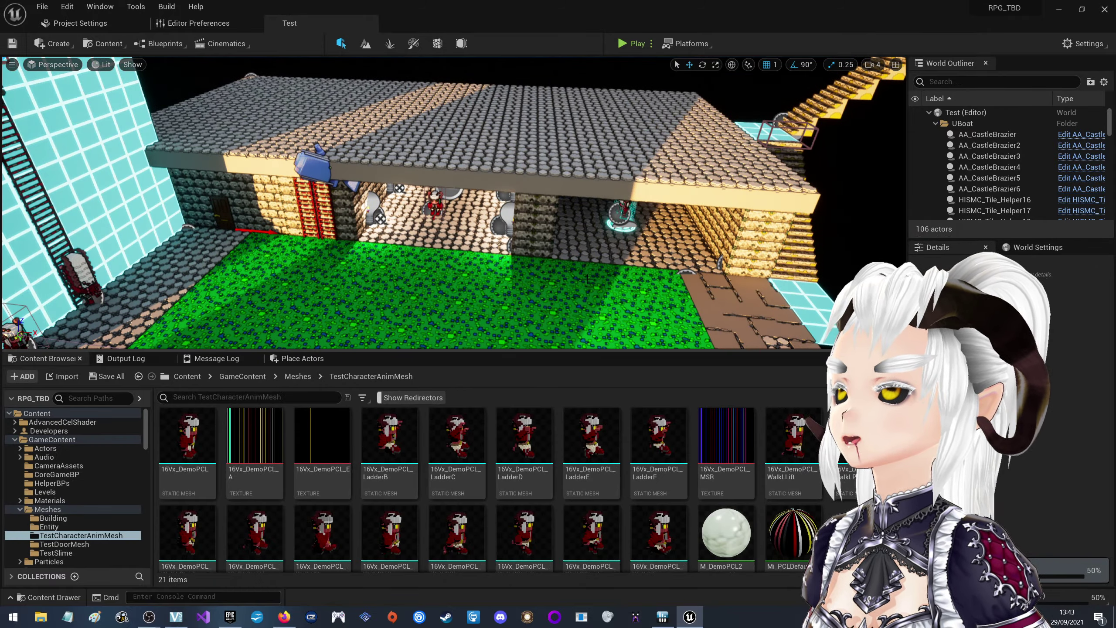
Fly the camera down from the building overview to the character beside the ladder wall
right_click_drag(687, 264, 667, 284)
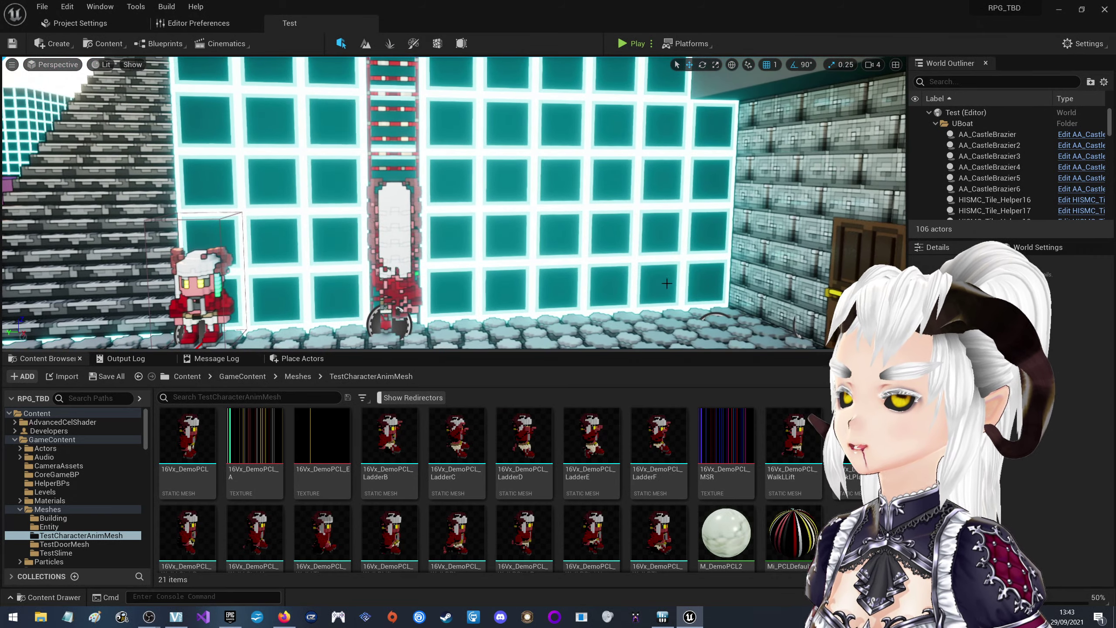
Select LadderB and LadderD through LadderD7 in the World Outliner
left_click(404, 327)
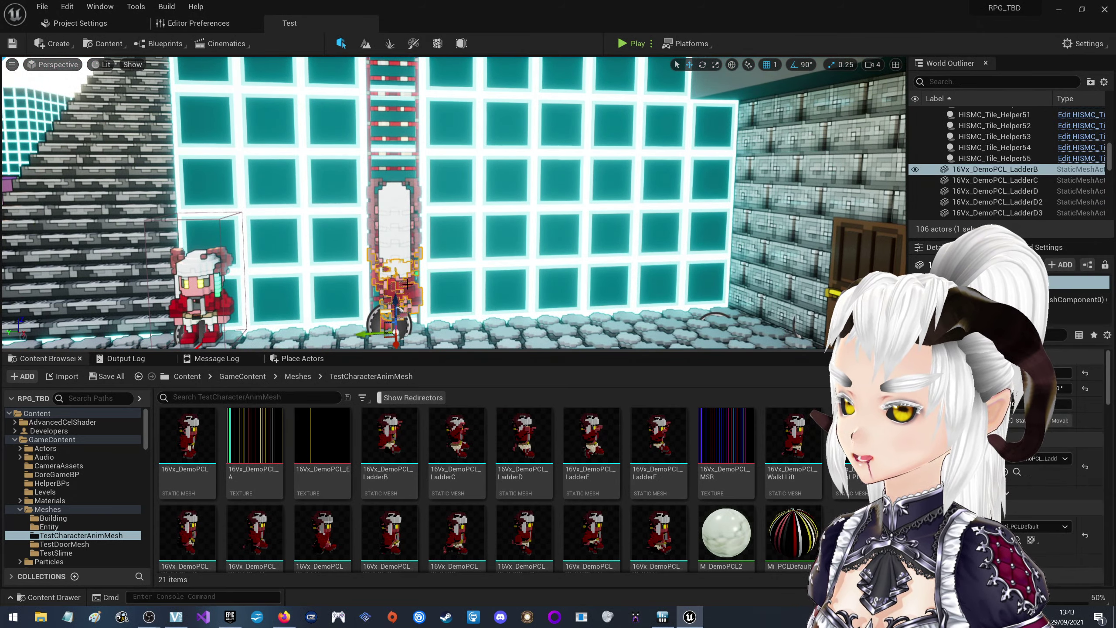
scroll(1019, 185, "down", 1)
scroll(1025, 194, "down", 1)
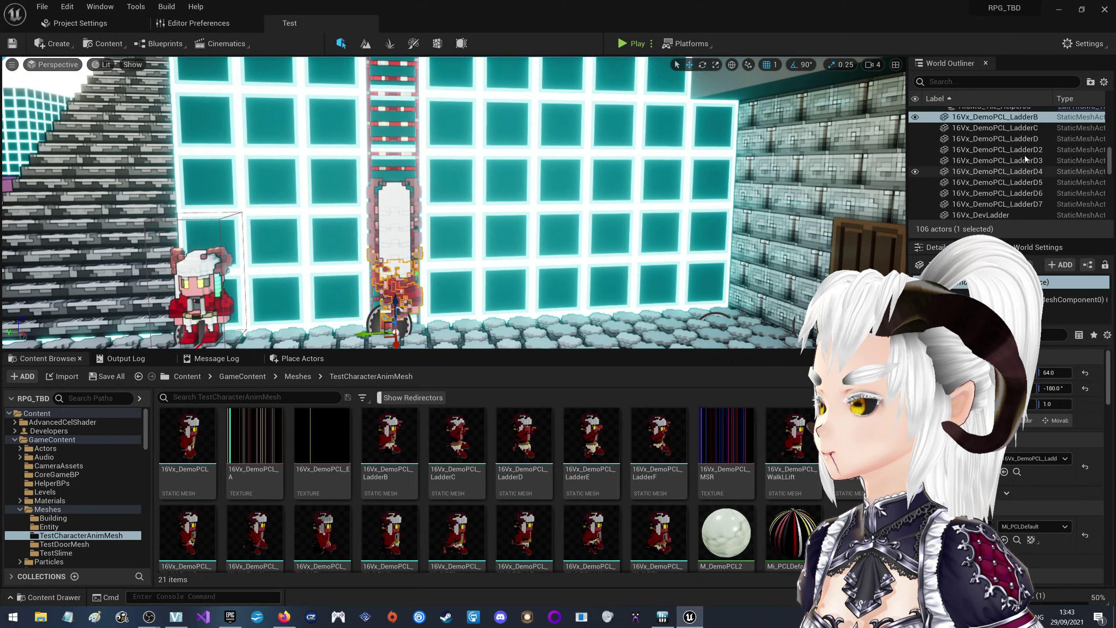
left_click(1020, 204, "shift")
left_click(996, 127, "ctrl")
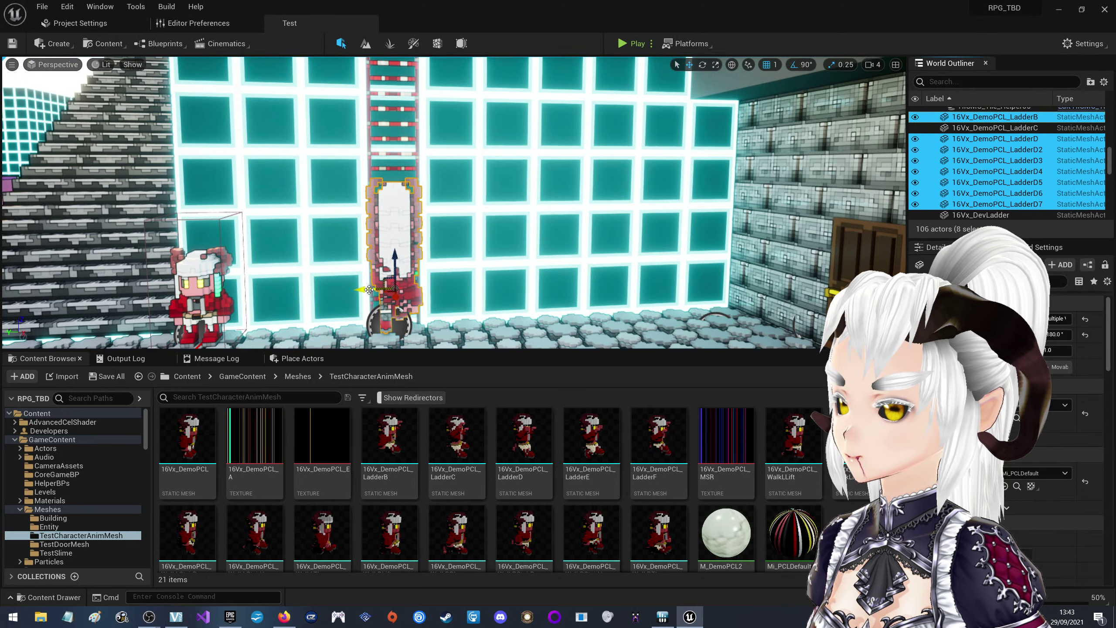
mouse_move(369, 289)
left_mouse_down()
mouse_move(389, 289)
mouse_move(370, 290)
left_mouse_up()
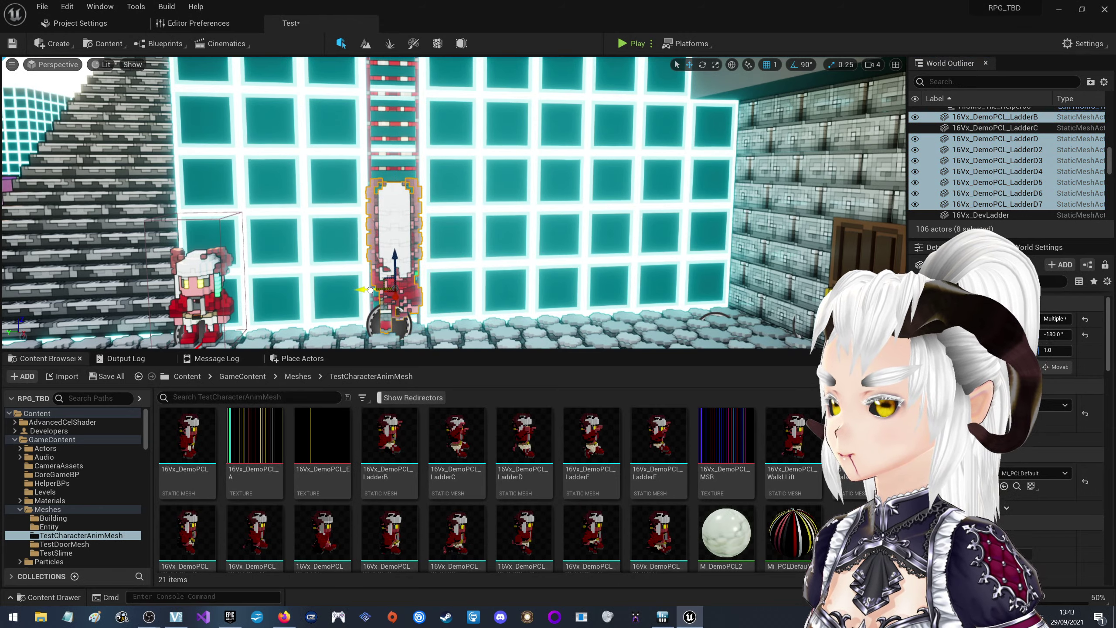
Set grid snap to 16 and step the frames right, dropping LadderB then LadderD after moves
left_click(770, 66)
left_click(804, 150)
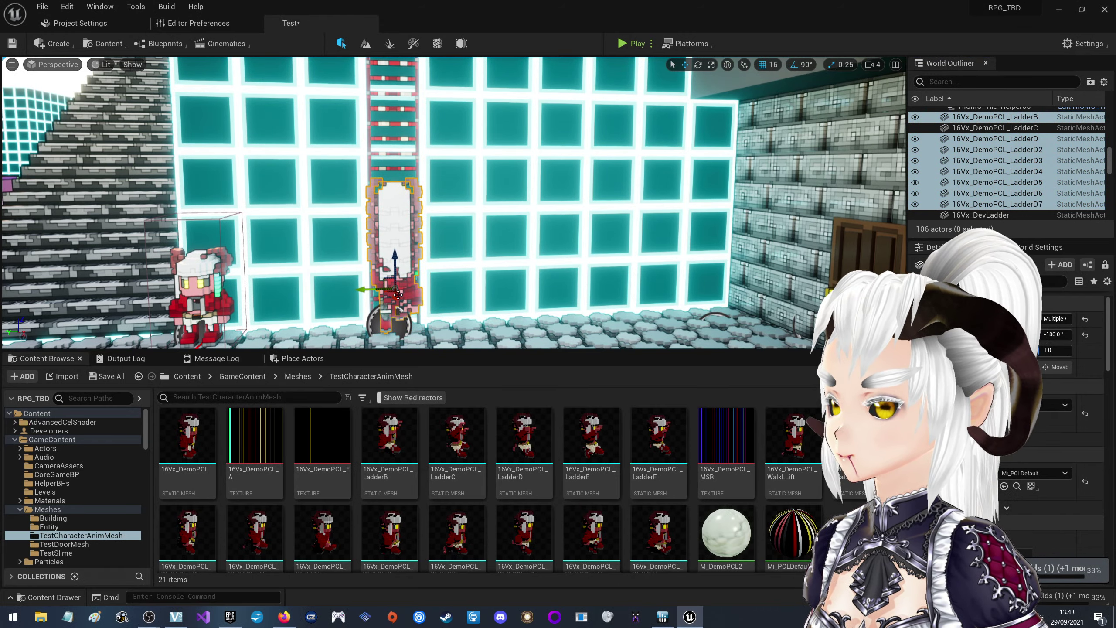
left_click_drag(370, 291, 423, 289)
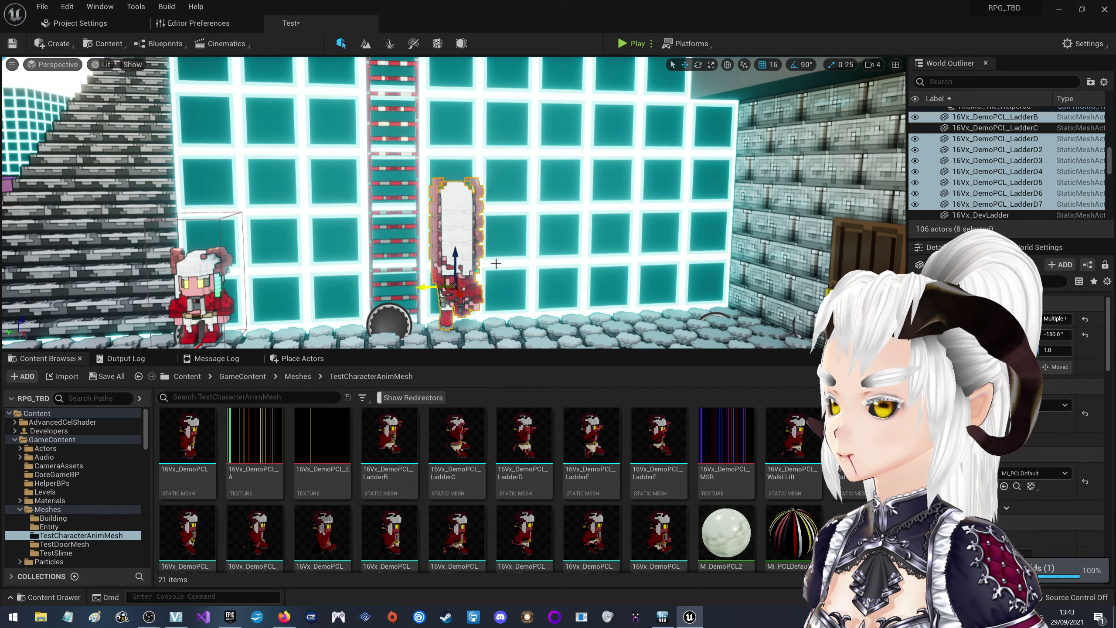
left_click(994, 117, "ctrl")
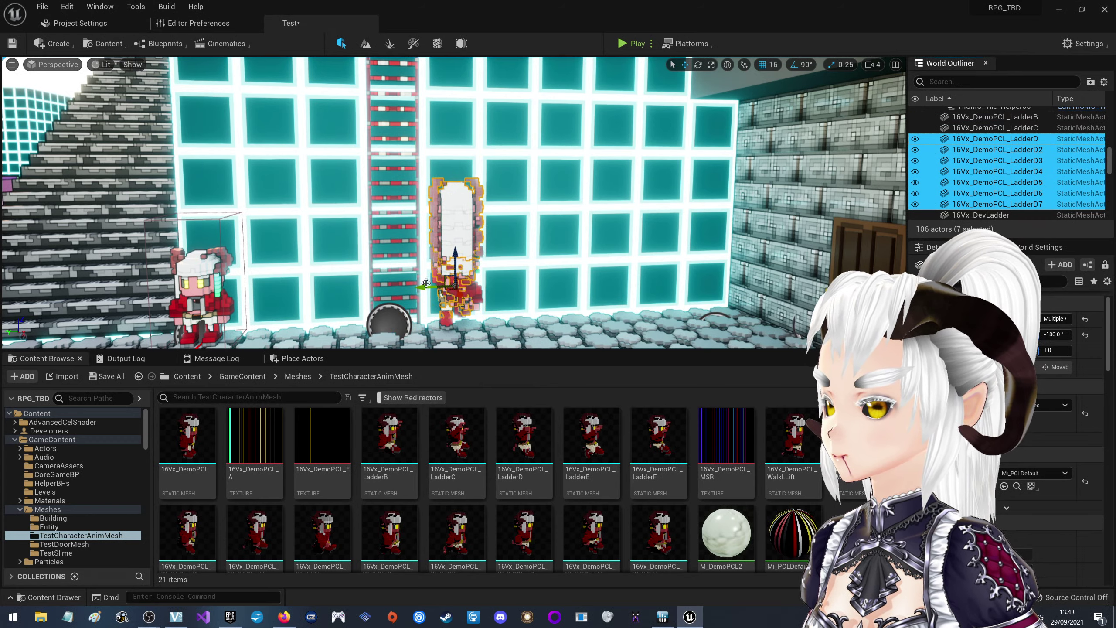
mouse_move(430, 288)
left_mouse_down()
mouse_move(481, 285)
mouse_move(462, 287)
left_mouse_up()
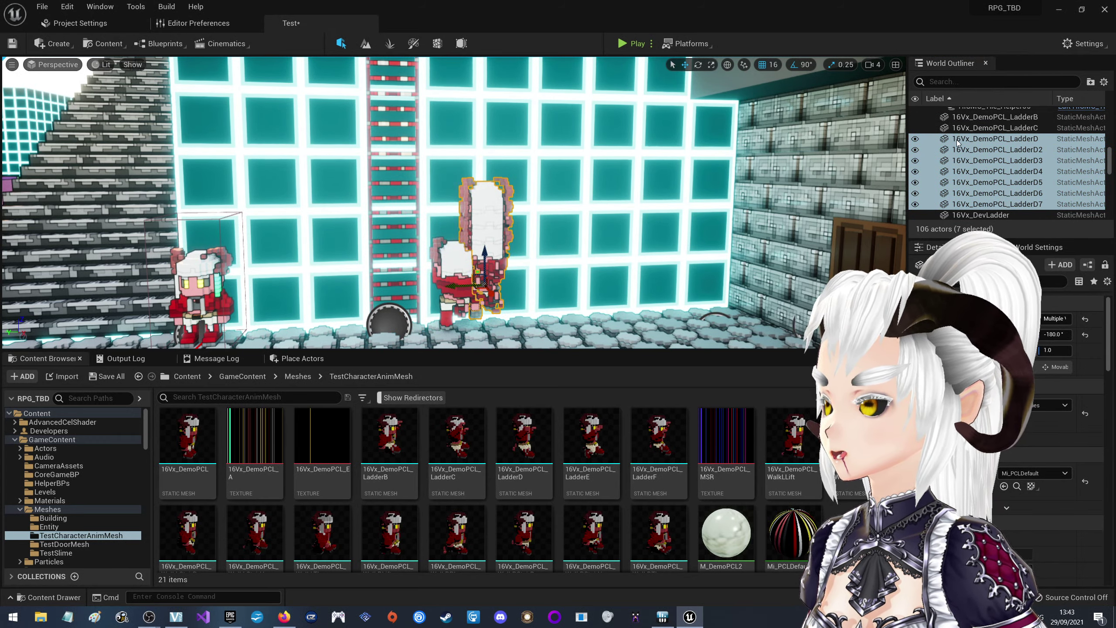
left_click(986, 140, "ctrl")
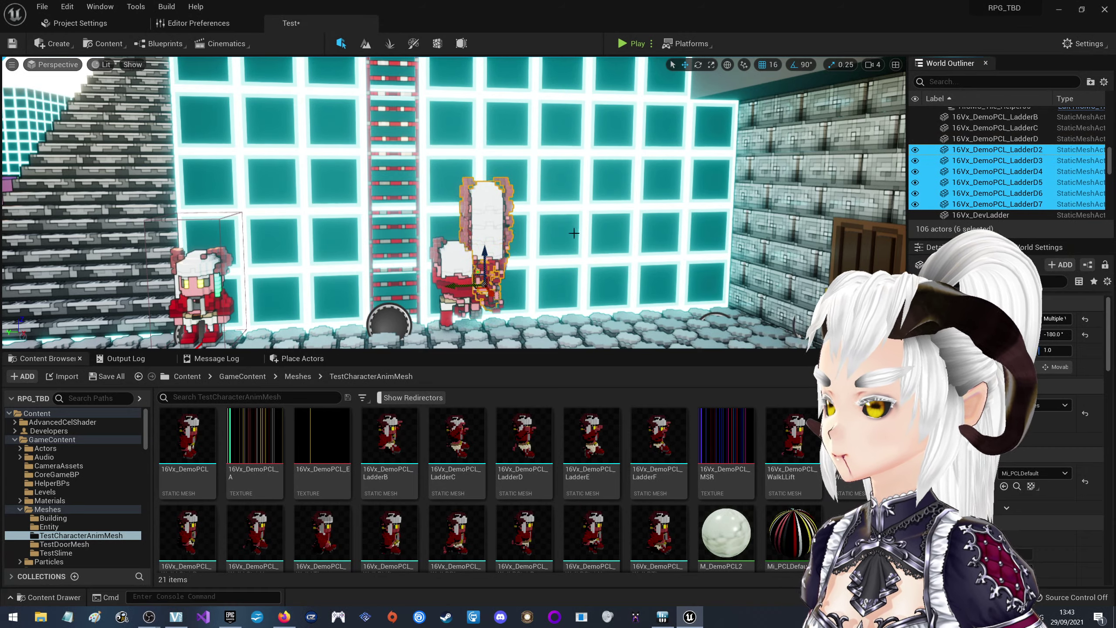
left_click_drag(462, 286, 479, 287)
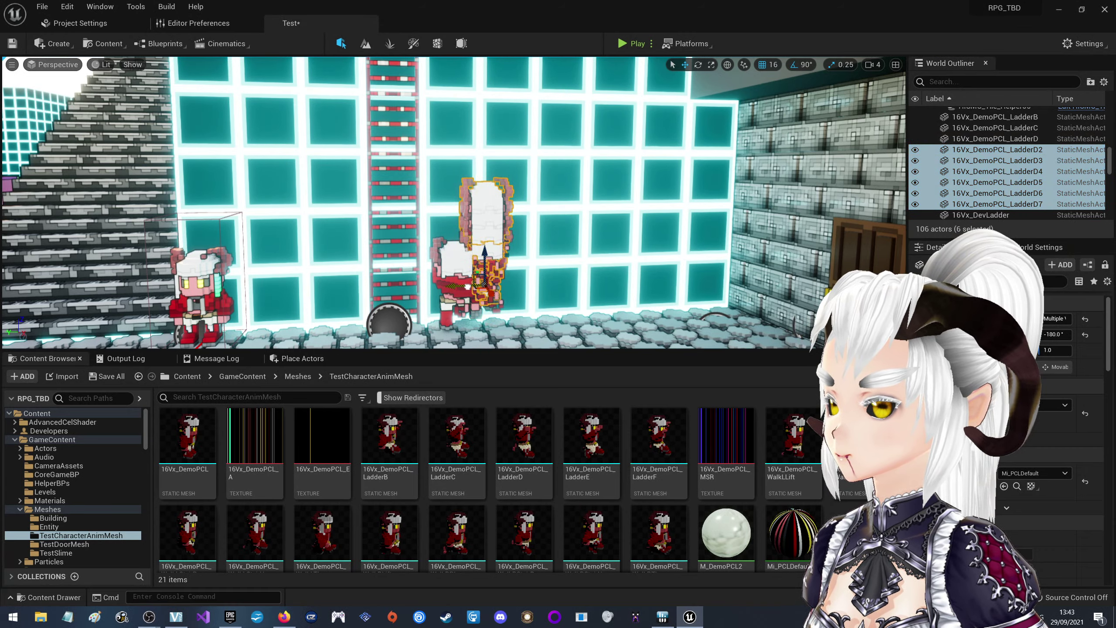
Keep staggering the frames right, deselecting LadderD2 through LadderD6 until only LadderD7 remains
left_click(952, 150, "ctrl")
left_click_drag(491, 281, 520, 282)
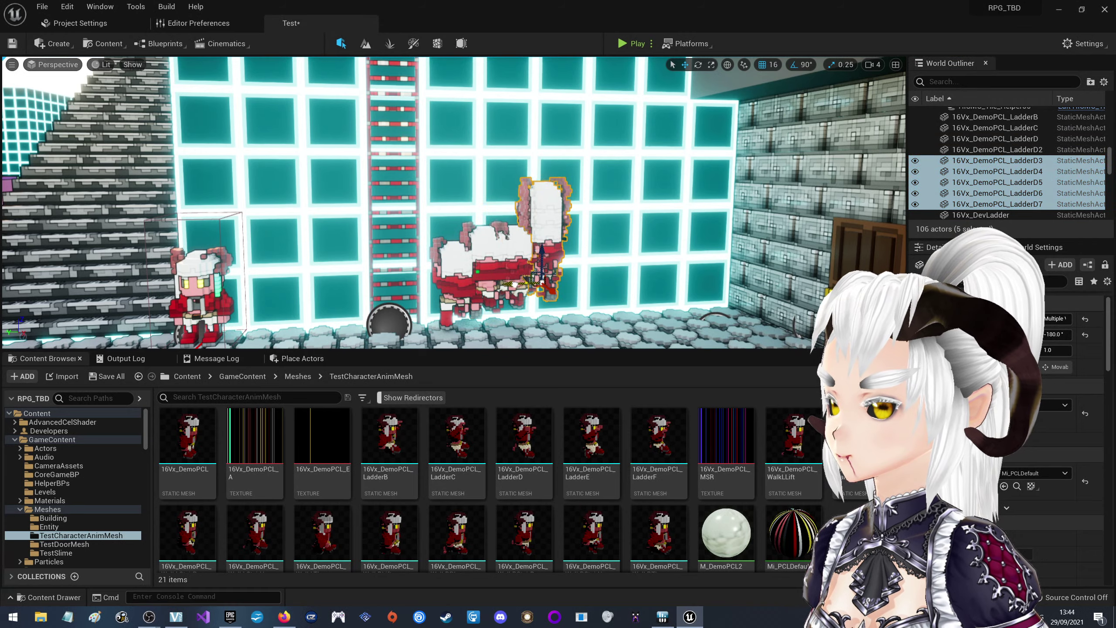
left_click(985, 164, "ctrl")
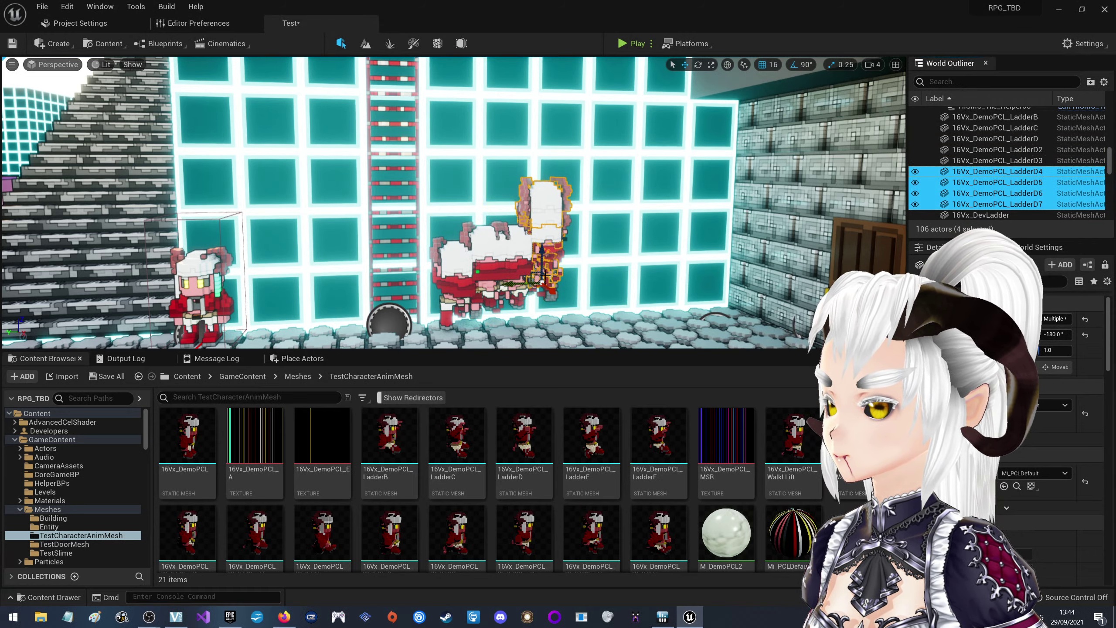
left_click_drag(547, 283, 623, 278)
left_click(961, 171, "ctrl")
left_click(582, 275, "ctrl")
left_click(969, 195, "ctrl")
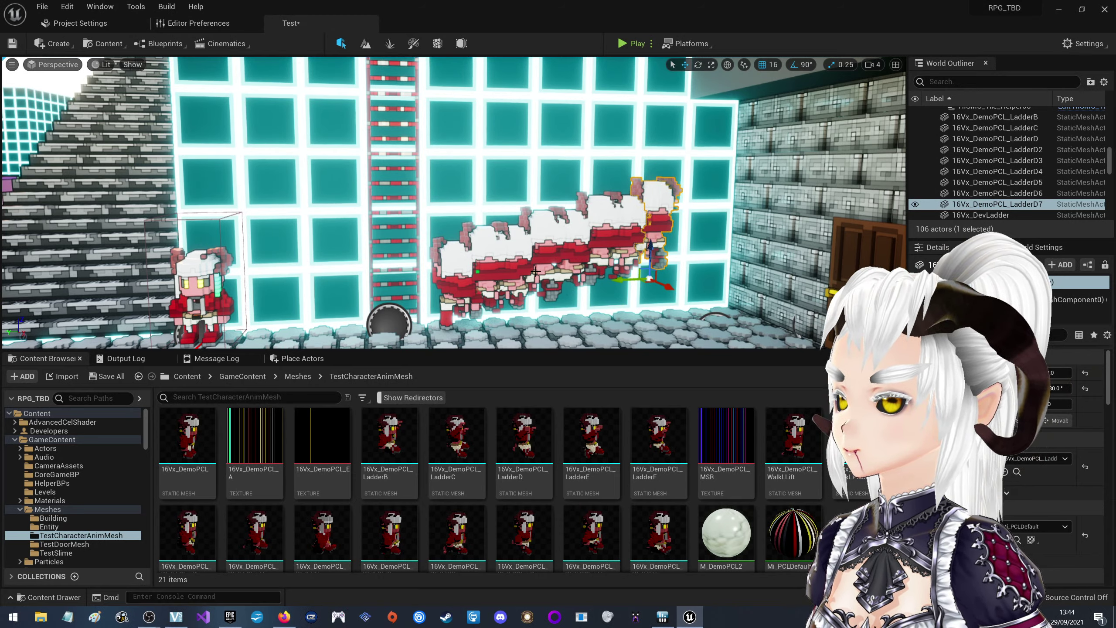
Focus on LadderD7 and fly around the spread-out ladder frames and character
right_click_drag(536, 271, 536, 271)
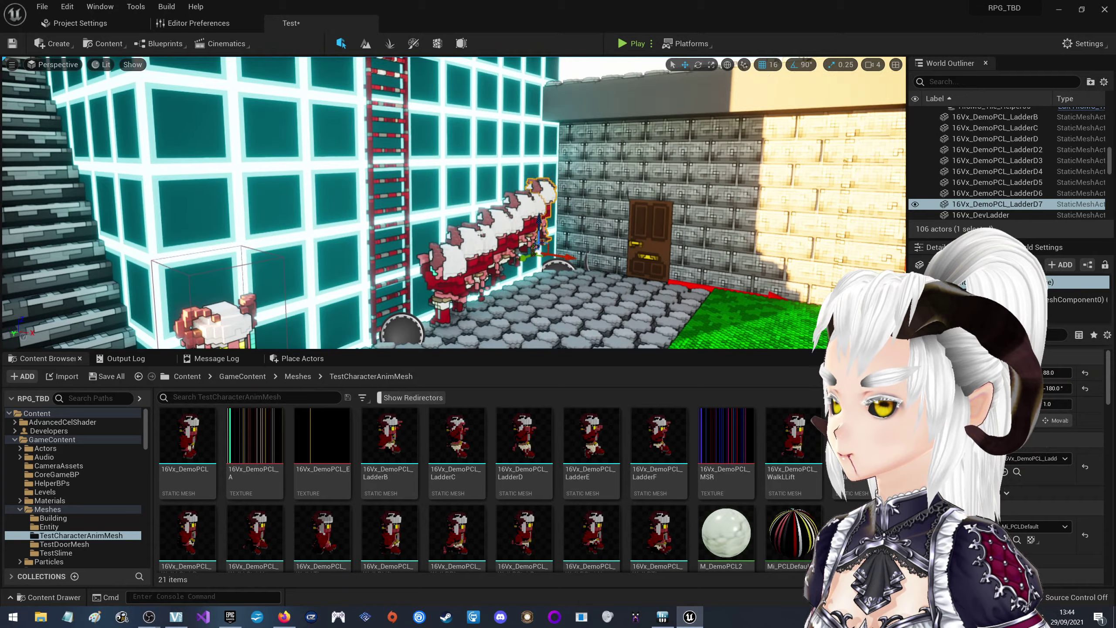
key("f")
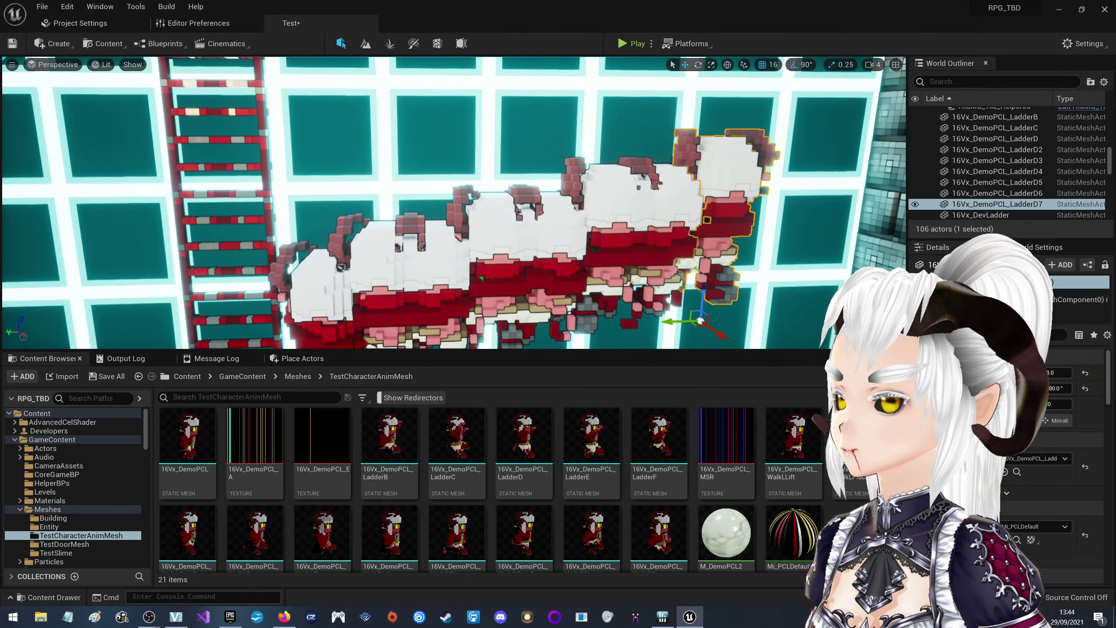
right_click_drag(453, 202, 454, 203)
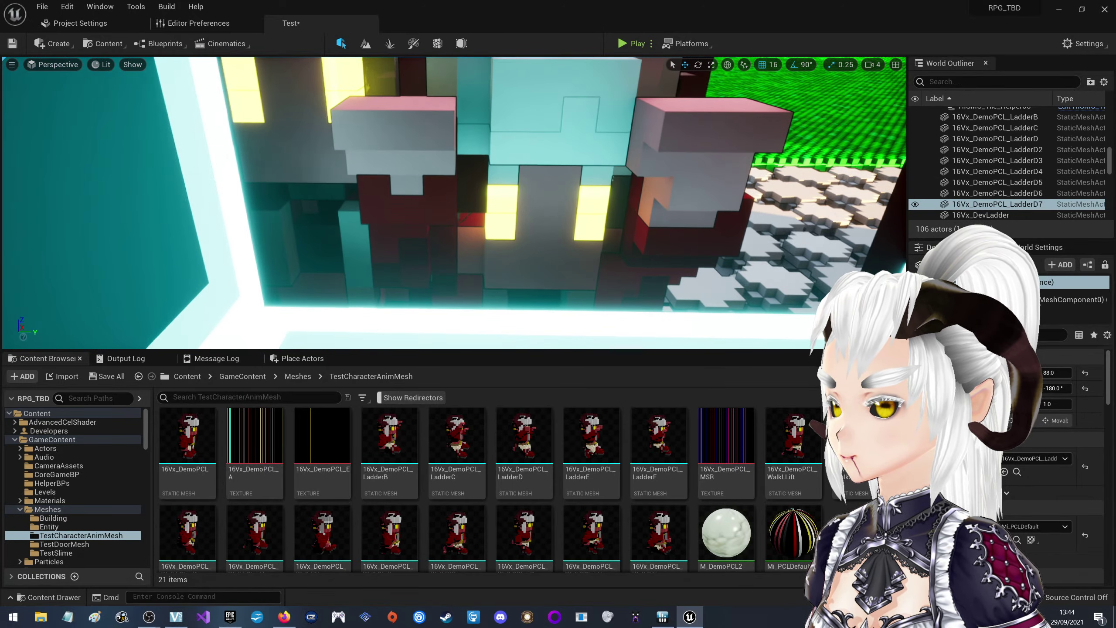
right_click_drag(454, 202, 453, 203)
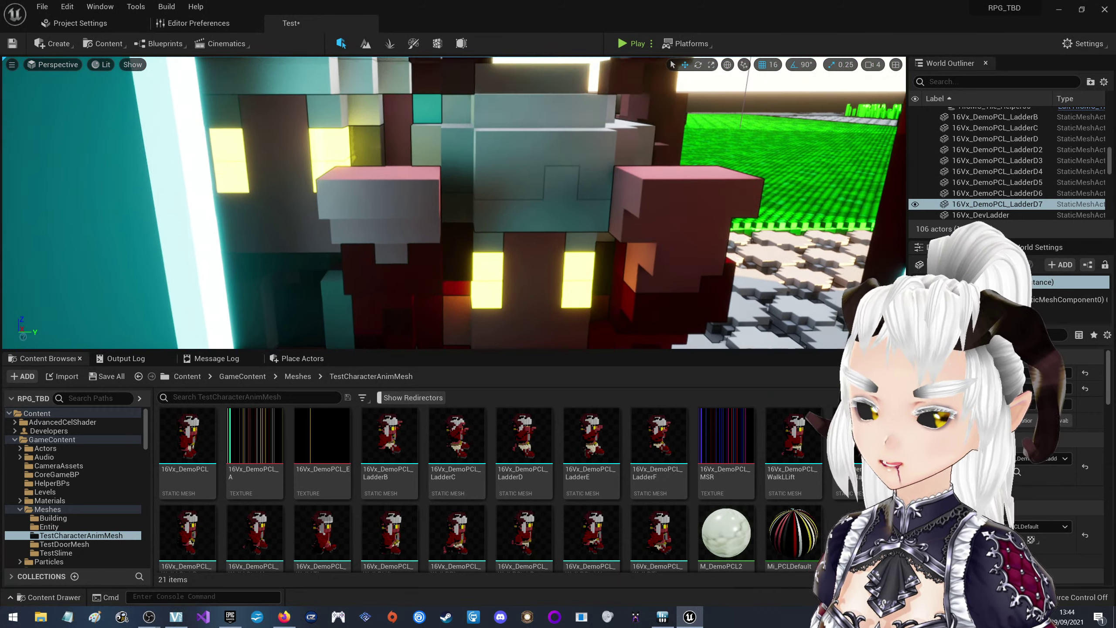
right_click_drag(453, 202, 453, 202)
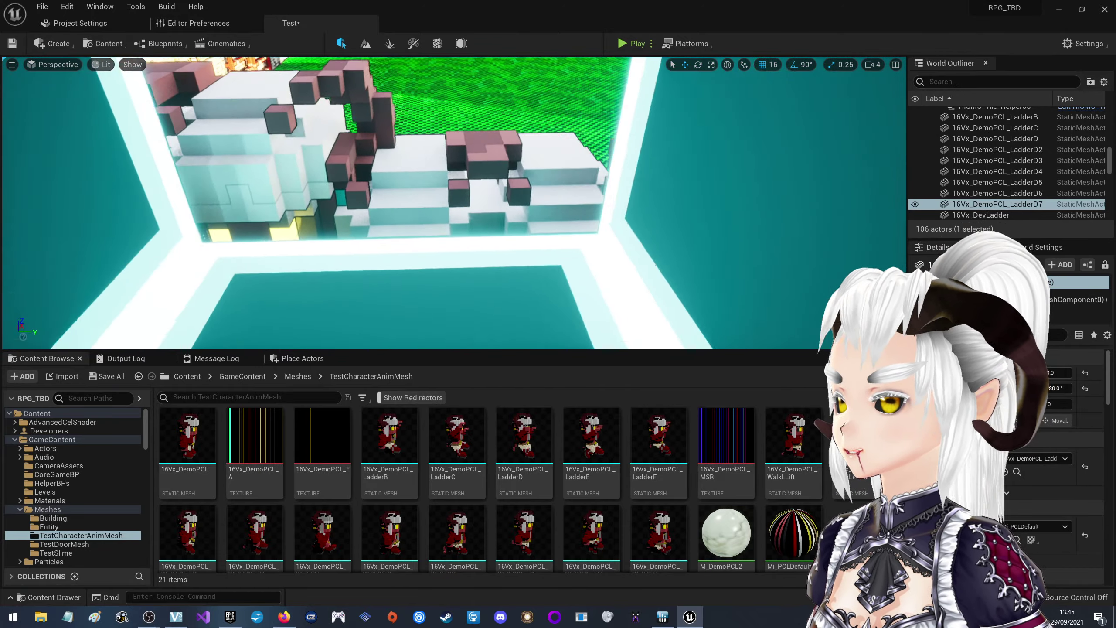
right_click_drag(454, 202, 454, 202)
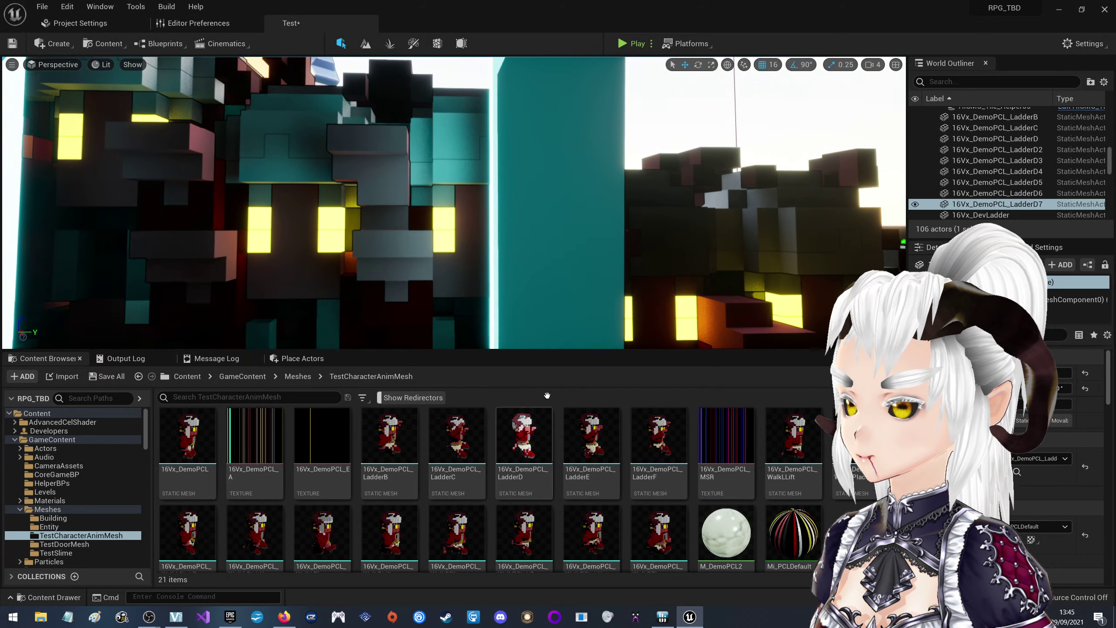
Enlarge the 3D viewport by shrinking the Content Browser below it
left_click_drag(538, 350, 538, 433)
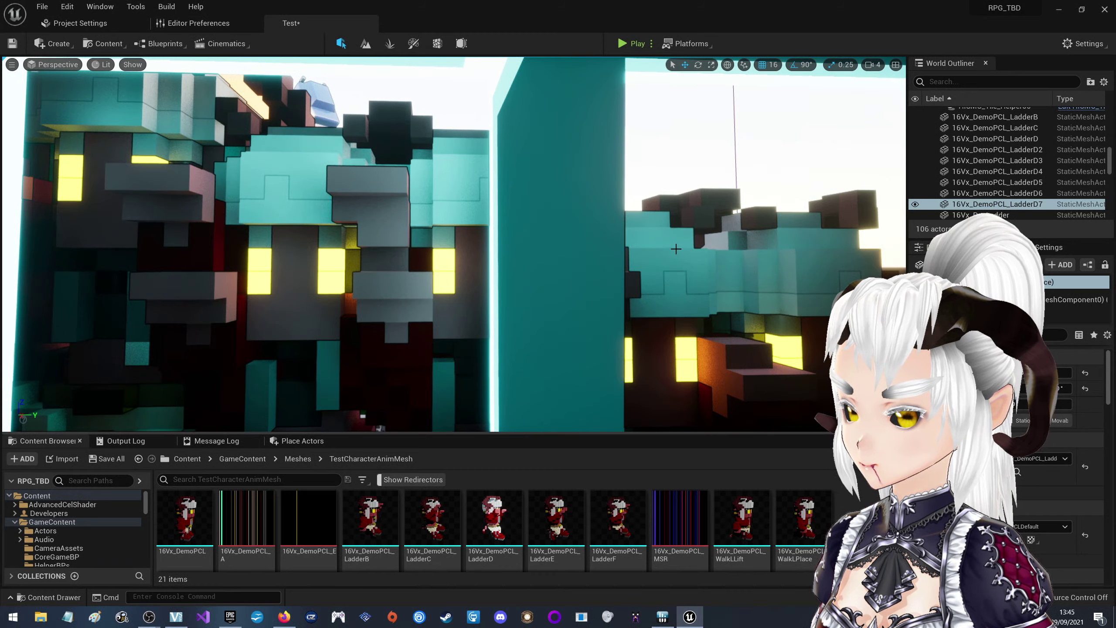
middle_click_drag(676, 249, 676, 291)
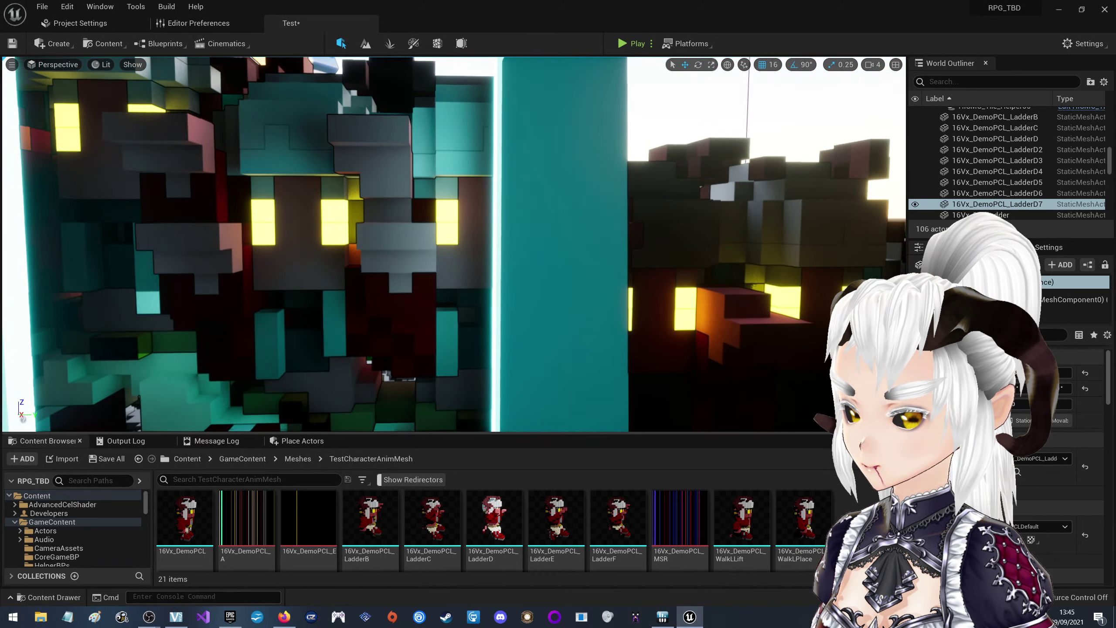
mouse_move(184, 559)
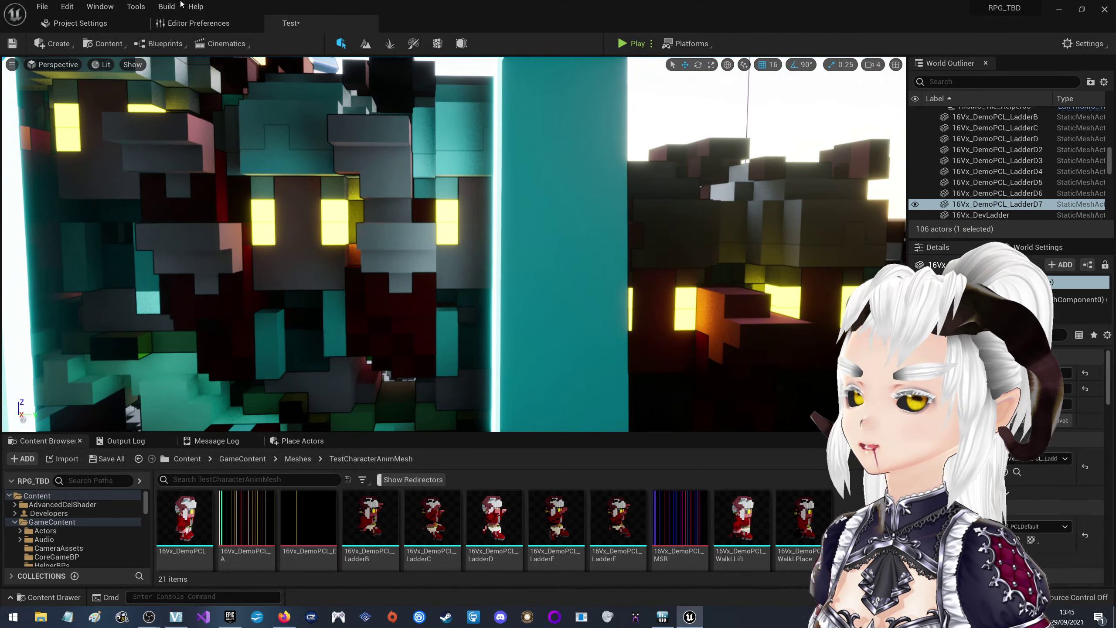
Browse the editor's top menus and quick-add options, then dismiss them
left_click(136, 7)
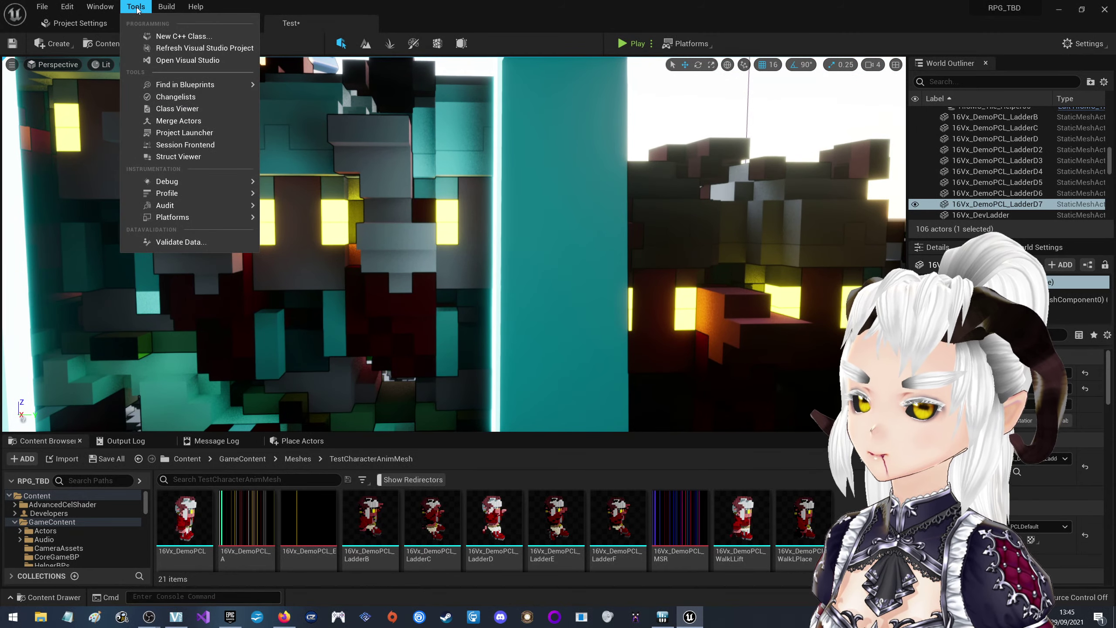
mouse_move(35, 13)
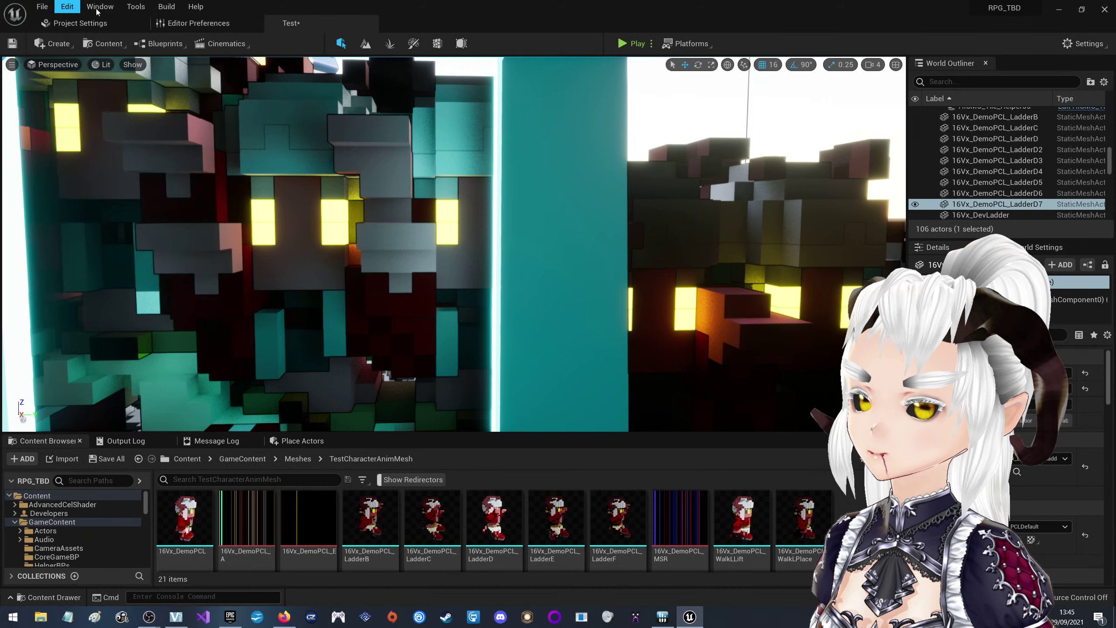
mouse_move(126, 9)
mouse_move(169, 9)
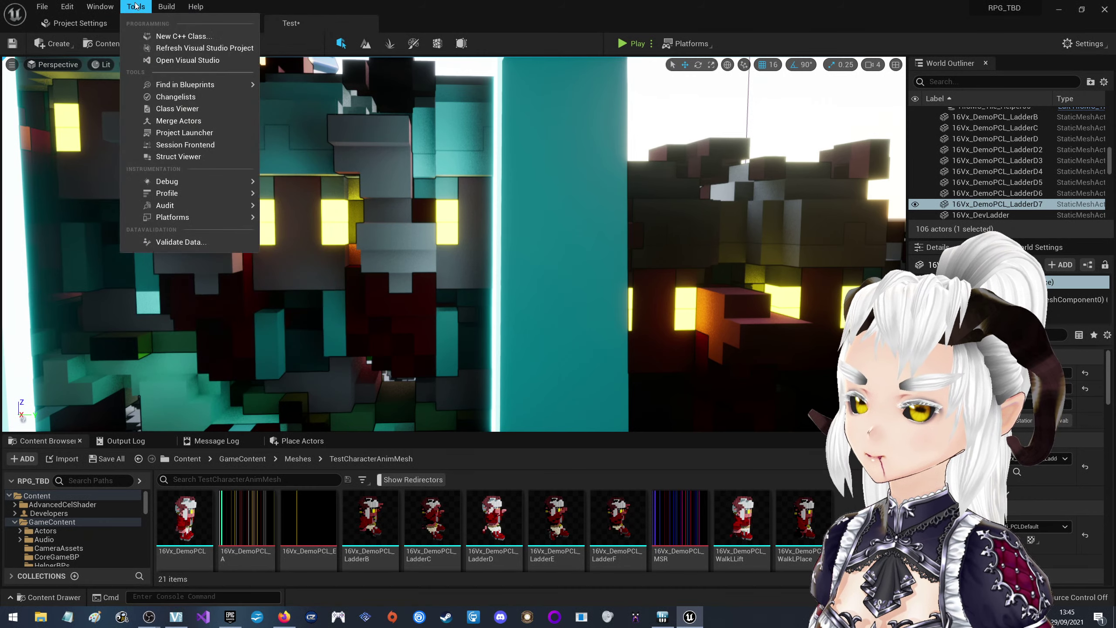
left_click(101, 8)
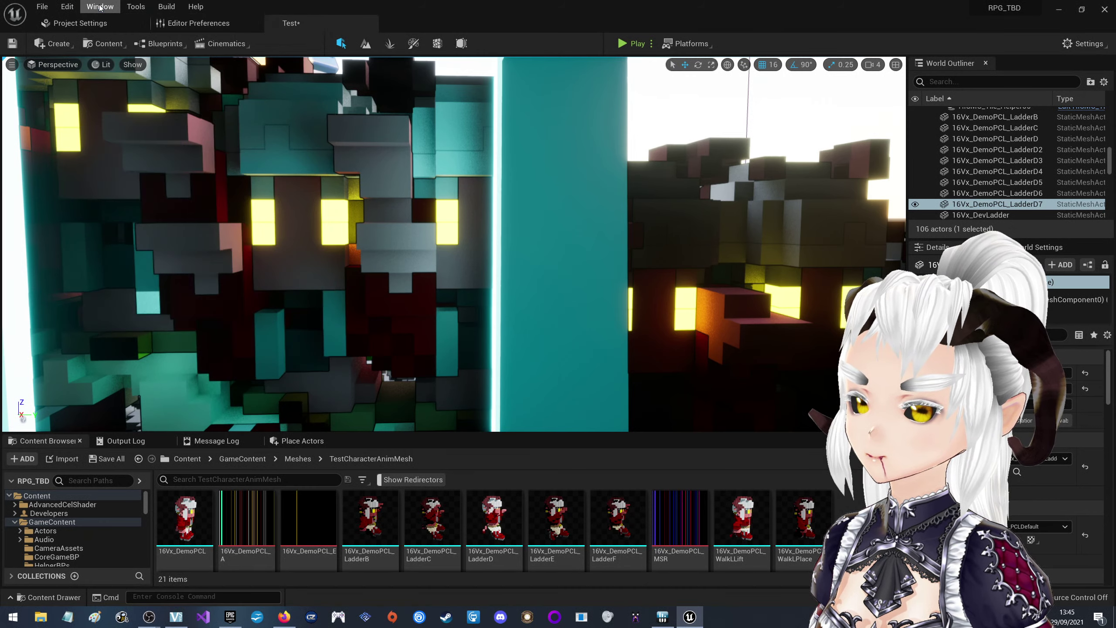
left_click(52, 44)
left_click(51, 43)
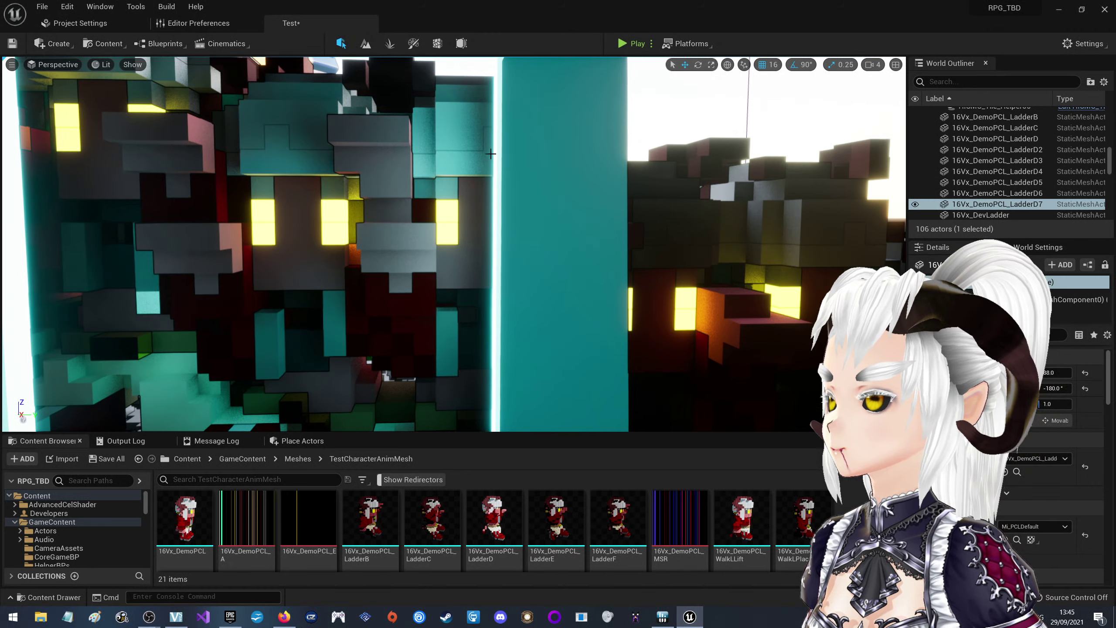
Open and dismiss HISMC_Tile_Helper11's actions menu, then save the Test level with Ctrl+S
right_click(531, 164)
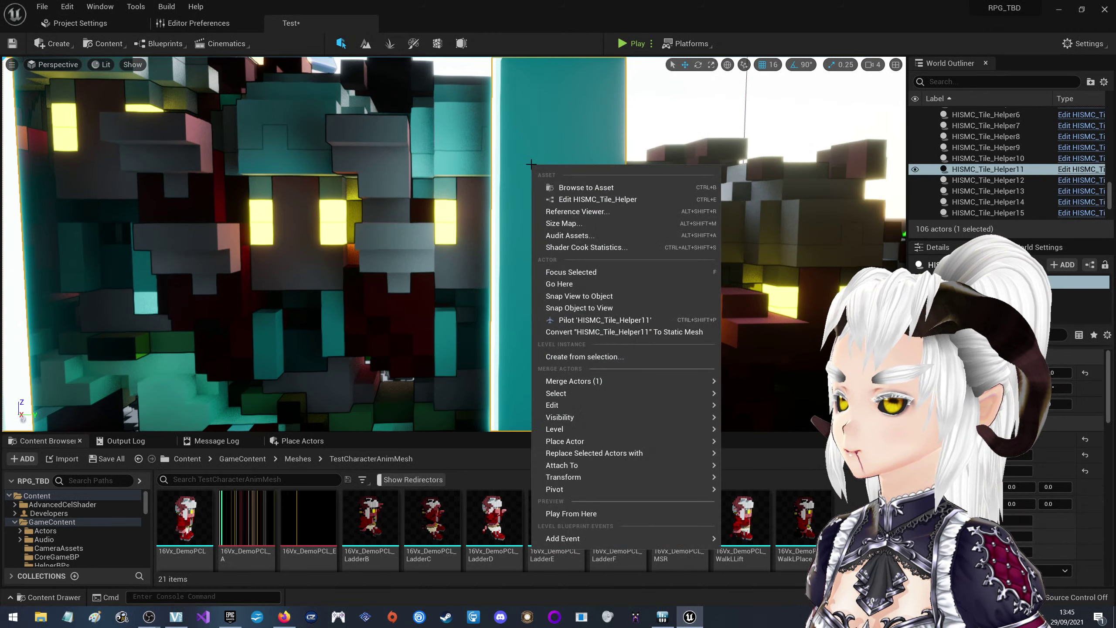
right_click_drag(531, 164, 519, 167)
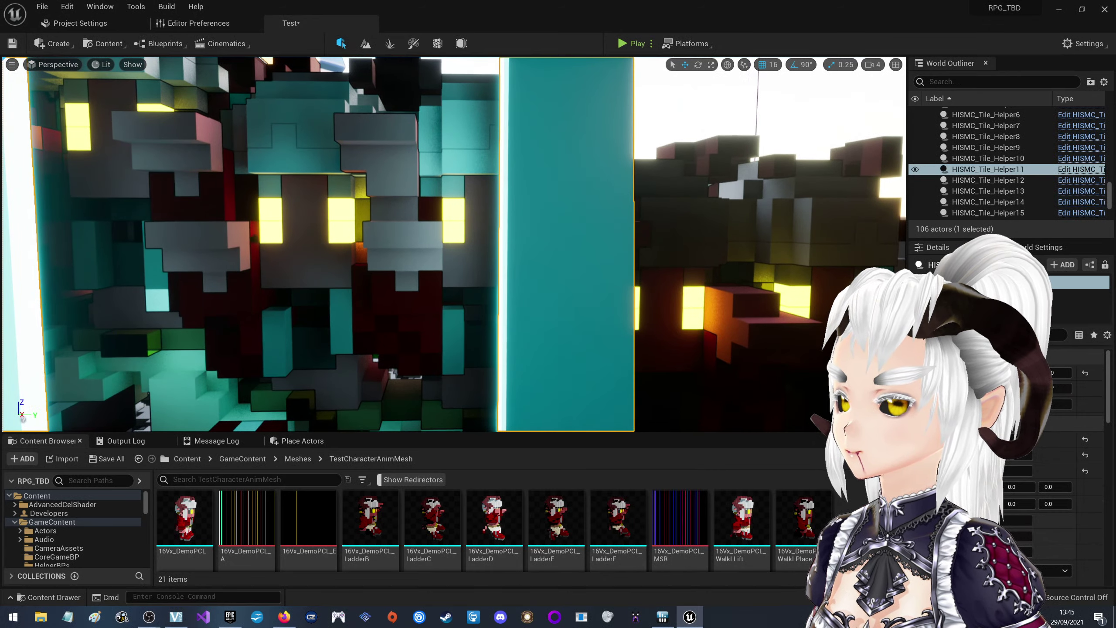
right_click(531, 164)
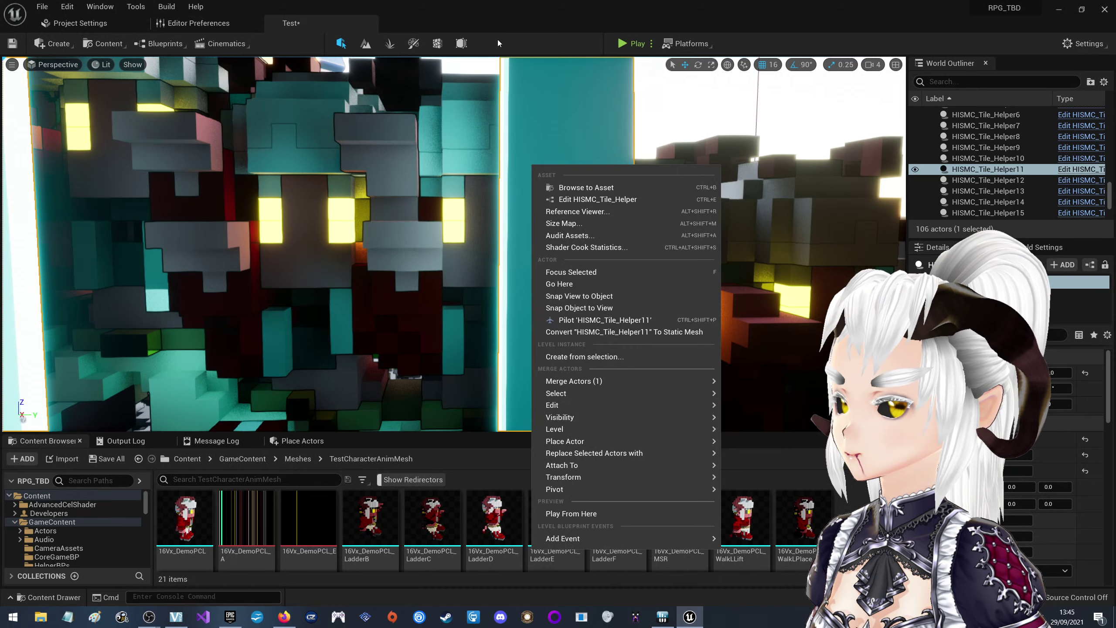
left_click(513, 38)
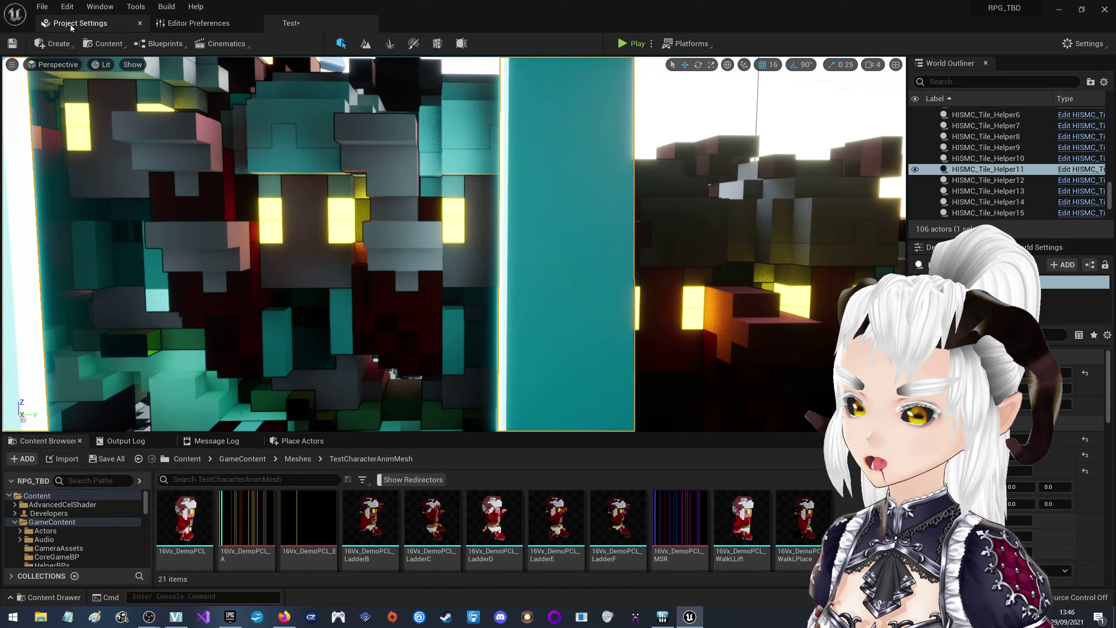
key("ctrl+s")
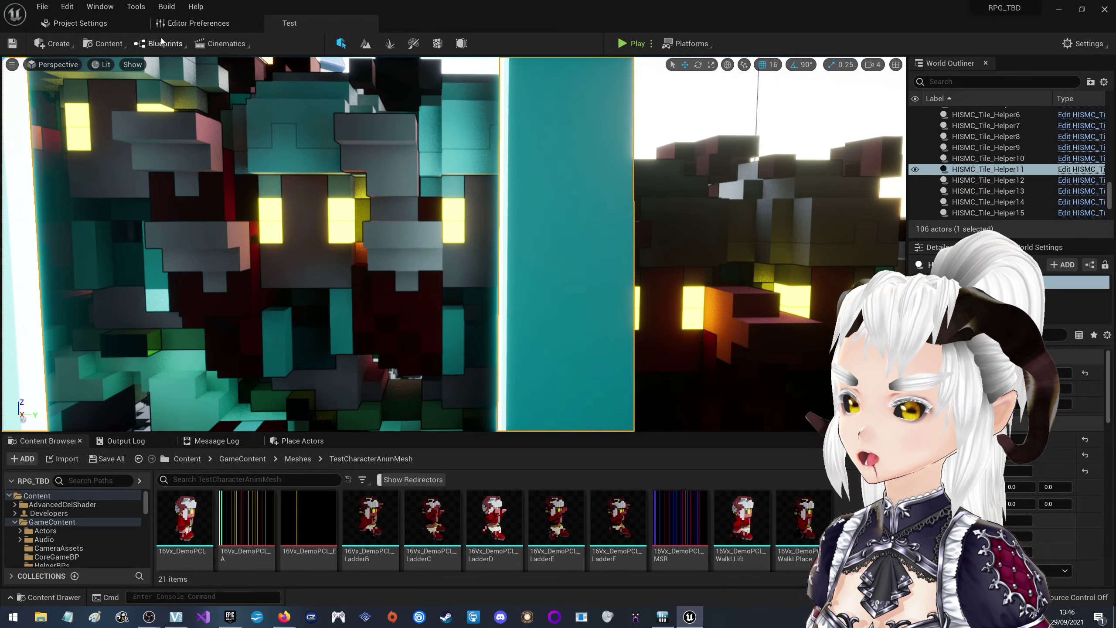
Look through the Play mode options and the Settings menu's previewing options
left_click(654, 44)
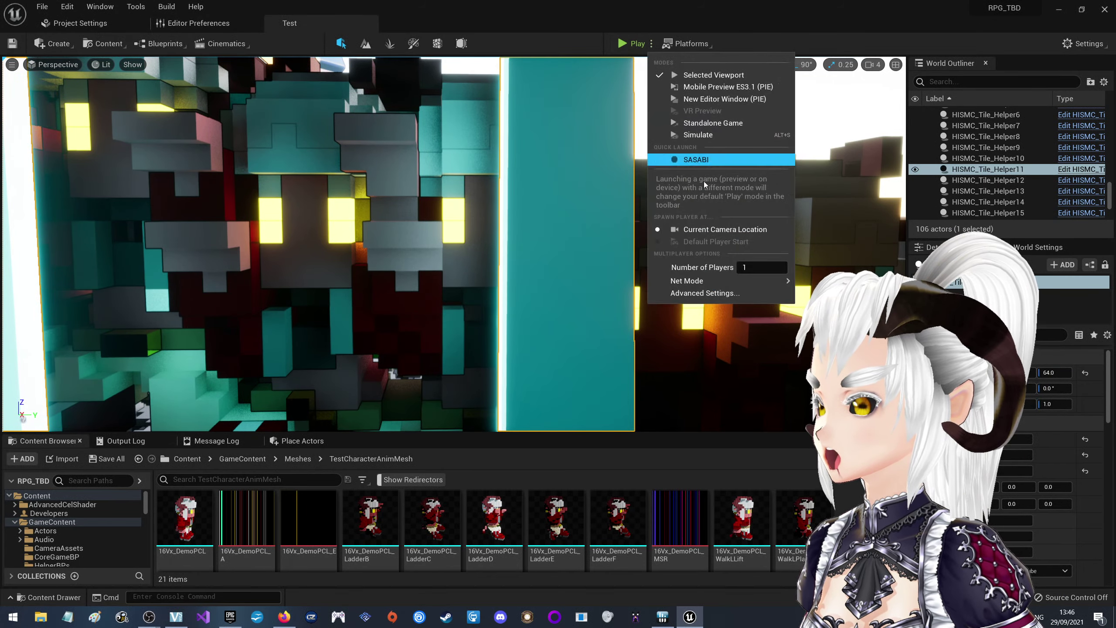
left_click(652, 43)
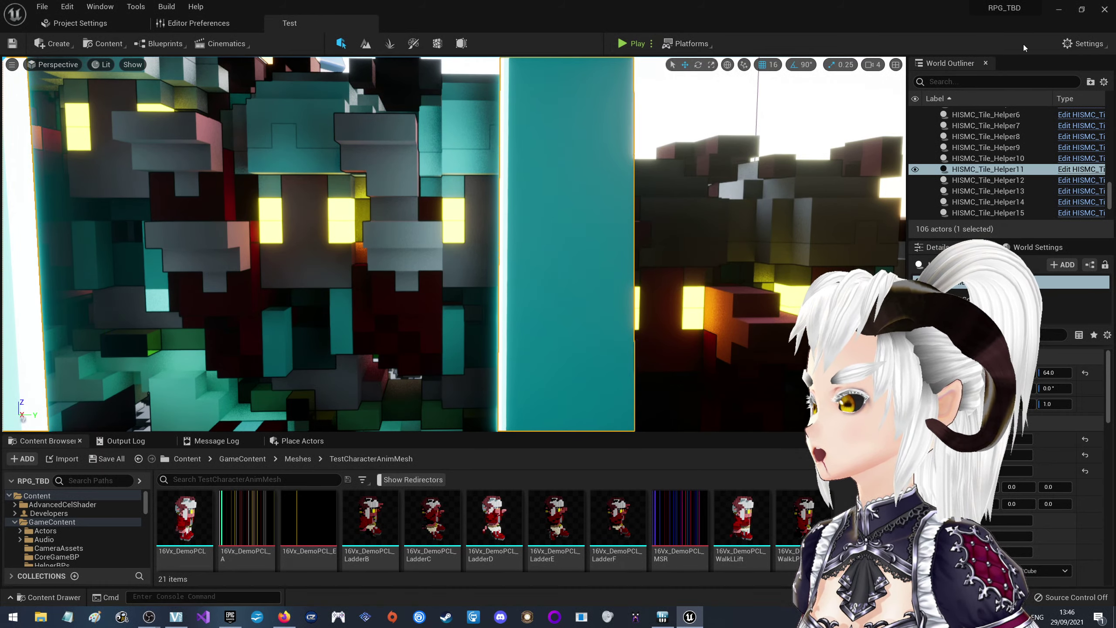
left_click(1079, 43)
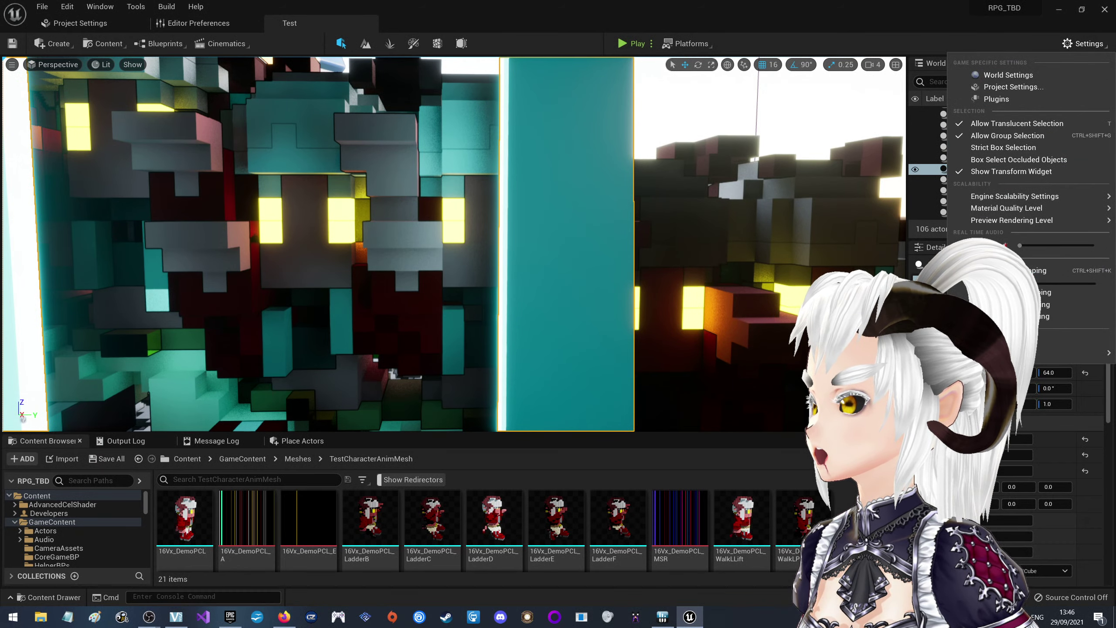
mouse_move(1017, 196)
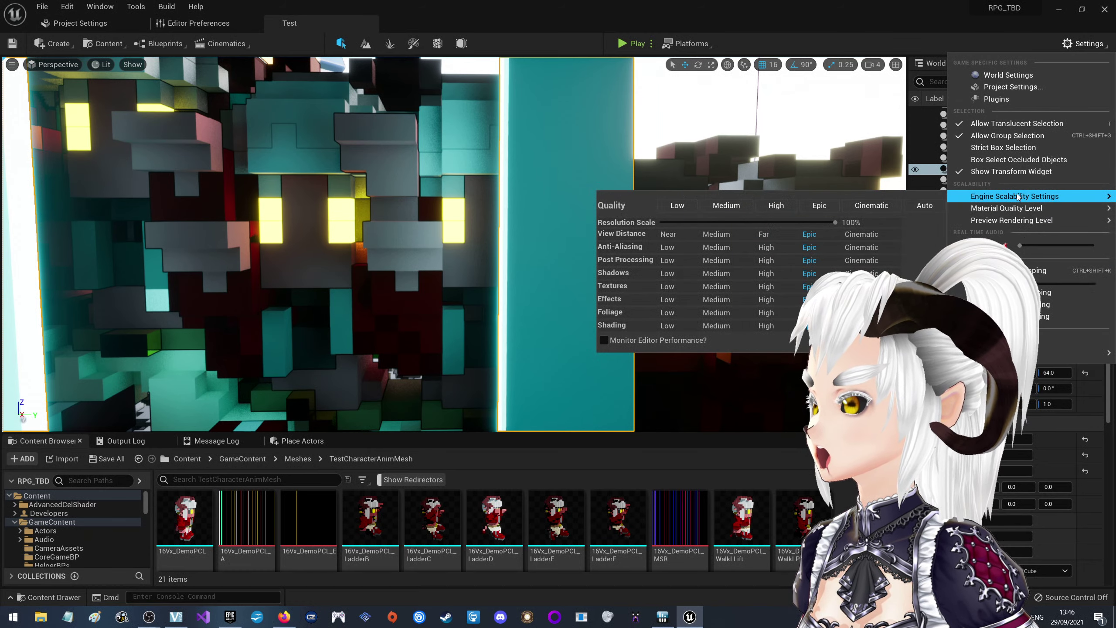
mouse_move(1007, 220)
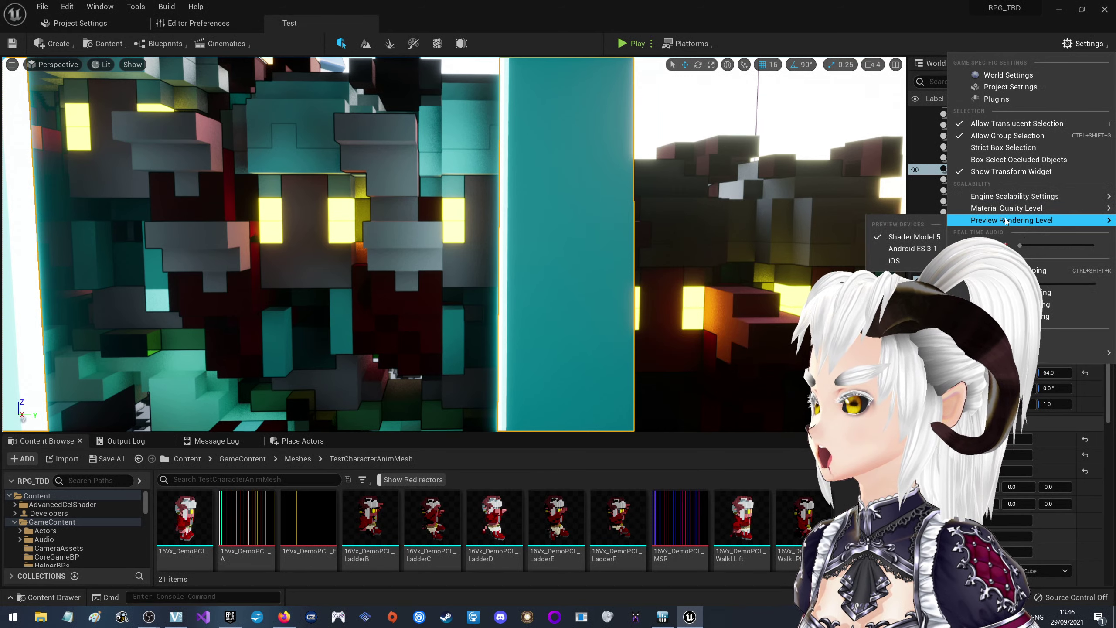
mouse_move(1064, 353)
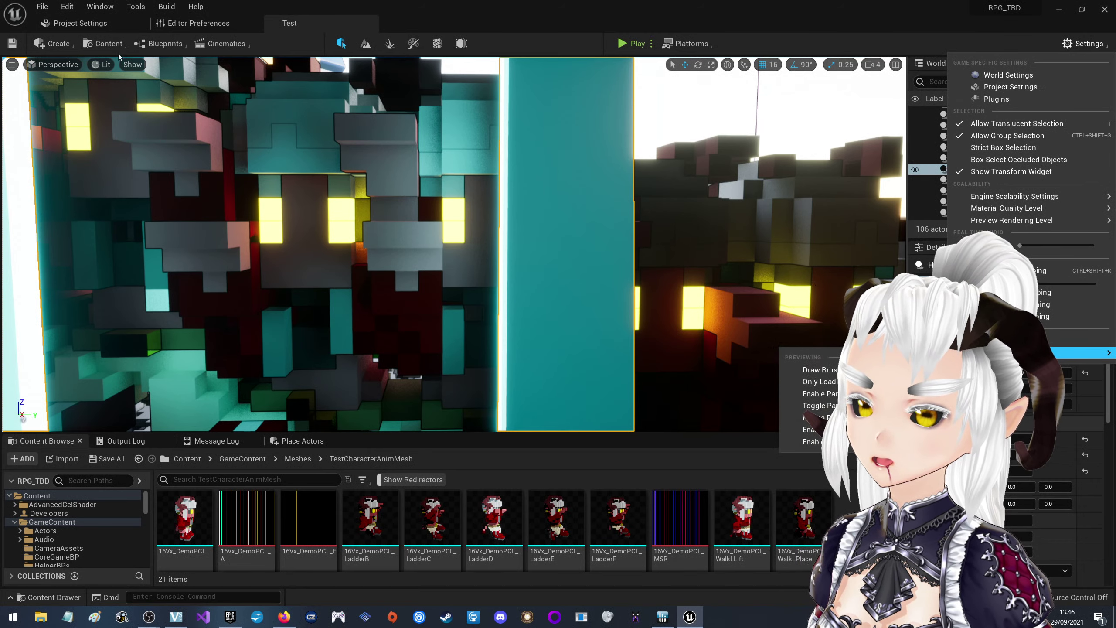
Take a High Resolution Screenshot at 1.0 multiplier from Viewport Options and open its folder
left_click(13, 65)
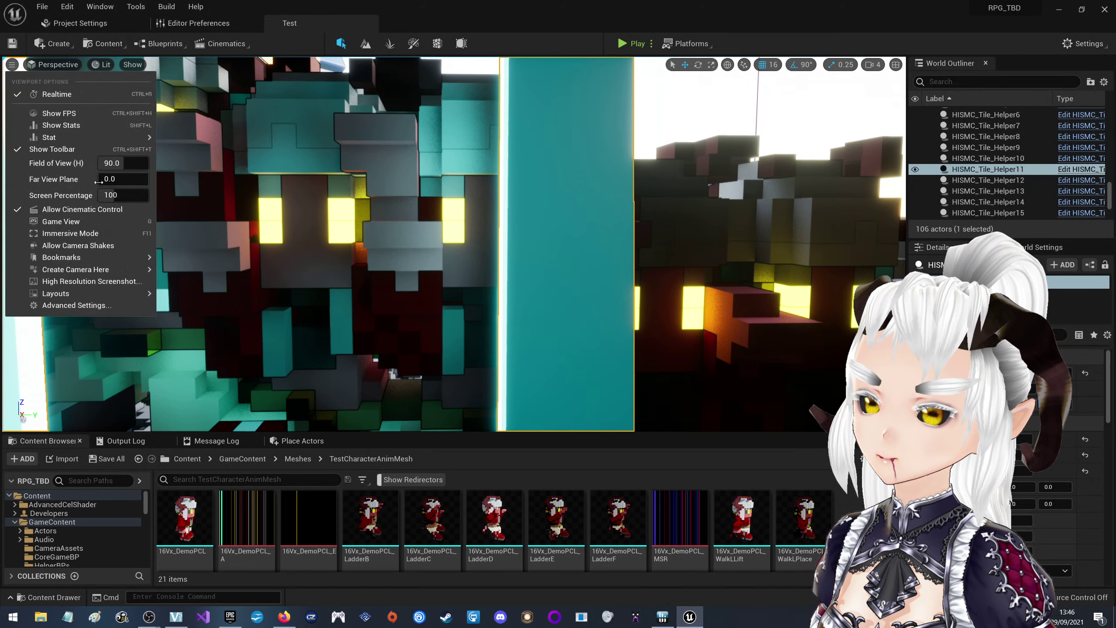
mouse_move(102, 257)
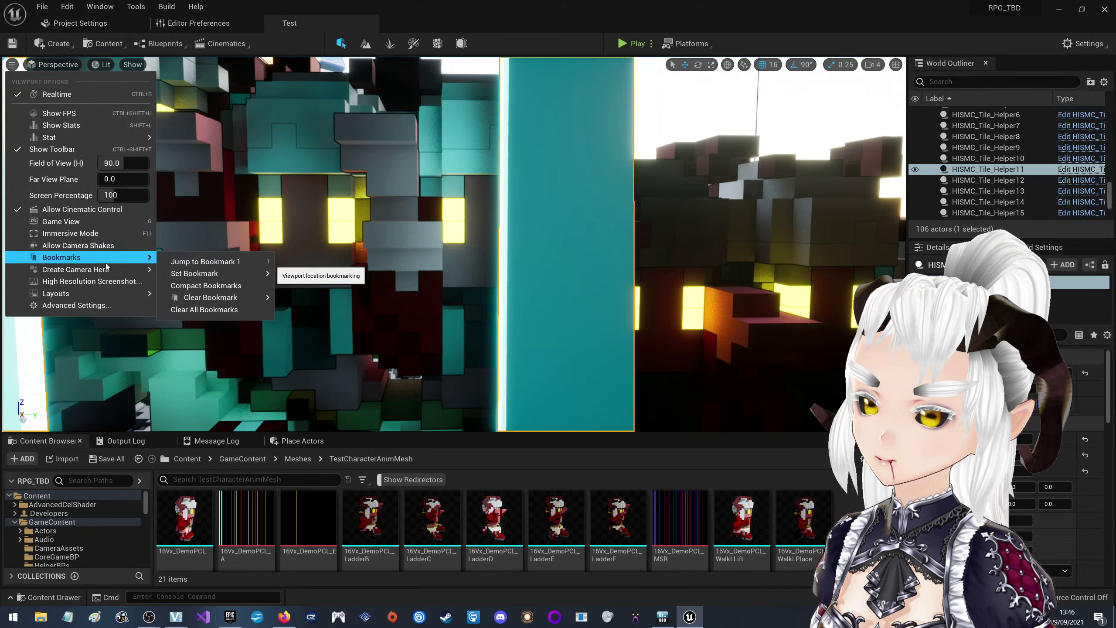
left_click(118, 286)
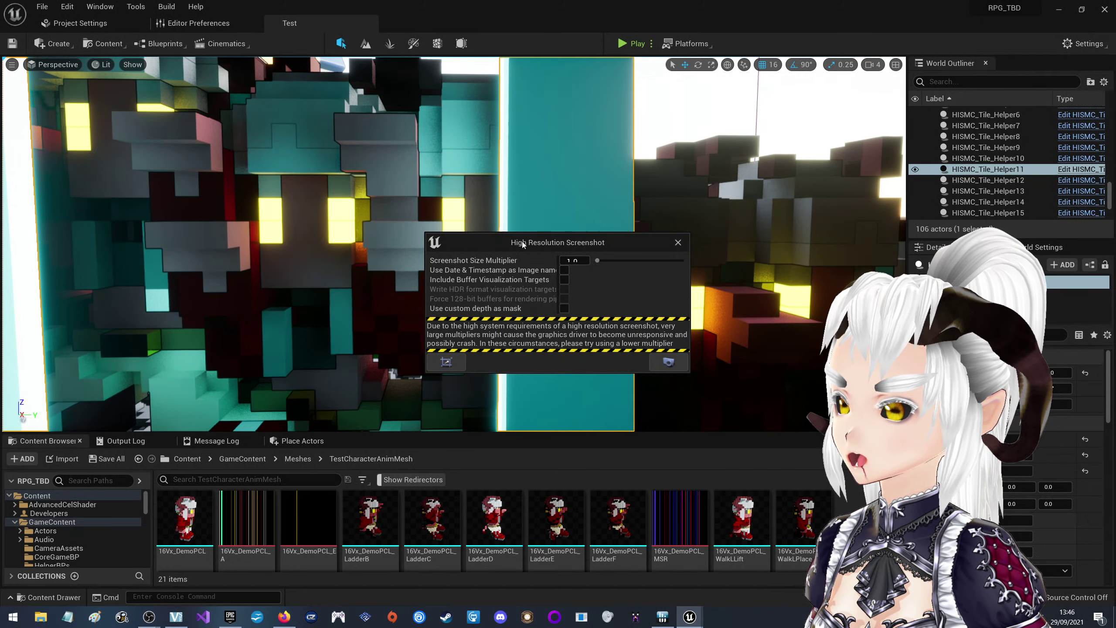
left_click_drag(523, 244, 390, 179)
left_click_drag(539, 295, 721, 420)
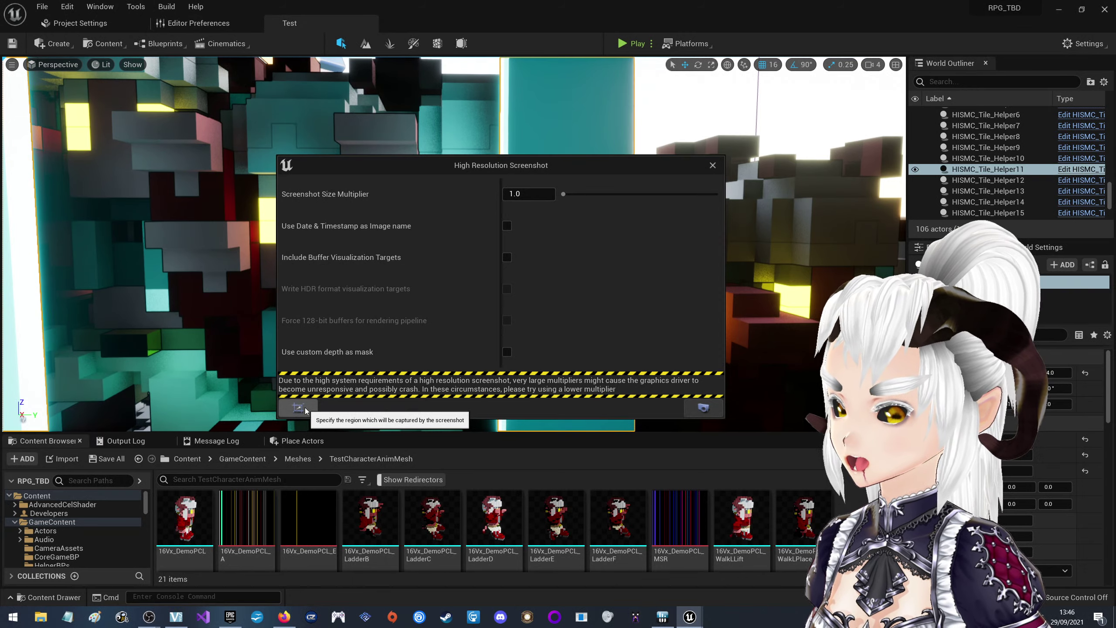
left_click(713, 410)
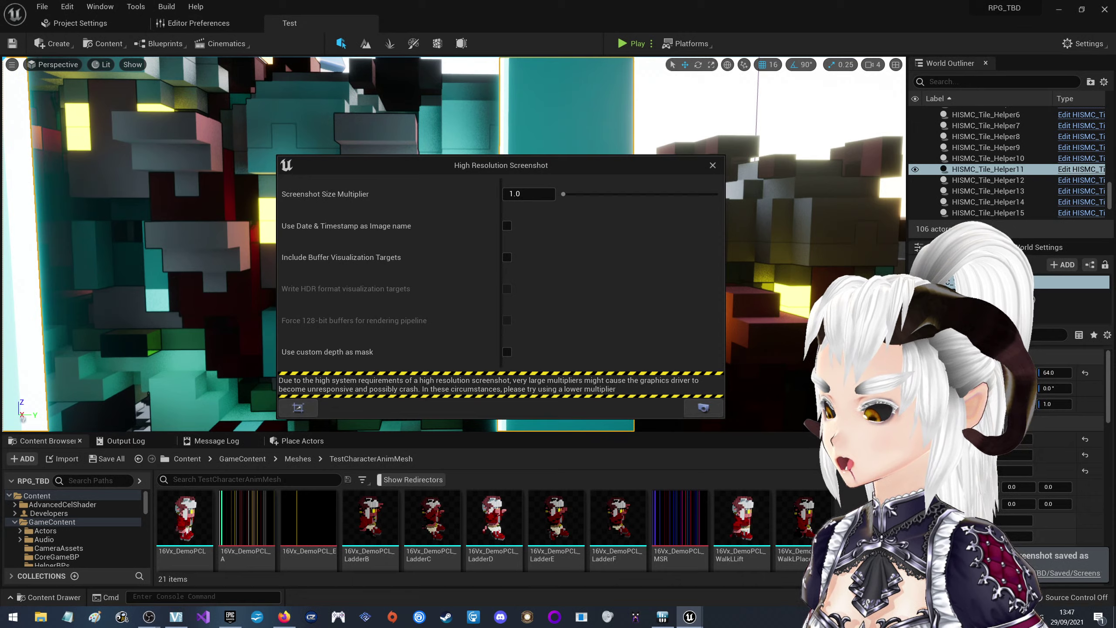
left_click(1068, 573)
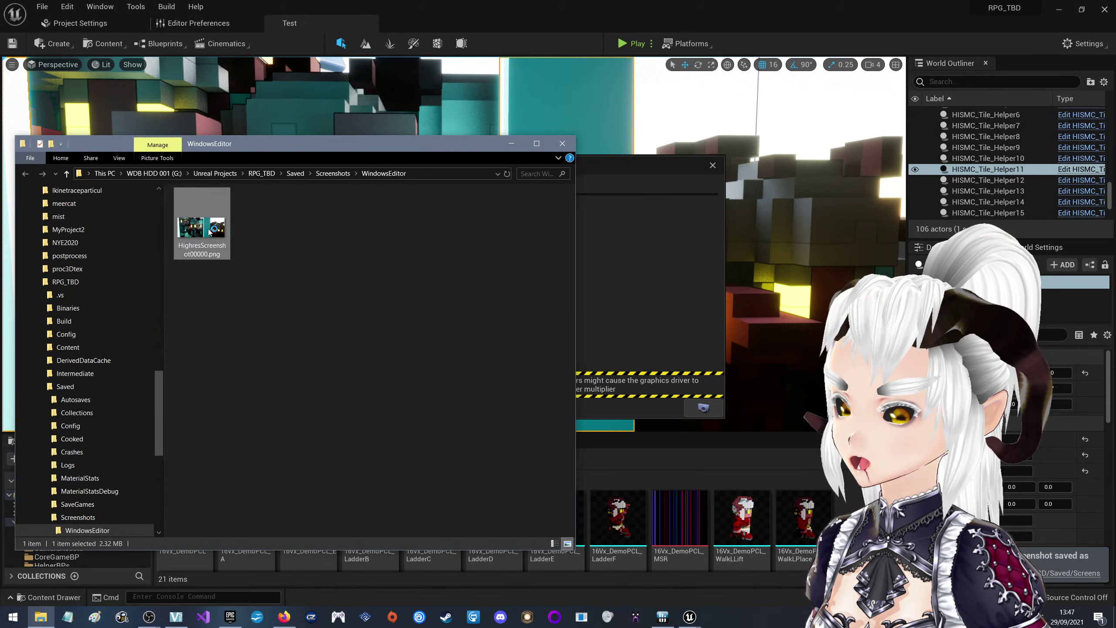
Open HighresScreenshot00000.png in Photos
double_click(209, 232)
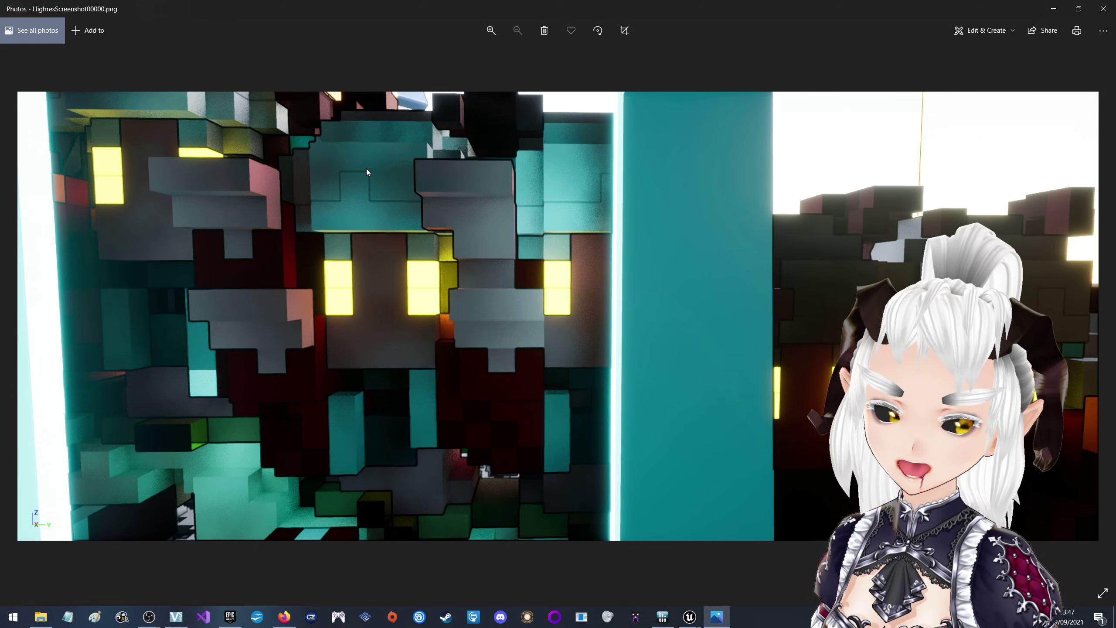
Close Photos after viewing the captured screenshot
left_click(1105, 7)
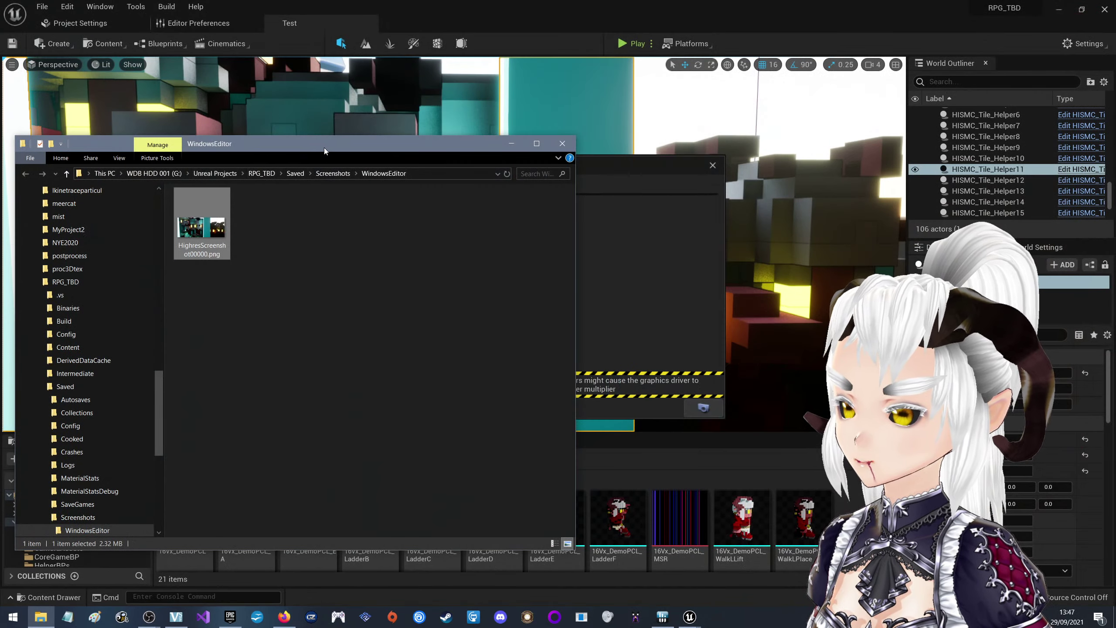
Close the screenshot folder and High Resolution Screenshot dialog, then refocus the view on the wall
mouse_move(324, 147)
left_mouse_down()
mouse_move(1112, 371)
mouse_move(505, 209)
left_mouse_up()
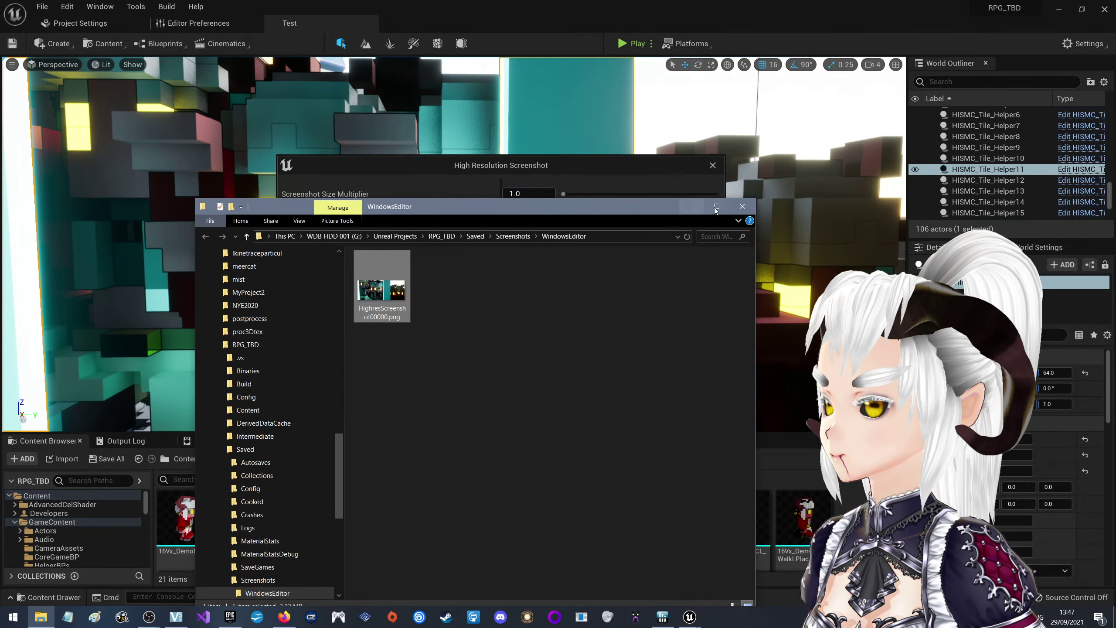
left_click(742, 206)
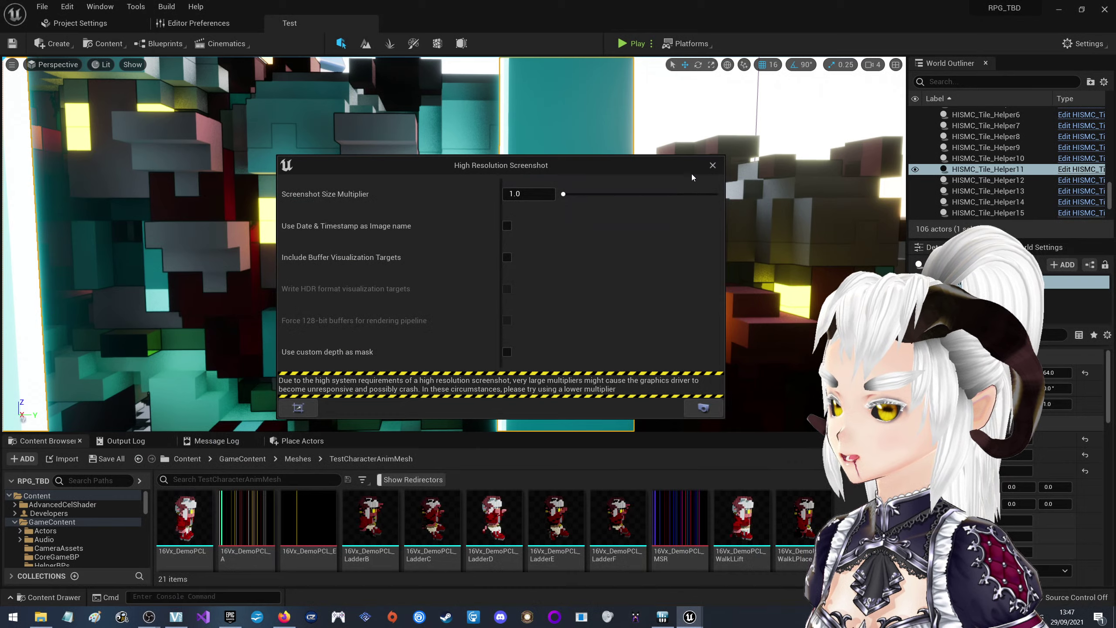
left_click(713, 166)
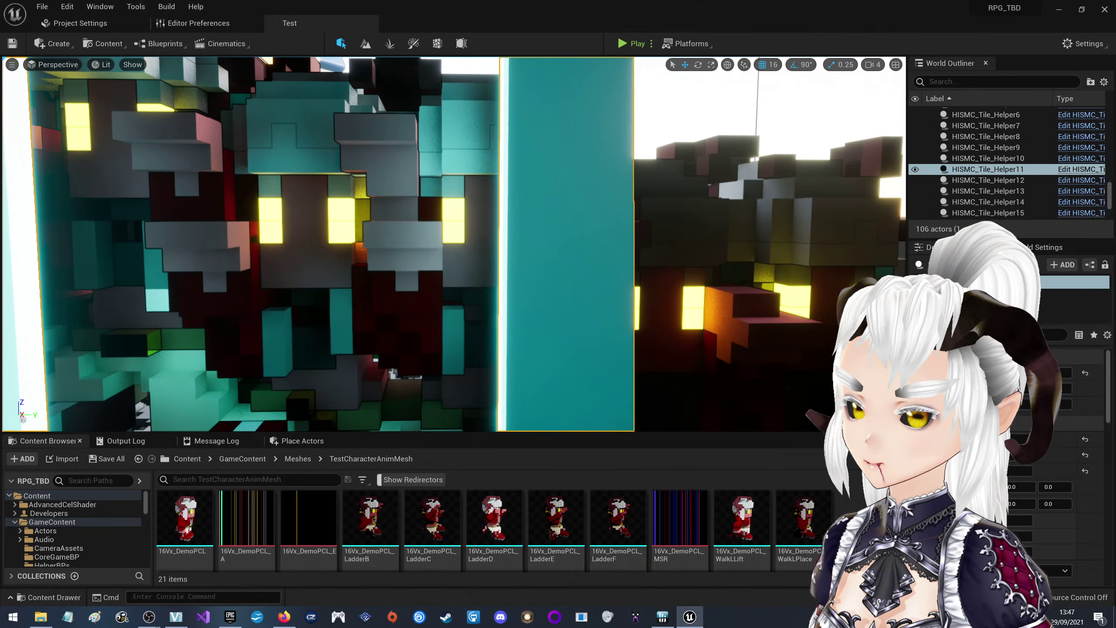
left_click(11, 65)
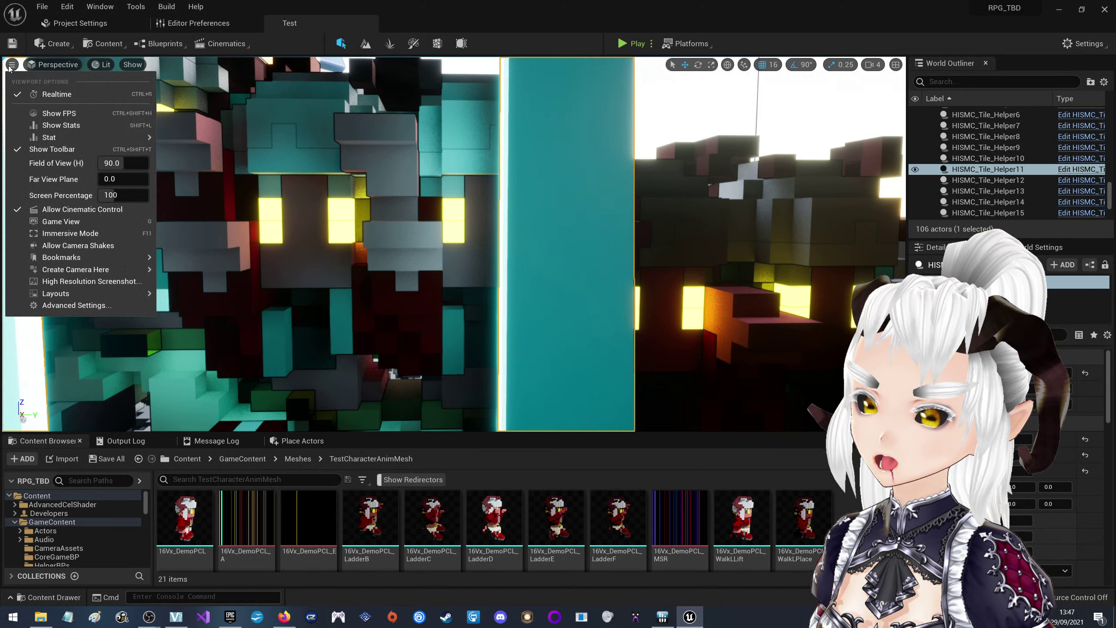
left_click(10, 67)
key("f")
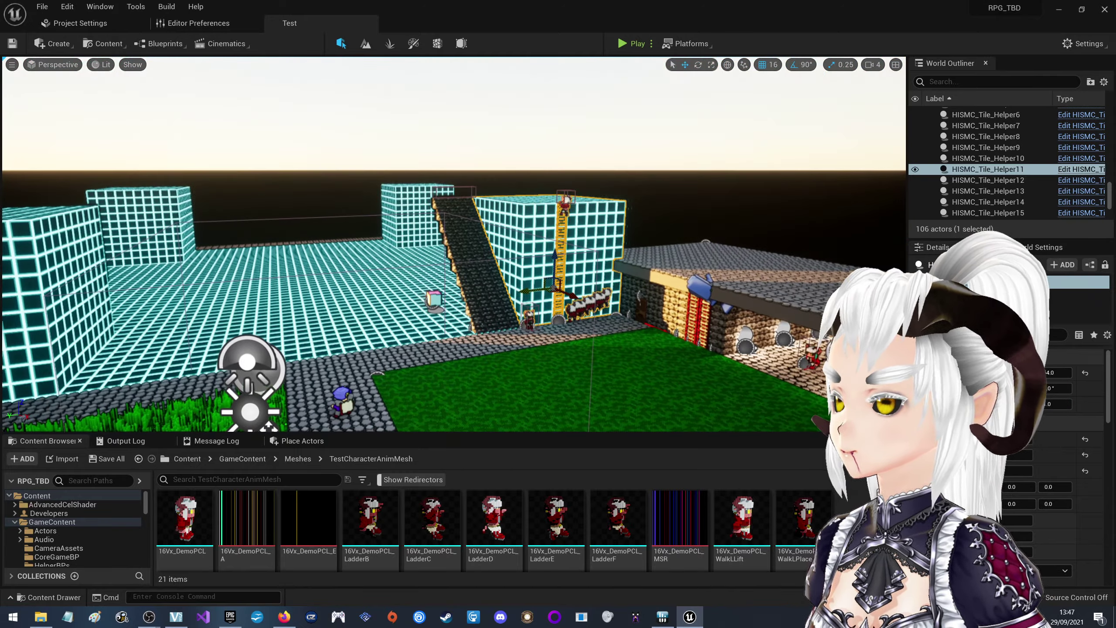
Pull the view back over the ladder frames, floor and door, then save the level
right_click_drag(453, 246, 453, 238)
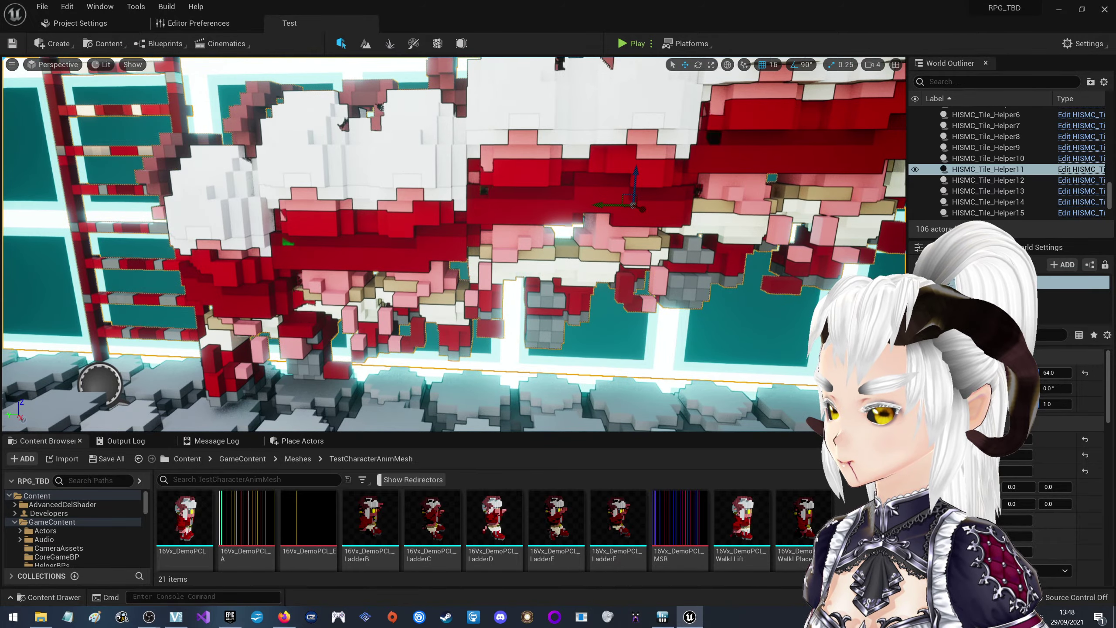
right_click_drag(453, 246, 452, 238)
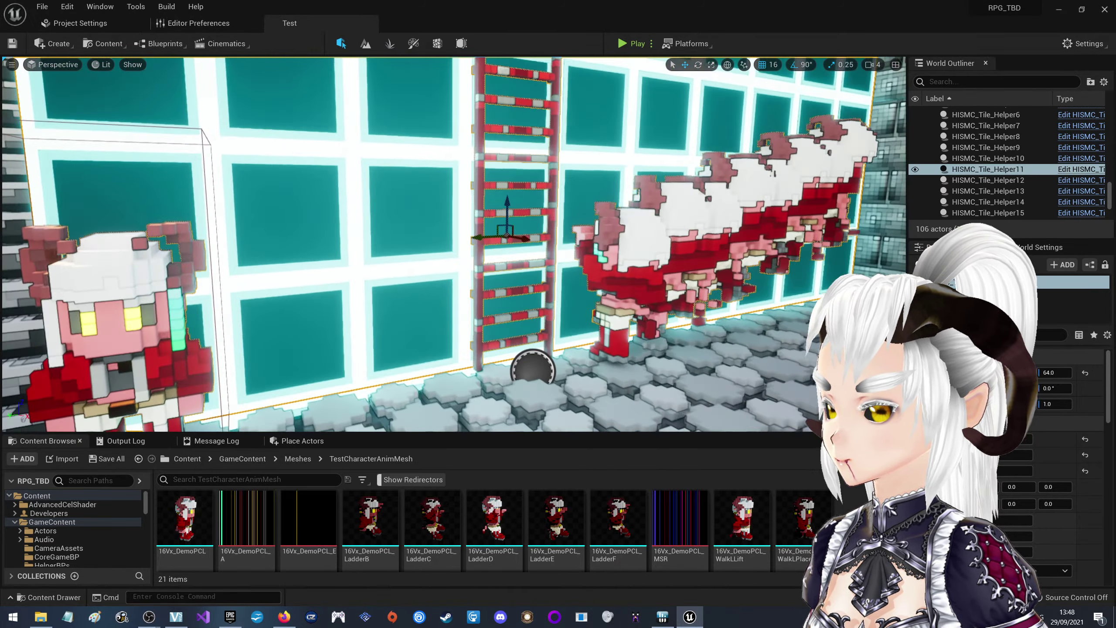
right_click_drag(453, 194, 461, 188)
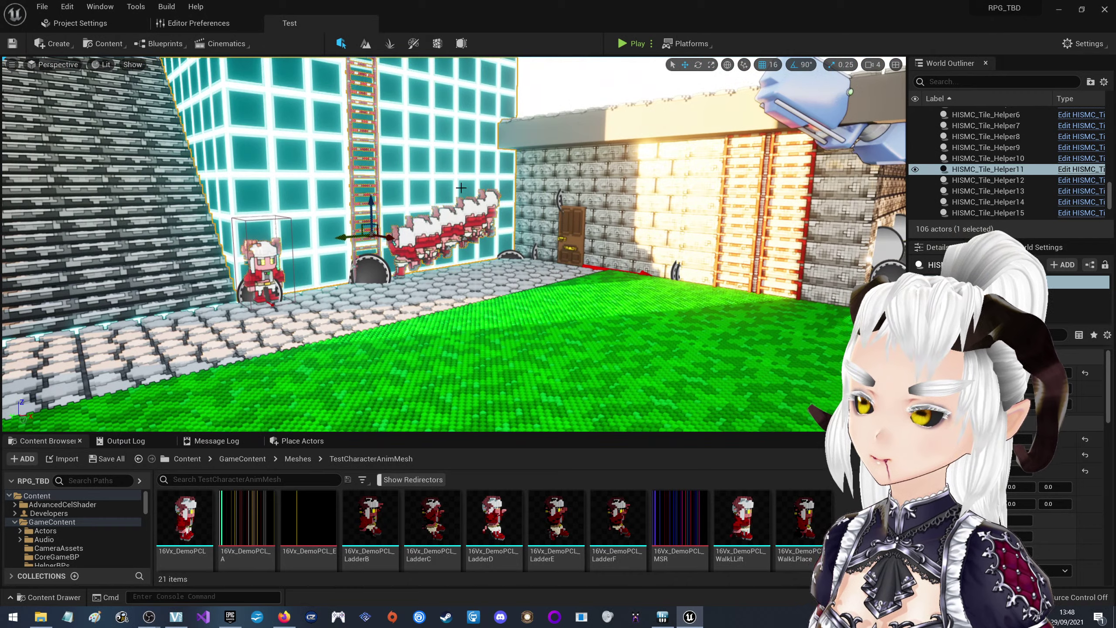
left_click(14, 46)
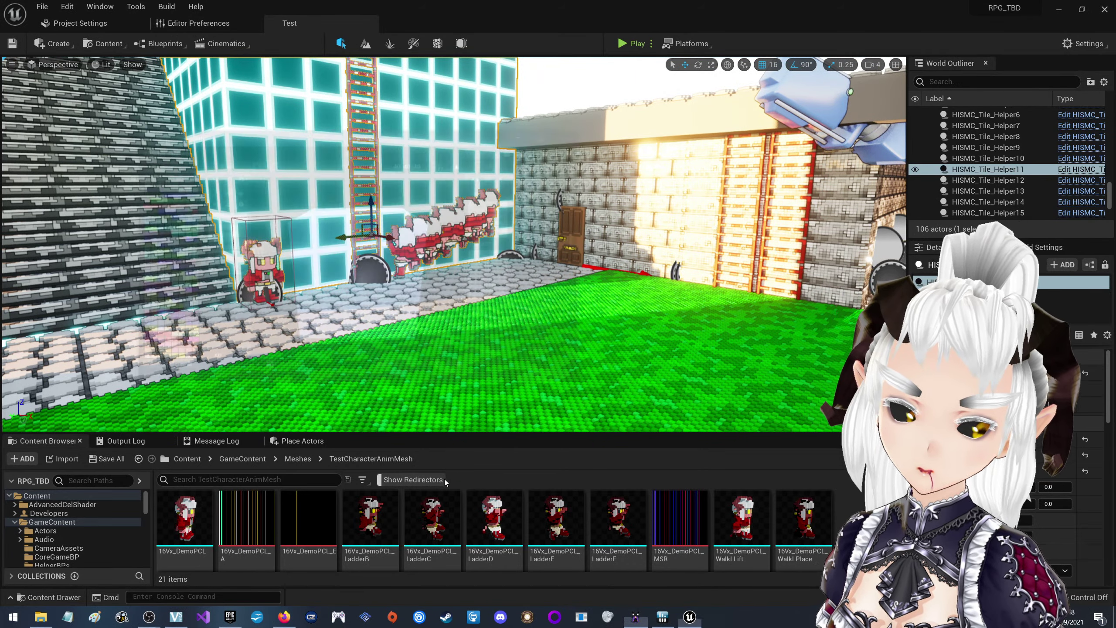
Restore the MagicaVoxel window and browse the G: drive in its Open dialog
left_click(548, 134)
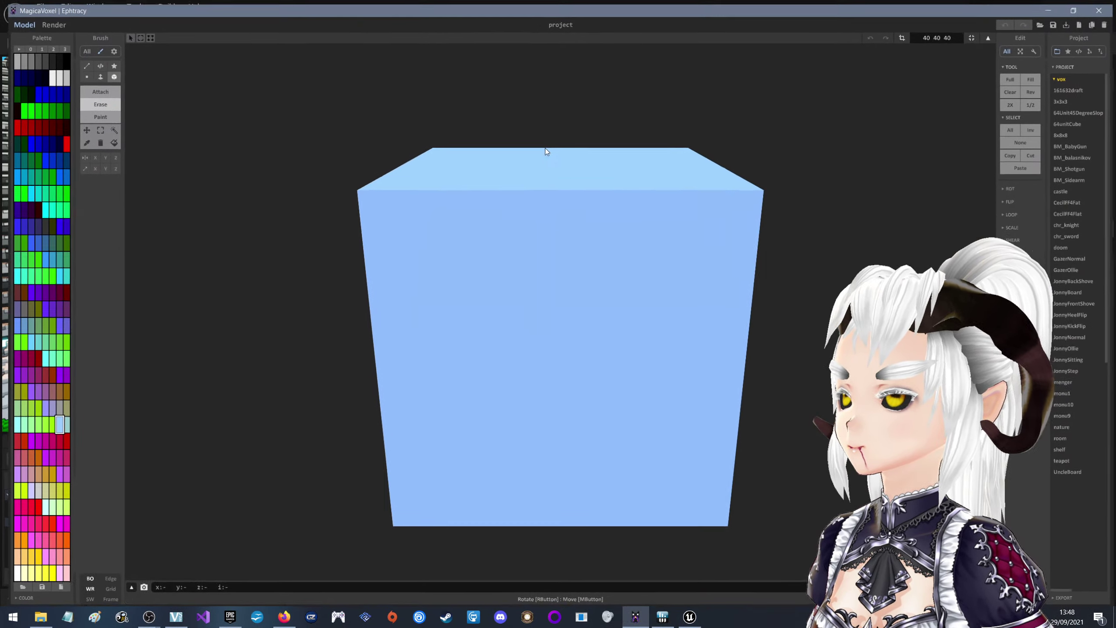
left_click_drag(989, 7, 542, 116)
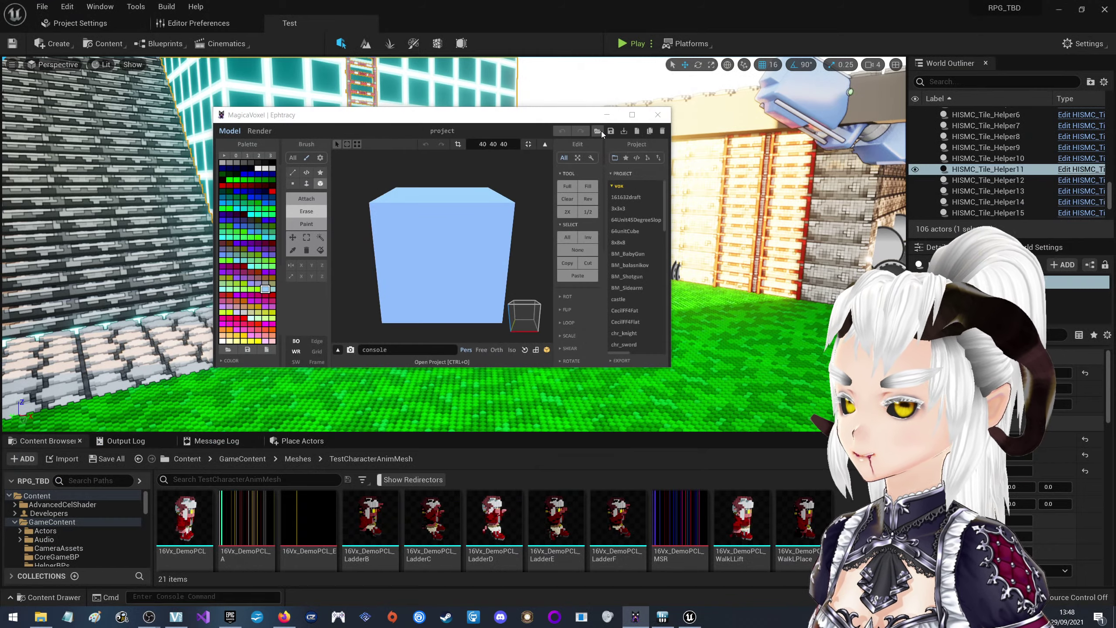
left_click(599, 131)
left_click(306, 344)
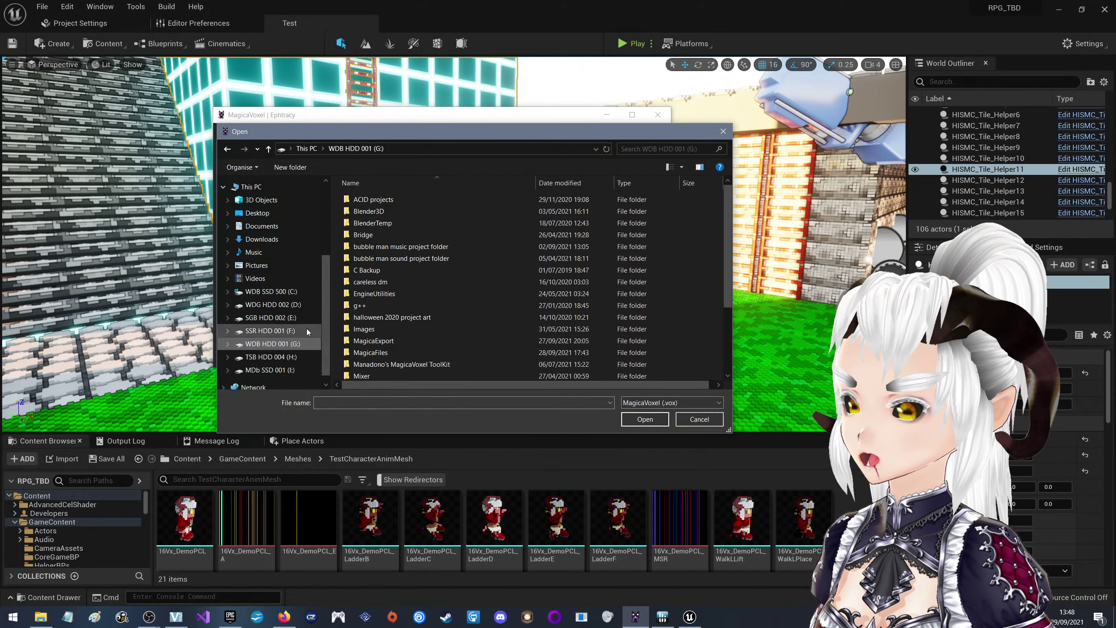
scroll(406, 292, "down", 3)
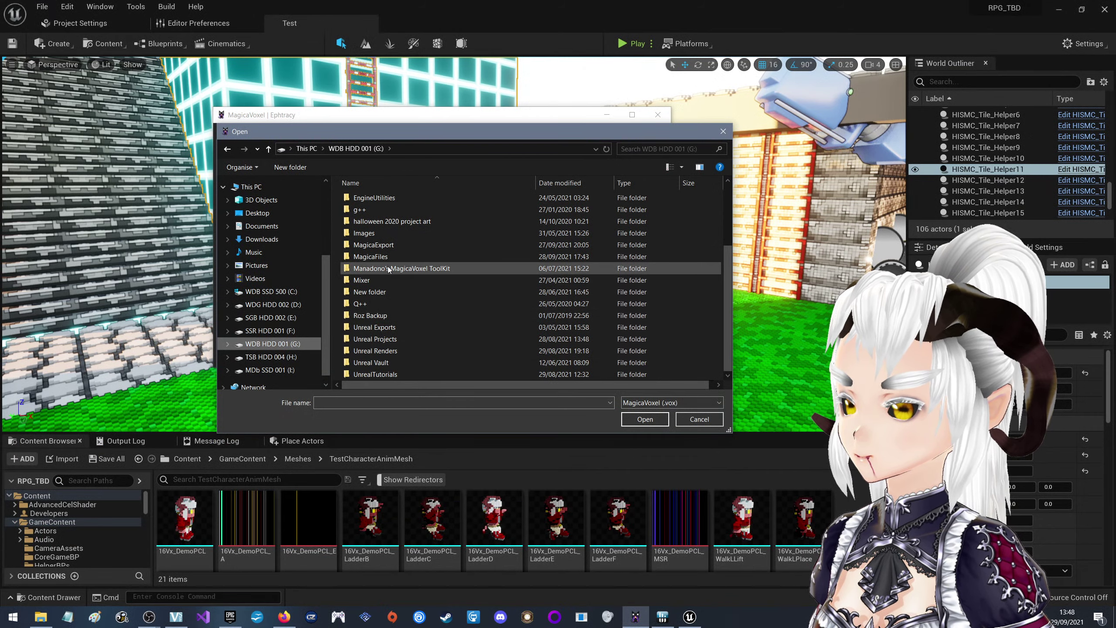
Open 16Vx_DemoPCL_Ladder_MantleA.vox from MagicaFiles, snap the window top-left, and launch File Explorer
double_click(376, 257)
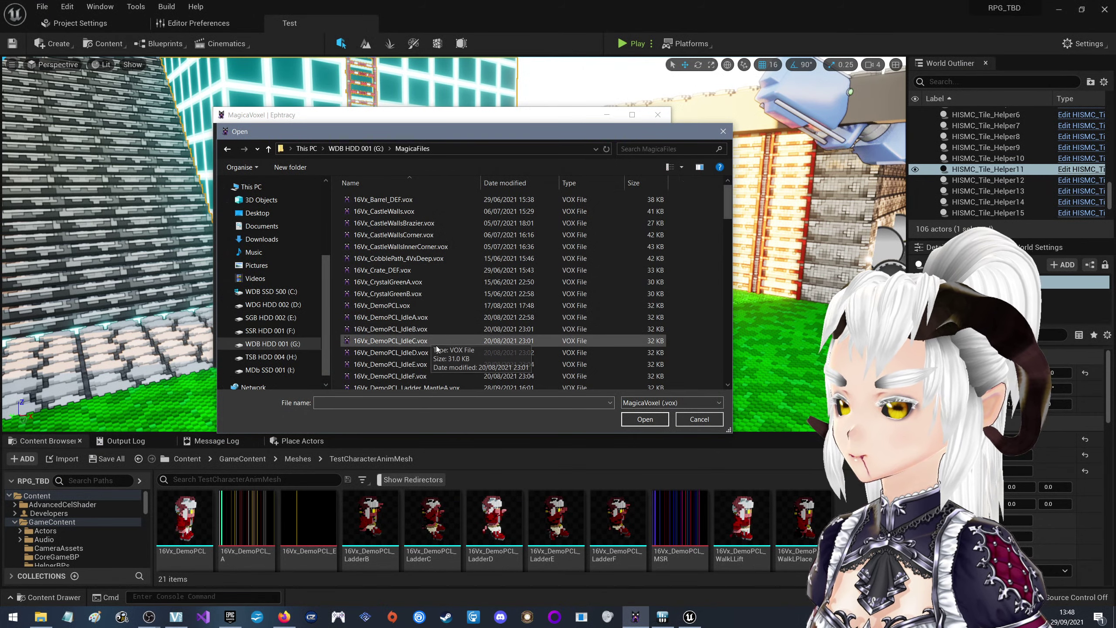
scroll(448, 332, "down", 4)
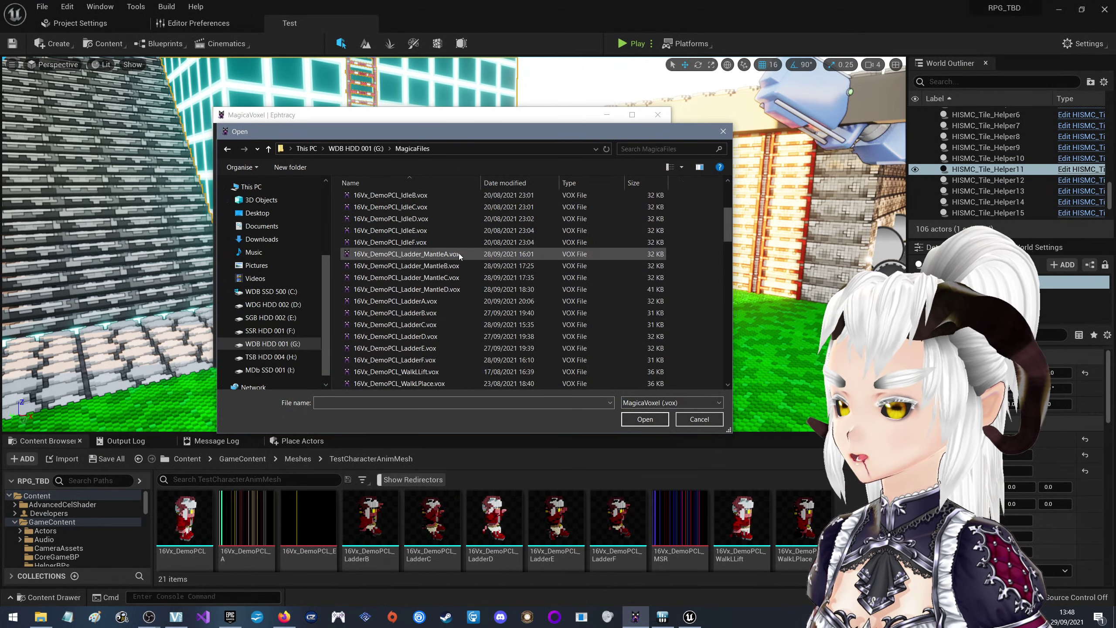
left_click(445, 257)
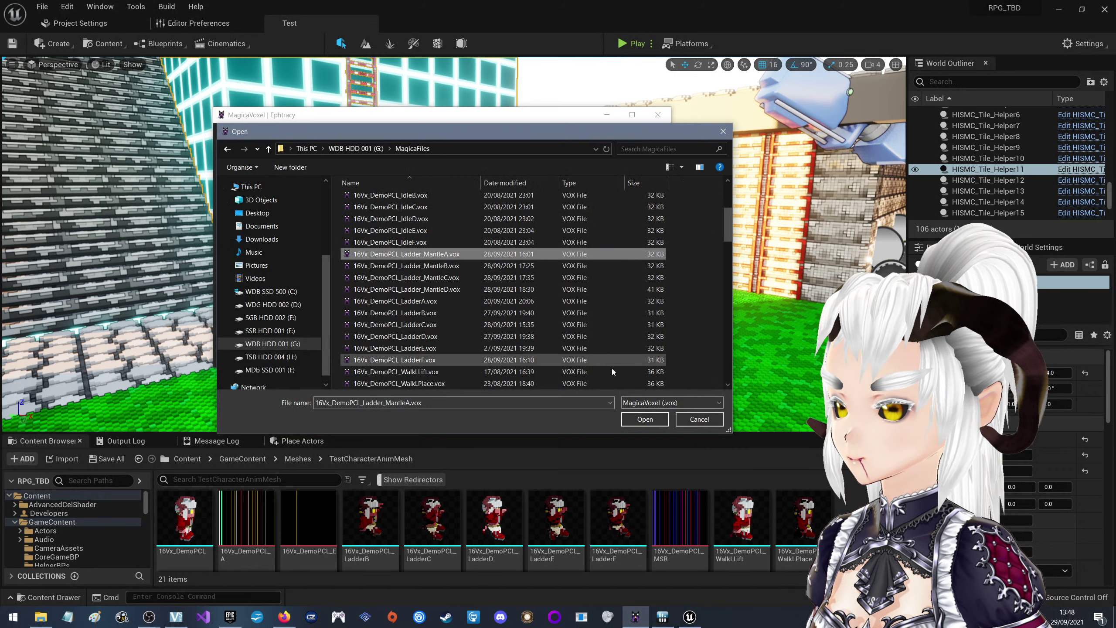
left_click(643, 419)
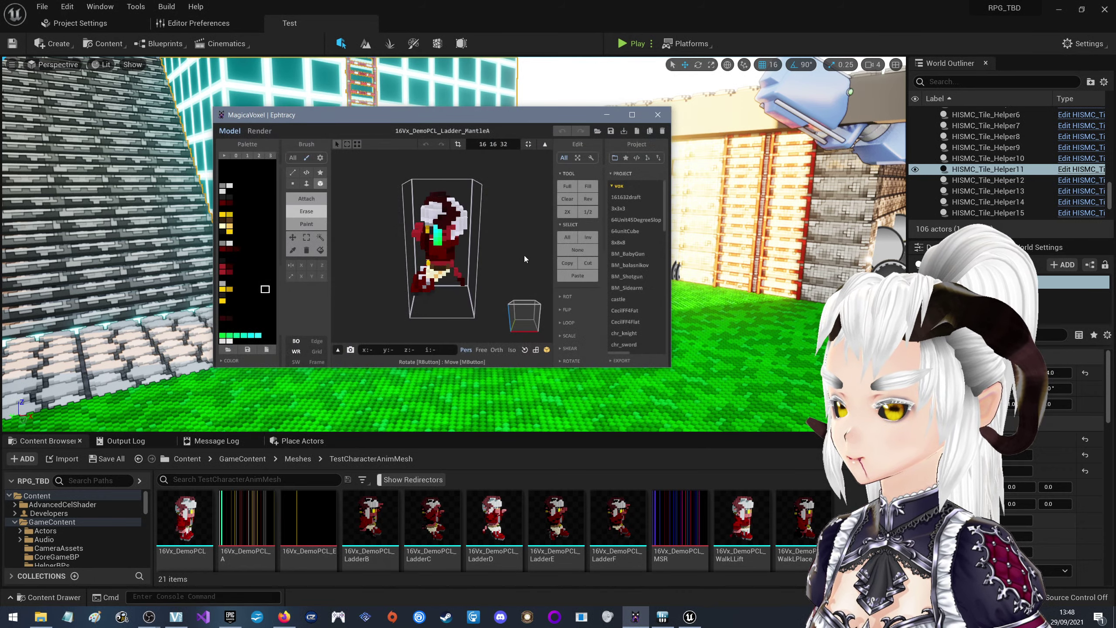
left_click_drag(487, 119, 1, 1)
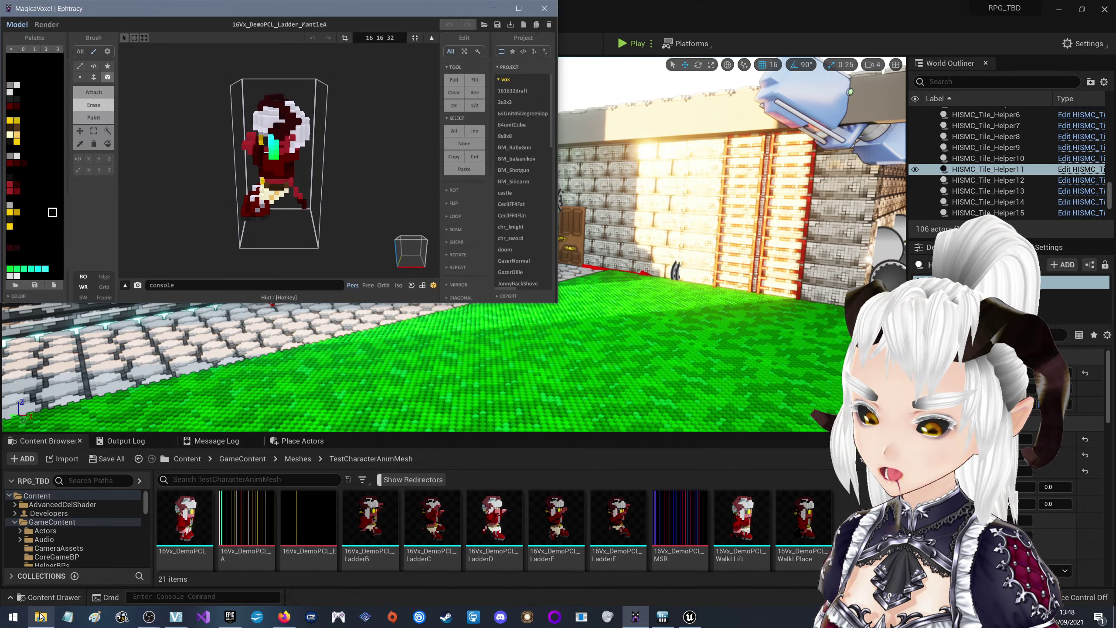
left_click(41, 616)
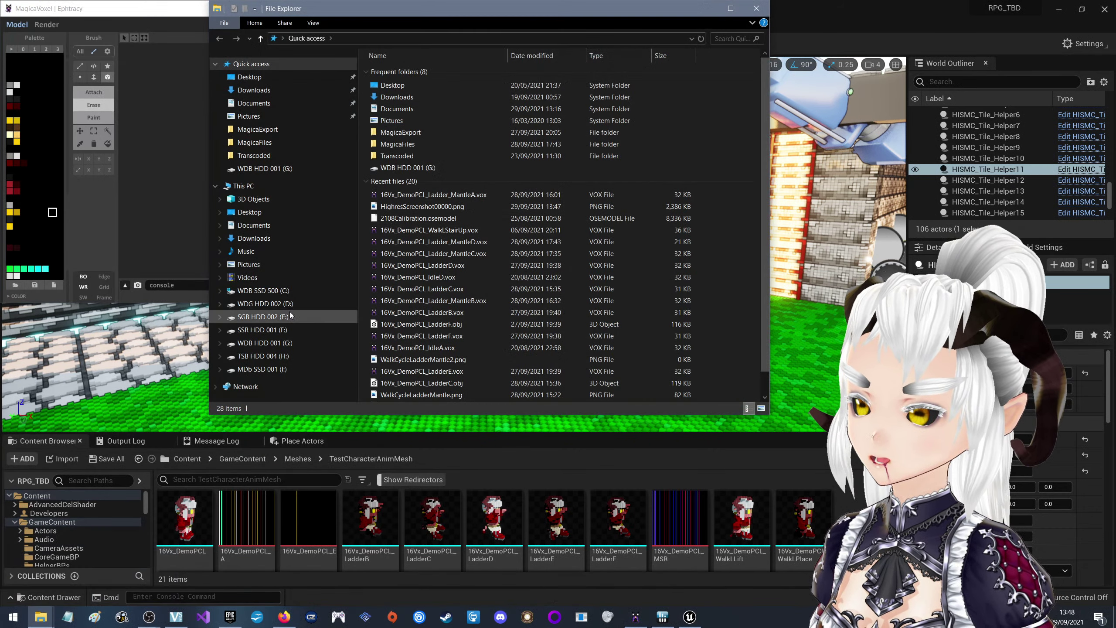
From G:\MagicaFiles, open Ladder_MantleB, MantleC and MantleD each in its own MagicaVoxel window
left_click(281, 342)
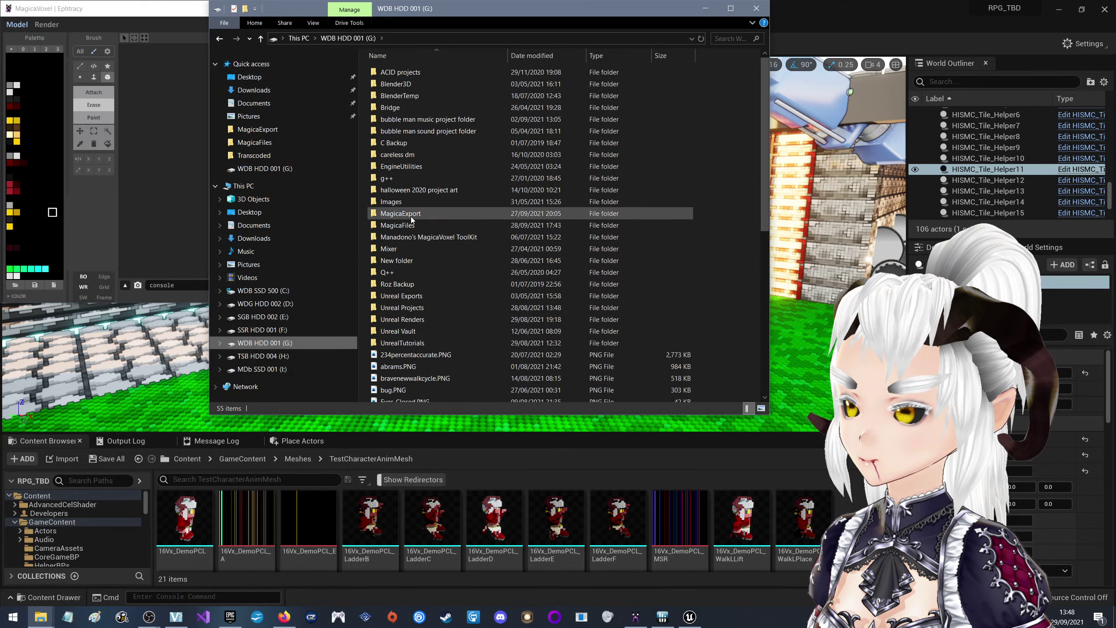
double_click(403, 224)
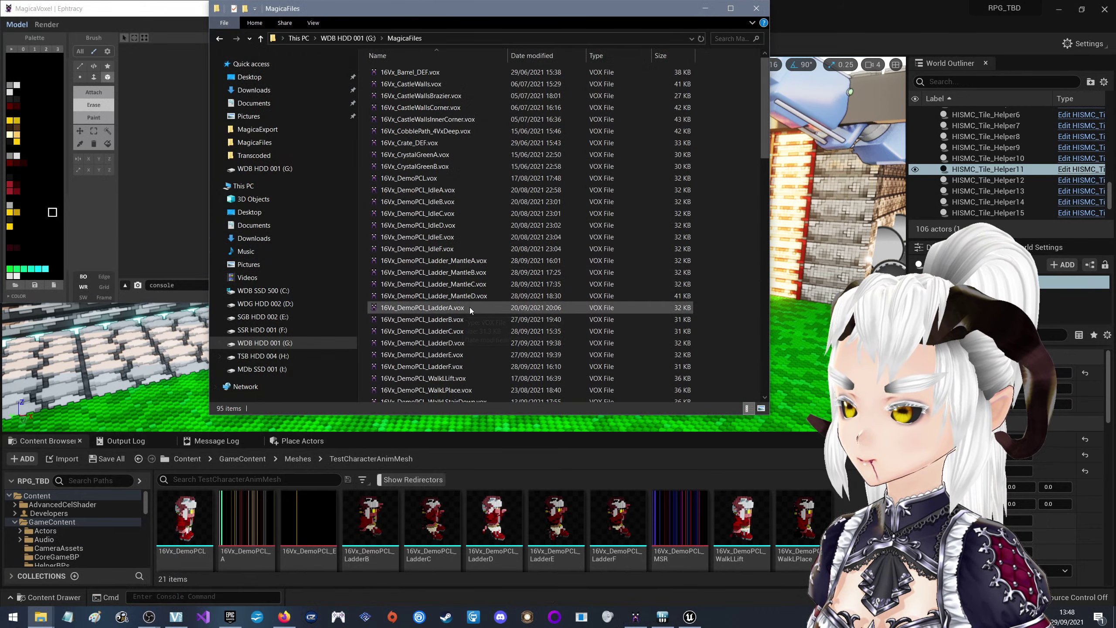
left_click(460, 273)
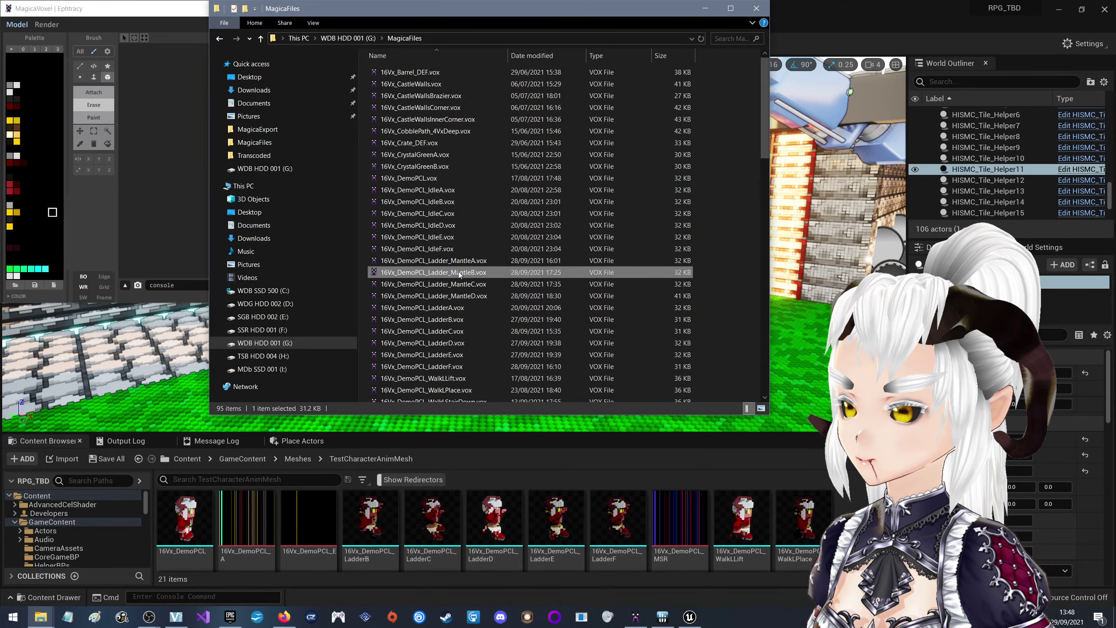
left_click(480, 283)
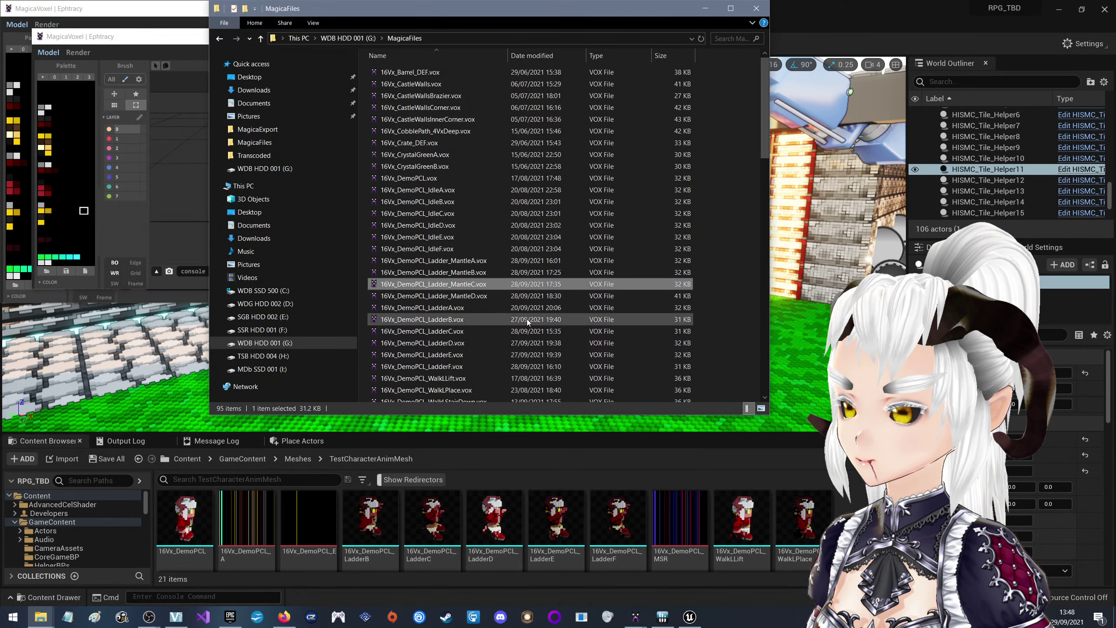
left_click(482, 365)
double_click(473, 296)
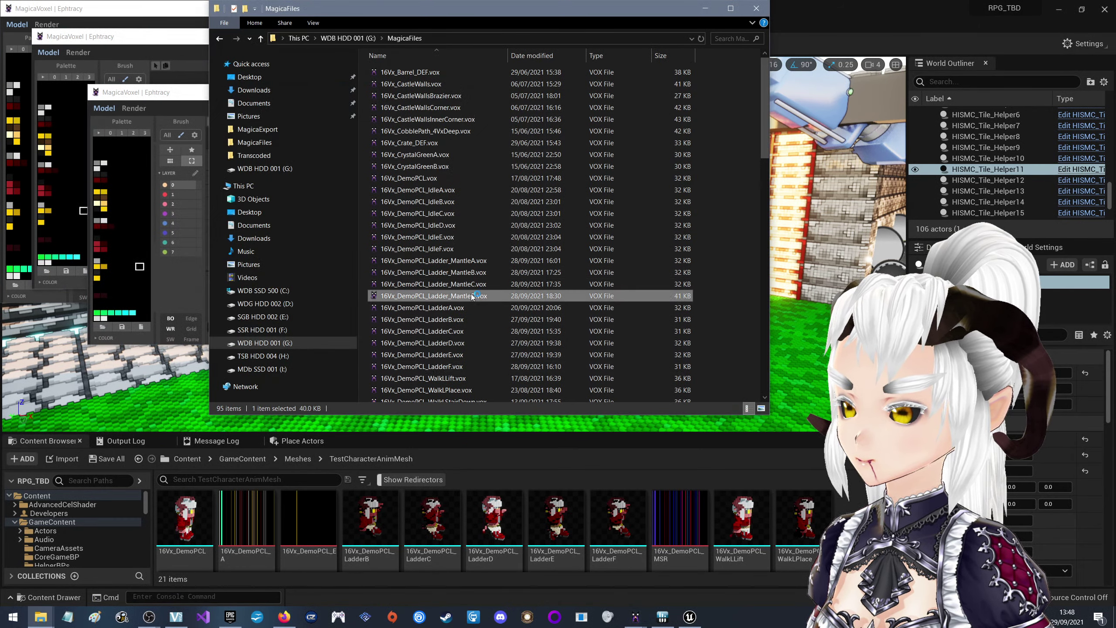
Tile MantleD lower right, MantleB top right and MantleC lower left beside MantleA
left_click(756, 8)
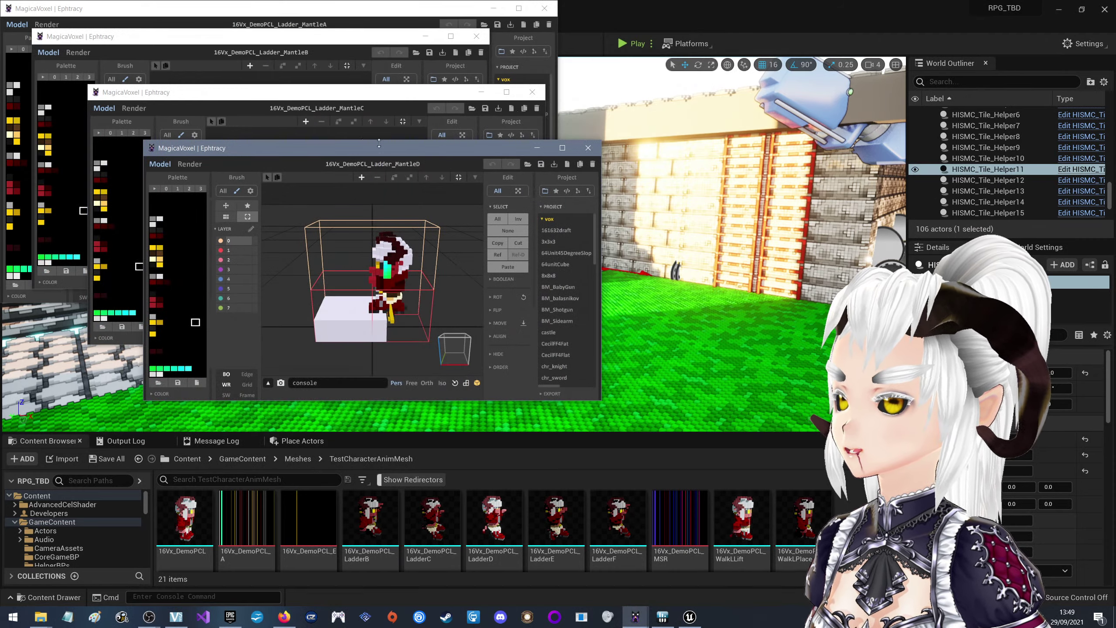
left_click_drag(379, 145, 718, 326)
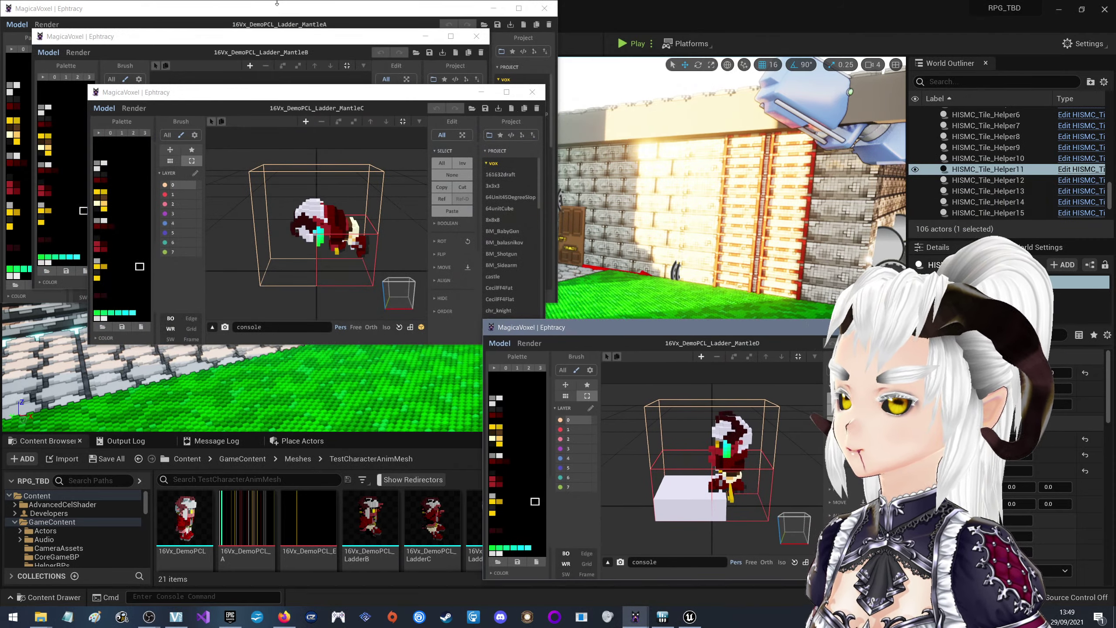
left_click_drag(246, 36, 1085, 22)
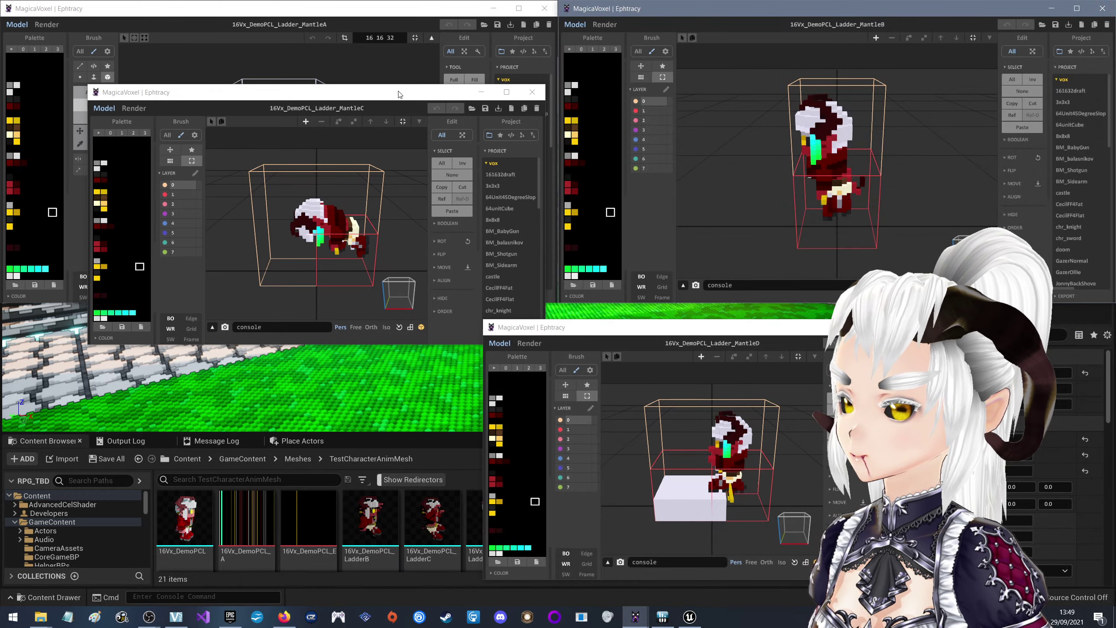
left_click_drag(399, 95, 1, 528)
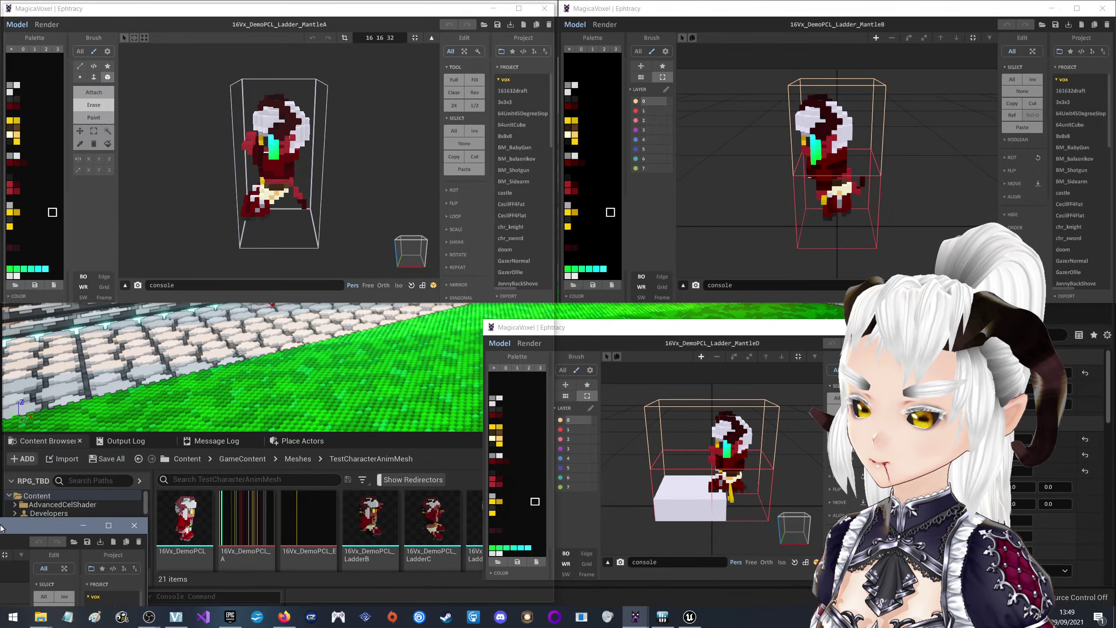
mouse_move(1, 528)
left_mouse_down()
mouse_move(359, 477)
mouse_move(2, 535)
left_mouse_up()
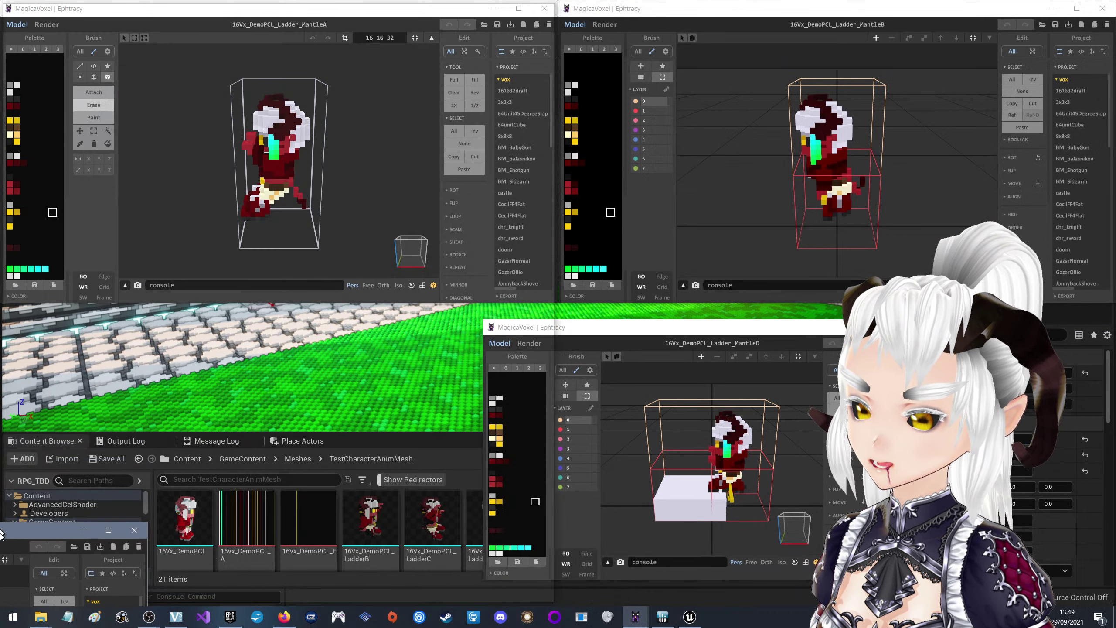
left_click_drag(2, 535, 1, 605)
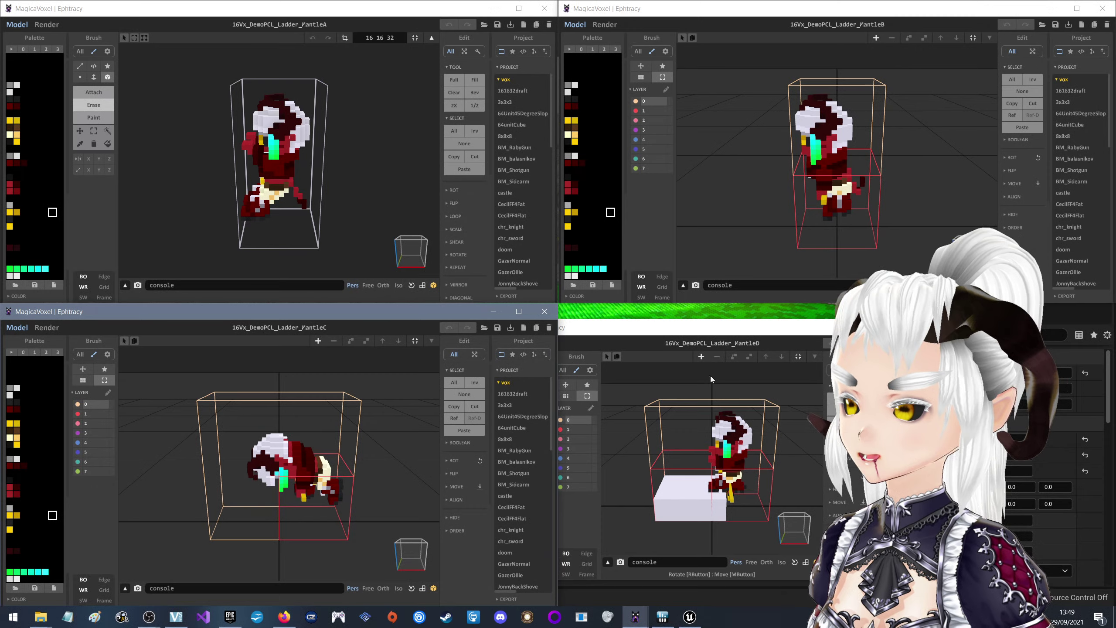
left_click(1018, 458)
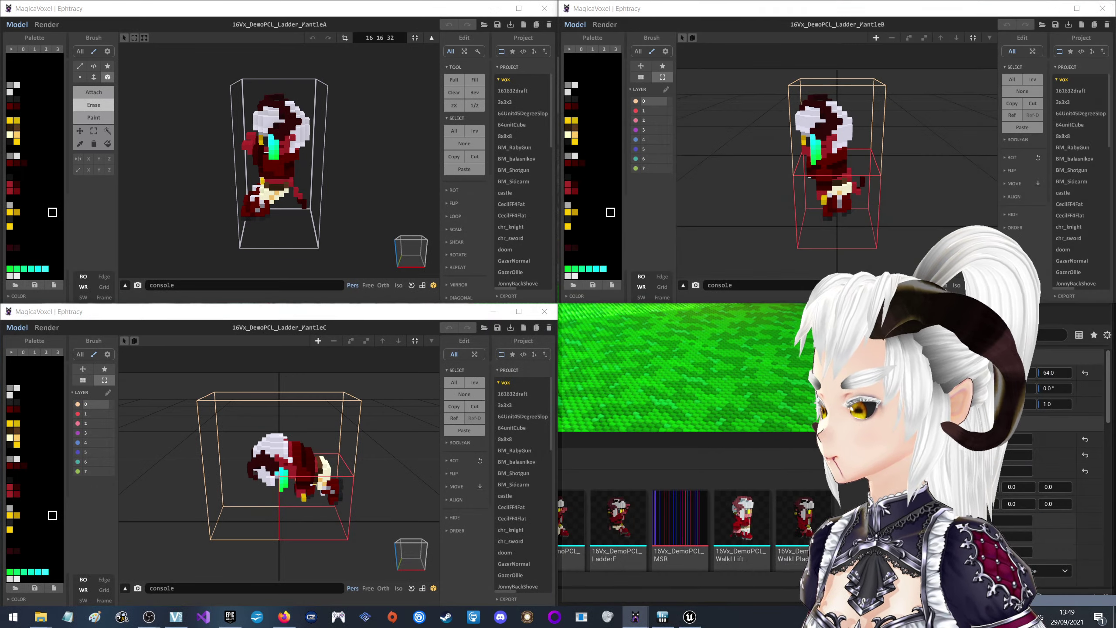
key("alt+Tab")
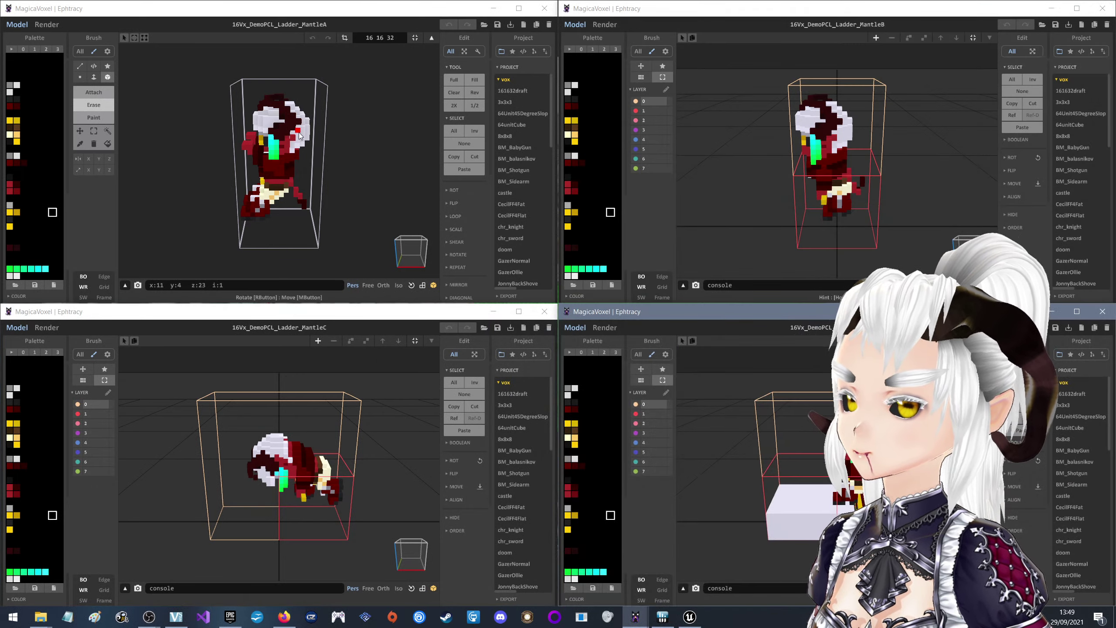
scroll(300, 136, "up", 3)
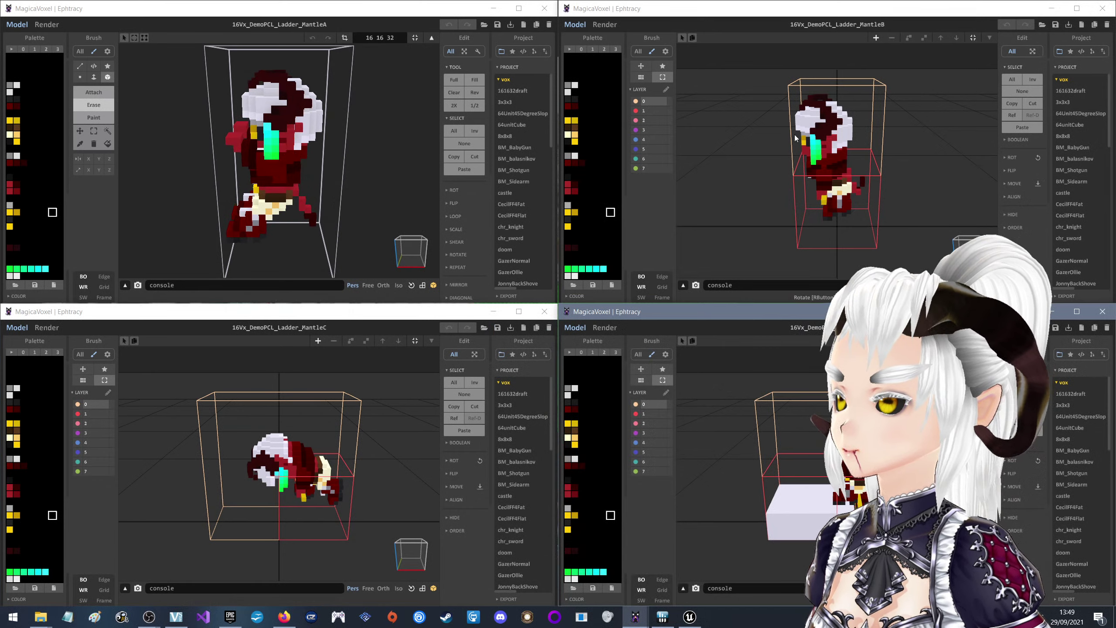
scroll(795, 138, "up", 3)
left_click(878, 209)
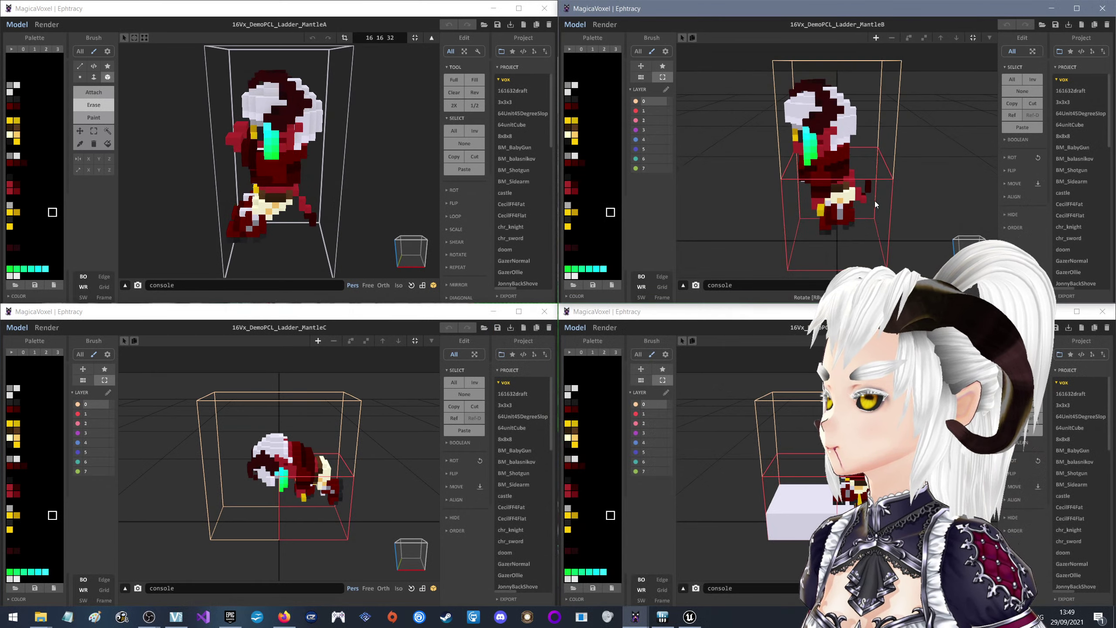
right_click_drag(874, 200, 900, 192)
right_click_drag(909, 195, 892, 195)
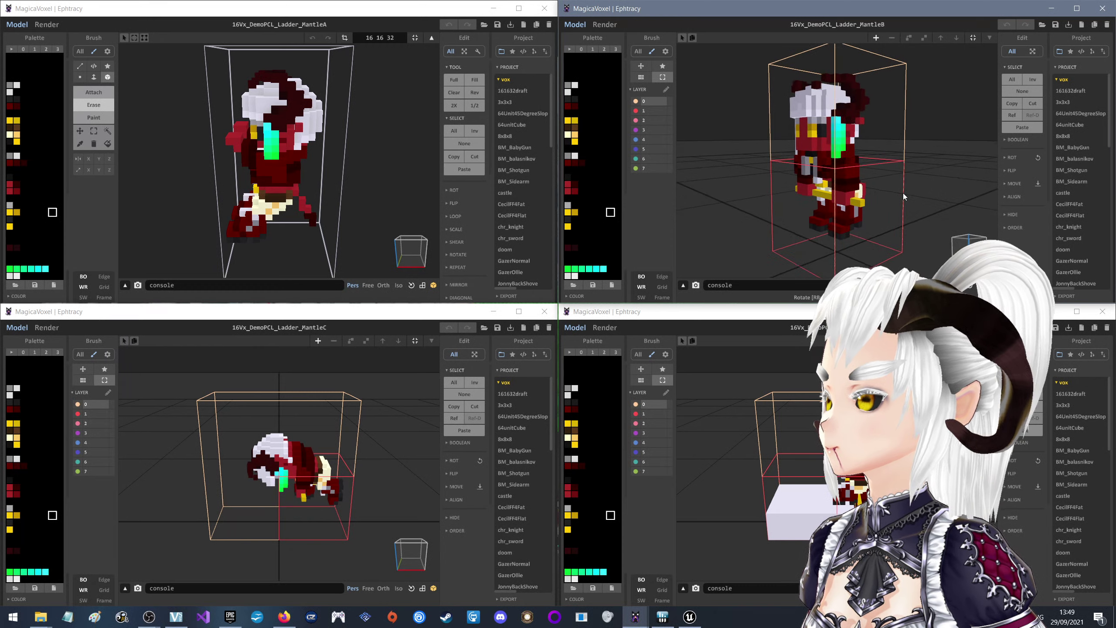
left_click(290, 165)
right_click_drag(290, 165, 298, 166)
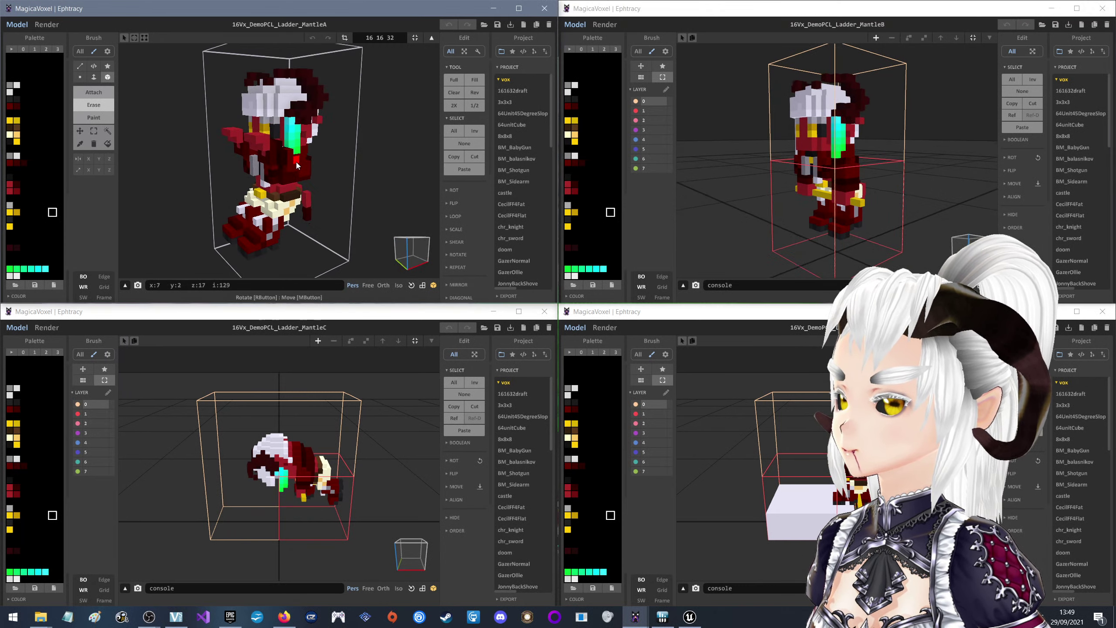
left_click(270, 477)
right_click_drag(270, 477, 300, 481)
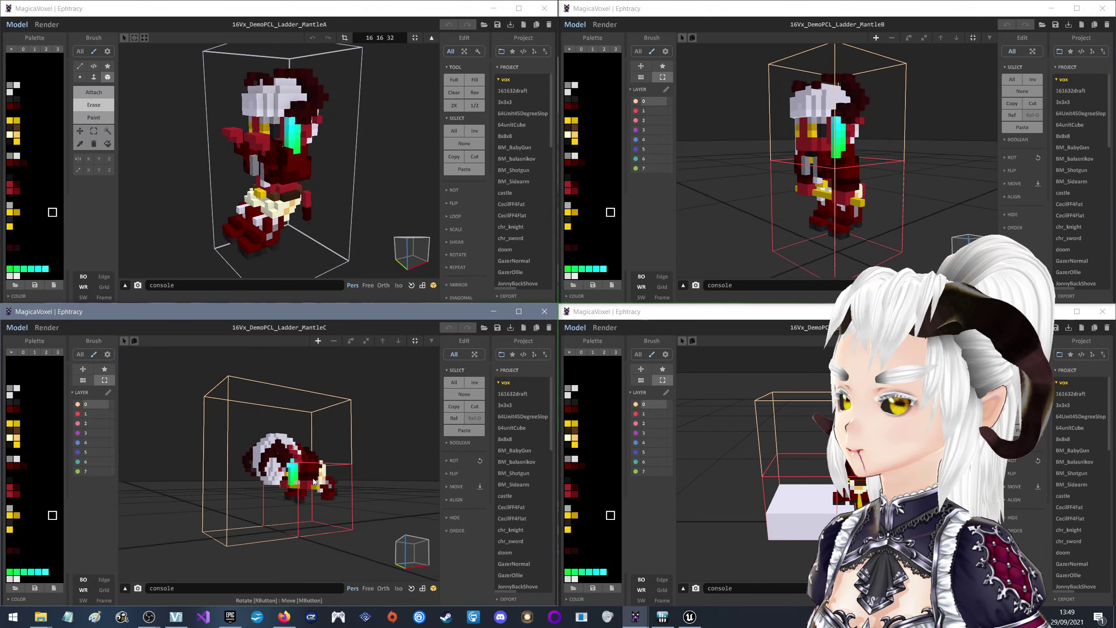
scroll(300, 481, "up", 2)
scroll(300, 482, "up", 2)
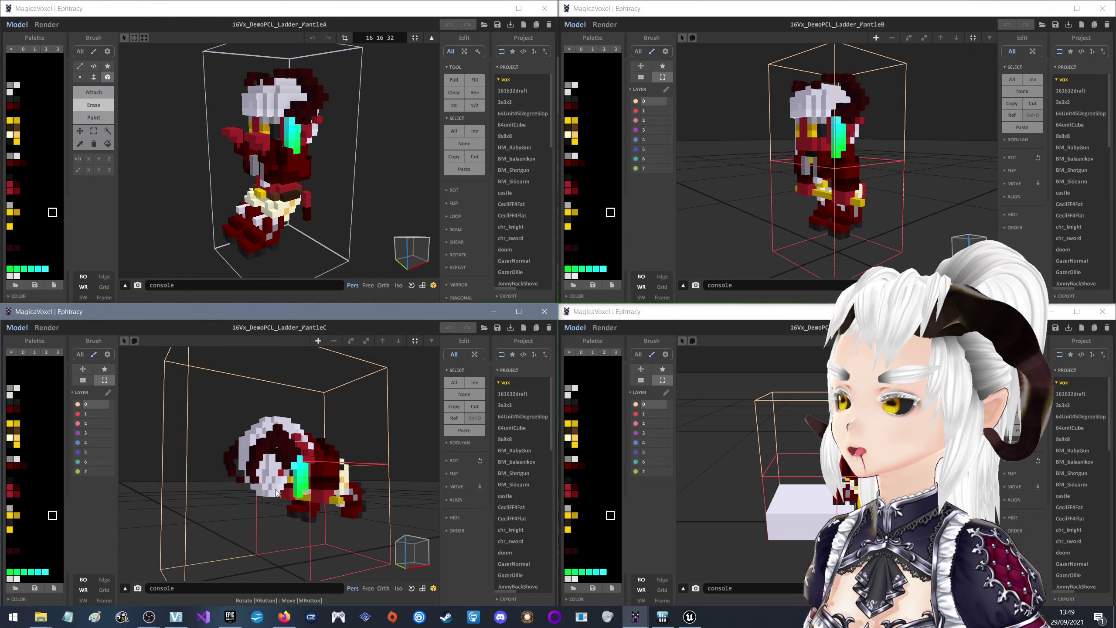
right_click_drag(267, 499, 276, 495)
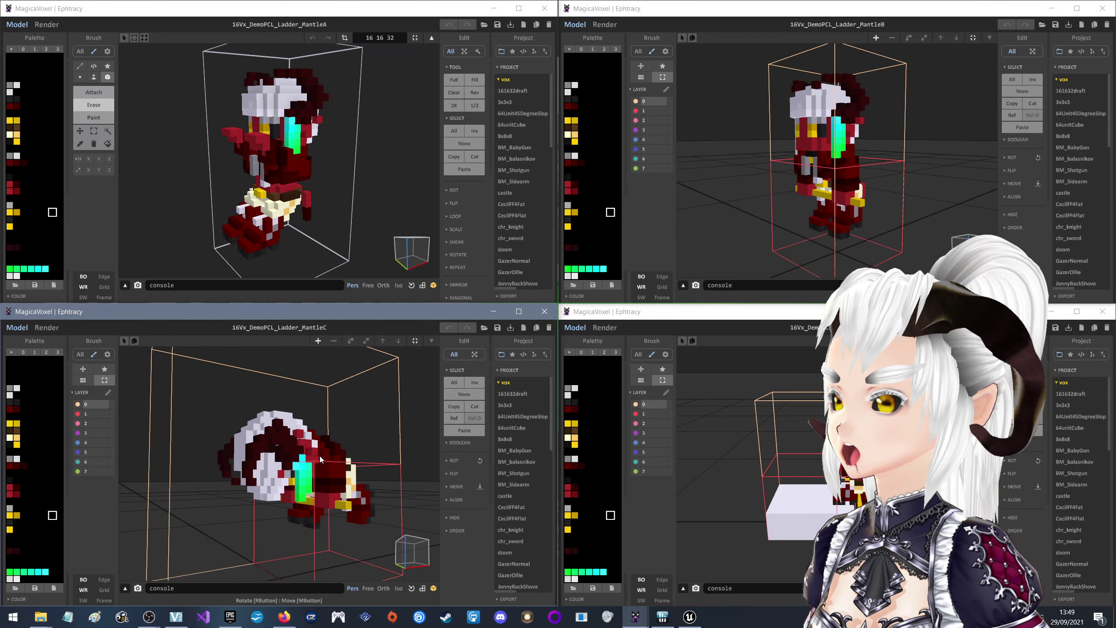
mouse_move(319, 456)
right_mouse_down()
mouse_move(345, 392)
mouse_move(365, 396)
right_mouse_up()
left_click(831, 495)
scroll(831, 495, "up", 8)
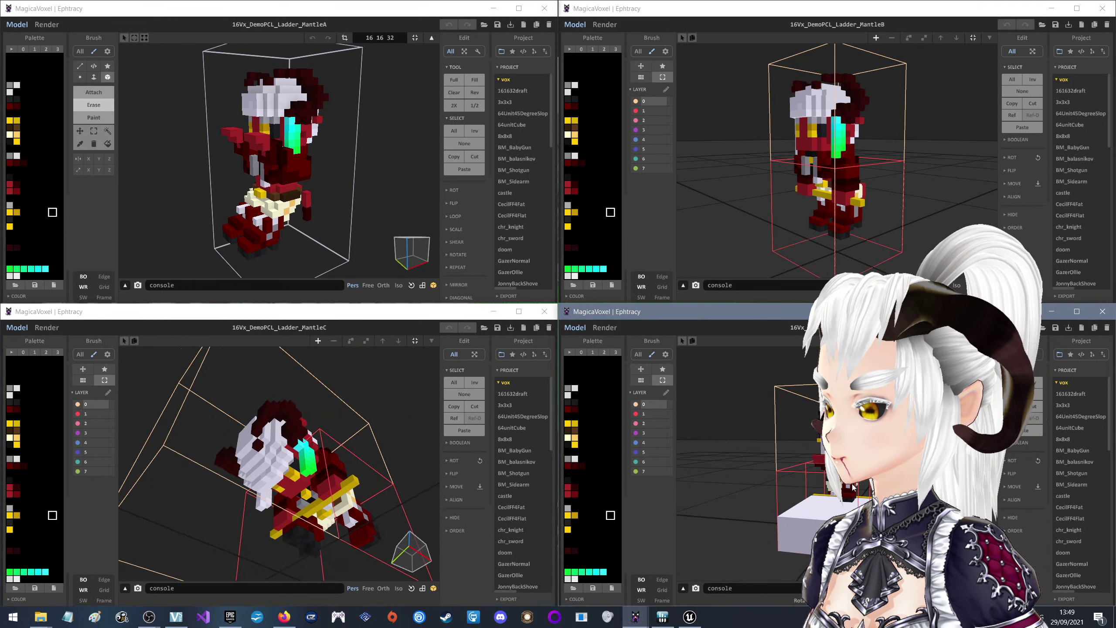
scroll(831, 495, "up", 3)
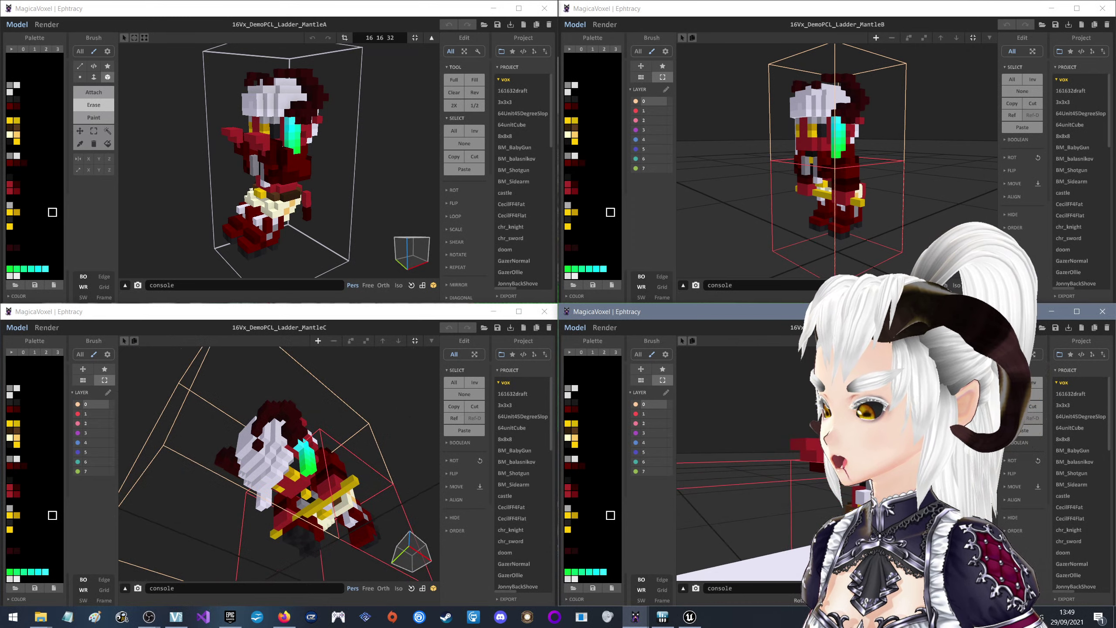
scroll(831, 495, "up", 3)
scroll(830, 495, "down", 2)
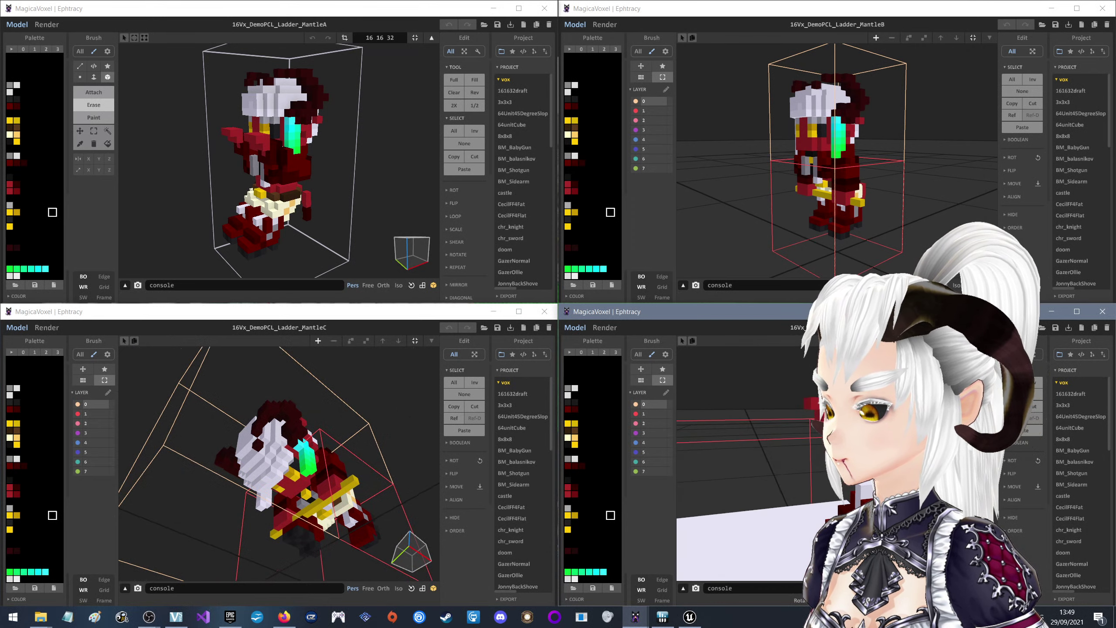
scroll(831, 495, "down", 3)
scroll(831, 495, "down", 5)
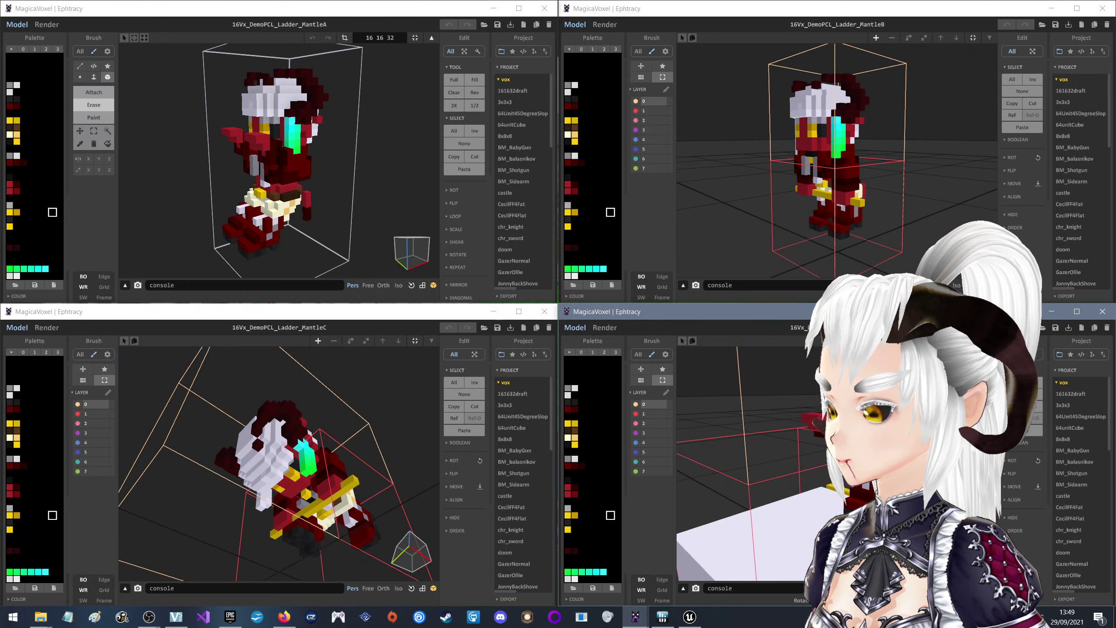
scroll(831, 495, "up", 5)
scroll(831, 495, "down", 3)
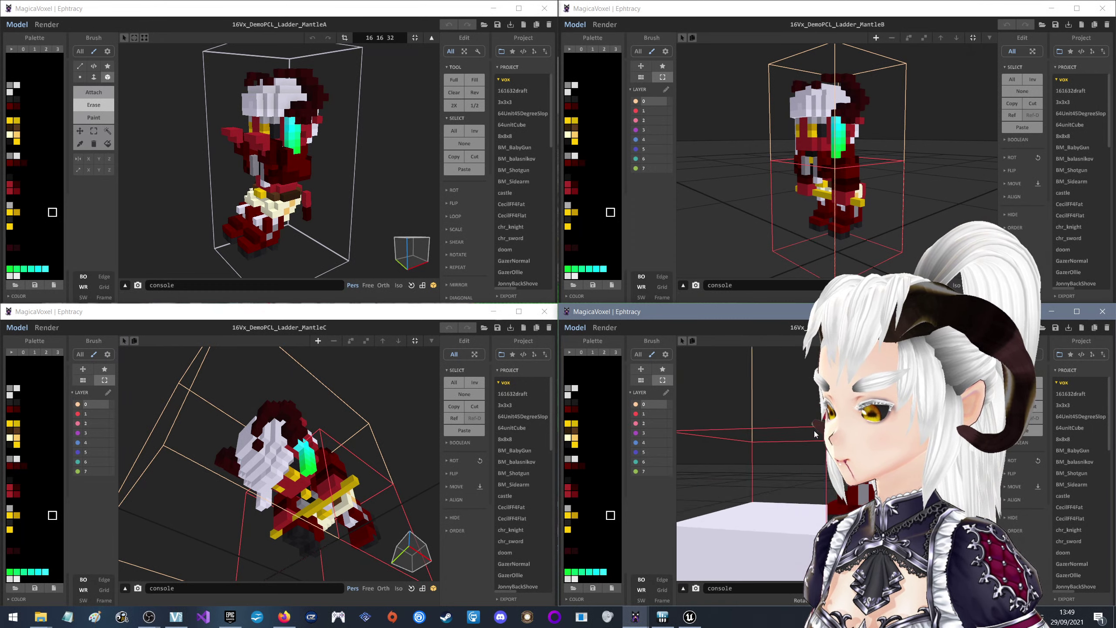
scroll(830, 495, "down", 5)
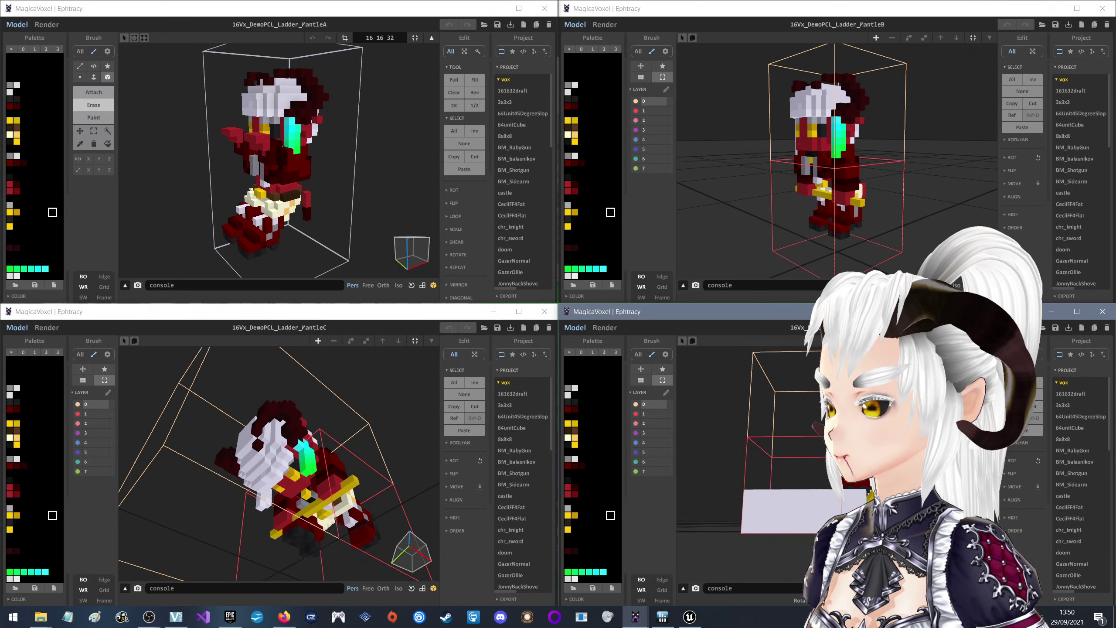
scroll(831, 495, "down", 1)
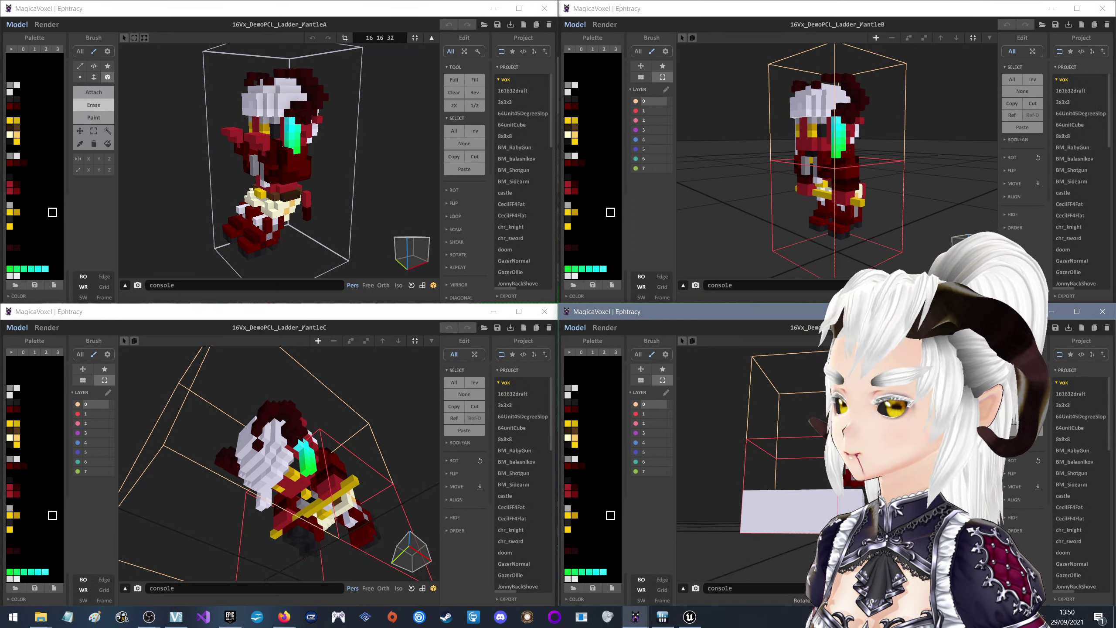
scroll(831, 495, "down", 2)
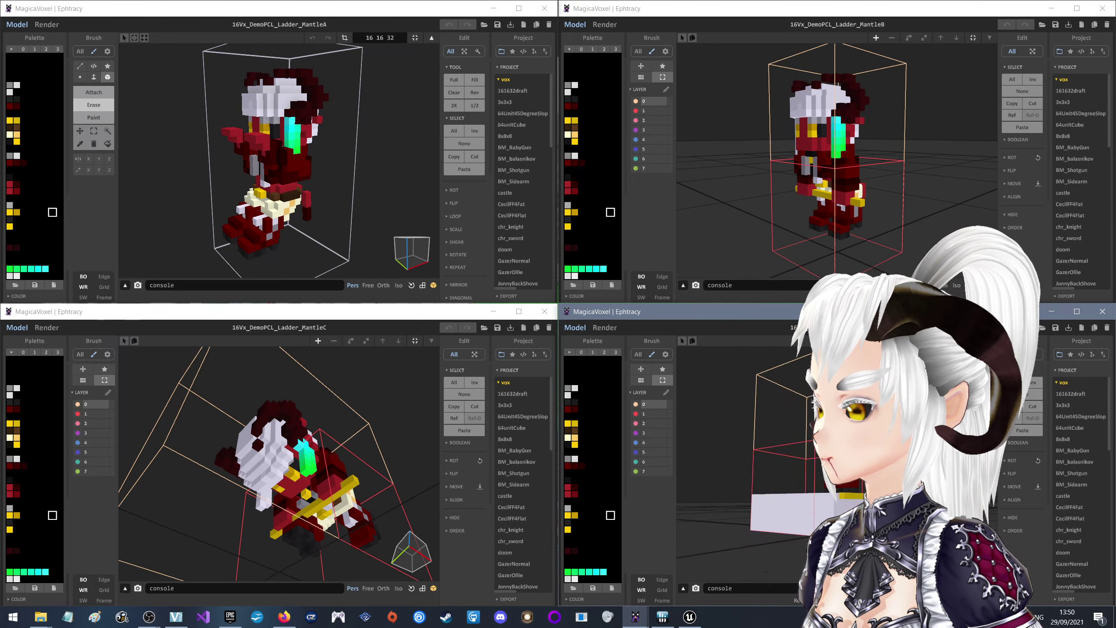
right_click_drag(785, 456, 792, 459)
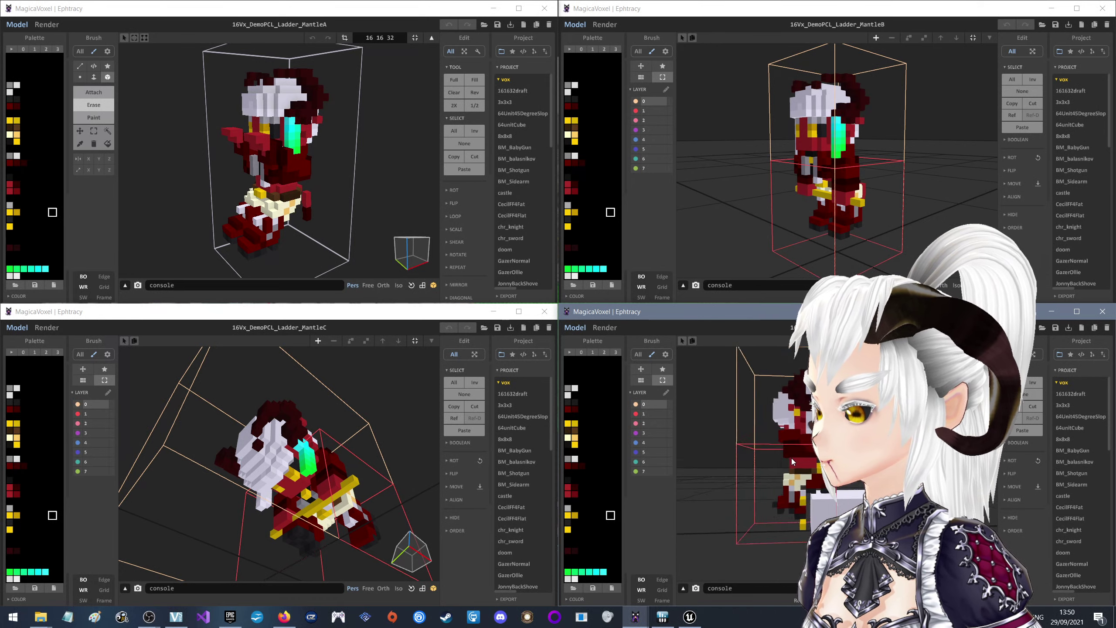
right_click_drag(793, 455, 781, 457)
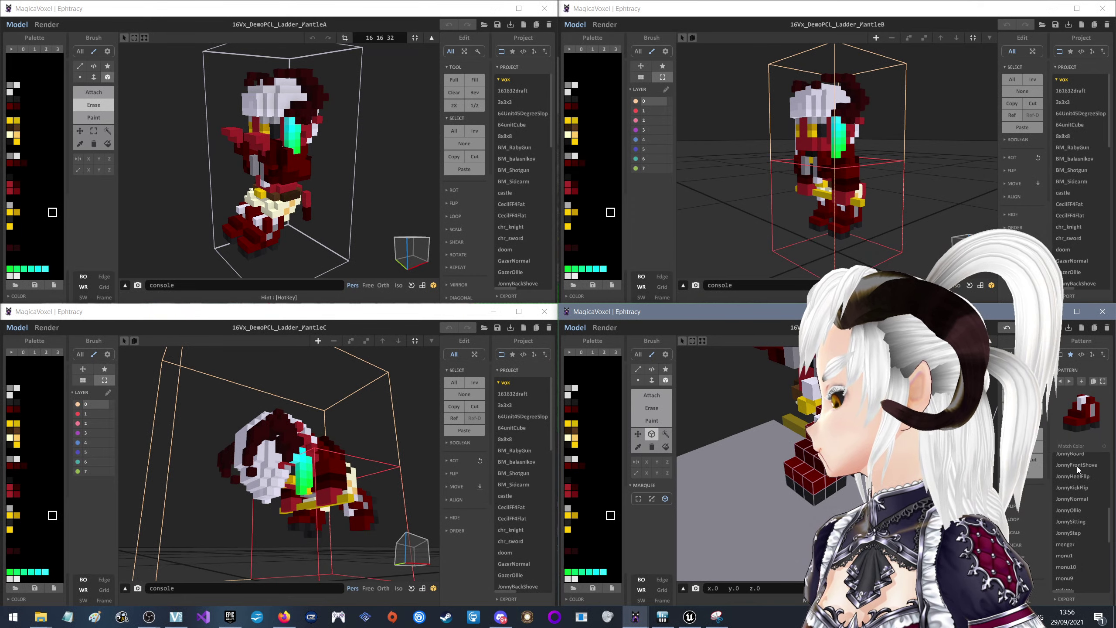
Preview the 161632draft, 64Unit45DegreeSlop and 64unitCube patterns from the Pattern list
scroll(1074, 467, "down", 5)
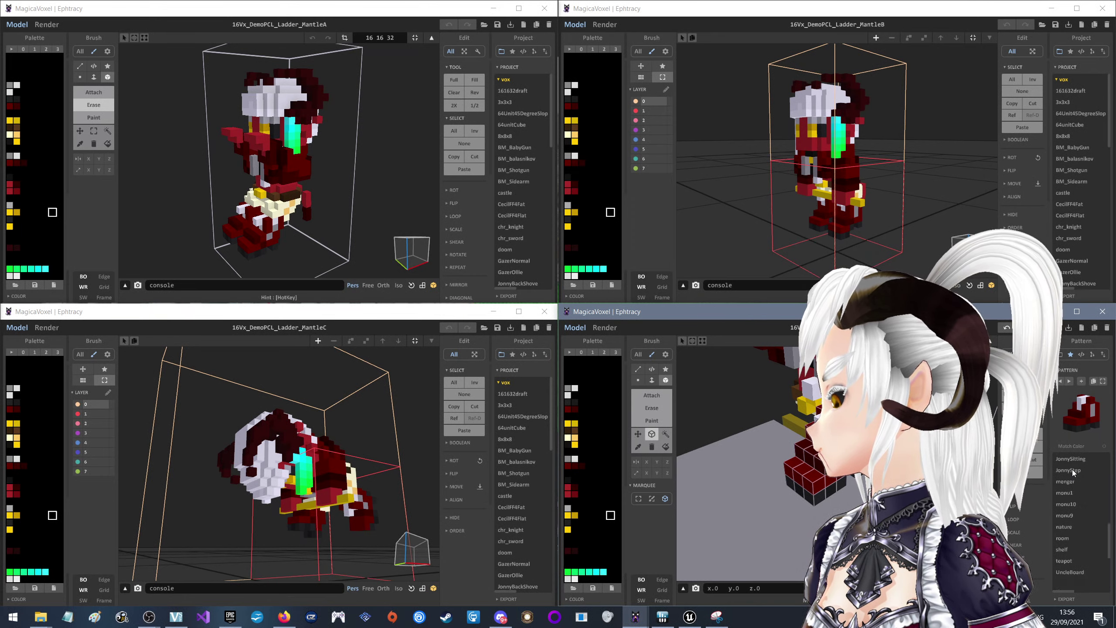
scroll(1071, 533, "down", 3)
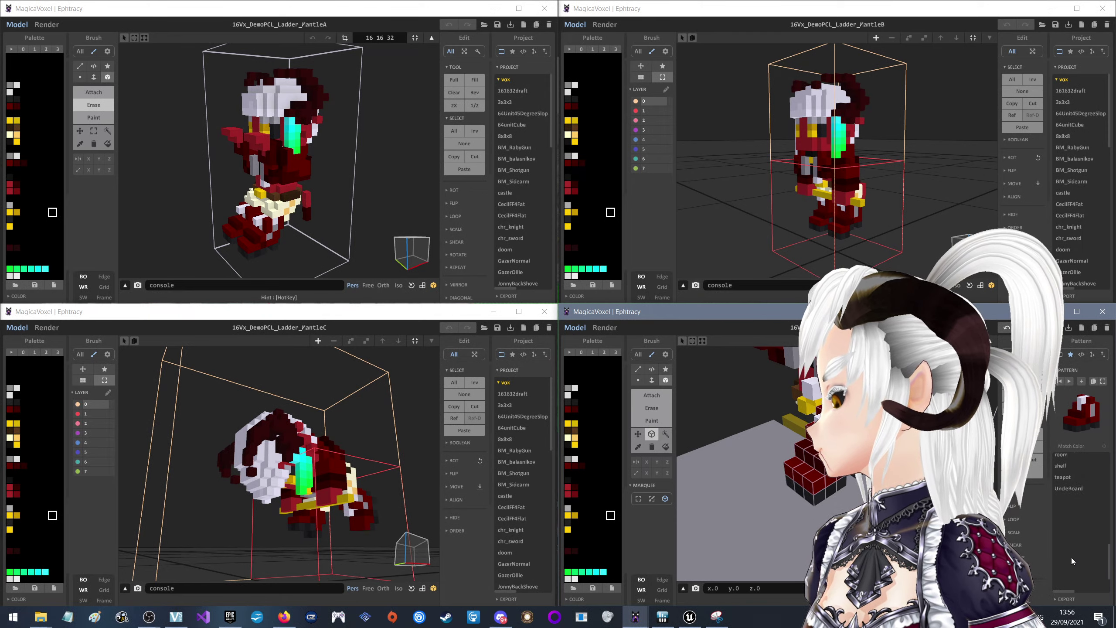
scroll(1073, 561, "down", 2)
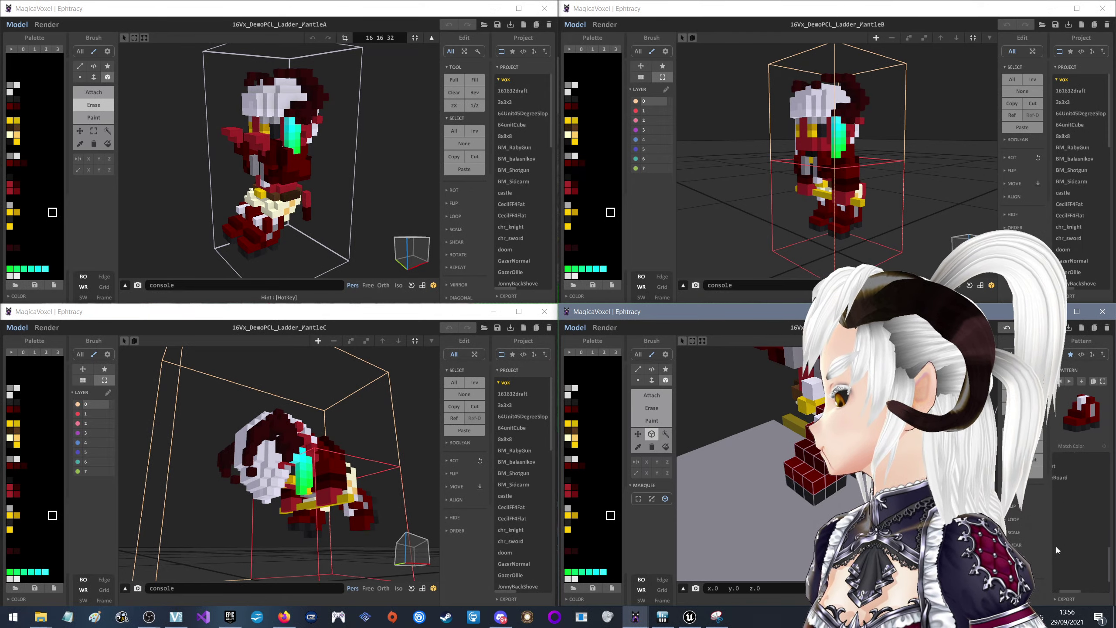
scroll(1057, 550, "up", 5)
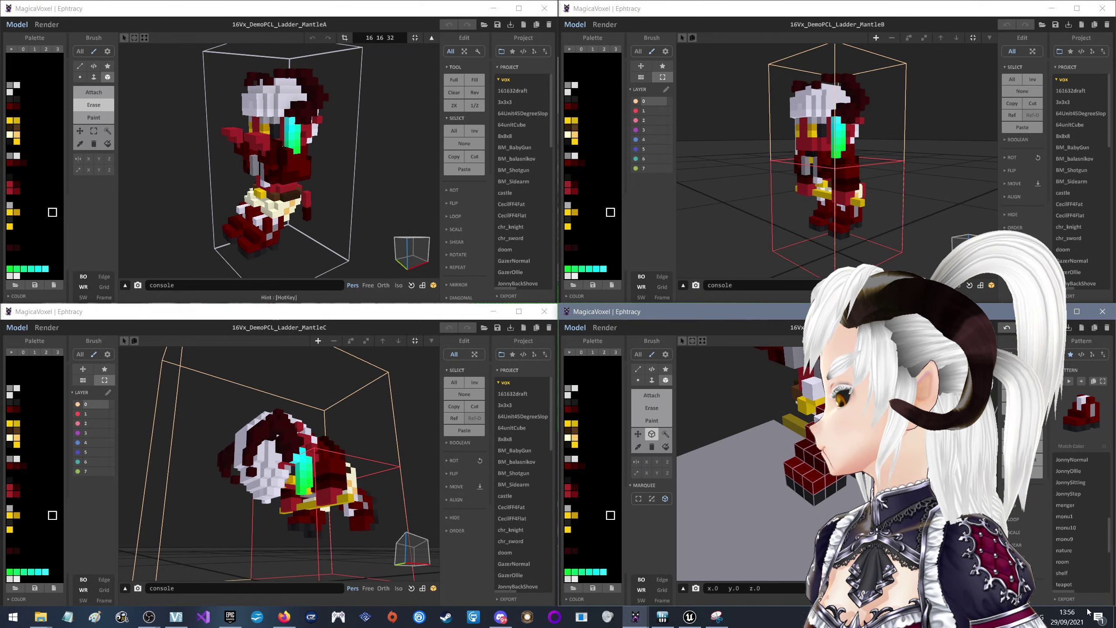
scroll(1082, 489, "up", 5)
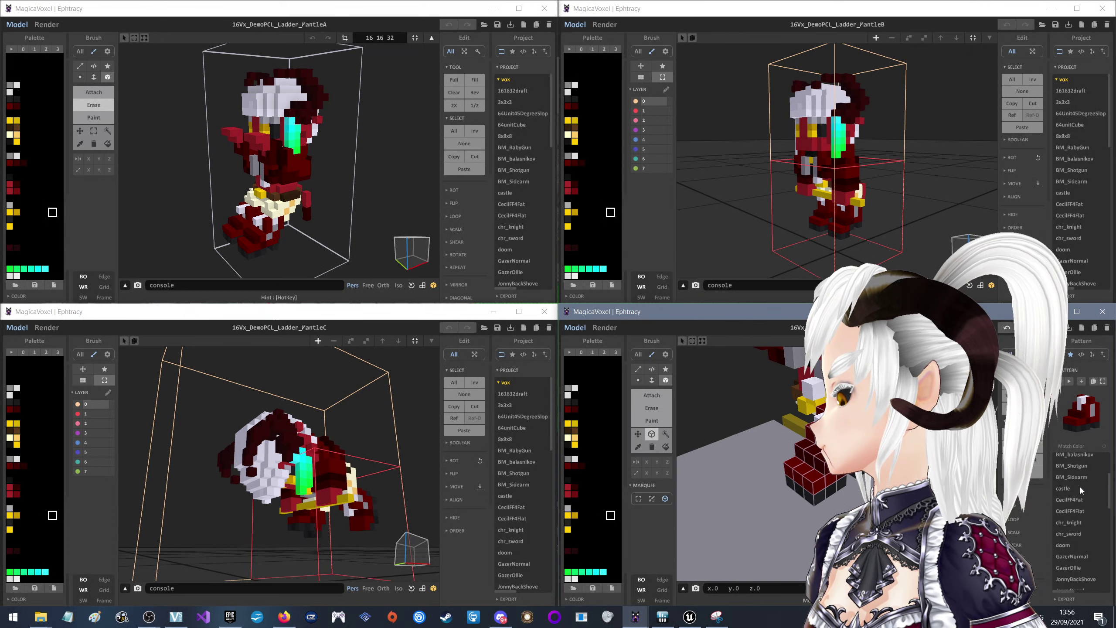
scroll(1081, 490, "up", 3)
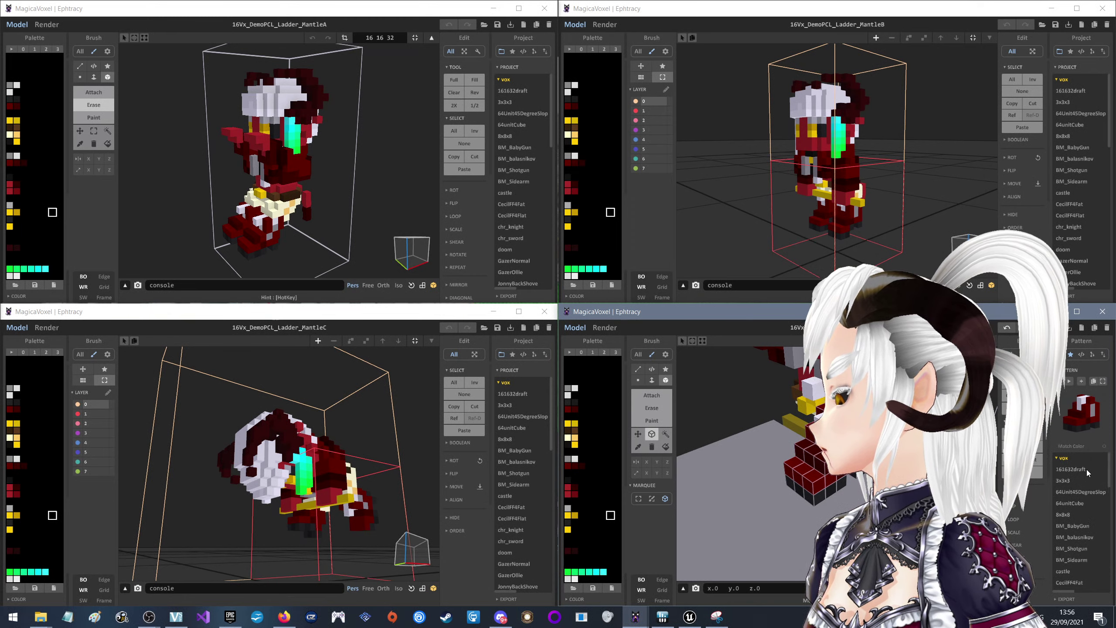
left_click(1077, 469)
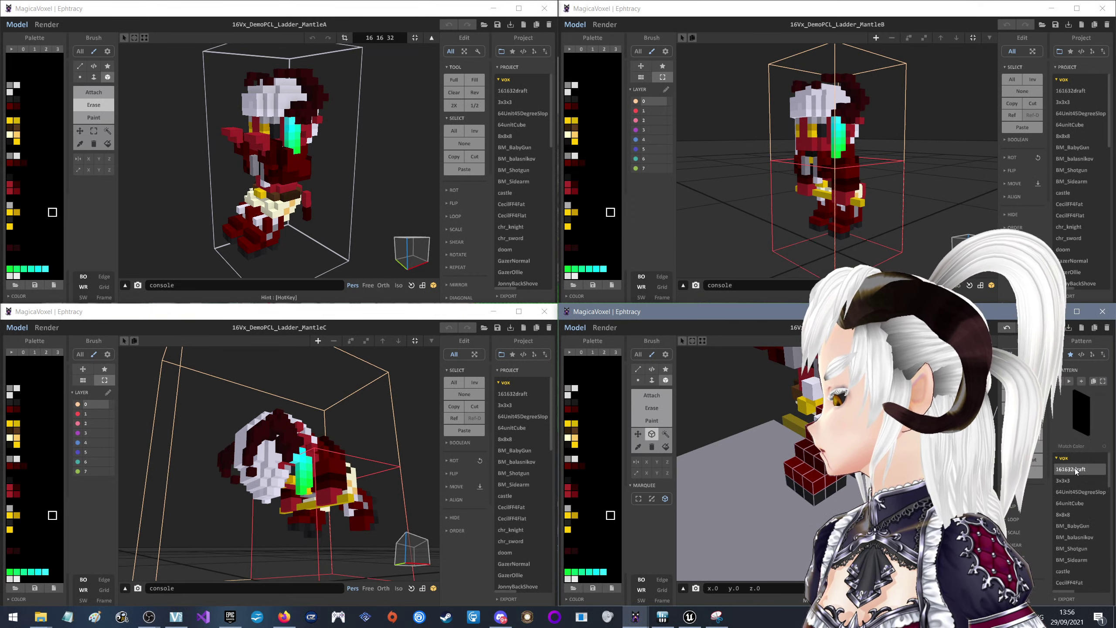
left_click(1068, 480)
left_click(1066, 493)
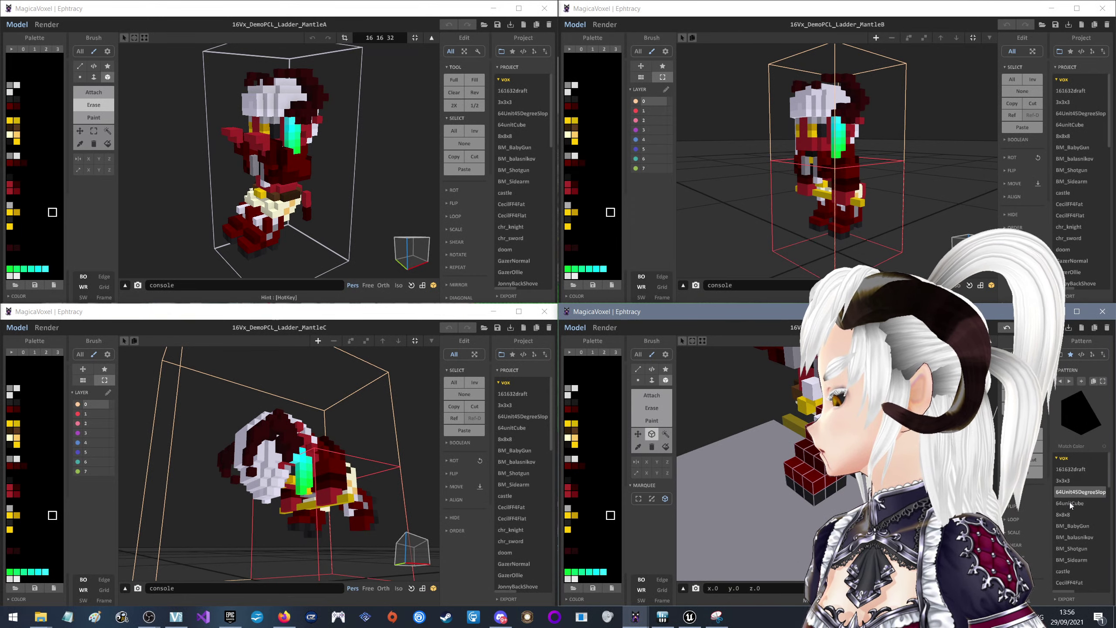
left_click(1070, 503)
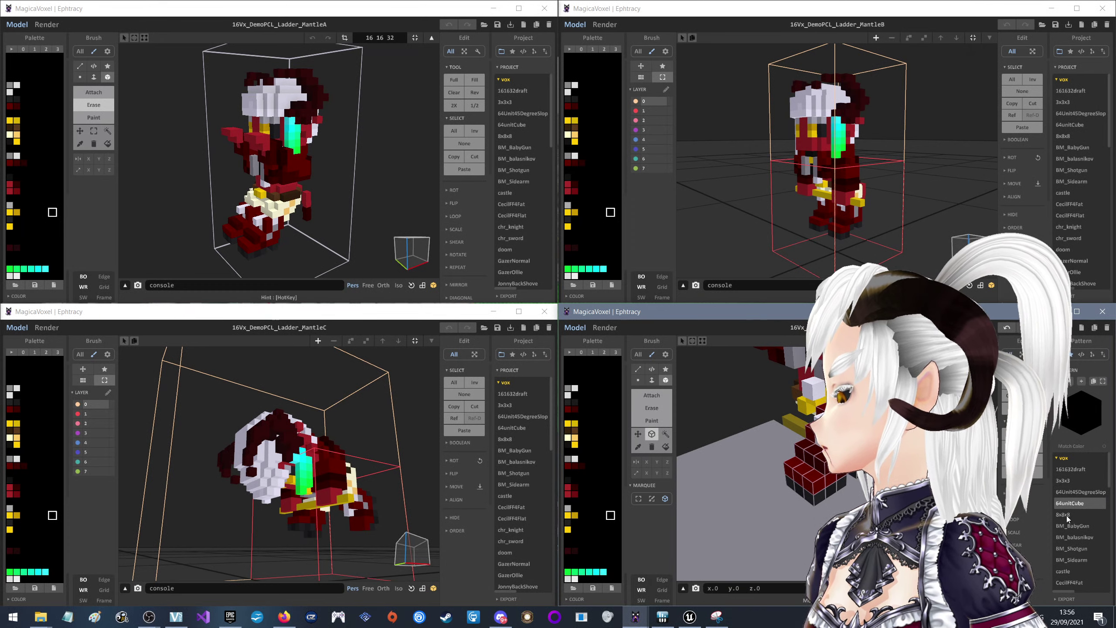
Leave BM_BabyGun as the current pattern and bring up the Open dialog on MagicaFiles
left_click(1067, 515)
left_click(1069, 527)
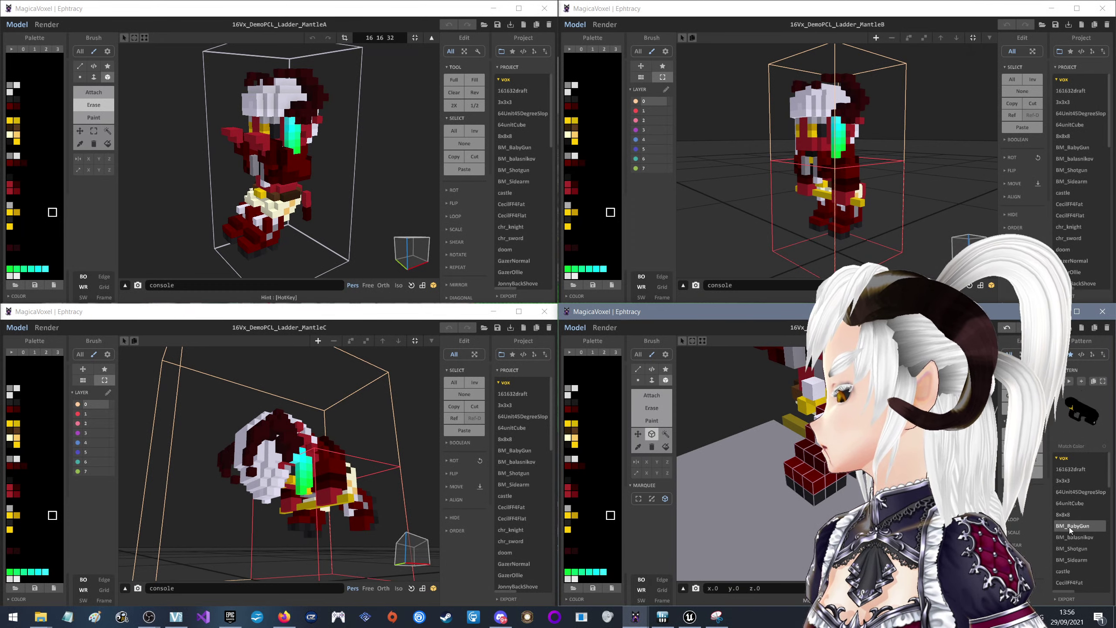
left_click(484, 24)
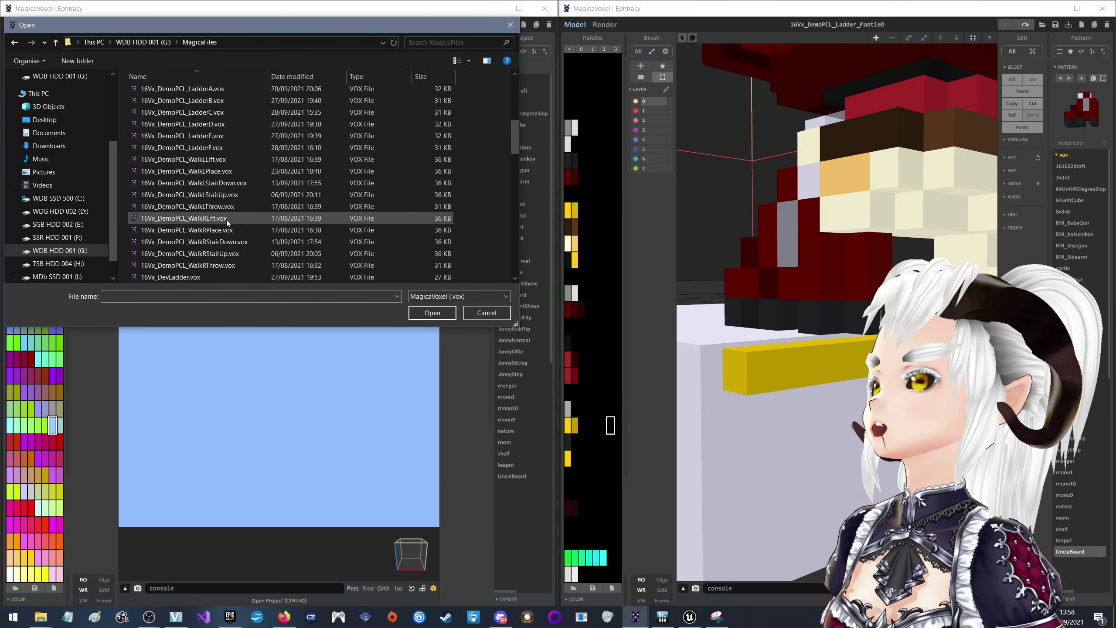
double_click(183, 218)
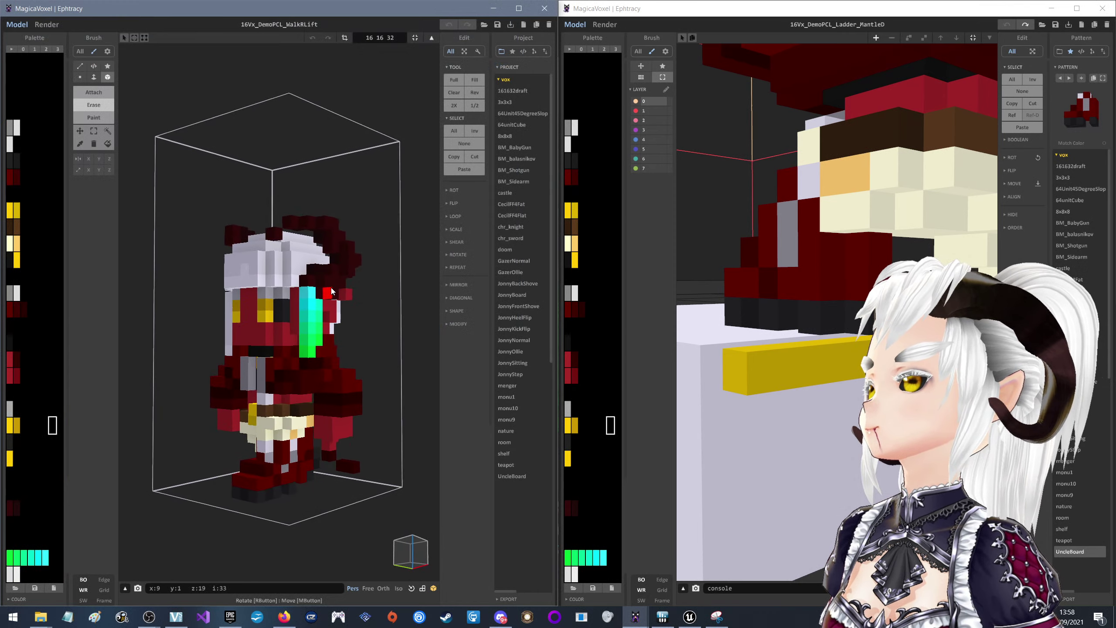
mouse_move(383, 283)
right_mouse_down()
mouse_move(276, 306)
mouse_move(138, 284)
mouse_move(246, 266)
right_mouse_up()
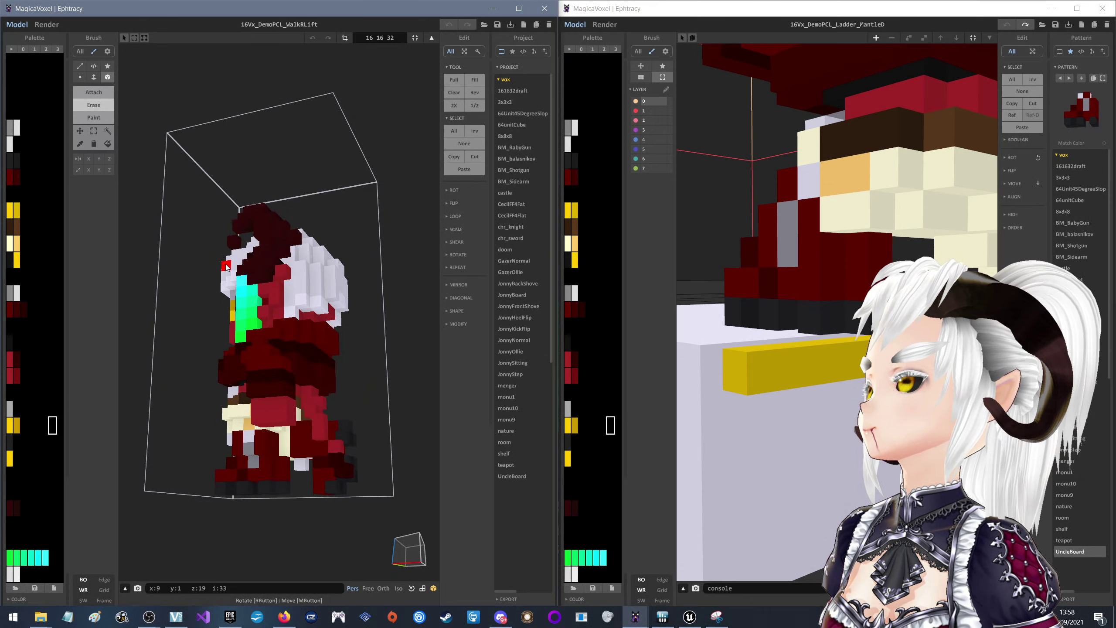
left_click(703, 271)
mouse_move(745, 208)
right_mouse_down()
mouse_move(791, 238)
mouse_move(812, 304)
mouse_move(729, 312)
mouse_move(850, 283)
mouse_move(849, 324)
mouse_move(673, 228)
mouse_move(741, 257)
mouse_move(719, 279)
mouse_move(822, 257)
right_mouse_up()
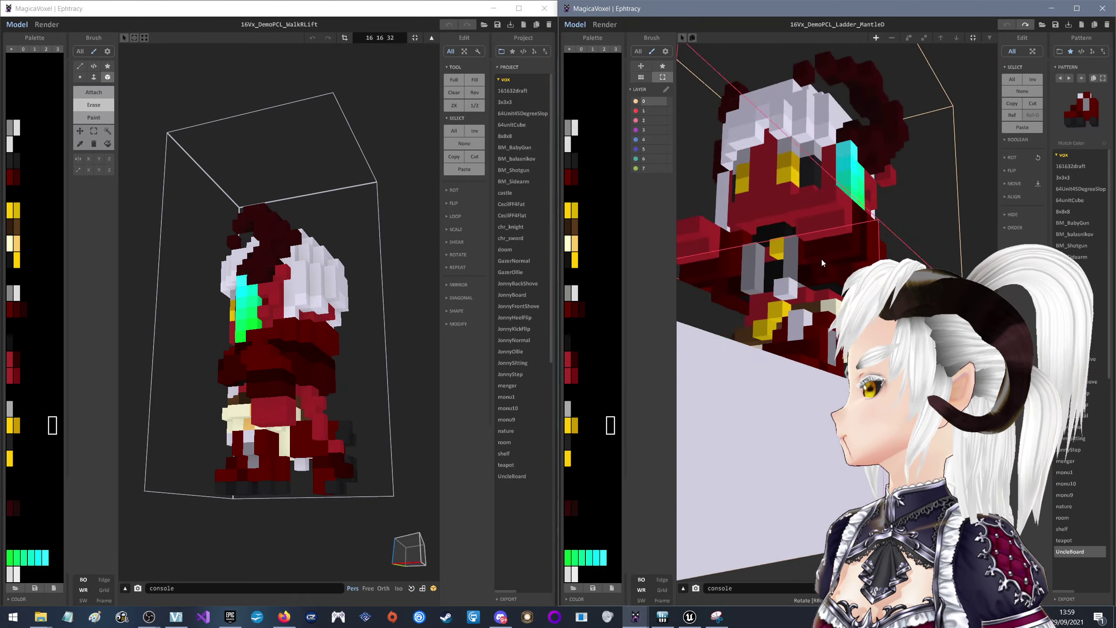
mouse_move(822, 258)
right_mouse_down()
mouse_move(735, 296)
mouse_move(836, 280)
right_mouse_up()
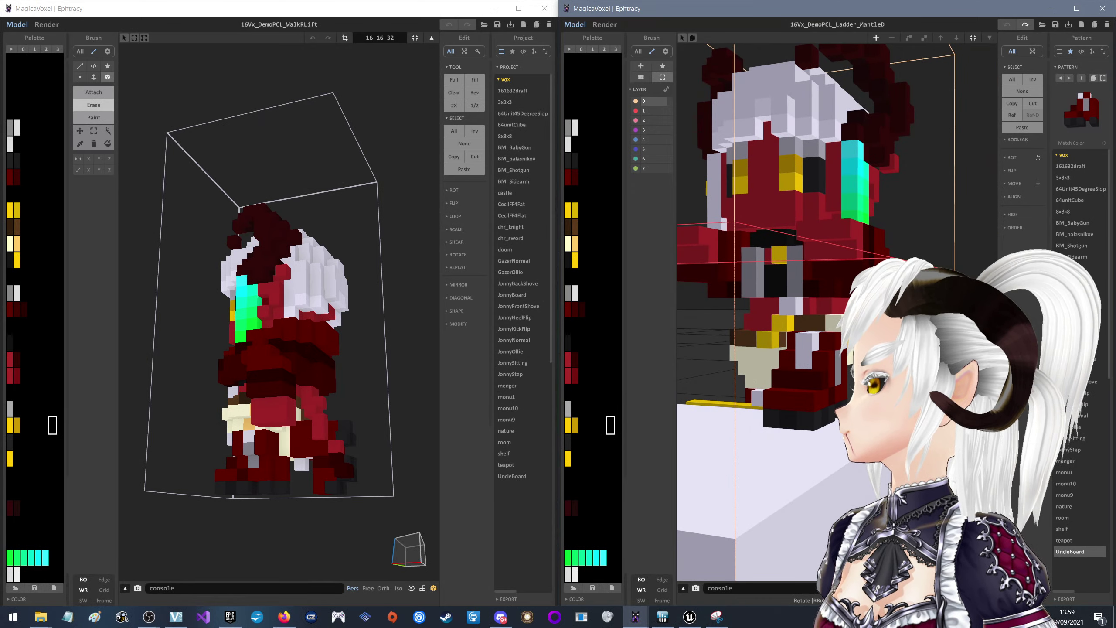
mouse_move(747, 308)
right_mouse_down()
mouse_move(791, 307)
mouse_move(857, 282)
mouse_move(791, 282)
right_mouse_up()
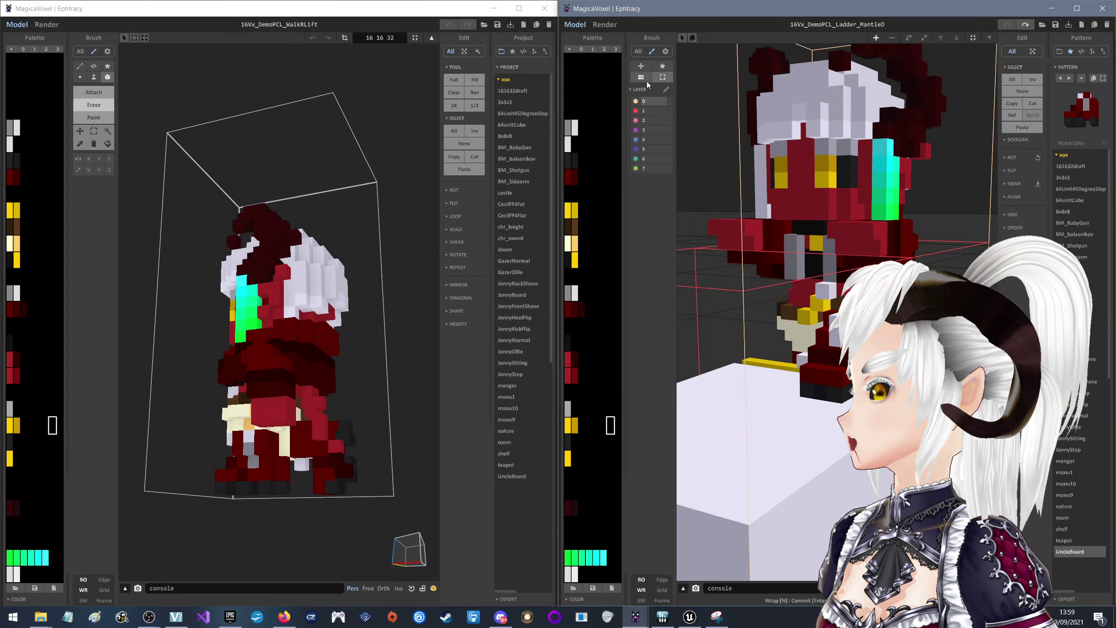
In MantleD voxel mode, marquee-select the arm band, try the Move tool, then undo the trial move
key("Tab")
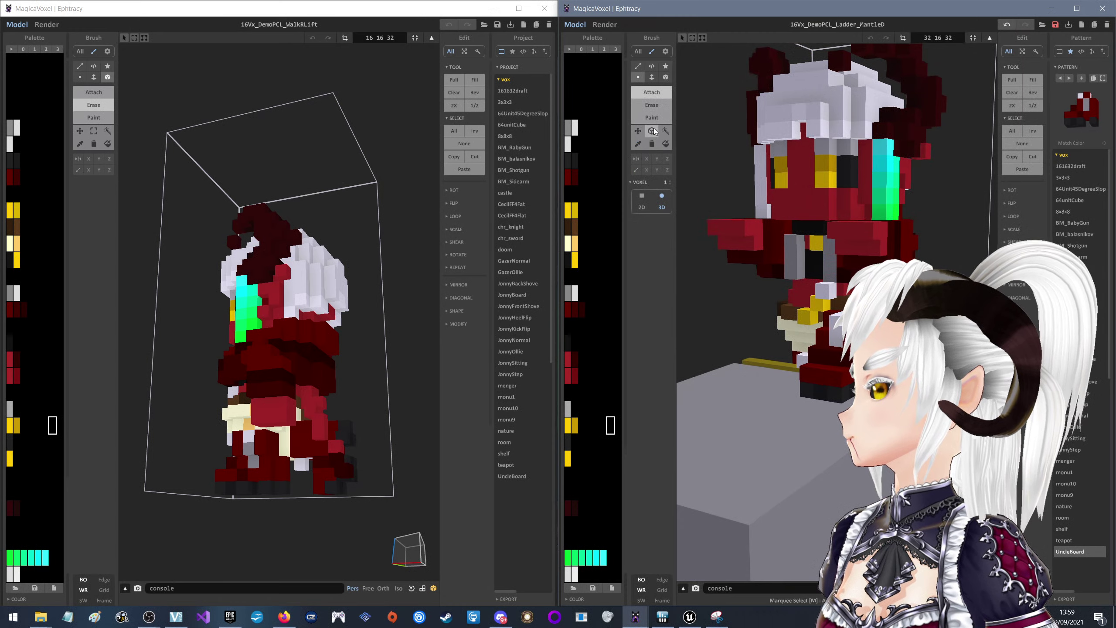
left_click(653, 132)
left_click_drag(826, 279, 799, 241)
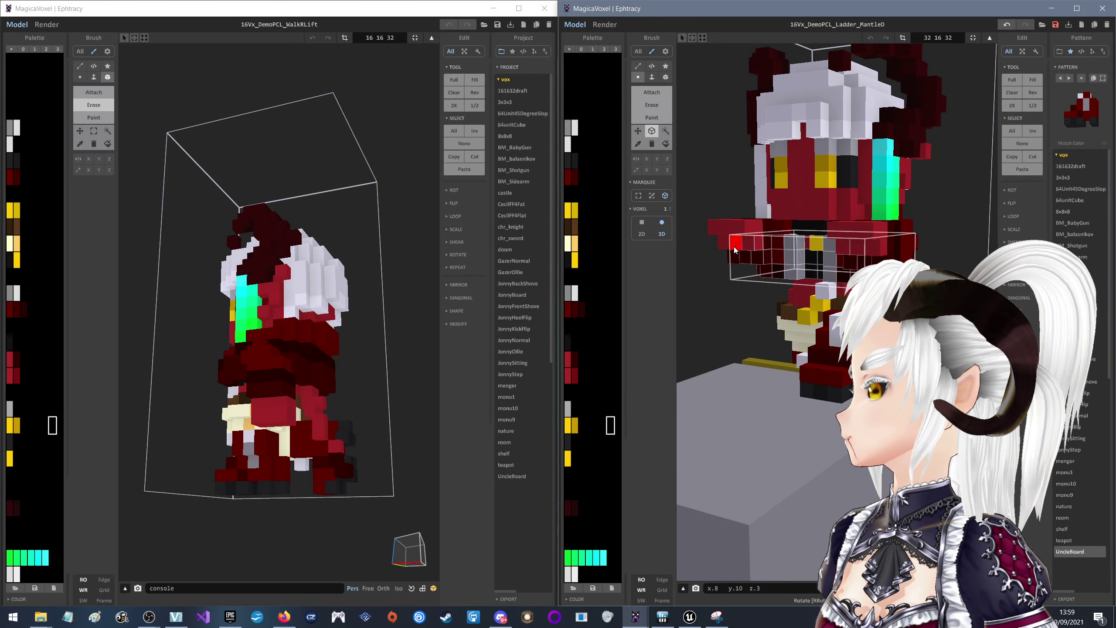
mouse_move(799, 241)
right_mouse_down()
mouse_move(953, 262)
mouse_move(822, 270)
right_mouse_up()
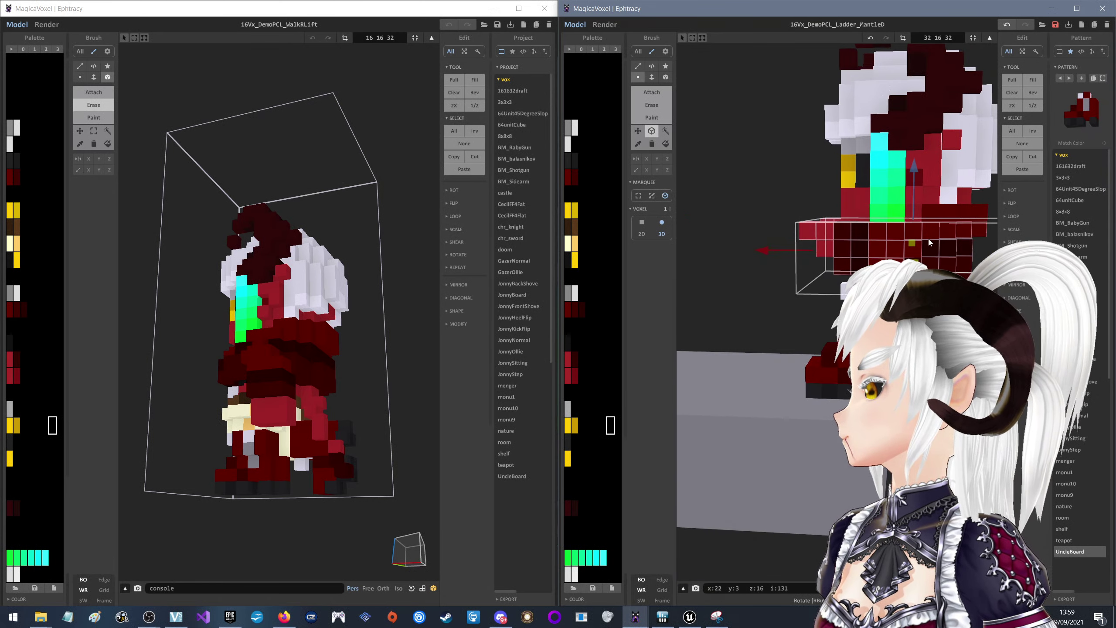
mouse_move(822, 269)
right_mouse_down()
mouse_move(880, 4)
mouse_move(807, 206)
mouse_move(675, 155)
right_mouse_up()
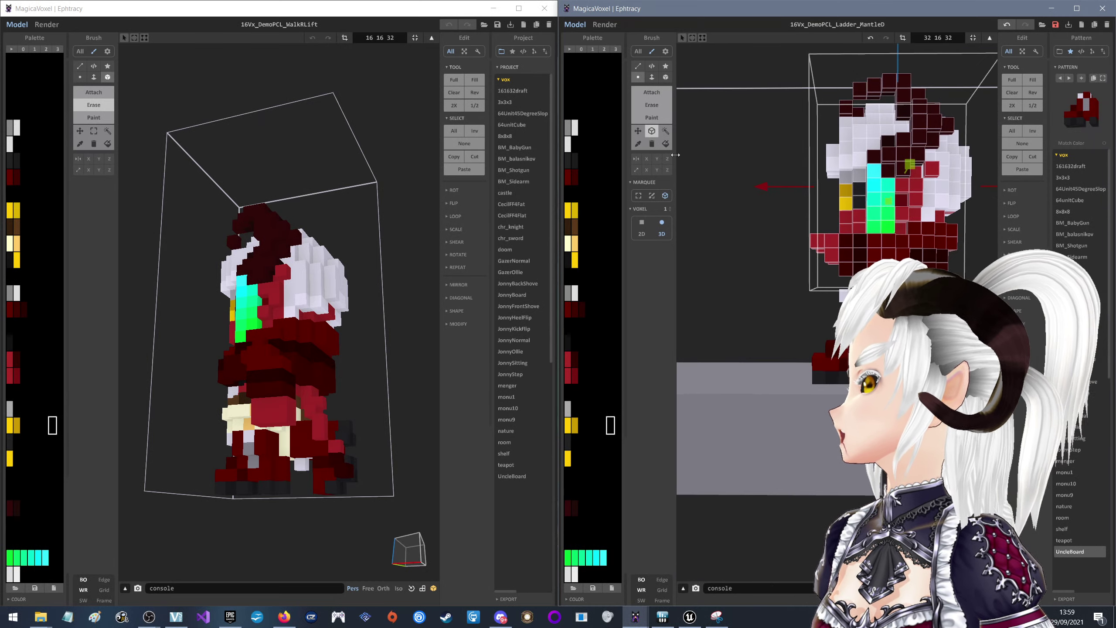
left_click(638, 132)
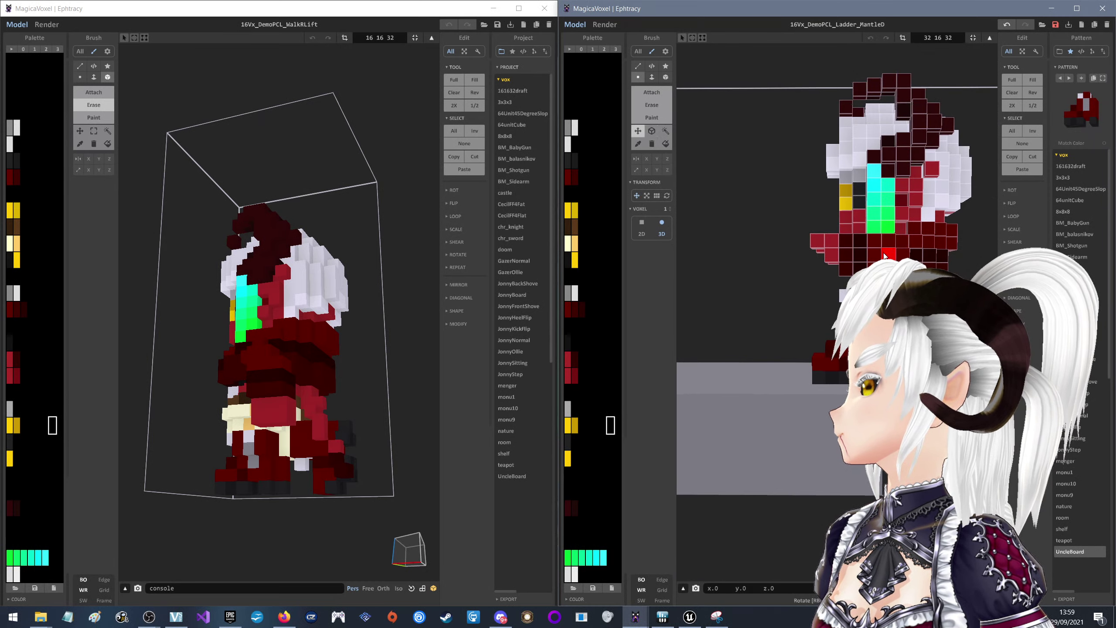
mouse_move(876, 257)
right_mouse_down()
mouse_move(873, 243)
mouse_move(732, 197)
mouse_move(688, 236)
mouse_move(775, 258)
right_mouse_up()
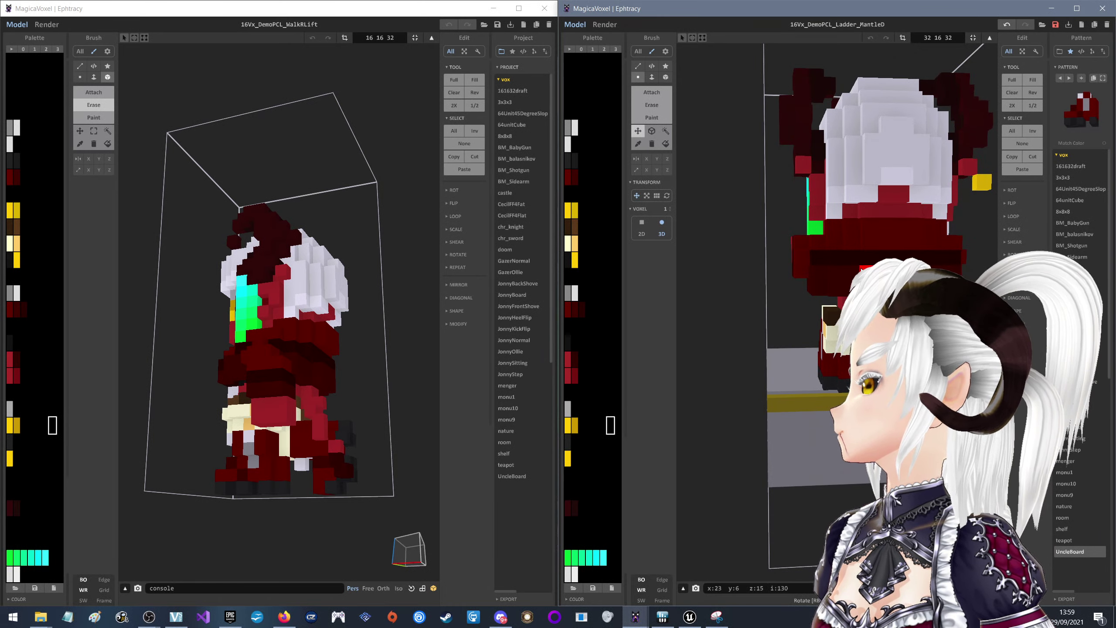
right_click_drag(868, 260, 900, 259)
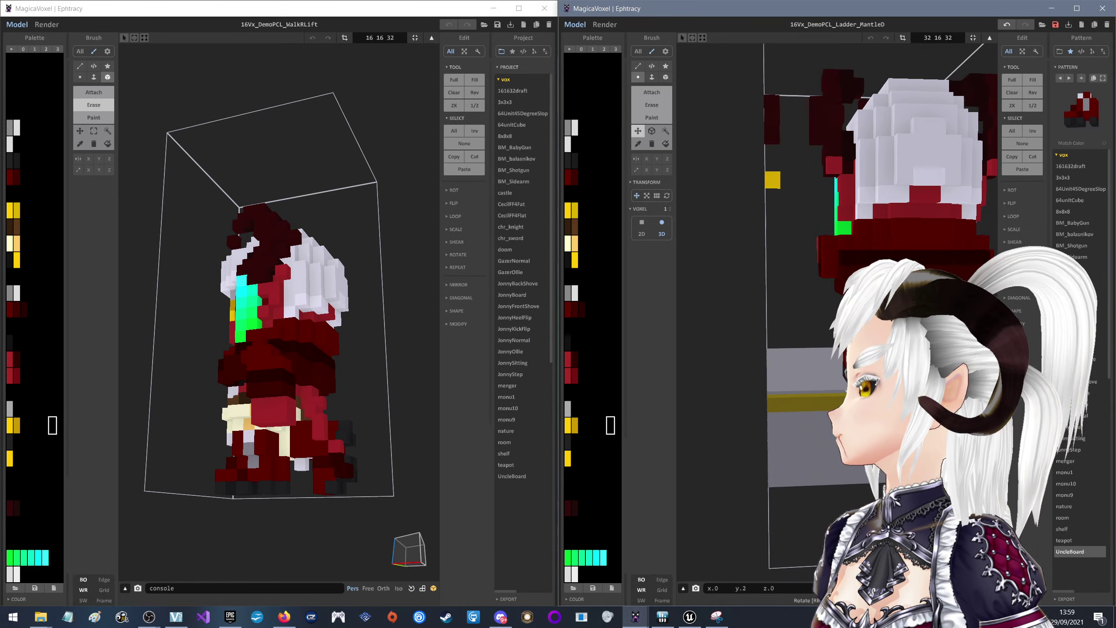
key("ctrl+z")
Reselect the voxel row under the torso with Move active and the LOOP options expanded
left_click(652, 131)
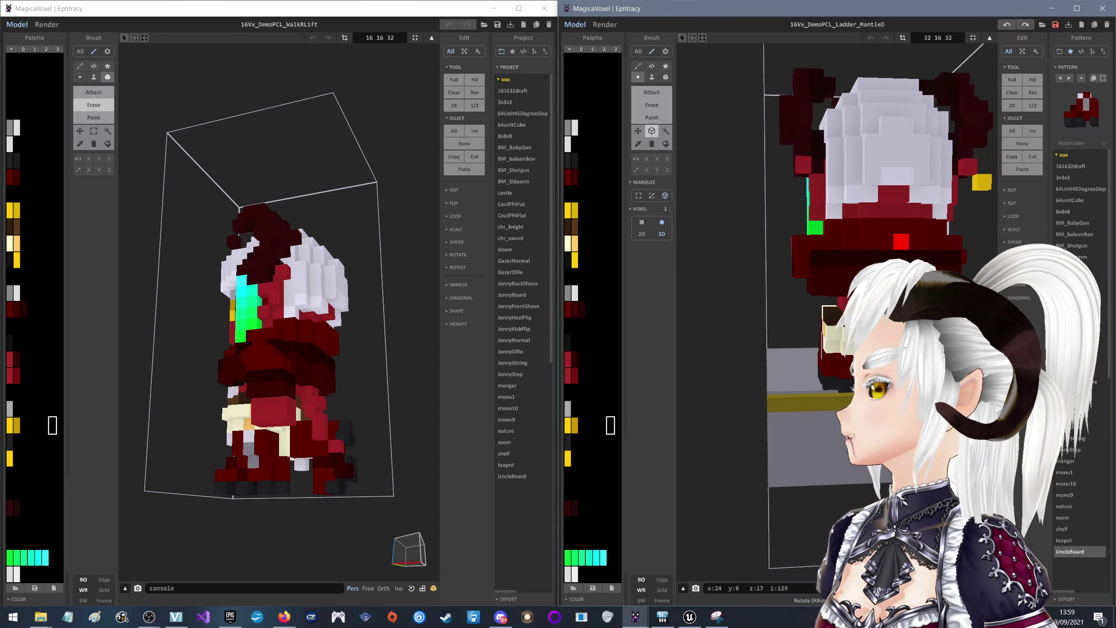
right_click_drag(747, 308, 835, 317)
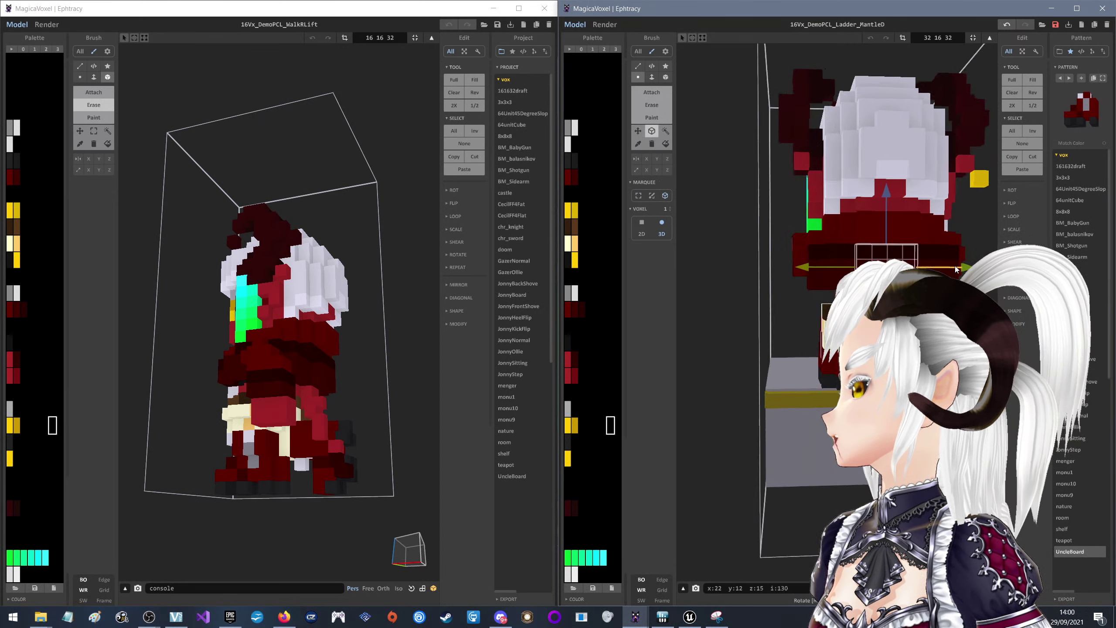
left_click(638, 130)
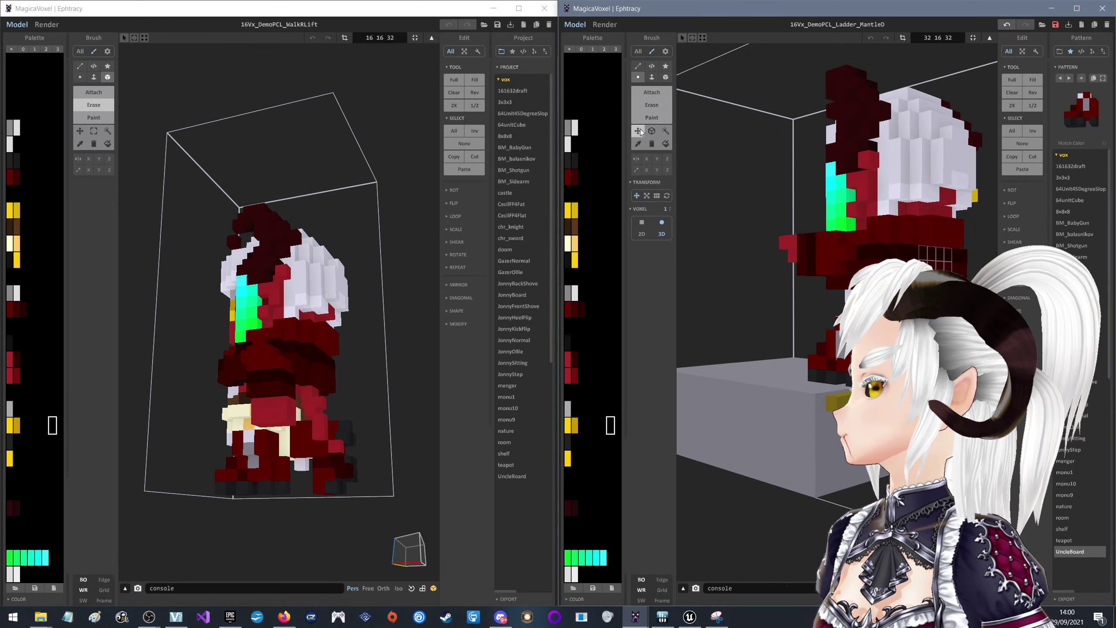
left_click(1013, 216)
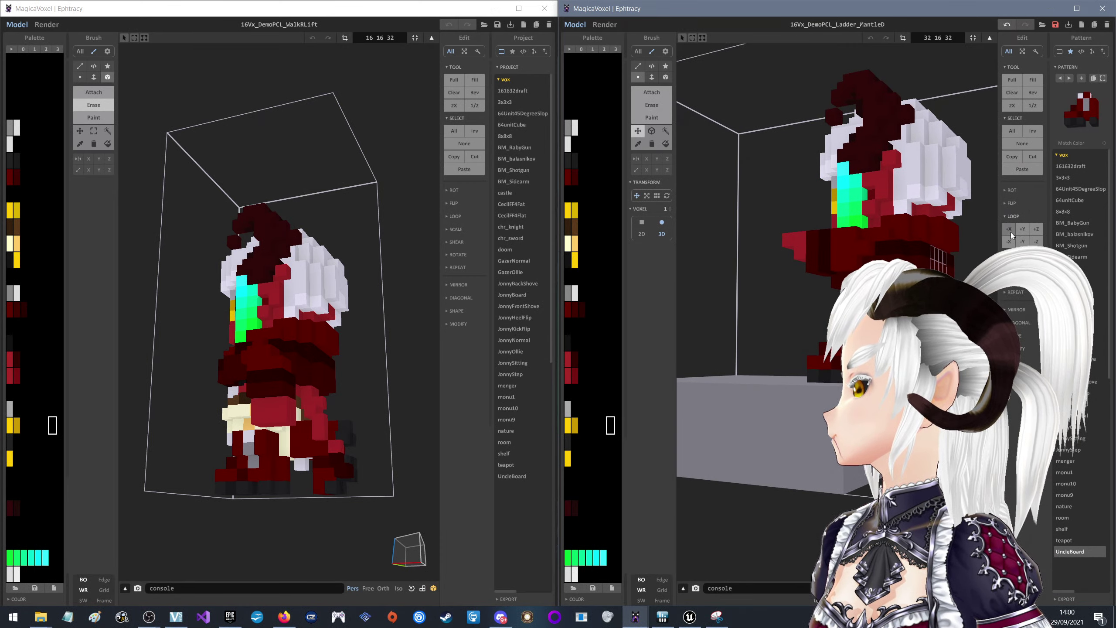
right_click_drag(923, 238, 871, 244)
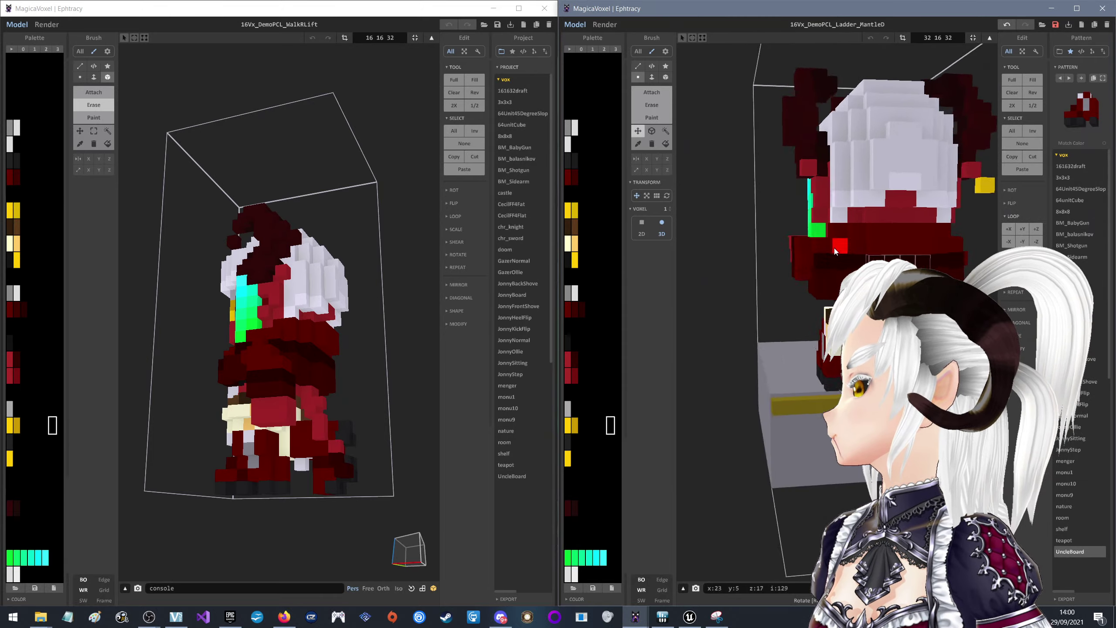
right_click_drag(871, 244, 967, 154)
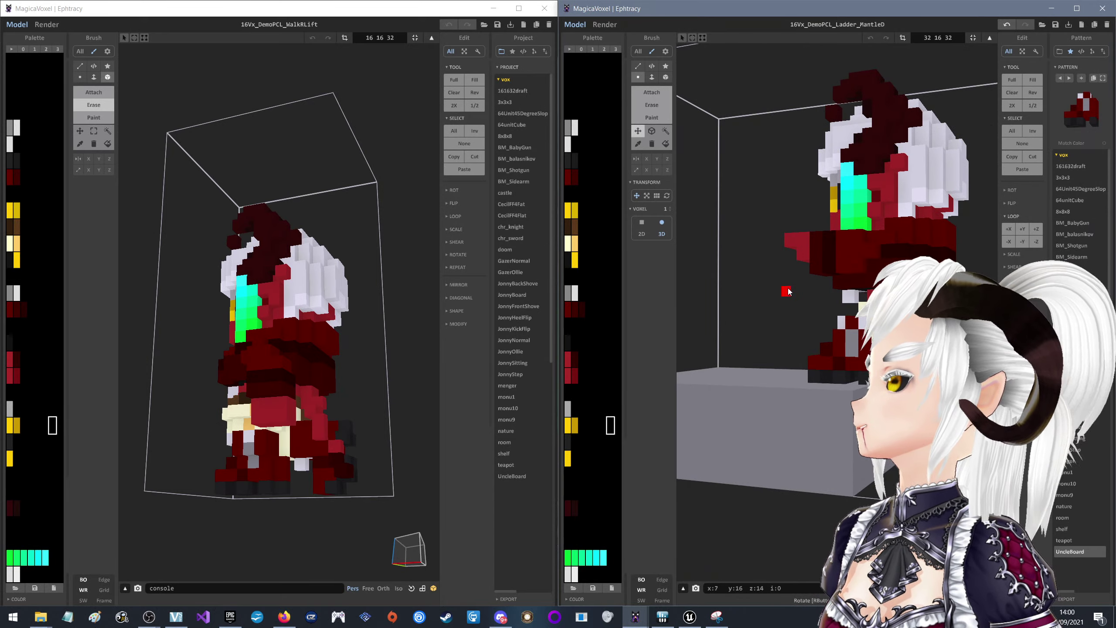
mouse_move(787, 289)
right_mouse_down()
mouse_move(864, 285)
mouse_move(888, 253)
mouse_move(679, 275)
mouse_move(708, 292)
mouse_move(721, 291)
mouse_move(656, 273)
mouse_move(754, 164)
right_mouse_up()
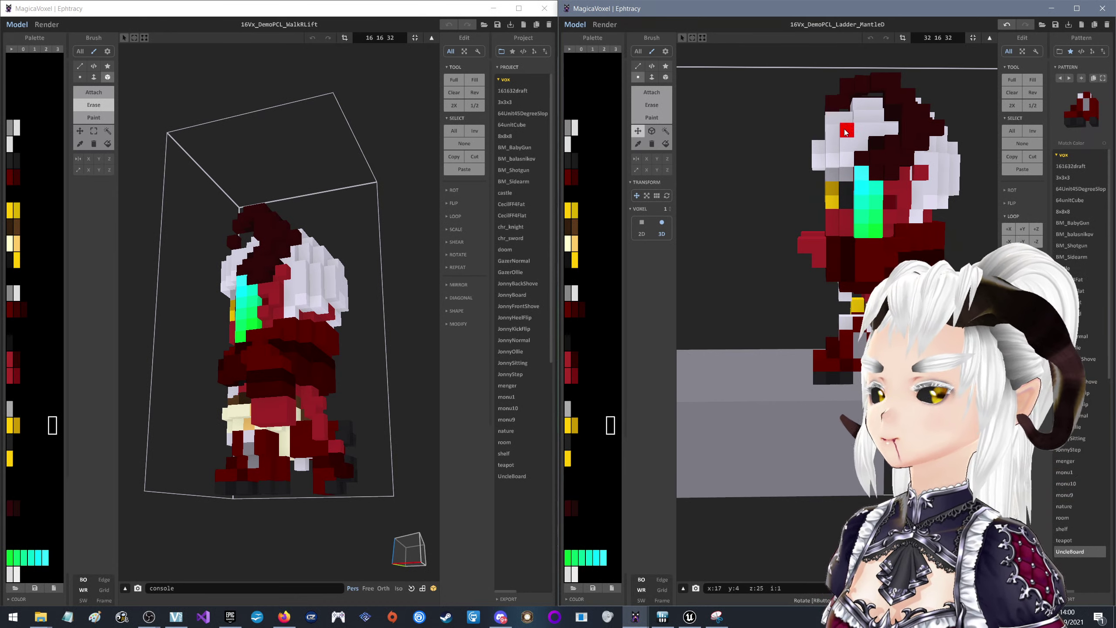
mouse_move(305, 352)
right_mouse_down()
mouse_move(368, 357)
mouse_move(281, 357)
mouse_move(350, 360)
right_mouse_up()
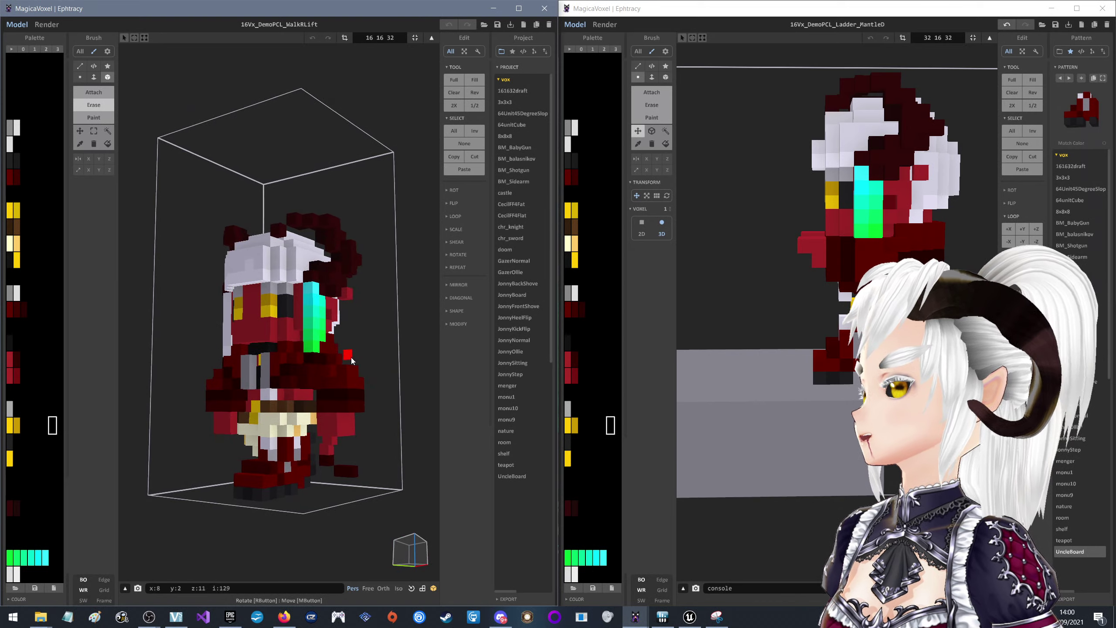
mouse_move(791, 281)
right_mouse_down()
mouse_move(830, 272)
mouse_move(751, 269)
mouse_move(792, 316)
right_mouse_up()
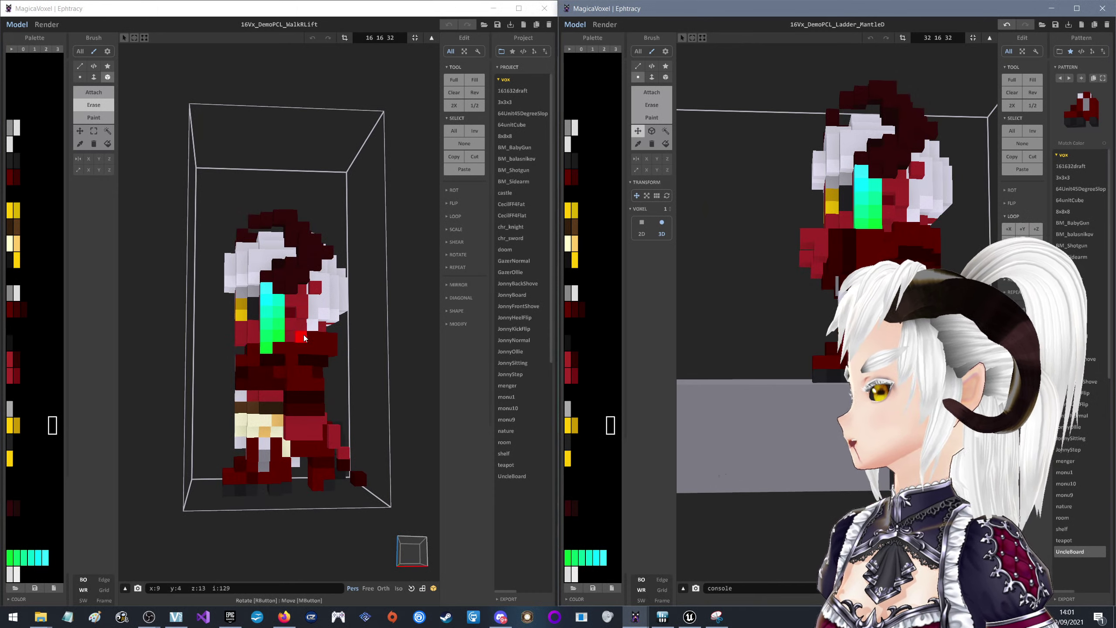
left_click(277, 323)
right_click_drag(277, 322, 343, 316)
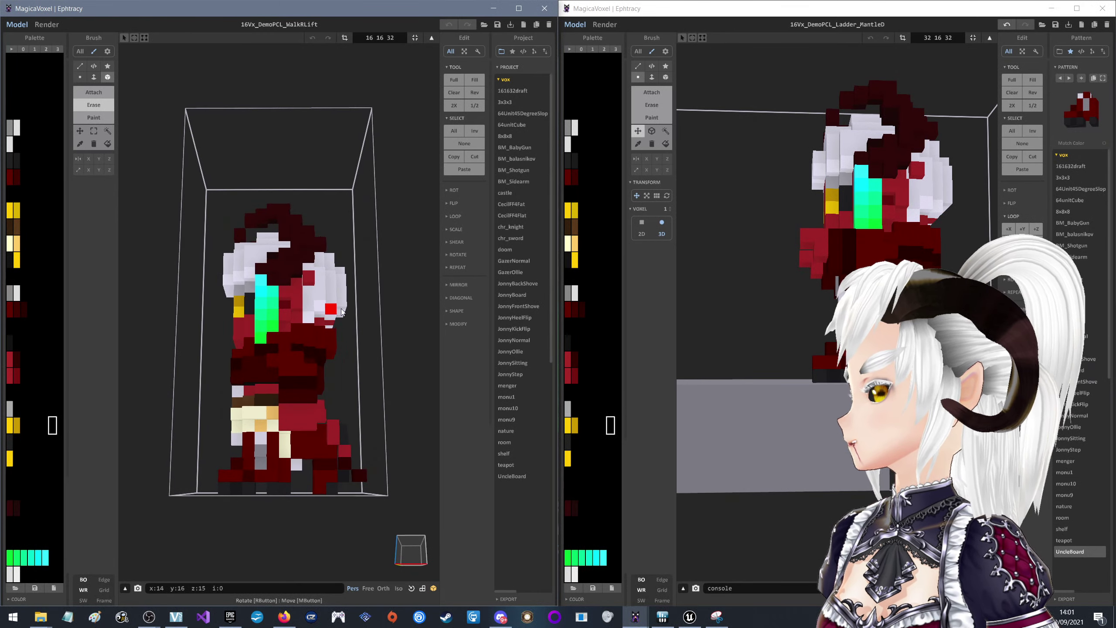
left_click(864, 261)
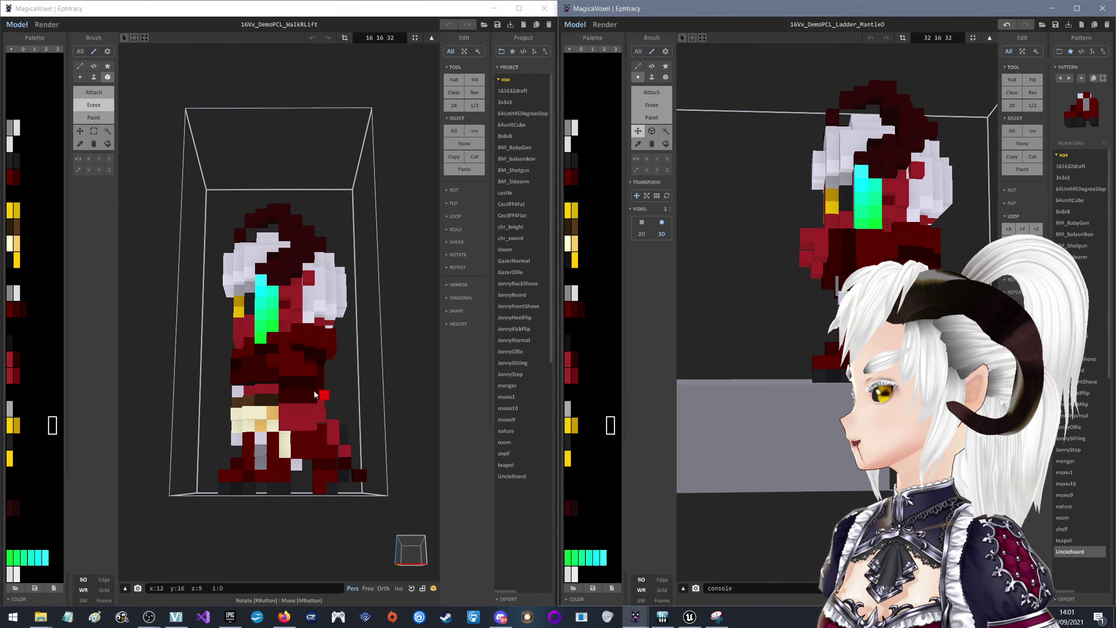
mouse_move(850, 204)
right_mouse_down()
mouse_move(853, 252)
mouse_move(800, 255)
right_mouse_up()
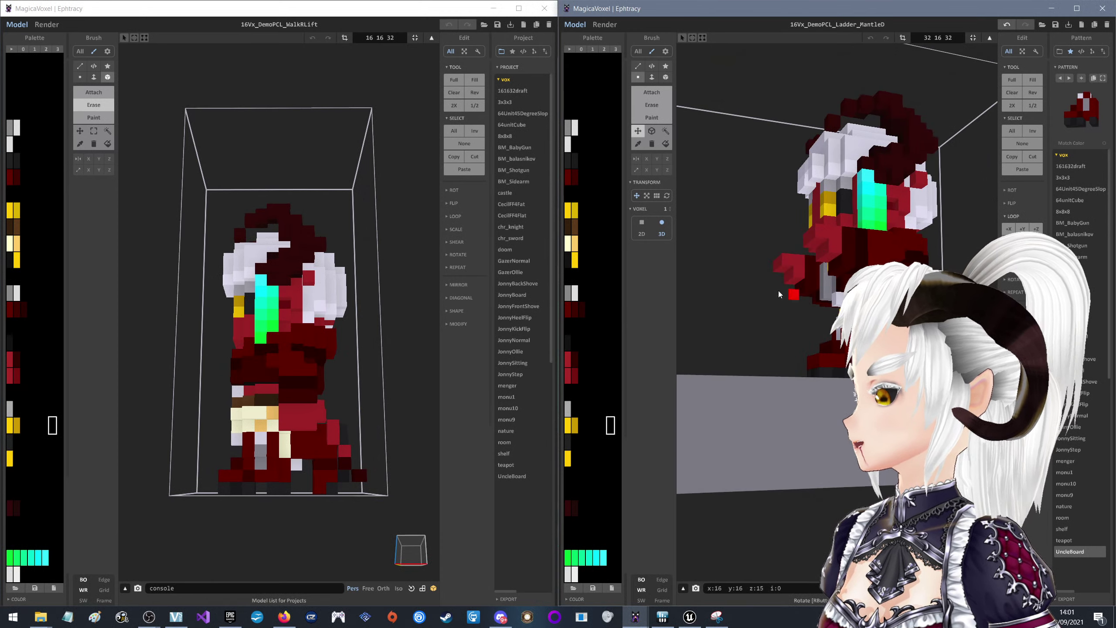
left_click(283, 355)
right_click_drag(288, 356, 334, 352)
right_click_drag(791, 264, 835, 264)
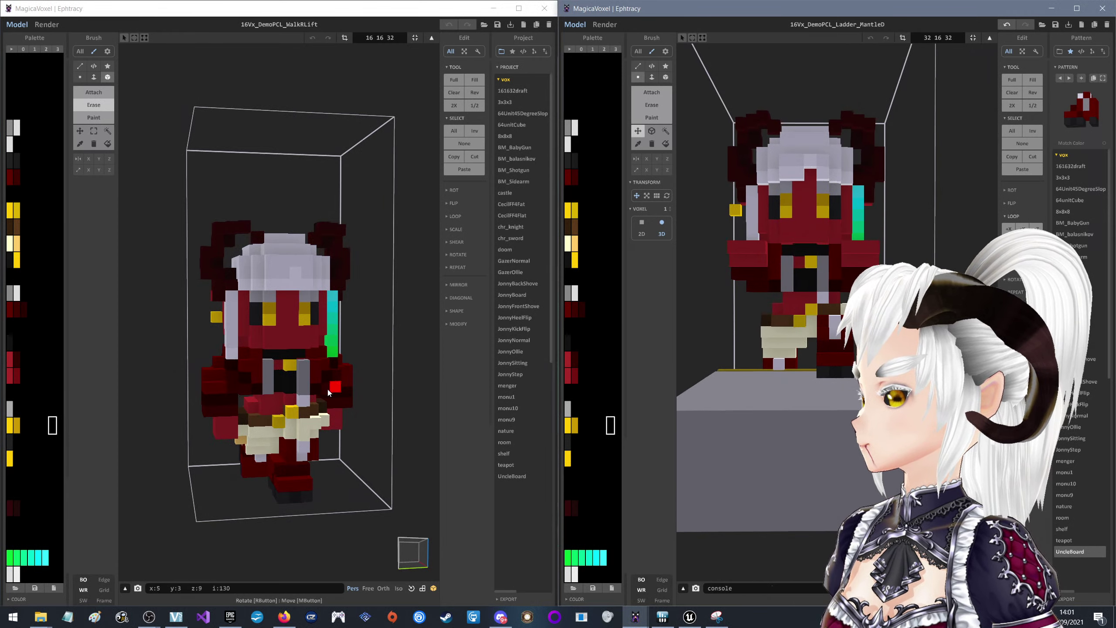
right_click_drag(328, 392, 306, 375)
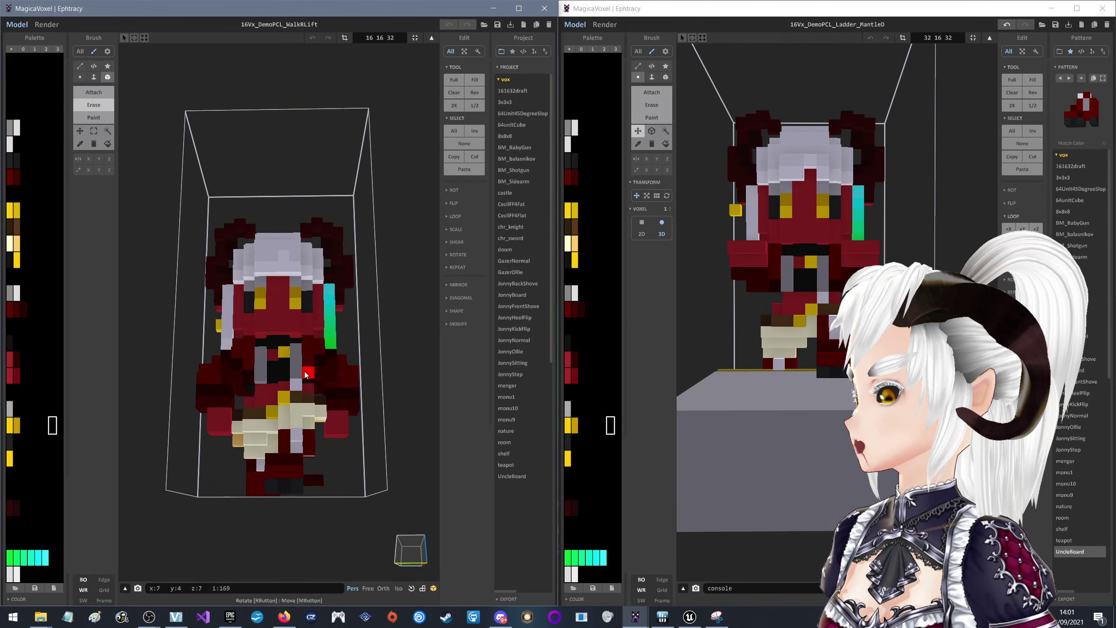
right_click_drag(306, 375, 289, 375)
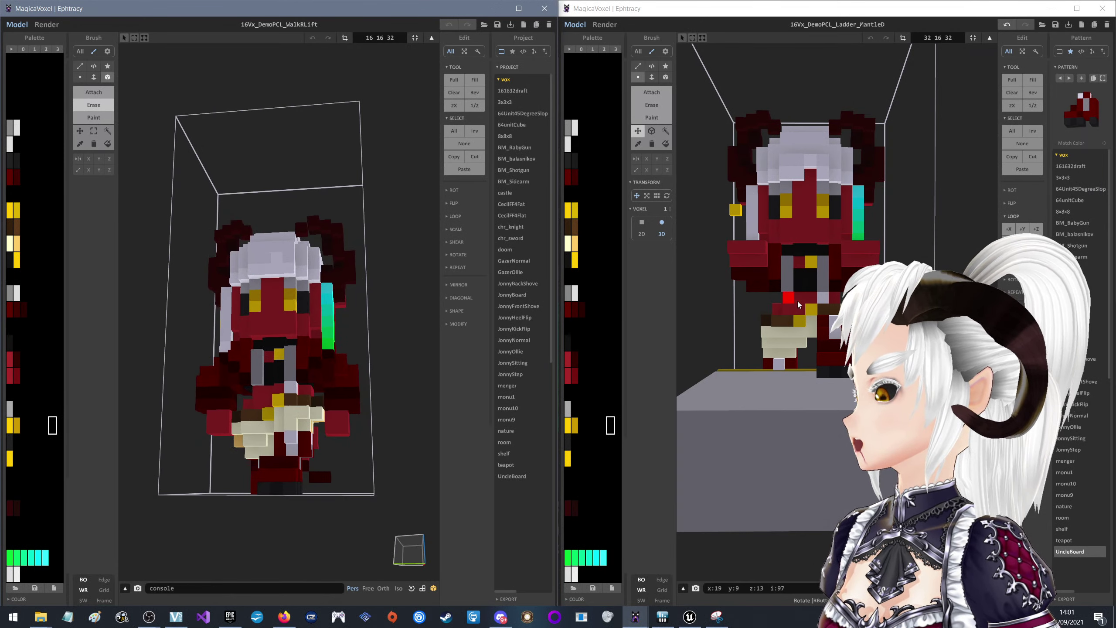
left_click(704, 290)
right_click_drag(704, 290, 800, 332)
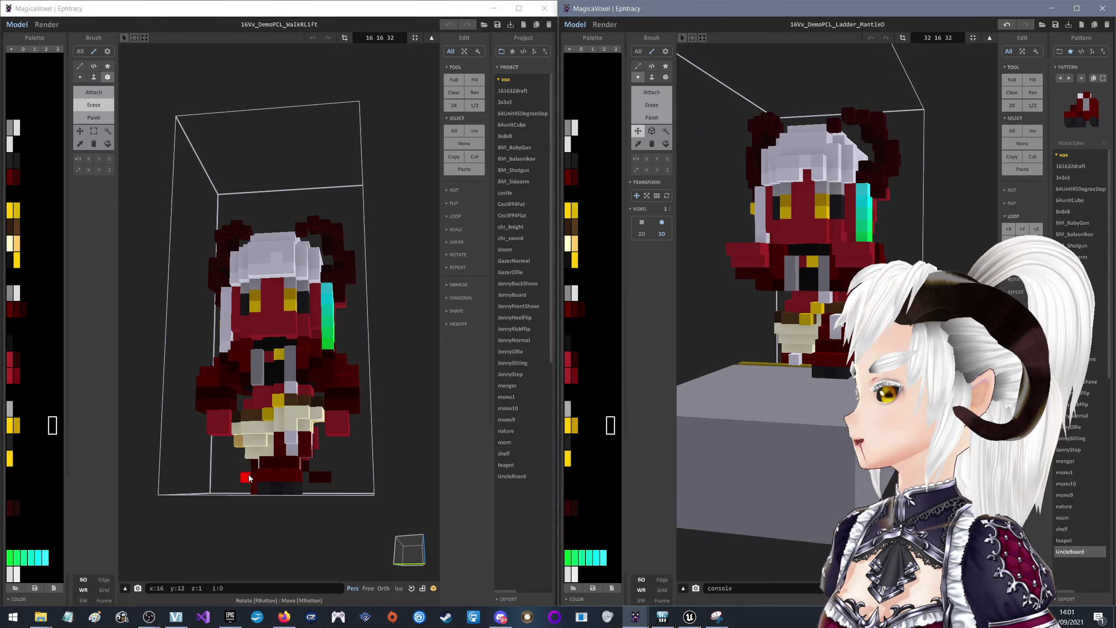
left_click(341, 398)
left_click(94, 130)
scroll(340, 393, "up", 5)
Box-select the voxels at WalkRLift's feet and orbit to a frontal view
left_click_drag(298, 387, 391, 351)
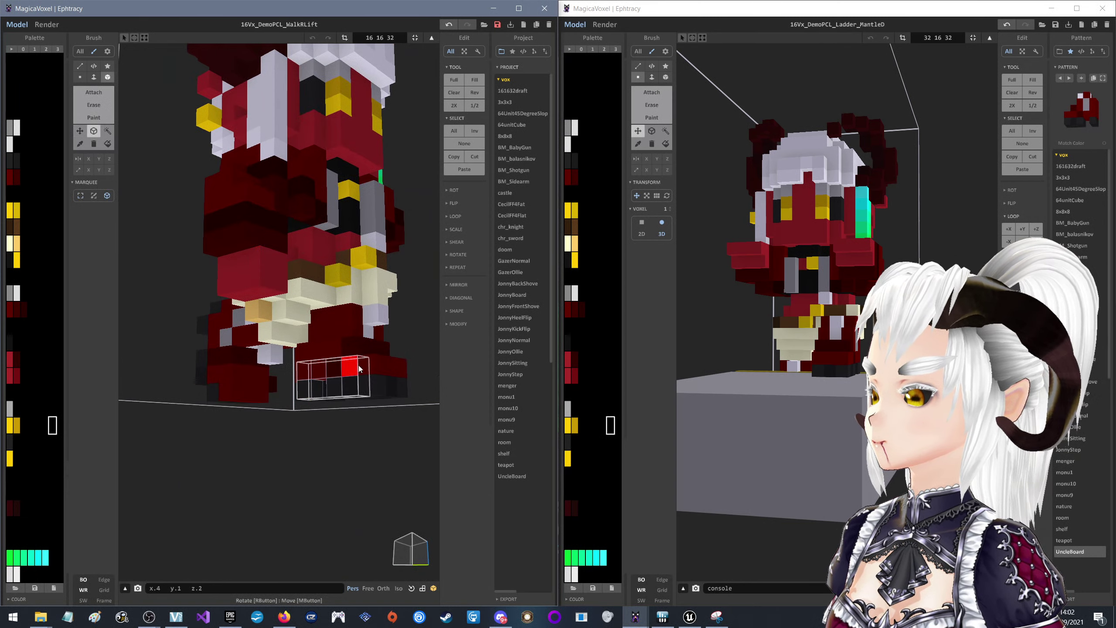
mouse_move(350, 364)
right_mouse_down()
mouse_move(309, 377)
mouse_move(117, 277)
right_mouse_up()
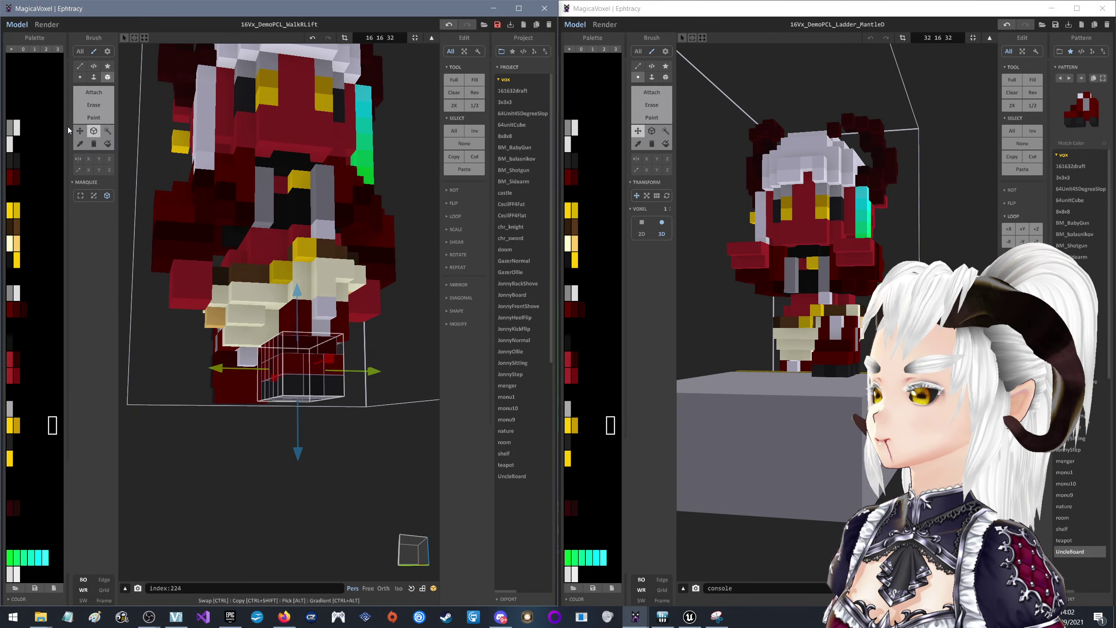
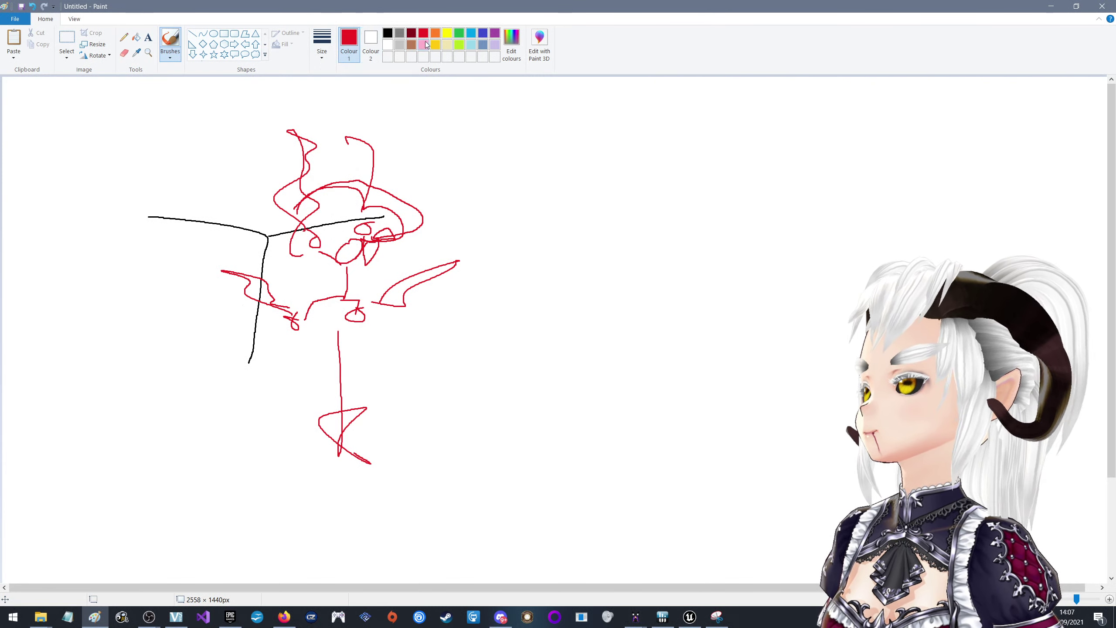
Switch the brush to black and write 'Fume' and 'turn' beside the stick figure
left_click(387, 33)
mouse_move(225, 130)
left_mouse_down()
mouse_move(224, 149)
mouse_move(308, 141)
left_mouse_up()
mouse_move(450, 150)
left_mouse_down()
mouse_move(447, 164)
mouse_move(464, 156)
left_mouse_up()
left_click_drag(458, 156, 537, 166)
mouse_move(467, 216)
left_mouse_down()
mouse_move(457, 230)
mouse_move(501, 220)
mouse_move(512, 235)
left_mouse_up()
Add the 'grab' and 'frame 2' notes, then minimise Paint
mouse_move(406, 291)
left_mouse_down()
mouse_move(491, 297)
mouse_move(510, 318)
mouse_move(549, 307)
left_mouse_up()
mouse_move(440, 374)
left_mouse_down()
mouse_move(449, 355)
mouse_move(438, 381)
mouse_move(516, 375)
mouse_move(594, 394)
left_mouse_up()
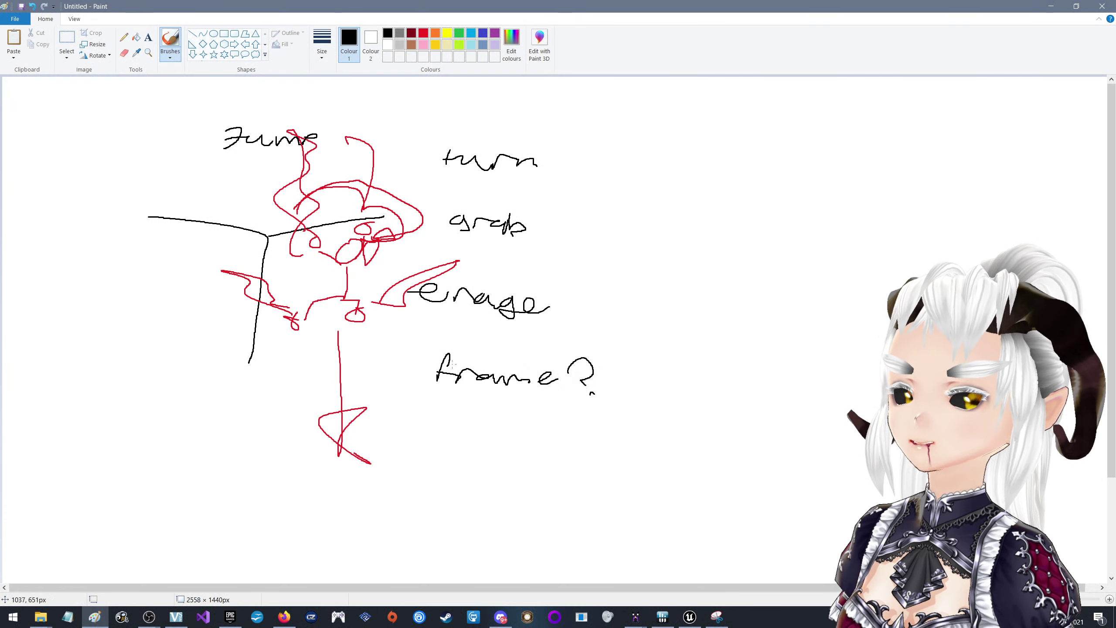
mouse_move(568, 371)
left_mouse_down()
mouse_move(603, 388)
mouse_move(591, 396)
mouse_move(588, 360)
left_mouse_up()
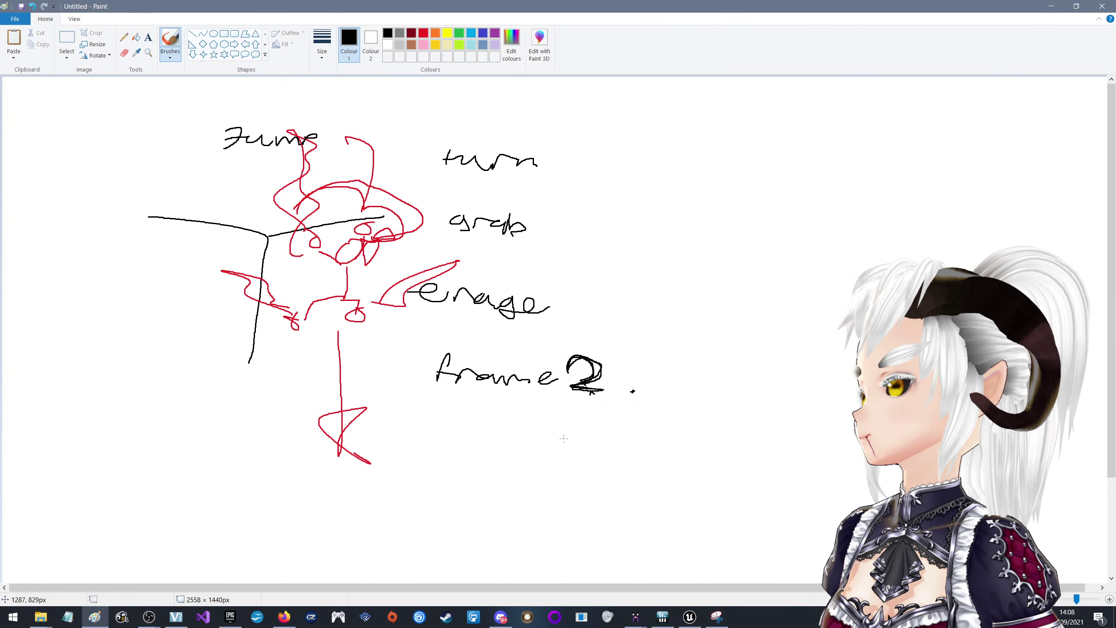
left_click(1050, 6)
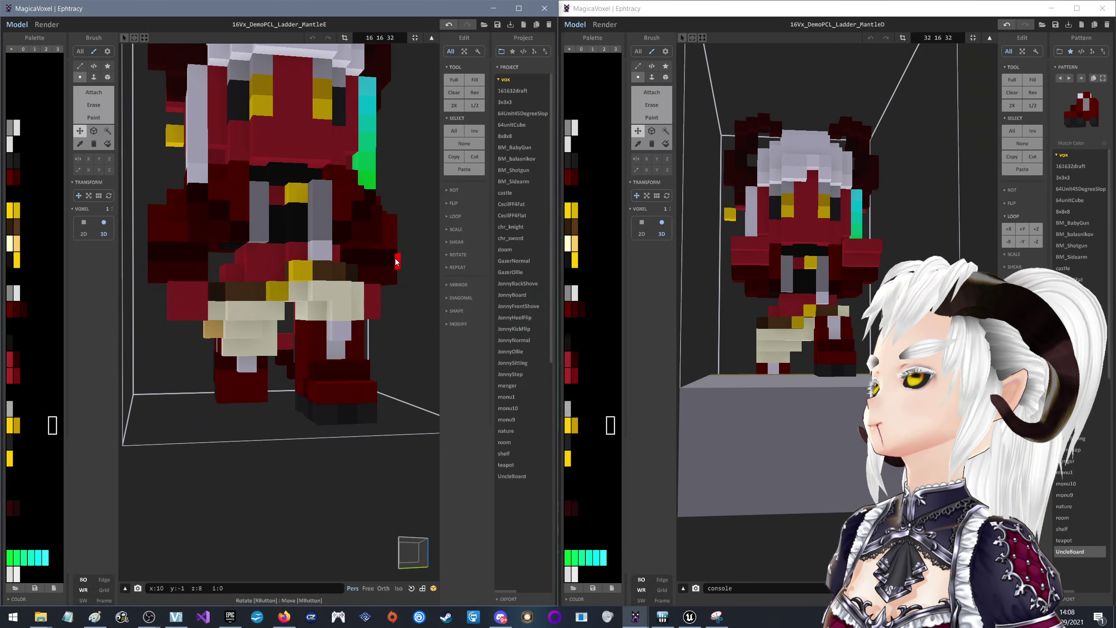
right_click_drag(352, 294, 335, 273)
middle_click_drag(335, 274, 375, 354)
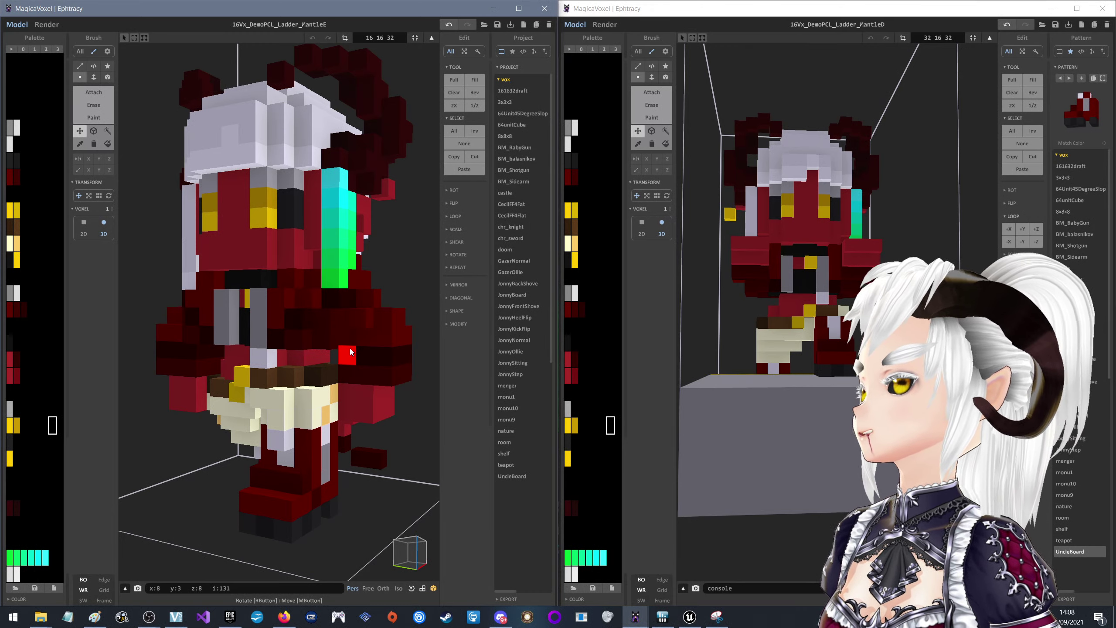
right_click_drag(380, 354, 313, 324)
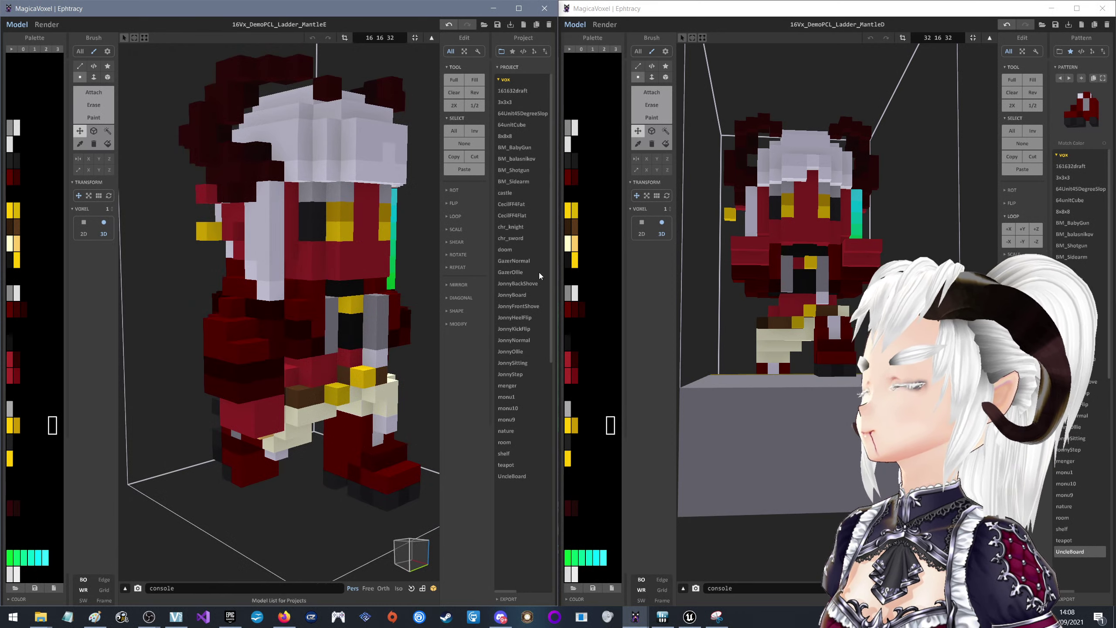
left_click(825, 255)
right_click_drag(825, 255, 848, 290)
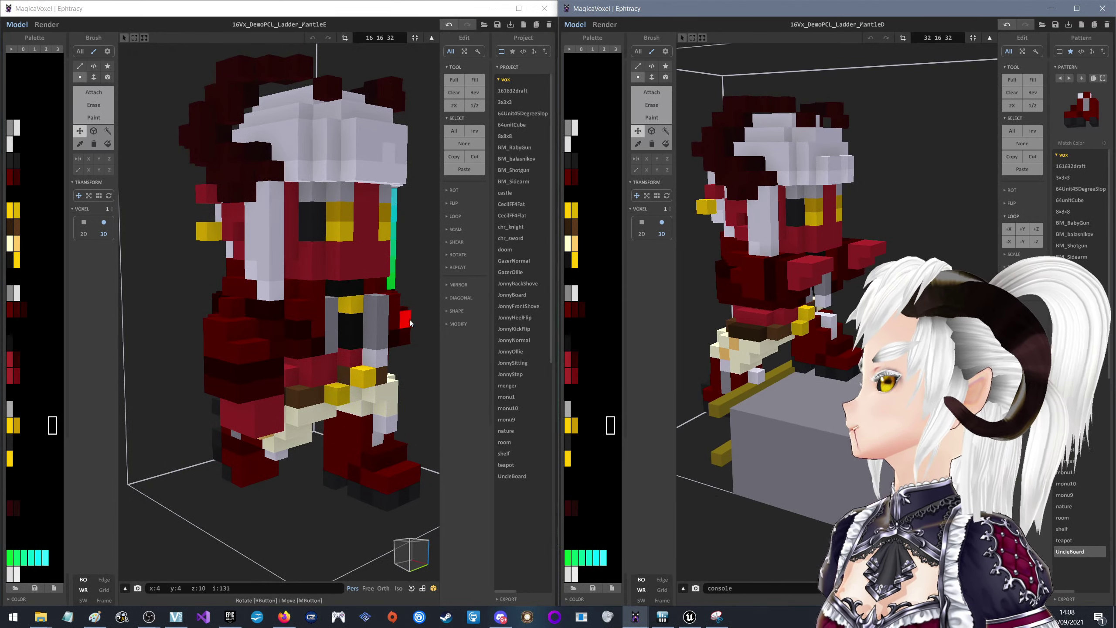
left_click(368, 312)
right_click_drag(369, 312, 412, 59)
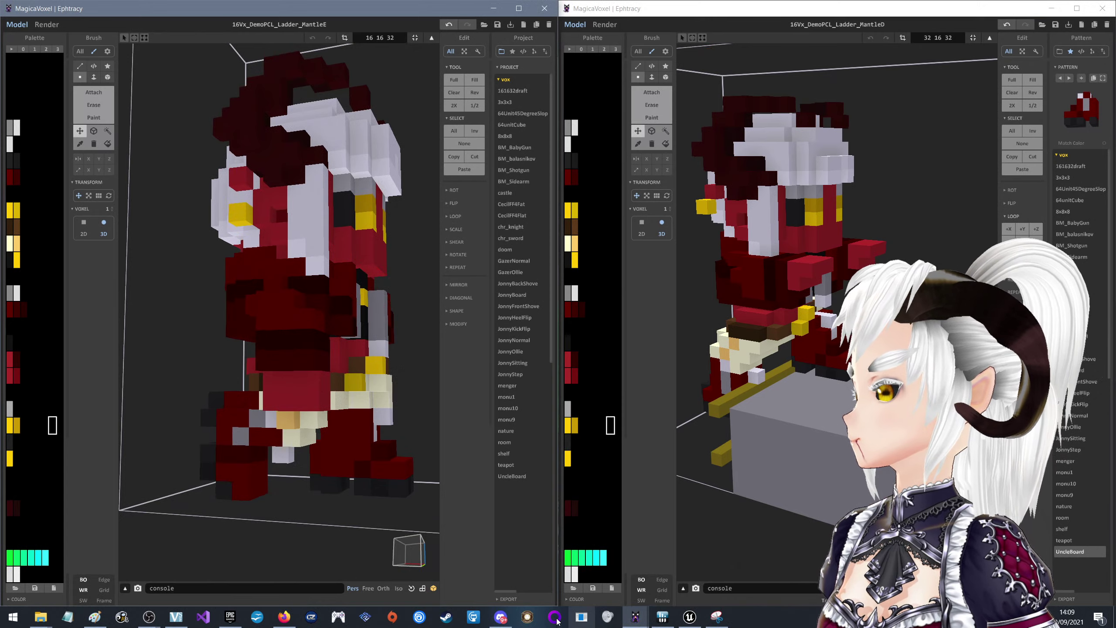
mouse_move(647, 624)
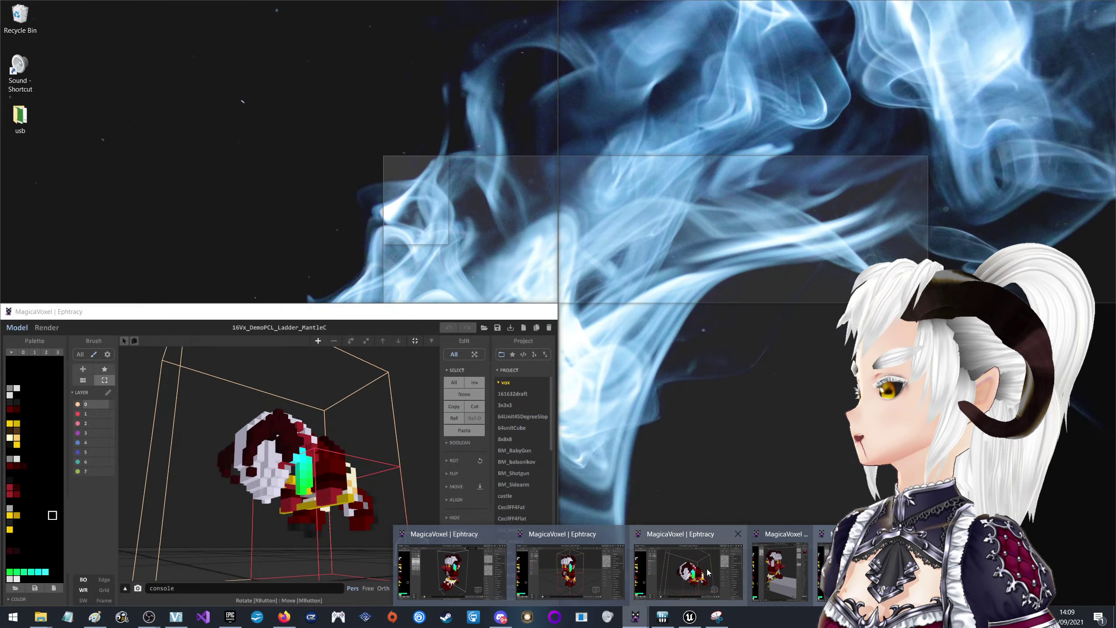
Bring up the MantleC frame and orbit it to a side view
left_click(593, 584)
mouse_move(282, 484)
right_mouse_down()
mouse_move(303, 489)
mouse_move(371, 459)
mouse_move(368, 487)
mouse_move(285, 491)
mouse_move(401, 450)
mouse_move(289, 462)
mouse_move(255, 485)
mouse_move(272, 470)
mouse_move(335, 495)
mouse_move(235, 485)
right_mouse_up()
mouse_move(197, 492)
right_mouse_down()
mouse_move(234, 484)
mouse_move(200, 501)
mouse_move(206, 466)
mouse_move(30, 467)
mouse_move(103, 437)
mouse_move(117, 462)
mouse_move(185, 489)
mouse_move(36, 490)
mouse_move(32, 457)
mouse_move(110, 426)
mouse_move(131, 458)
mouse_move(113, 478)
mouse_move(39, 486)
right_mouse_up()
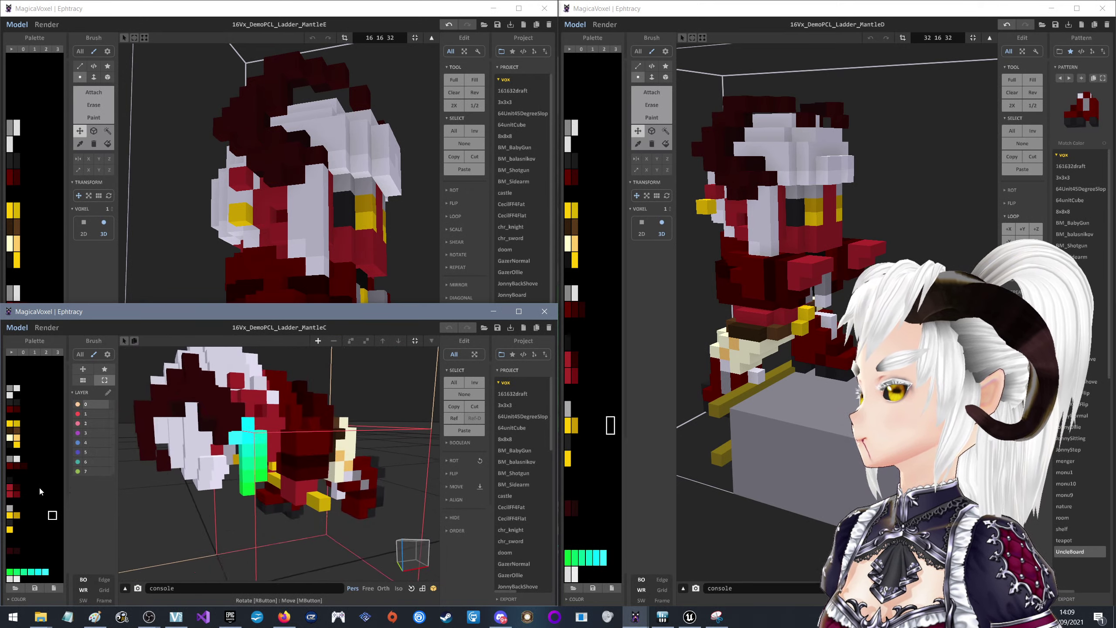
Bring the MantleB frame's window to the front and orbit its model
left_click(347, 16)
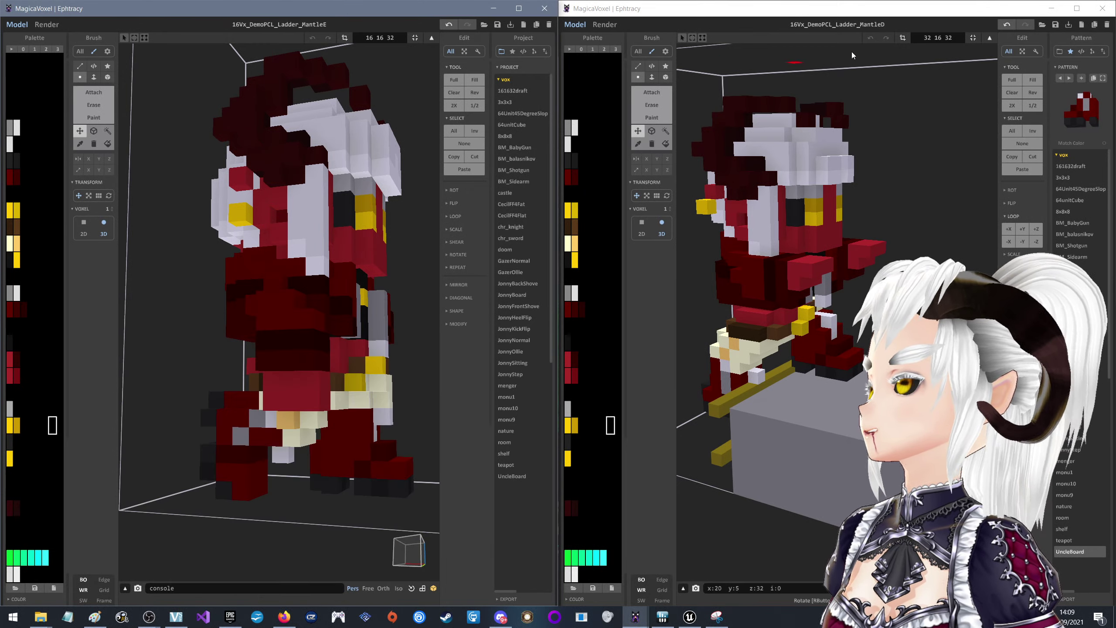
left_click(694, 406)
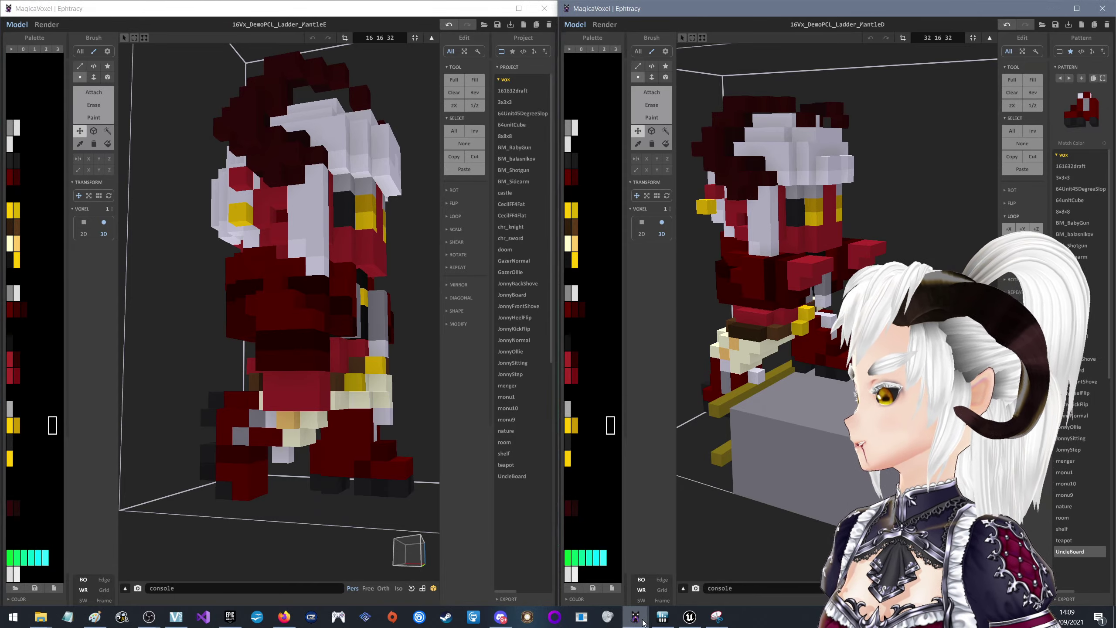
mouse_move(637, 624)
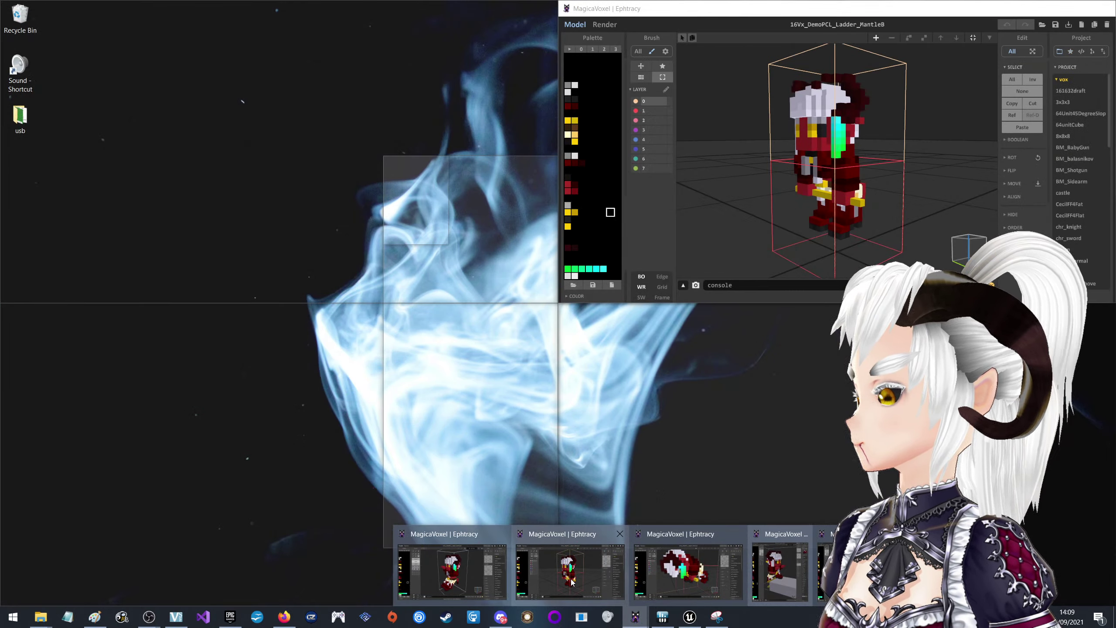
left_click(570, 572)
right_click_drag(843, 160, 776, 169)
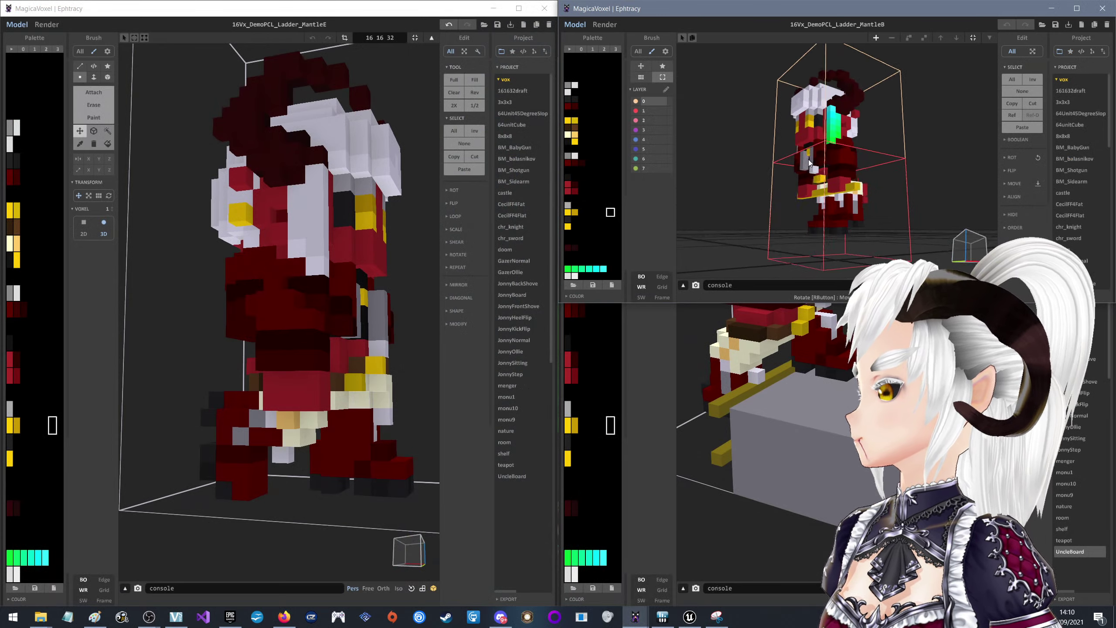
Open 16Vx_DemoPCL_WalkLPlace.vox in the right-hand window
mouse_move(777, 169)
right_mouse_down()
mouse_move(811, 173)
mouse_move(811, 163)
right_mouse_up()
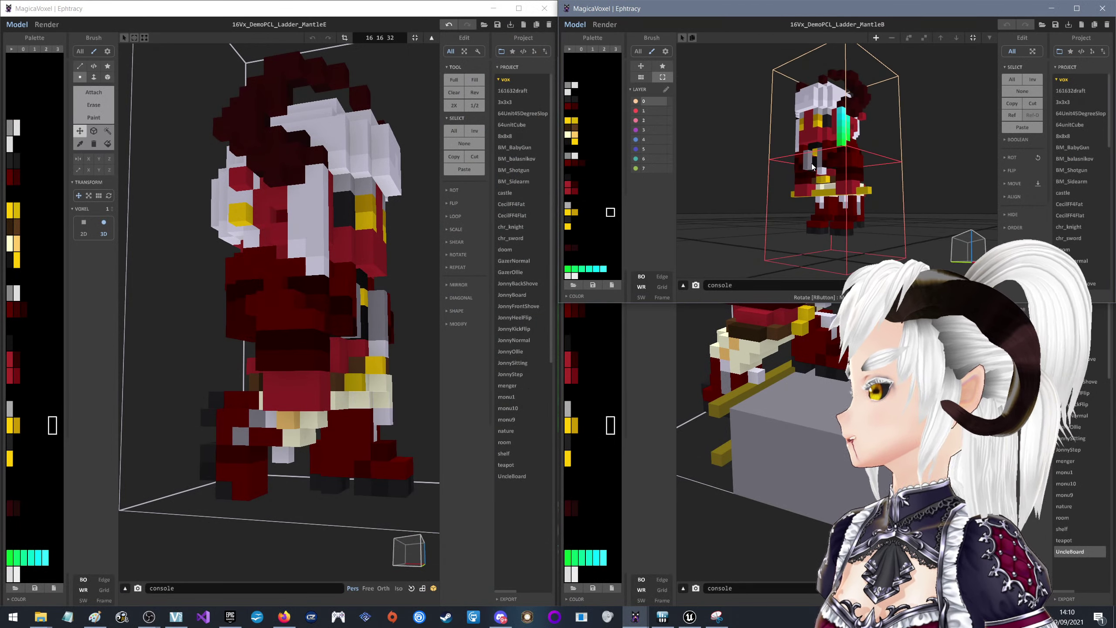
left_click(1043, 25)
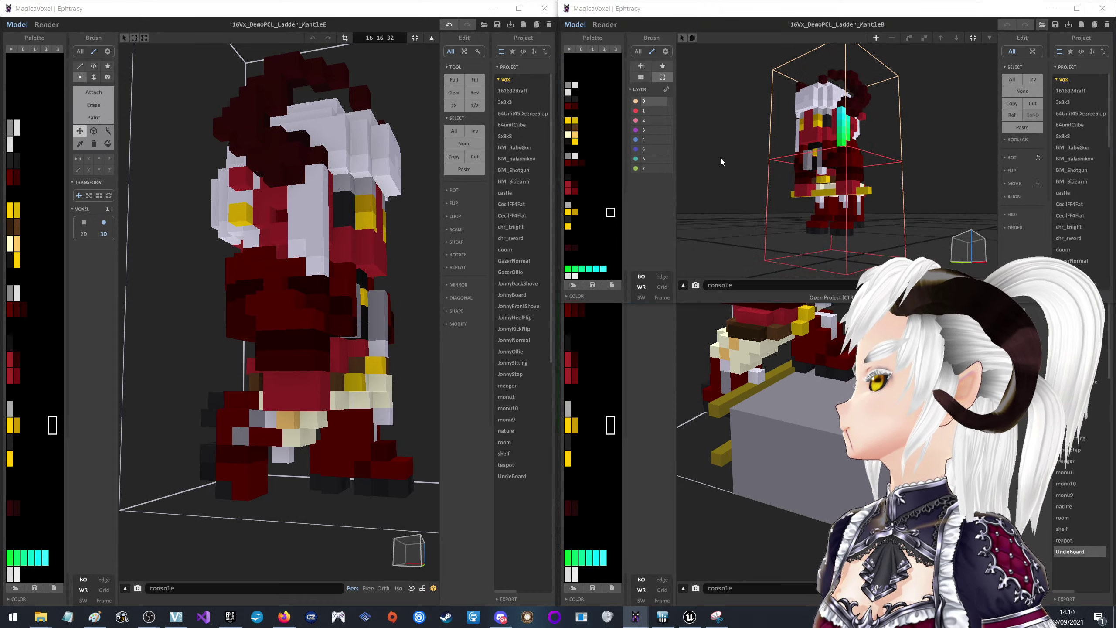
scroll(714, 200, "down", 4)
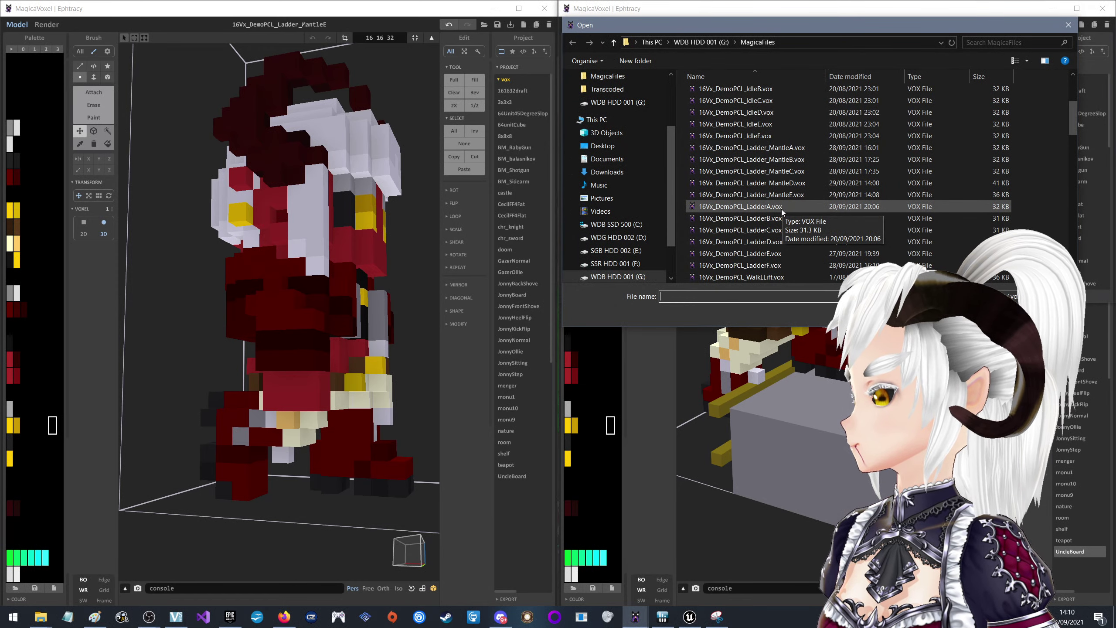
scroll(782, 211, "down", 1)
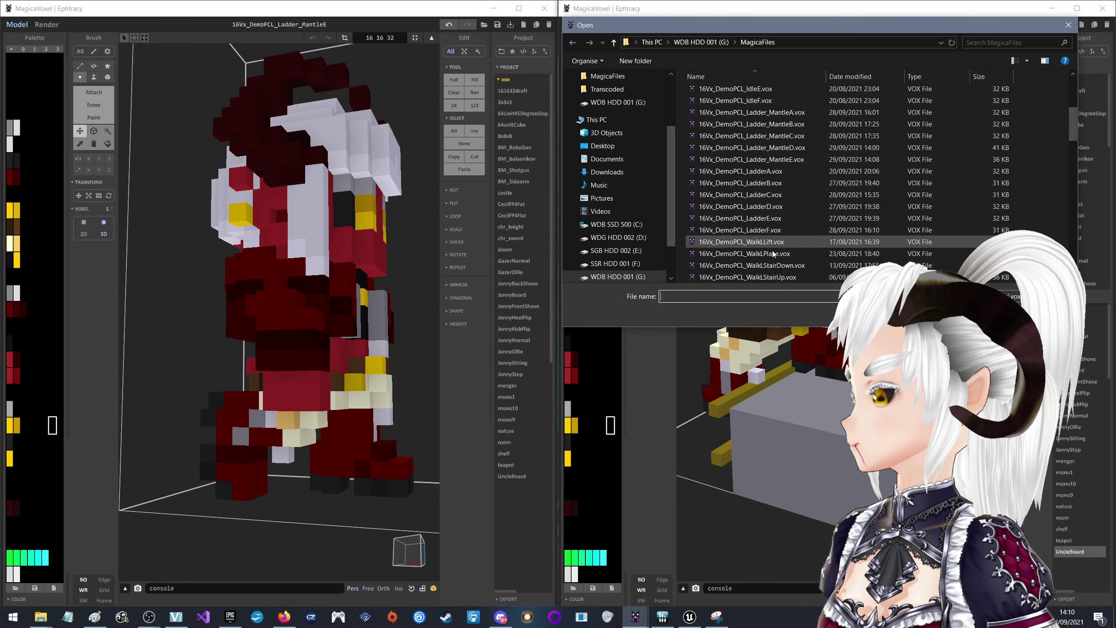
scroll(779, 253, "down", 1)
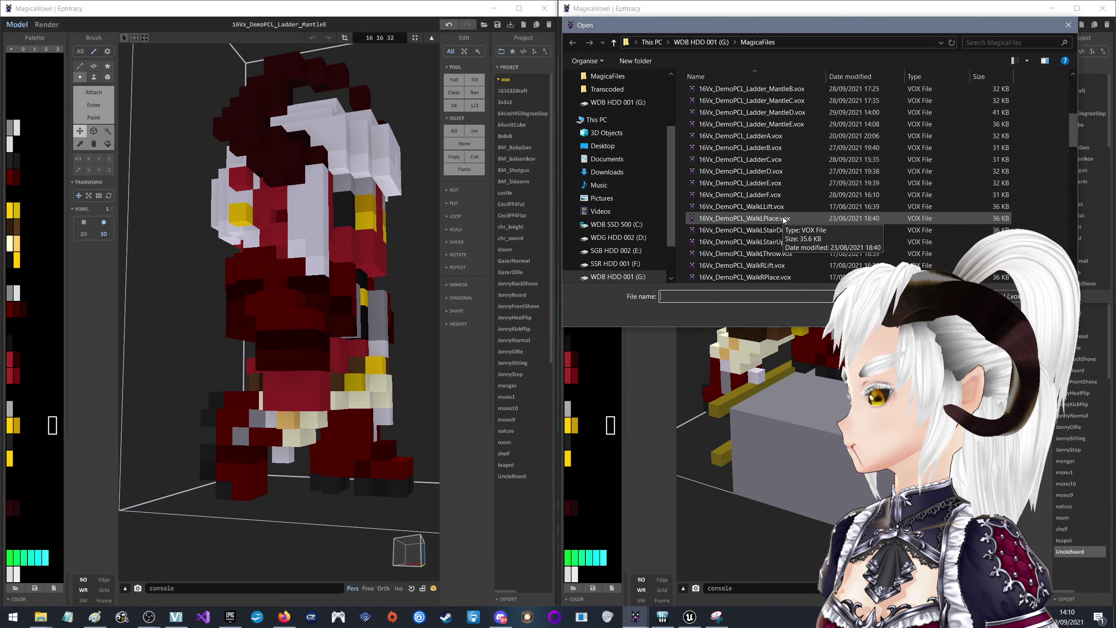
double_click(784, 219)
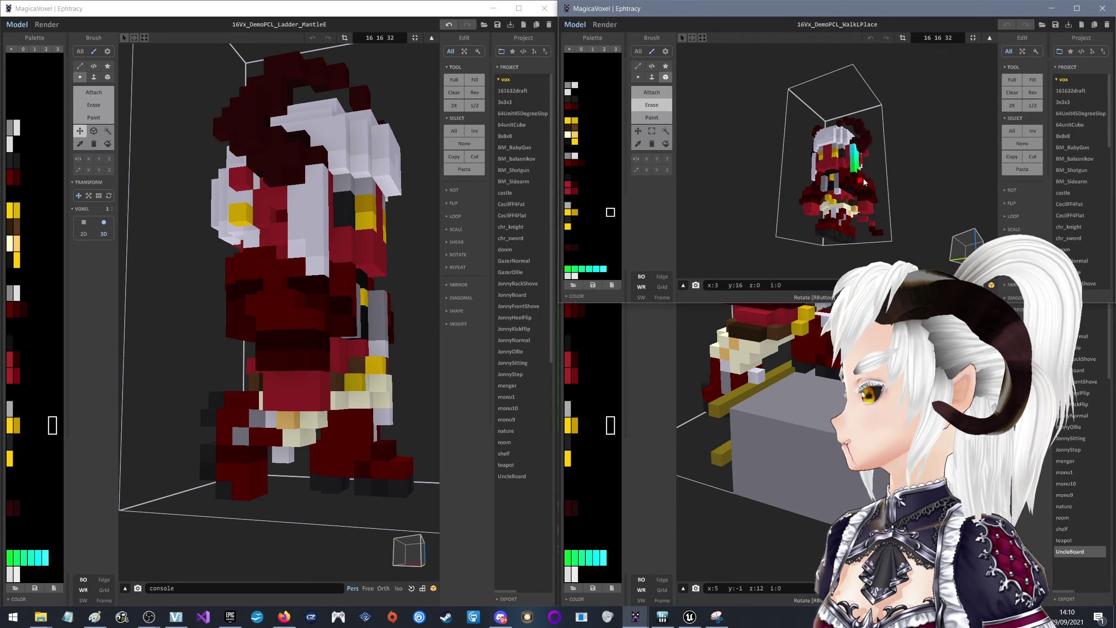
Orbit WalkLPlace to a frontal view and float its window at a smaller size
right_click_drag(864, 182, 869, 214)
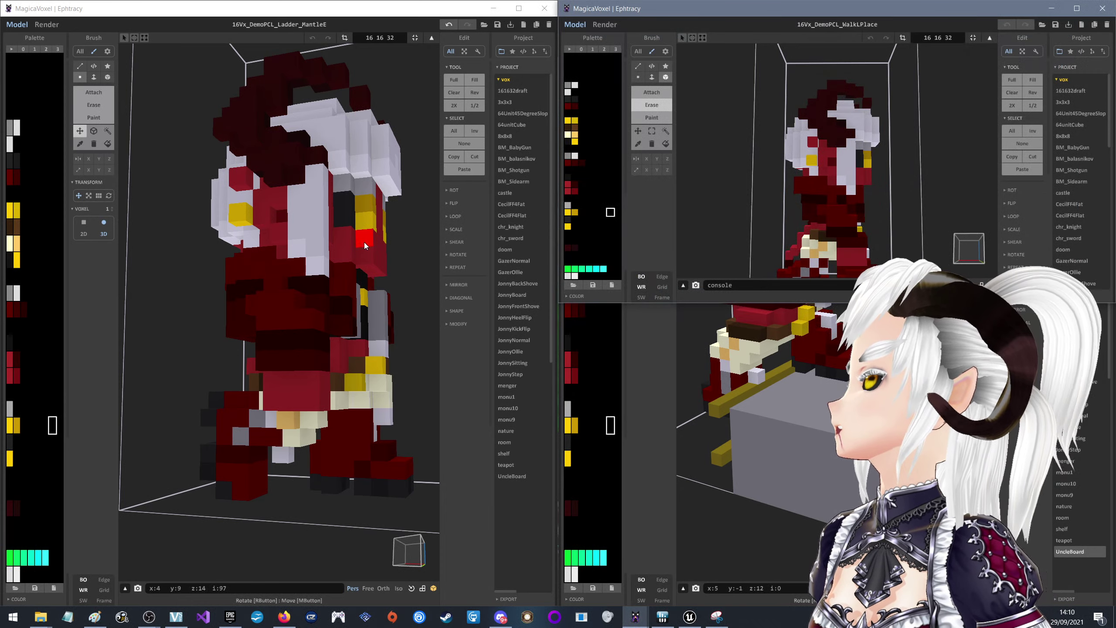
right_click_drag(870, 141, 901, 142)
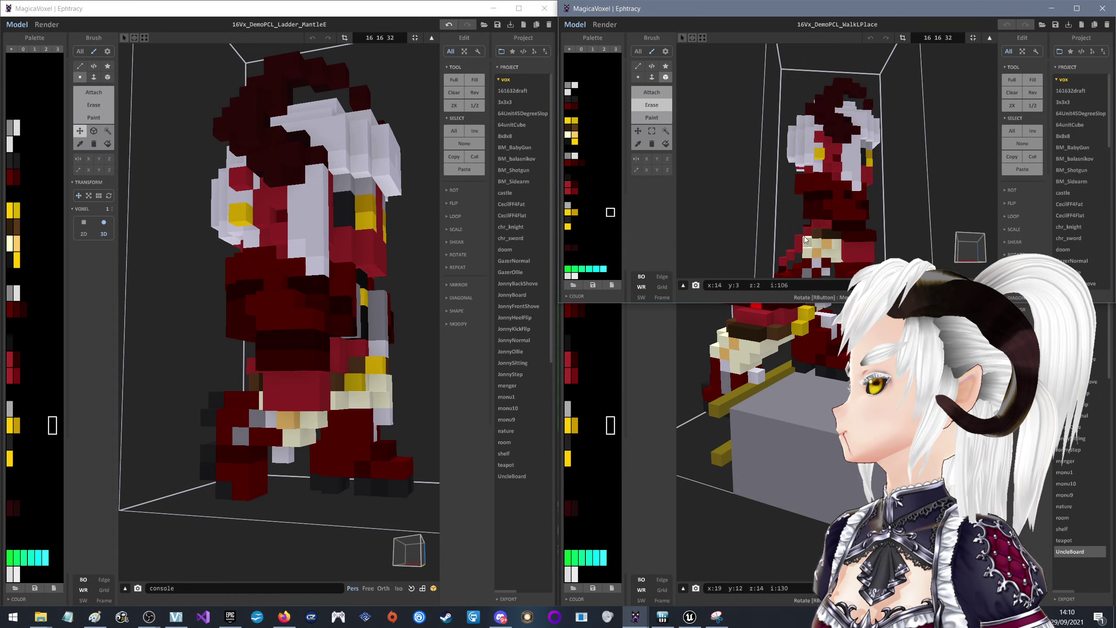
left_click_drag(826, 8, 801, 157)
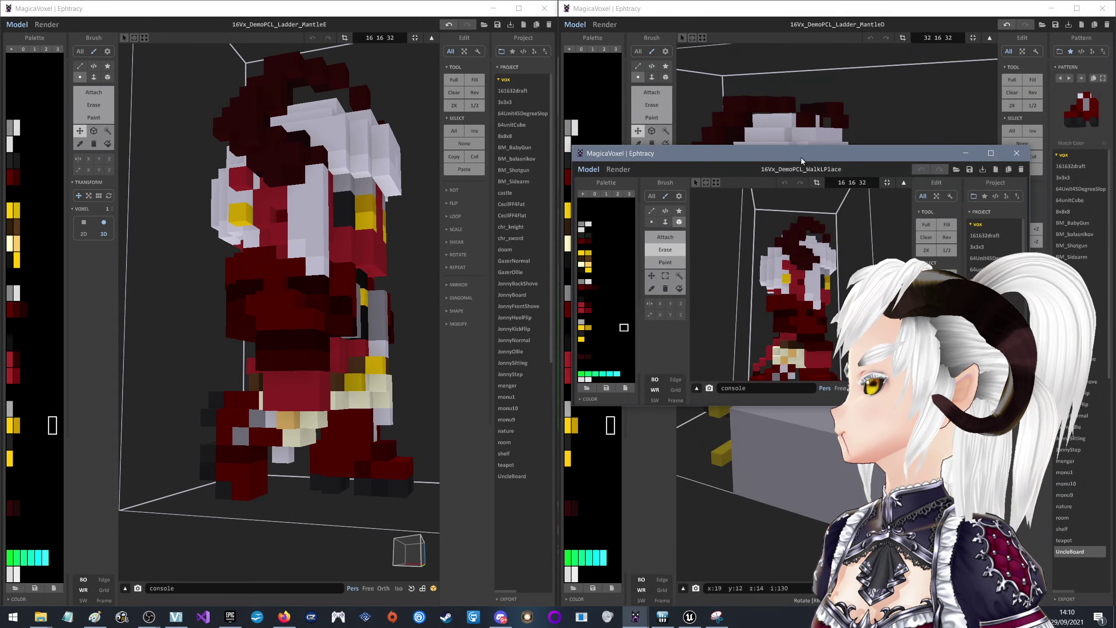
mouse_move(800, 157)
left_mouse_down()
mouse_move(831, 167)
mouse_move(833, 124)
left_mouse_up()
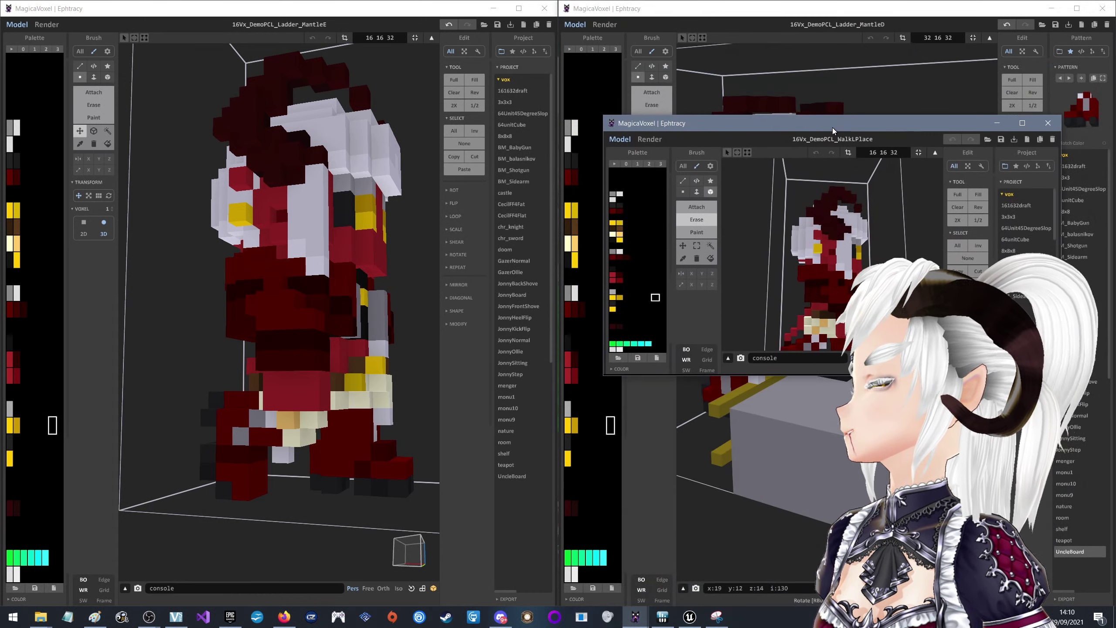
left_click(989, 139)
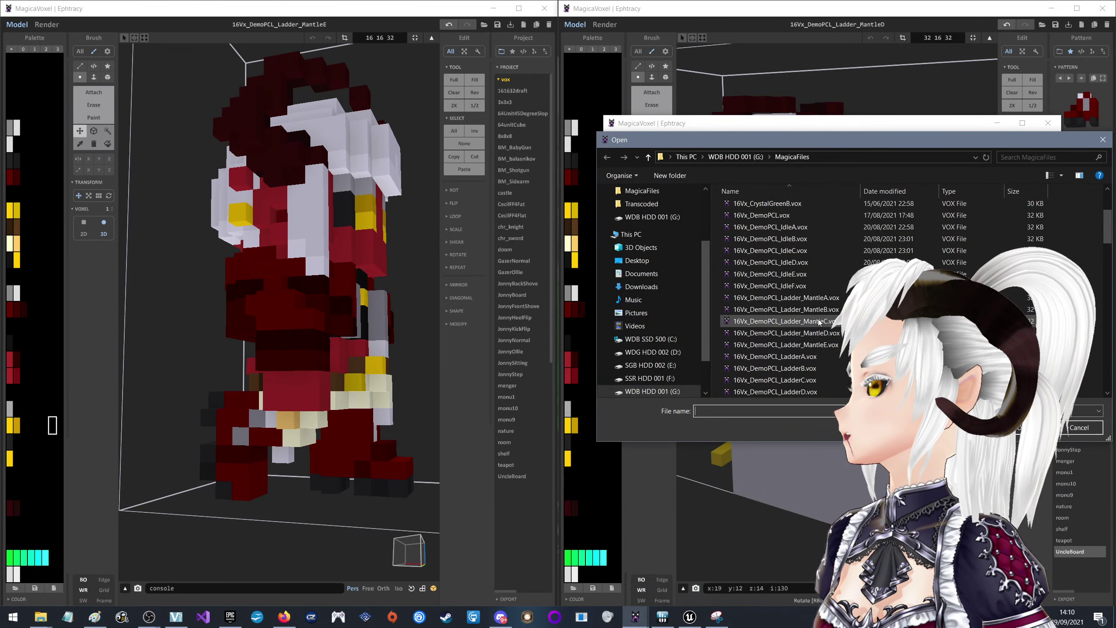
scroll(818, 322, "down", 2)
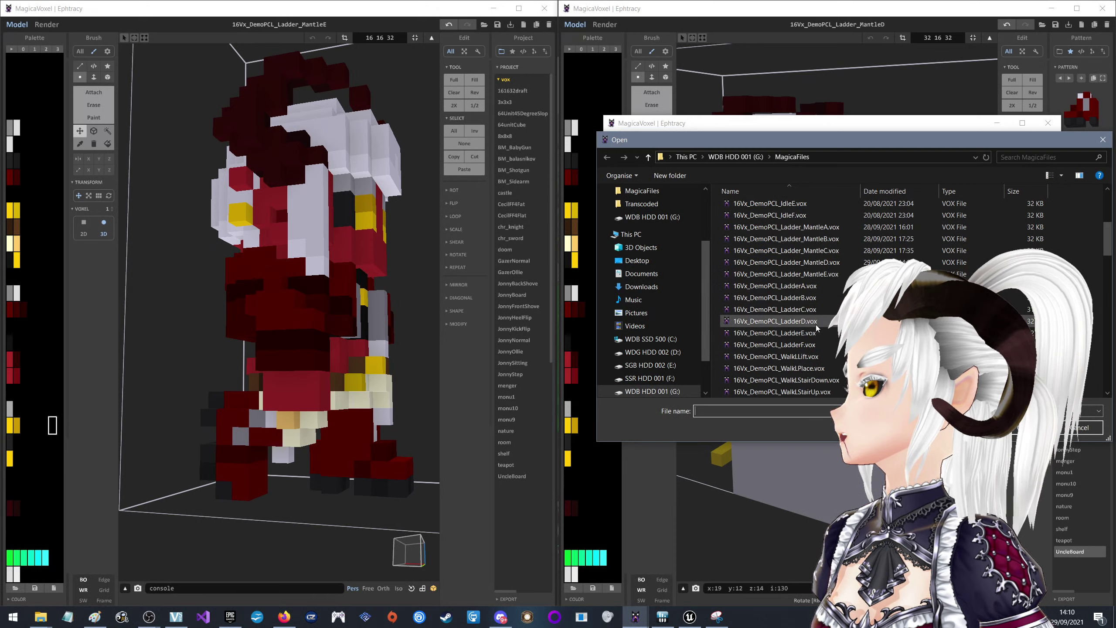
double_click(817, 321)
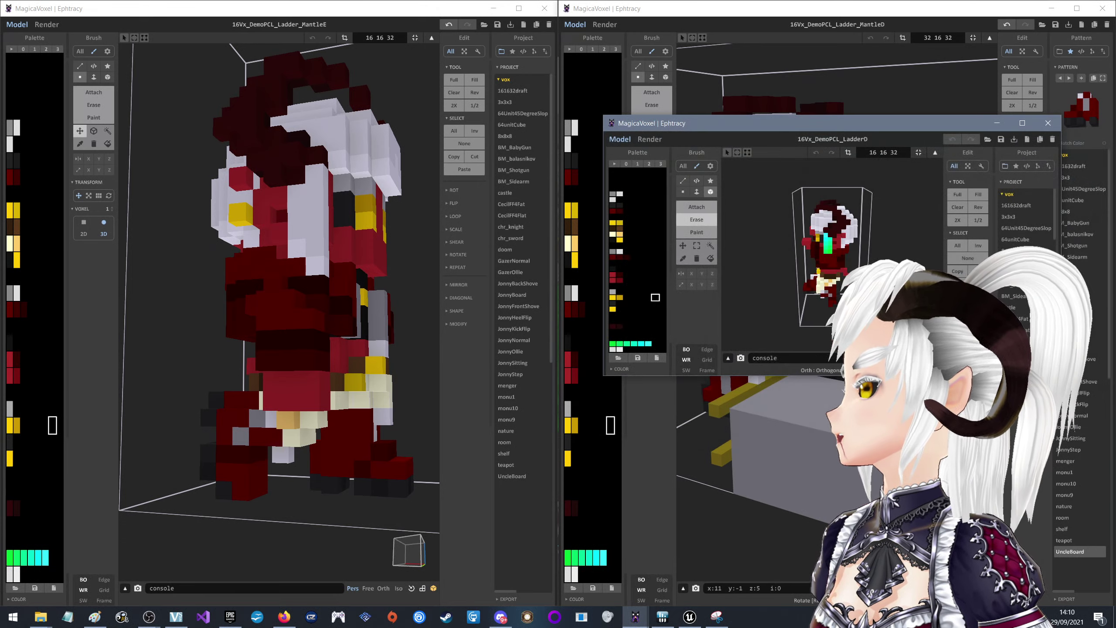
right_click_drag(817, 322, 832, 255)
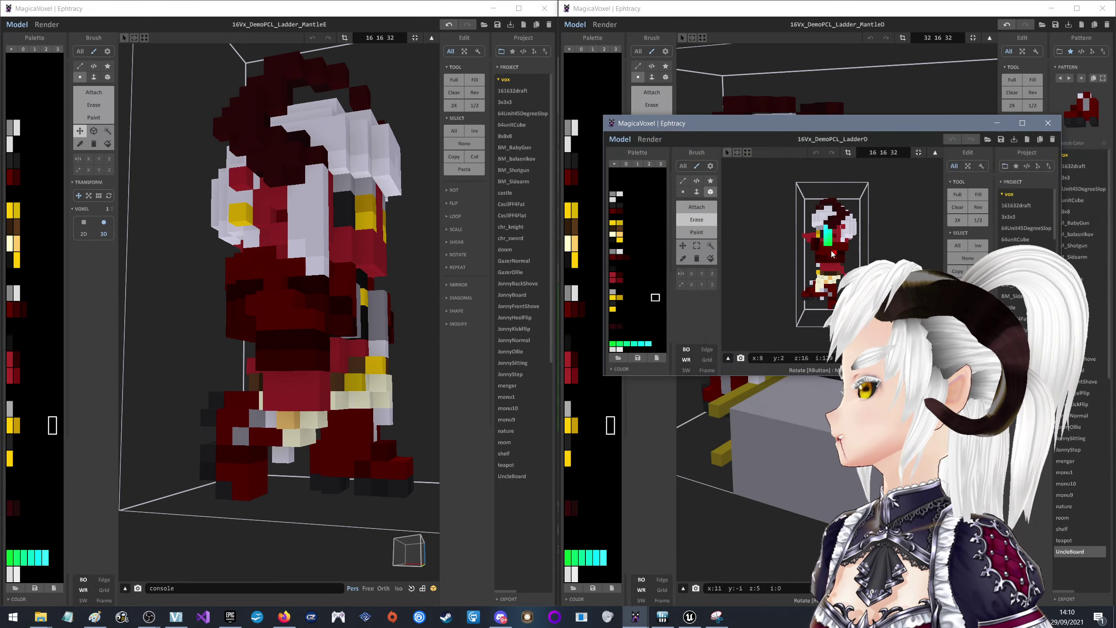
scroll(828, 256, "up", 3)
scroll(777, 264, "up", 3)
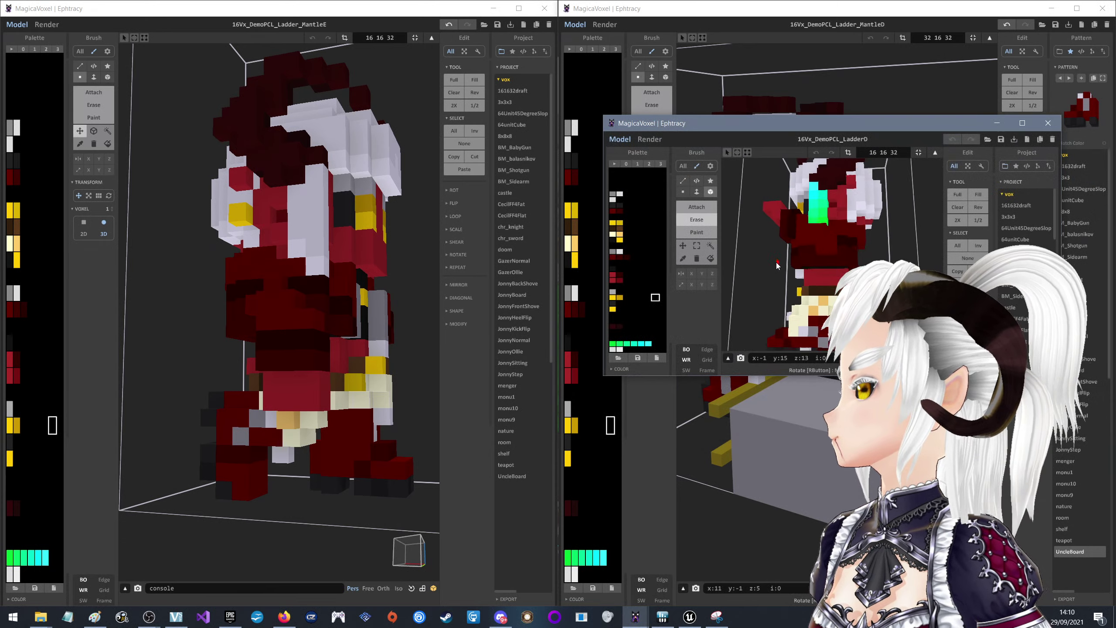
mouse_move(776, 263)
right_mouse_down()
mouse_move(834, 280)
mouse_move(844, 259)
right_mouse_up()
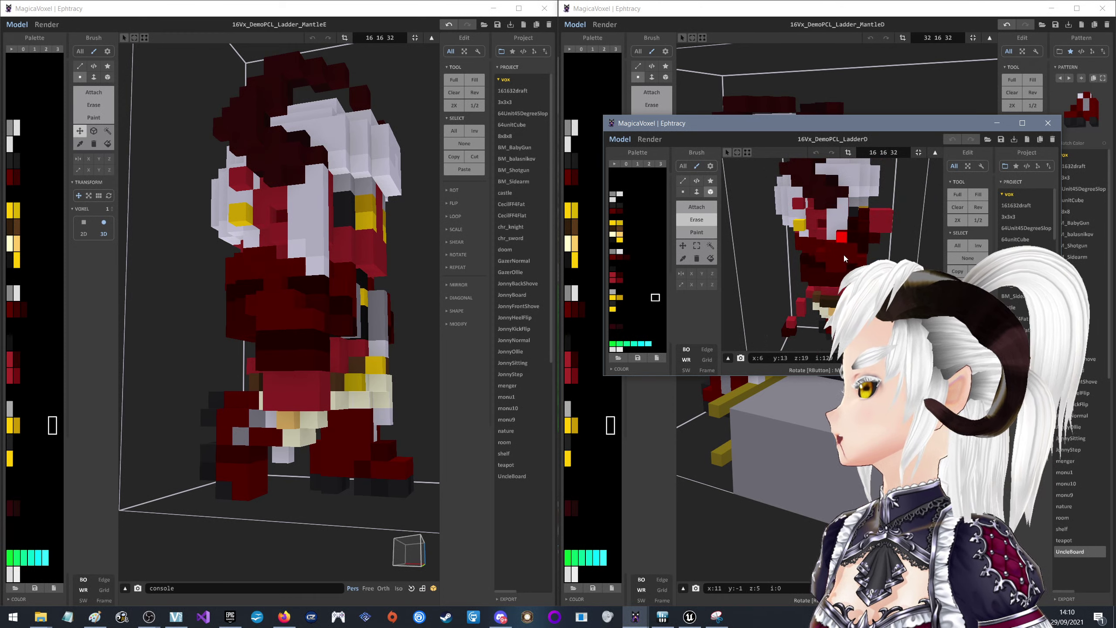
right_click_drag(858, 252, 834, 258)
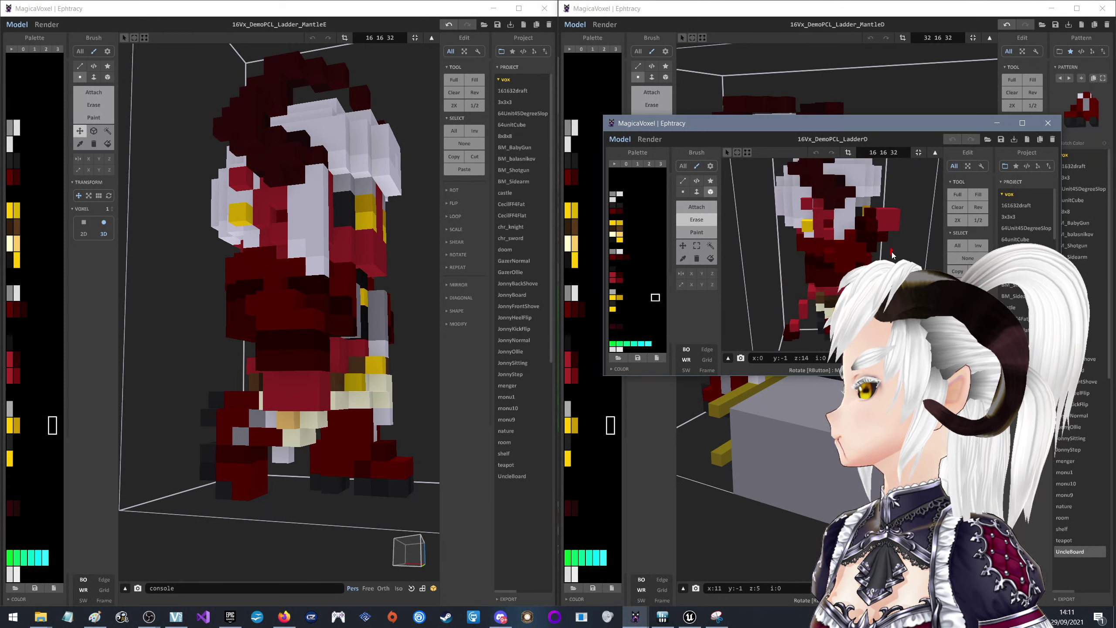
mouse_move(891, 255)
right_mouse_down()
mouse_move(837, 244)
mouse_move(864, 247)
mouse_move(836, 258)
right_mouse_up()
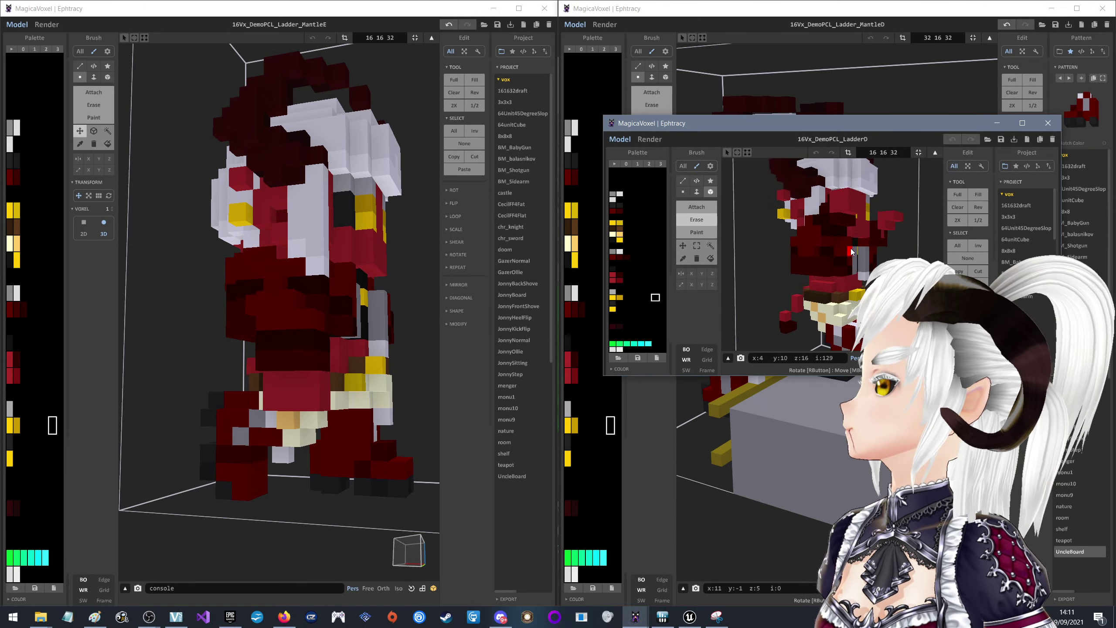
right_click_drag(842, 258, 774, 272)
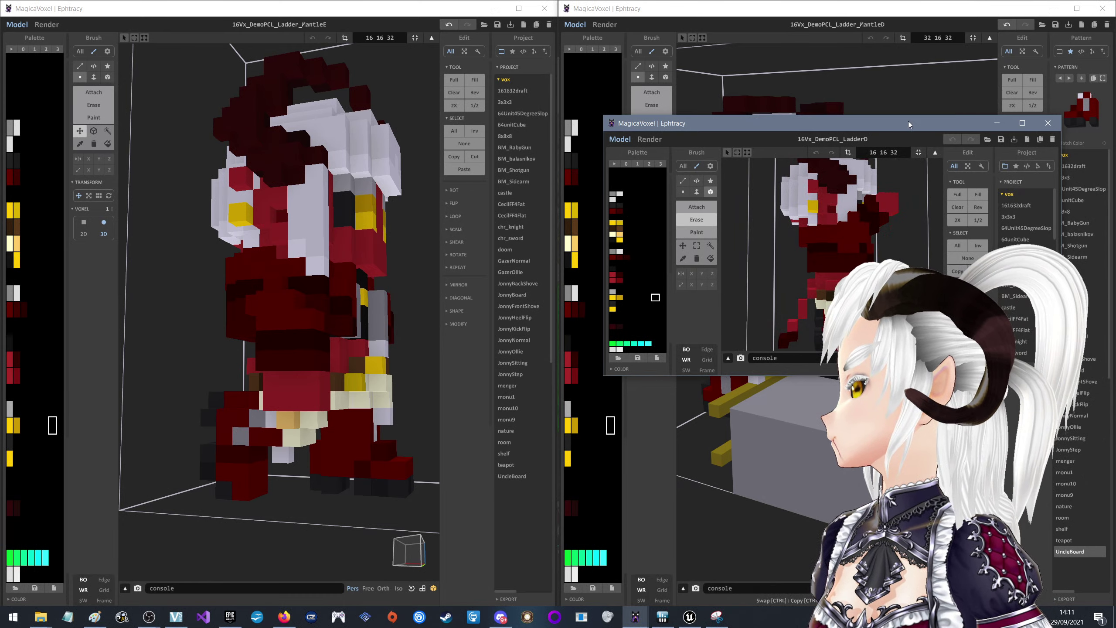
Enlarge the LadderD window and rotate the model 90° to measure 32 16 16
left_click_drag(909, 124, 845, 96)
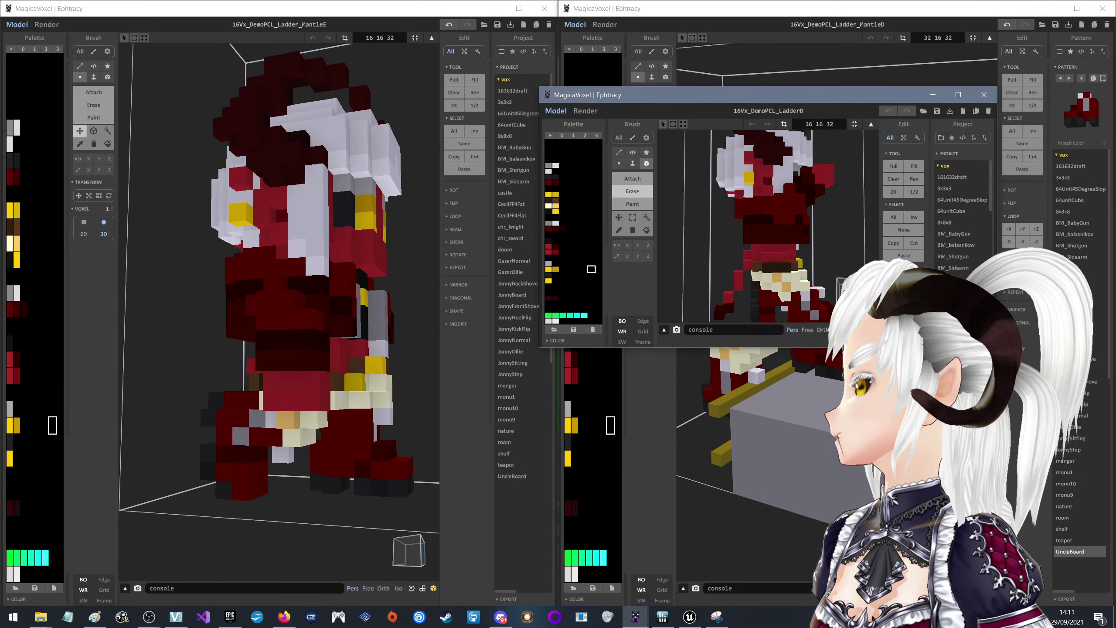
left_click_drag(991, 347, 1109, 496)
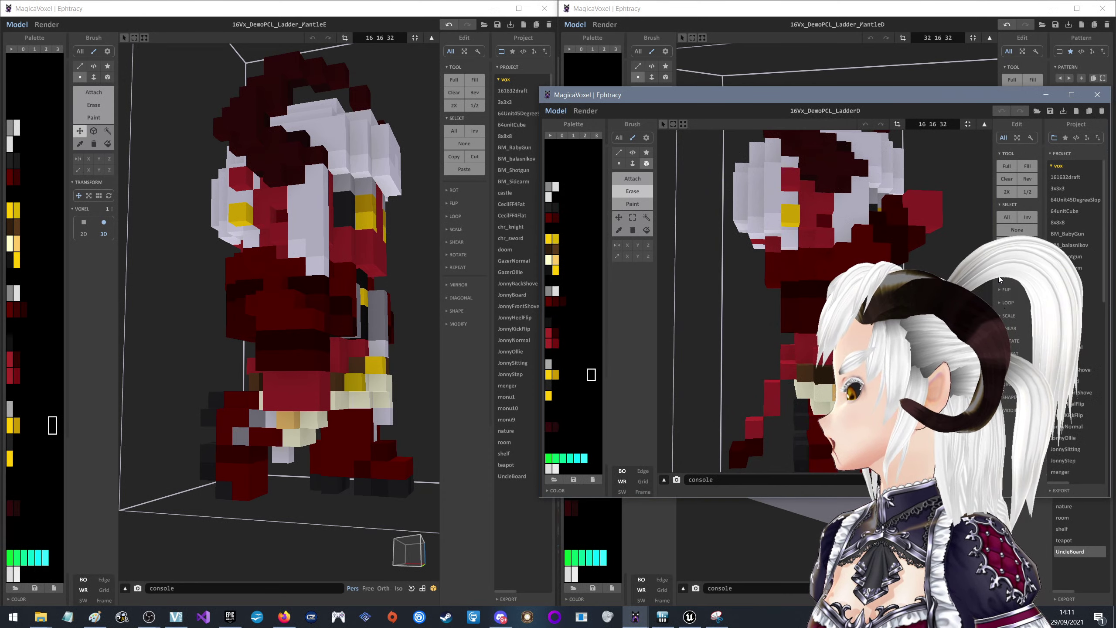
left_click(1017, 288)
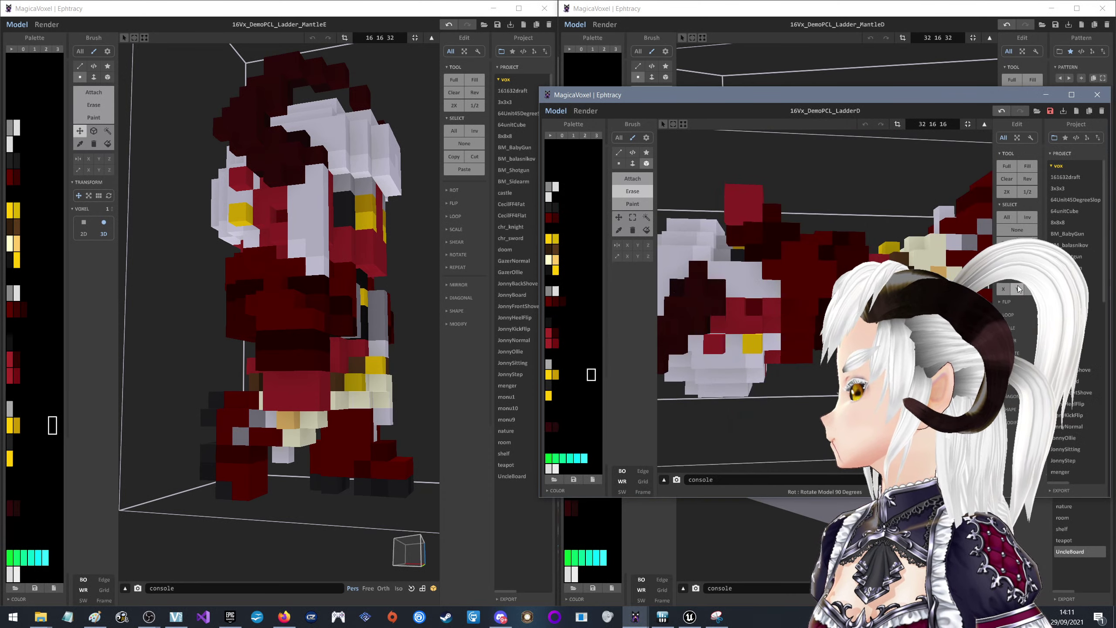
left_click(1011, 288)
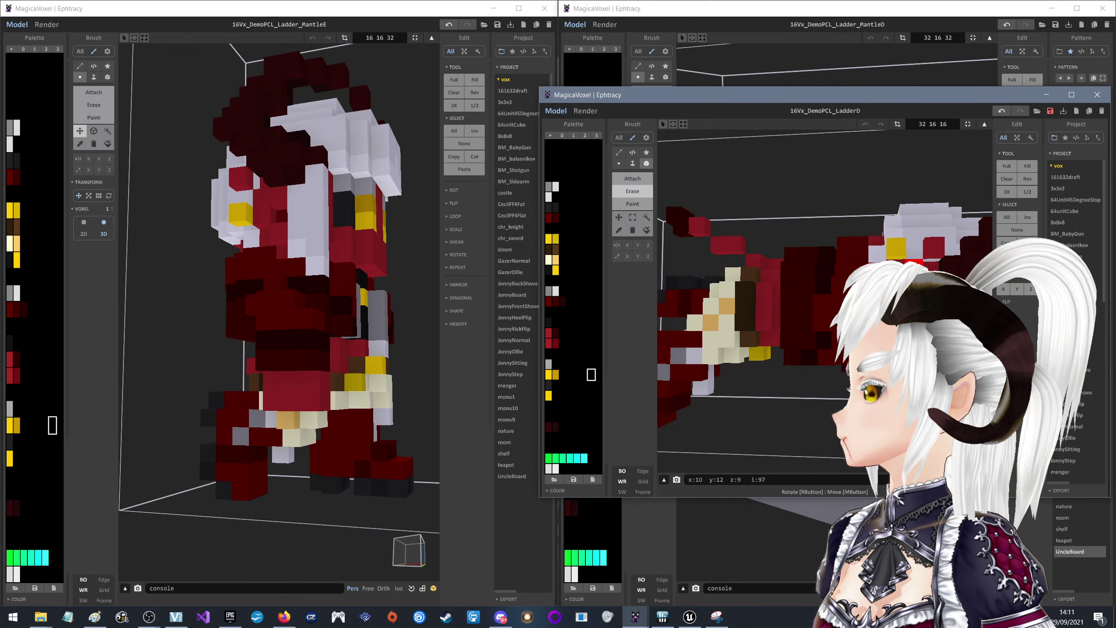
Orbit the MantleE character to view it from higher up
right_click_drag(270, 291, 314, 321)
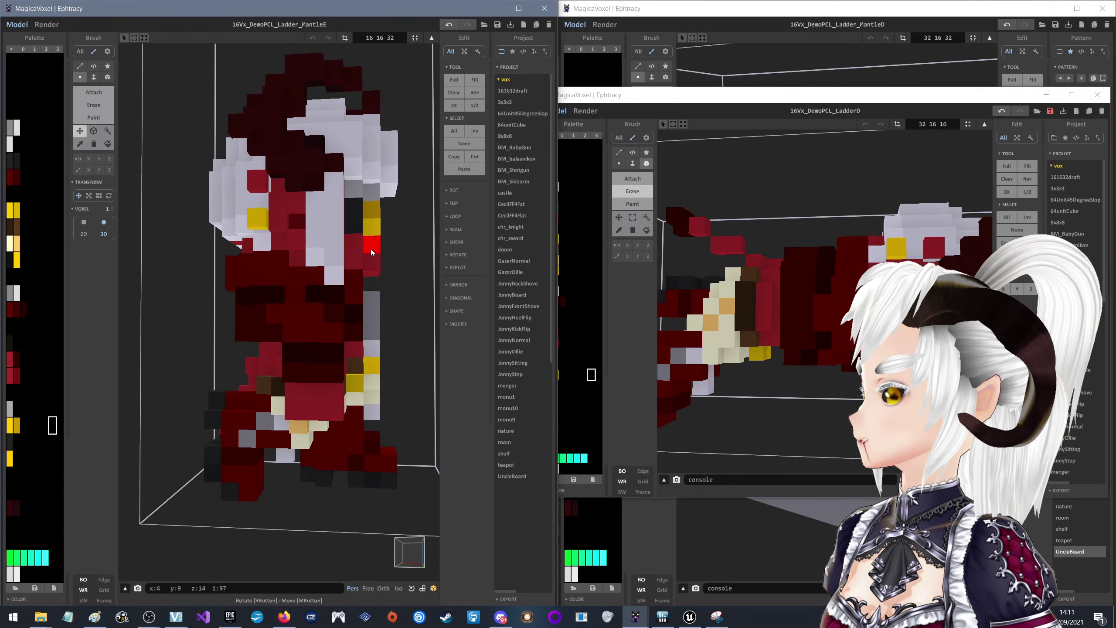
right_click_drag(371, 252, 425, 247)
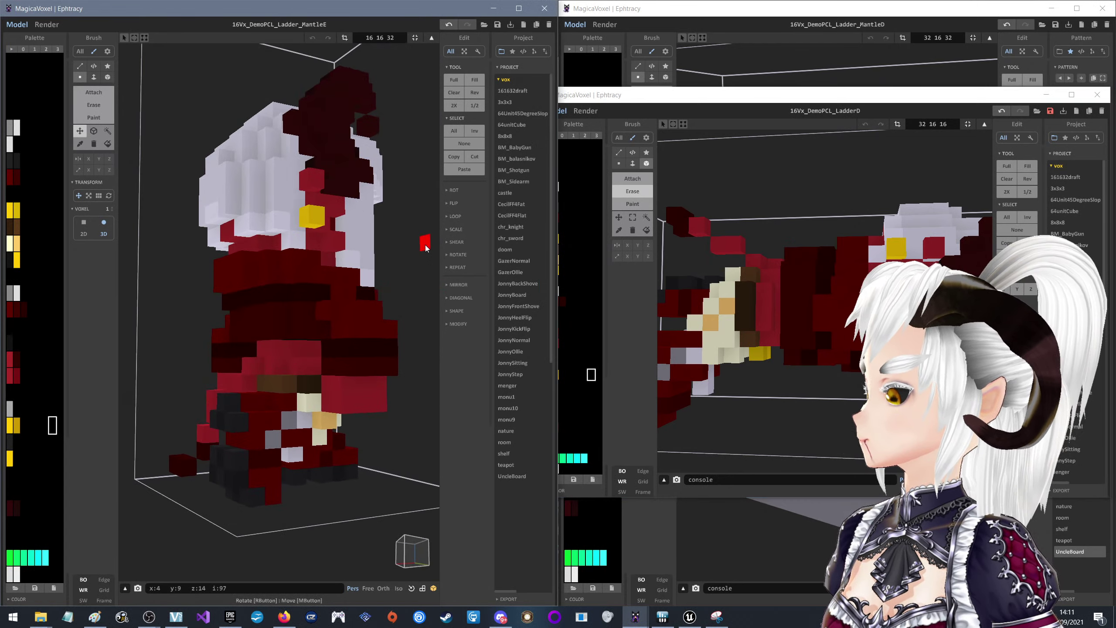
right_click_drag(426, 248, 385, 255)
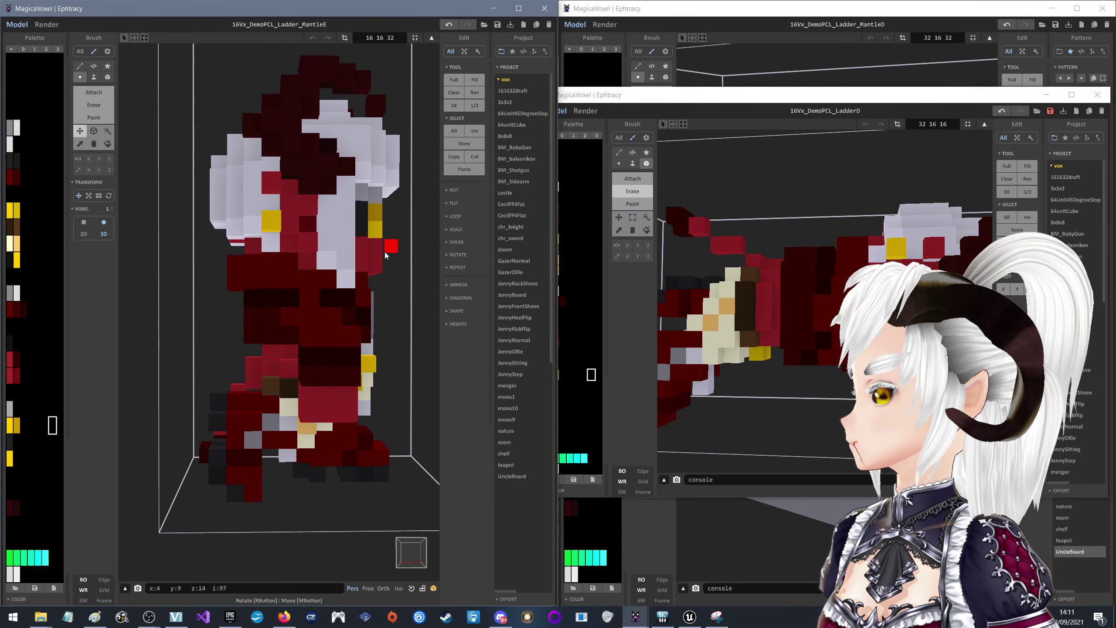
right_click_drag(385, 255, 386, 250)
right_click_drag(319, 322, 175, 96)
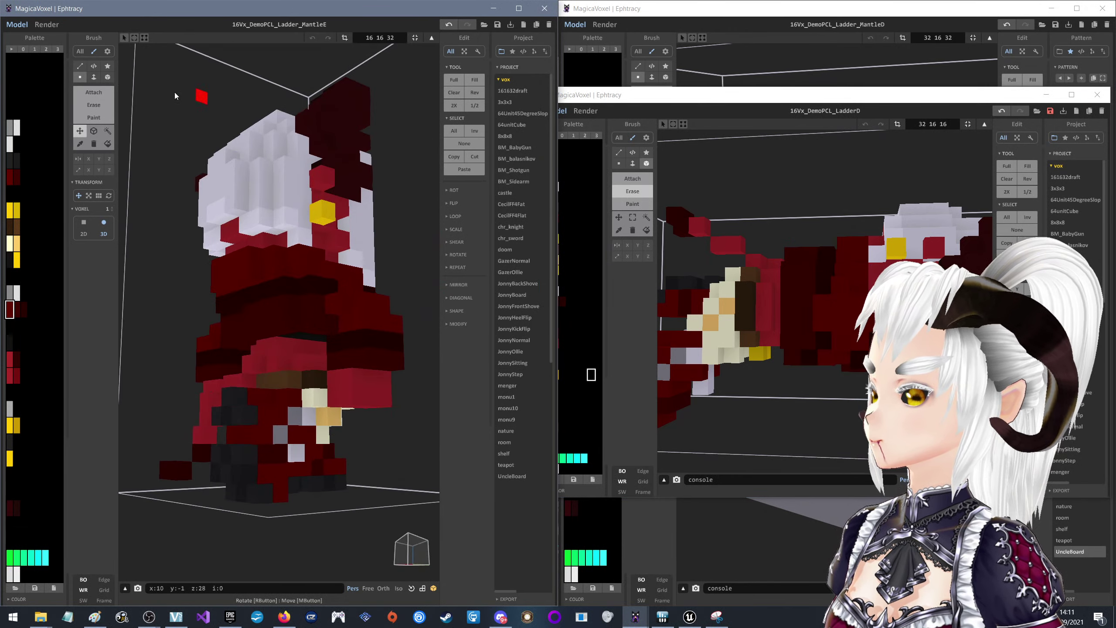
left_click(94, 99)
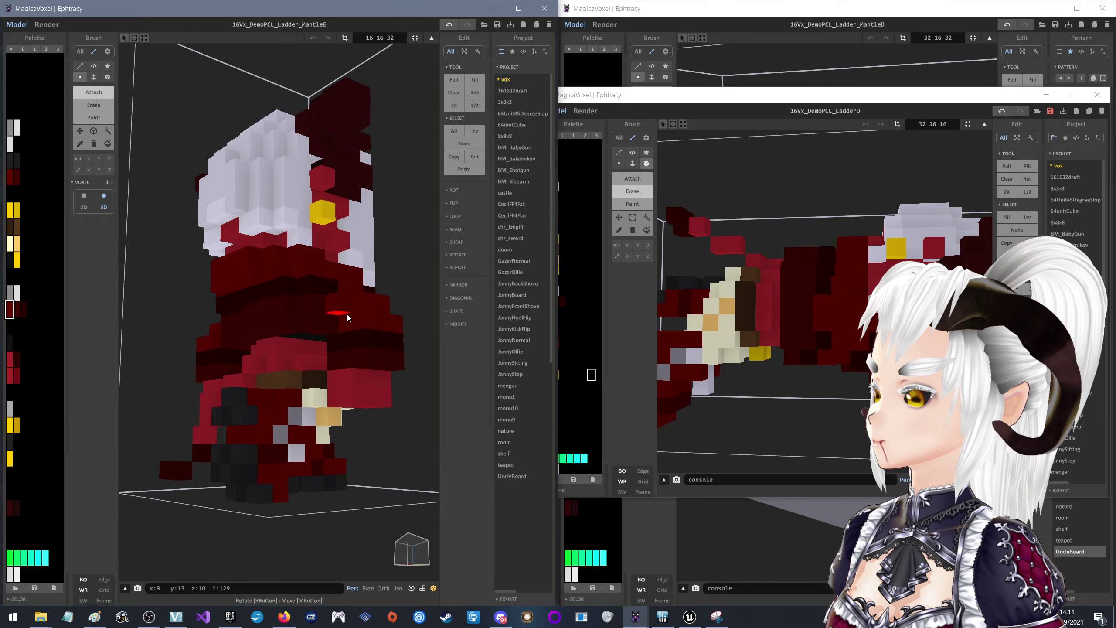
Marquee-select the voxel block in front of the MantleE character's waist
right_click_drag(349, 322, 368, 323)
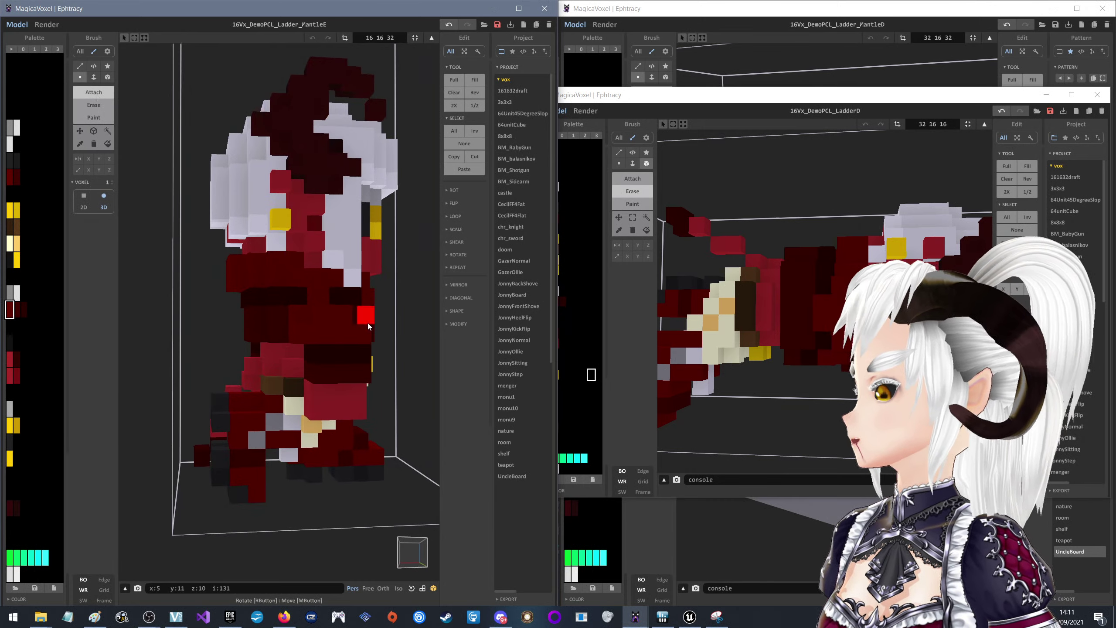
right_click_drag(368, 323, 365, 314)
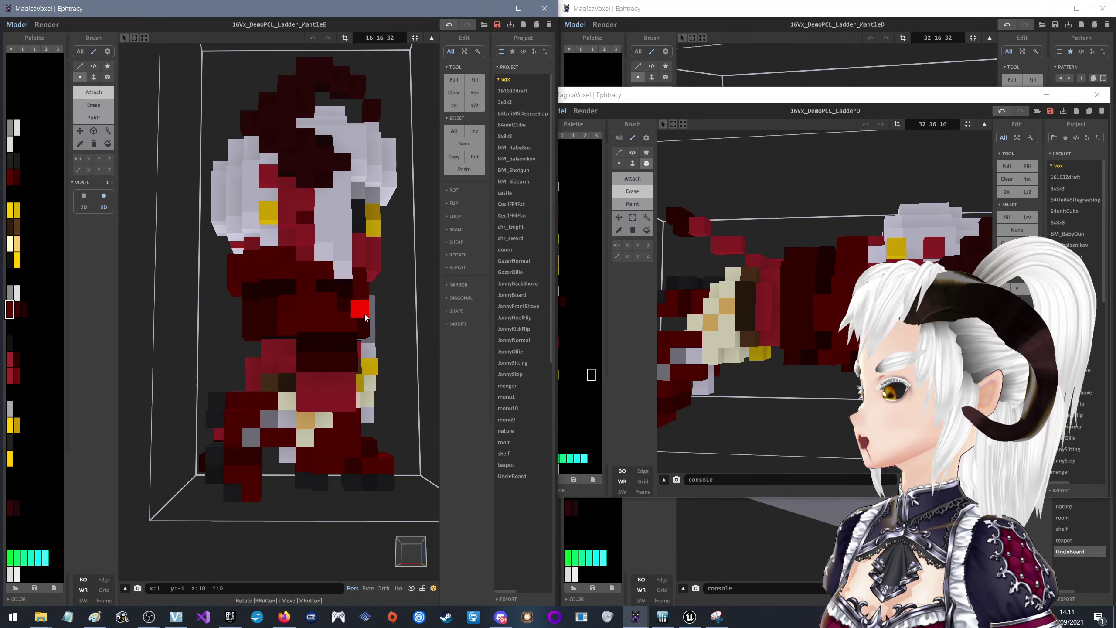
left_click(94, 132)
right_click_drag(314, 342, 399, 347)
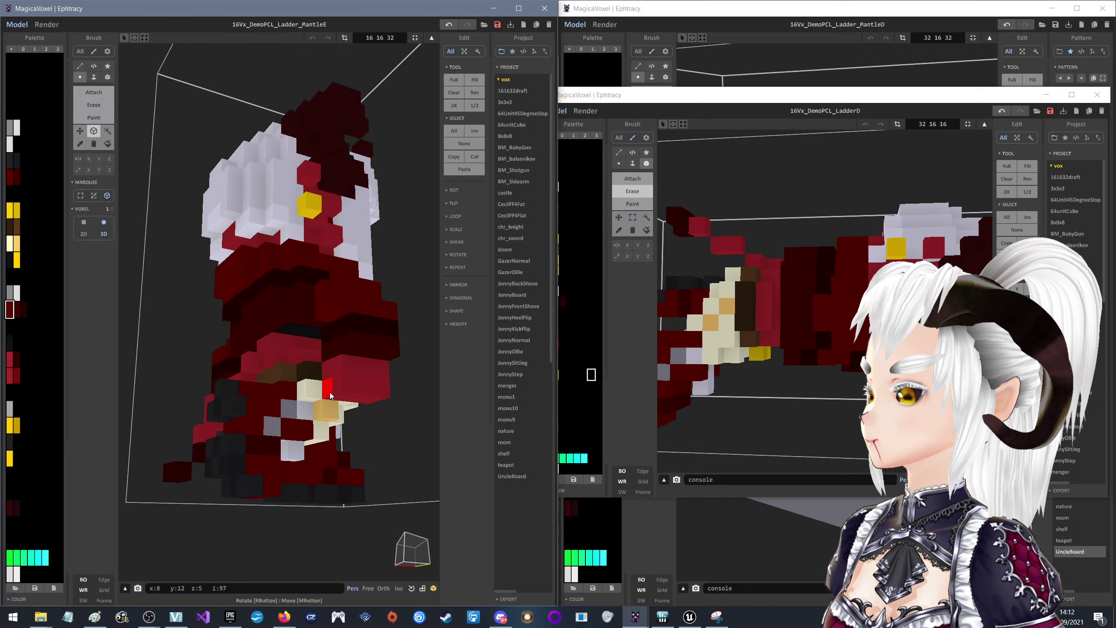
left_click_drag(341, 385, 386, 334)
right_click_drag(387, 334, 122, 144)
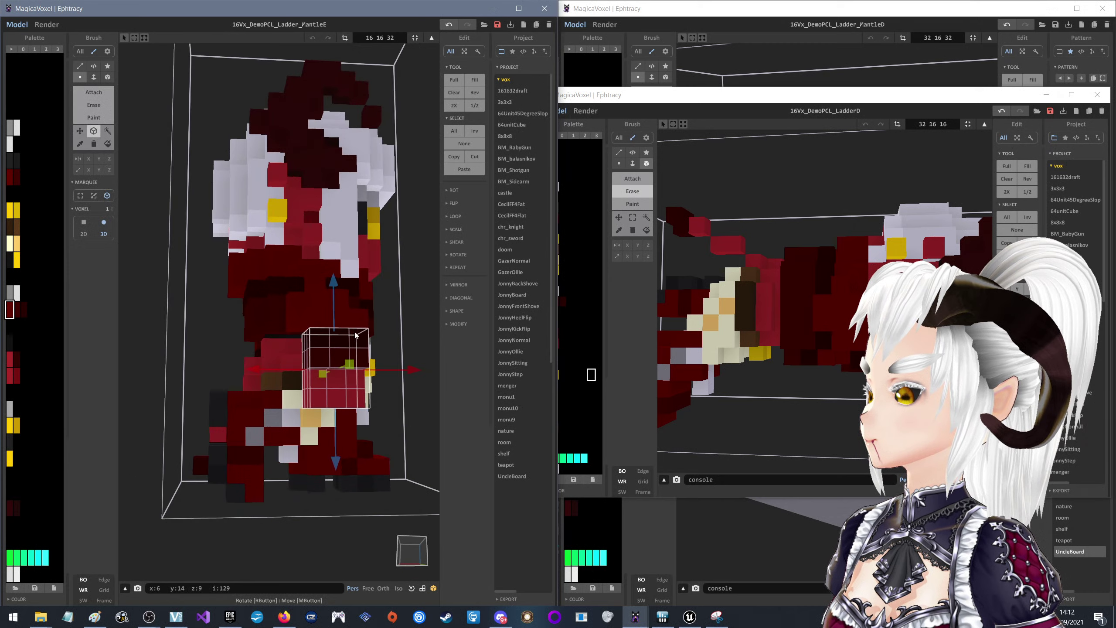
Move the selected block down 3 voxels on z and check it
left_click(81, 132)
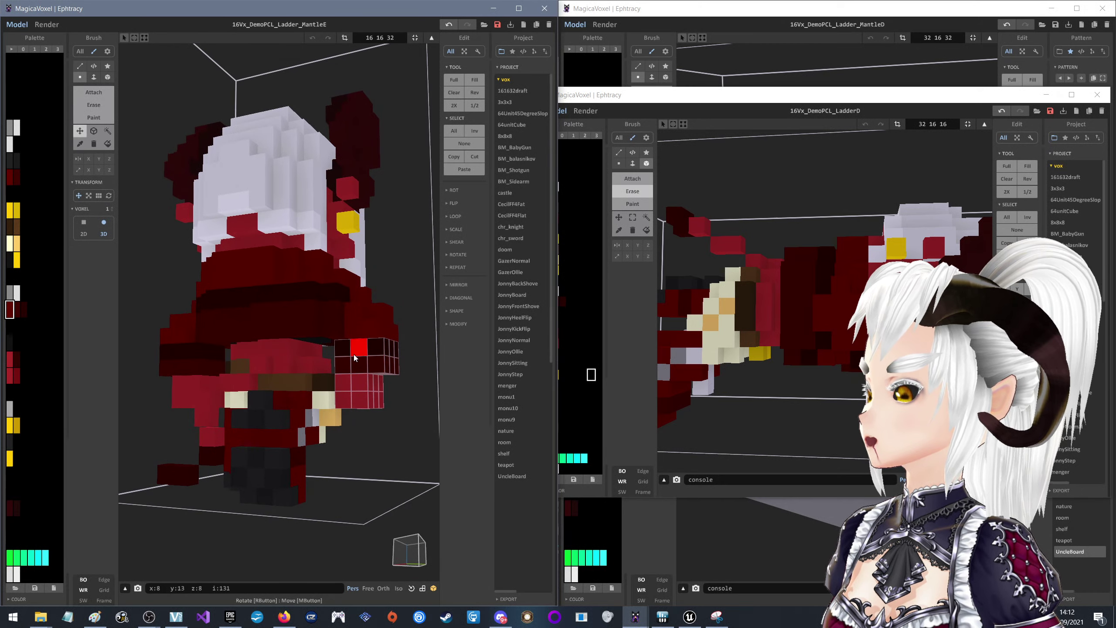
right_click_drag(394, 362, 326, 369)
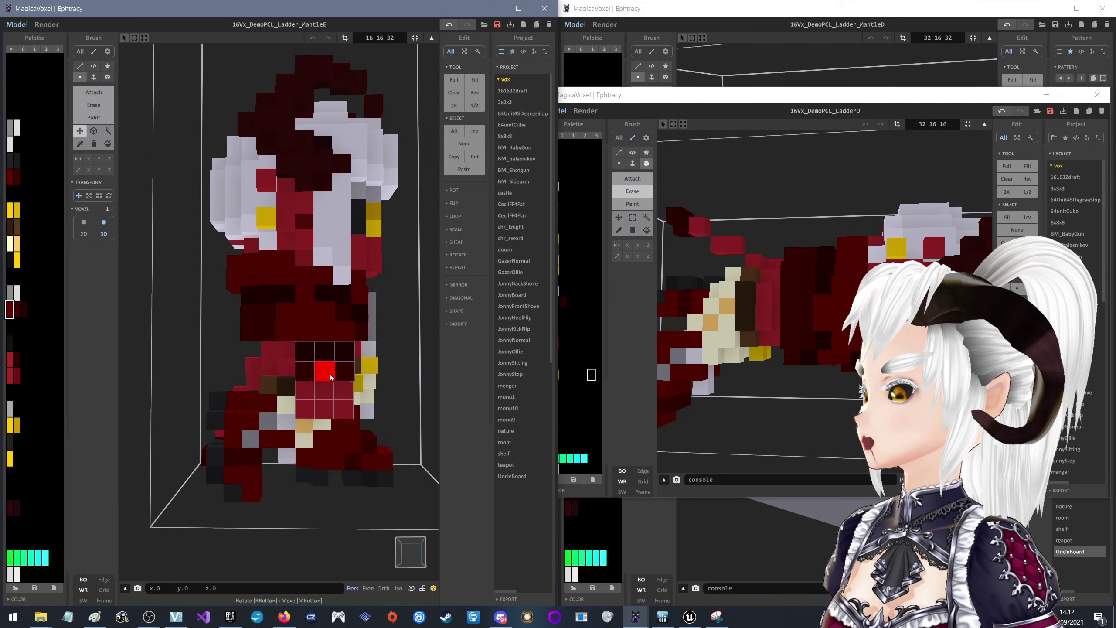
left_click_drag(331, 377, 329, 428)
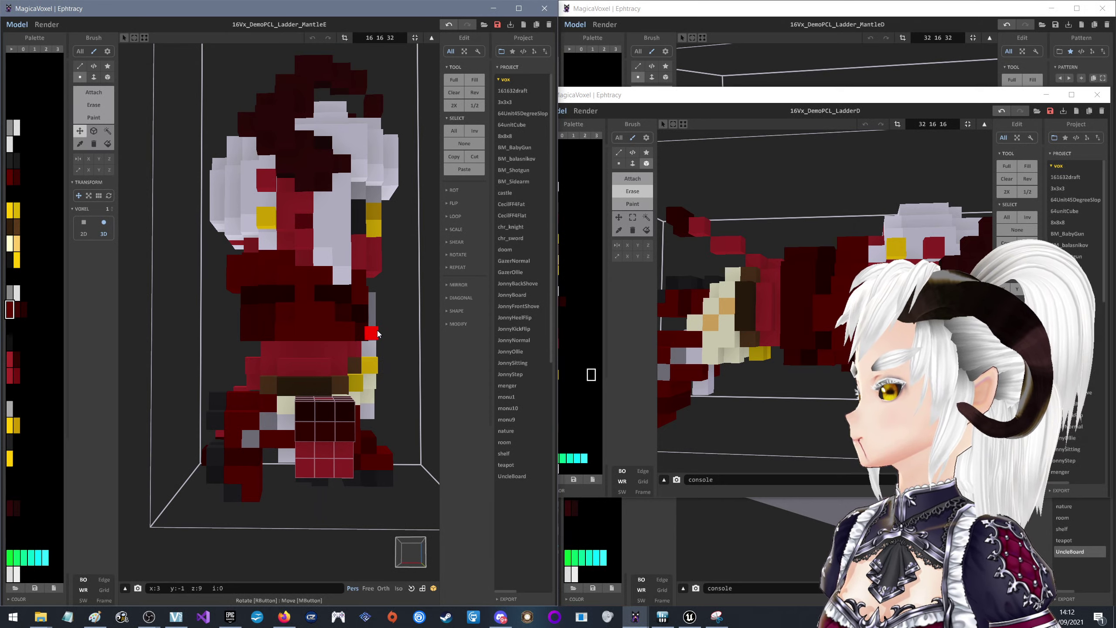
right_click_drag(377, 333, 368, 310)
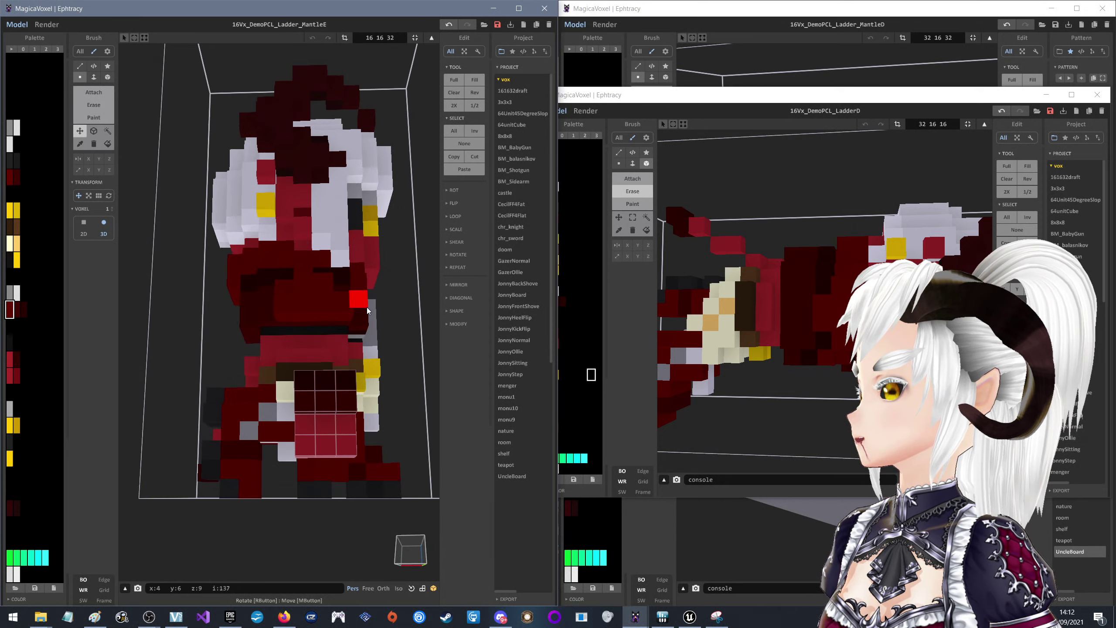
Return to Attach, clear the selection, and view the model from above
left_click(94, 92)
key("ctrl+d")
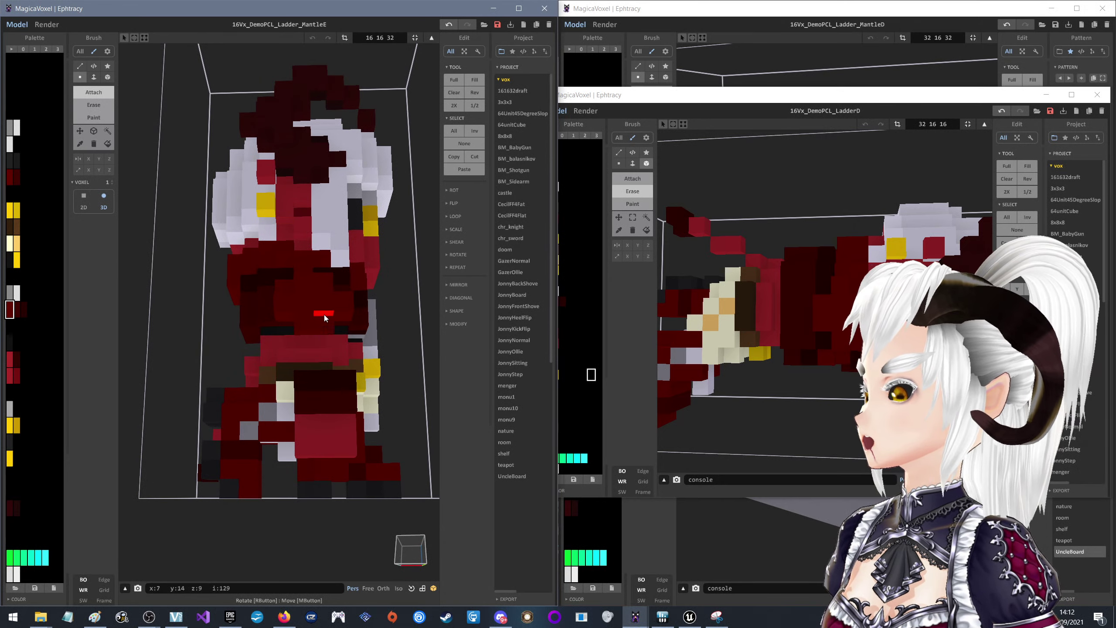
right_click_drag(299, 304, 413, 295)
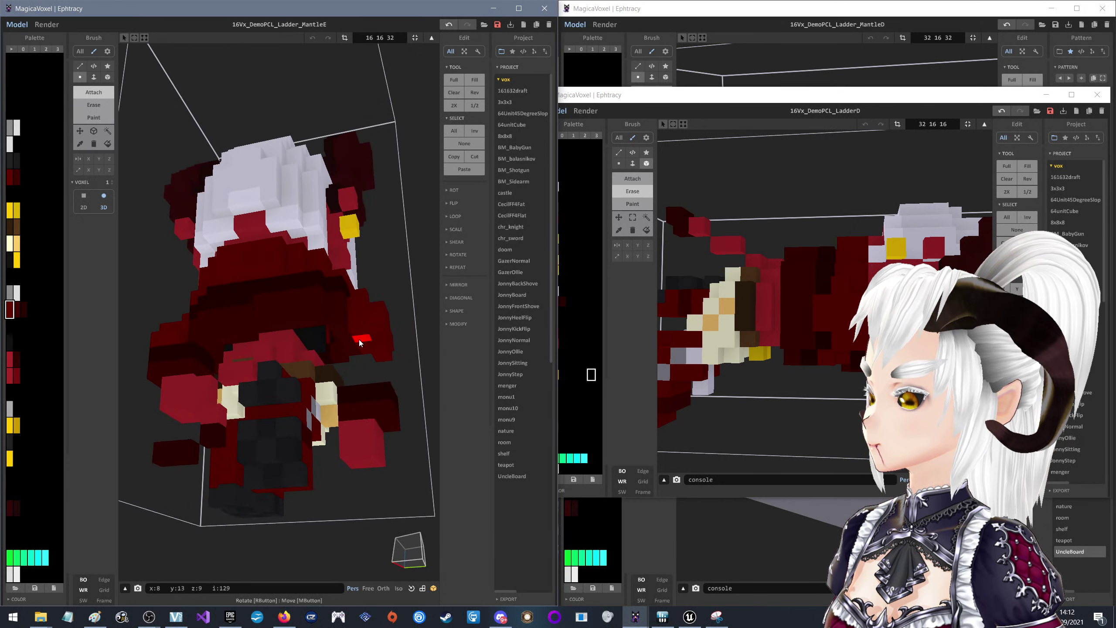
mouse_move(367, 350)
right_mouse_down()
mouse_move(218, 332)
mouse_move(308, 345)
right_mouse_up()
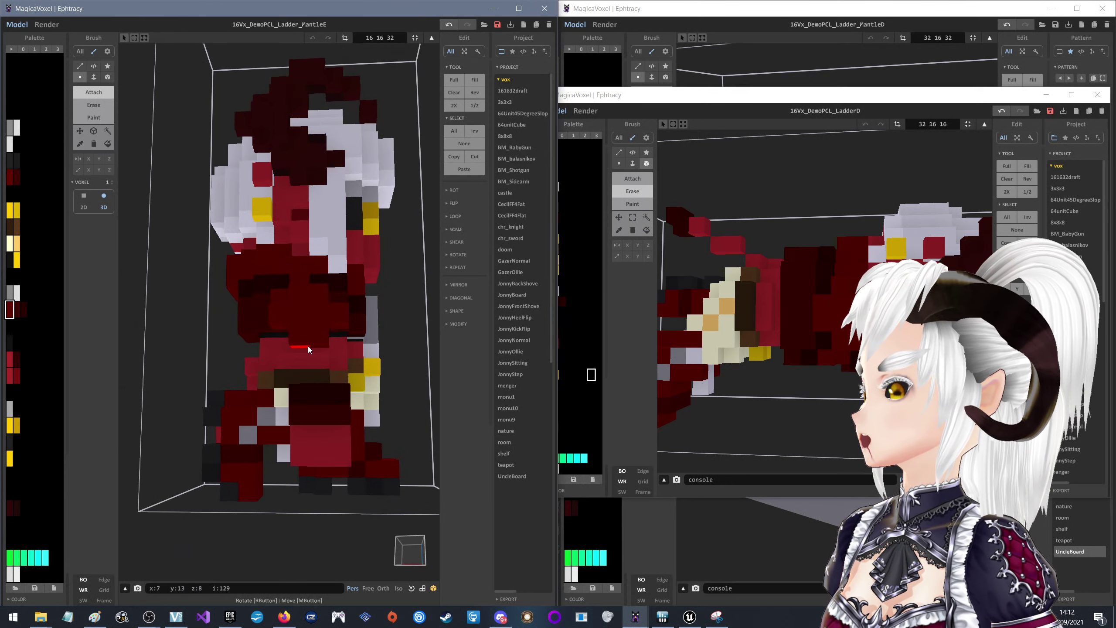
mouse_move(314, 389)
right_mouse_down()
mouse_move(310, 346)
mouse_move(322, 348)
right_mouse_up()
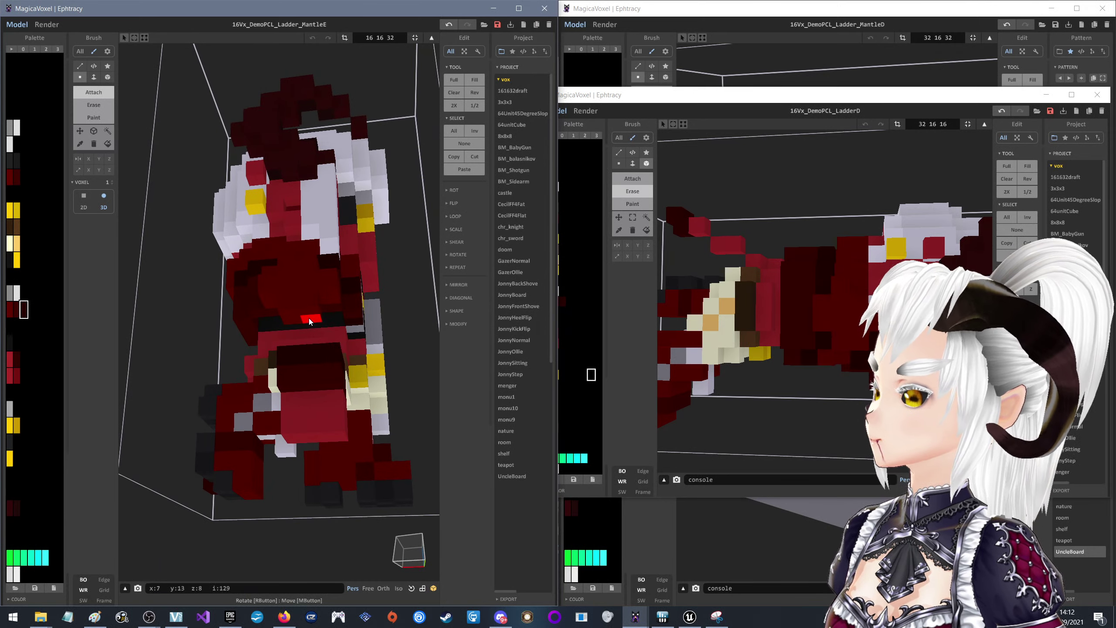
right_click_drag(310, 311, 255, 316)
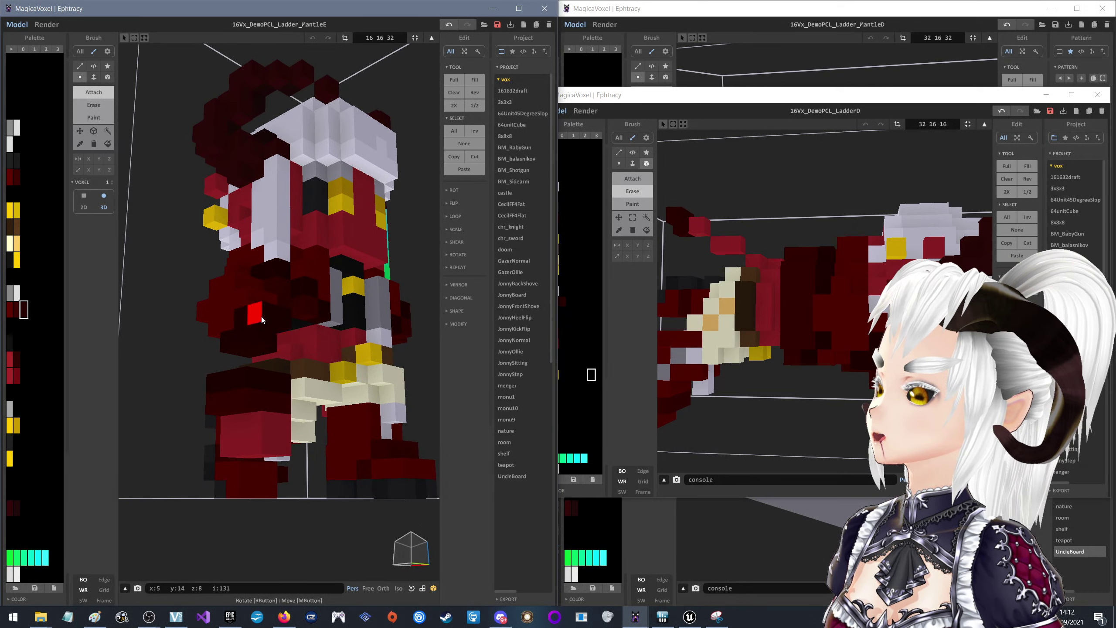
Erase the dark-red voxels covering the front belt and inspect the result
right_click_drag(261, 319, 171, 106)
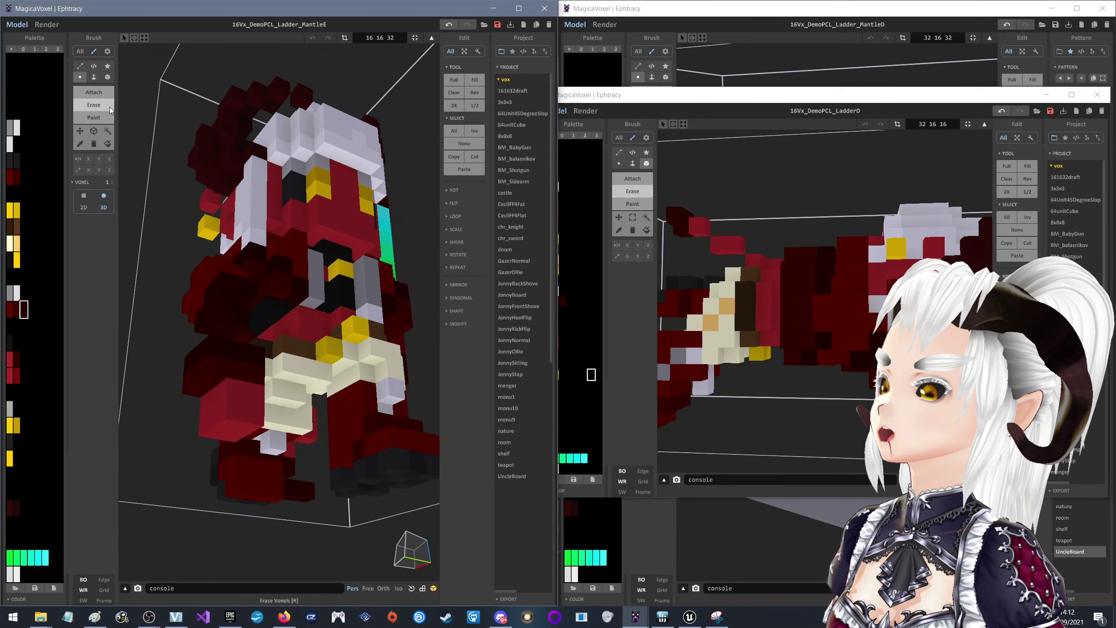
right_click_drag(250, 321, 318, 350)
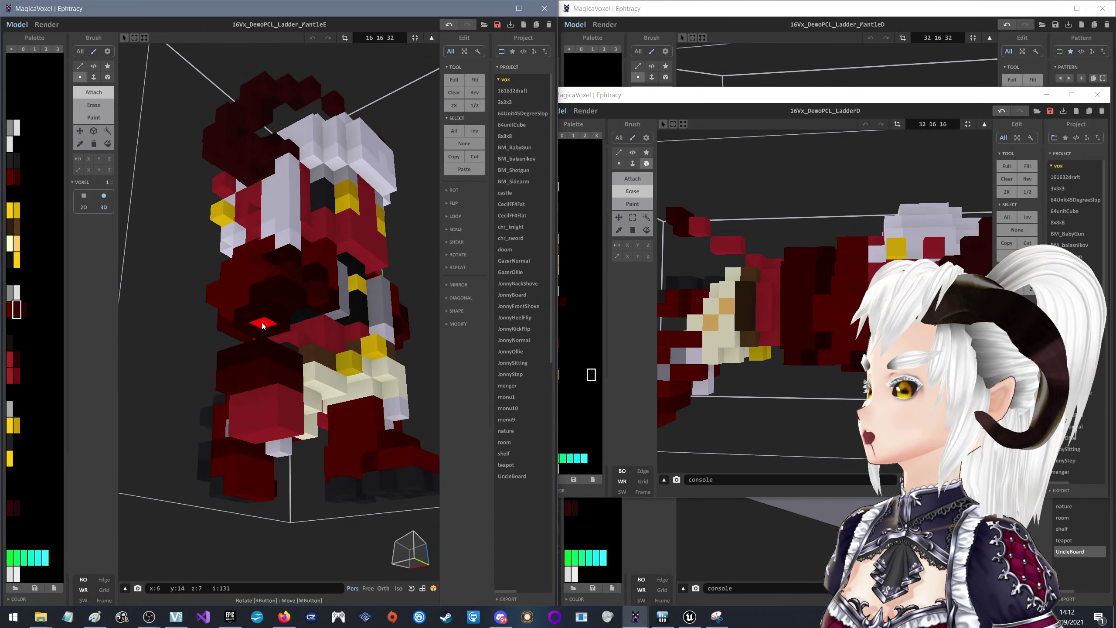
right_click_drag(266, 324, 235, 311)
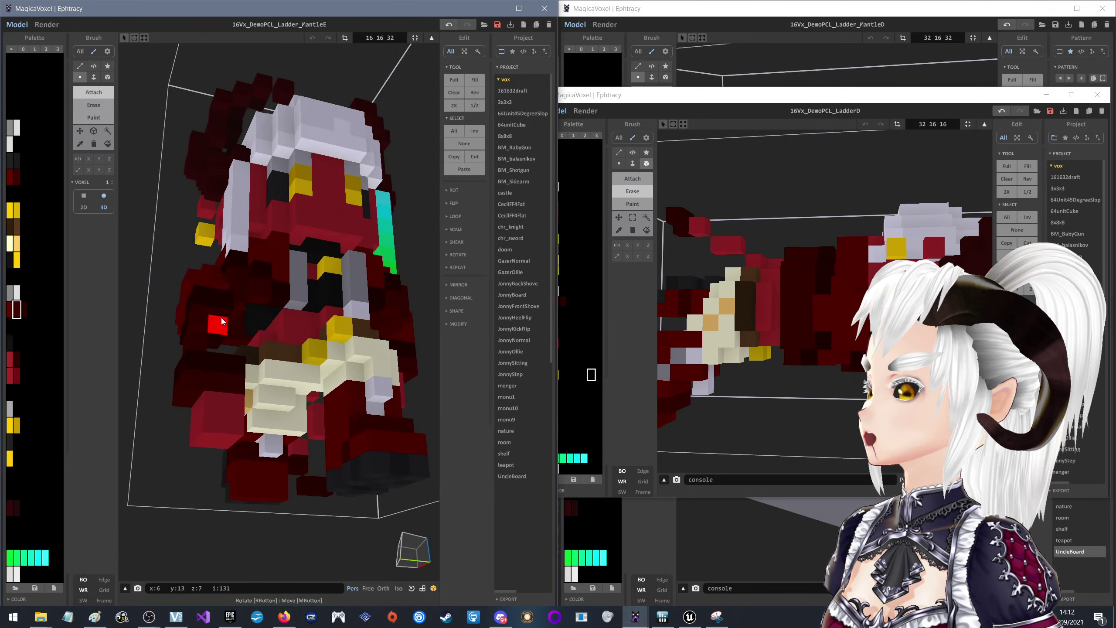
right_click_drag(233, 320, 332, 339)
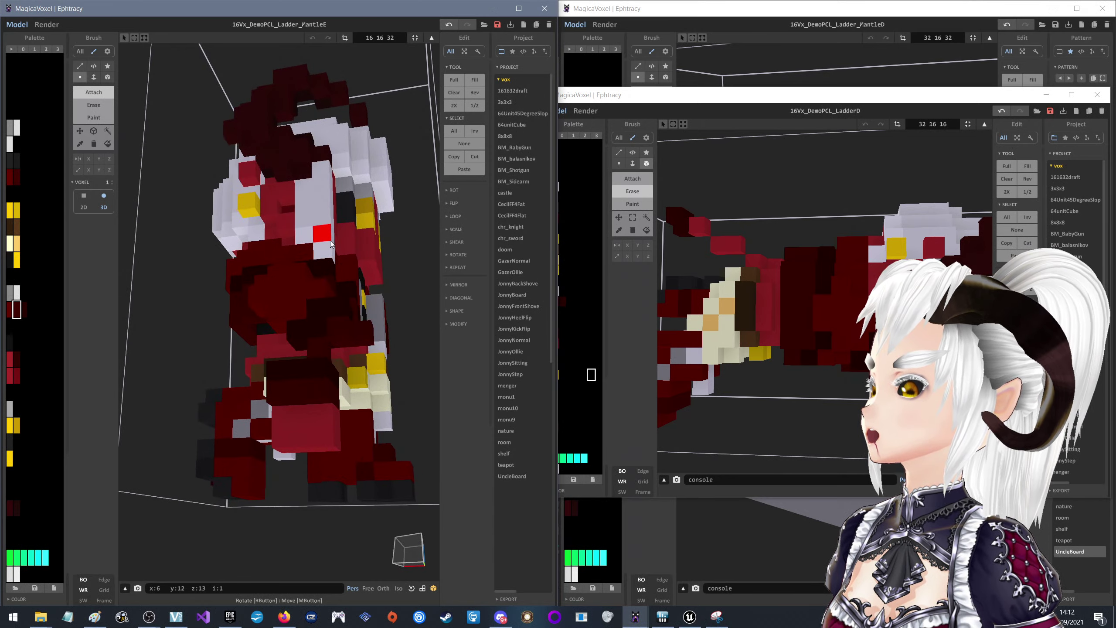
mouse_move(331, 244)
right_mouse_down()
mouse_move(237, 234)
mouse_move(192, 129)
right_mouse_up()
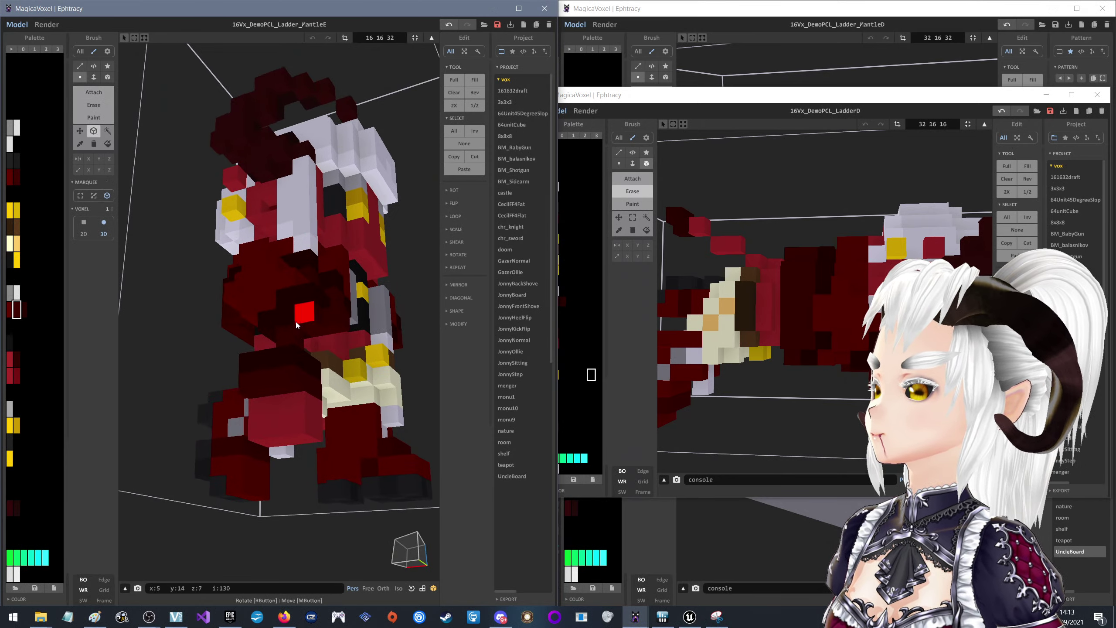
left_click_drag(295, 375, 246, 364)
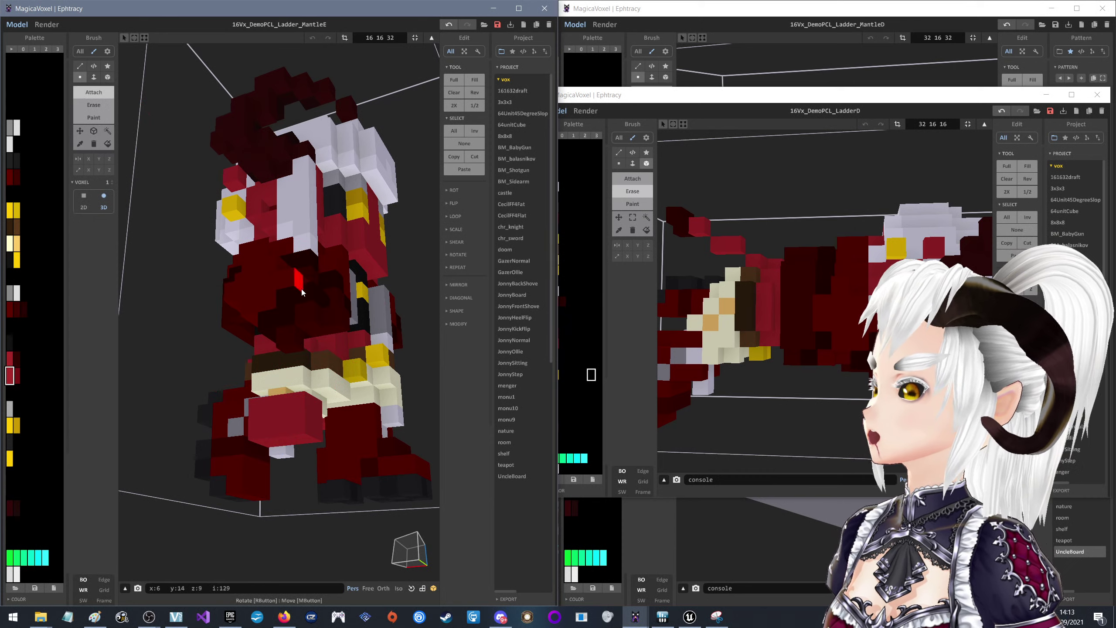
right_click_drag(307, 332, 173, 337)
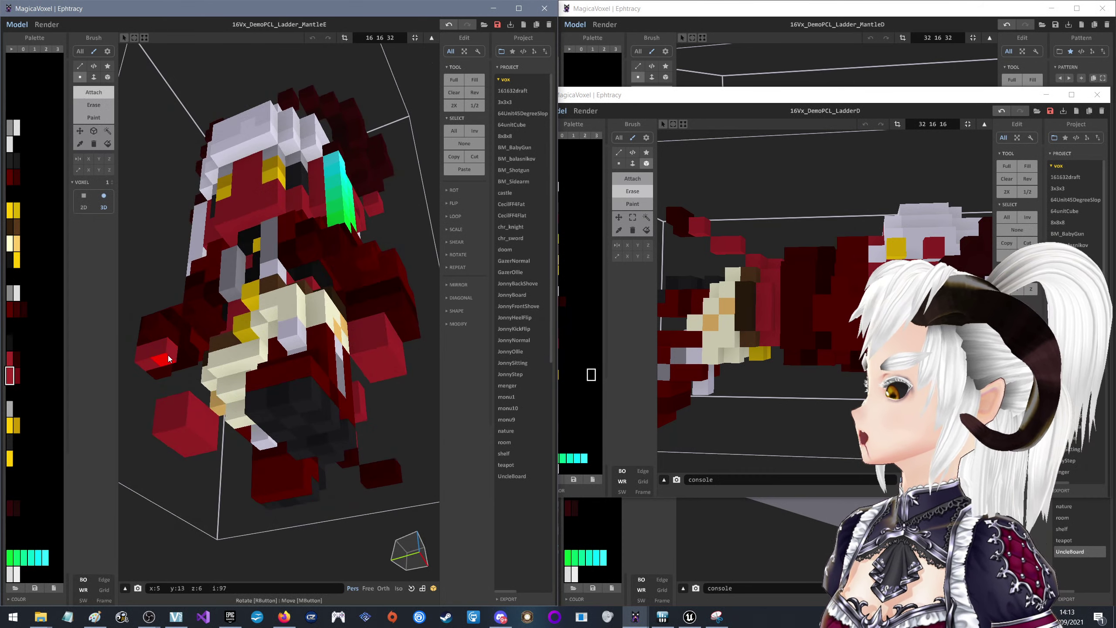
mouse_move(153, 357)
right_mouse_down()
mouse_move(359, 356)
mouse_move(255, 347)
mouse_move(185, 374)
right_mouse_up()
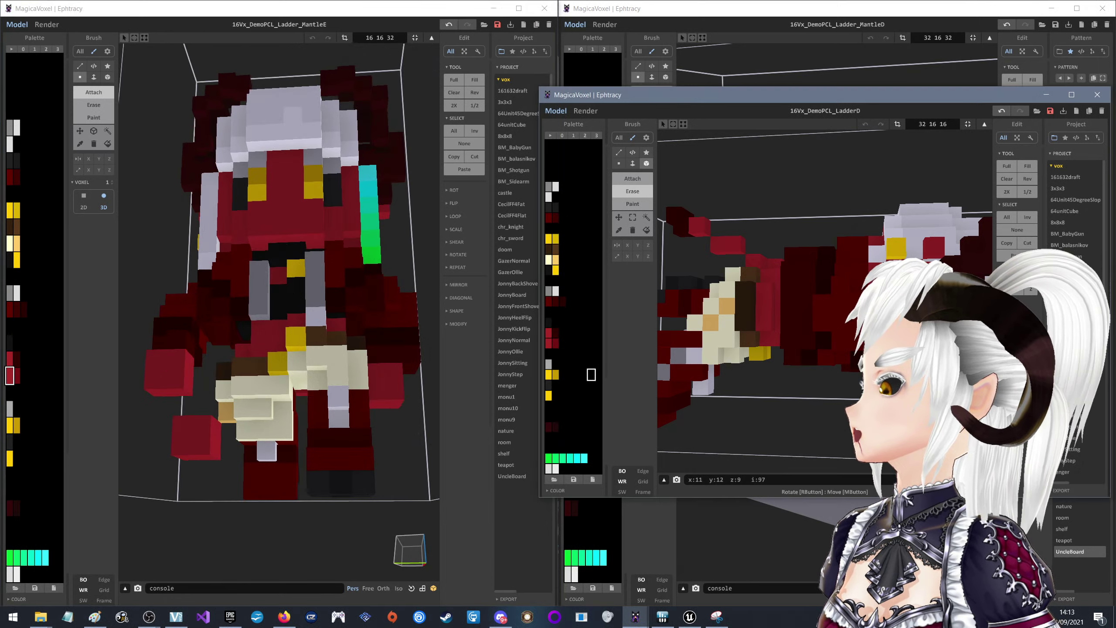
Orbit around MantleE and undo the stray voxel near its left hand with Ctrl+Z
right_click_drag(835, 286, 804, 291)
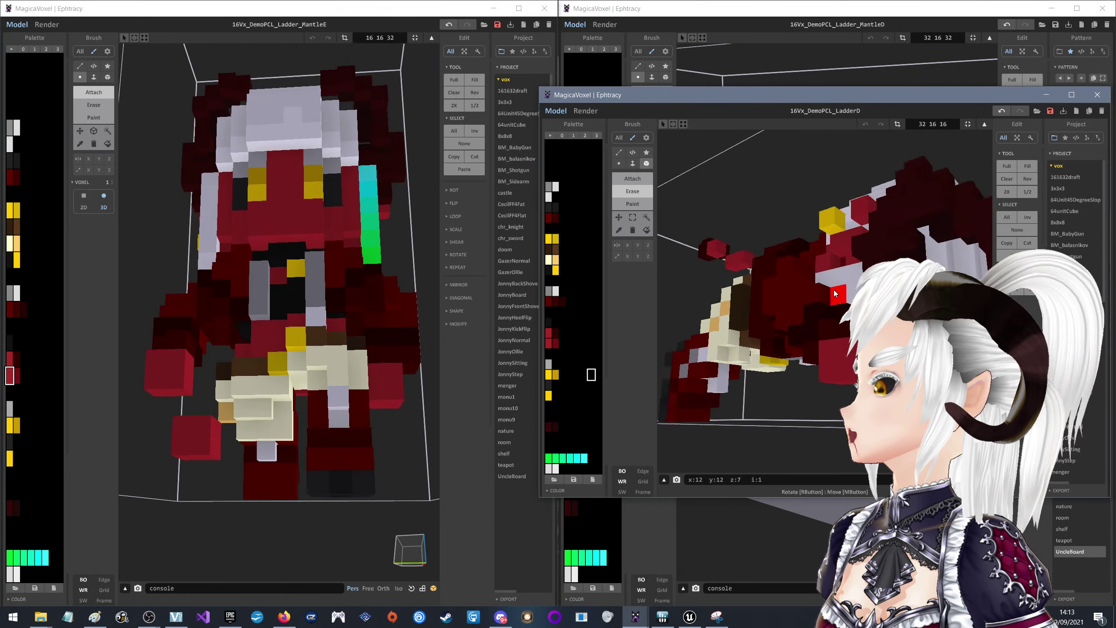
left_click(193, 363)
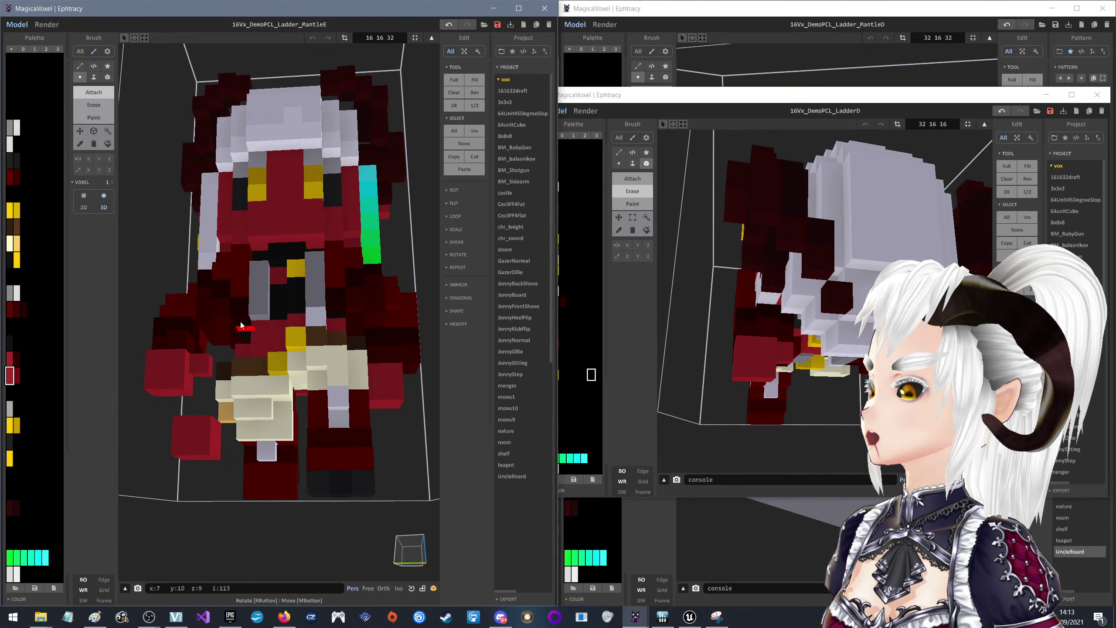
mouse_move(241, 325)
right_mouse_down()
mouse_move(195, 266)
mouse_move(215, 247)
mouse_move(199, 258)
mouse_move(259, 314)
mouse_move(294, 309)
mouse_move(257, 302)
mouse_move(276, 321)
mouse_move(198, 308)
right_mouse_up()
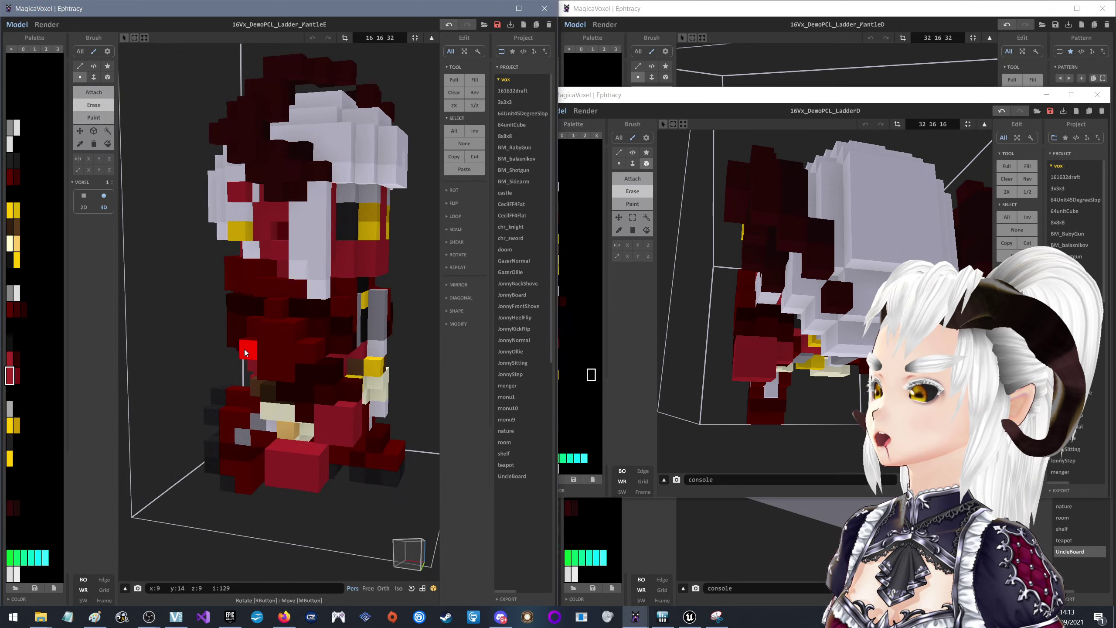
right_click_drag(286, 313, 187, 296)
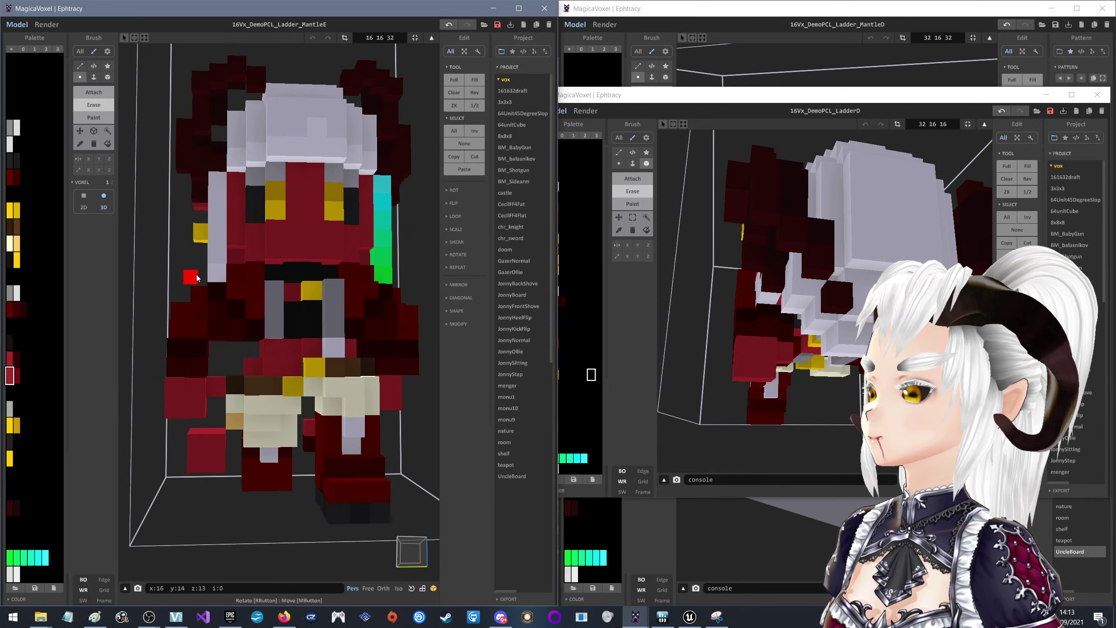
right_click_drag(196, 275, 318, 357)
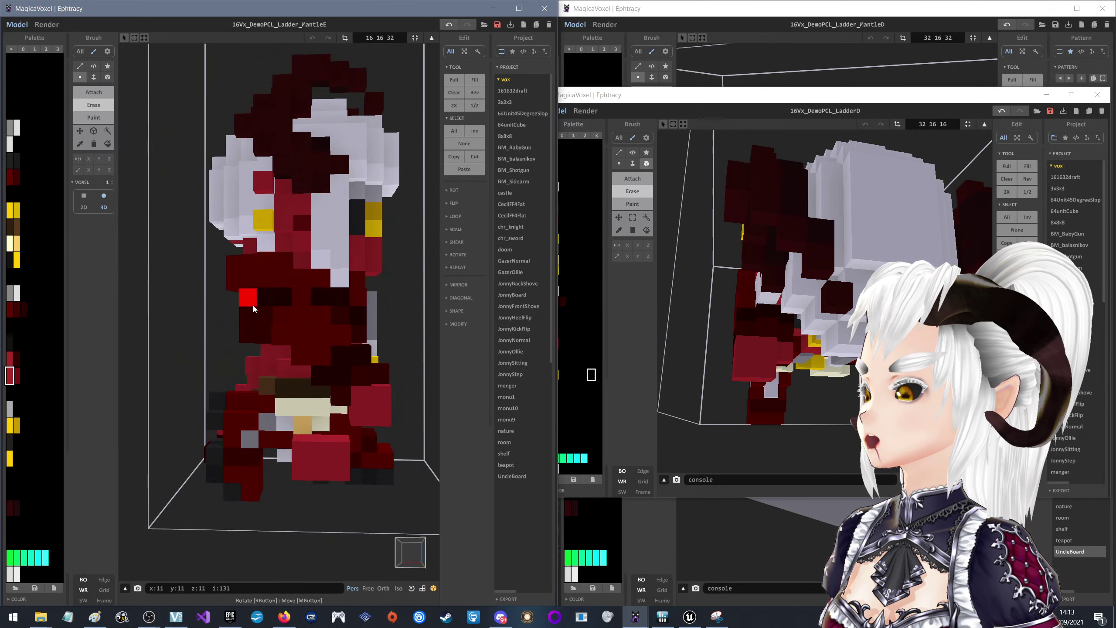
right_click_drag(337, 292, 178, 287)
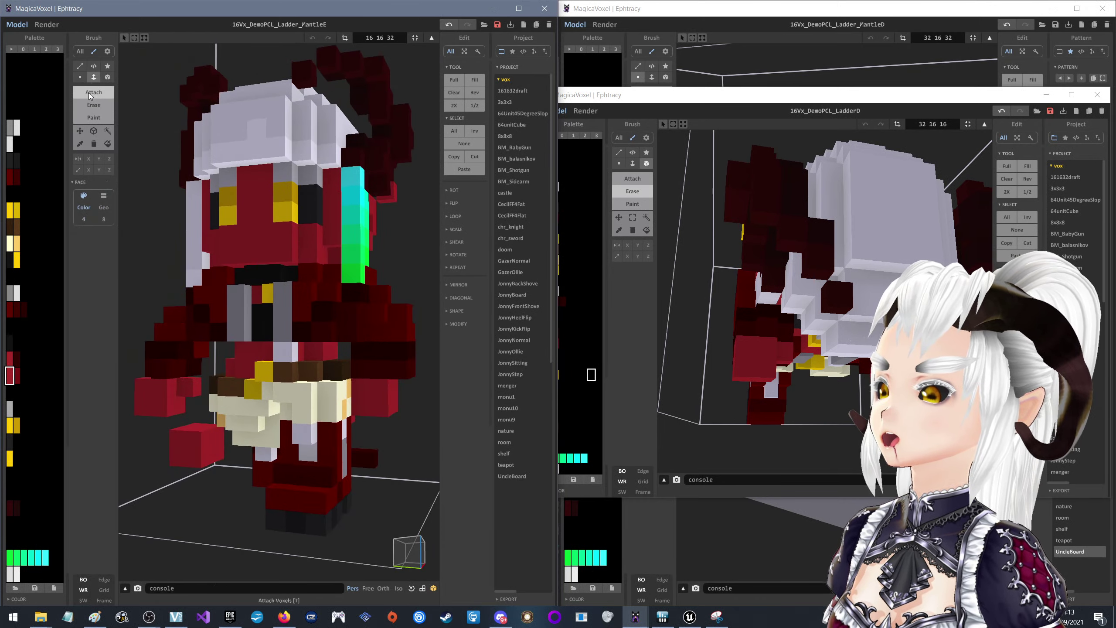
right_click_drag(193, 243, 220, 240)
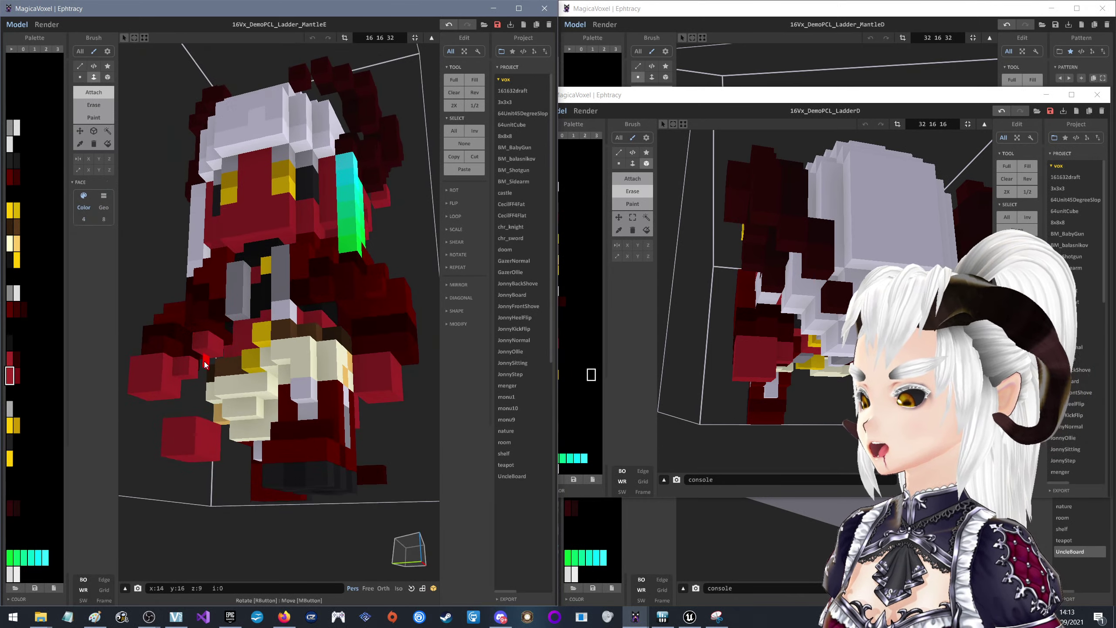
key("ctrl+z")
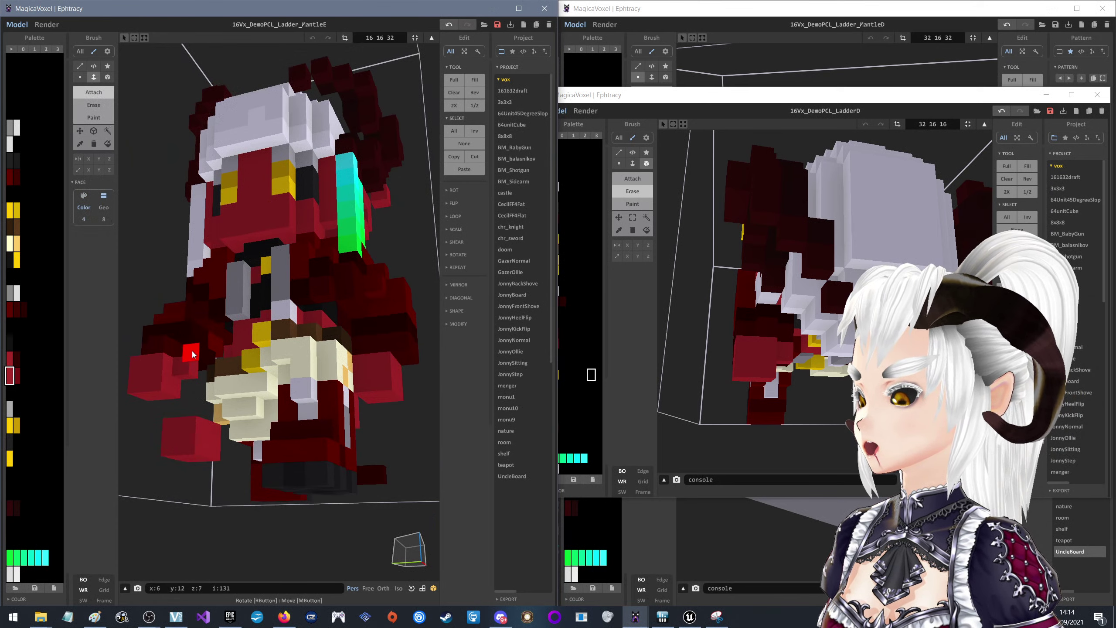
mouse_move(192, 316)
right_mouse_down()
mouse_move(253, 339)
mouse_move(315, 298)
mouse_move(274, 303)
mouse_move(273, 326)
right_mouse_up()
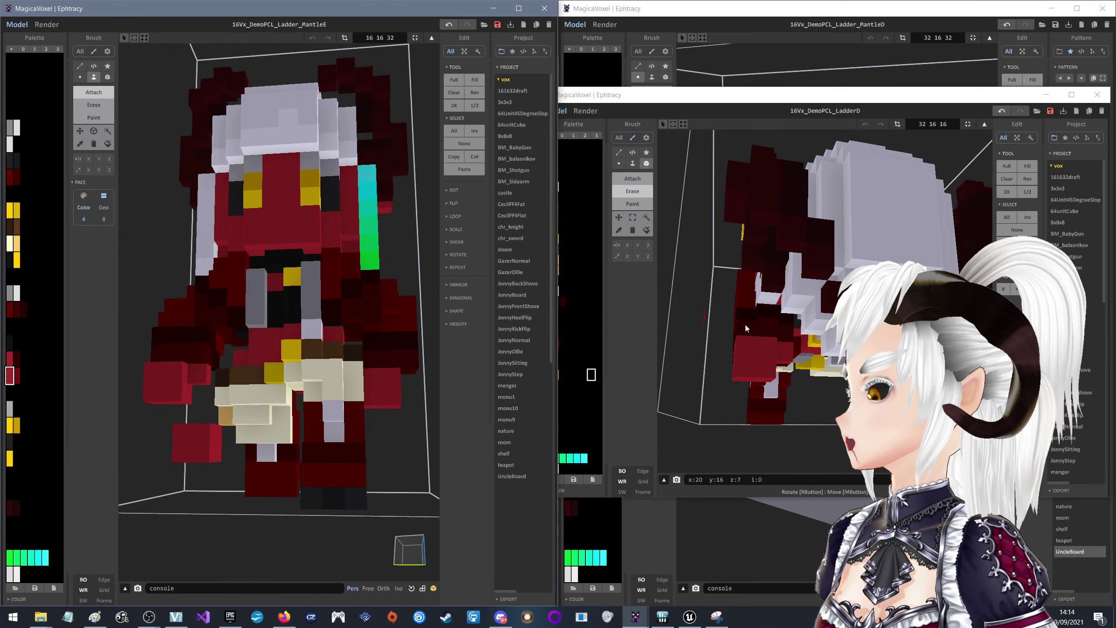
Orbit the LadderD and MantleE models alternately to compare them from side and top
left_click(840, 293)
right_click_drag(840, 293, 808, 297)
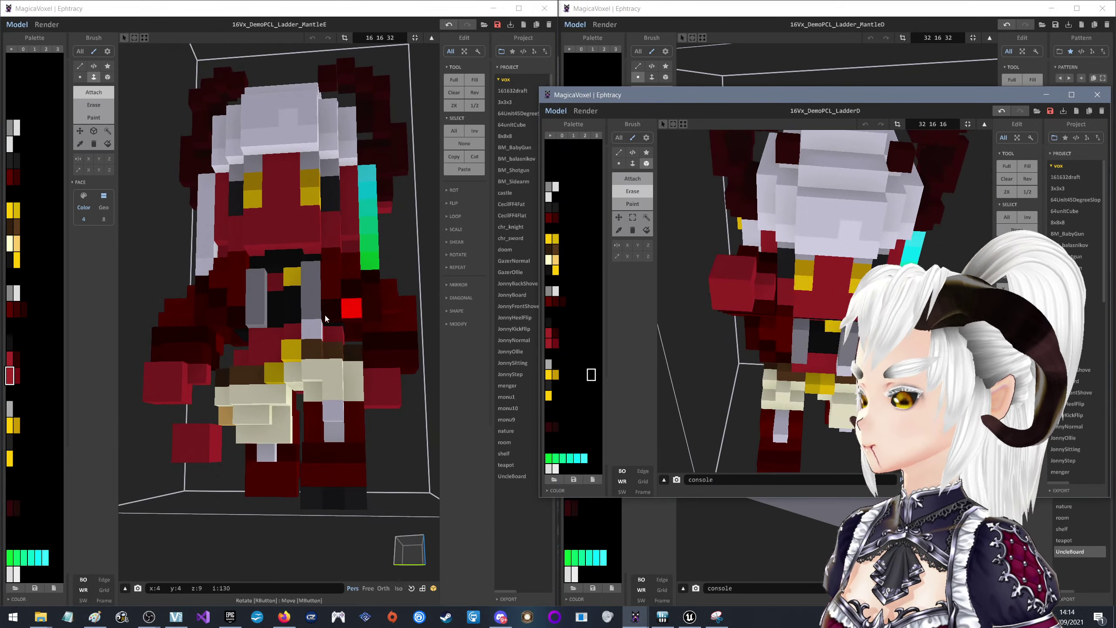
left_click(219, 303)
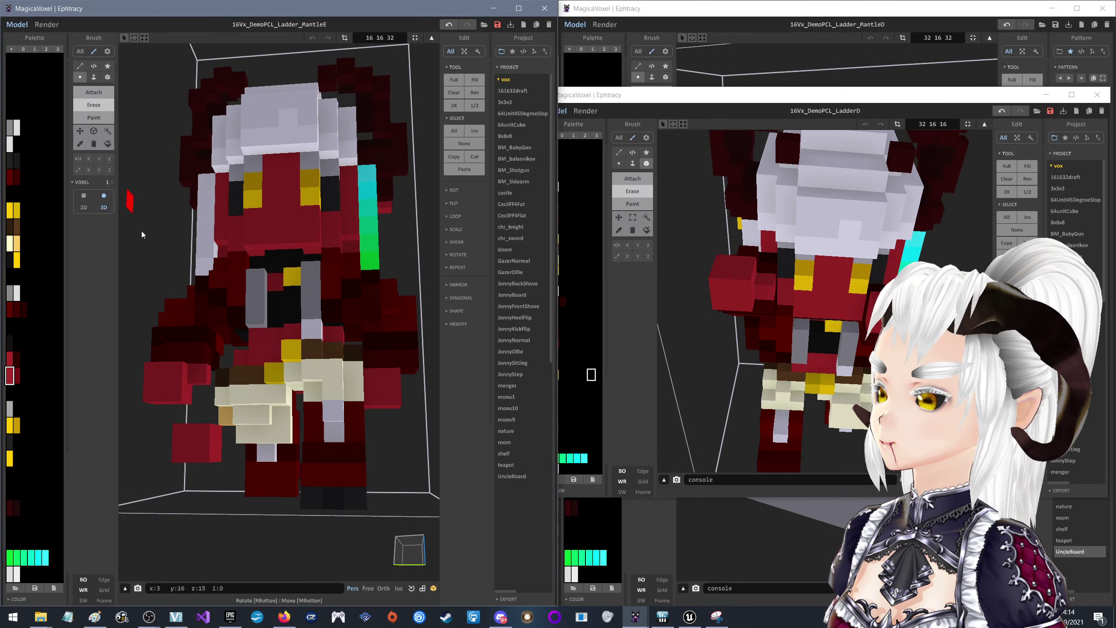
right_click_drag(195, 354, 220, 299)
left_click(785, 331)
right_click_drag(785, 332, 732, 286)
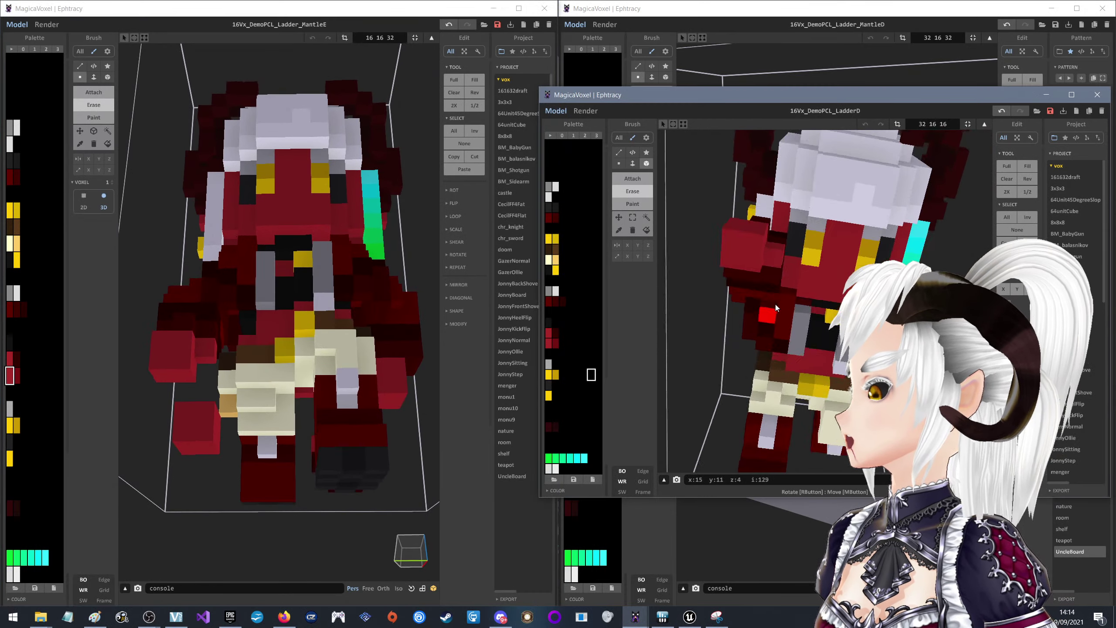
left_click(212, 220)
mouse_move(212, 219)
right_mouse_down()
mouse_move(430, 302)
mouse_move(361, 306)
right_mouse_up()
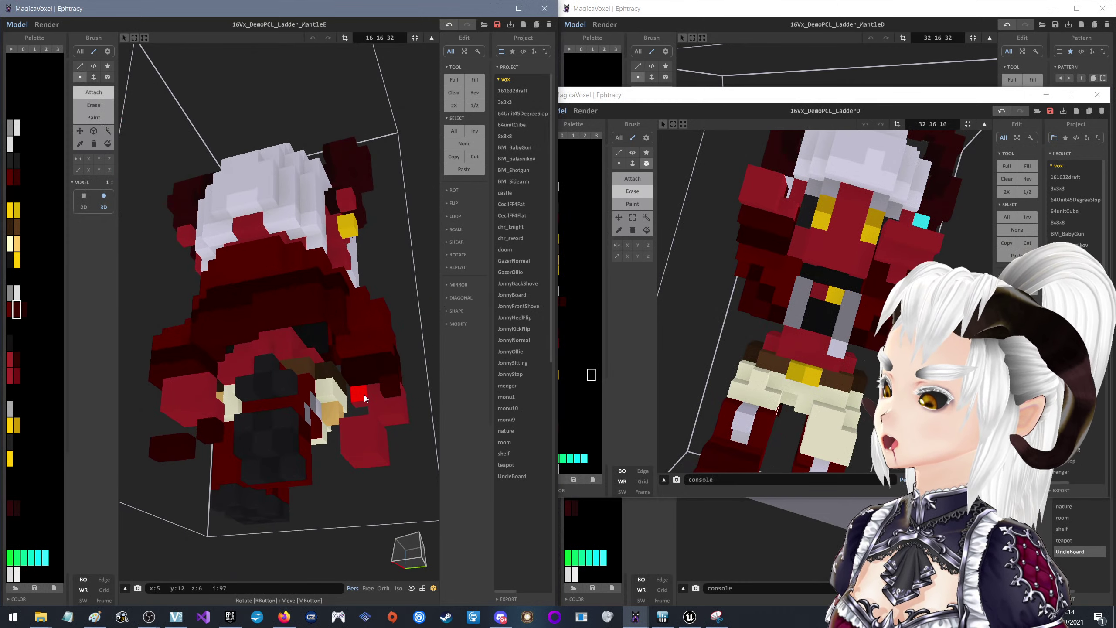
right_click_drag(378, 389, 258, 352)
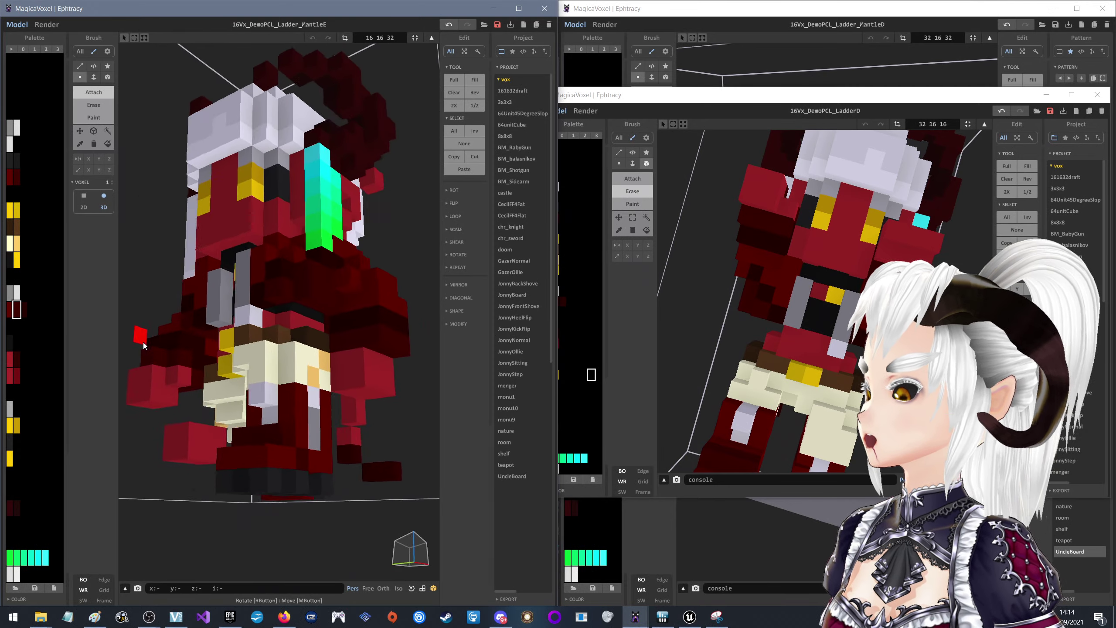
mouse_move(300, 249)
right_mouse_down()
mouse_move(287, 262)
mouse_move(345, 267)
mouse_move(256, 268)
mouse_move(277, 270)
right_mouse_up()
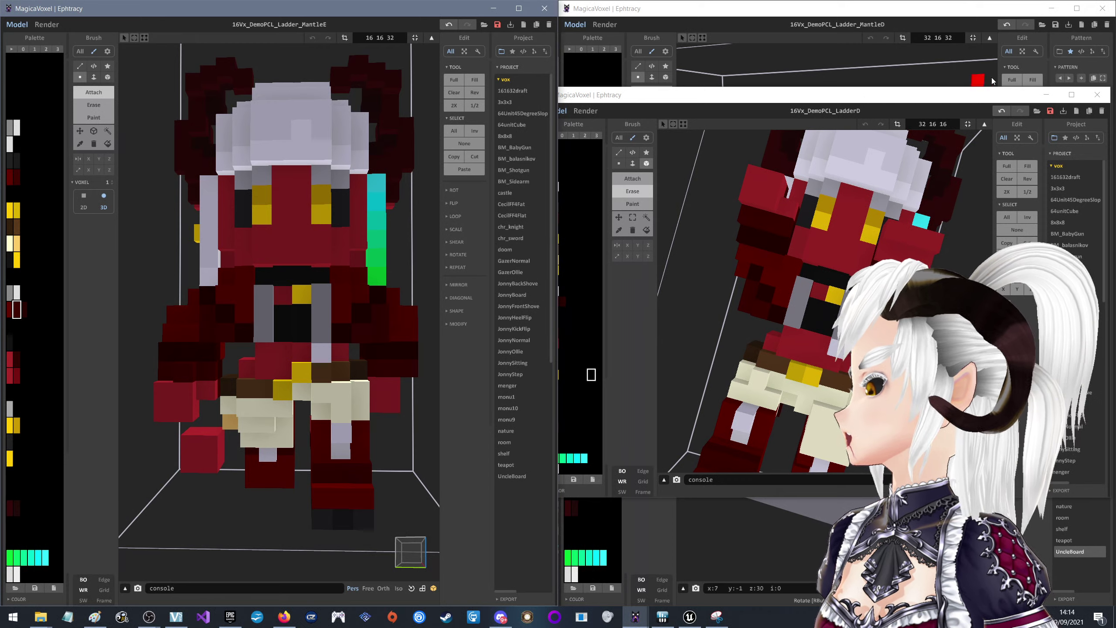
Close the LadderD reference window without saving its changes
left_click(1098, 100)
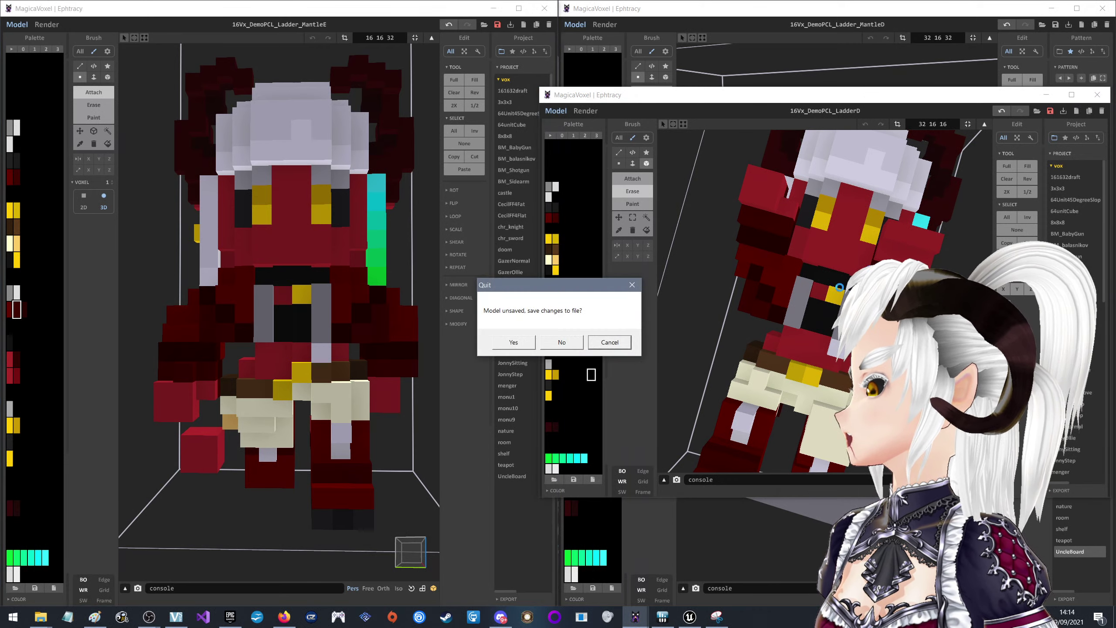
left_click(555, 343)
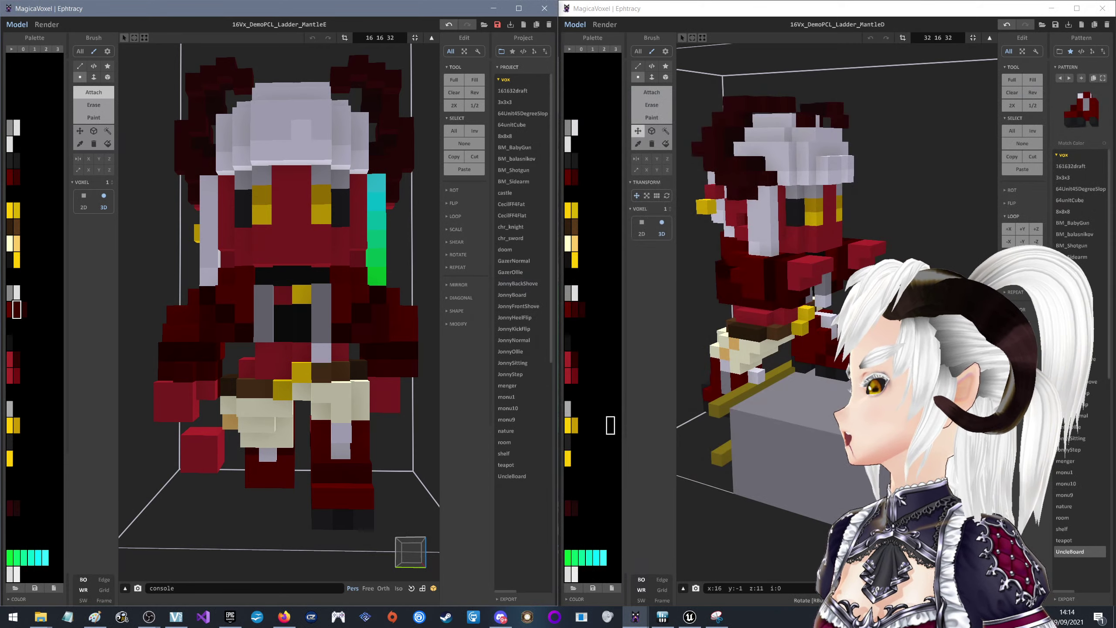
right_click_drag(854, 274, 725, 277)
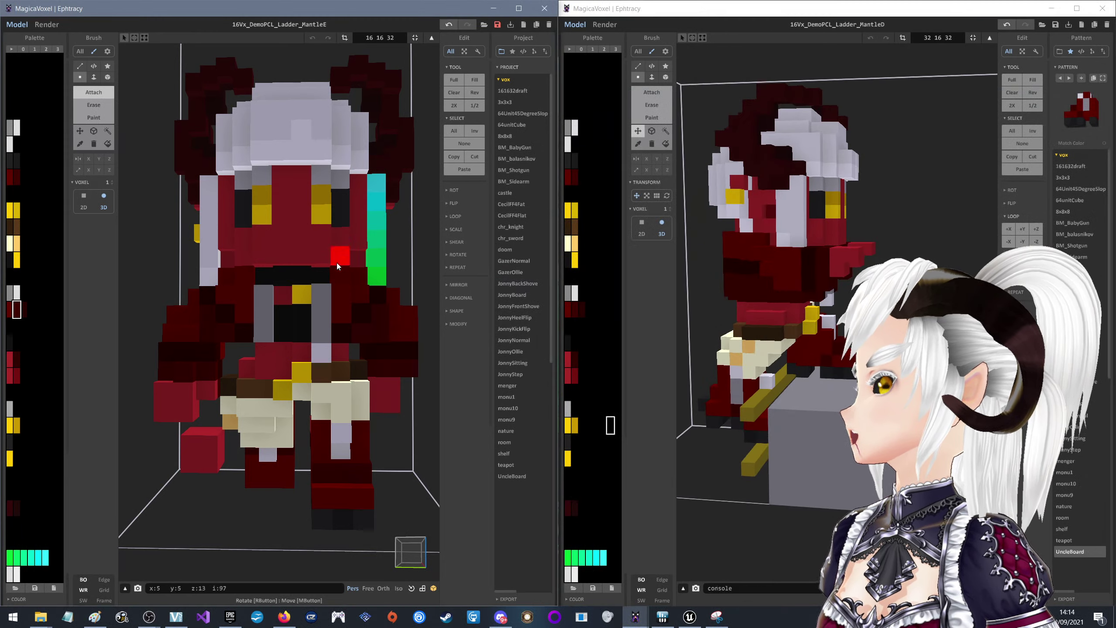
right_click_drag(337, 266, 562, 272)
right_click_drag(781, 270, 840, 290)
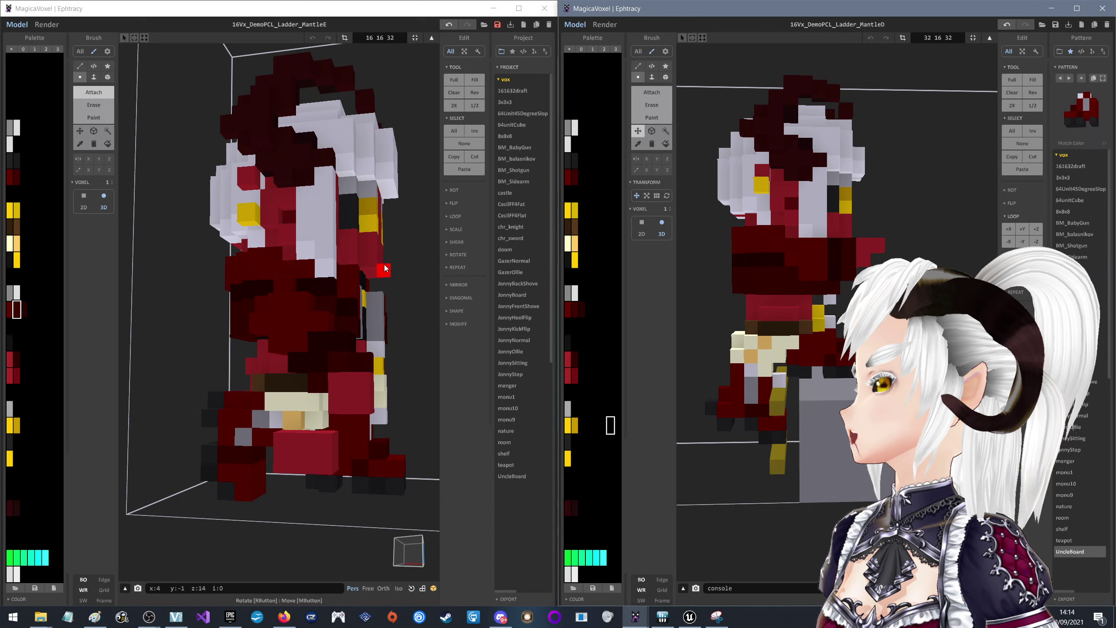
Undo the stray voxel beside the MantleE character's lower hand
right_click_drag(246, 246, 300, 249)
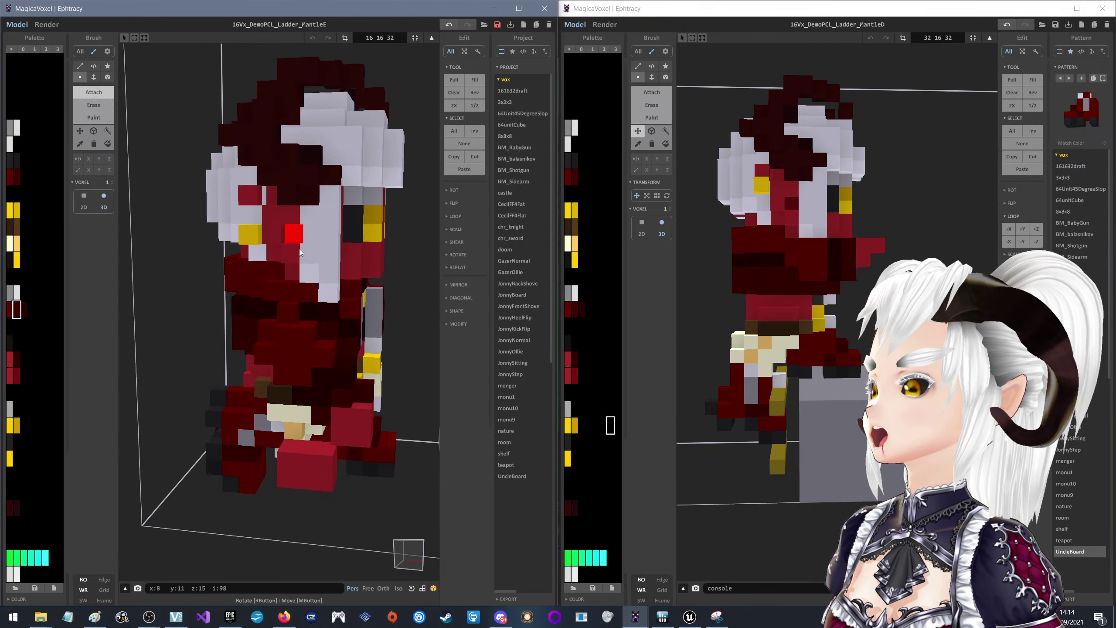
right_click_drag(334, 479, 219, 459)
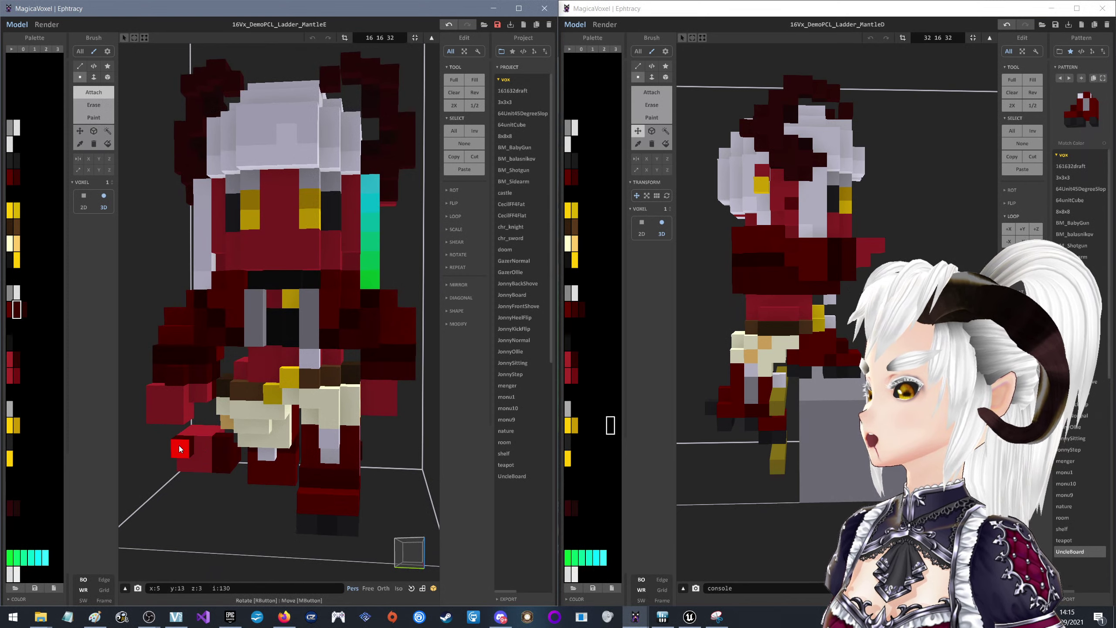
key("ctrl+z")
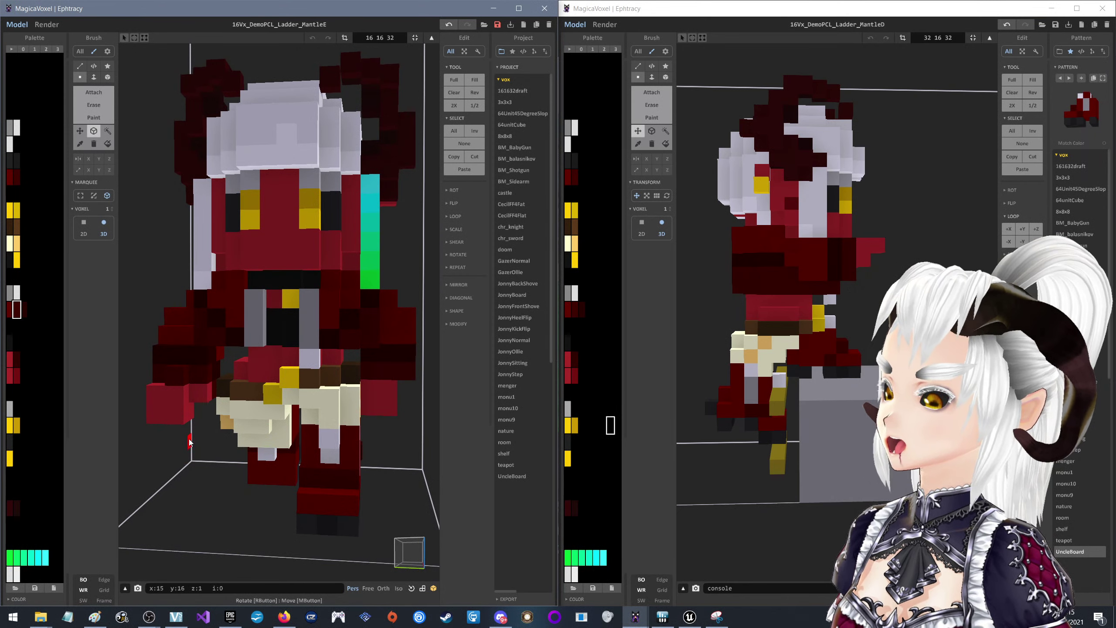
right_click_drag(189, 444, 263, 265)
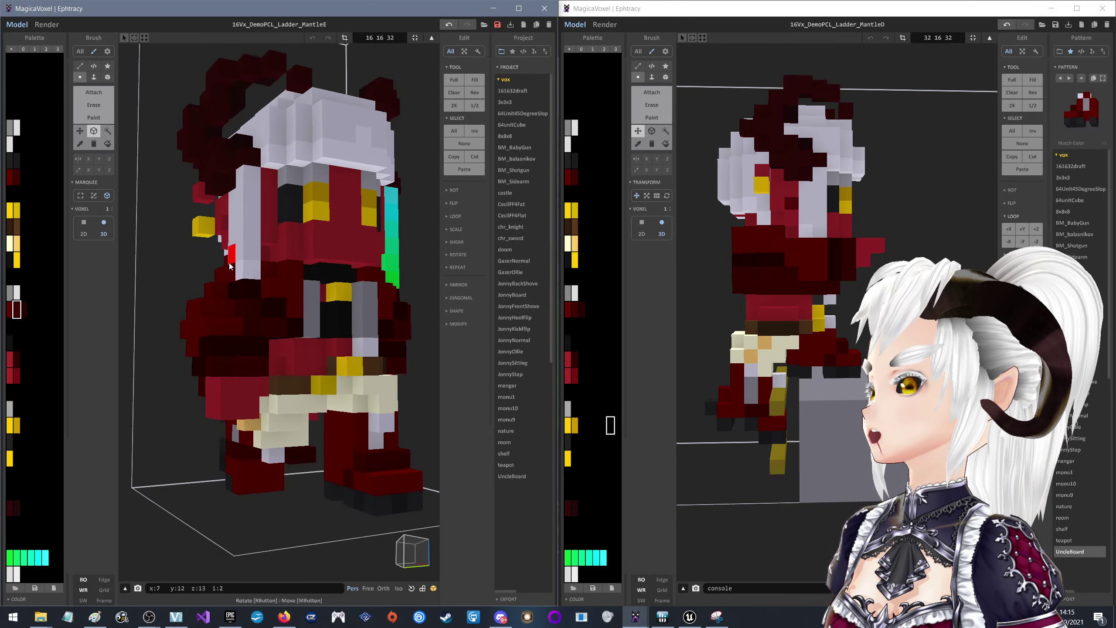
right_click_drag(880, 242, 729, 299)
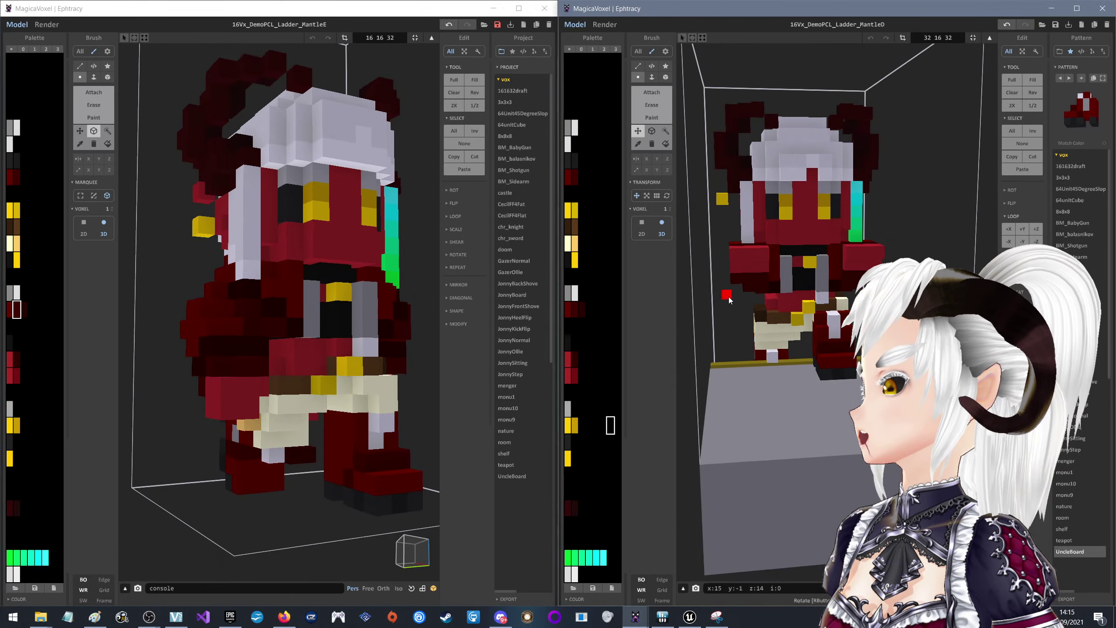
mouse_move(352, 283)
right_mouse_down()
mouse_move(214, 302)
mouse_move(172, 281)
mouse_move(210, 389)
right_mouse_up()
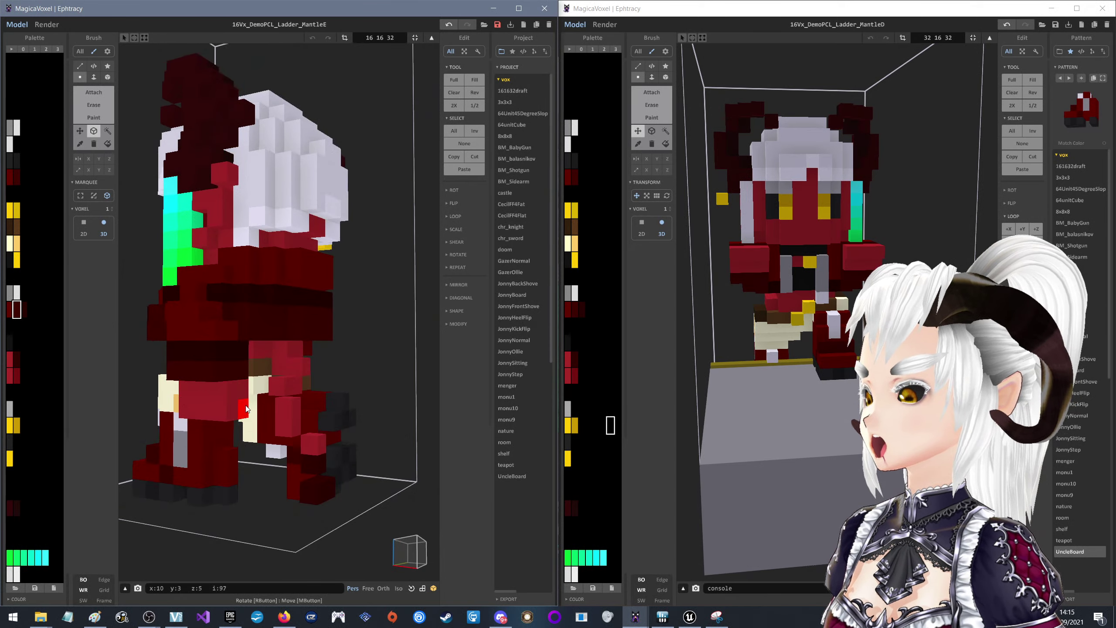
Marquee-select the block around the arm and switch back to Attach
left_click_drag(246, 409, 195, 372)
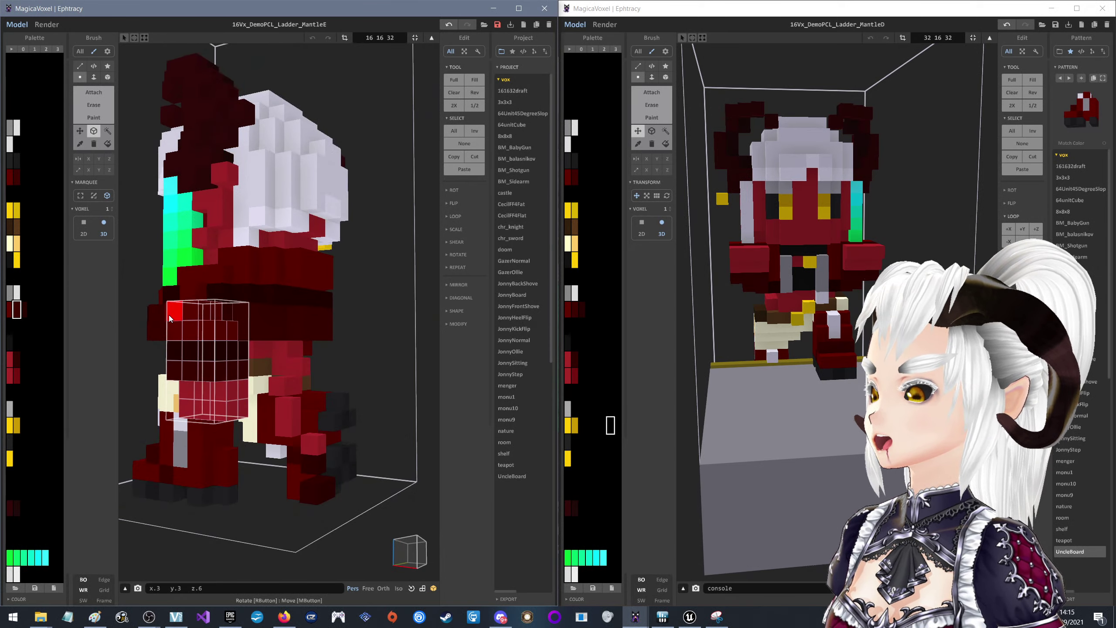
mouse_move(172, 330)
right_mouse_down()
mouse_move(306, 315)
mouse_move(283, 300)
mouse_move(171, 302)
mouse_move(314, 302)
mouse_move(246, 288)
mouse_move(395, 302)
mouse_move(315, 302)
mouse_move(358, 286)
mouse_move(216, 290)
mouse_move(239, 306)
right_mouse_up()
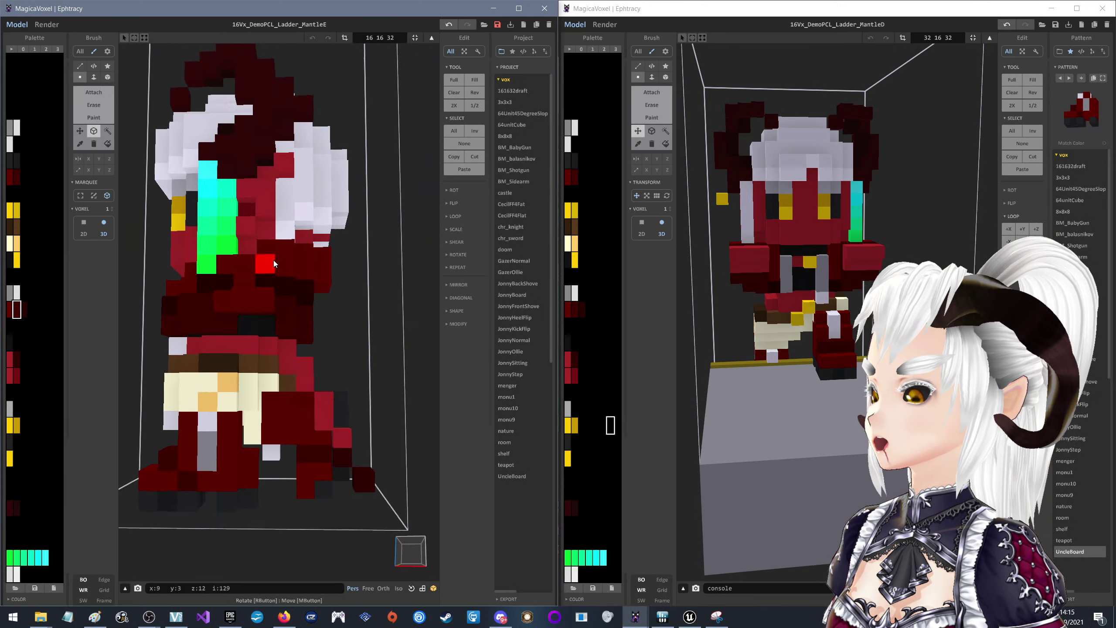
left_click(97, 96)
mouse_move(176, 285)
right_mouse_down()
mouse_move(189, 323)
mouse_move(252, 359)
mouse_move(208, 293)
mouse_move(320, 337)
mouse_move(368, 337)
mouse_move(245, 319)
mouse_move(391, 334)
mouse_move(350, 320)
mouse_move(397, 321)
mouse_move(260, 301)
mouse_move(228, 318)
mouse_move(253, 307)
mouse_move(272, 318)
mouse_move(223, 314)
mouse_move(253, 305)
mouse_move(234, 343)
mouse_move(172, 318)
mouse_move(337, 314)
mouse_move(334, 303)
mouse_move(356, 312)
mouse_move(415, 293)
mouse_move(364, 317)
mouse_move(357, 334)
mouse_move(370, 345)
mouse_move(289, 342)
right_mouse_up()
right_click_drag(200, 336, 204, 318)
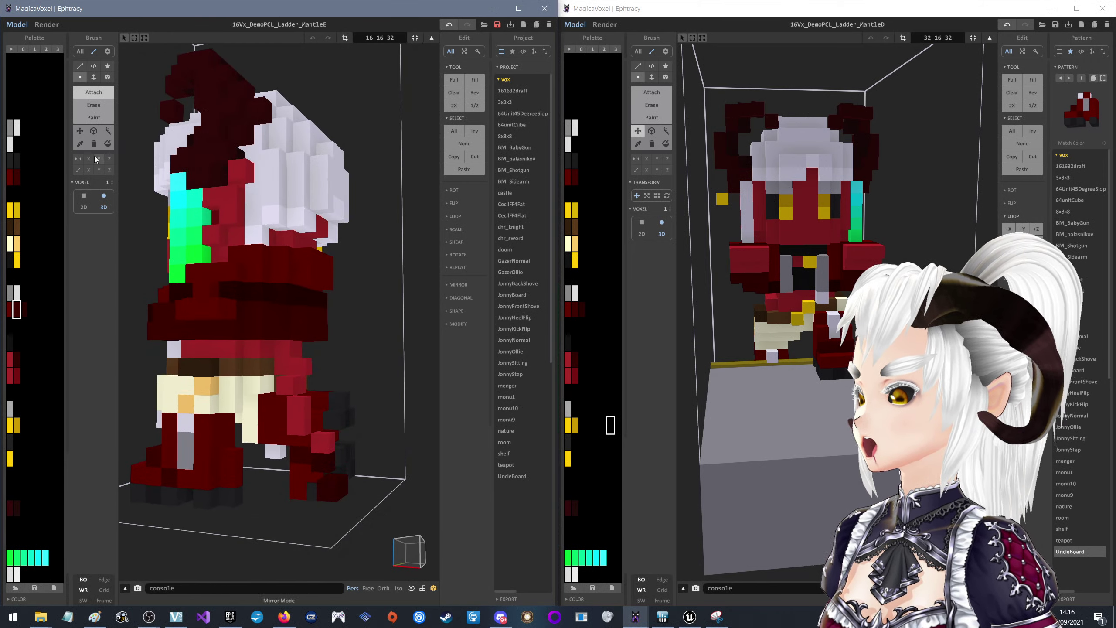
Select the arm block and move it one voxel across and one up
left_click(95, 128)
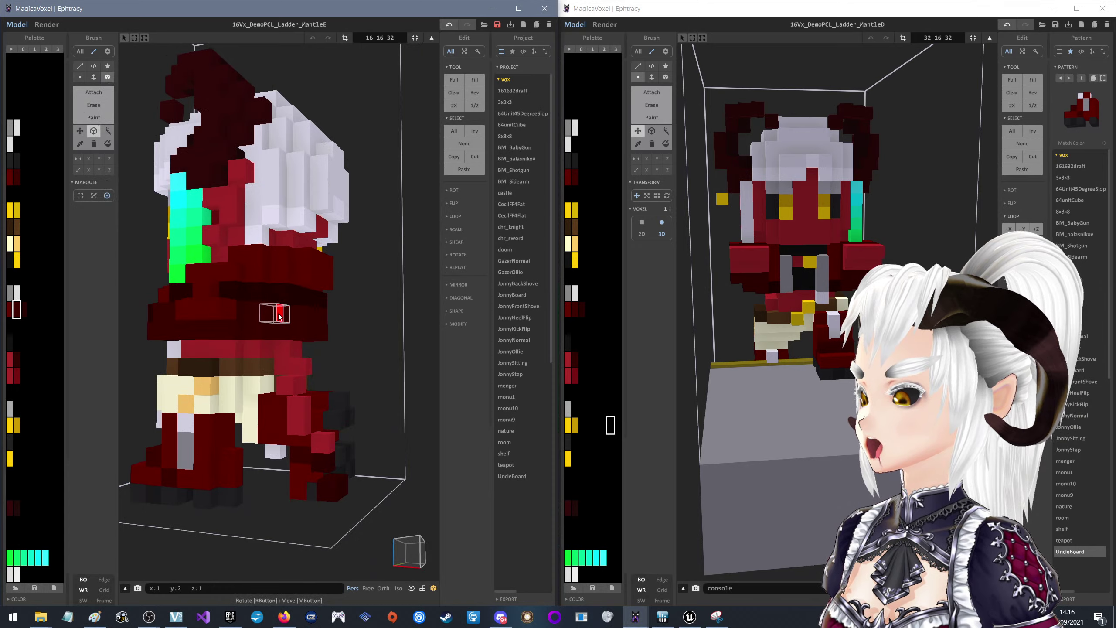
left_click_drag(278, 316, 136, 492)
mouse_move(136, 492)
right_mouse_down()
mouse_move(316, 485)
mouse_move(280, 495)
mouse_move(392, 424)
right_mouse_up()
left_click_drag(388, 416, 433, 418)
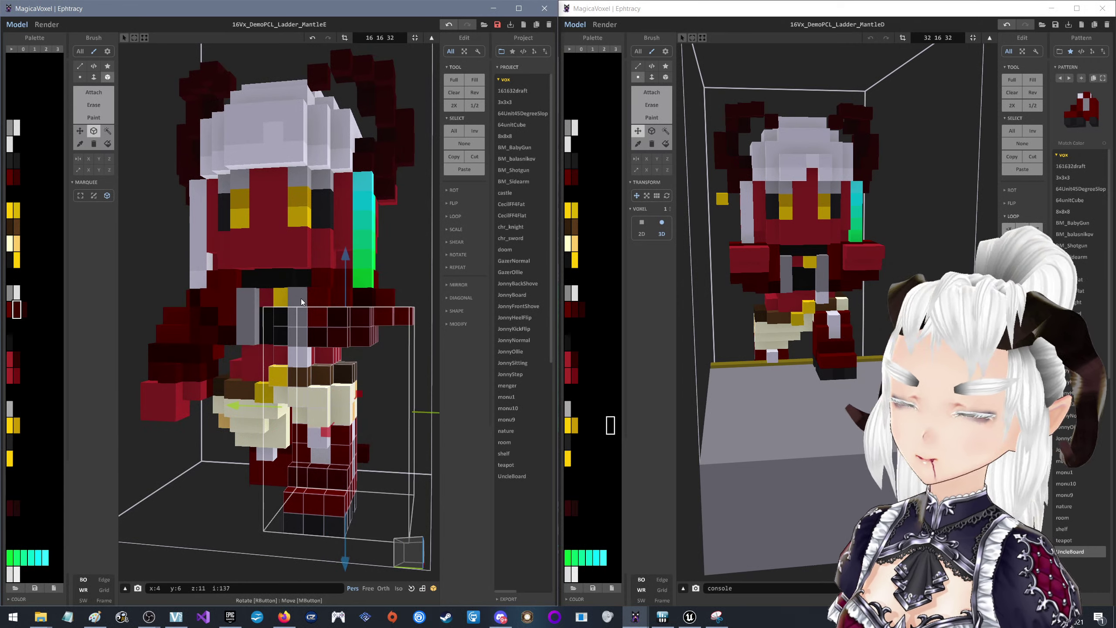
right_click_drag(301, 299, 310, 329)
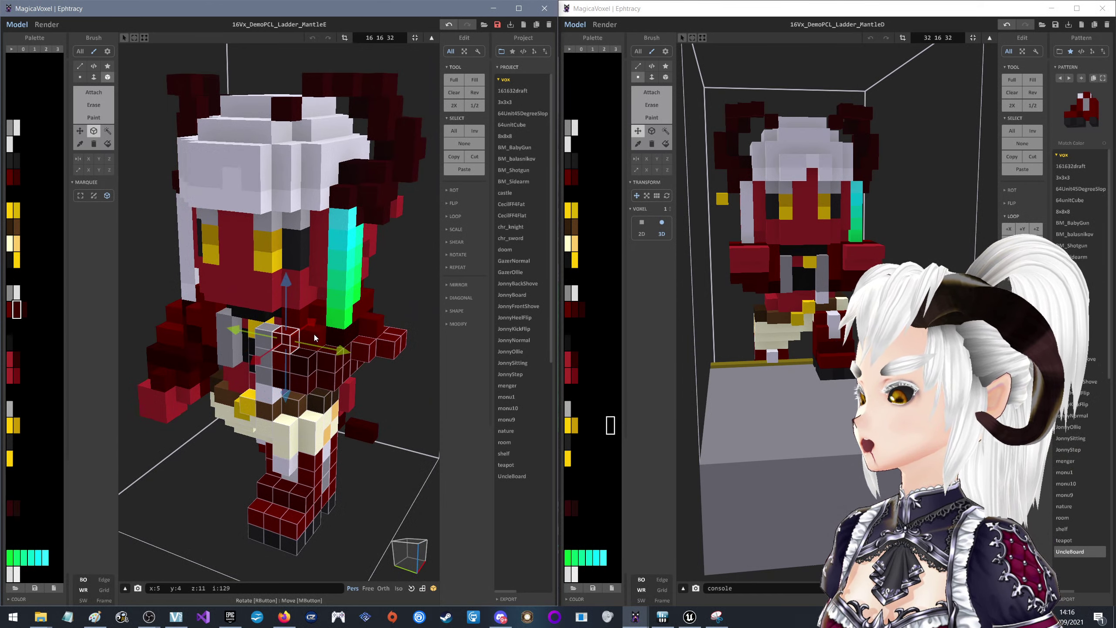
left_click_drag(315, 337, 338, 332)
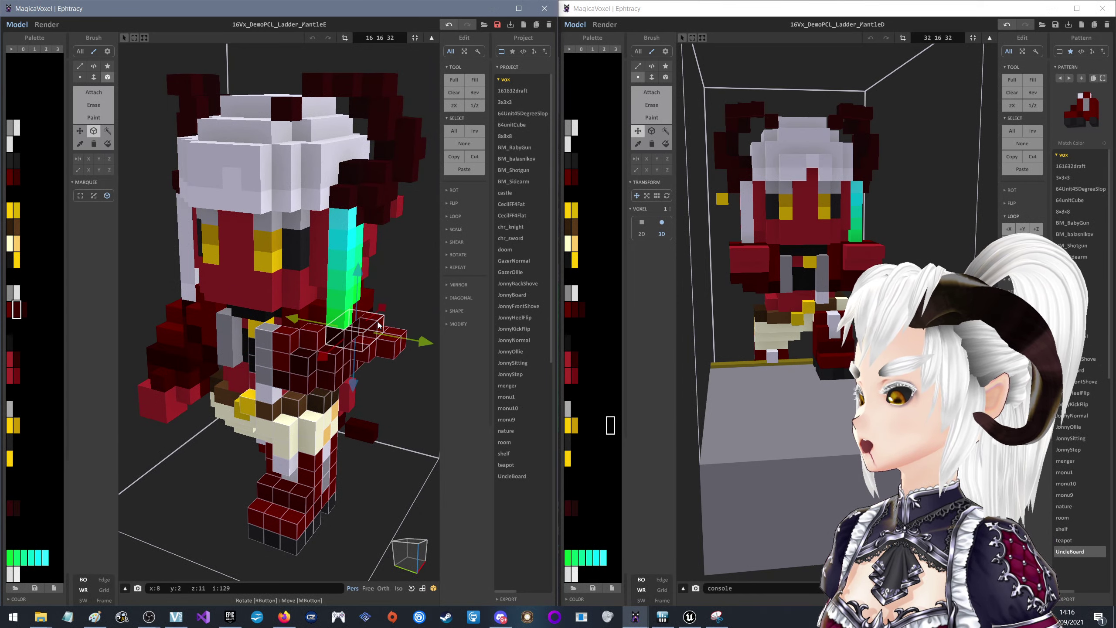
mouse_move(379, 325)
right_mouse_down()
mouse_move(269, 342)
mouse_move(312, 316)
mouse_move(281, 304)
right_mouse_up()
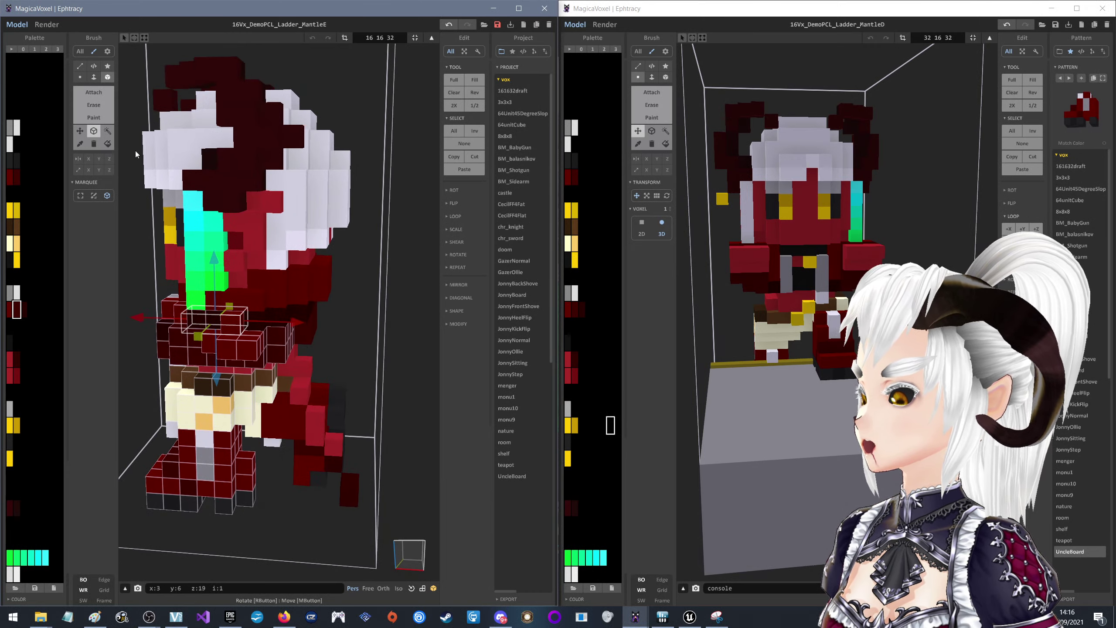
Check the moved block from the front and clear the voxel selection
left_click(82, 138)
mouse_move(248, 215)
right_mouse_down()
mouse_move(215, 363)
mouse_move(376, 379)
mouse_move(379, 333)
mouse_move(113, 382)
mouse_move(286, 331)
mouse_move(164, 216)
mouse_move(267, 337)
right_mouse_up()
left_click(94, 131)
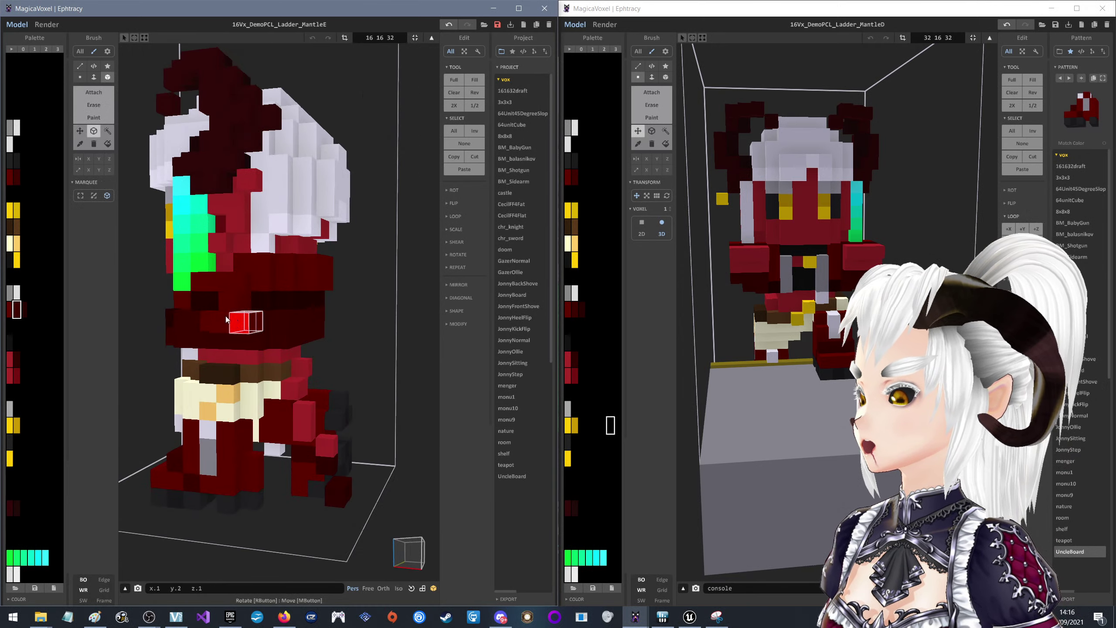
mouse_move(212, 302)
right_mouse_down()
mouse_move(361, 333)
mouse_move(324, 331)
mouse_move(367, 309)
right_mouse_up()
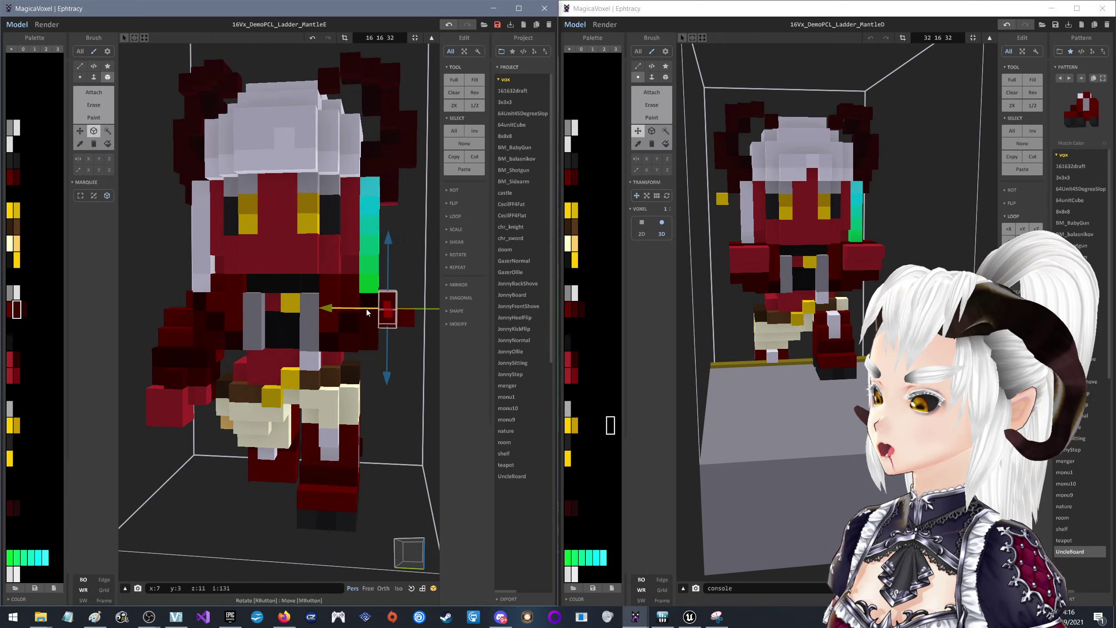
scroll(288, 333, "up", 2)
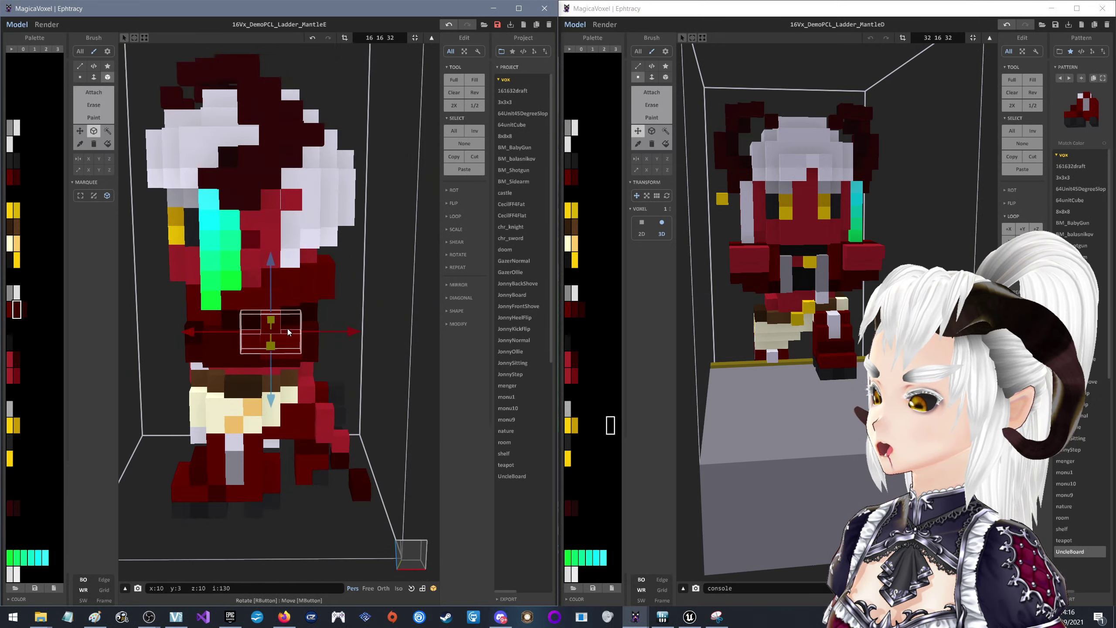
left_click(286, 352)
mouse_move(285, 350)
right_mouse_down()
mouse_move(258, 335)
mouse_move(249, 310)
right_mouse_up()
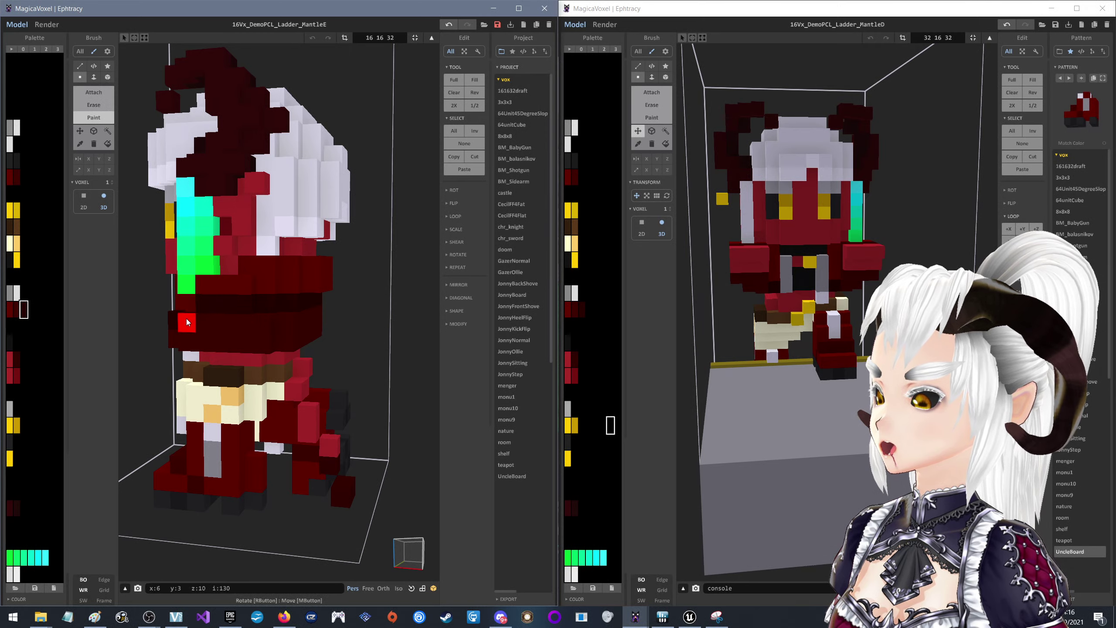
Orbit MantleE to inspect its front and left side, then pick the Select tool
right_click_drag(188, 320, 385, 339)
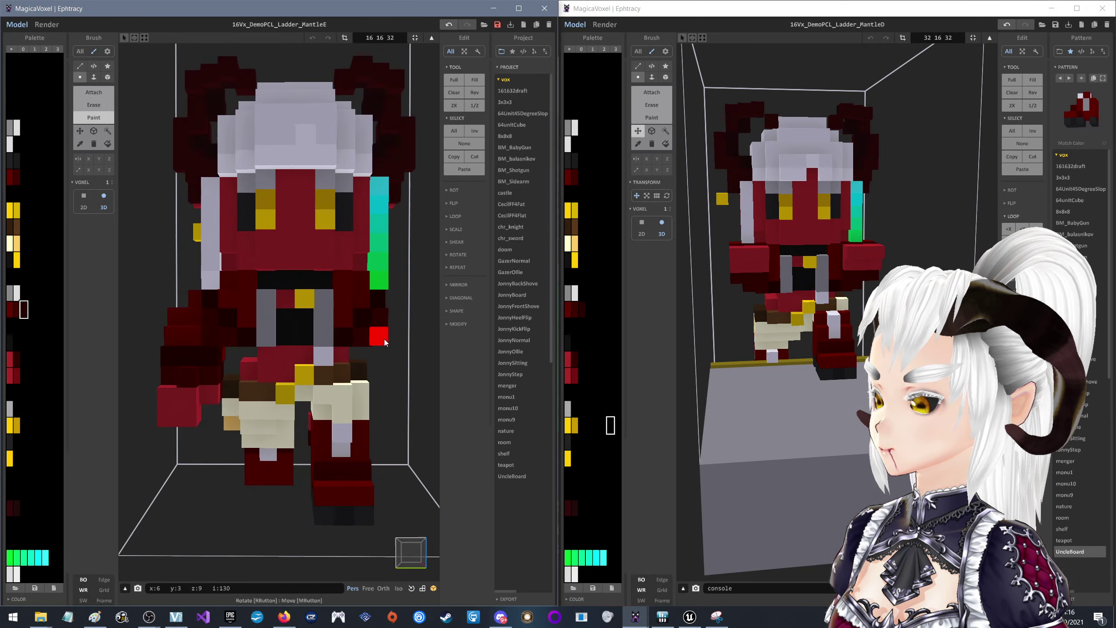
mouse_move(385, 342)
right_mouse_down()
mouse_move(375, 355)
mouse_move(326, 298)
right_mouse_up()
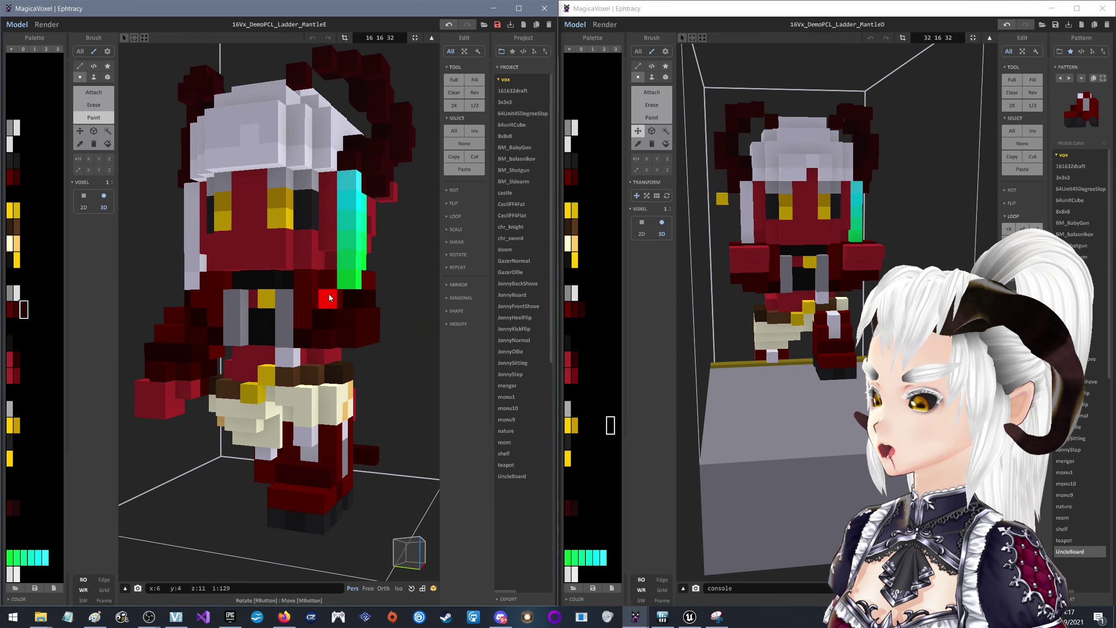
right_click_drag(330, 298, 352, 318)
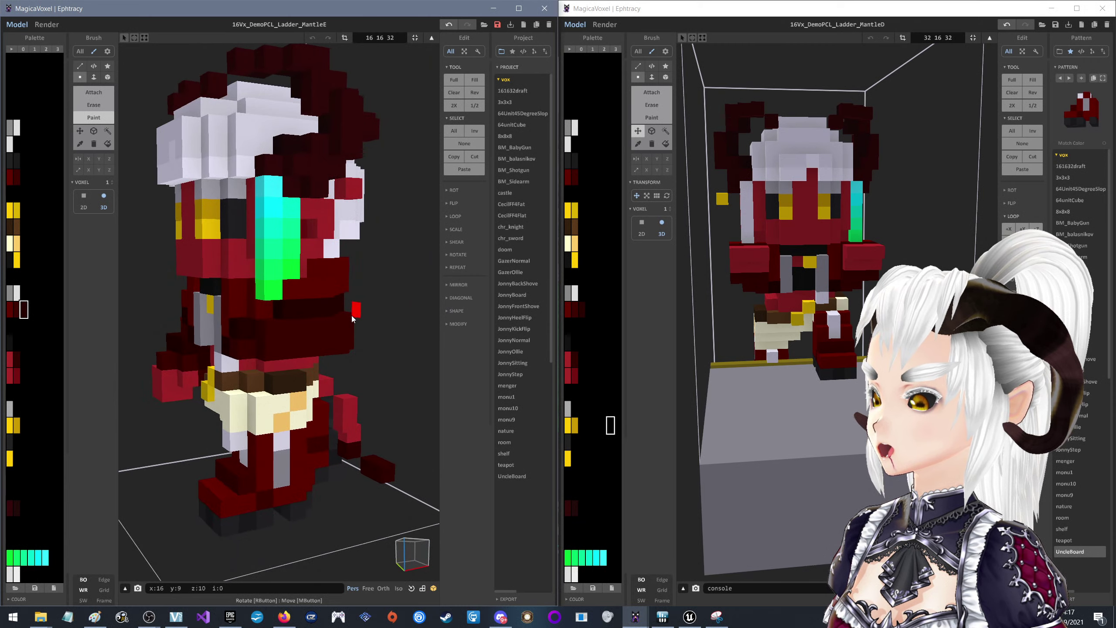
right_click_drag(277, 313, 341, 319)
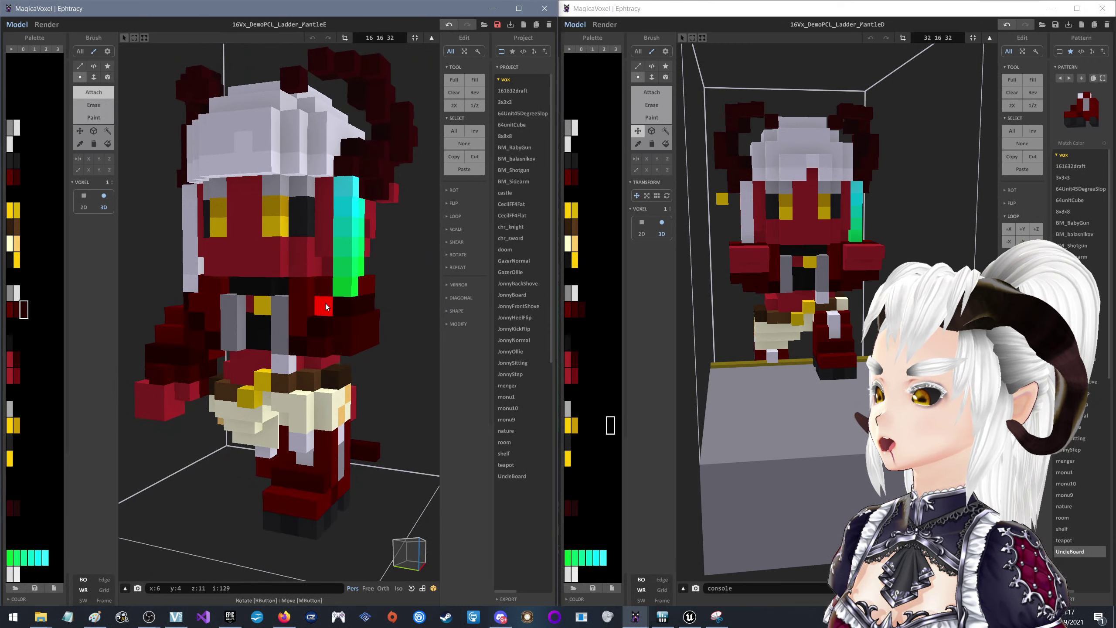
mouse_move(325, 307)
right_mouse_down()
mouse_move(377, 337)
mouse_move(293, 321)
mouse_move(152, 148)
mouse_move(331, 355)
mouse_move(334, 346)
right_mouse_up()
left_click(94, 130)
Box-select the arm voxel block on MantleE and flip it along the Y axis
left_click_drag(296, 334, 394, 432)
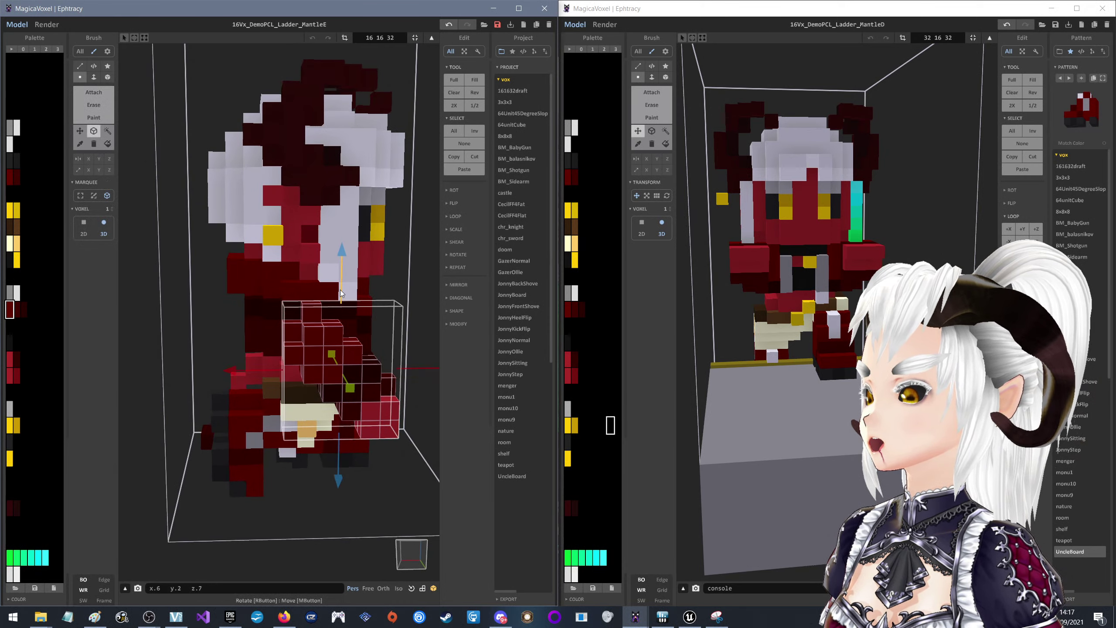
mouse_move(341, 306)
right_mouse_down()
mouse_move(173, 271)
mouse_move(225, 365)
right_mouse_up()
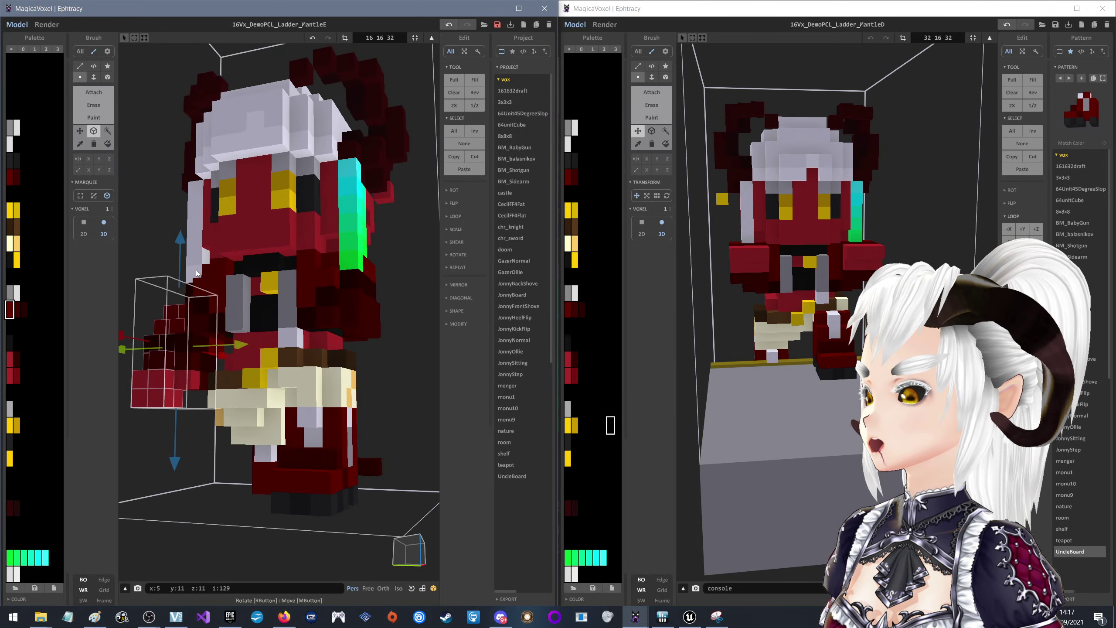
left_click(222, 354)
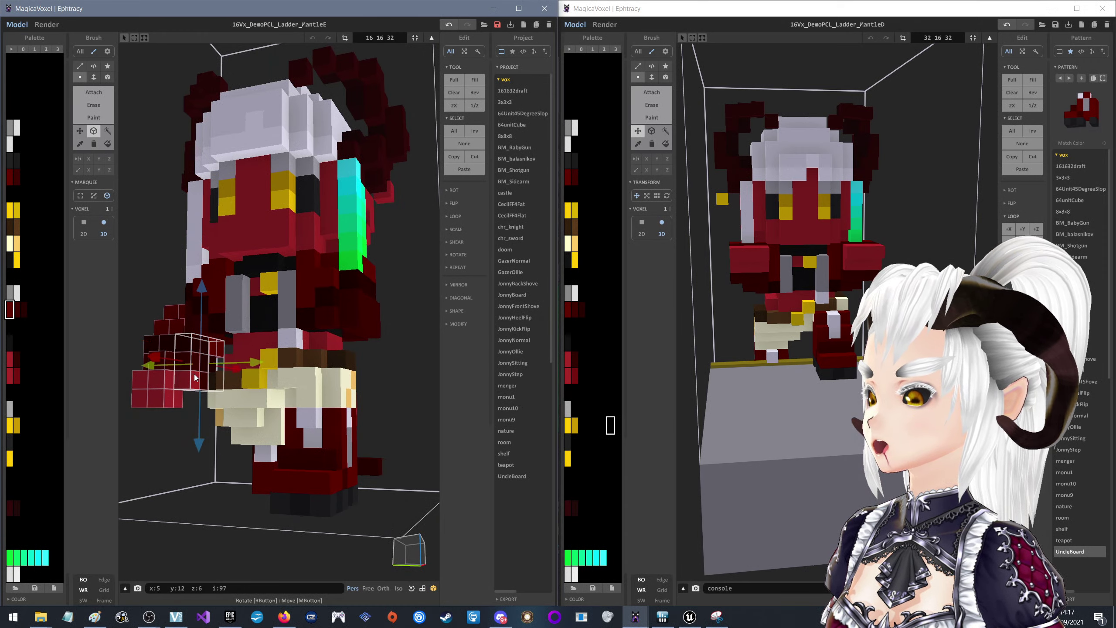
right_click_drag(195, 377, 257, 386)
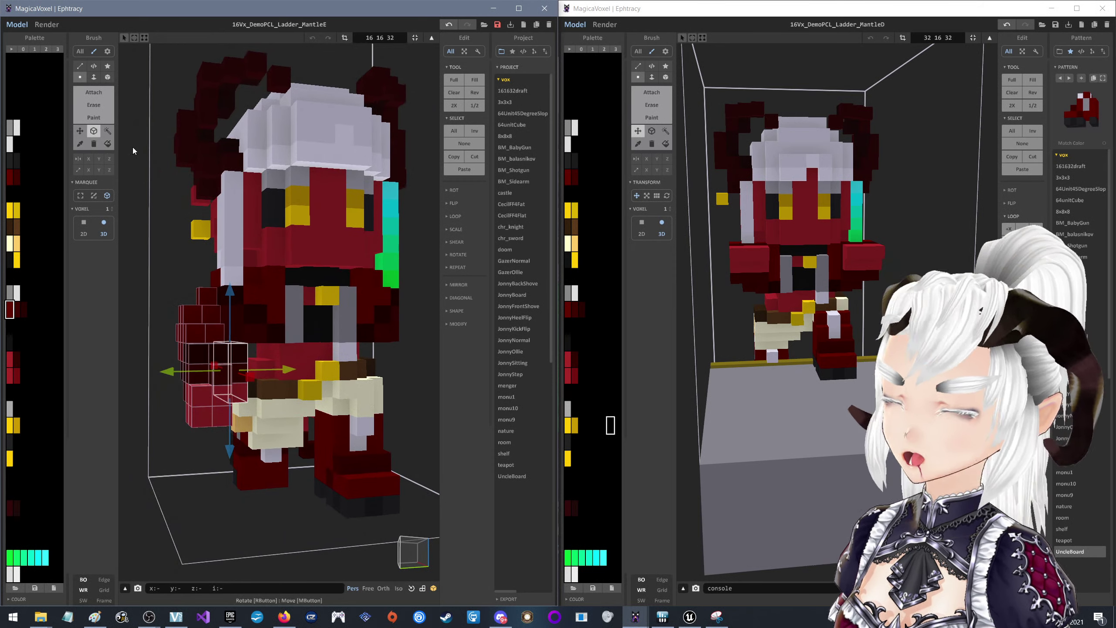
left_click(80, 132)
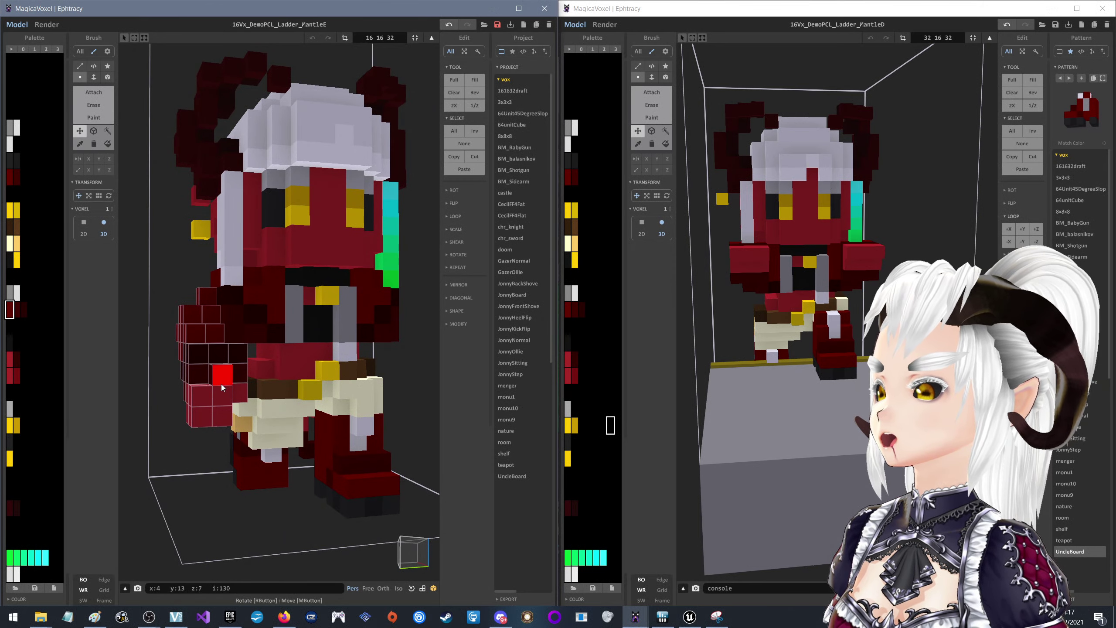
right_click_drag(222, 387, 362, 360)
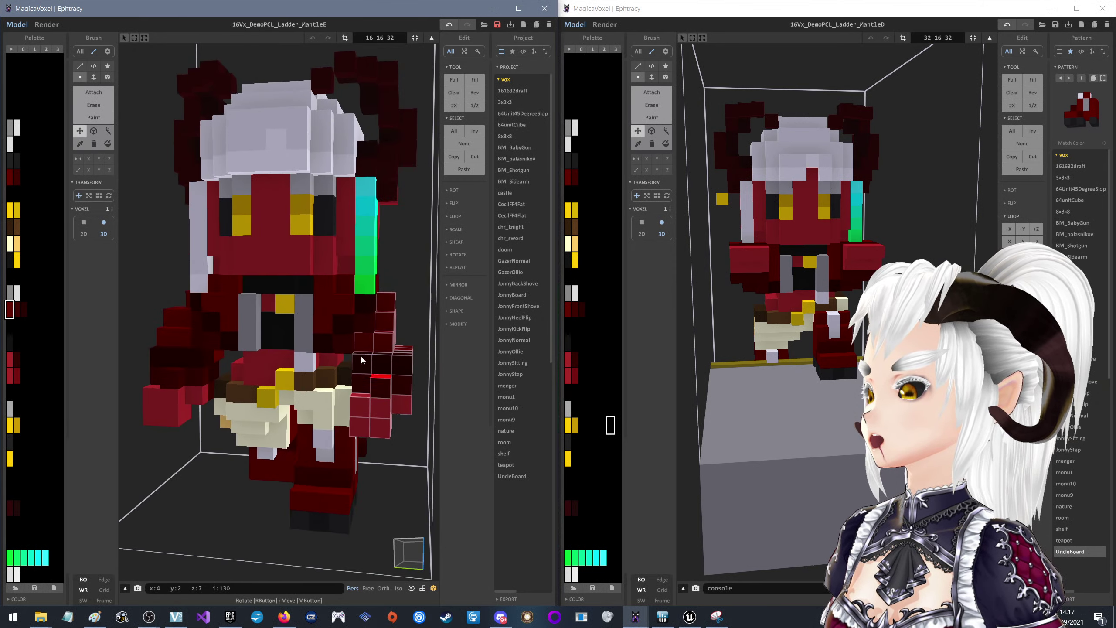
left_click(453, 203)
left_click(464, 216)
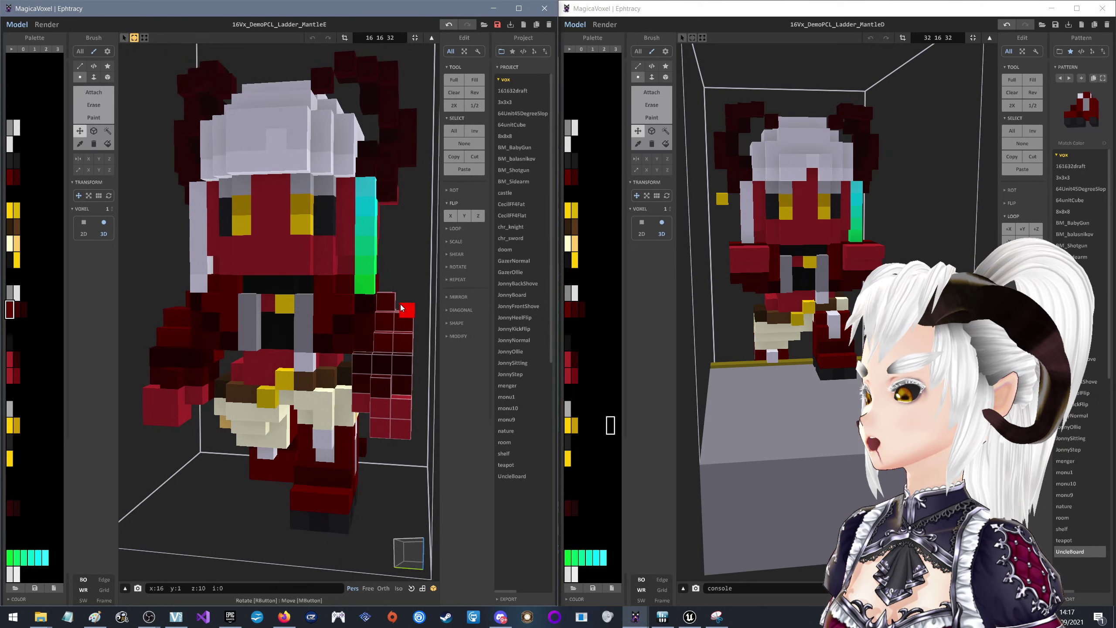
Orbit around the character to check the flipped arm from front, side and back
mouse_move(400, 304)
right_mouse_down()
mouse_move(230, 314)
mouse_move(409, 335)
mouse_move(360, 338)
right_mouse_up()
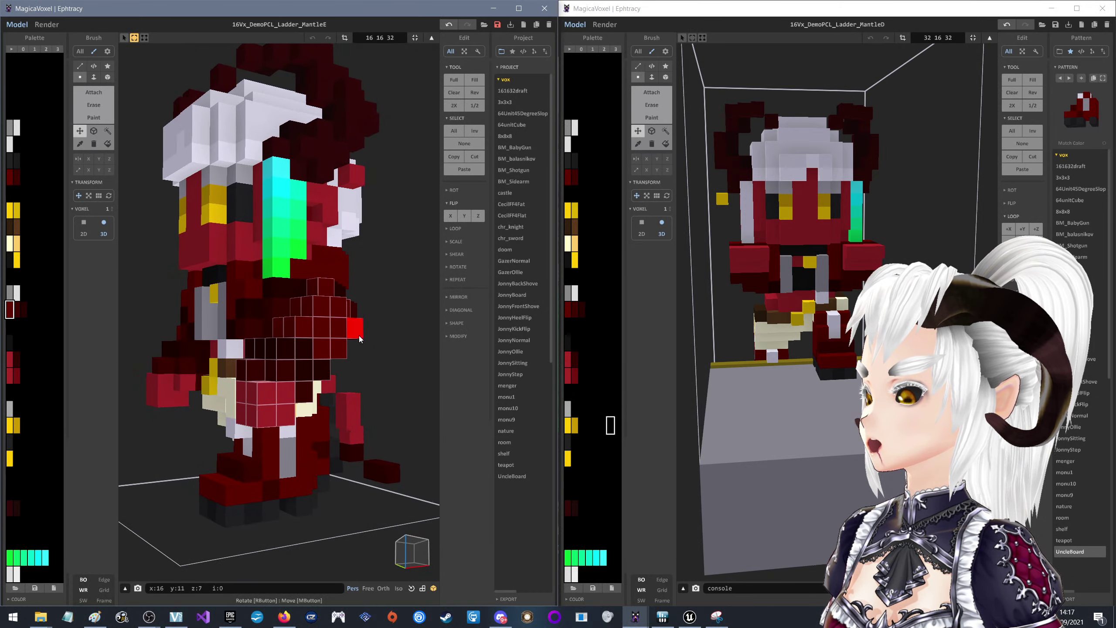
mouse_move(359, 338)
right_mouse_down()
mouse_move(311, 336)
mouse_move(438, 346)
right_mouse_up()
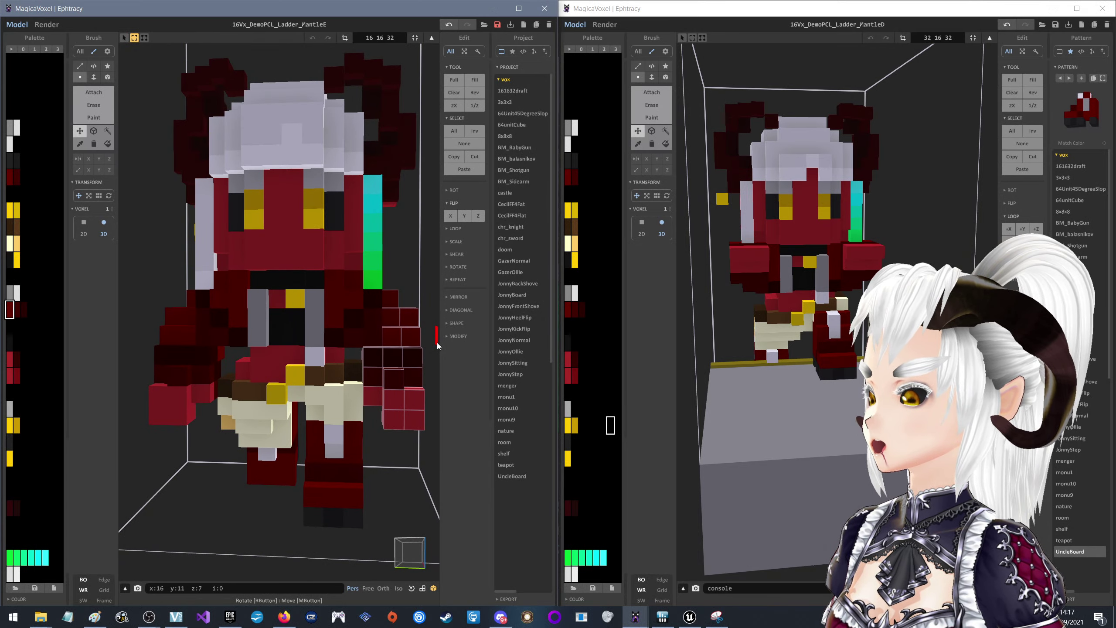
mouse_move(372, 321)
right_mouse_down()
mouse_move(122, 307)
mouse_move(301, 297)
mouse_move(279, 277)
mouse_move(282, 288)
mouse_move(319, 264)
mouse_move(180, 284)
mouse_move(226, 288)
mouse_move(252, 273)
right_mouse_up()
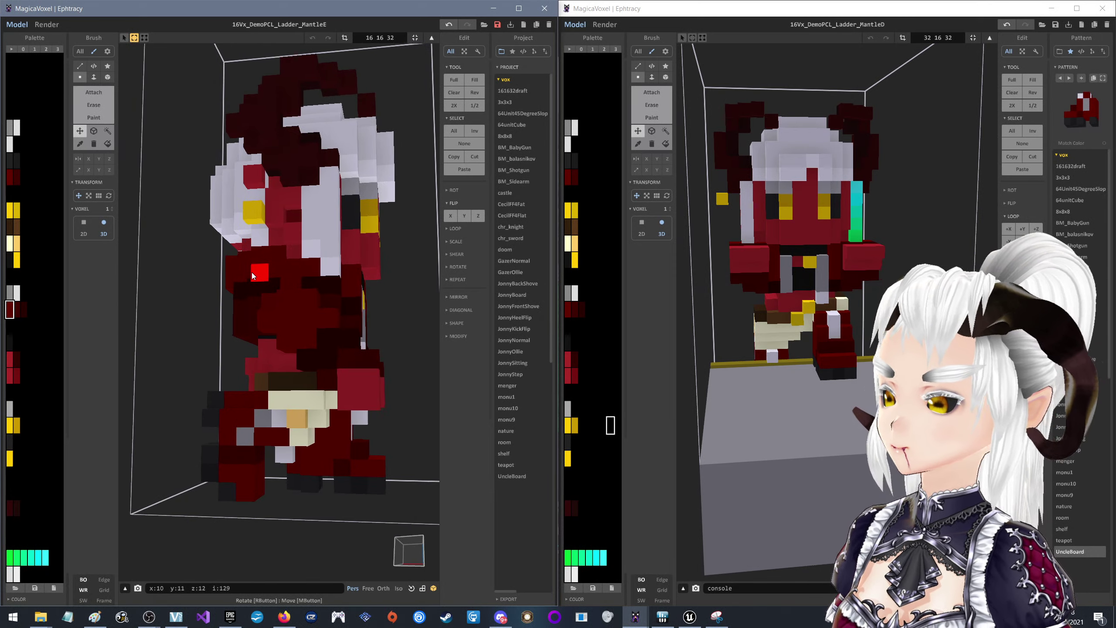
mouse_move(253, 275)
right_mouse_down()
mouse_move(203, 286)
mouse_move(250, 280)
right_mouse_up()
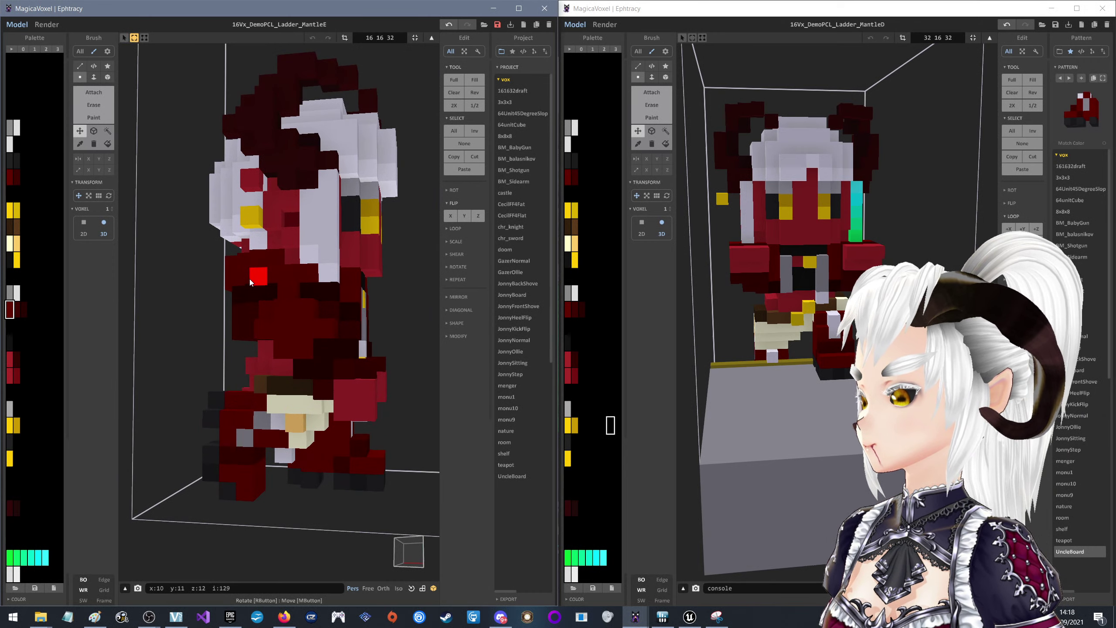
right_click_drag(788, 318, 861, 318)
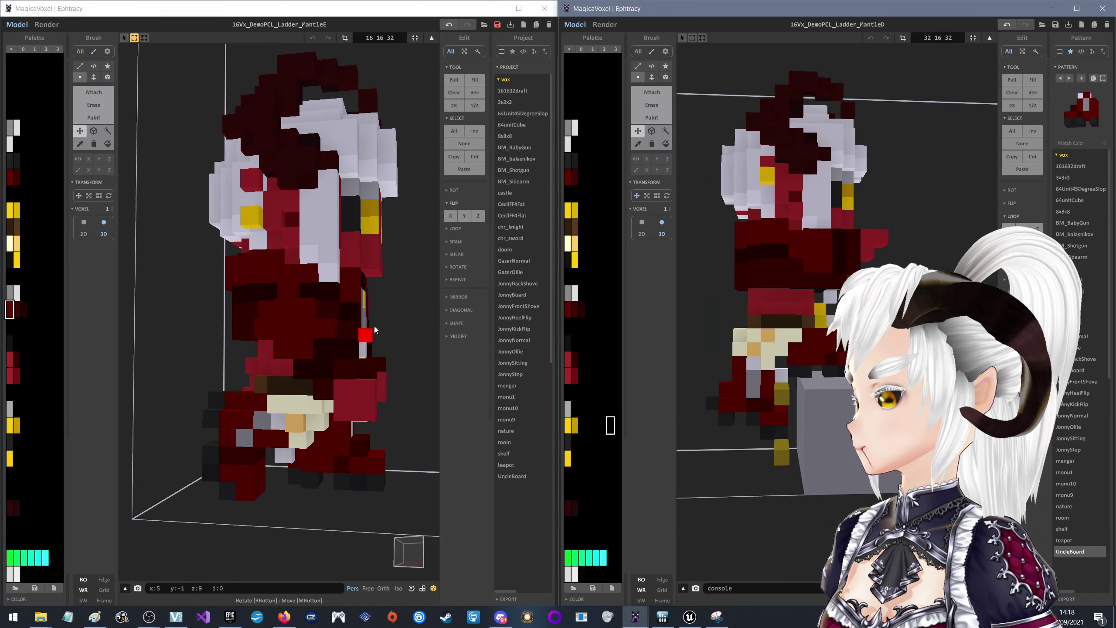
right_click_drag(375, 329, 313, 322)
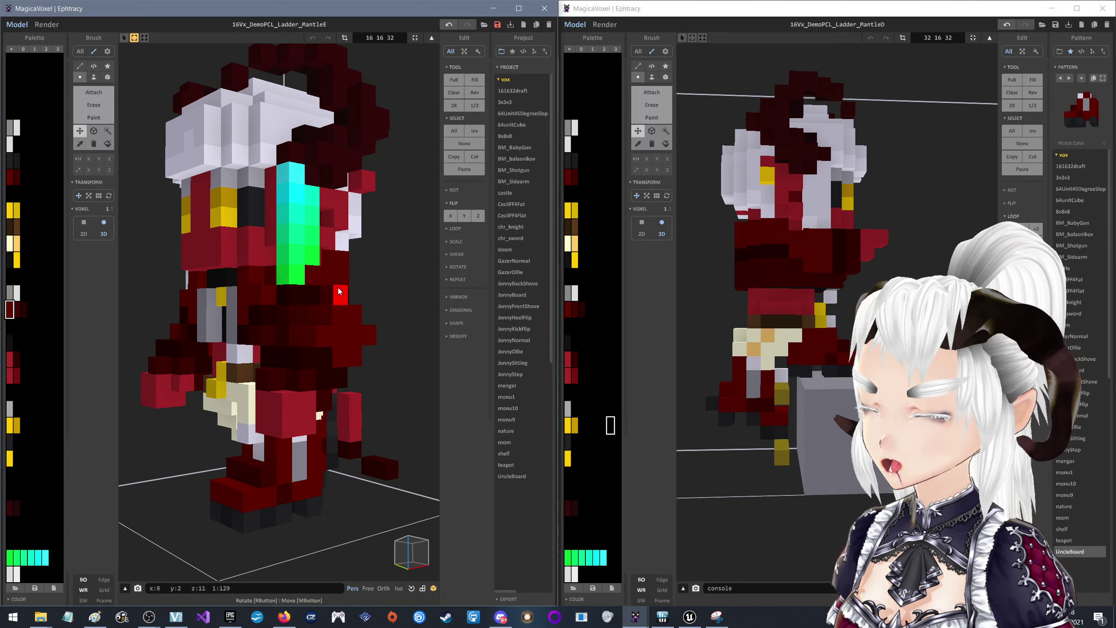
right_click_drag(246, 331, 312, 312)
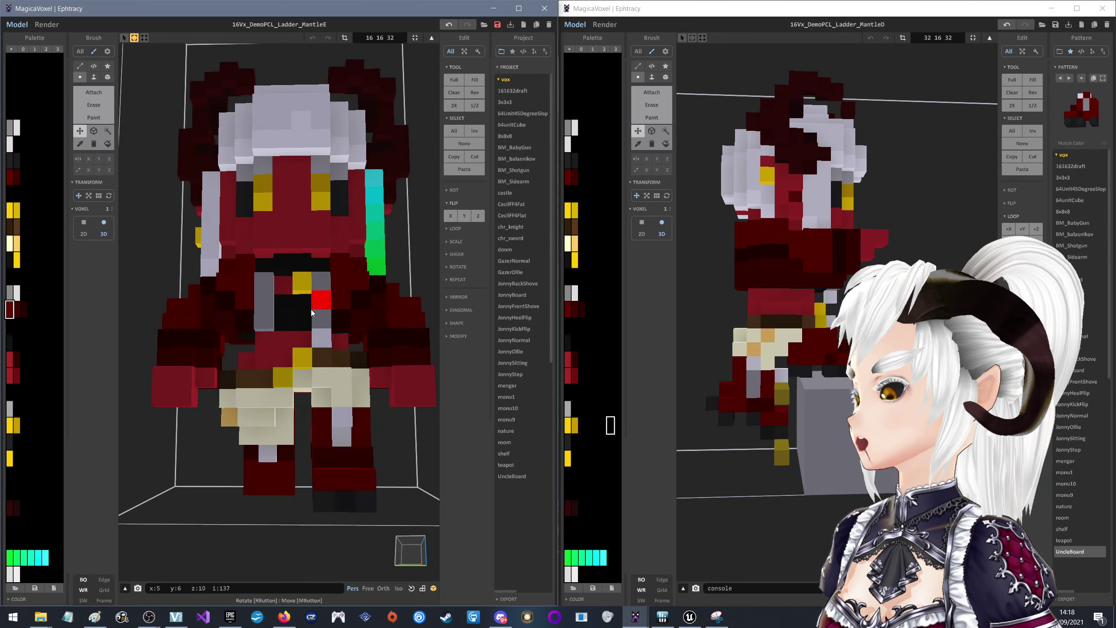
right_click_drag(634, 295, 702, 322)
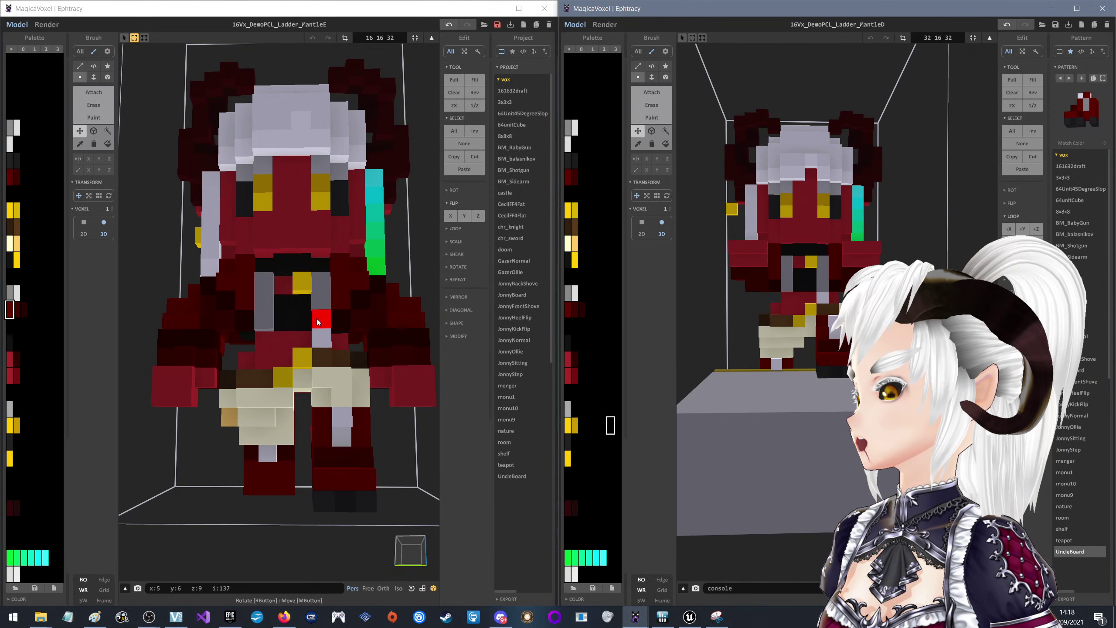
right_click_drag(318, 322, 373, 361)
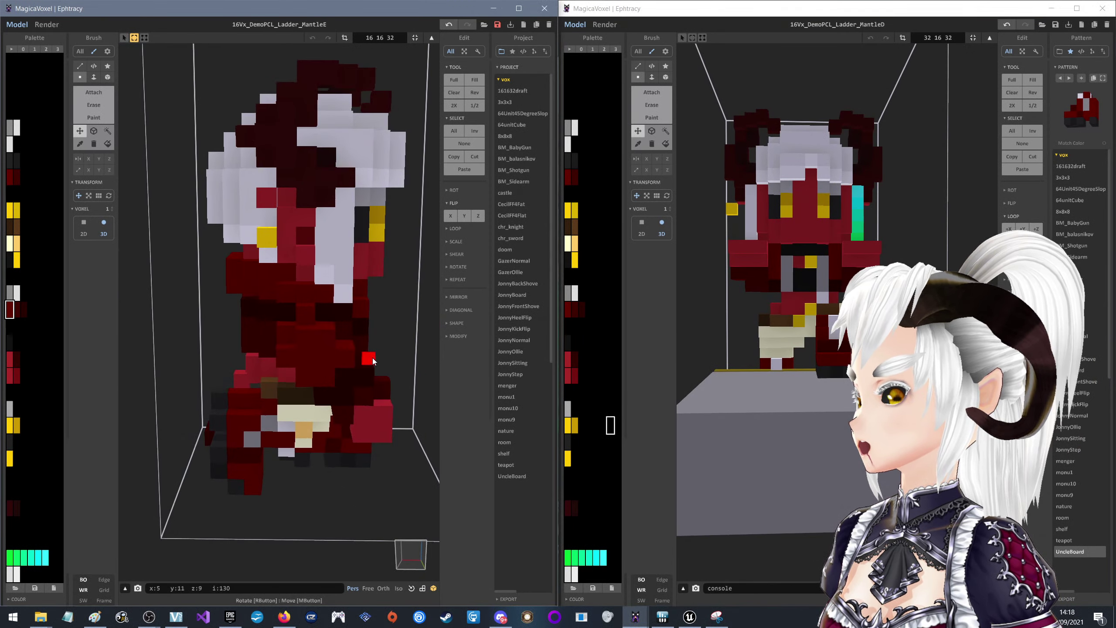
left_click(93, 106)
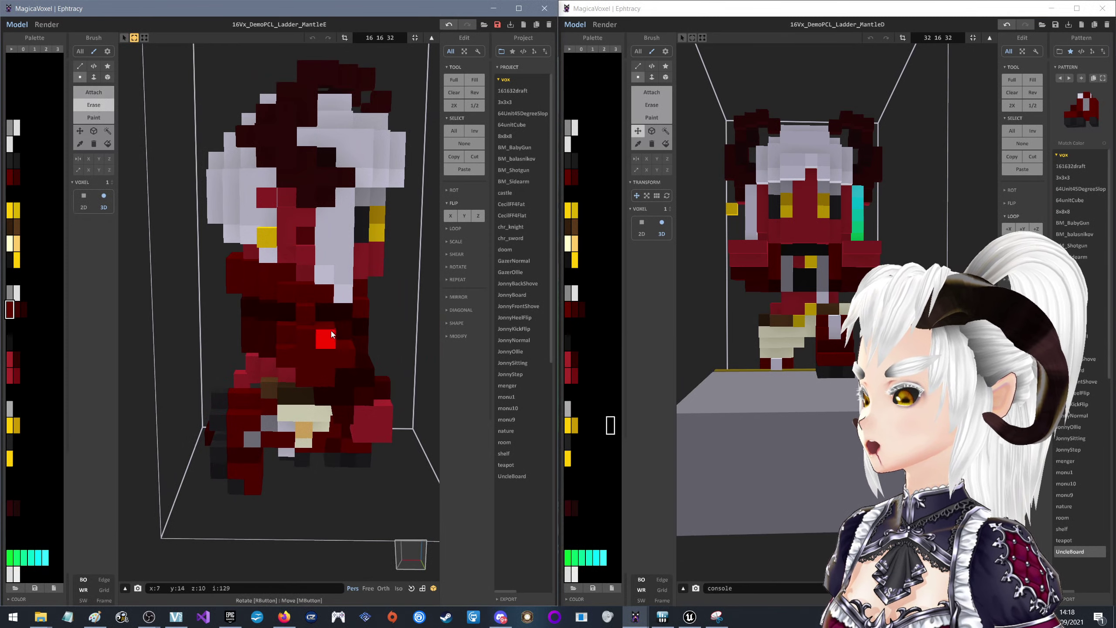
right_click_drag(362, 322, 348, 308)
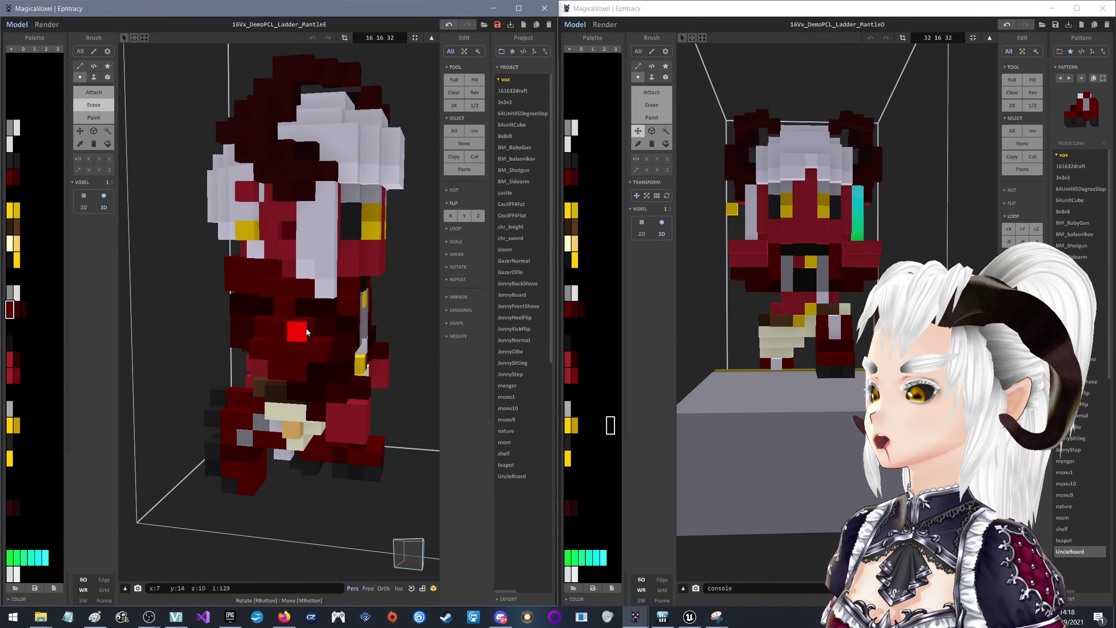
right_click_drag(306, 332, 195, 303)
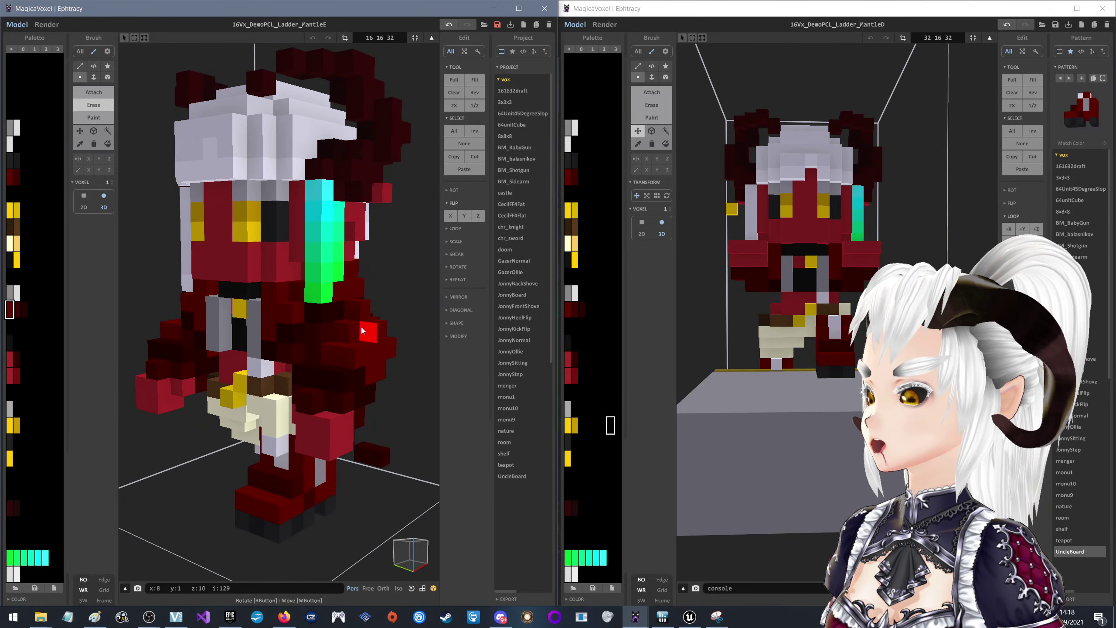
mouse_move(363, 330)
right_mouse_down()
mouse_move(291, 270)
mouse_move(342, 263)
mouse_move(227, 261)
mouse_move(342, 259)
right_mouse_up()
key("ctrl+z")
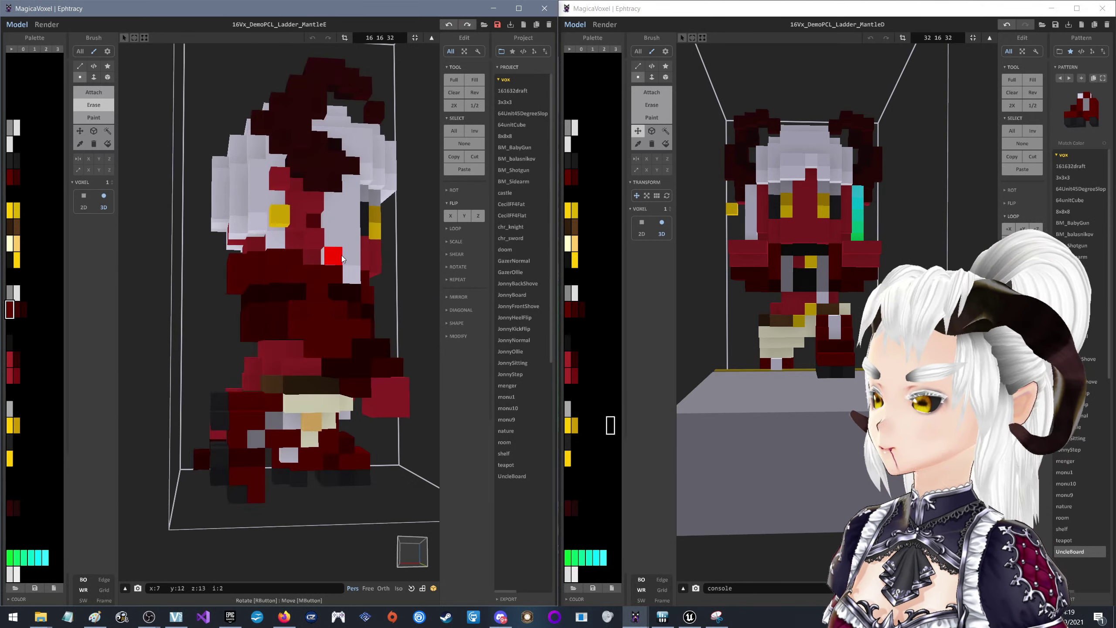
mouse_move(304, 331)
right_mouse_down()
mouse_move(345, 327)
mouse_move(244, 323)
right_mouse_up()
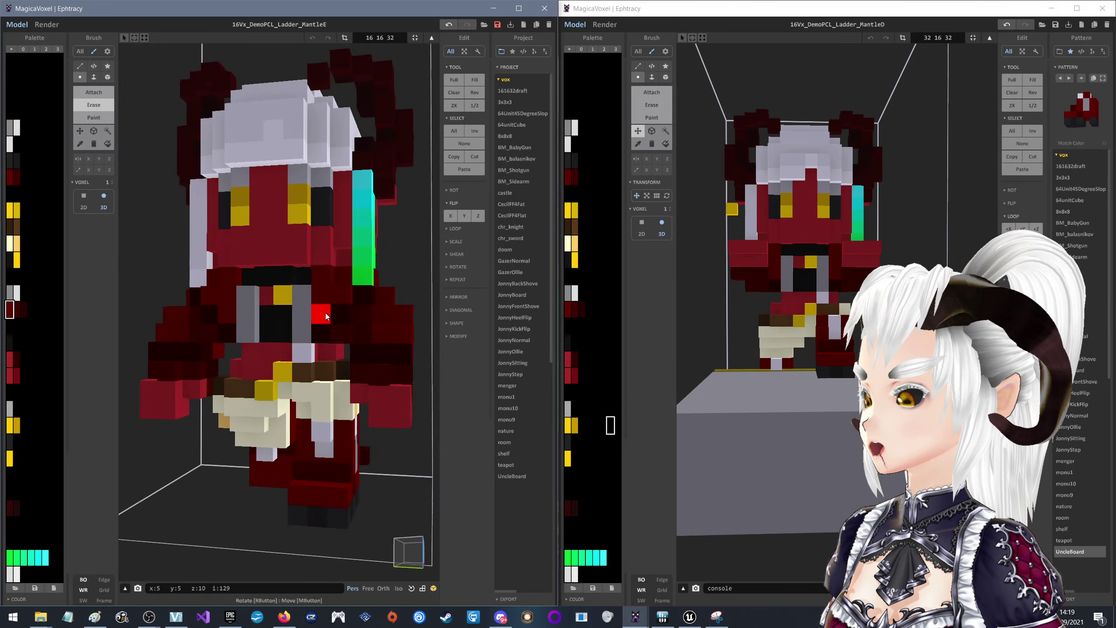
mouse_move(172, 330)
right_mouse_down()
mouse_move(345, 360)
mouse_move(403, 296)
mouse_move(385, 320)
mouse_move(47, 349)
mouse_move(266, 345)
right_mouse_up()
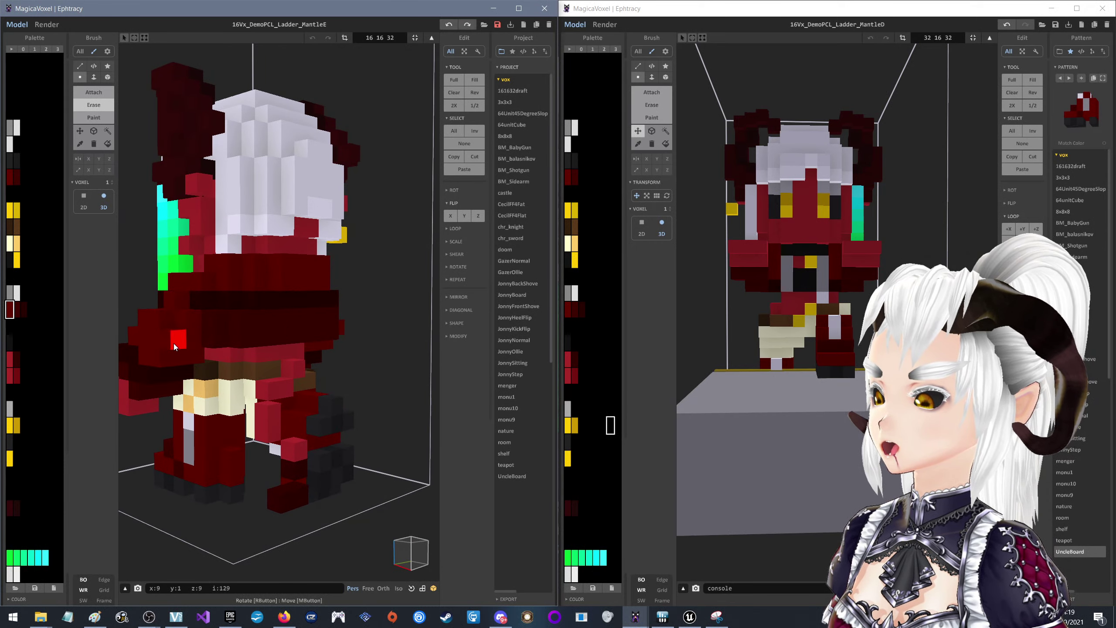
right_click_drag(276, 327, 369, 335)
mouse_move(275, 337)
right_mouse_down()
mouse_move(236, 337)
mouse_move(374, 349)
mouse_move(302, 303)
mouse_move(164, 291)
mouse_move(180, 276)
mouse_move(267, 269)
mouse_move(176, 248)
mouse_move(332, 246)
right_mouse_up()
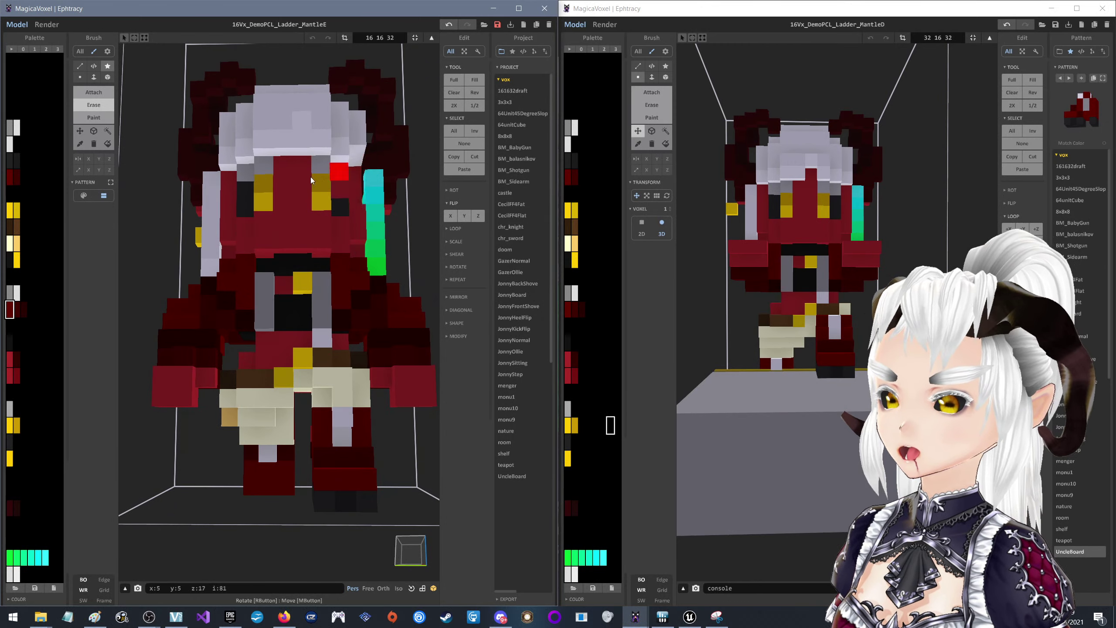
left_click(107, 65)
right_click_drag(210, 232, 290, 252)
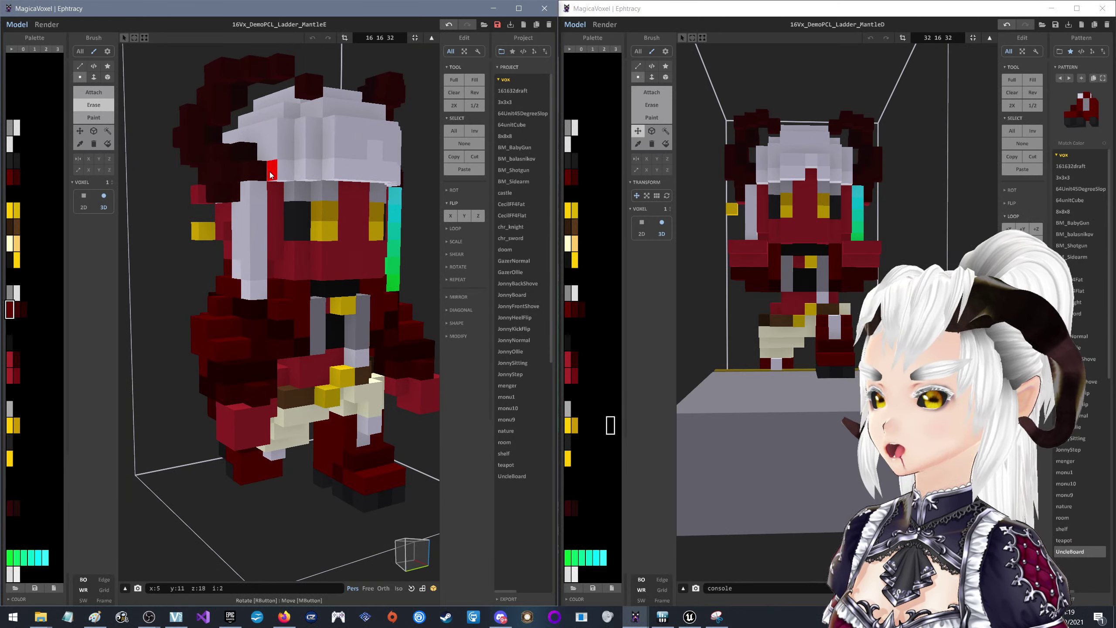
mouse_move(275, 302)
right_mouse_down()
mouse_move(344, 259)
mouse_move(308, 302)
mouse_move(278, 270)
mouse_move(344, 292)
mouse_move(325, 261)
right_mouse_up()
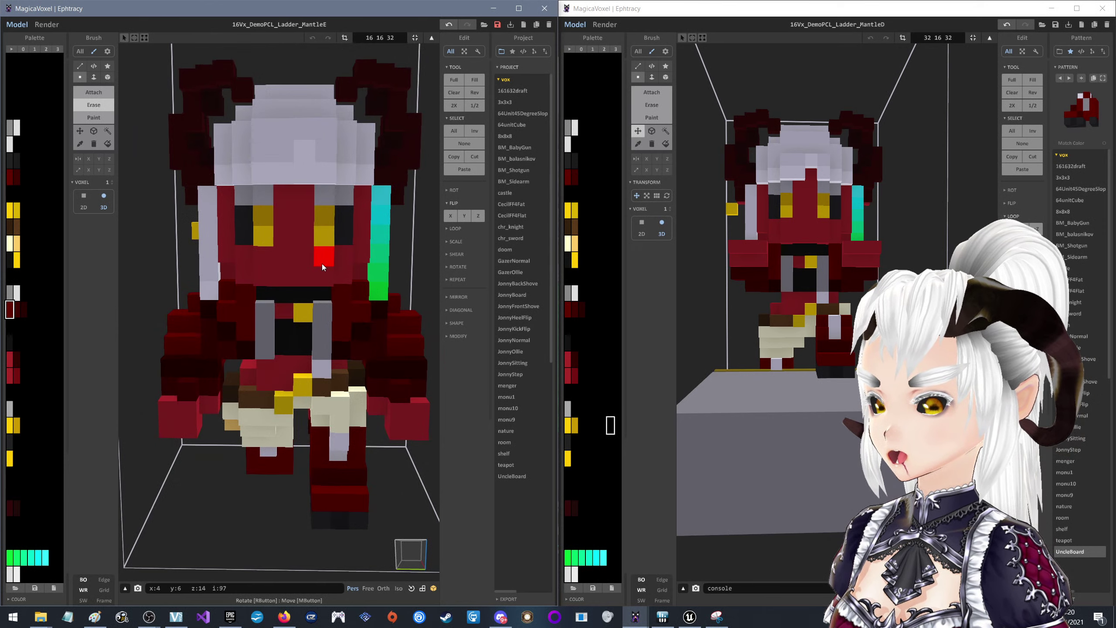
right_click_drag(322, 264, 225, 269)
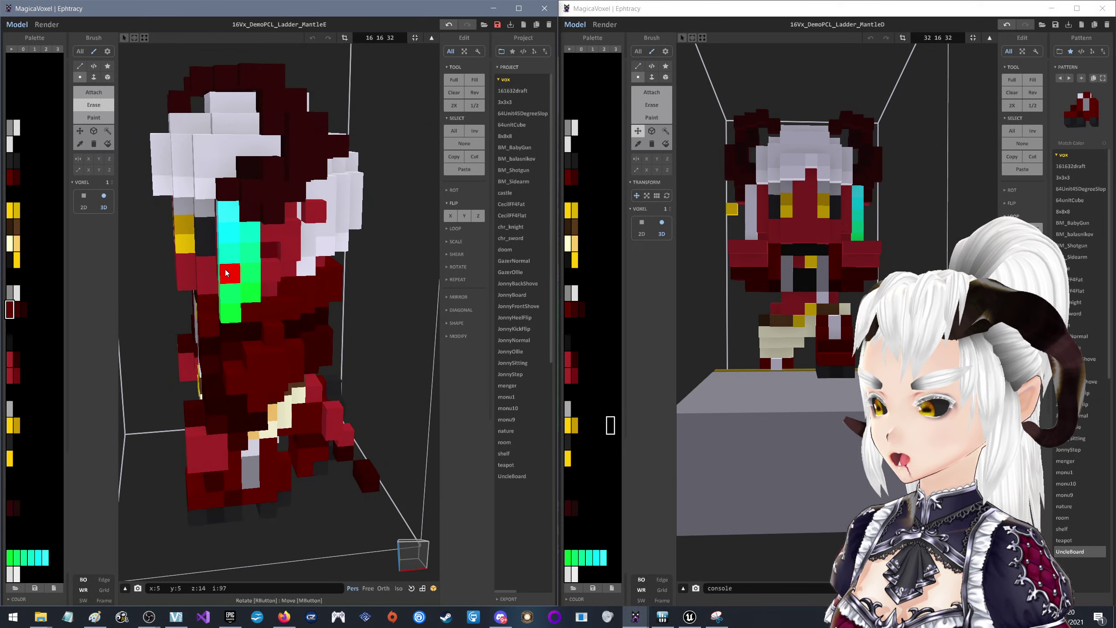
mouse_move(225, 268)
right_mouse_down()
mouse_move(203, 248)
mouse_move(216, 242)
right_mouse_up()
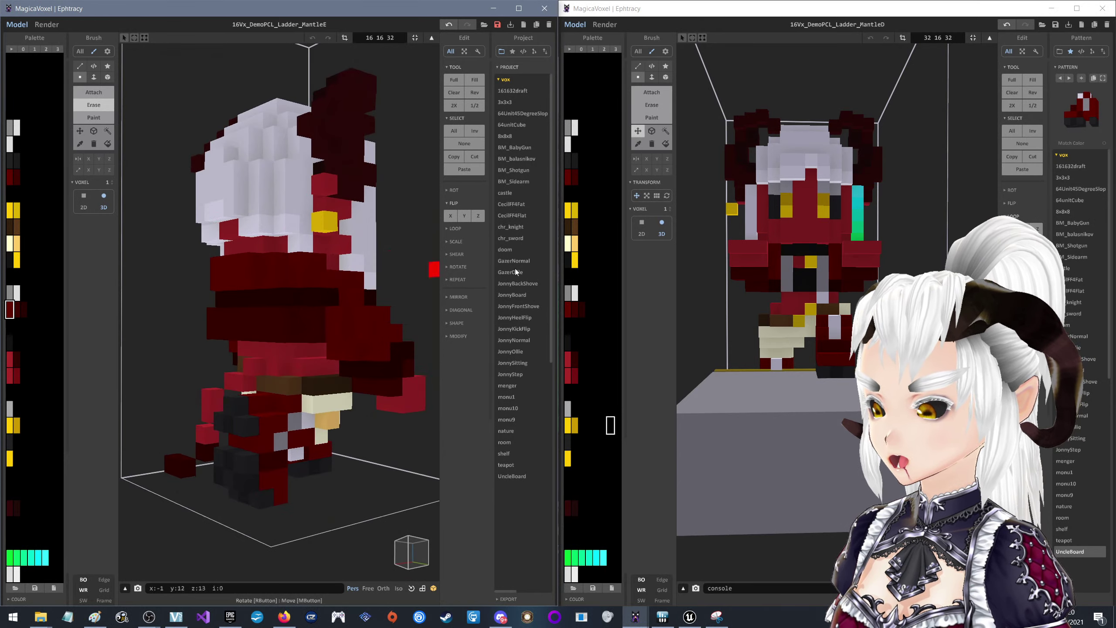
right_click_drag(762, 272, 860, 271)
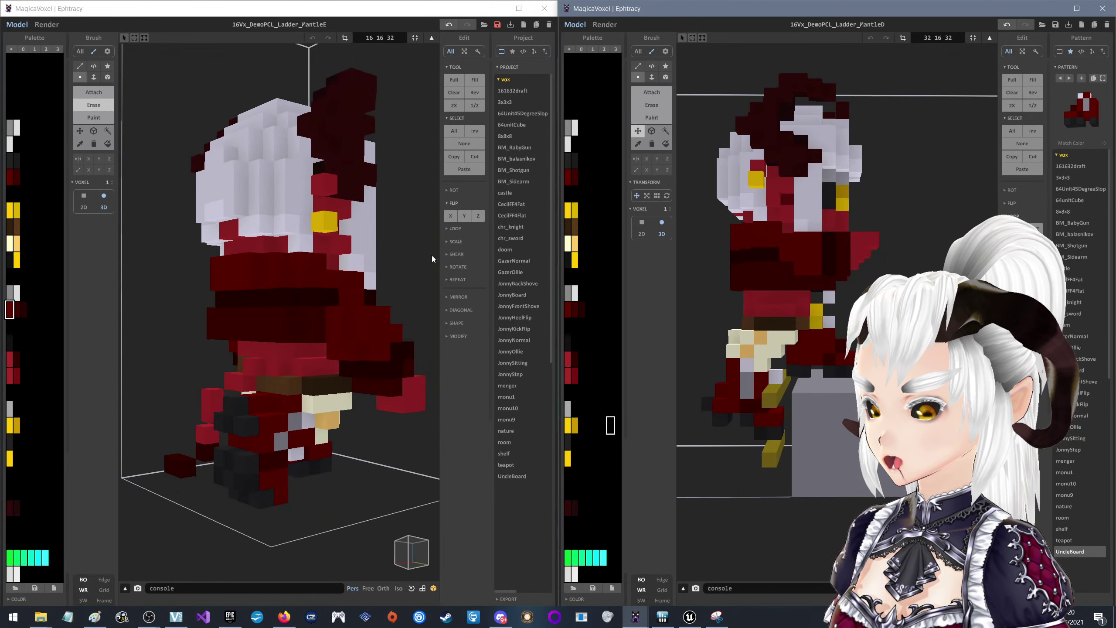
right_click_drag(432, 259, 280, 267)
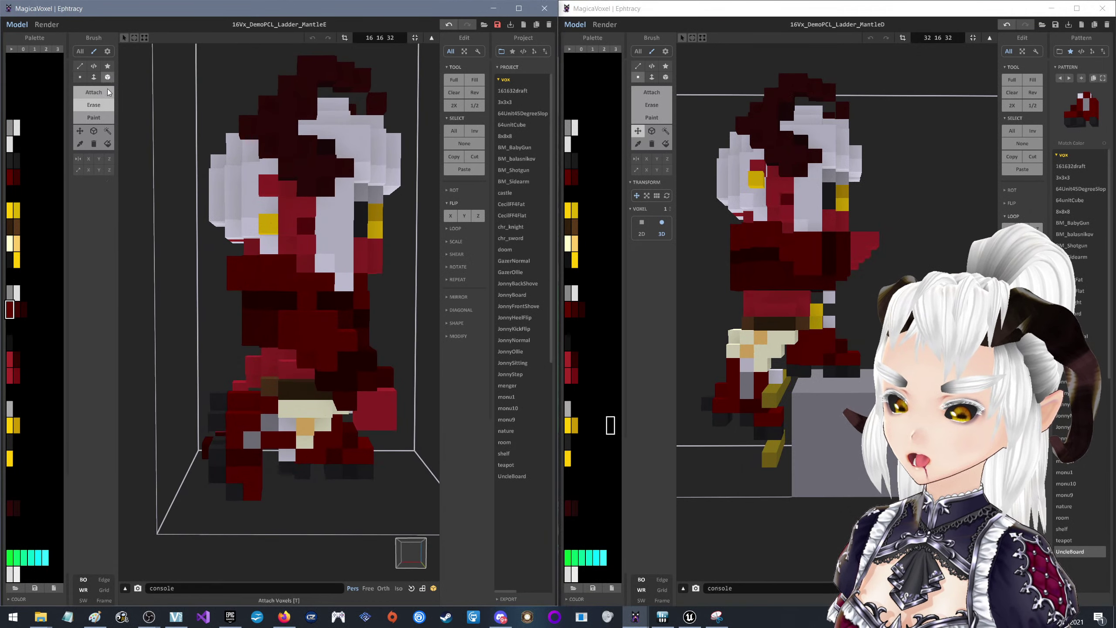
left_click(98, 130)
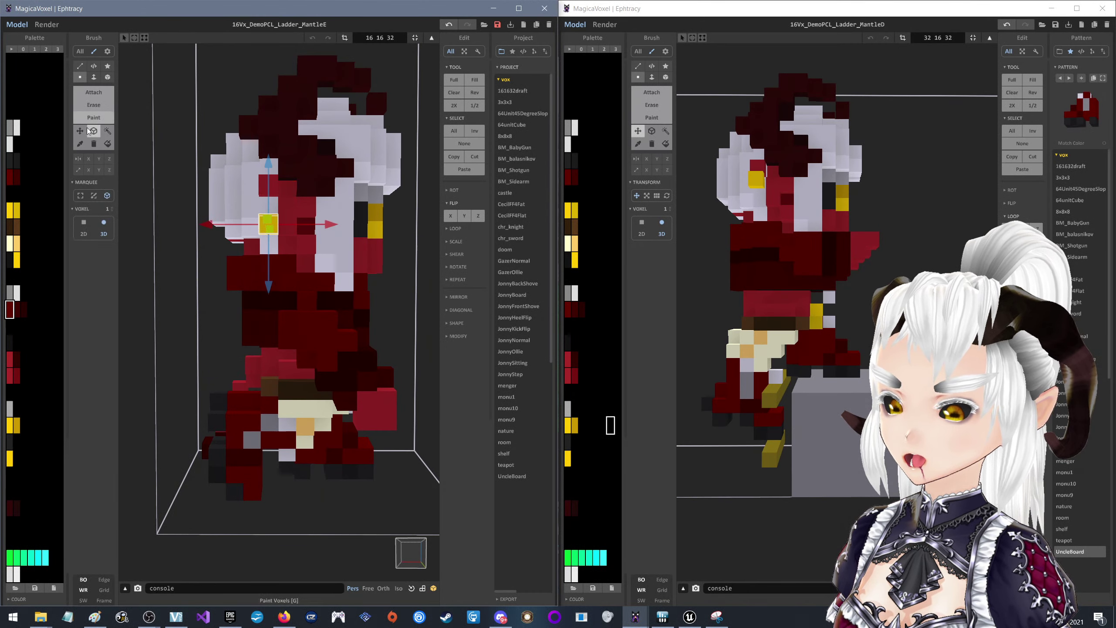
mouse_move(249, 227)
right_mouse_down()
mouse_move(430, 169)
mouse_move(255, 149)
mouse_move(311, 192)
right_mouse_up()
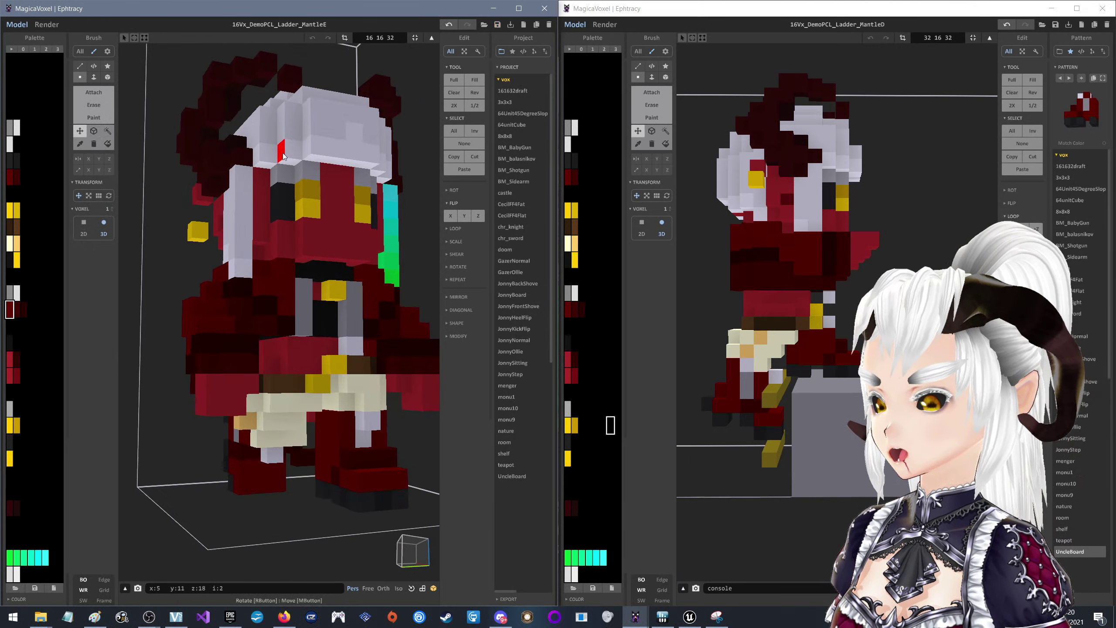
right_click_drag(703, 219, 880, 264)
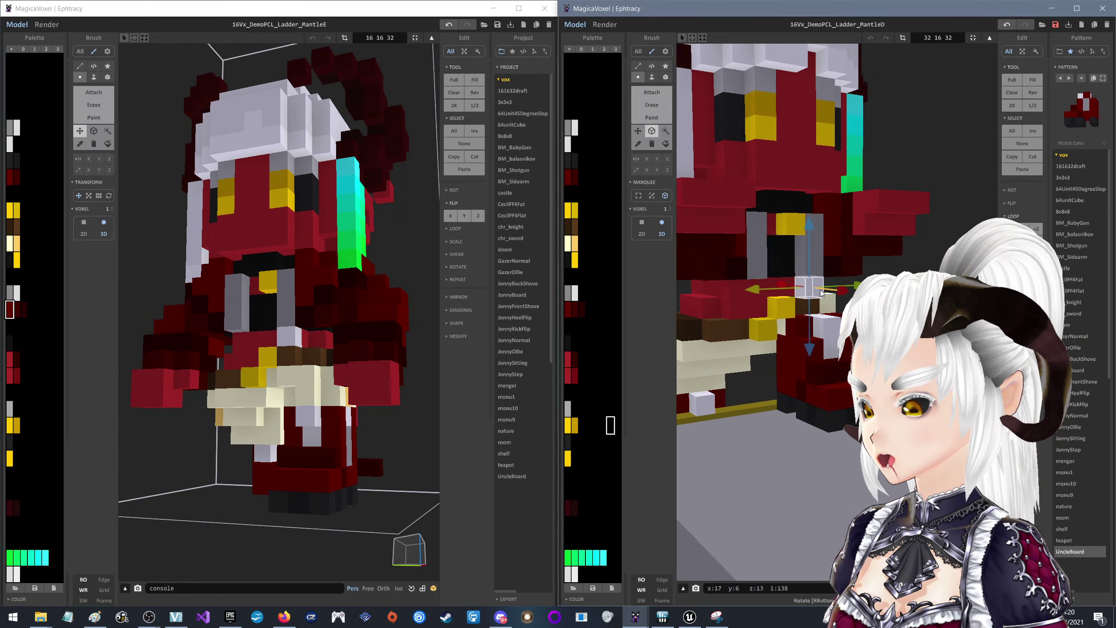
left_click(640, 131)
mouse_move(769, 263)
right_mouse_down()
mouse_move(823, 290)
mouse_move(892, 202)
mouse_move(847, 206)
right_mouse_up()
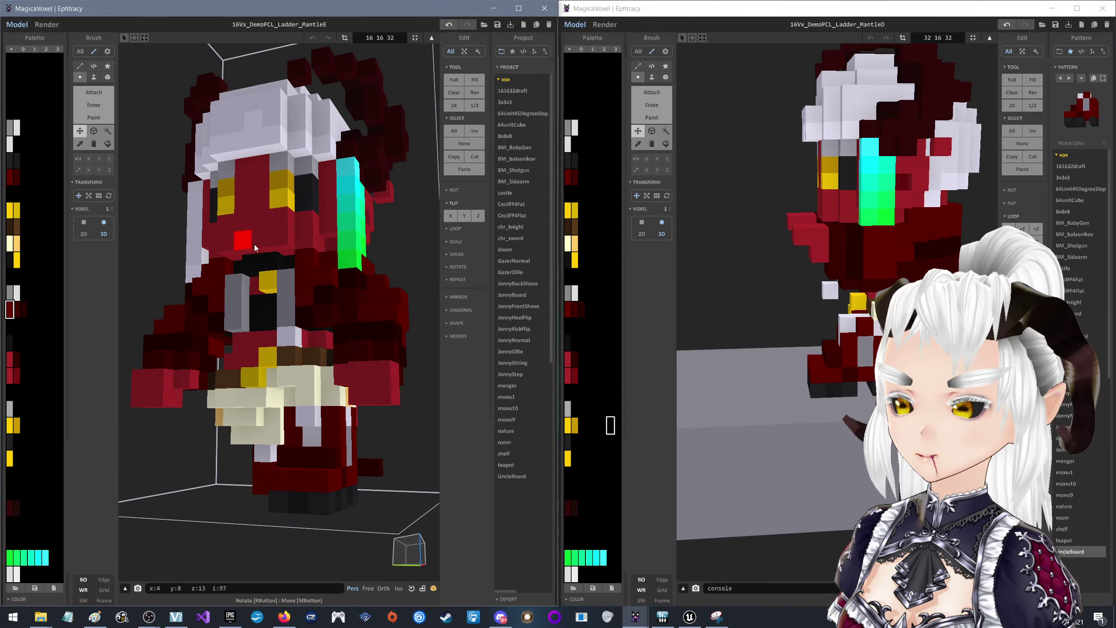
right_click_drag(255, 245, 254, 273)
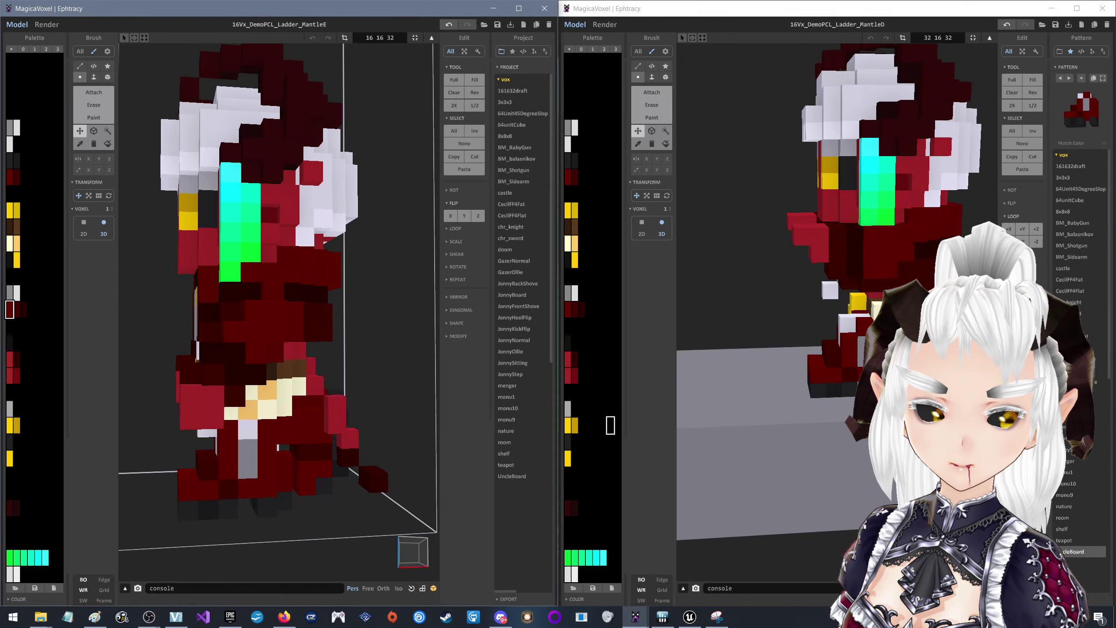
key("alt+Tab")
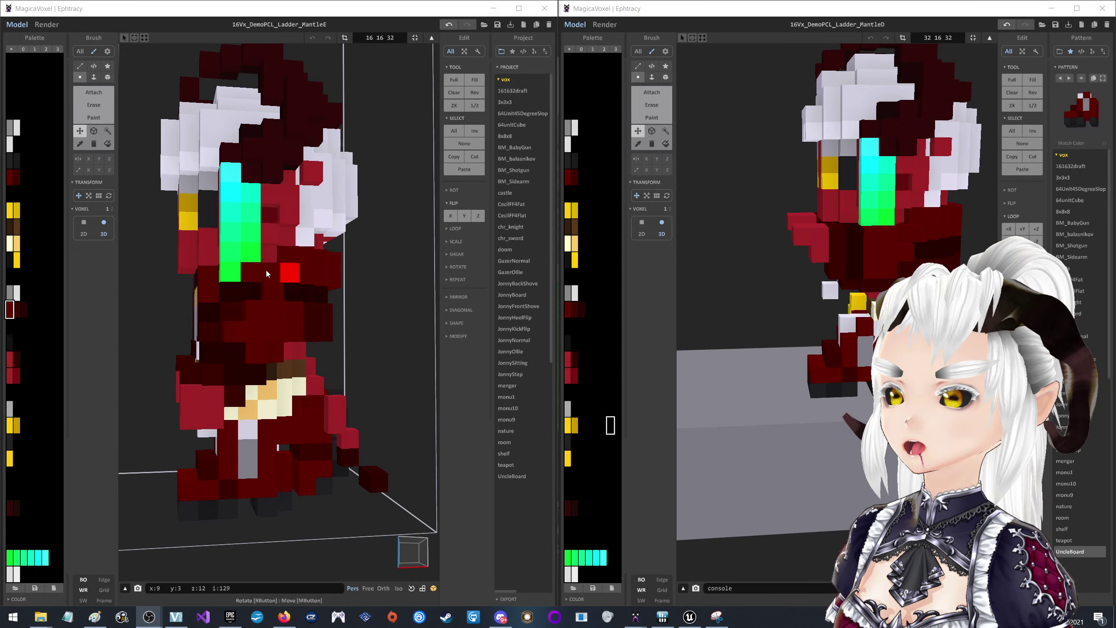
right_click_drag(266, 273, 342, 279)
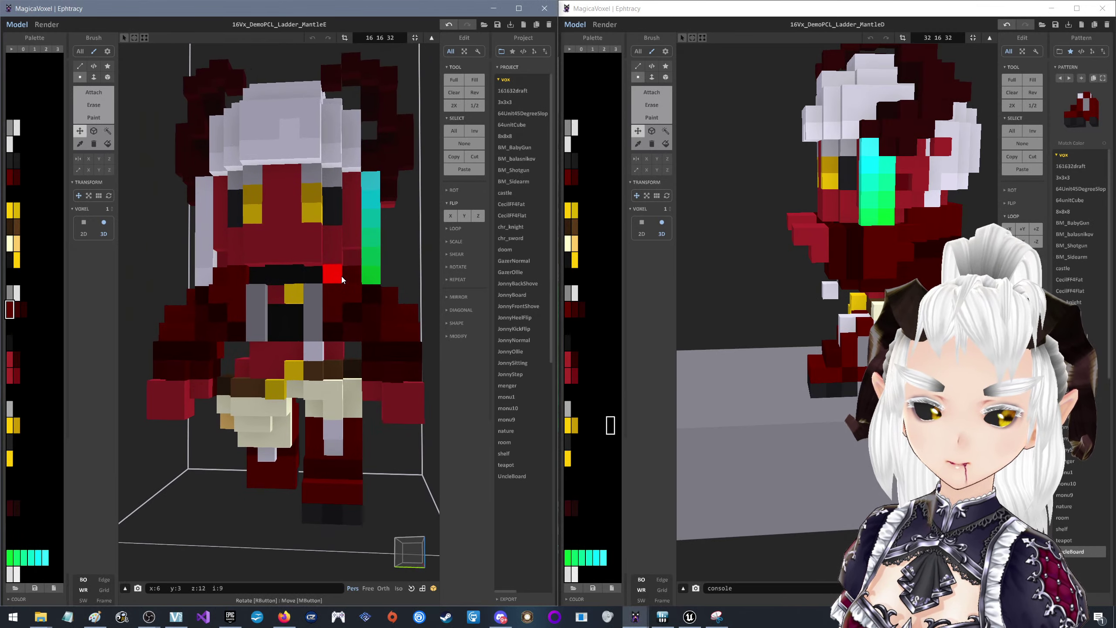
key("alt+Tab")
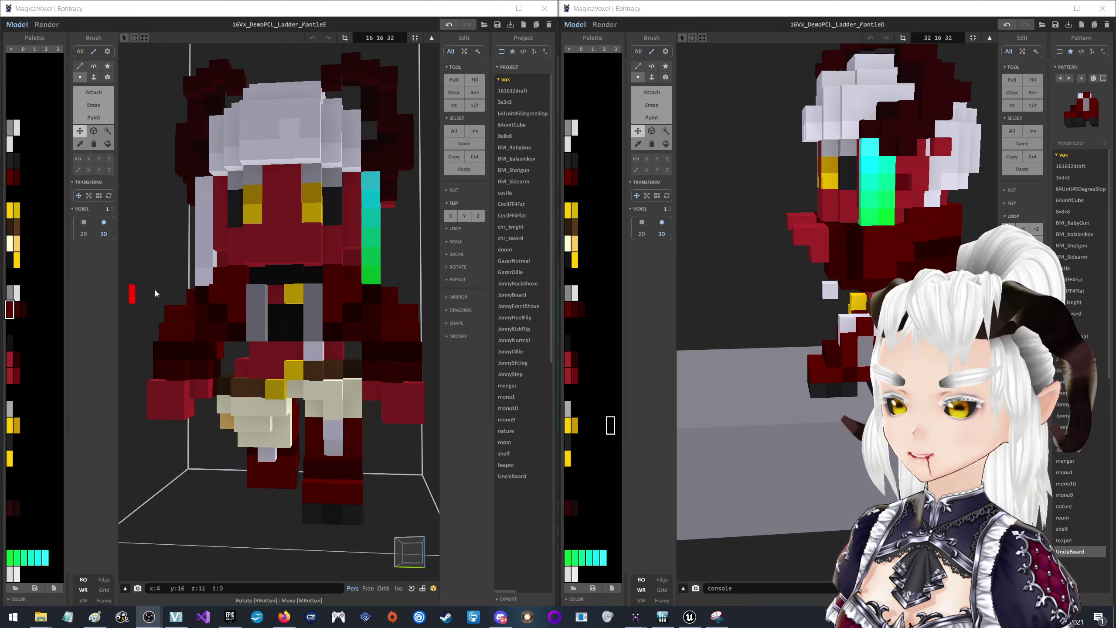
mouse_move(157, 294)
right_mouse_down()
mouse_move(225, 342)
mouse_move(277, 335)
right_mouse_up()
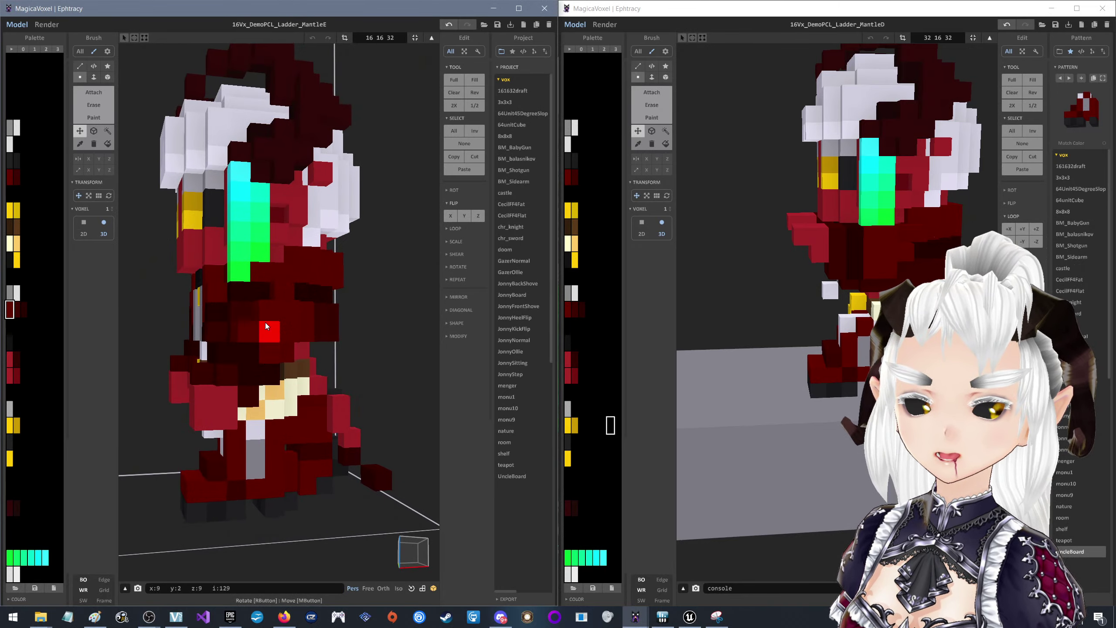
mouse_move(261, 299)
right_mouse_down()
mouse_move(342, 306)
mouse_move(385, 327)
mouse_move(365, 347)
mouse_move(273, 334)
mouse_move(347, 307)
mouse_move(258, 315)
mouse_move(316, 325)
mouse_move(292, 333)
mouse_move(307, 342)
mouse_move(260, 339)
mouse_move(331, 317)
mouse_move(300, 326)
mouse_move(329, 368)
mouse_move(172, 369)
mouse_move(249, 351)
mouse_move(322, 275)
mouse_move(392, 249)
right_mouse_up()
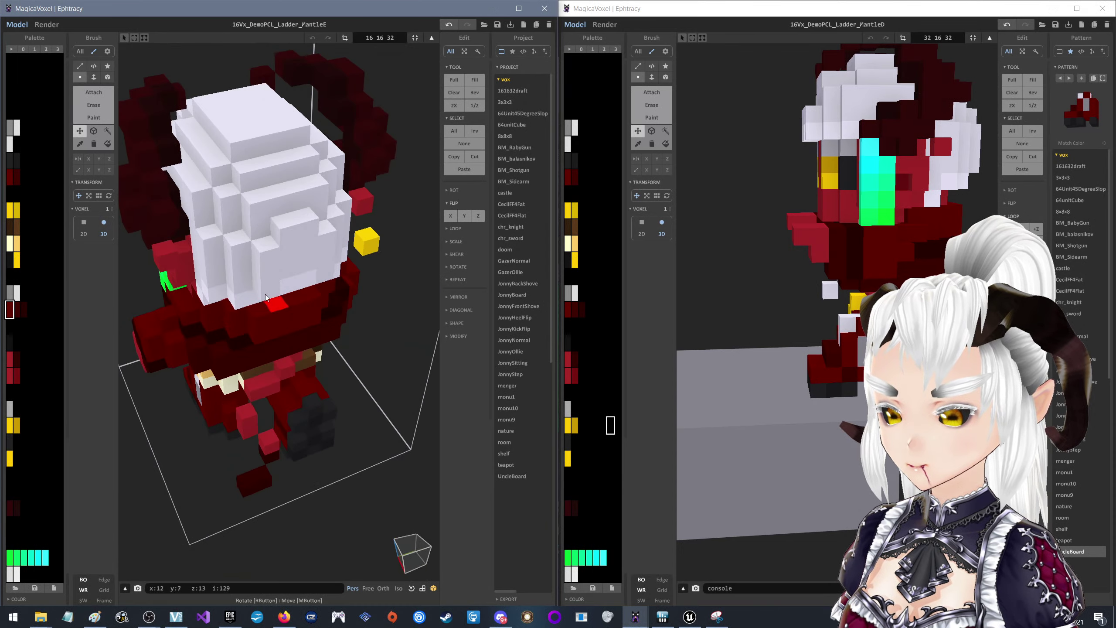
right_click_drag(306, 293, 337, 281)
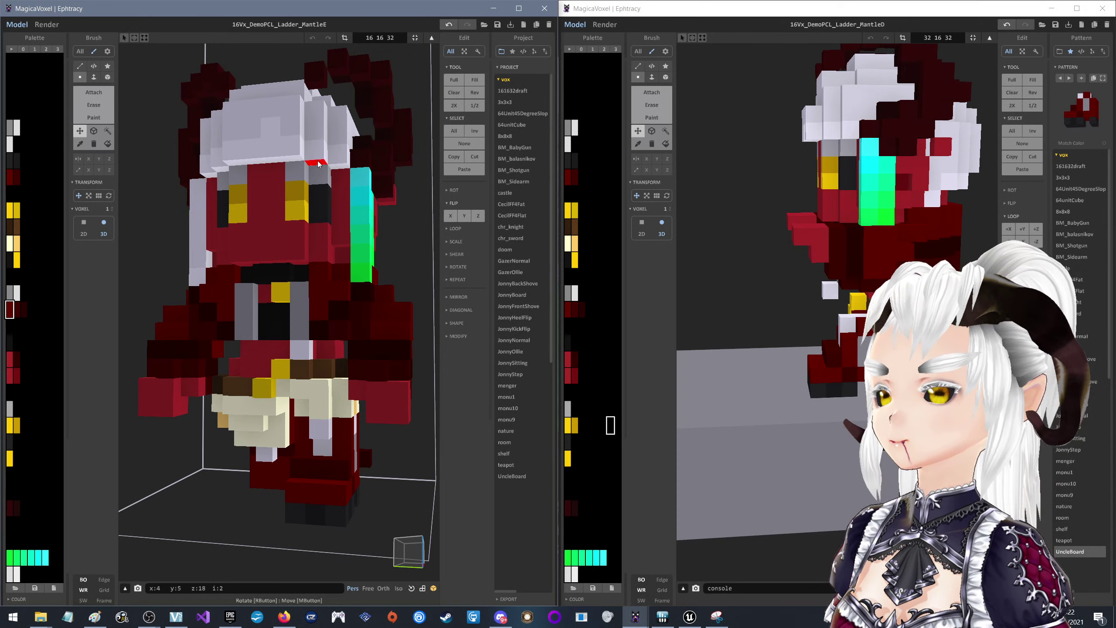
mouse_move(318, 164)
right_mouse_down()
mouse_move(319, 180)
mouse_move(304, 145)
mouse_move(254, 170)
mouse_move(153, 178)
right_mouse_up()
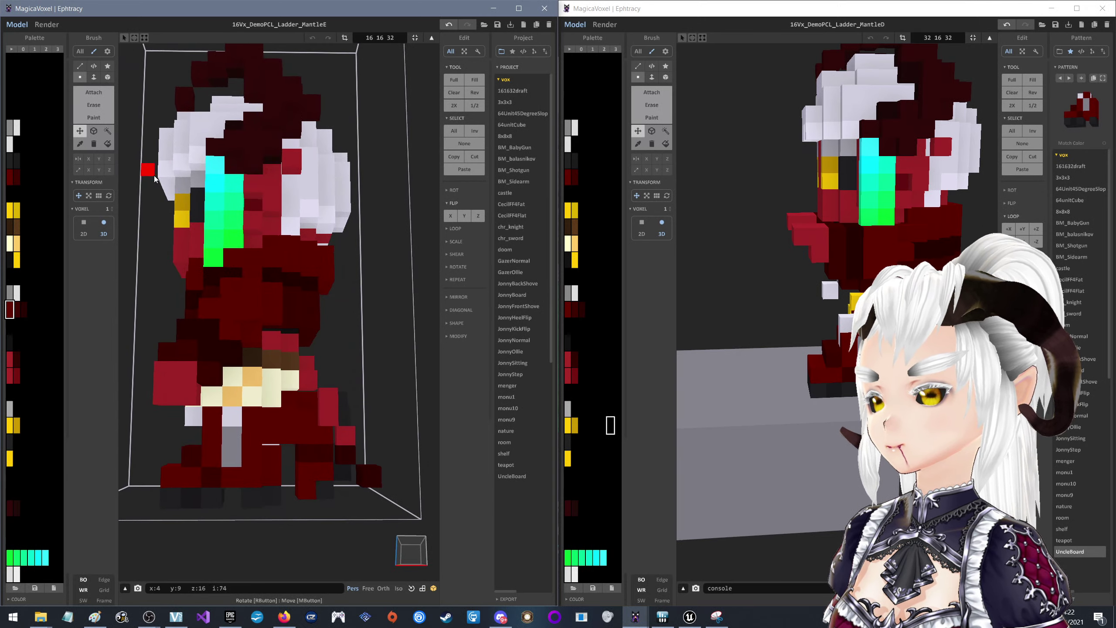
right_click_drag(153, 178, 298, 196)
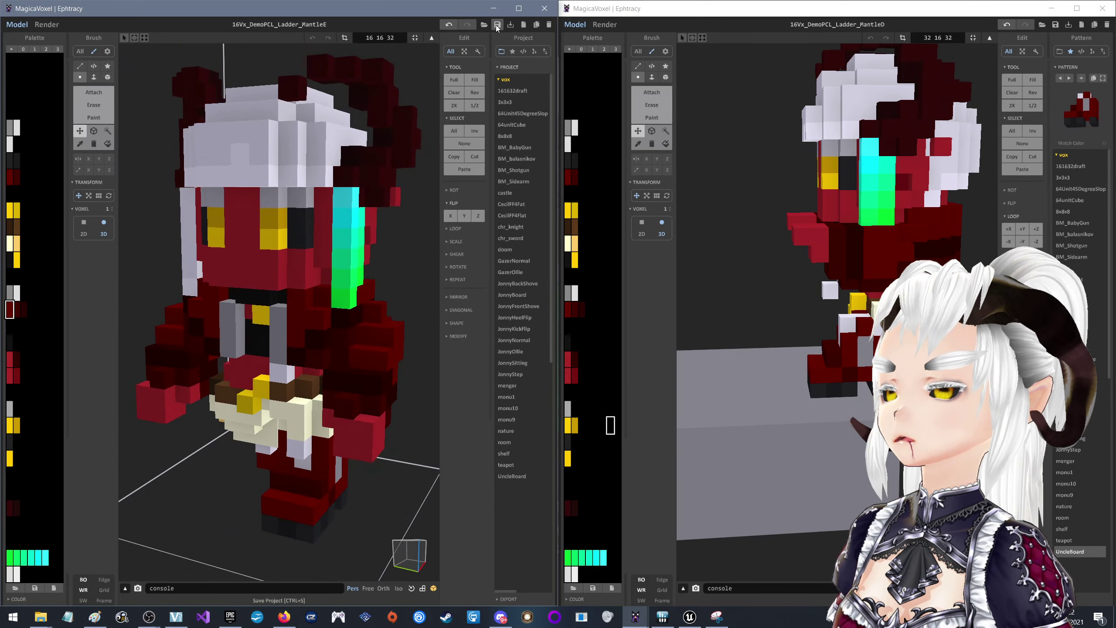
Tile the Mantle frame windows into screen quarters and orbit the Mantle A and C models
left_click(493, 8)
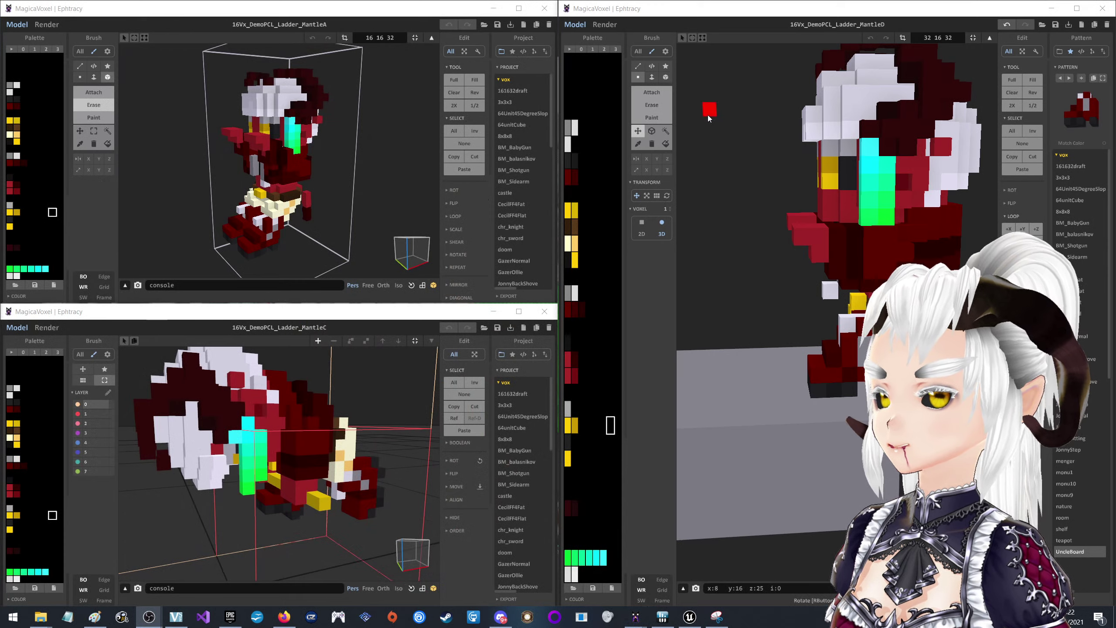
left_click_drag(796, 17, 1010, 53)
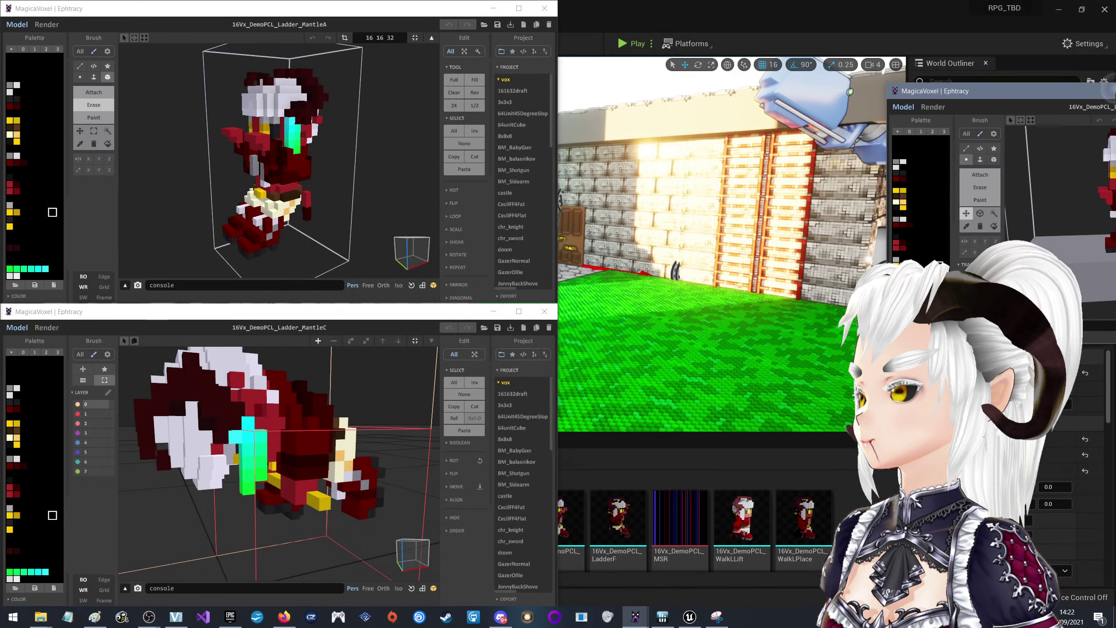
left_click_drag(1010, 53, 1112, 2)
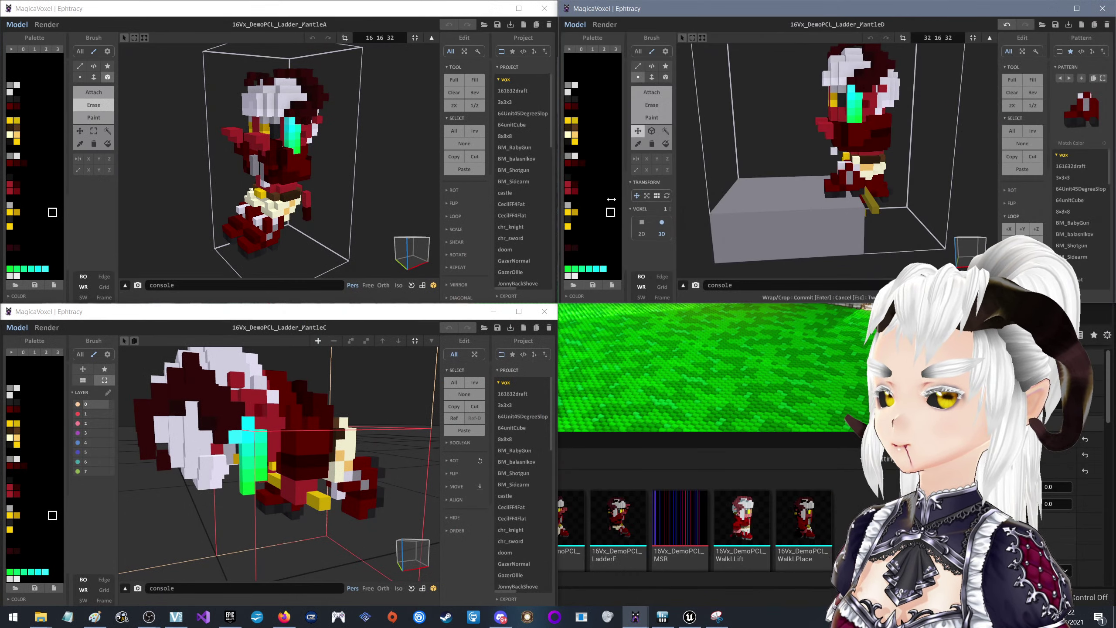
right_click_drag(424, 200, 334, 185)
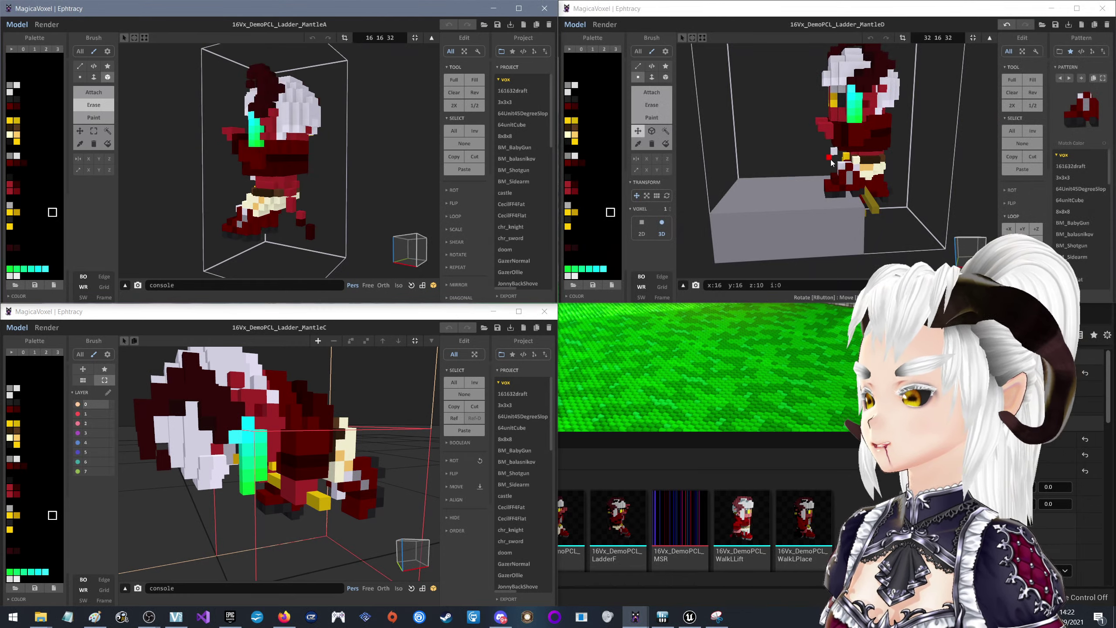
key("alt+Tab")
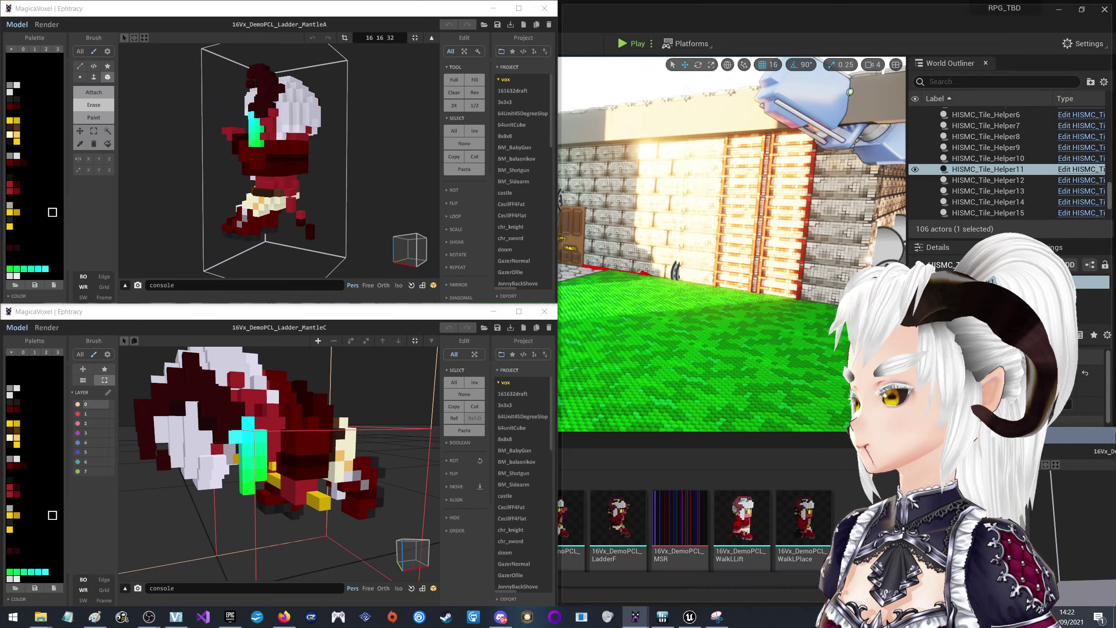
left_click_drag(1101, 585, 1110, 608)
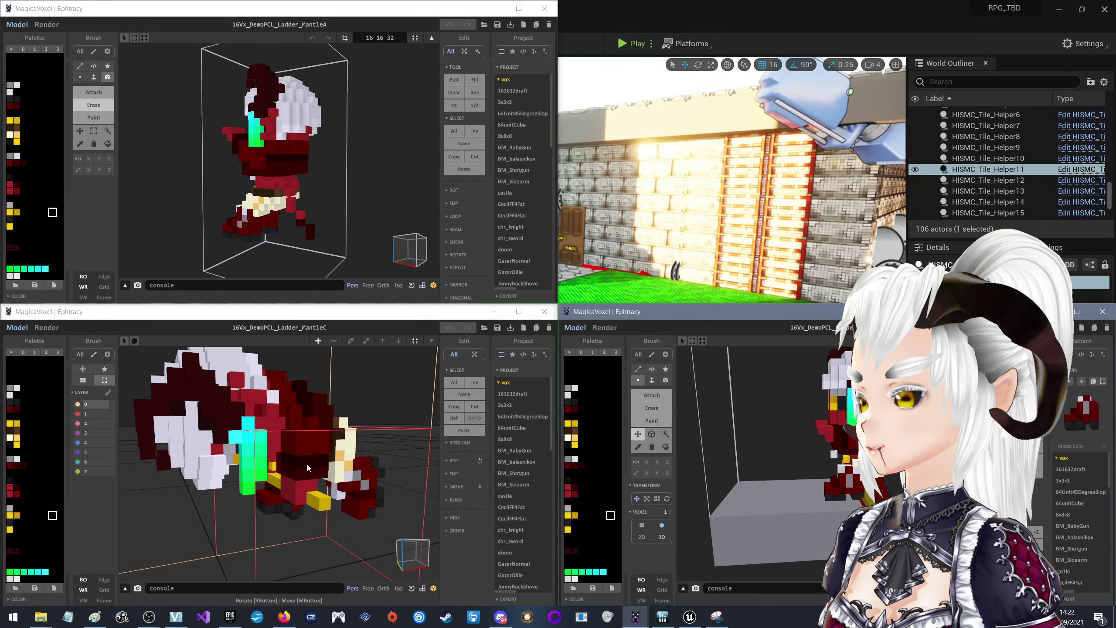
right_click_drag(269, 442, 335, 466)
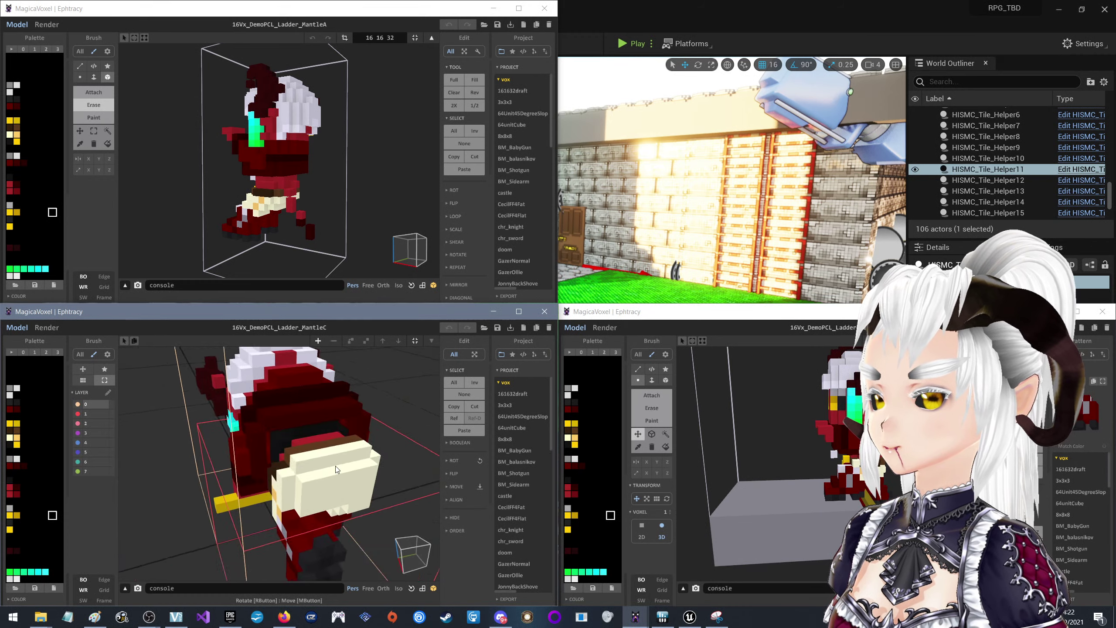
right_click_drag(731, 467, 822, 446)
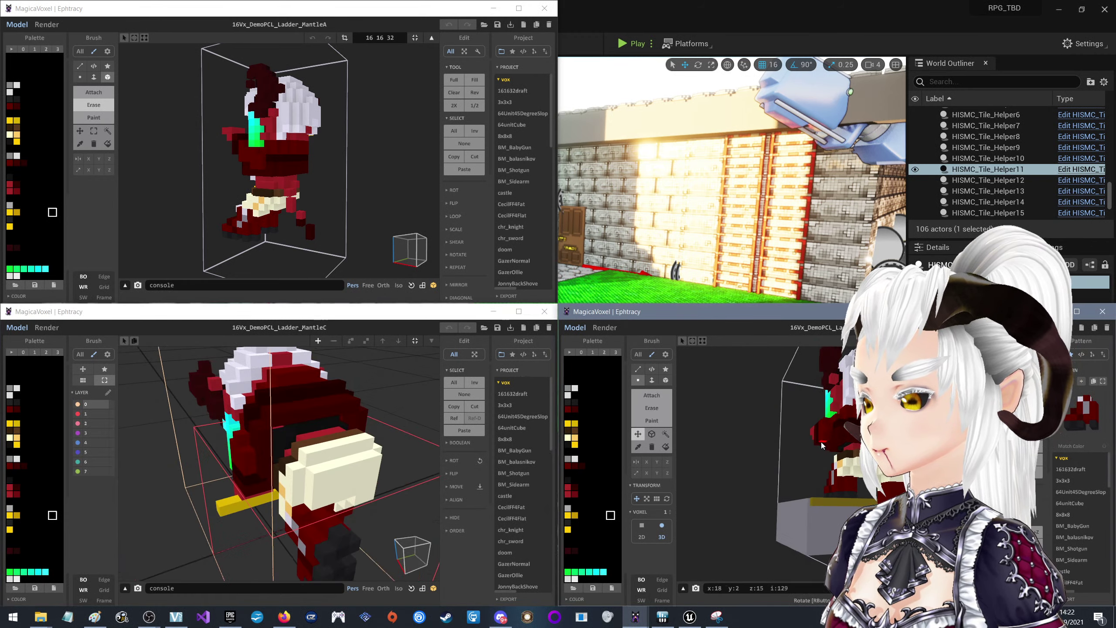
right_click_drag(347, 230, 289, 227)
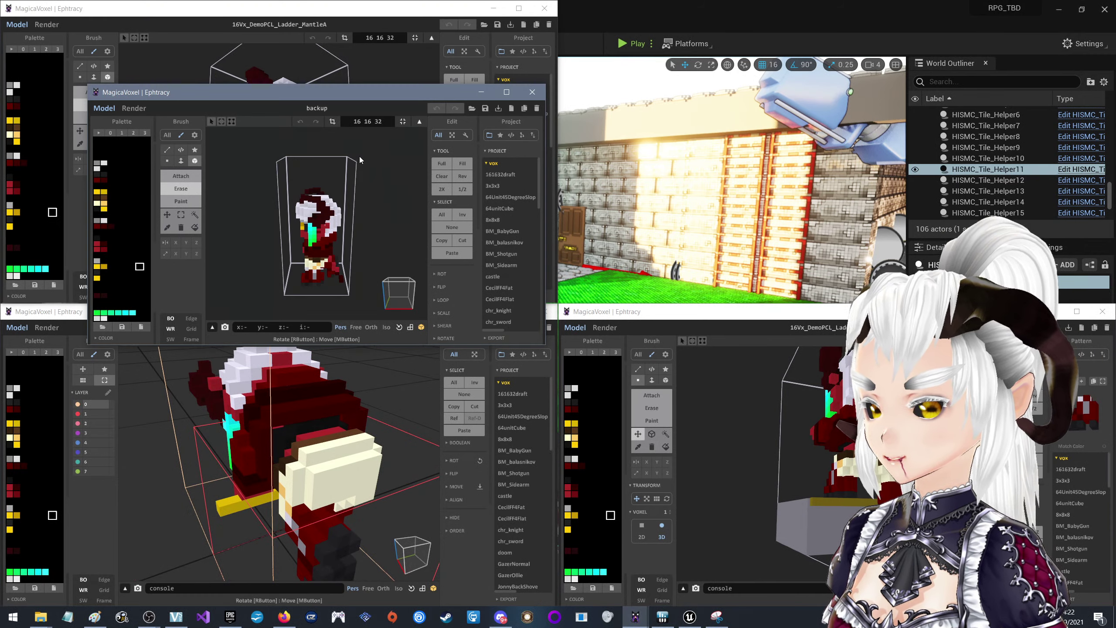
Close the floating backup copy and launch a new MagicaVoxel window from the taskbar
left_click(524, 96)
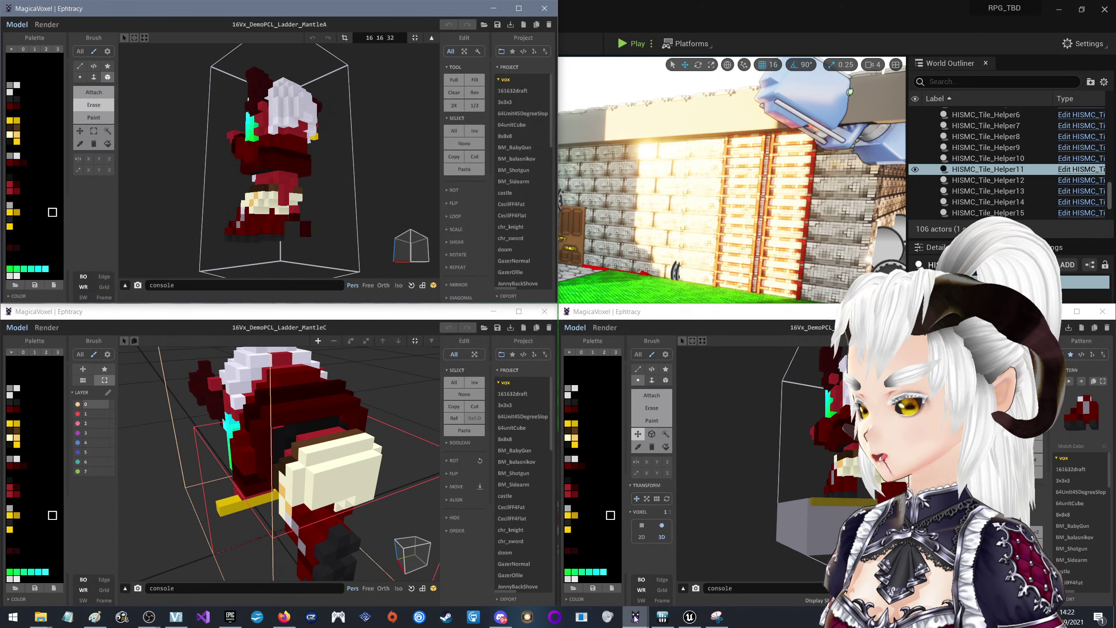
mouse_move(635, 620)
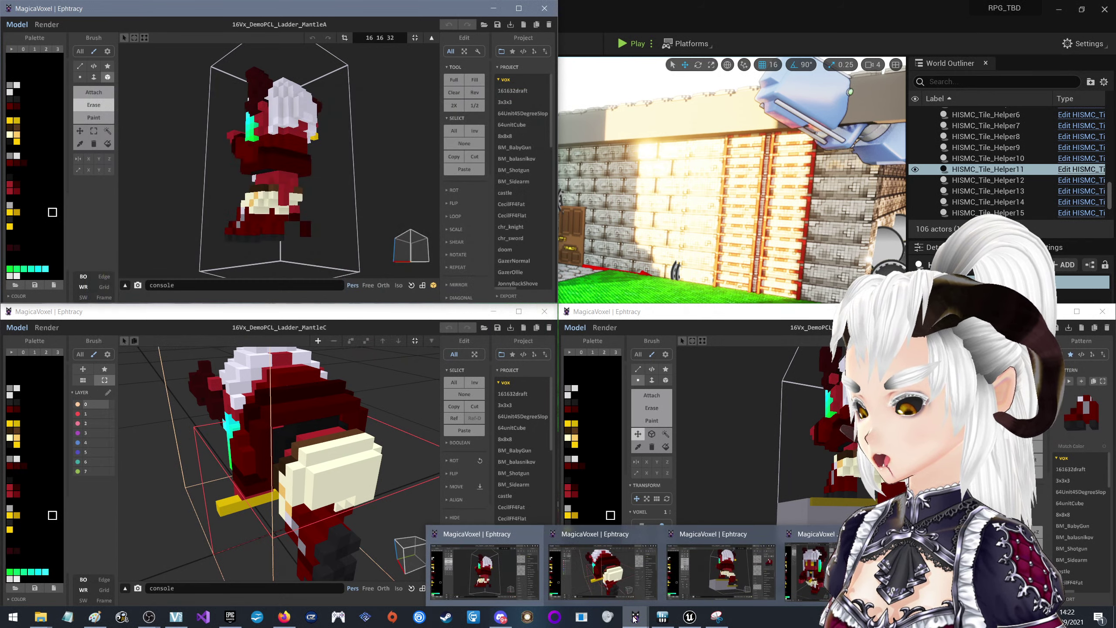
mouse_move(812, 585)
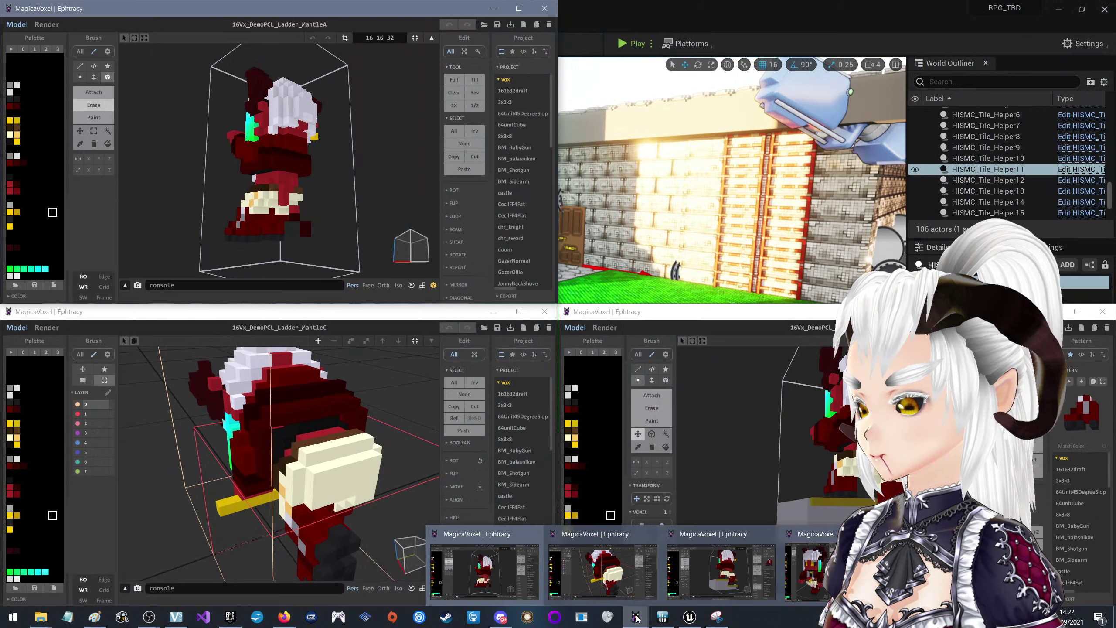
middle_click(636, 618)
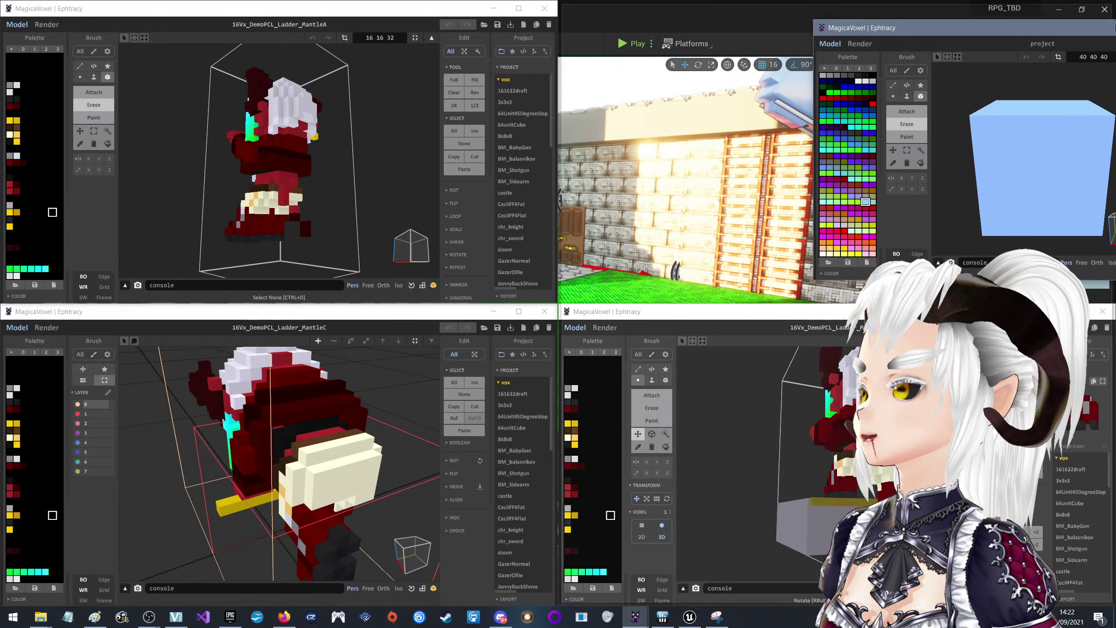
Snap the new window top-right and open 16Vx_DemoPCL_Ladder_MantleB.vox from MagicaFiles
left_click_drag(541, 158, 1115, 5)
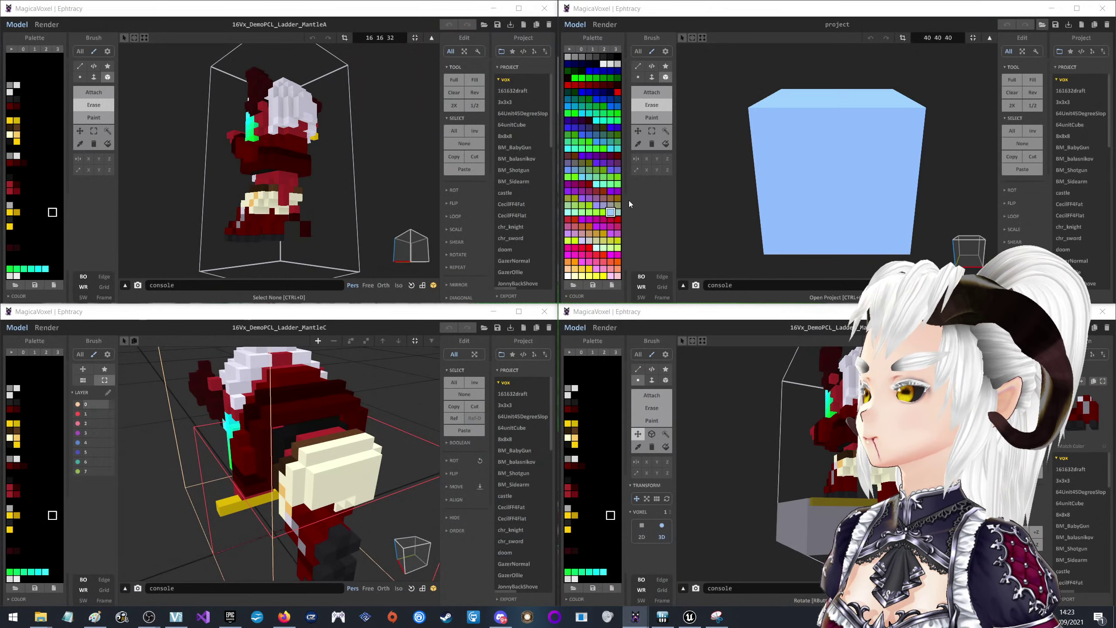
key("ctrl+o")
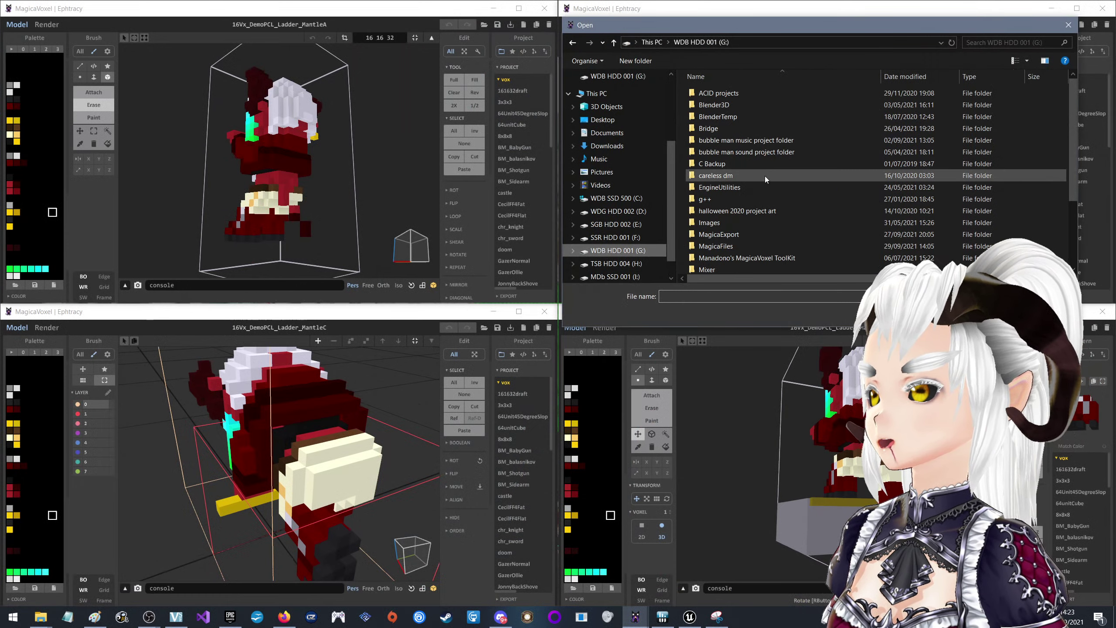
double_click(743, 246)
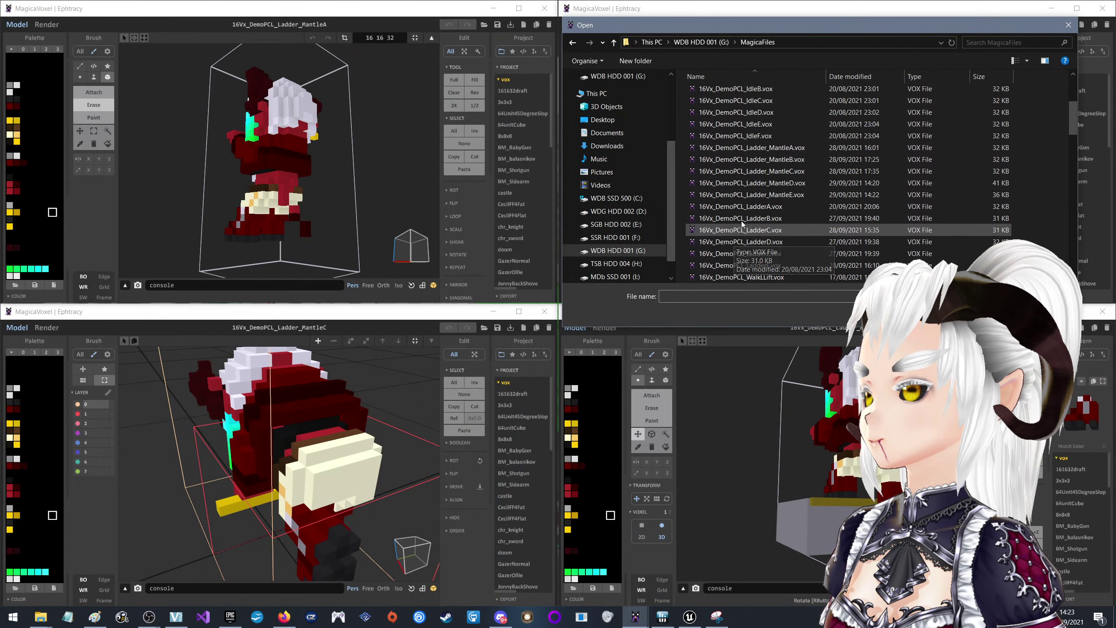
double_click(766, 160)
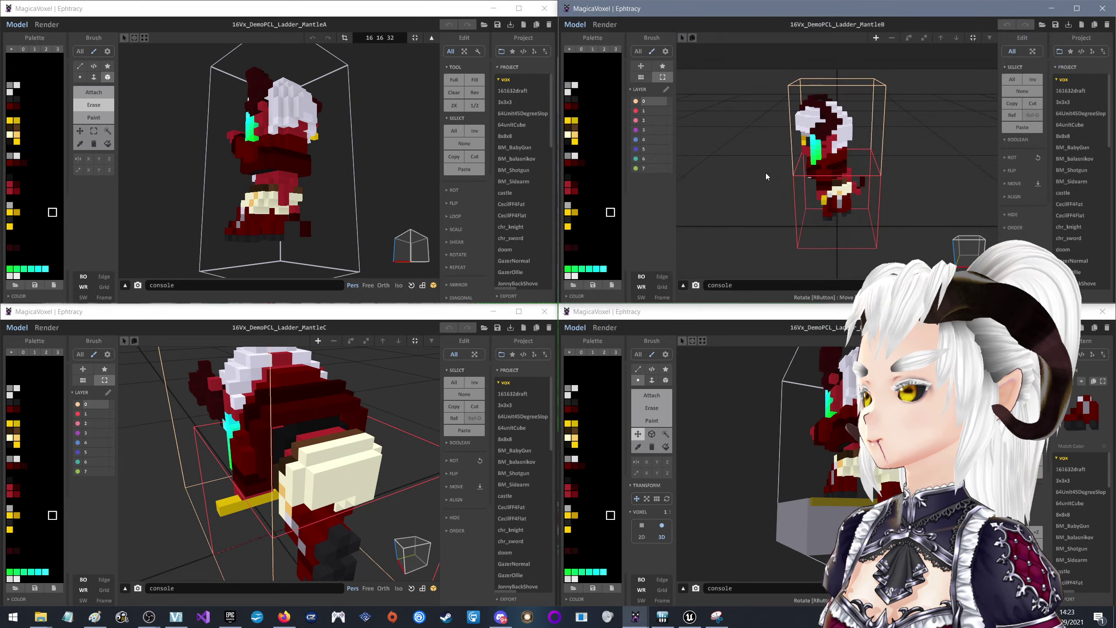
Turn MantleB to a front-facing view and put it into voxel edit mode
right_click_drag(826, 216, 851, 192)
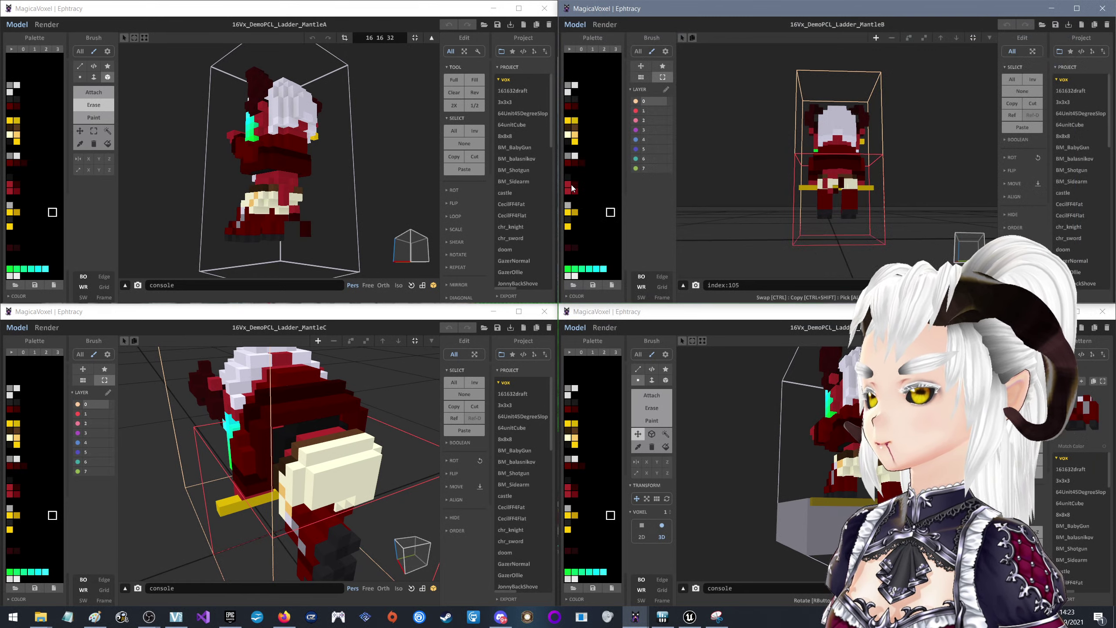
scroll(835, 185, "up", 5)
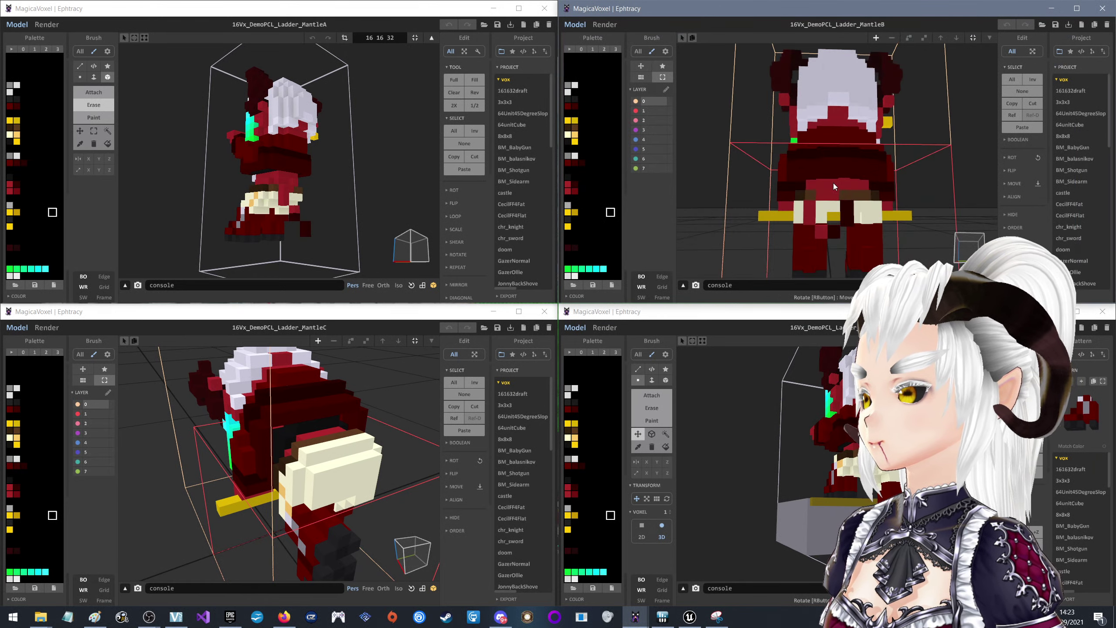
mouse_move(813, 229)
right_mouse_down()
mouse_move(853, 238)
mouse_move(813, 267)
mouse_move(818, 236)
mouse_move(791, 239)
right_mouse_up()
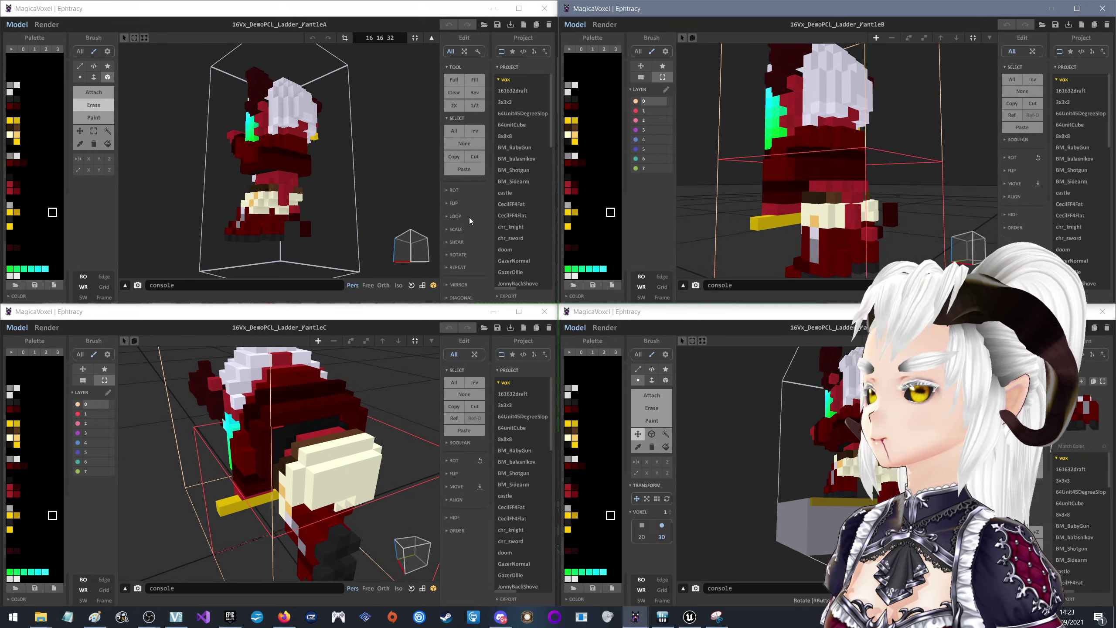
mouse_move(345, 473)
right_mouse_down()
mouse_move(369, 473)
mouse_move(332, 479)
right_mouse_up()
left_click(757, 168)
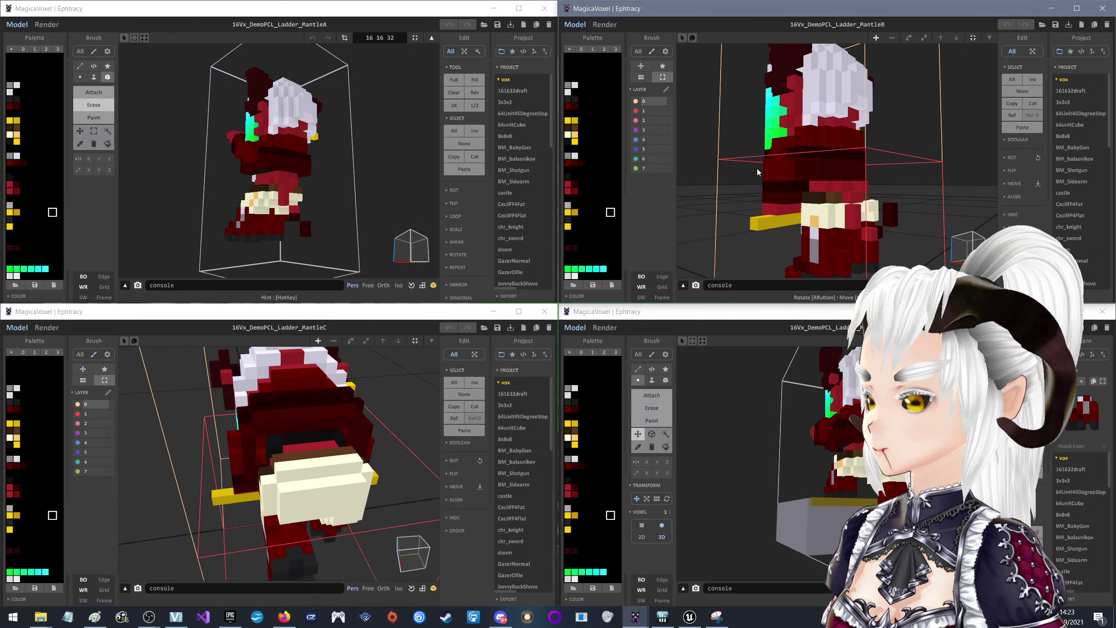
right_click_drag(757, 169, 801, 195)
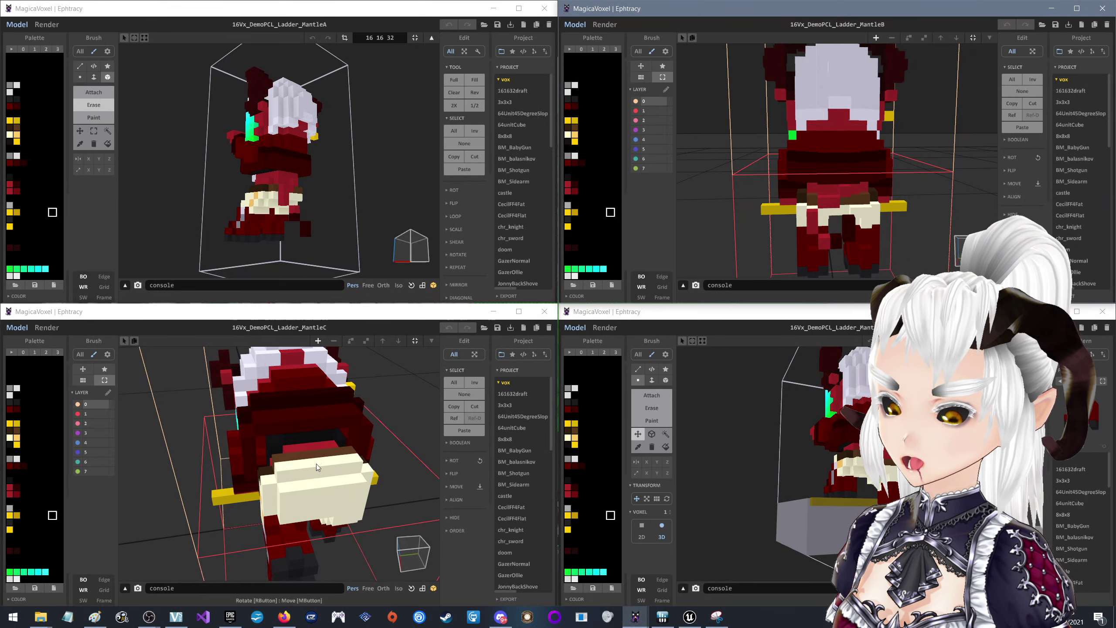
left_click(851, 187)
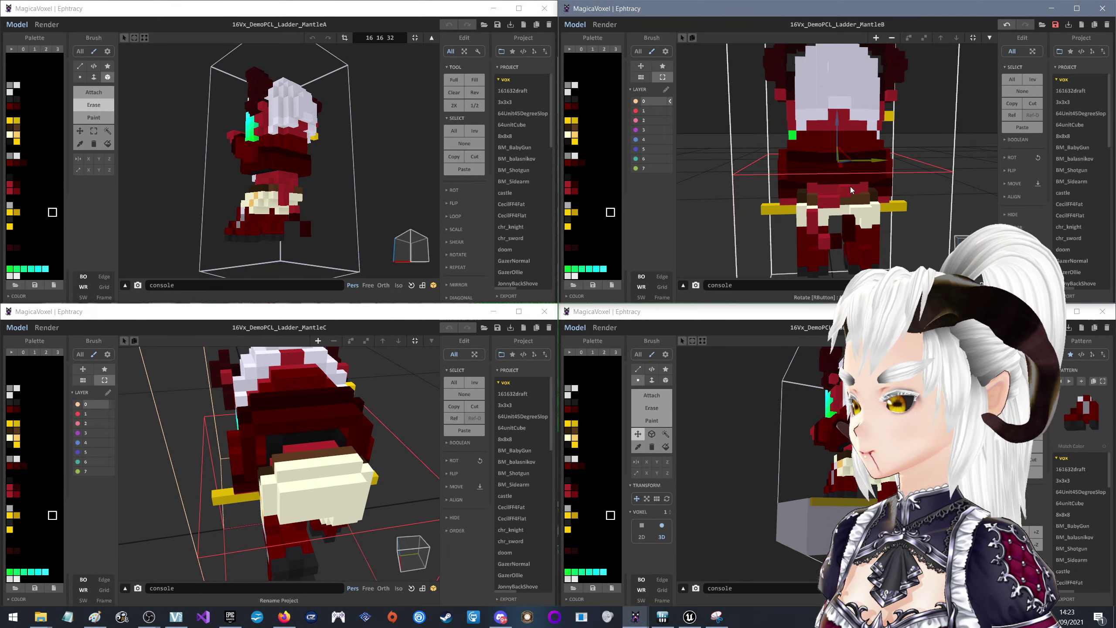
key("Tab")
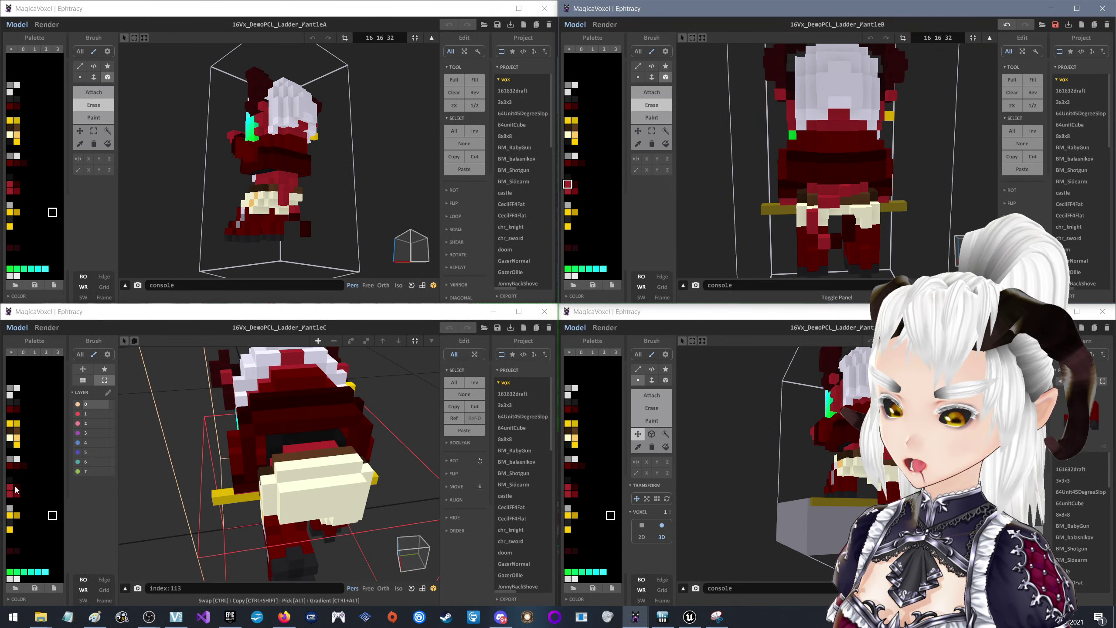
Pick red, enter edit mode on Mantle C with the Attach brush, and view the cream block
left_click(285, 444)
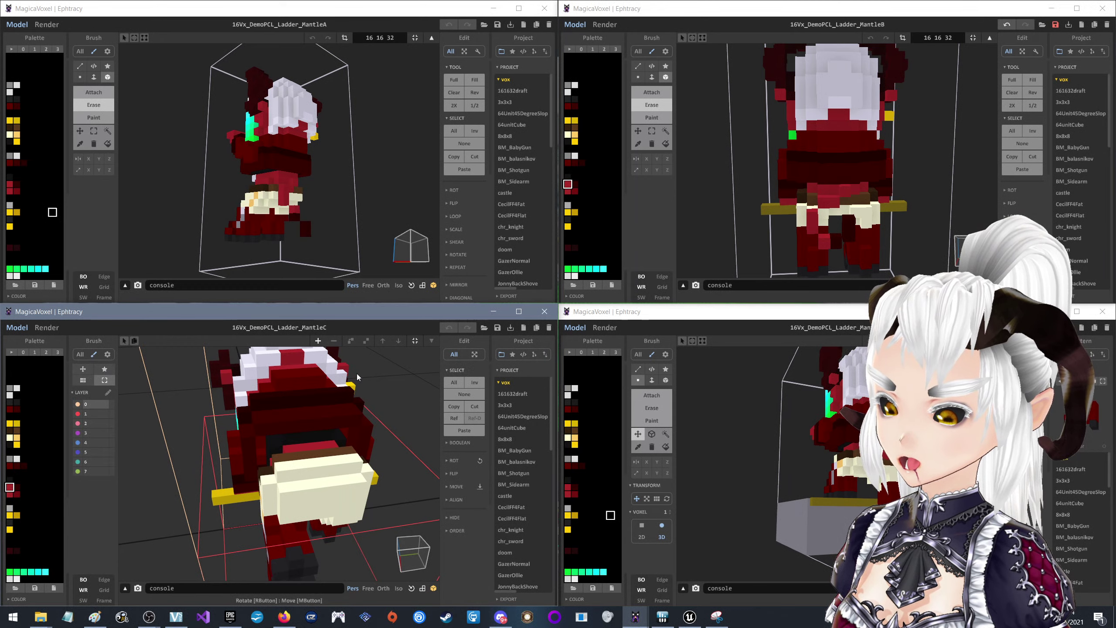
key("Tab")
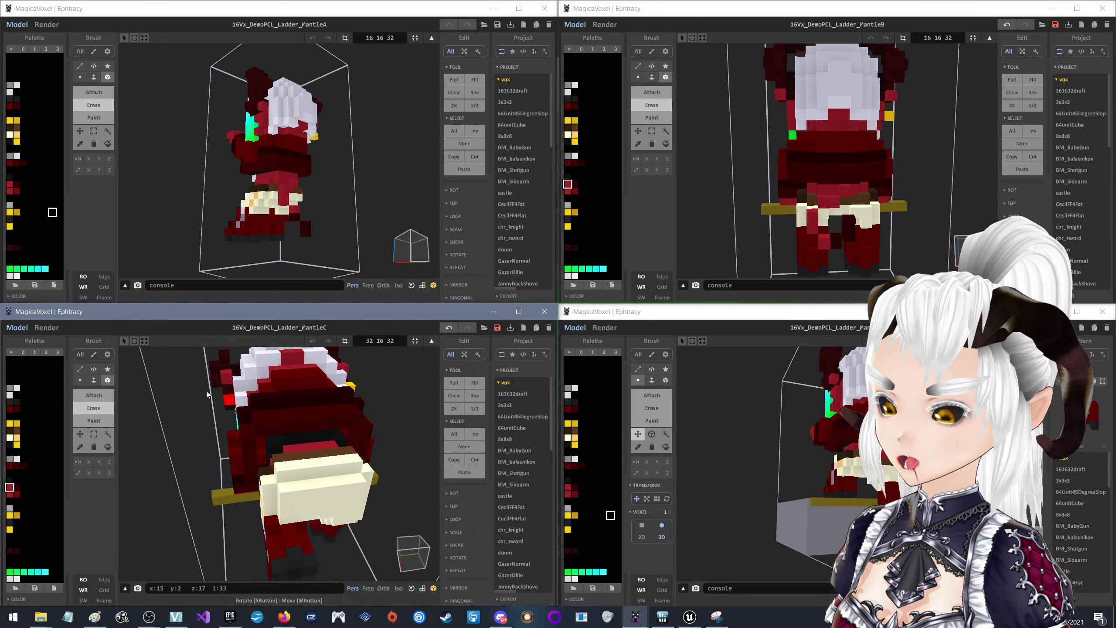
left_click(80, 379)
left_click(94, 395)
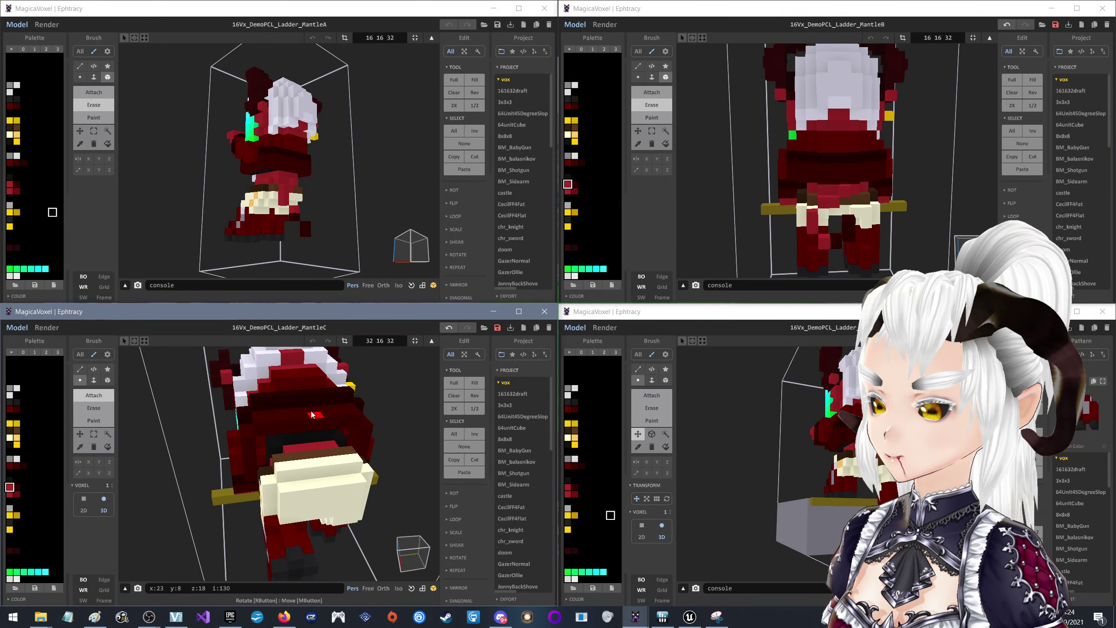
right_click_drag(321, 431, 324, 459)
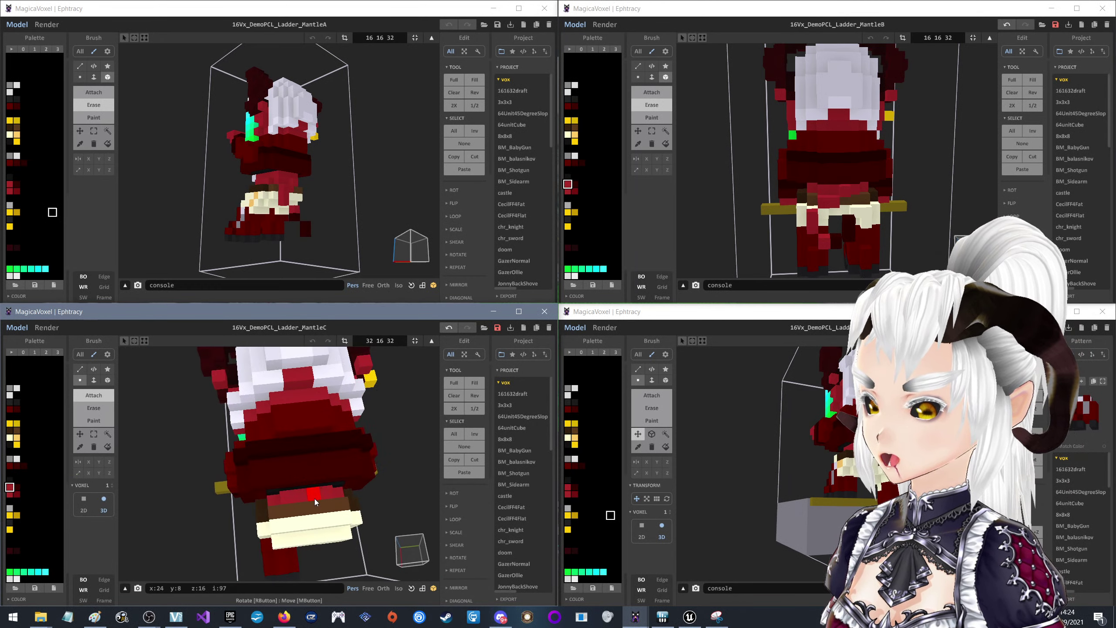
mouse_move(314, 497)
right_mouse_down()
mouse_move(331, 512)
mouse_move(316, 468)
right_mouse_up()
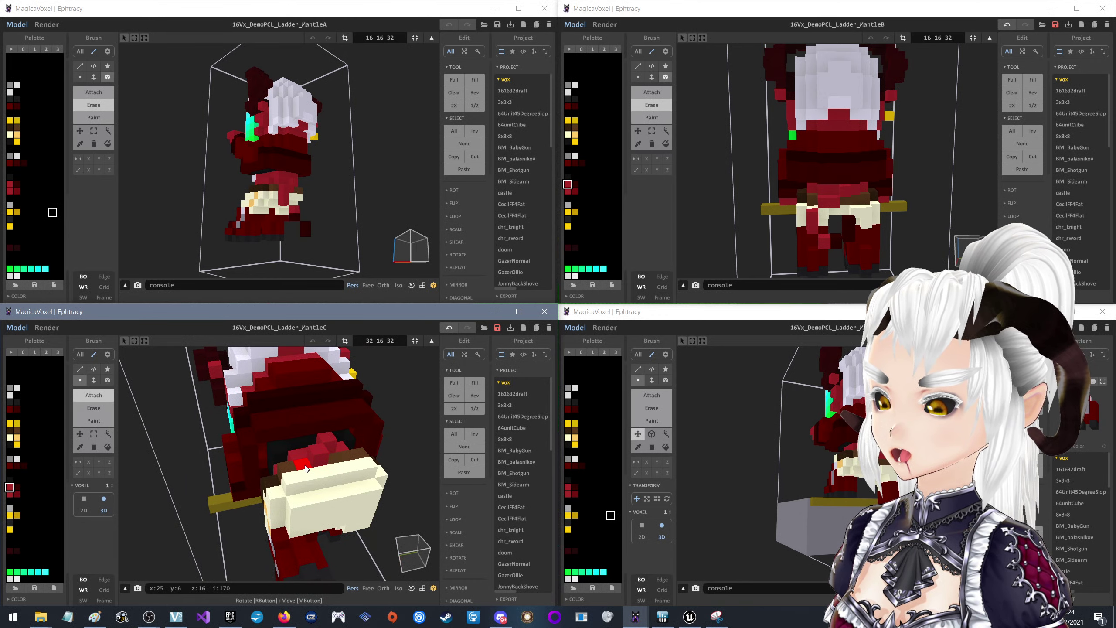
mouse_move(307, 470)
right_mouse_down()
mouse_move(334, 468)
mouse_move(323, 489)
right_mouse_up()
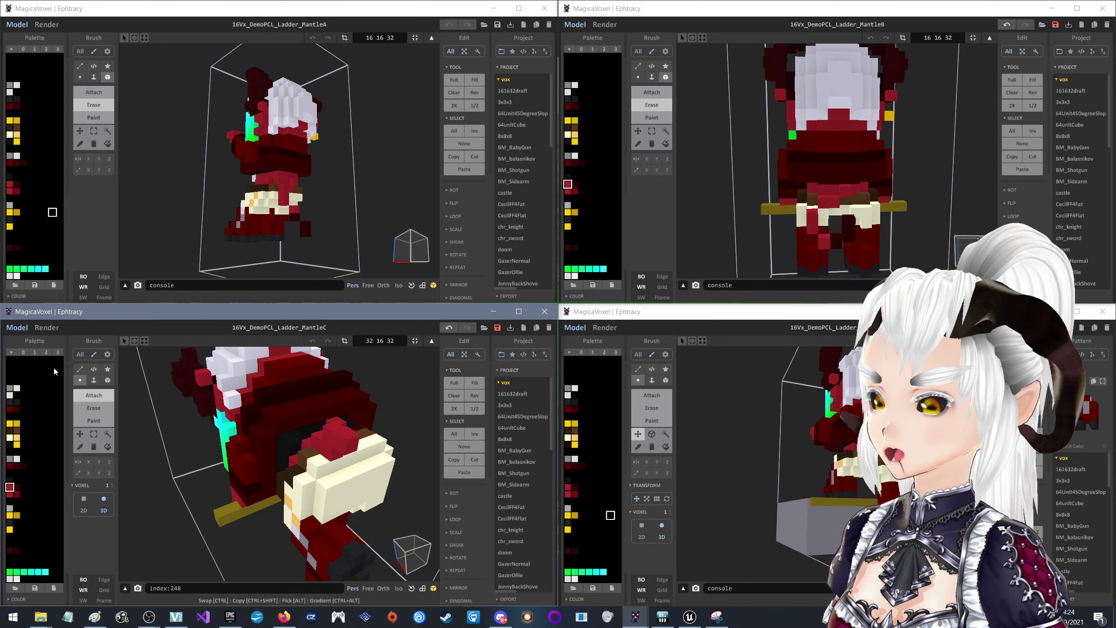
Switch to Erase, orbit around the cream block, and undo the last two edits
key("e")
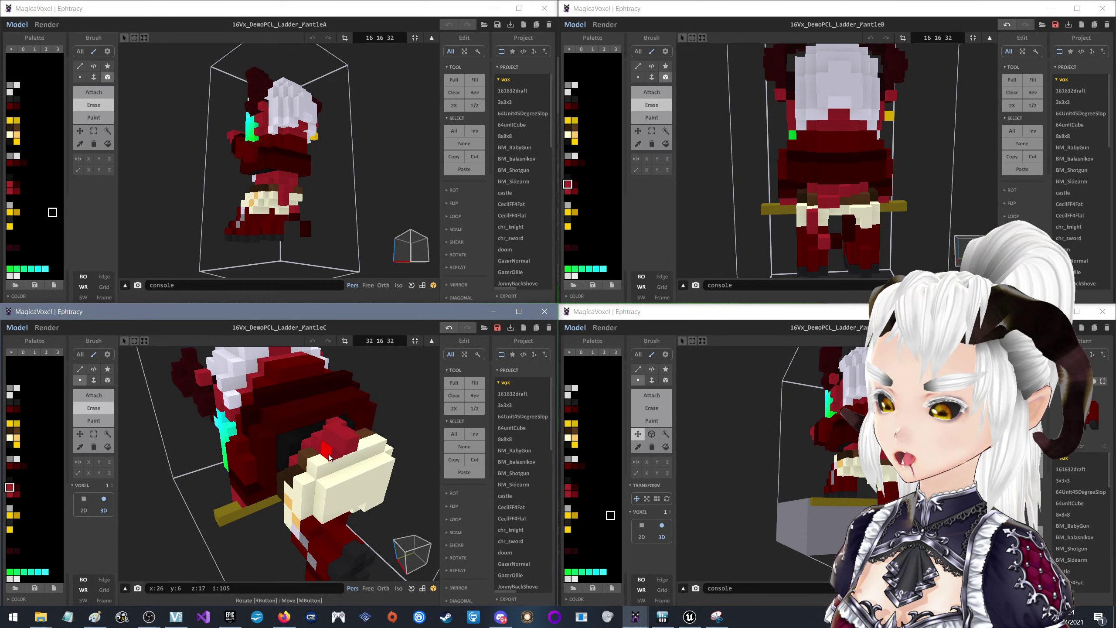
mouse_move(328, 459)
right_mouse_down()
mouse_move(226, 458)
mouse_move(278, 446)
right_mouse_up()
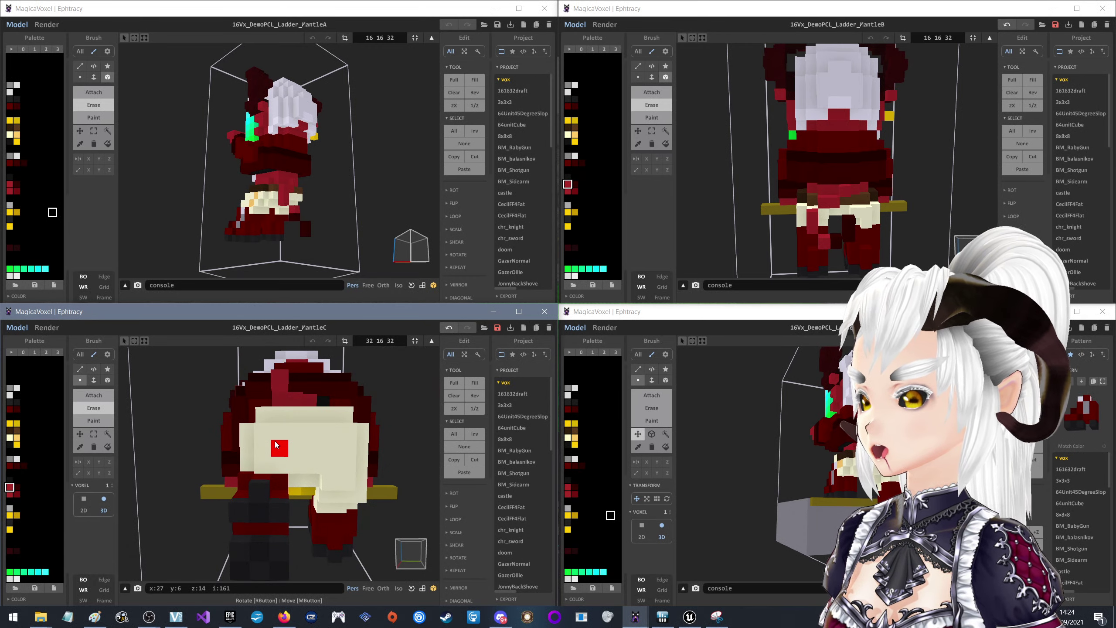
right_click_drag(275, 444, 286, 453)
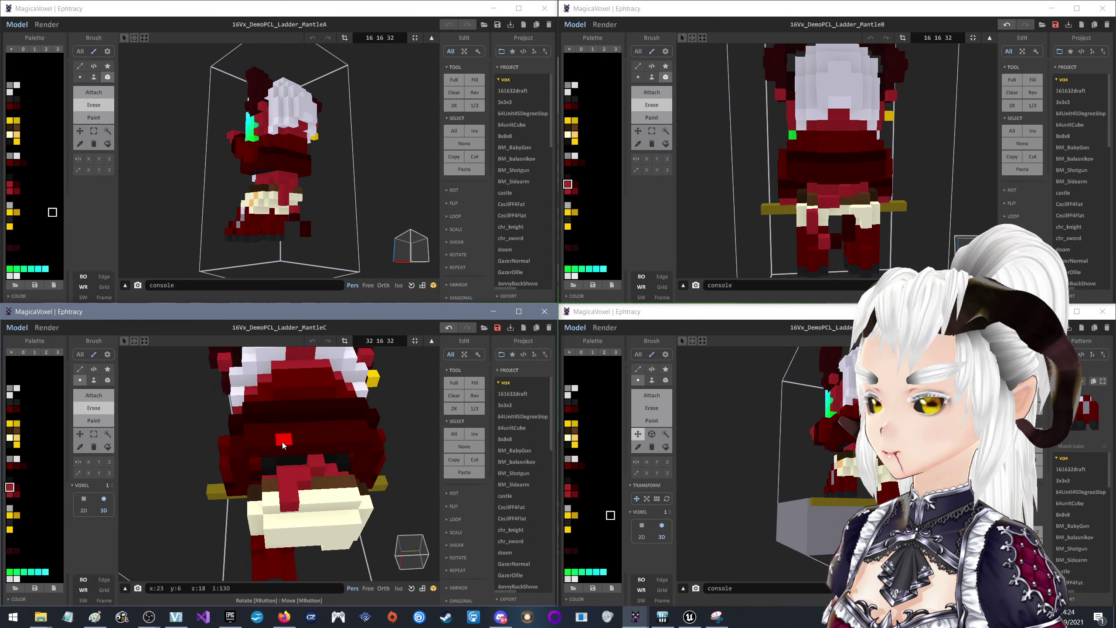
right_click_drag(287, 461, 252, 464)
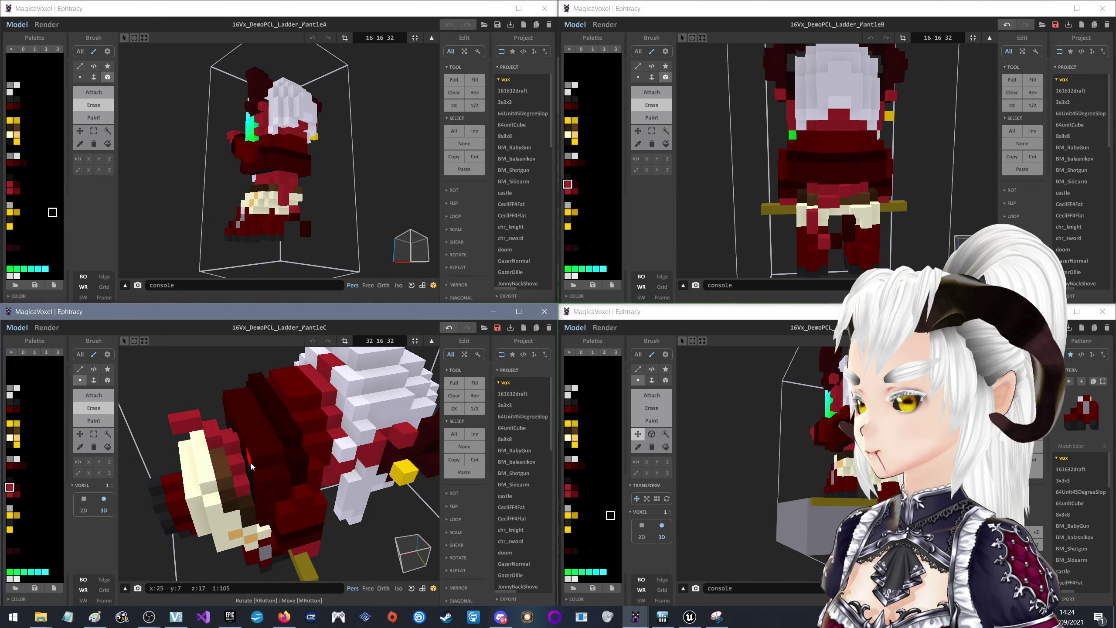
mouse_move(252, 463)
right_mouse_down()
mouse_move(301, 457)
mouse_move(295, 471)
right_mouse_up()
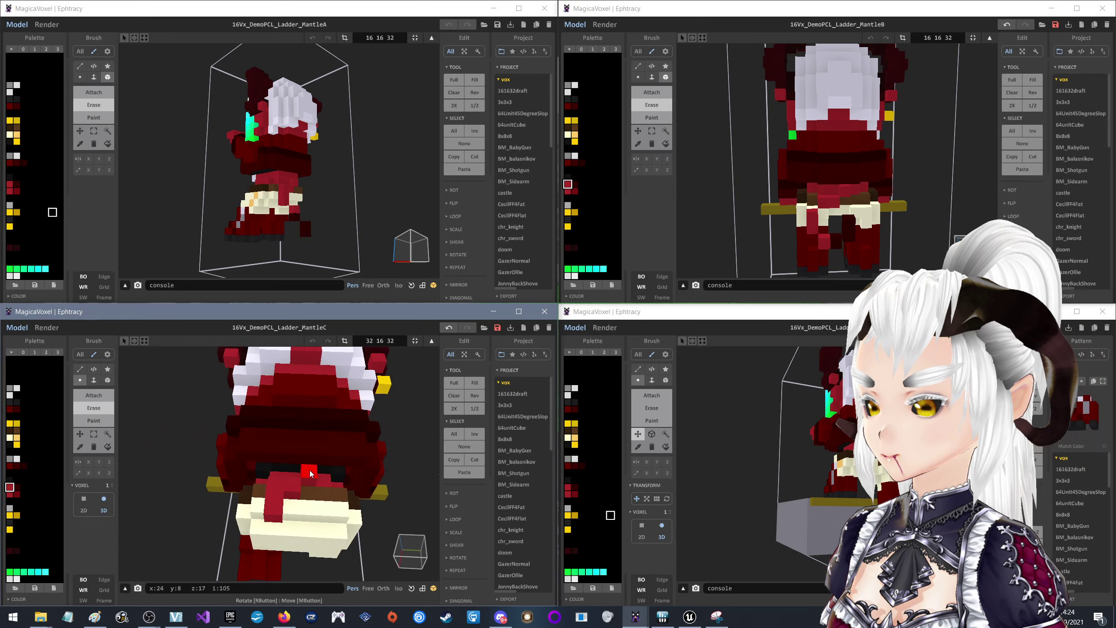
mouse_move(272, 486)
right_mouse_down()
mouse_move(273, 498)
mouse_move(263, 477)
right_mouse_up()
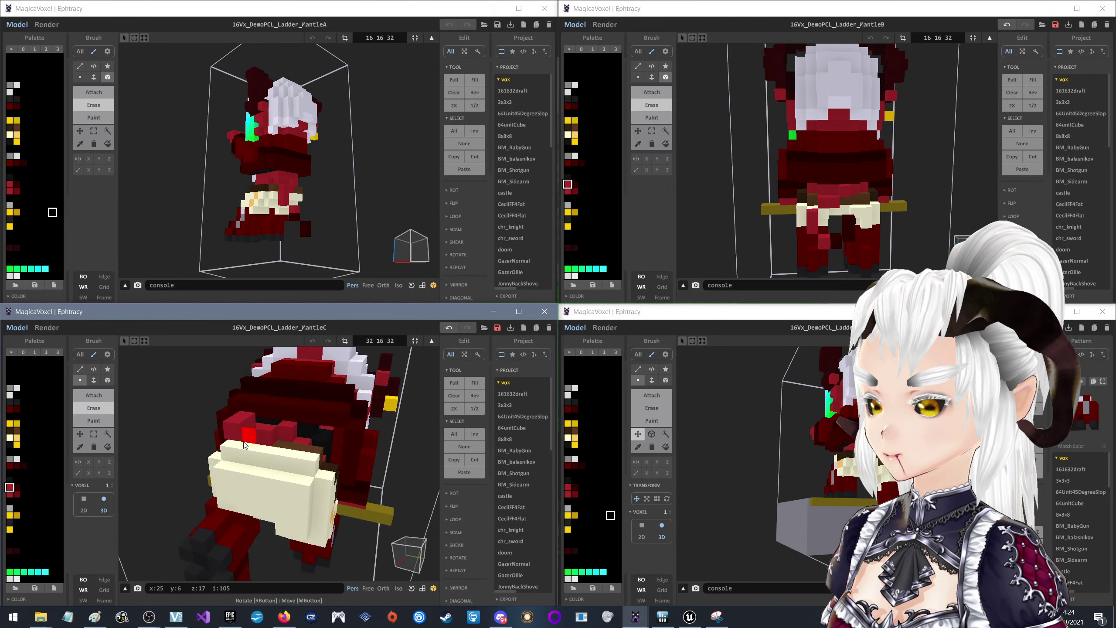
key("ctrl+z")
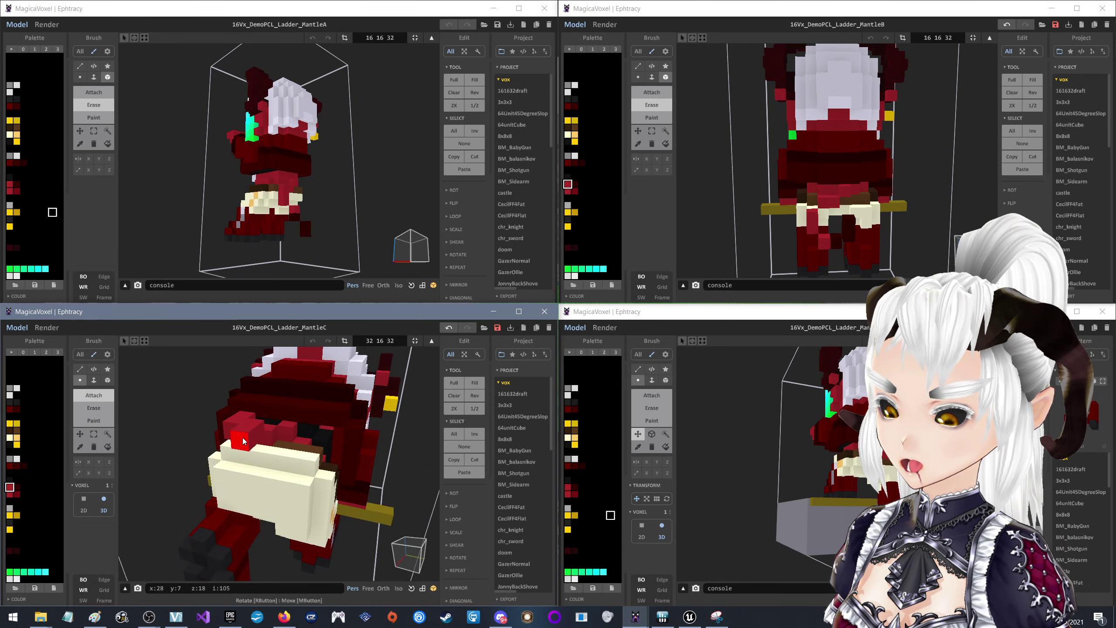
mouse_move(242, 438)
right_mouse_down()
mouse_move(268, 455)
mouse_move(339, 457)
mouse_move(242, 426)
right_mouse_up()
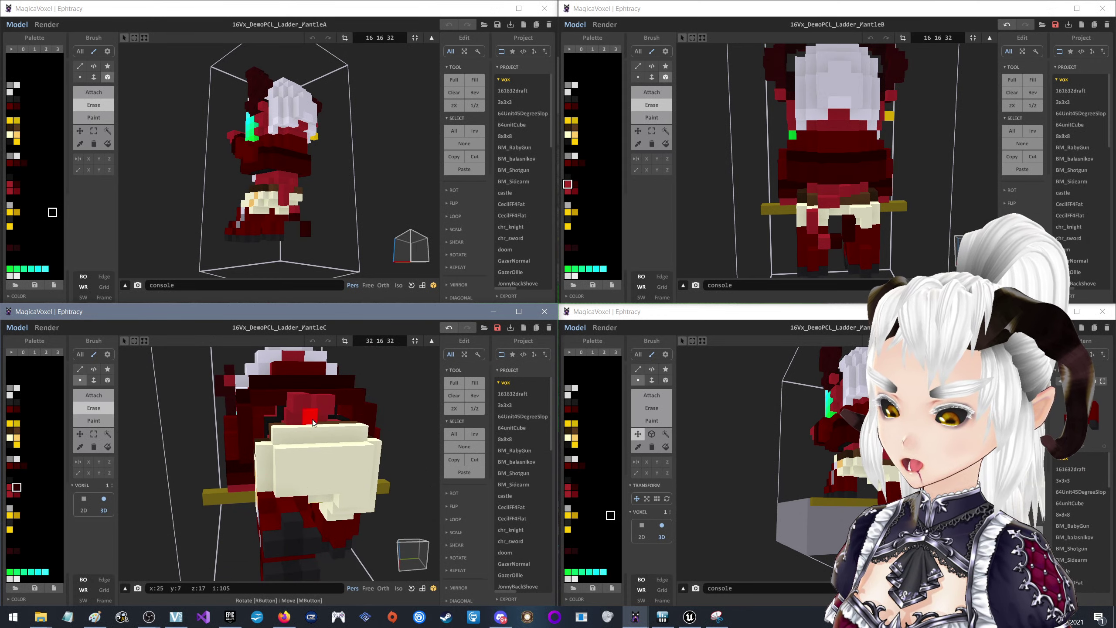
key("ctrl+z")
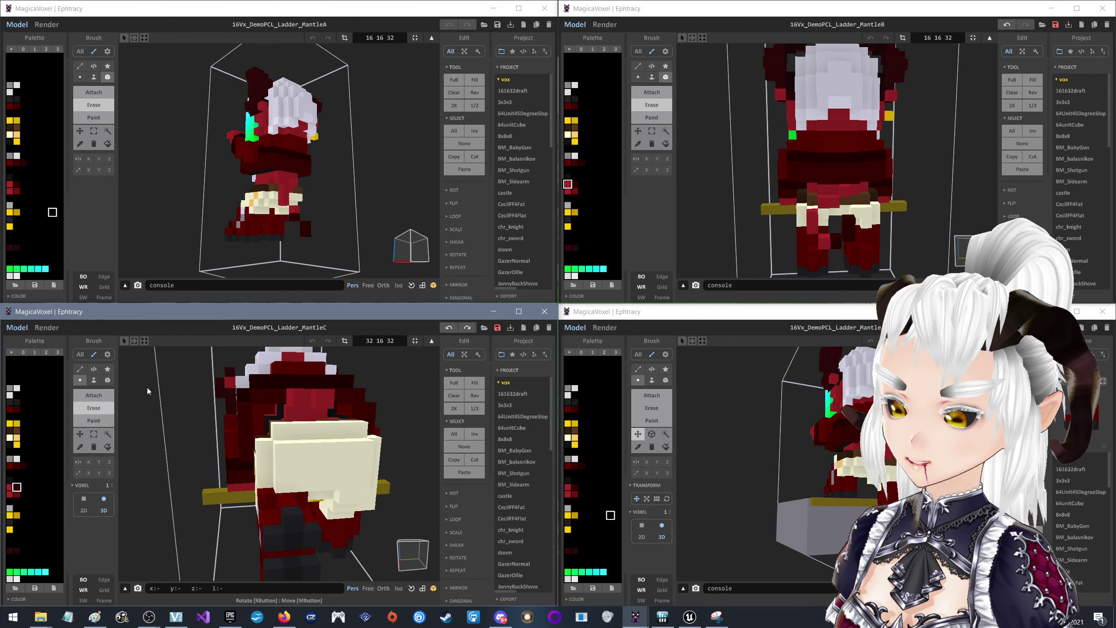
Orbit Mantle C around its hand from frontal and angled views, then pick the Select tool
mouse_move(320, 403)
right_mouse_down()
mouse_move(343, 368)
mouse_move(322, 410)
mouse_move(110, 410)
right_mouse_up()
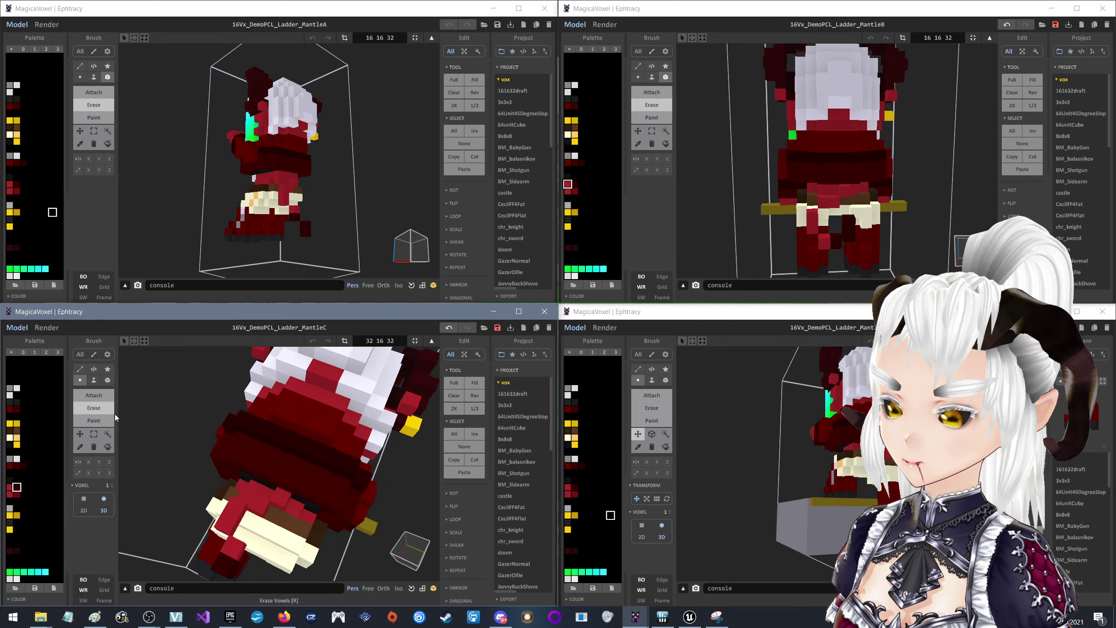
mouse_move(232, 565)
right_mouse_down()
mouse_move(257, 479)
mouse_move(230, 476)
mouse_move(287, 477)
mouse_move(275, 474)
right_mouse_up()
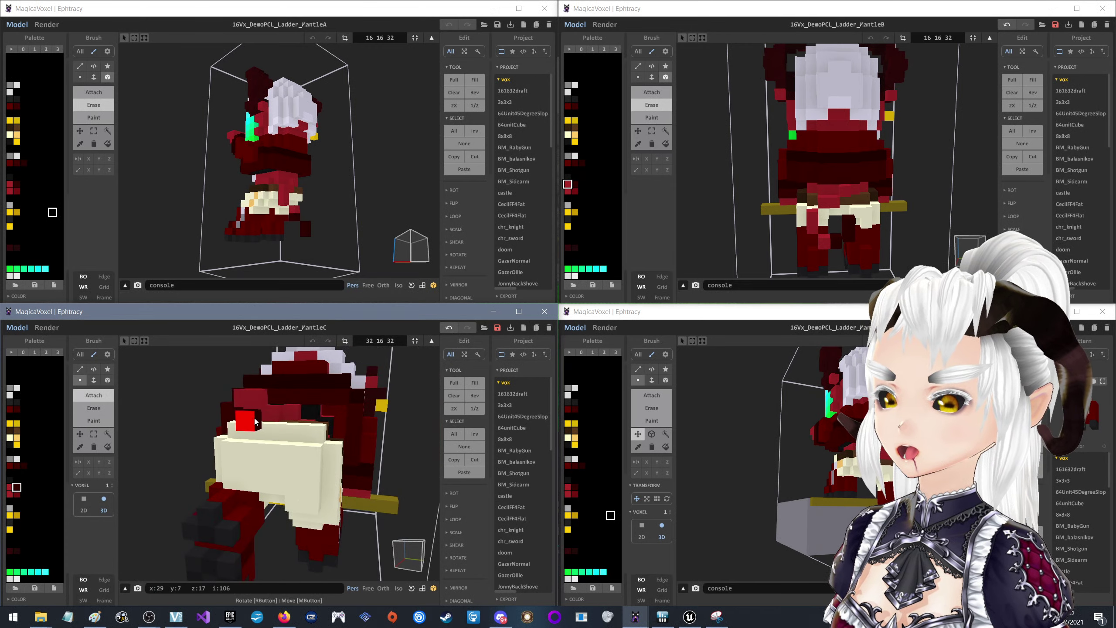
right_click_drag(261, 422, 282, 400)
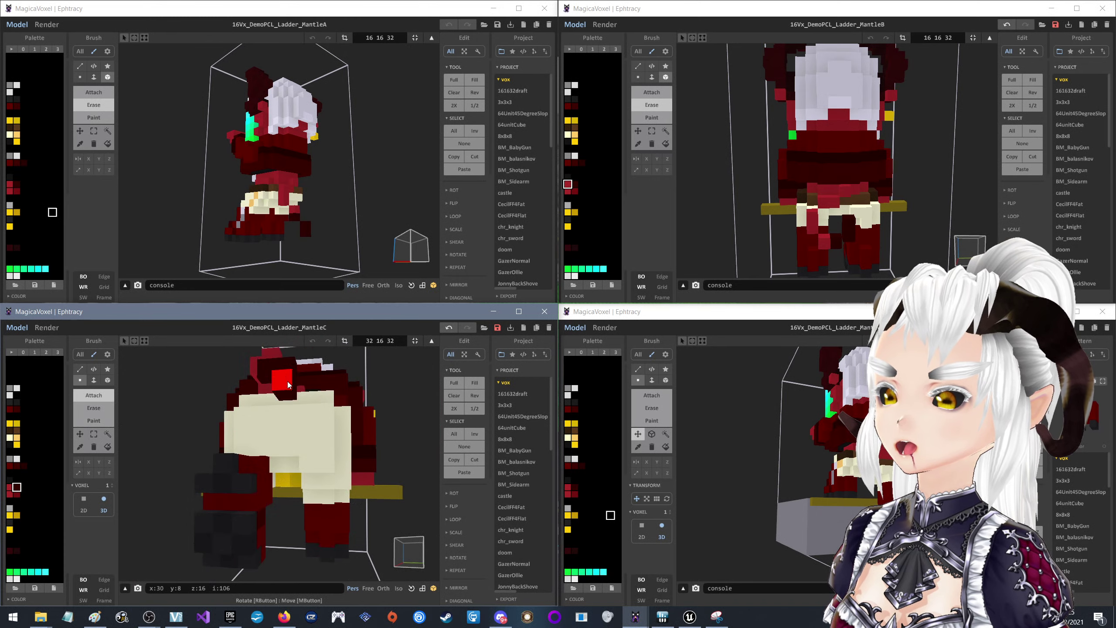
right_click_drag(288, 381, 145, 389)
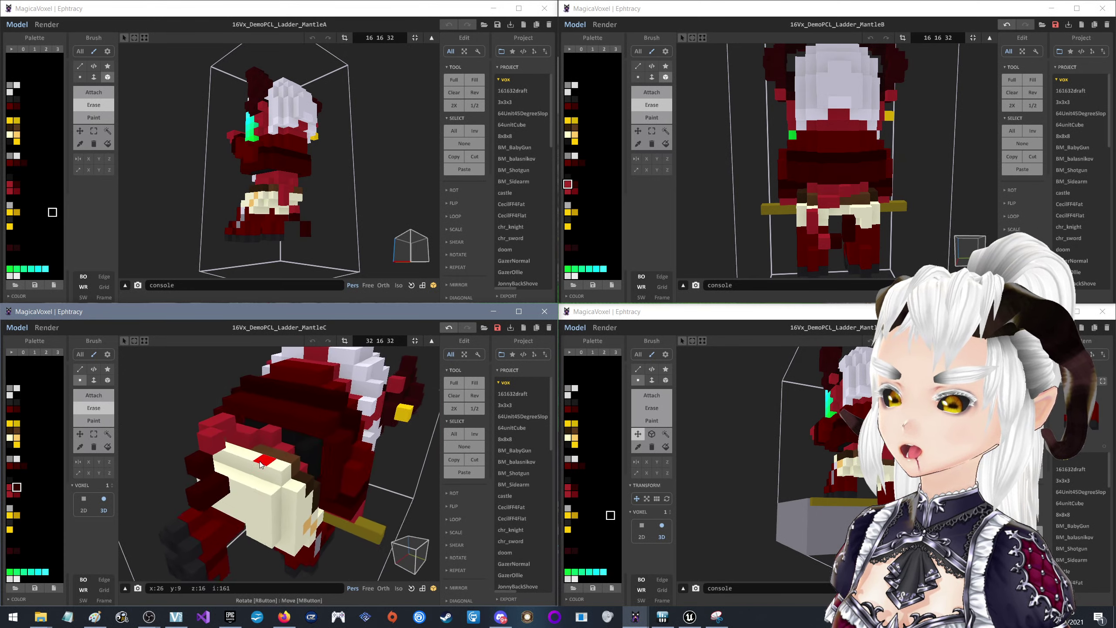
mouse_move(194, 464)
right_mouse_down()
mouse_move(306, 484)
mouse_move(143, 433)
right_mouse_up()
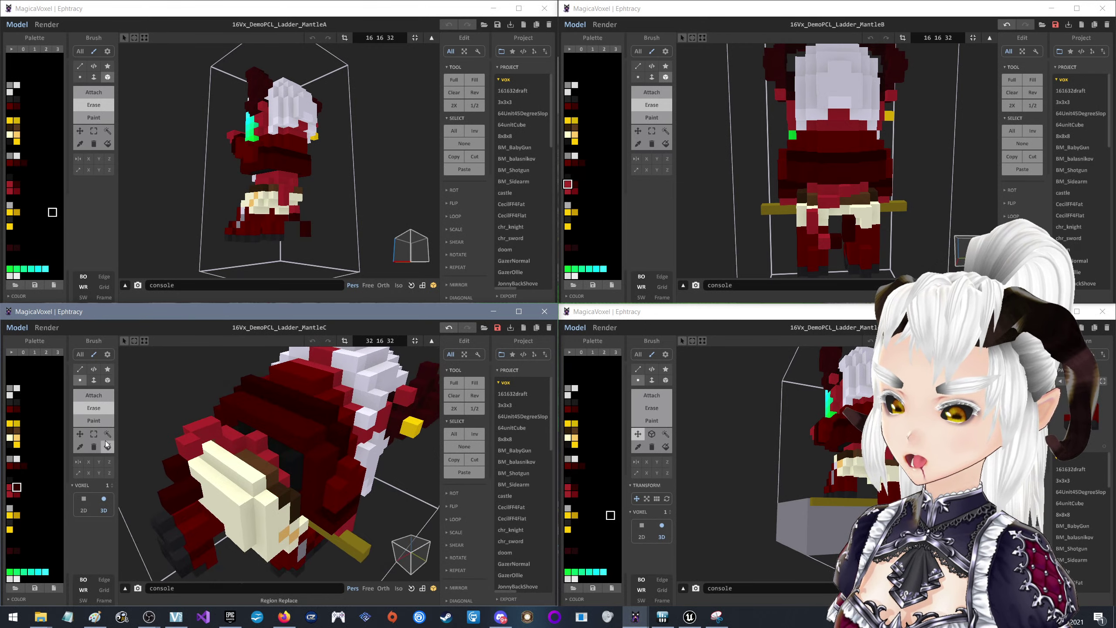
right_click_drag(207, 468, 235, 472)
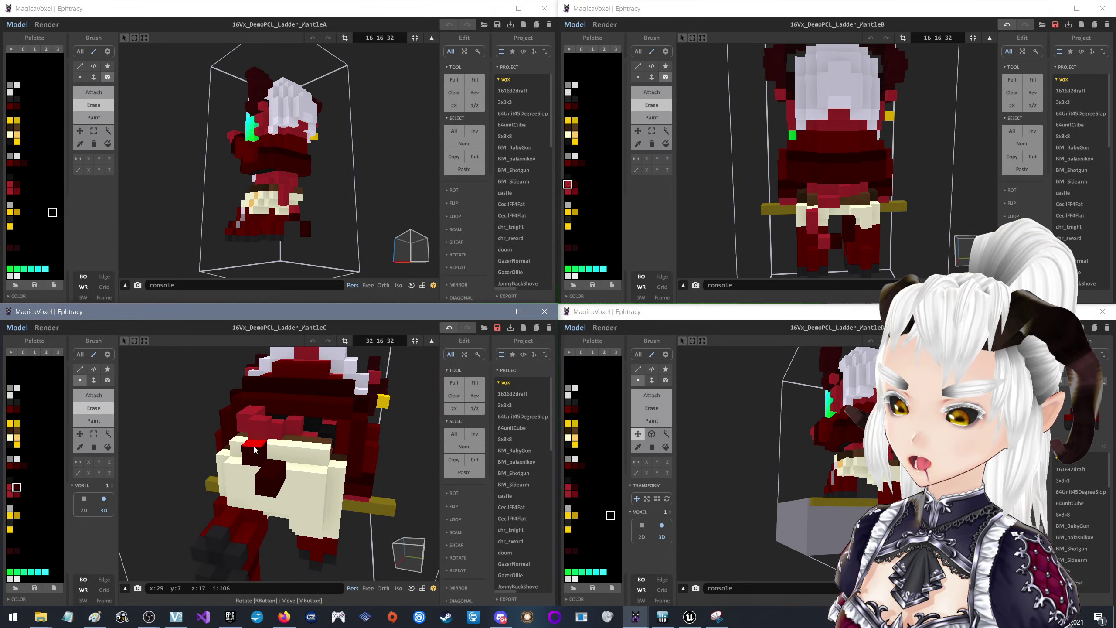
left_click(92, 434)
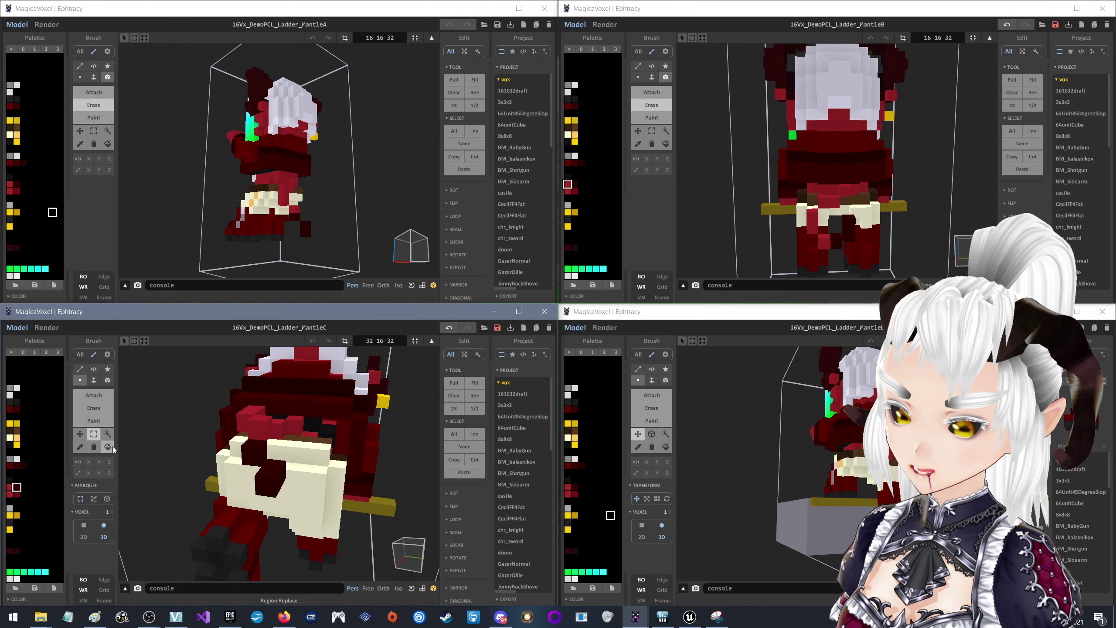
Box-select the red two-voxel block at MantleC's hand, move it two voxels left, and orbit to check
left_click(106, 498)
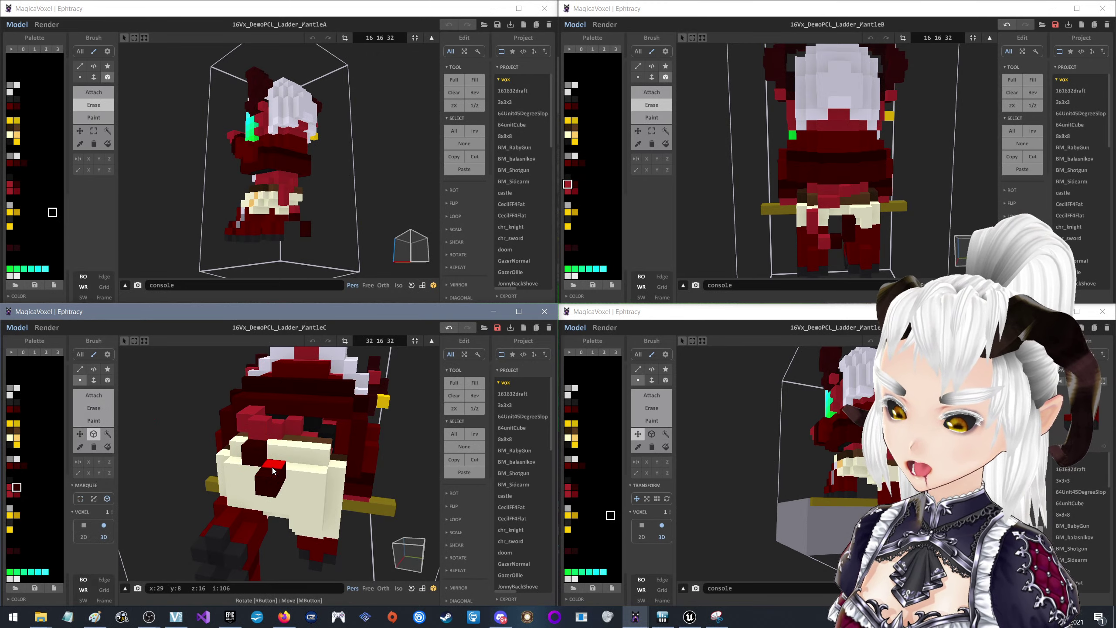
left_click(80, 433)
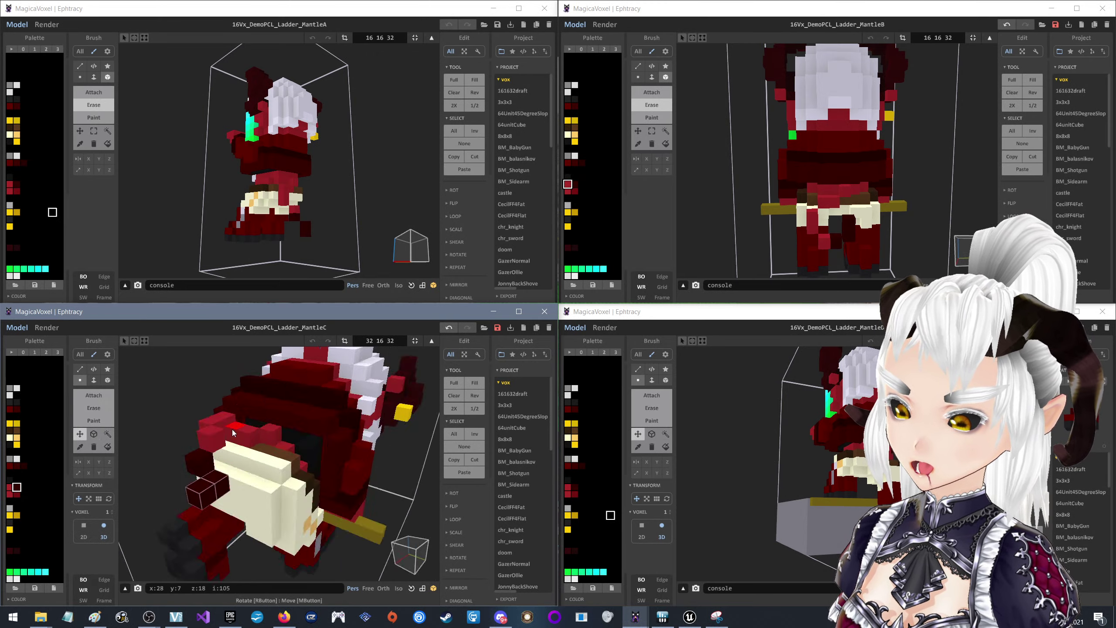
right_click_drag(232, 429, 163, 453)
left_click_drag(139, 454, 125, 456)
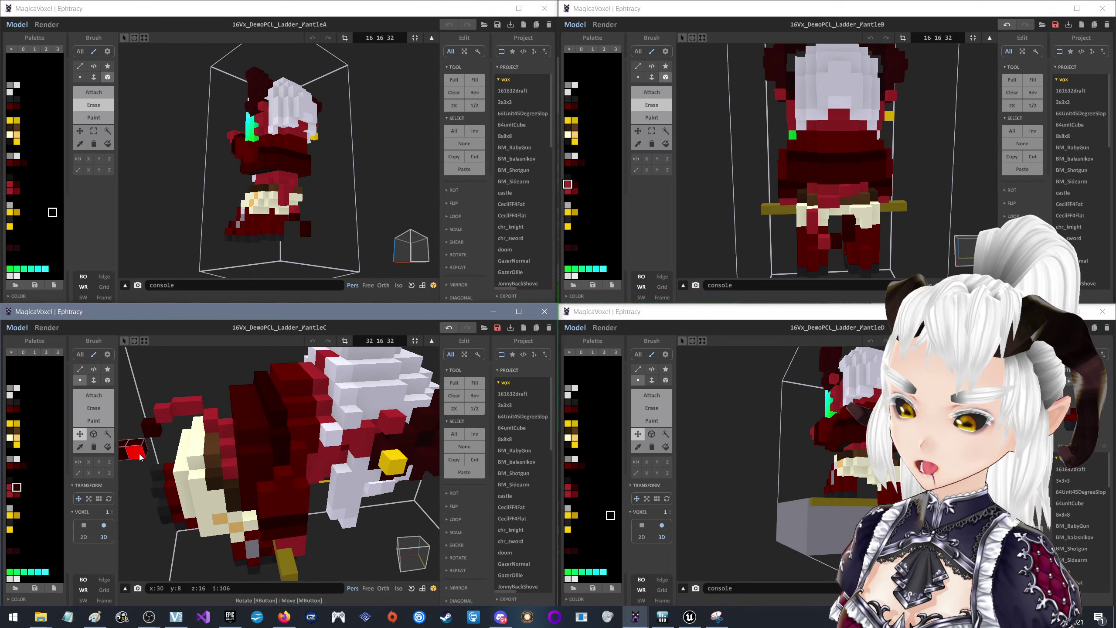
mouse_move(140, 456)
right_mouse_down()
mouse_move(257, 435)
mouse_move(268, 463)
mouse_move(223, 443)
right_mouse_up()
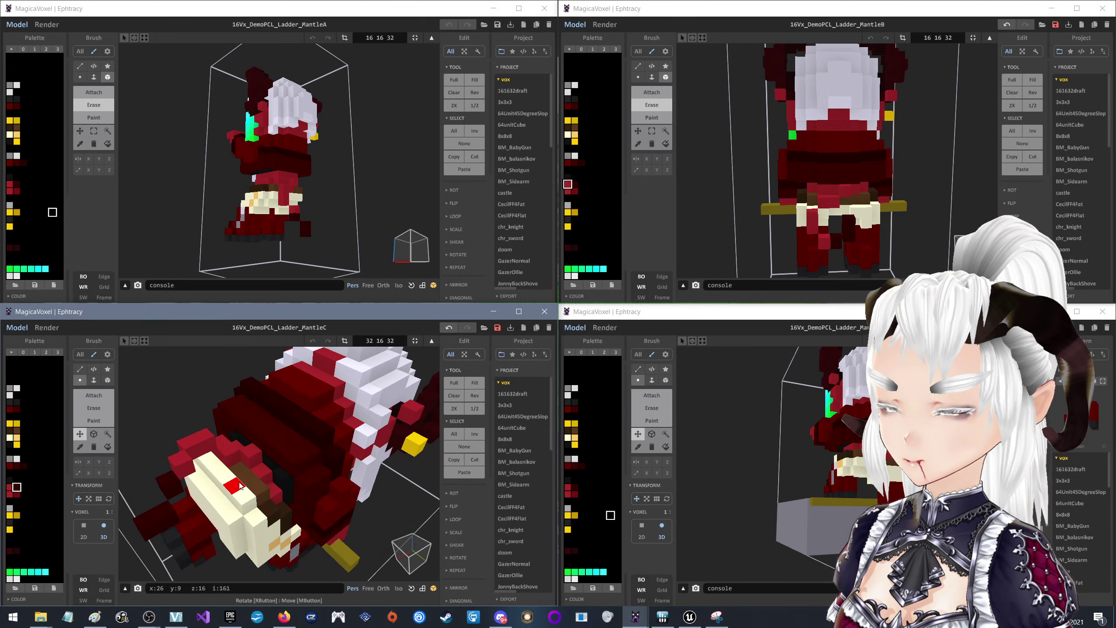
right_click_drag(240, 485, 277, 497)
mouse_move(278, 498)
right_mouse_down()
mouse_move(280, 430)
mouse_move(272, 445)
mouse_move(293, 431)
mouse_move(246, 435)
right_mouse_up()
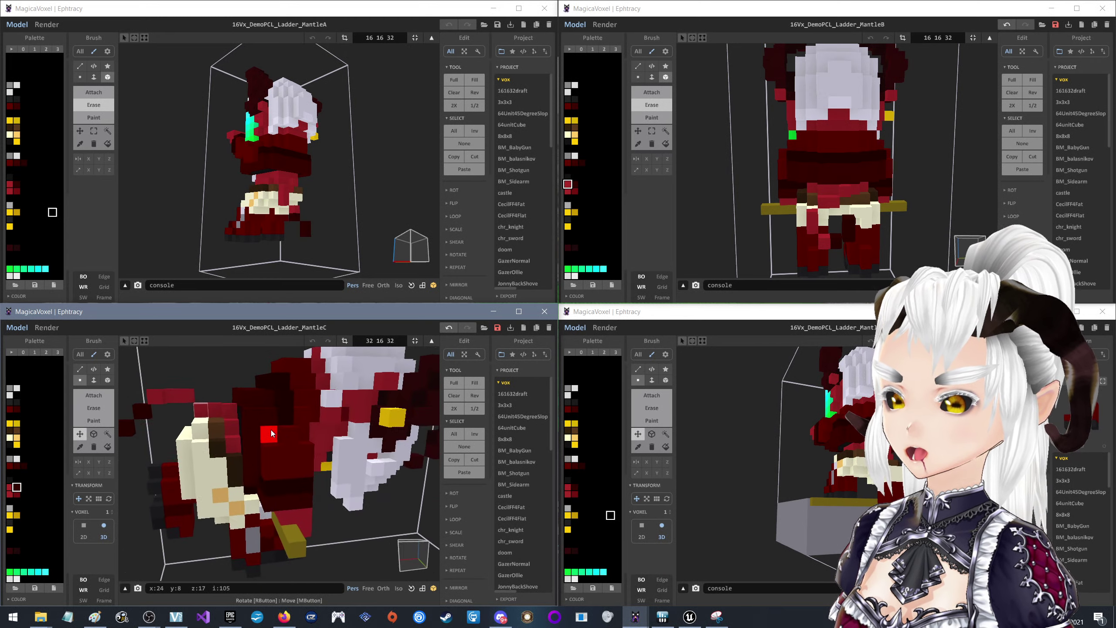
Select the red arm voxel cluster above the hand and move it
left_click(94, 434)
left_click(236, 419)
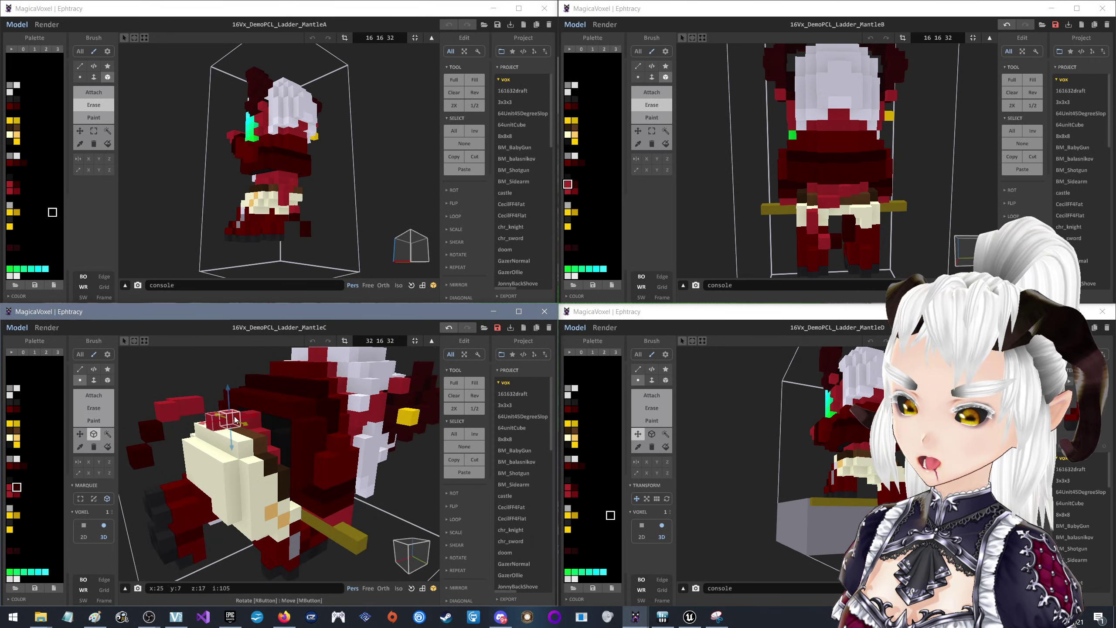
left_click_drag(190, 407, 153, 433)
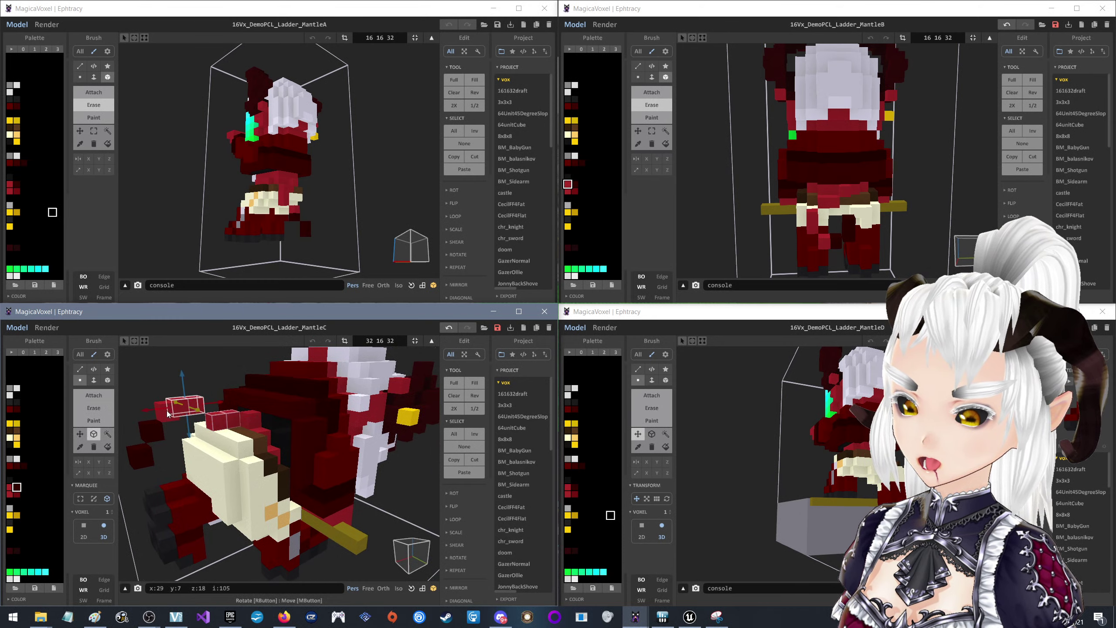
key("m")
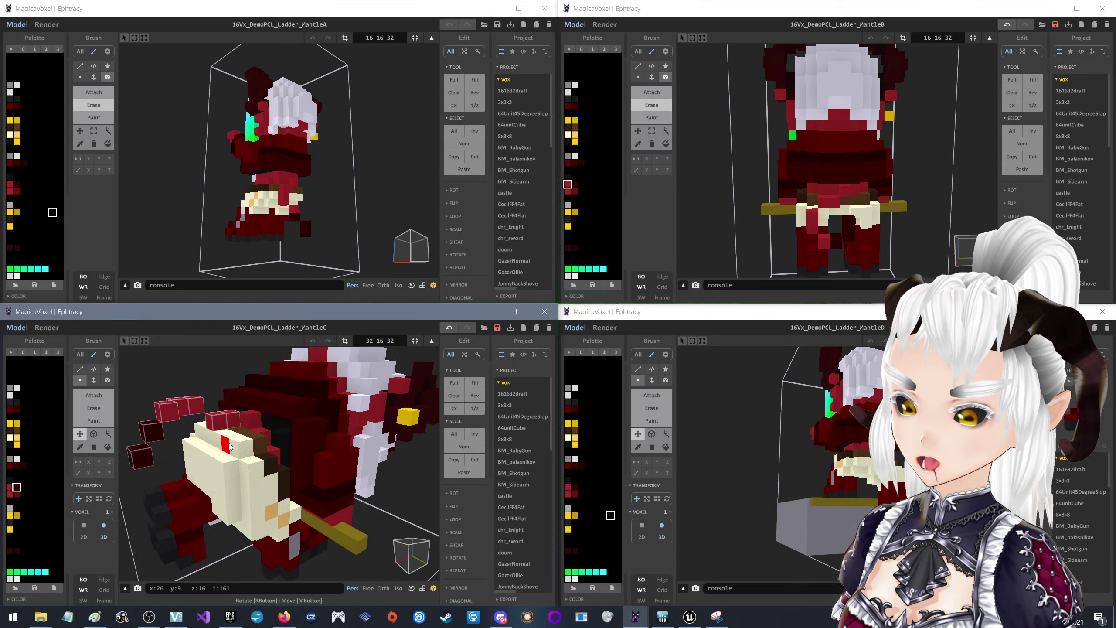
scroll(205, 422, "up", 3)
mouse_move(206, 422)
right_mouse_down()
mouse_move(208, 397)
mouse_move(273, 410)
mouse_move(231, 433)
mouse_move(269, 457)
mouse_move(264, 434)
mouse_move(214, 429)
right_mouse_up()
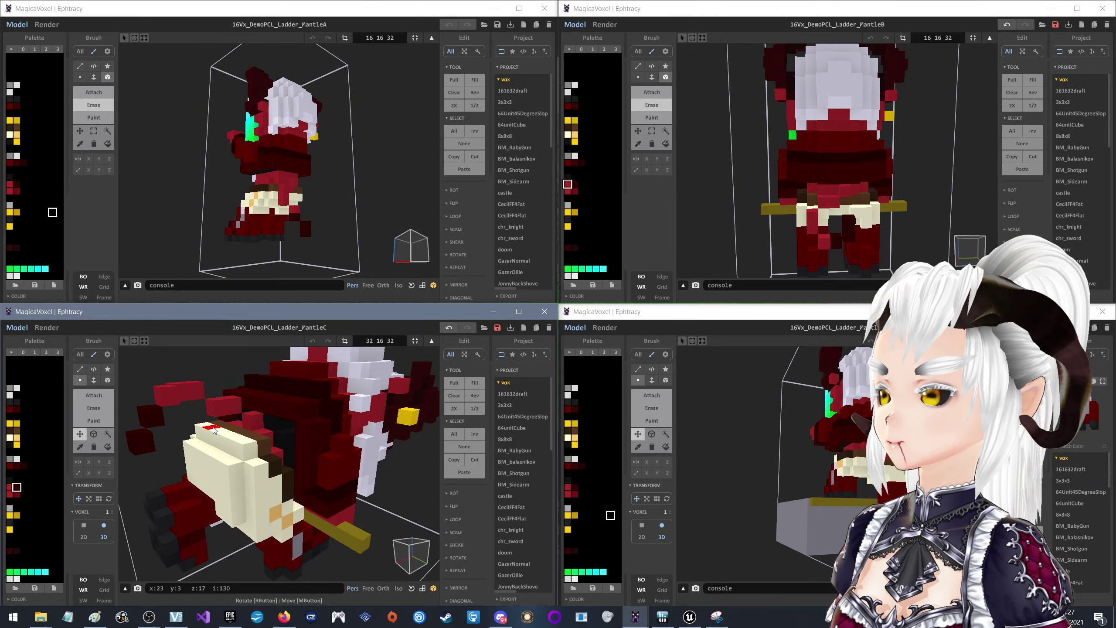
right_click_drag(214, 429, 241, 438)
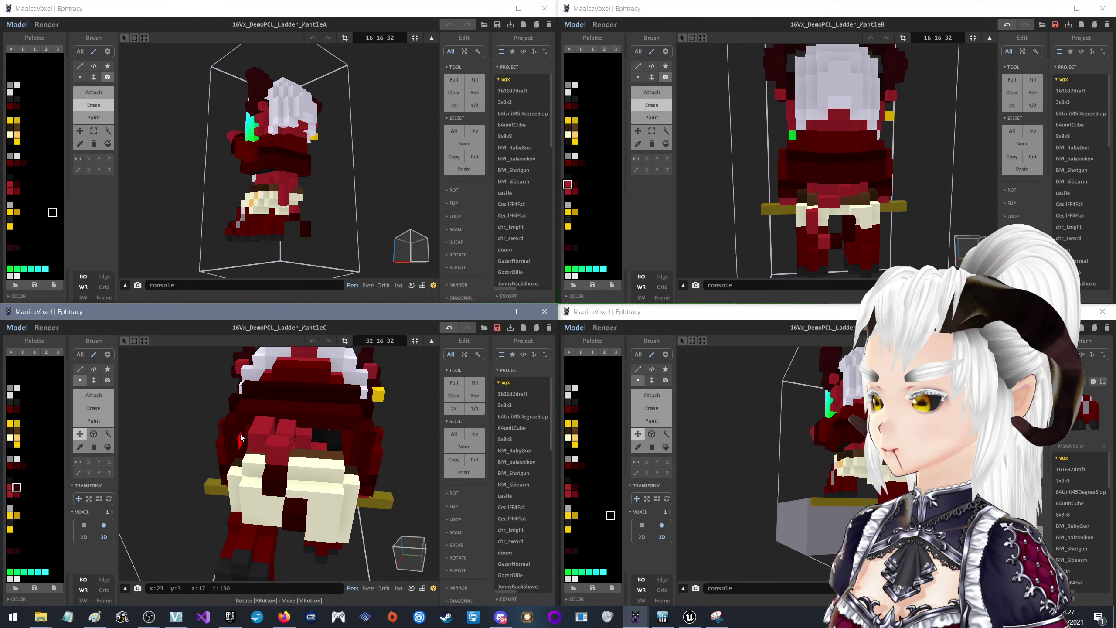
mouse_move(241, 438)
right_mouse_down()
mouse_move(273, 425)
mouse_move(220, 428)
mouse_move(345, 406)
mouse_move(301, 431)
mouse_move(242, 418)
mouse_move(272, 399)
mouse_move(285, 406)
mouse_move(246, 422)
right_mouse_up()
Select the stray voxel left of the model and move it
left_click(452, 519)
left_click(94, 434)
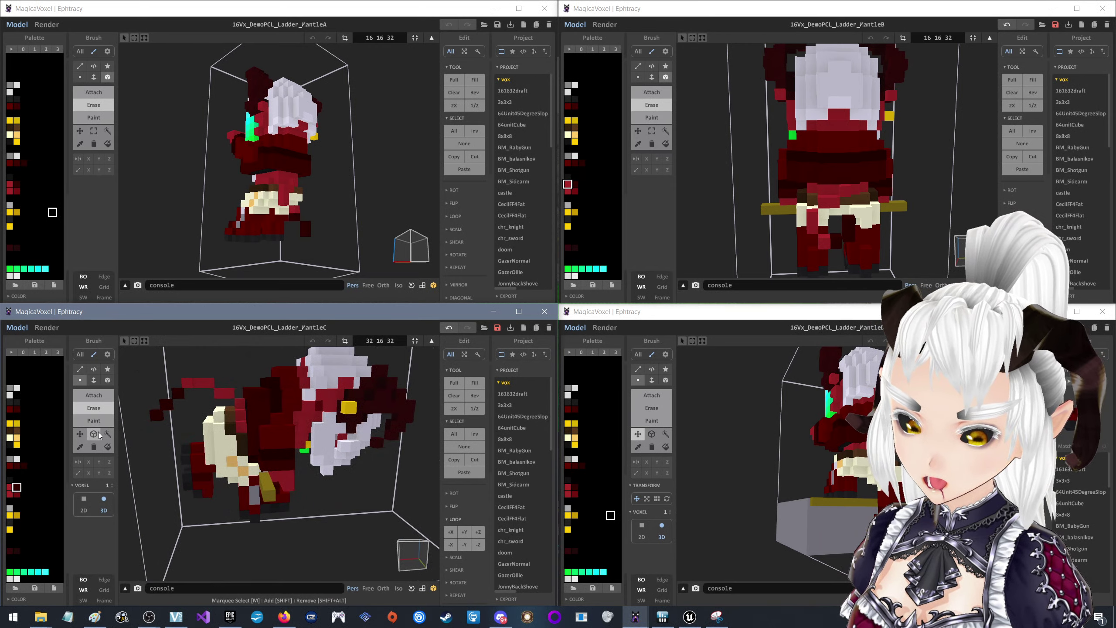
left_click(157, 415)
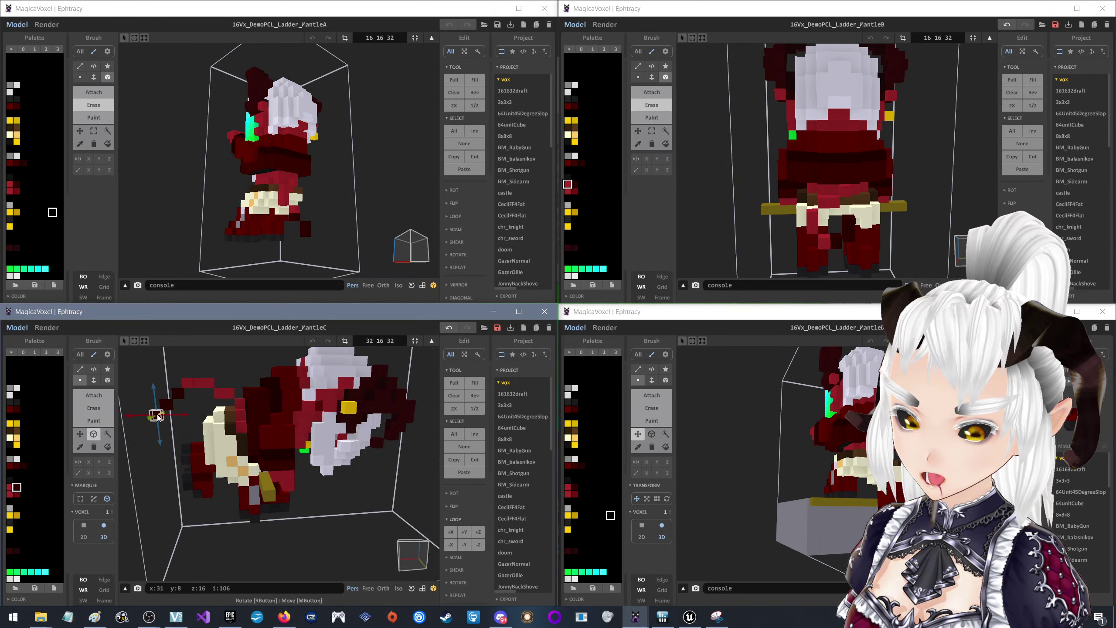
left_click(79, 434)
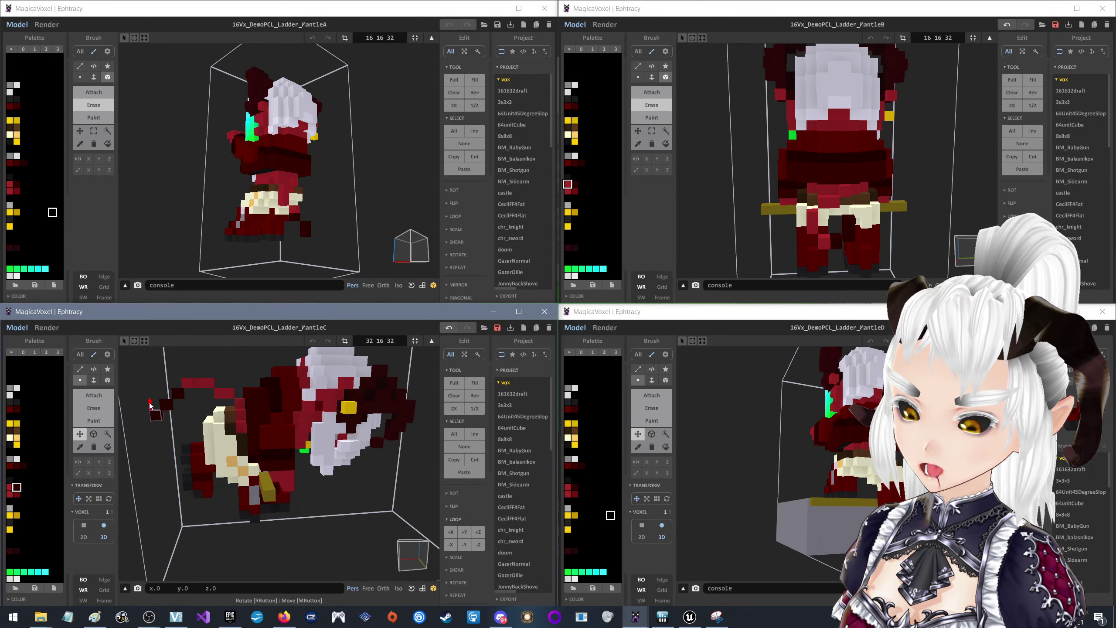
mouse_move(169, 412)
right_mouse_down()
mouse_move(374, 489)
mouse_move(272, 457)
right_mouse_up()
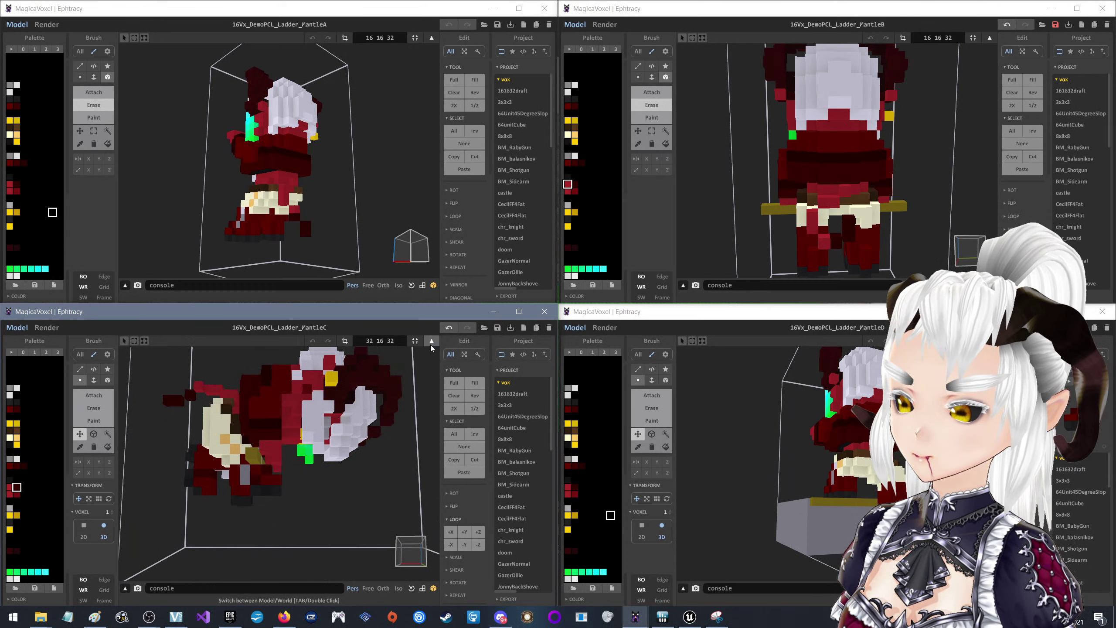
Toggle world mode, loop the voxels one step along -X, and widen the model to 32 voxels
key("Tab")
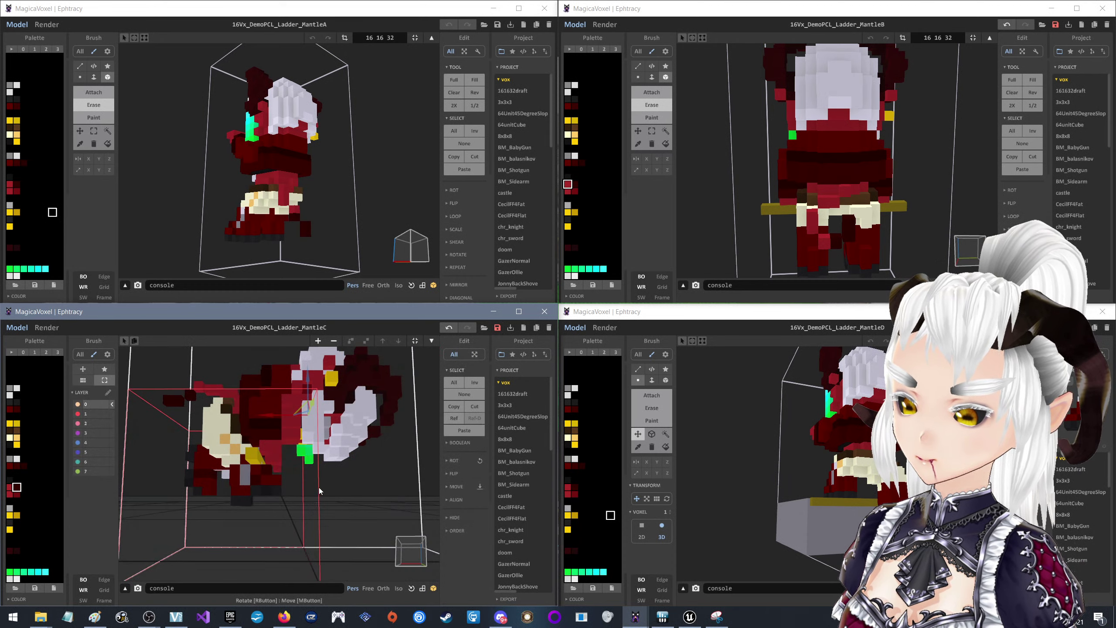
key("Tab")
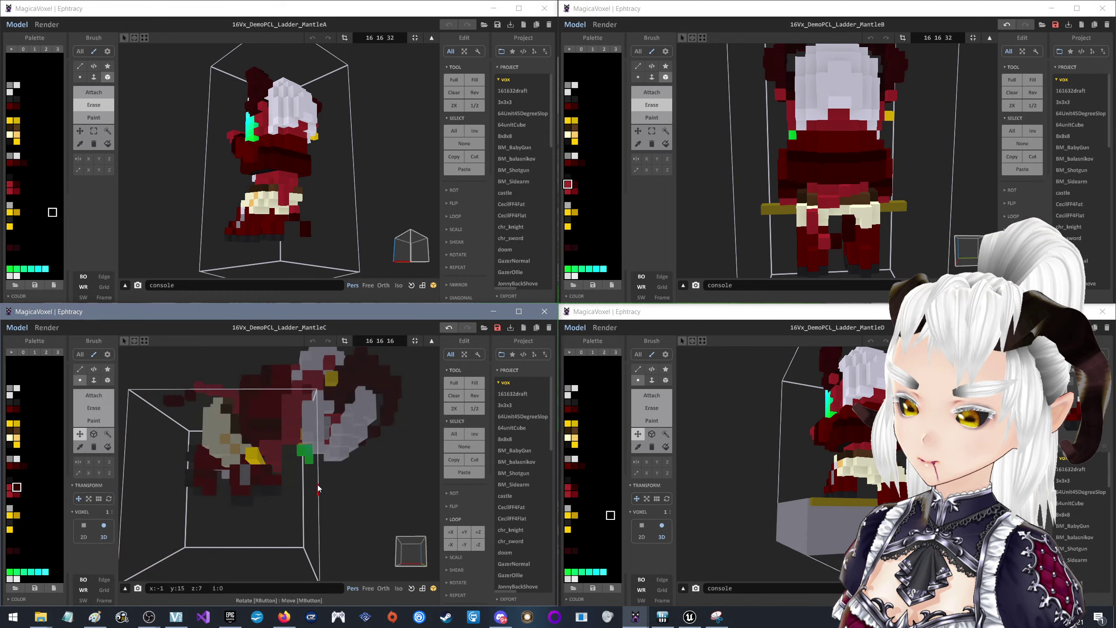
left_click(452, 545)
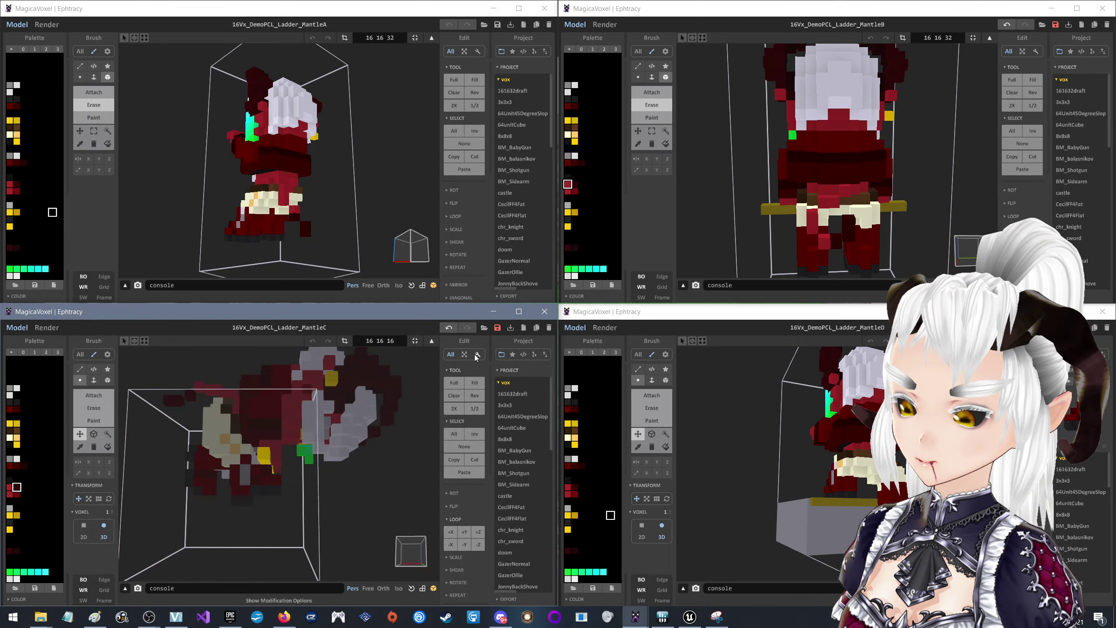
left_click_drag(401, 390, 401, 394)
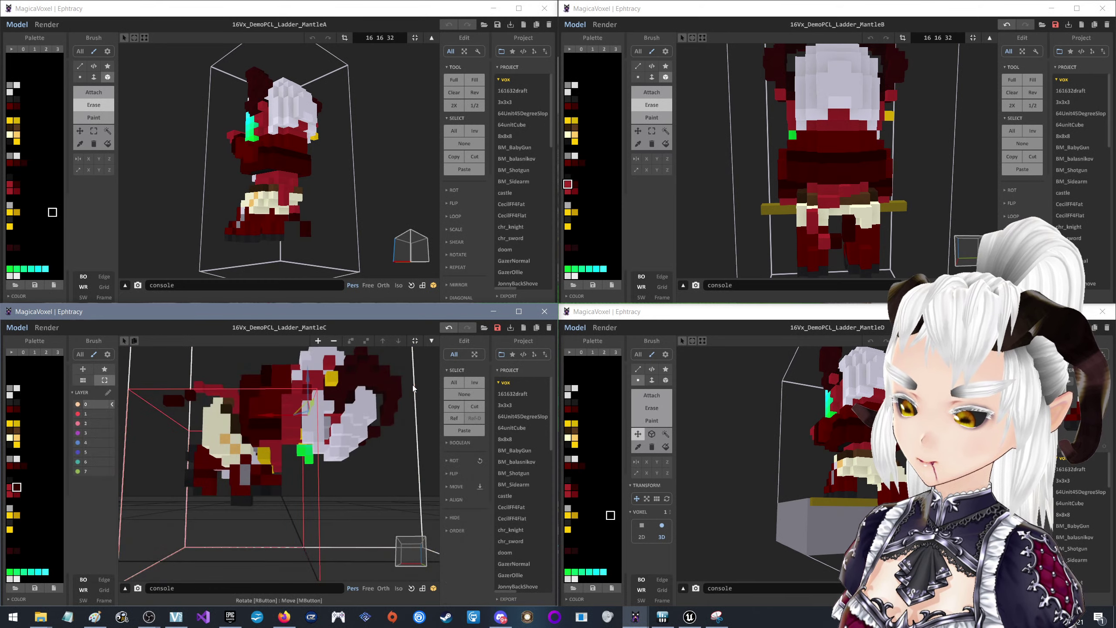
mouse_move(401, 395)
right_mouse_down()
mouse_move(396, 416)
mouse_move(212, 464)
mouse_move(219, 457)
right_mouse_up()
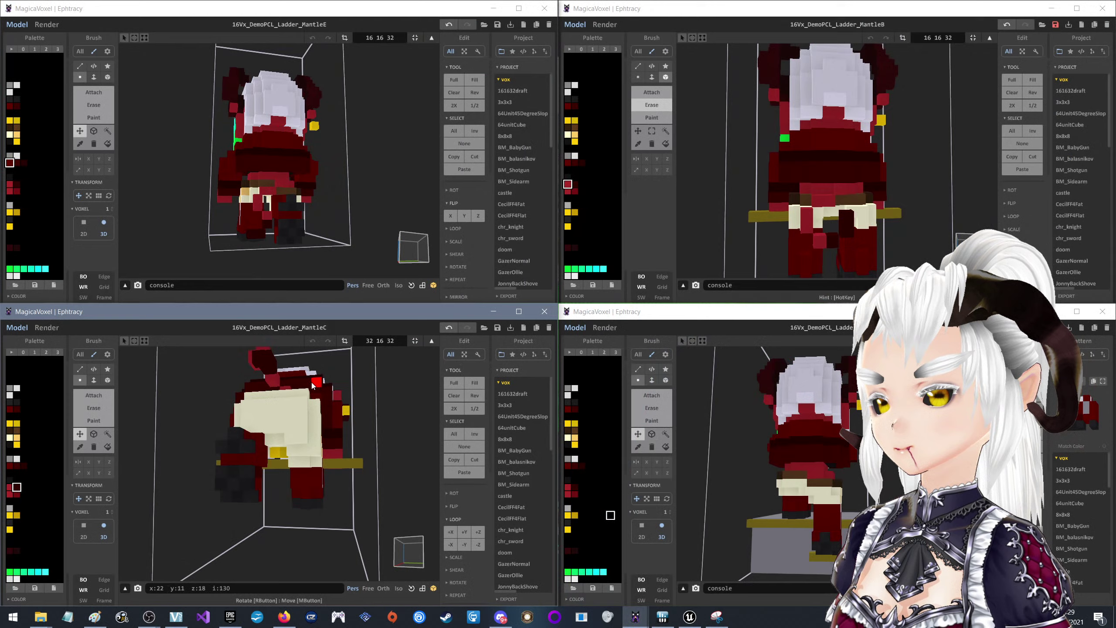
right_click_drag(219, 457, 263, 457)
left_click(311, 190)
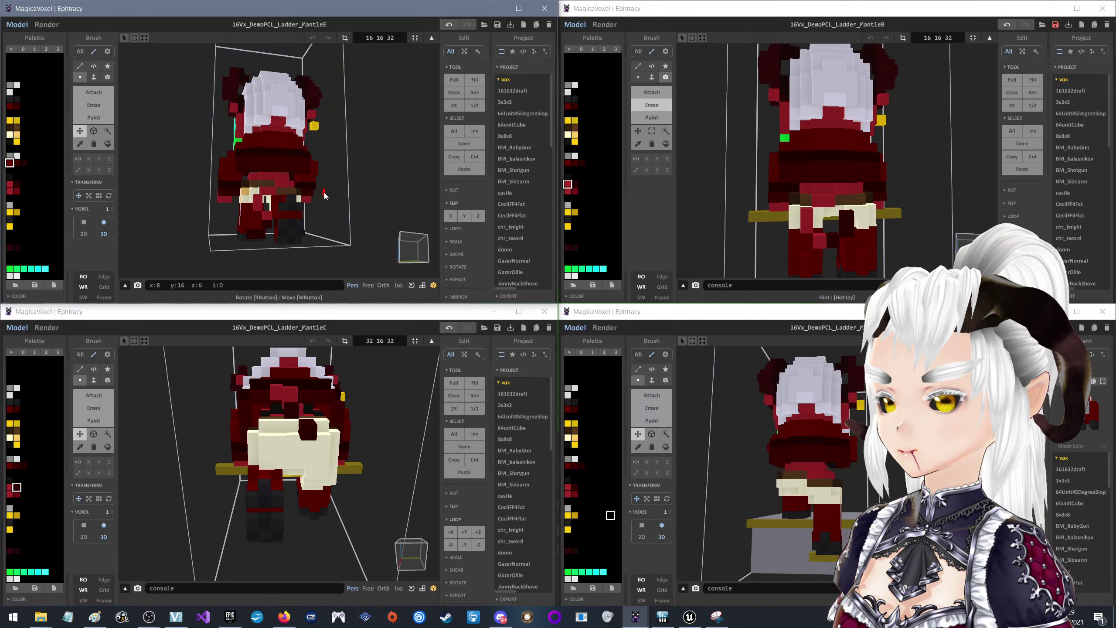
right_click_drag(310, 190, 197, 168)
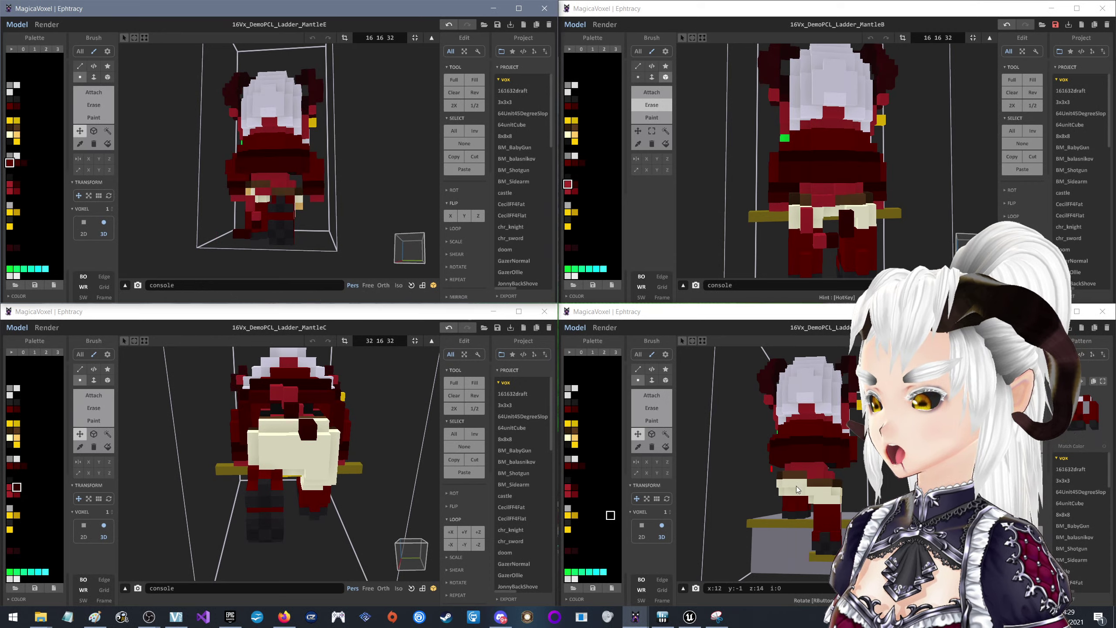
right_click_drag(805, 475, 815, 509)
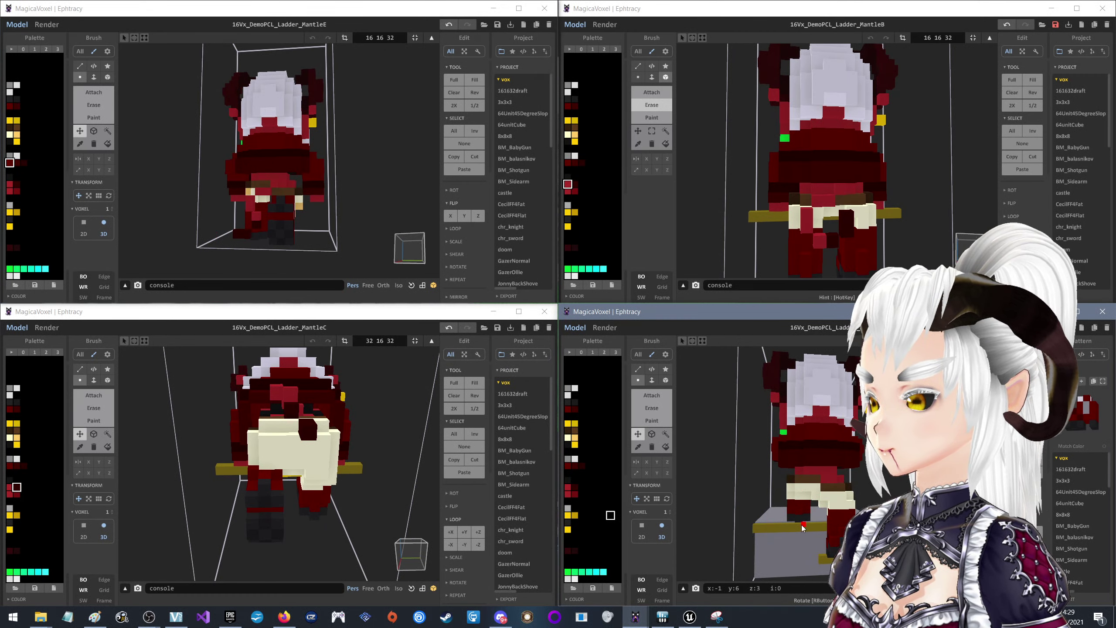
right_click_drag(744, 541, 813, 541)
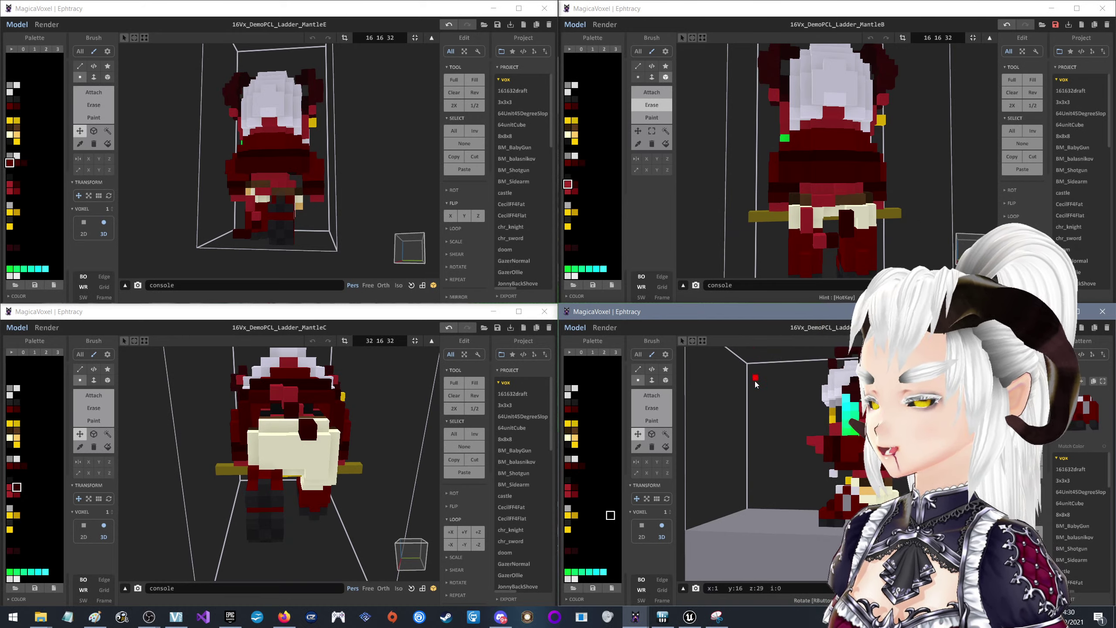
mouse_move(756, 384)
right_mouse_down()
mouse_move(808, 469)
mouse_move(800, 446)
mouse_move(825, 467)
mouse_move(743, 463)
mouse_move(795, 457)
mouse_move(883, 470)
mouse_move(795, 467)
mouse_move(863, 471)
right_mouse_up()
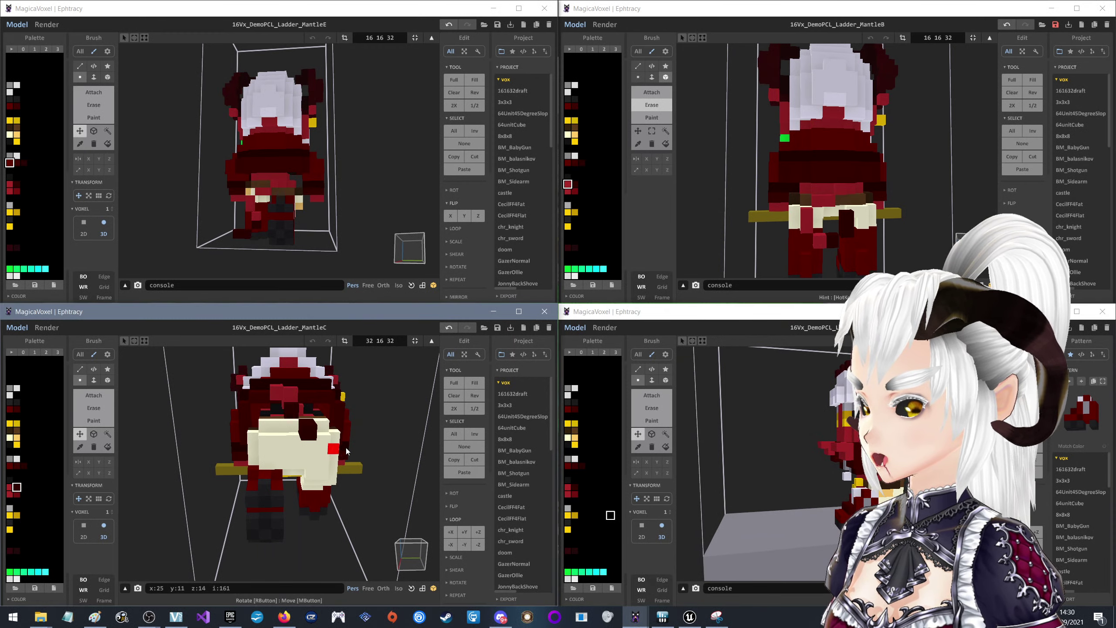
right_click_drag(332, 458, 354, 450)
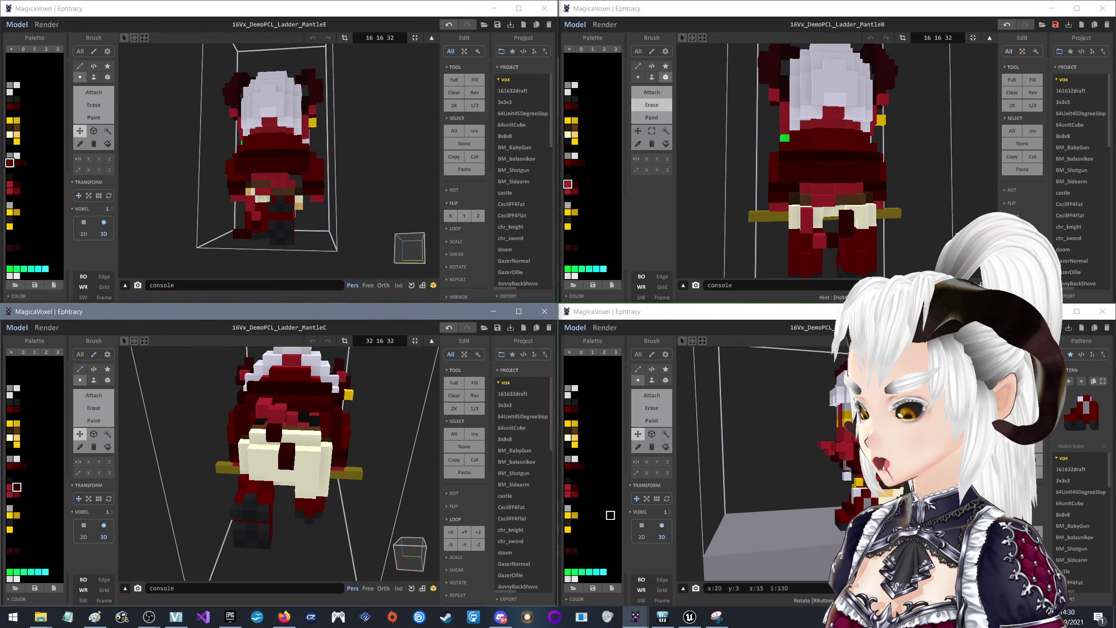
right_click_drag(785, 463, 796, 468)
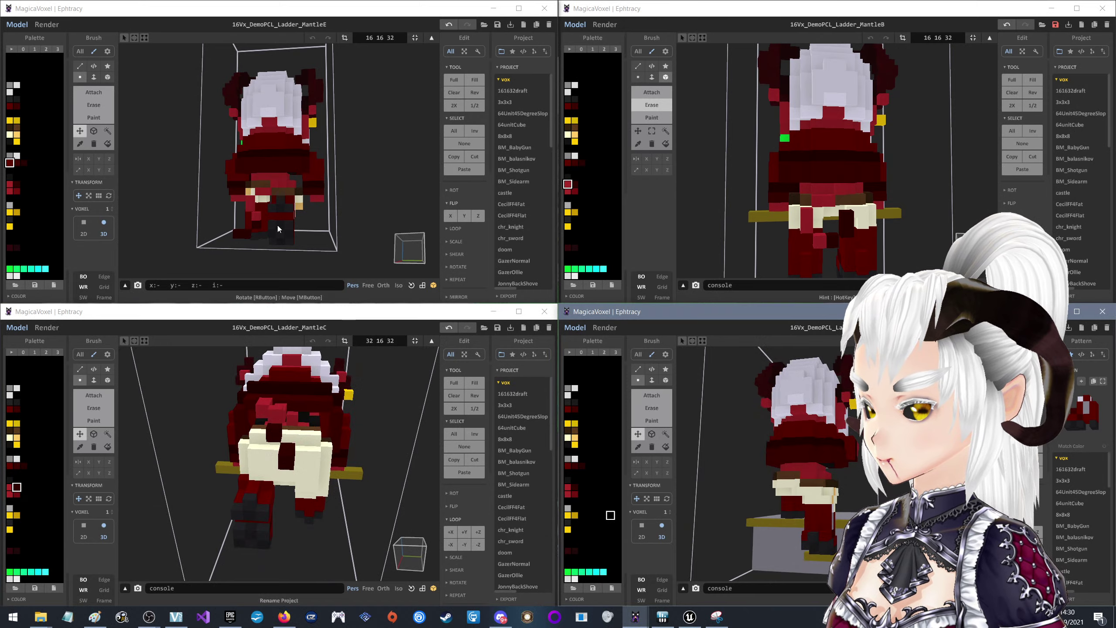
right_click_drag(278, 229, 290, 220)
right_click(312, 467)
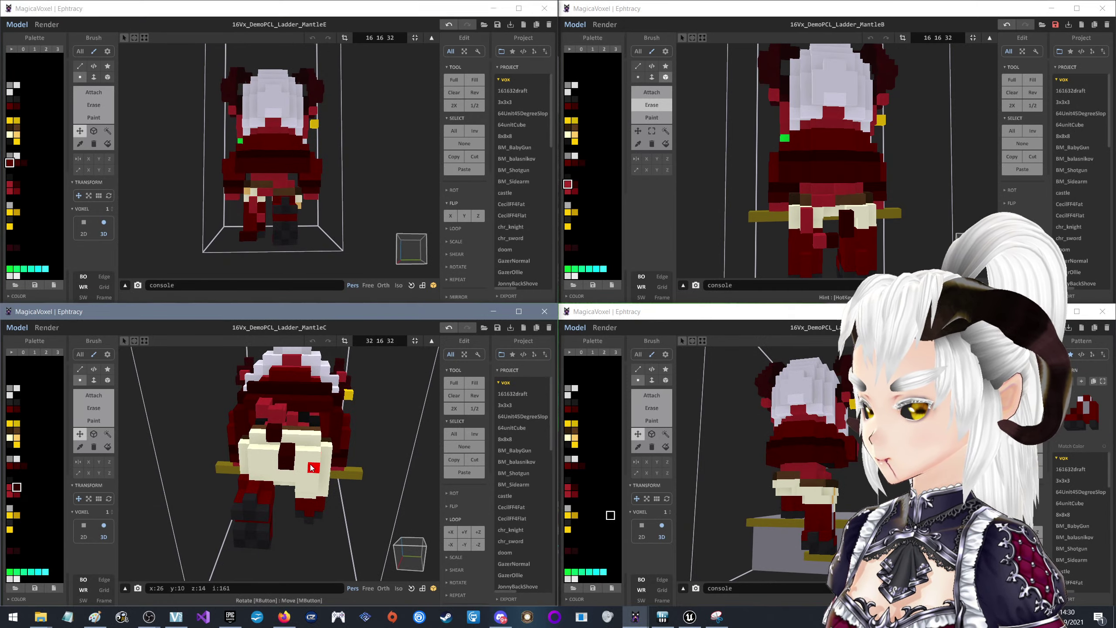
mouse_move(312, 467)
right_mouse_down()
mouse_move(312, 492)
mouse_move(304, 468)
mouse_move(323, 465)
right_mouse_up()
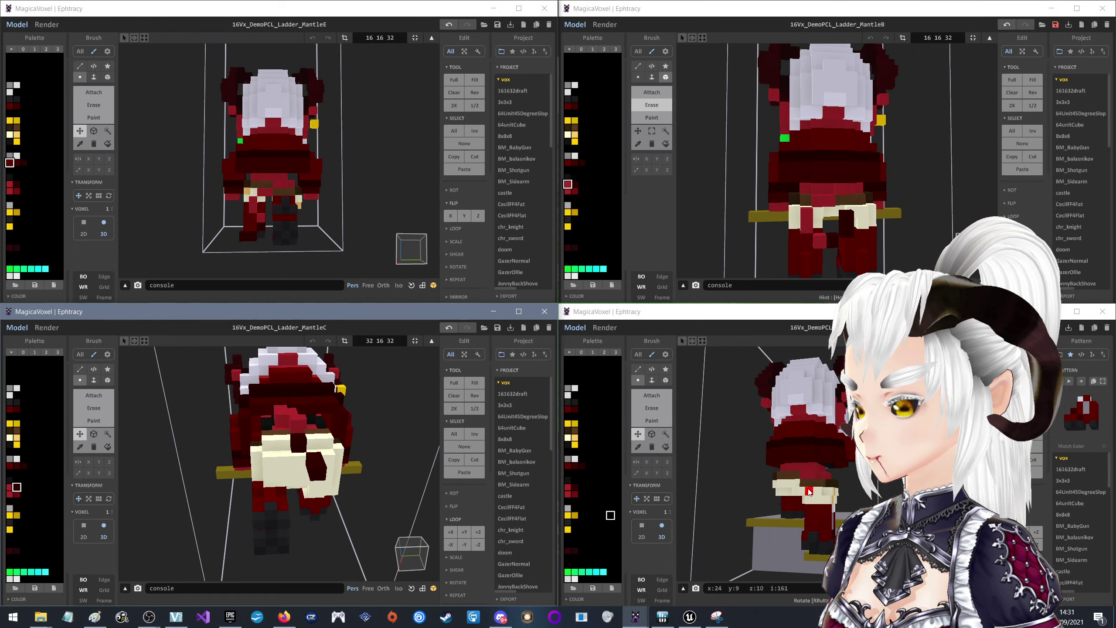
left_click(799, 487)
mouse_move(803, 498)
right_mouse_down()
mouse_move(842, 500)
mouse_move(827, 500)
right_mouse_up()
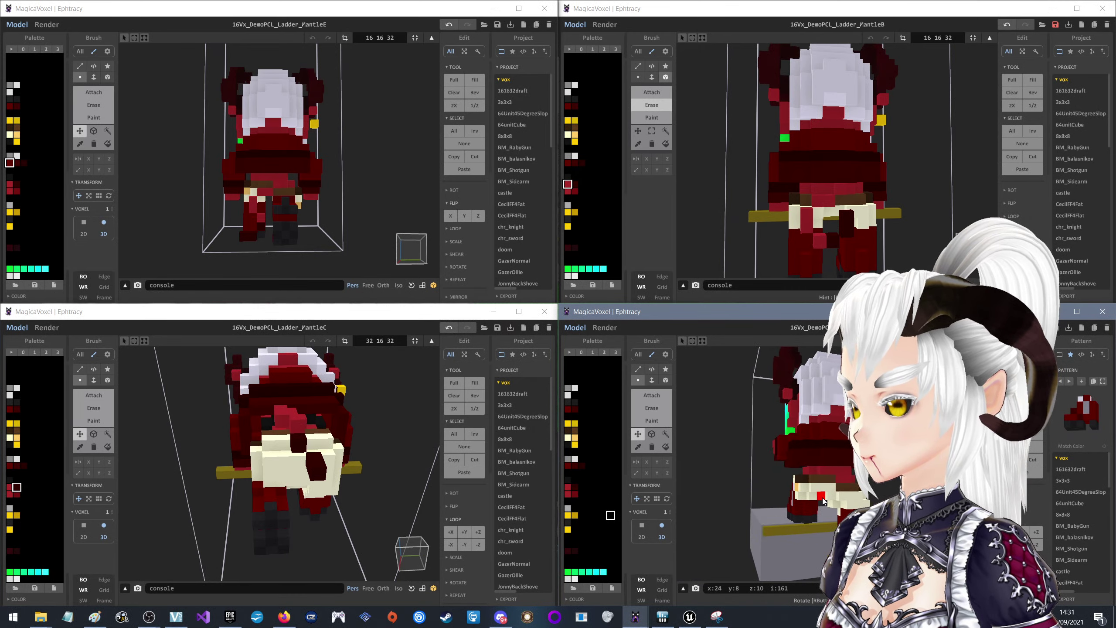
right_click_drag(827, 500, 827, 459)
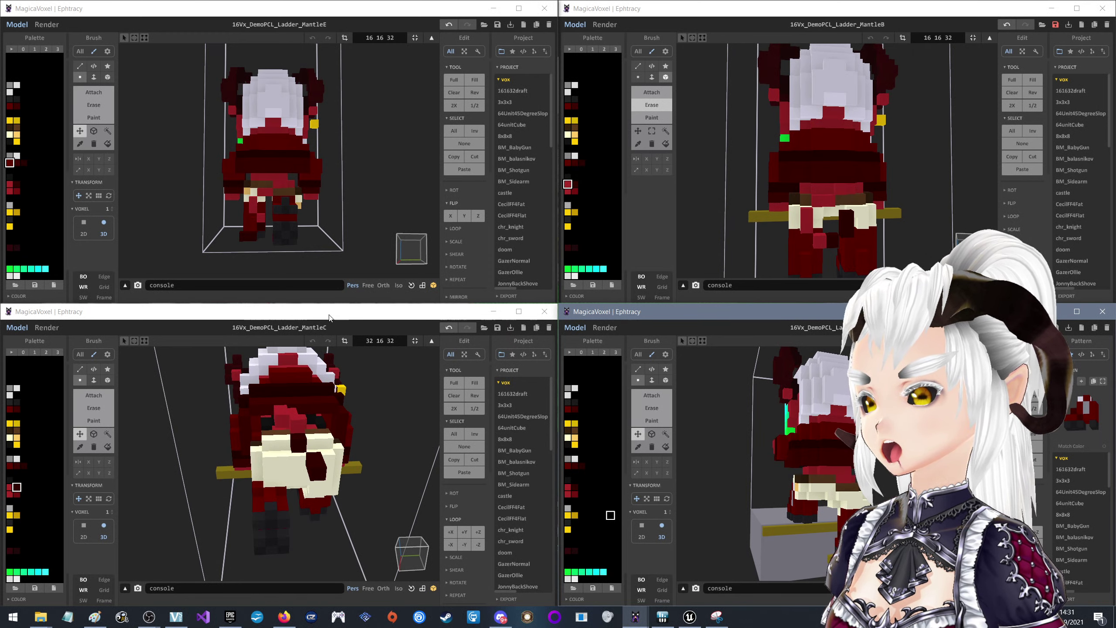
right_click_drag(309, 441, 313, 445)
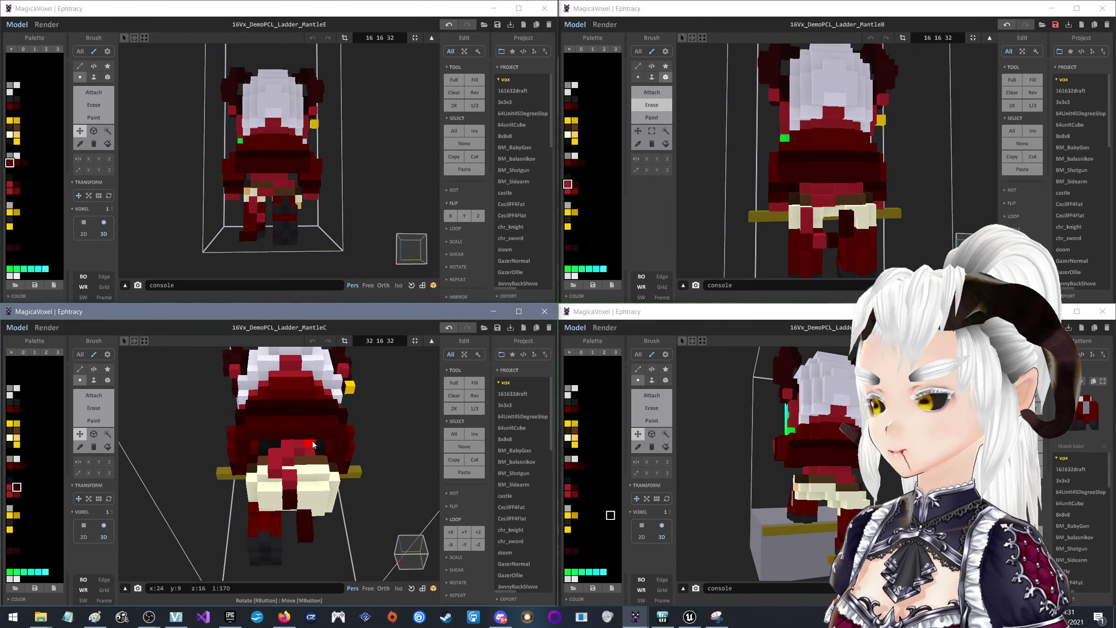
Switch the bottom-right frame's brush to Attach and orbit around its ladder, hand and Mantle C
right_click_drag(703, 480, 691, 487)
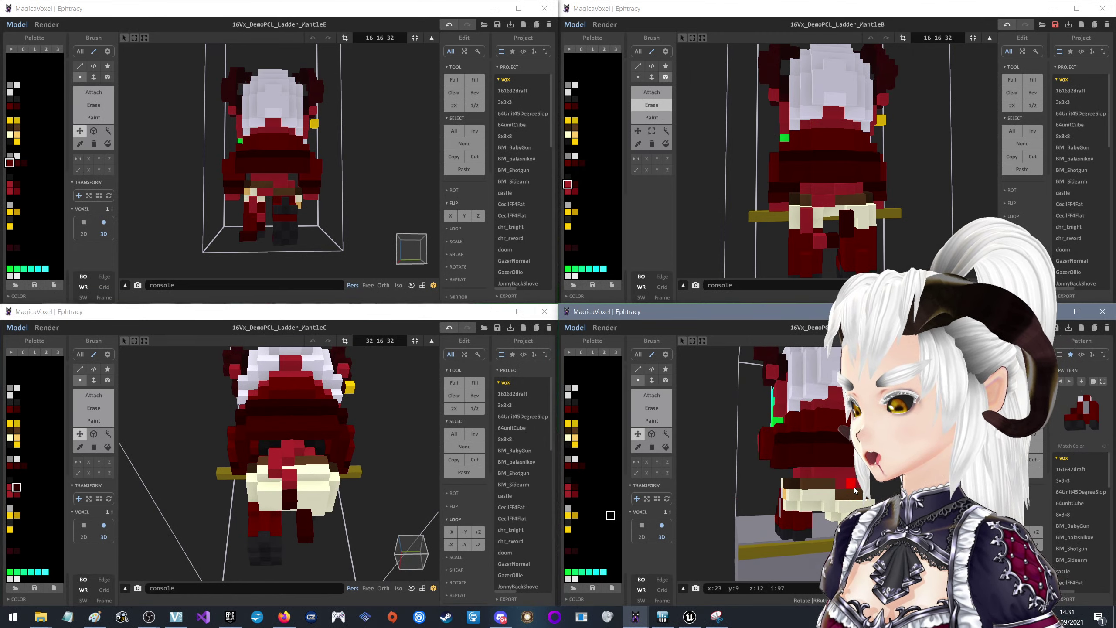
left_click(651, 395)
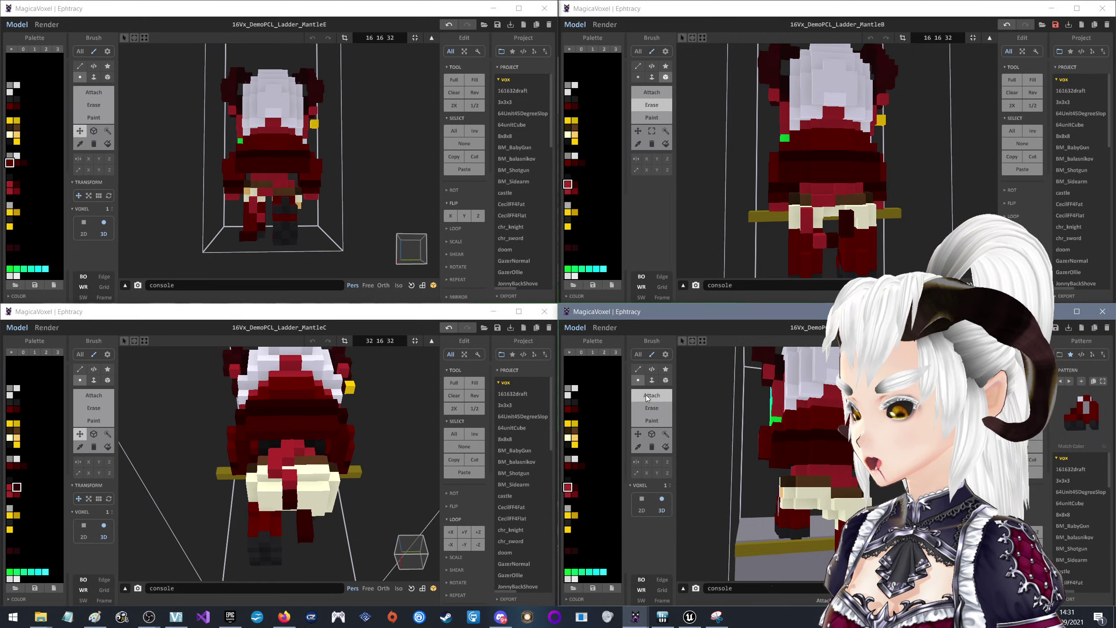
mouse_move(829, 473)
right_mouse_down()
mouse_move(853, 485)
mouse_move(823, 488)
right_mouse_up()
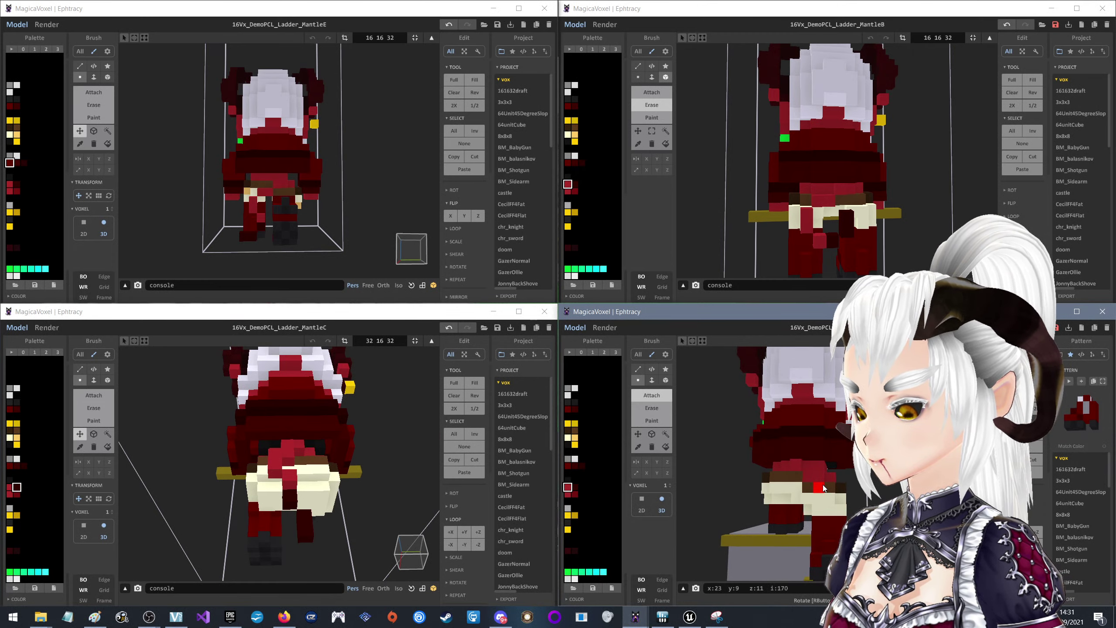
mouse_move(823, 488)
right_mouse_down()
mouse_move(796, 479)
mouse_move(820, 520)
right_mouse_up()
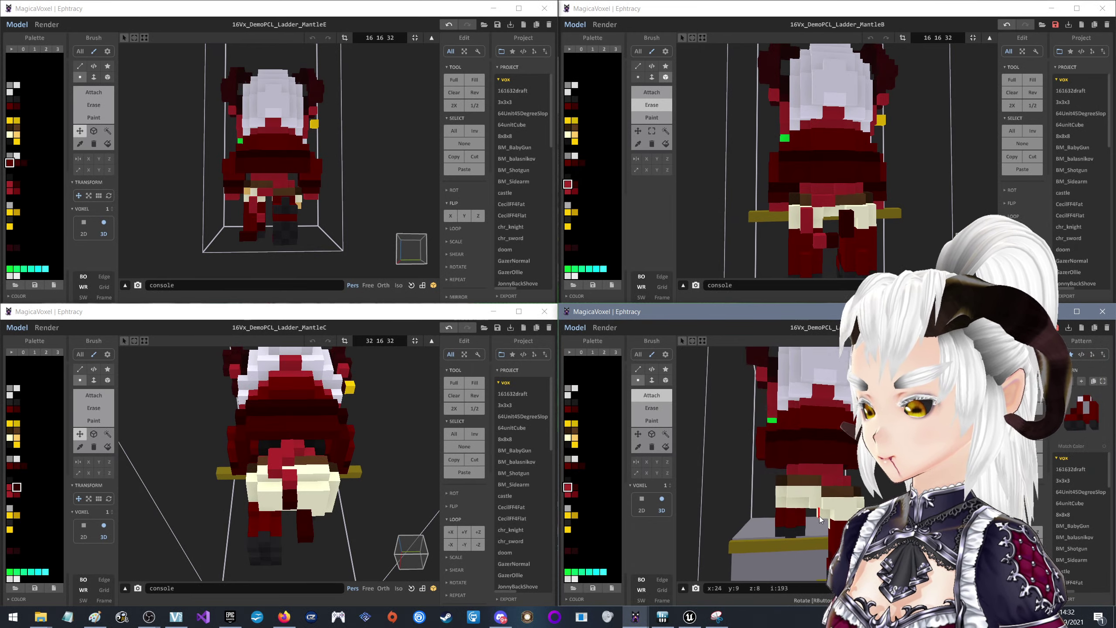
mouse_move(820, 521)
right_mouse_down()
mouse_move(834, 510)
mouse_move(822, 519)
mouse_move(818, 508)
right_mouse_up()
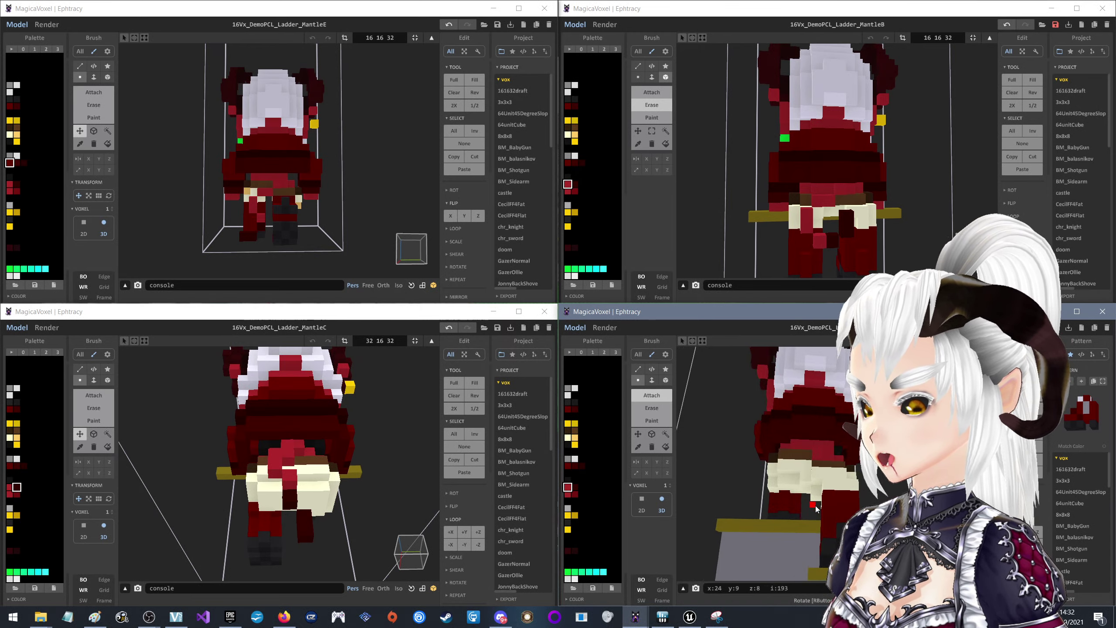
right_click_drag(816, 509, 813, 517)
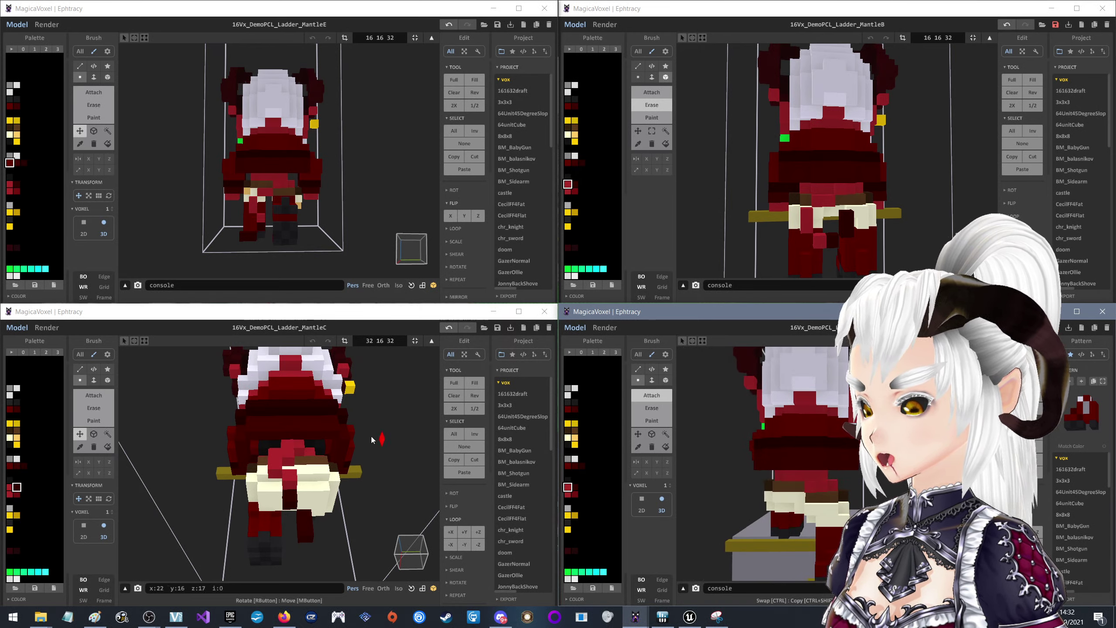
mouse_move(343, 454)
right_mouse_down()
mouse_move(343, 471)
mouse_move(341, 445)
right_mouse_up()
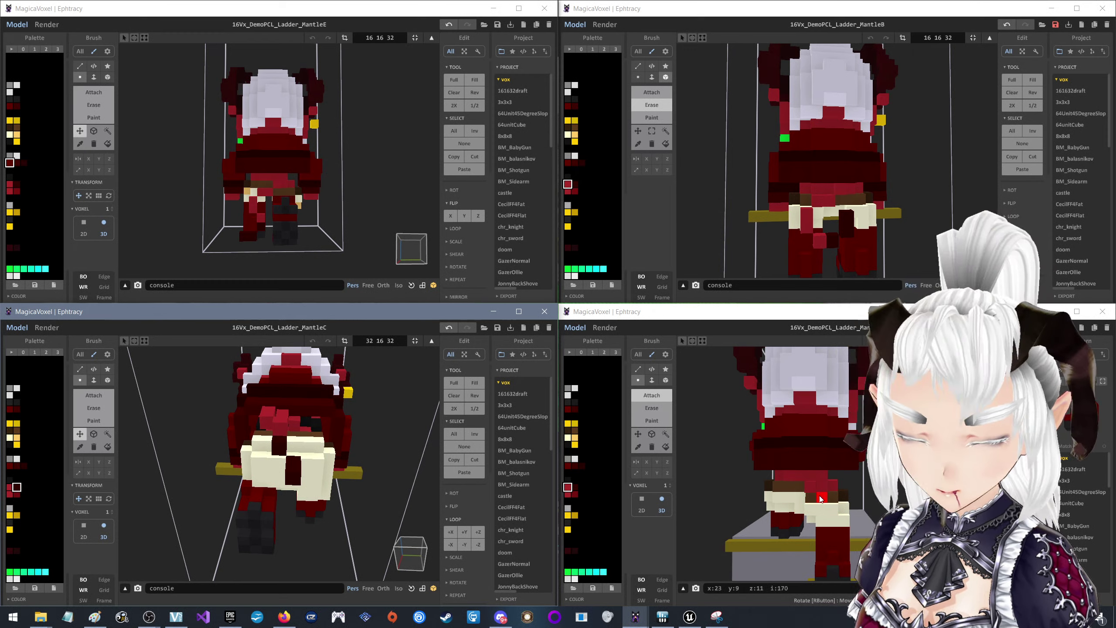
Toggle Mantle C into world mode and back, then orbit the refined frame and set Erase
key("Tab")
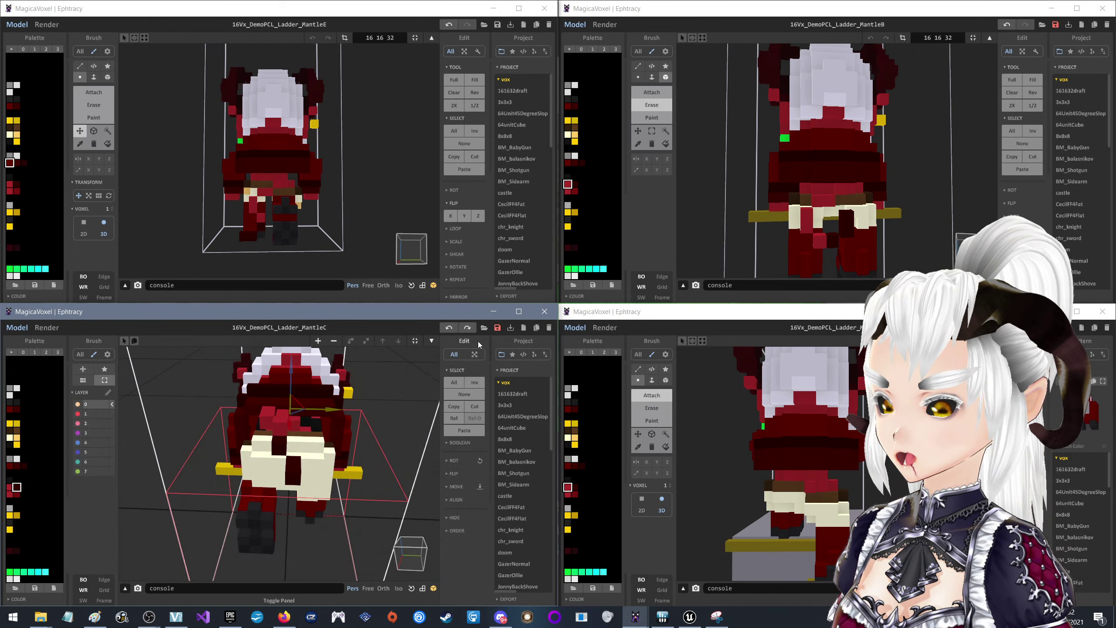
left_click(468, 329)
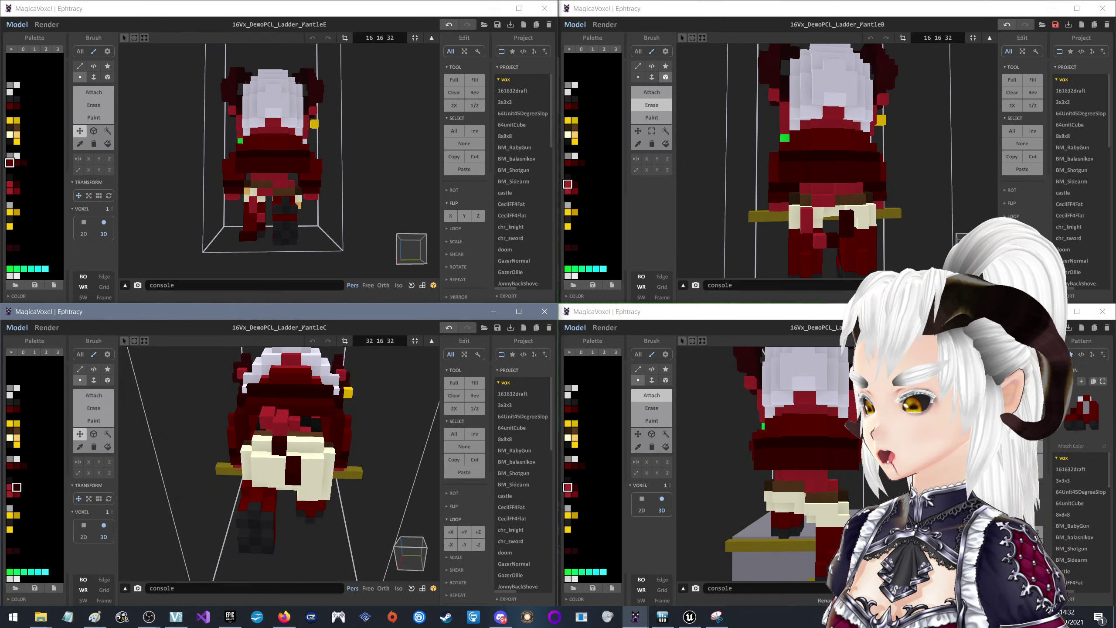
left_click(816, 479)
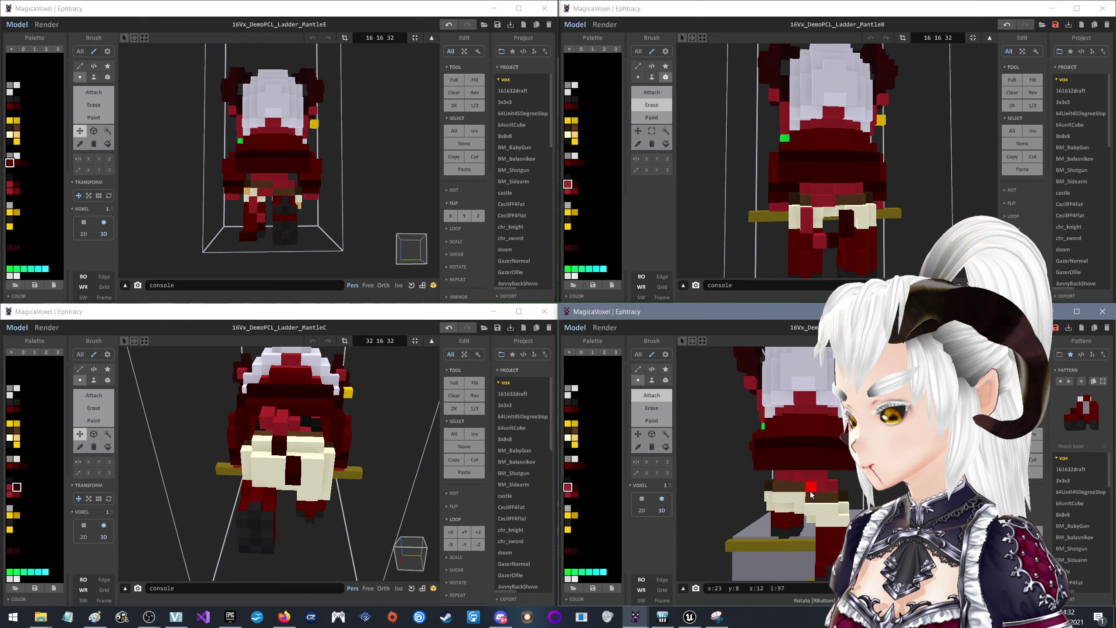
mouse_move(811, 502)
right_mouse_down()
mouse_move(841, 500)
mouse_move(808, 505)
right_mouse_up()
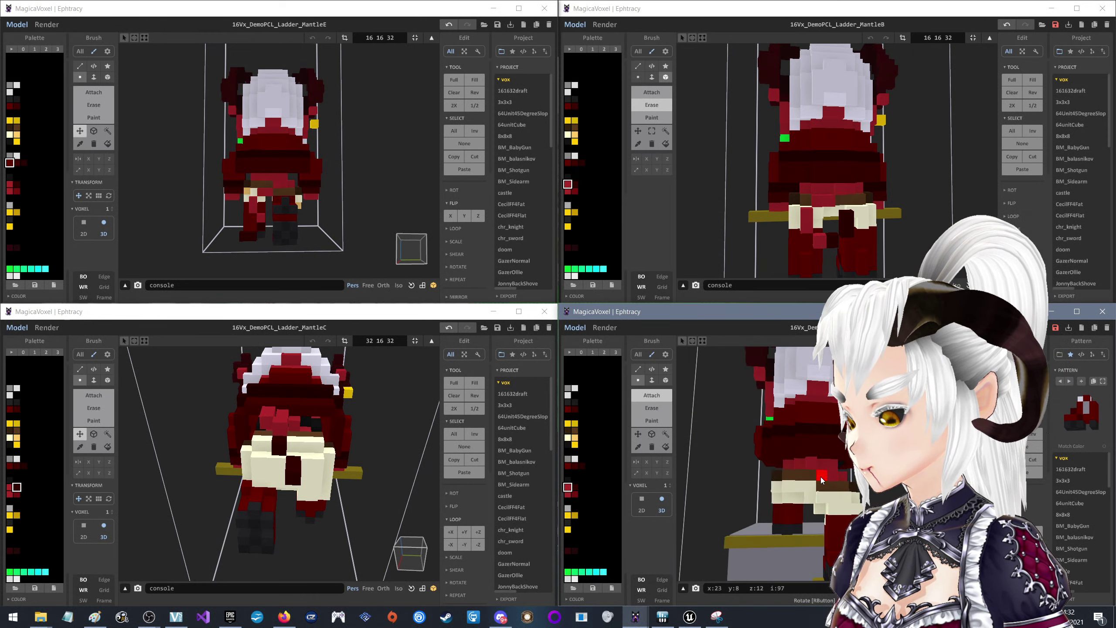
mouse_move(828, 484)
right_mouse_down()
mouse_move(830, 465)
mouse_move(700, 355)
right_mouse_up()
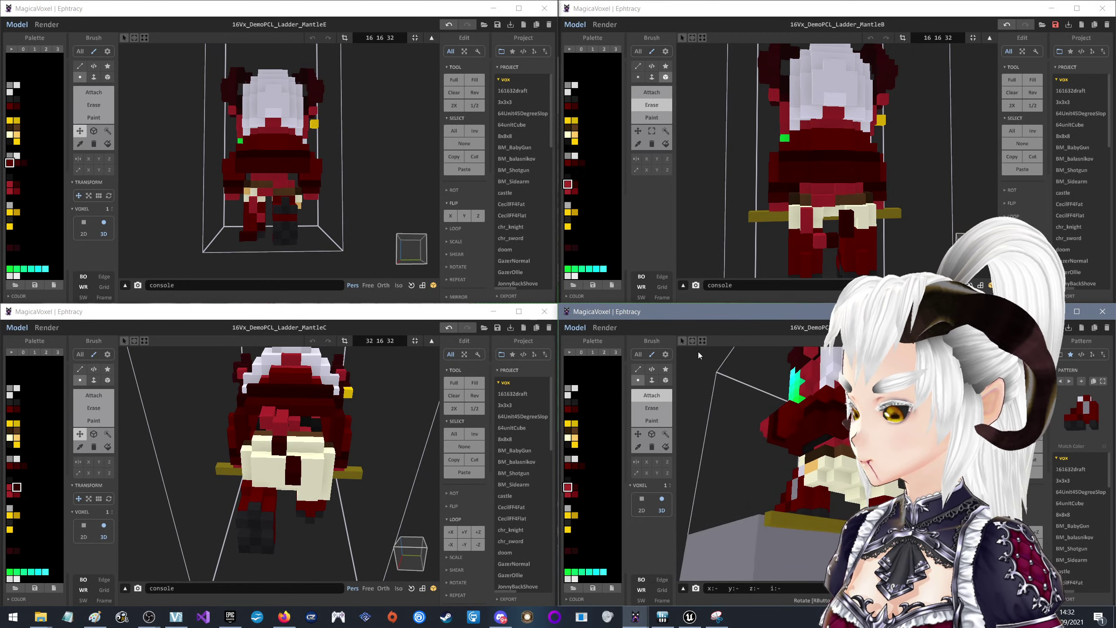
left_click(652, 408)
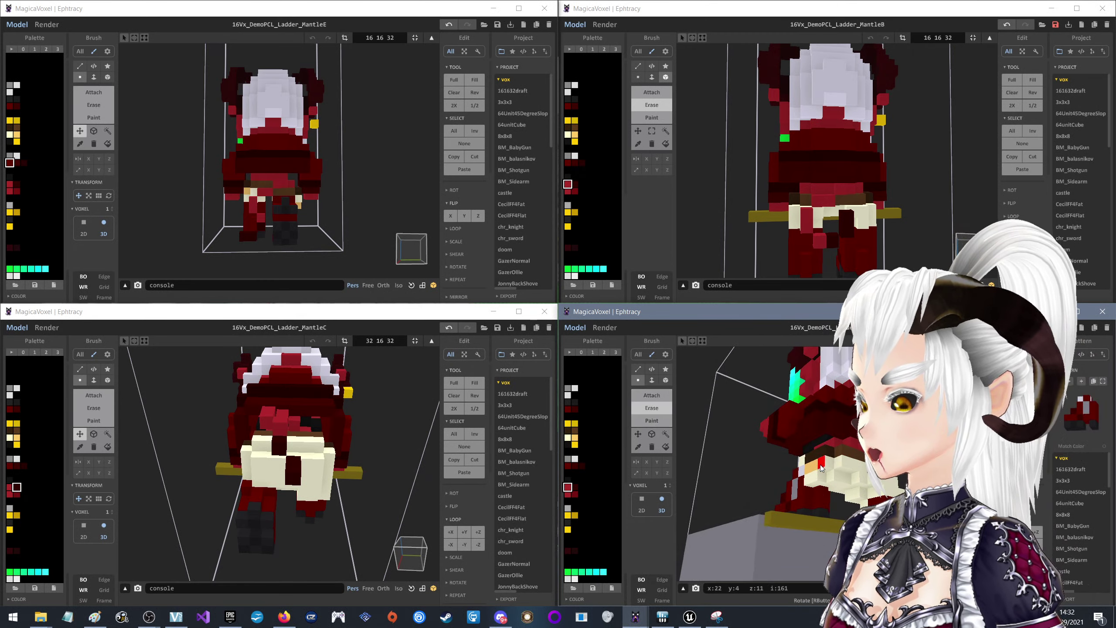
right_click_drag(795, 385, 793, 394)
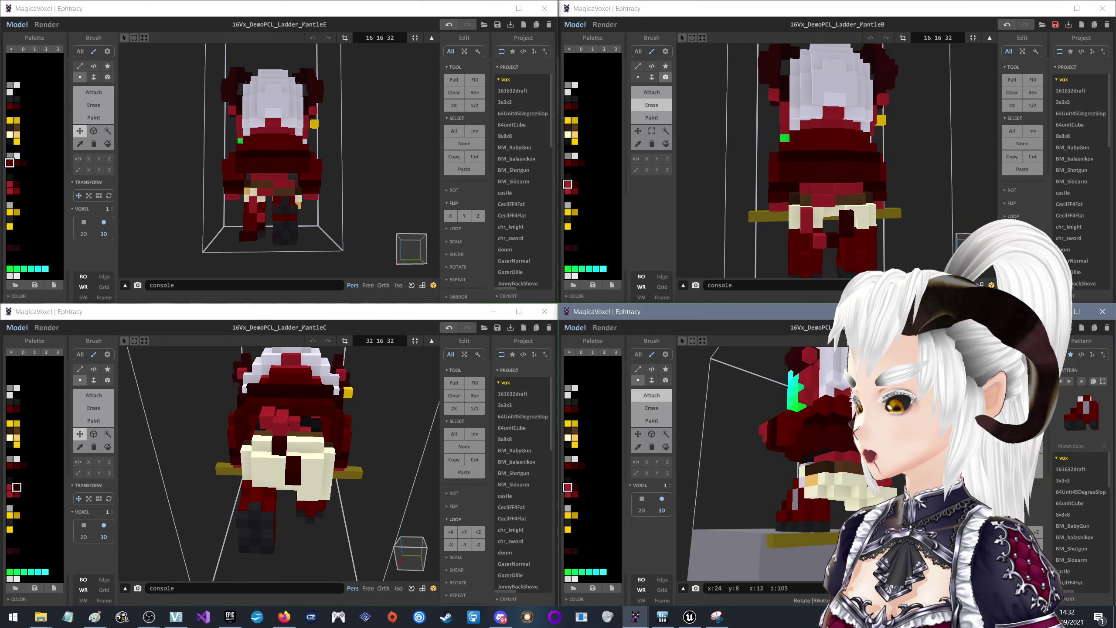
mouse_move(862, 453)
right_mouse_down()
mouse_move(830, 503)
mouse_move(888, 492)
mouse_move(858, 480)
mouse_move(864, 503)
right_mouse_up()
Switch back to Attach and add a red voxel to the hand over the cream ledge
key("alt")
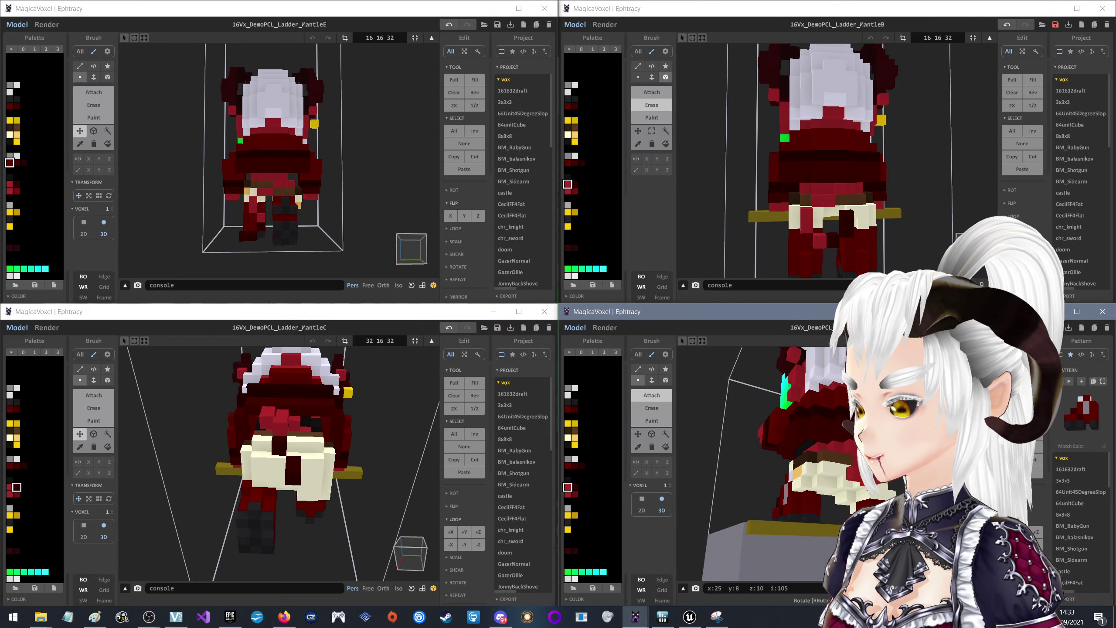
right_click_drag(860, 481, 874, 491)
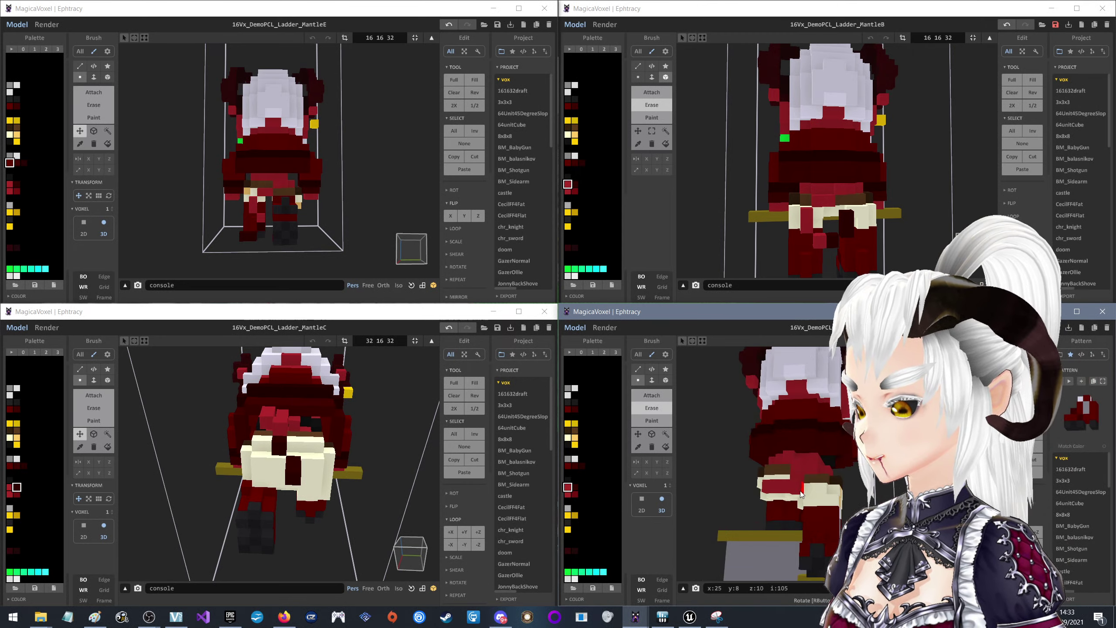
left_click(808, 504)
right_click_drag(808, 507, 819, 524)
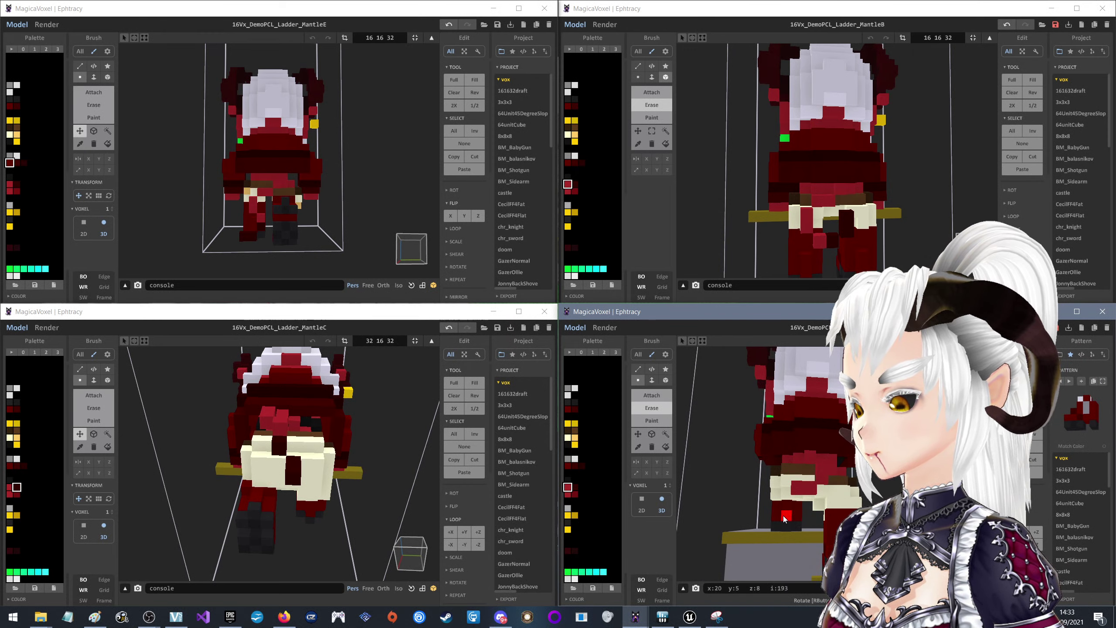
right_click_drag(786, 519, 814, 462)
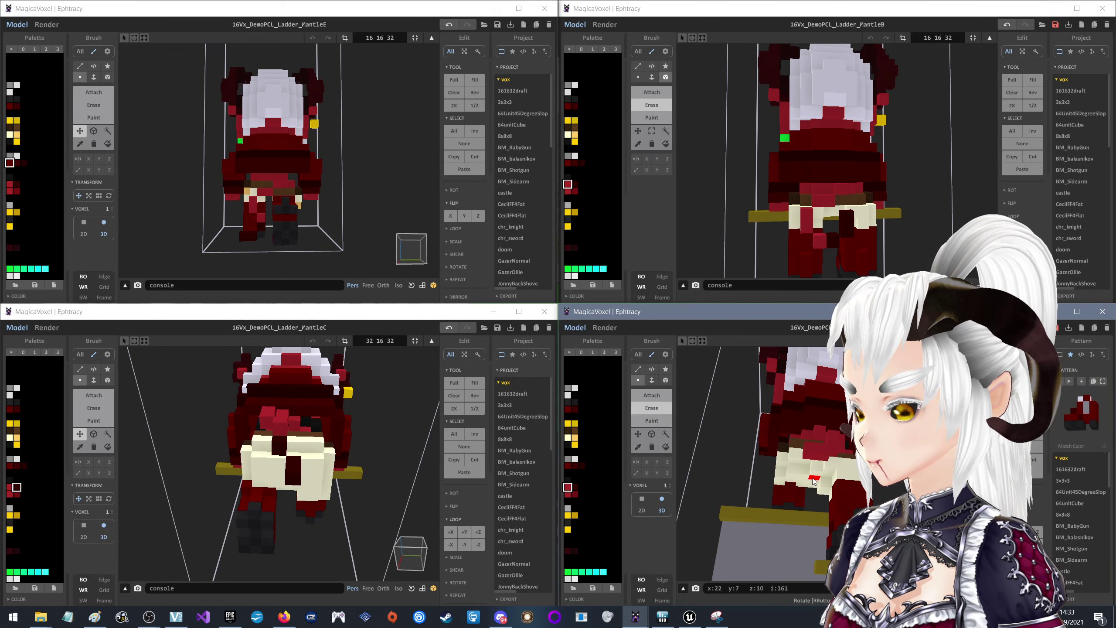
Cycle the brush modes with the A, S and D keys, ending on Paint
key("s")
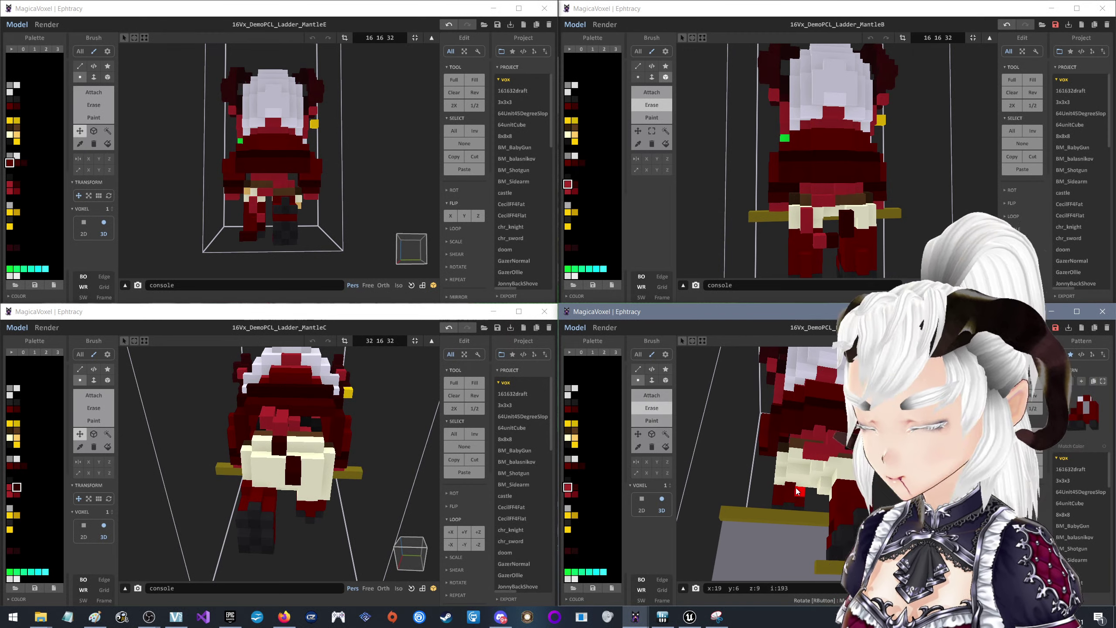
key("d")
key("s")
key("a")
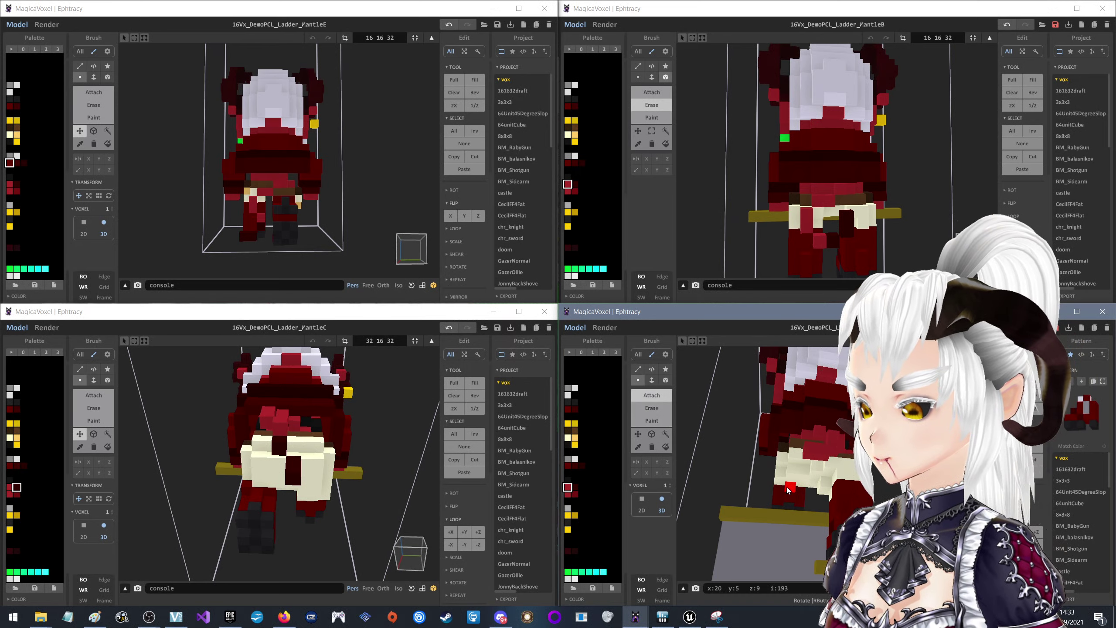
key("d")
key("s")
key("a")
key("d")
key("s")
key("a")
key("d")
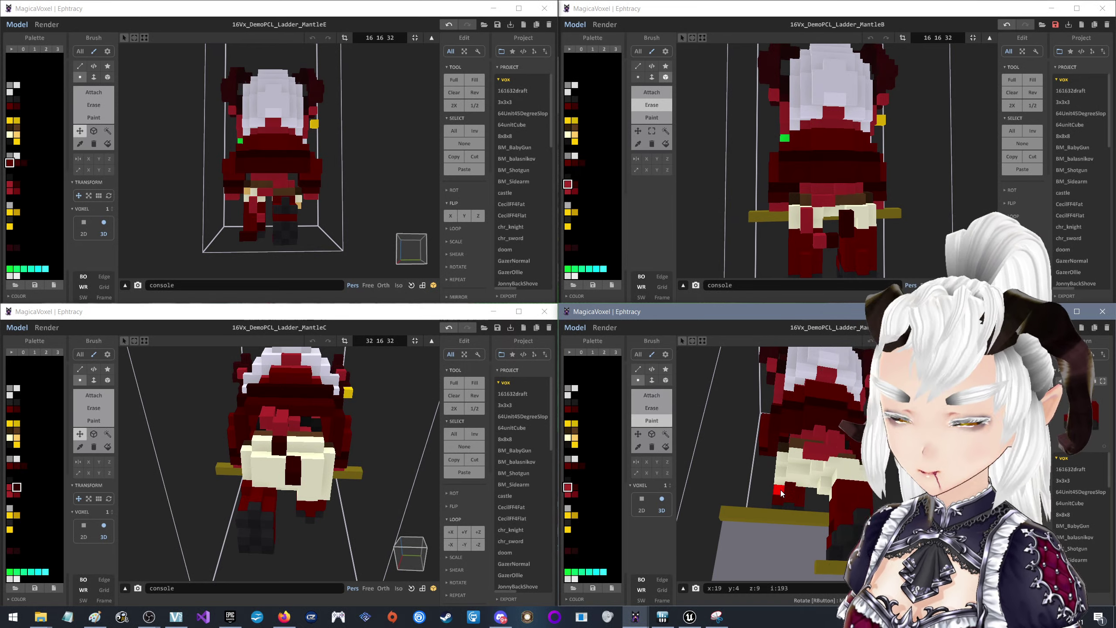
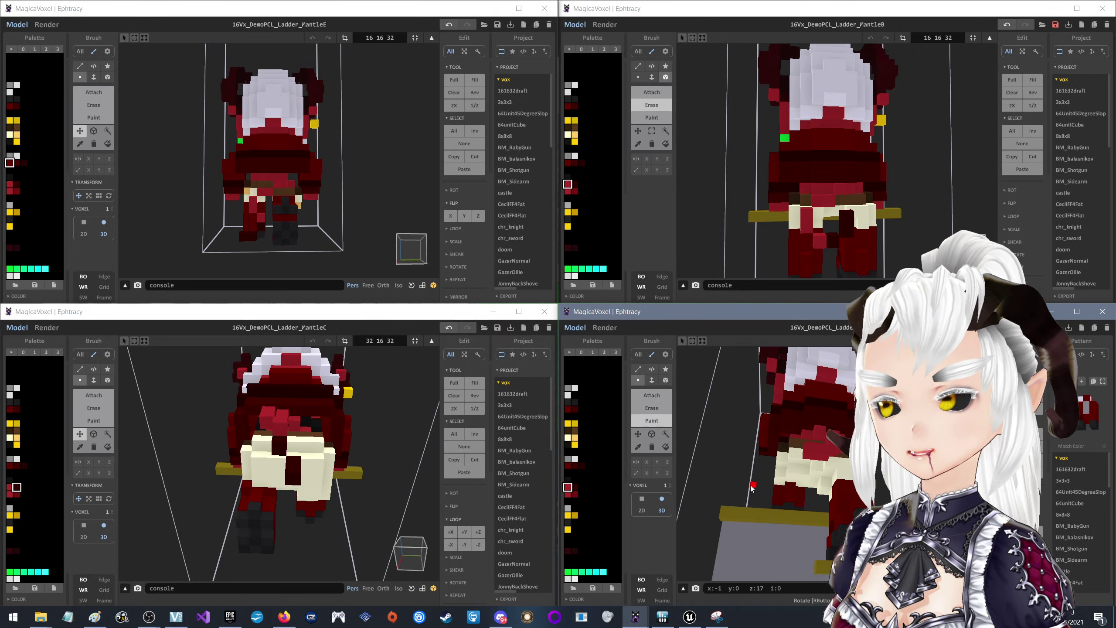
Toggle the brush between recolouring and adding voxels, ending back in add mode
key("Tab")
key("Tab")
key("Tab")
key("Tab")
key("Tab")
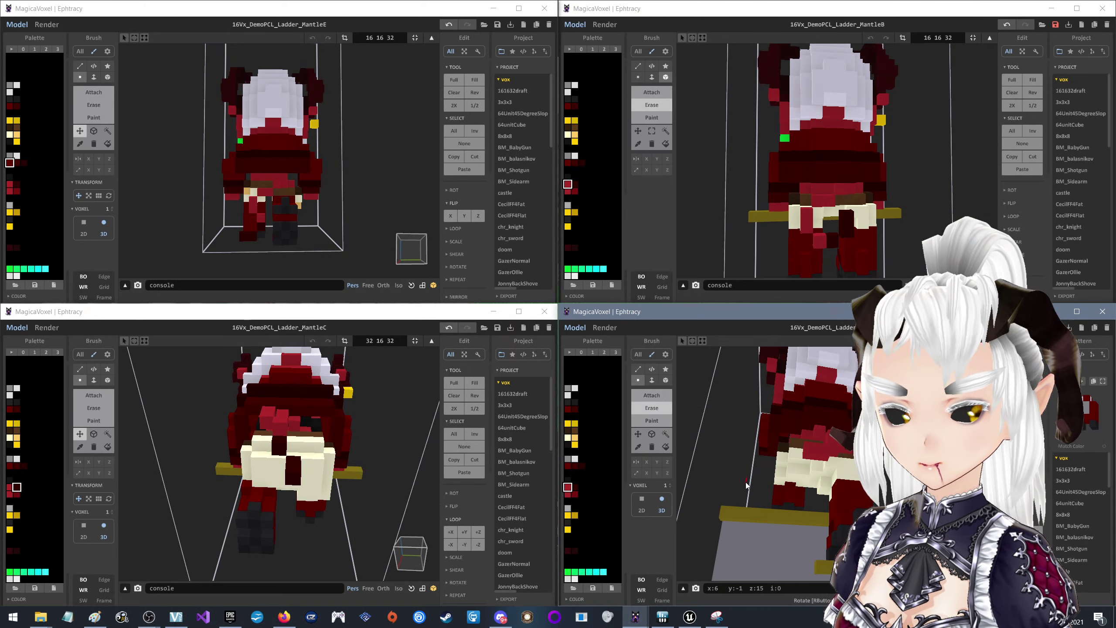
key("Tab")
key("Tab")
key("Tab")
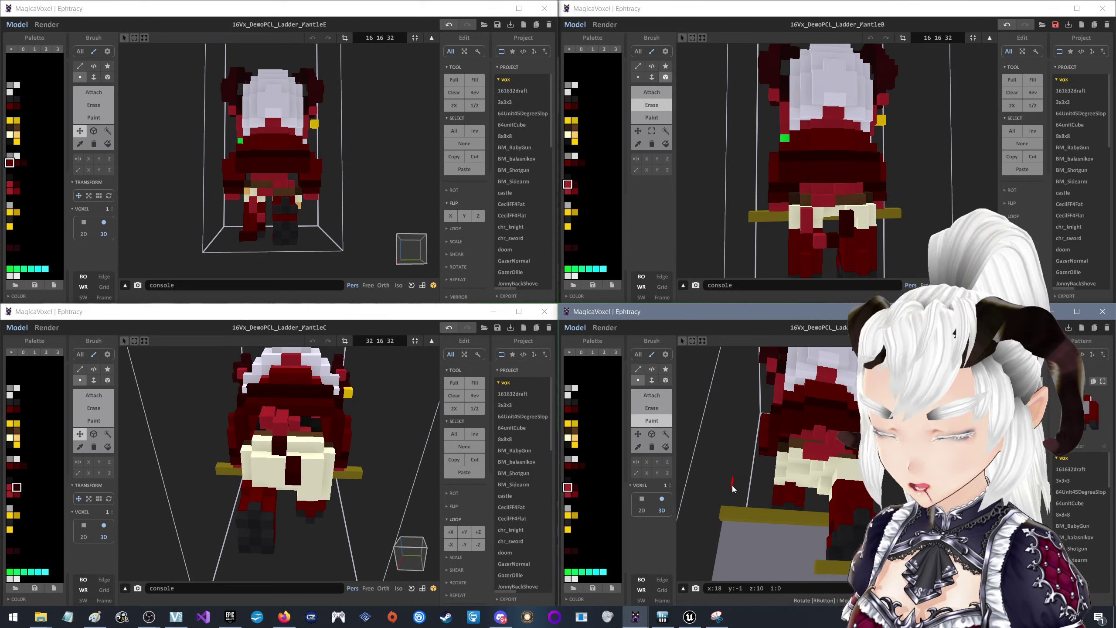
key("Tab")
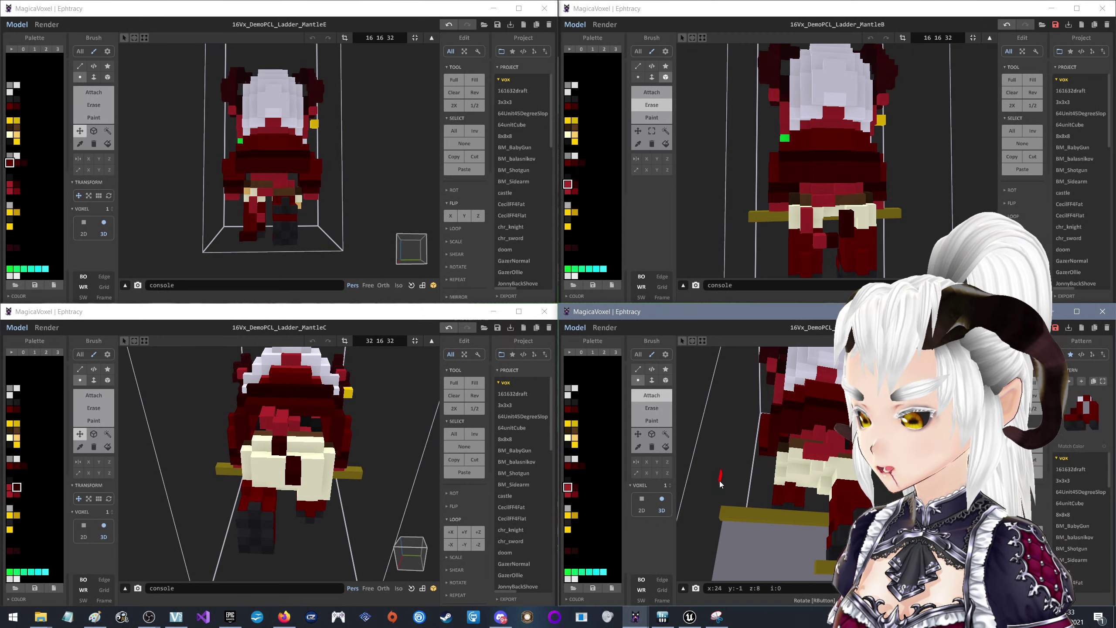
key("Tab")
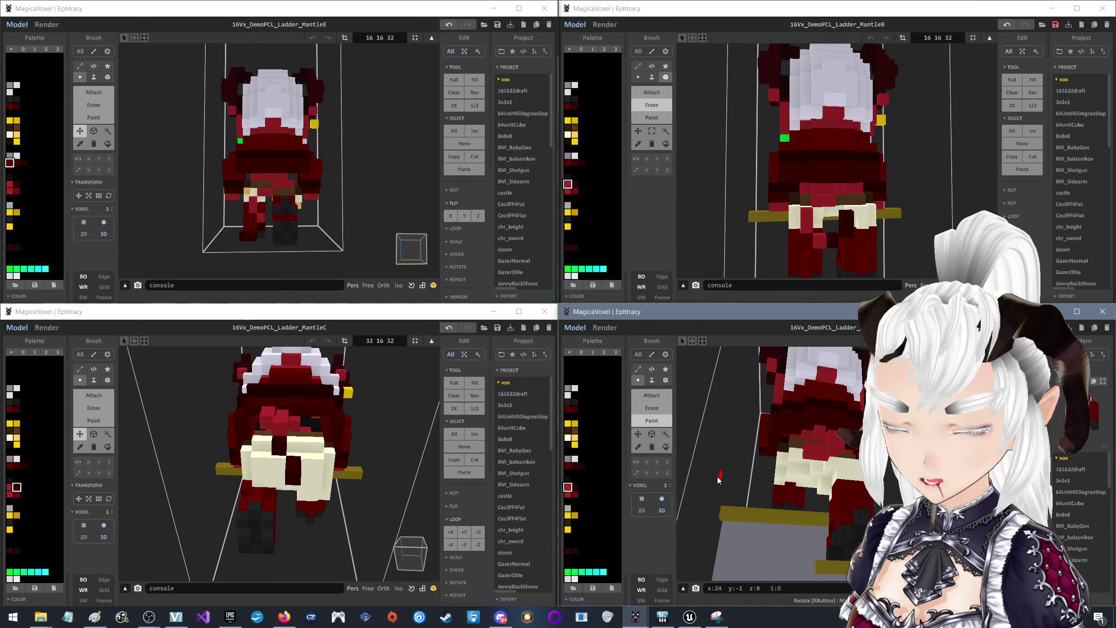
key("Tab")
key("Tab")
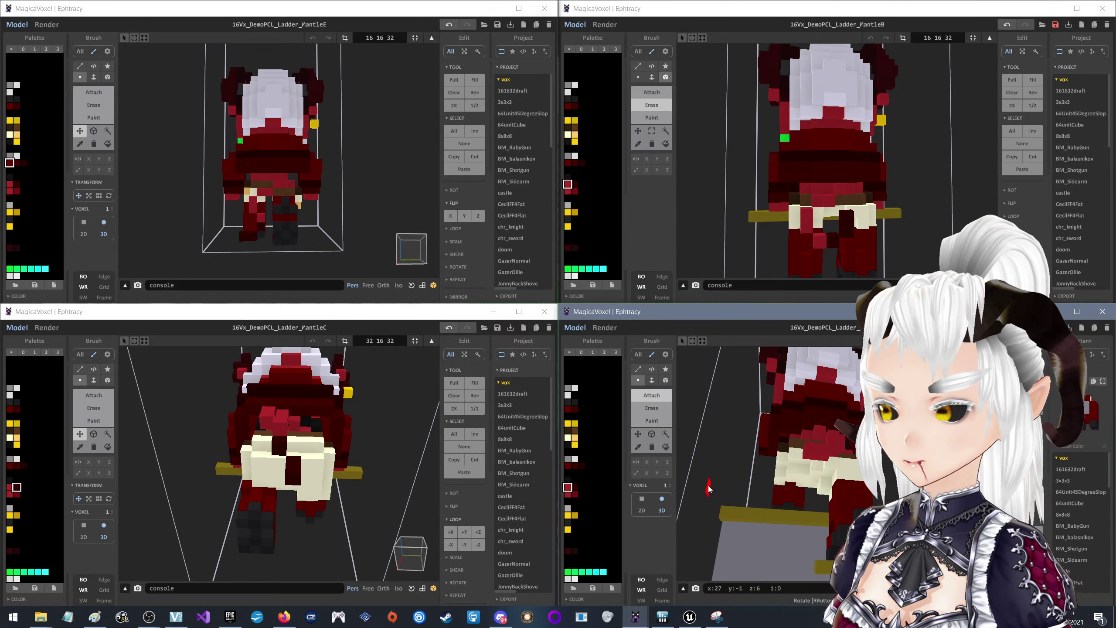
key("Tab")
key("Tab")
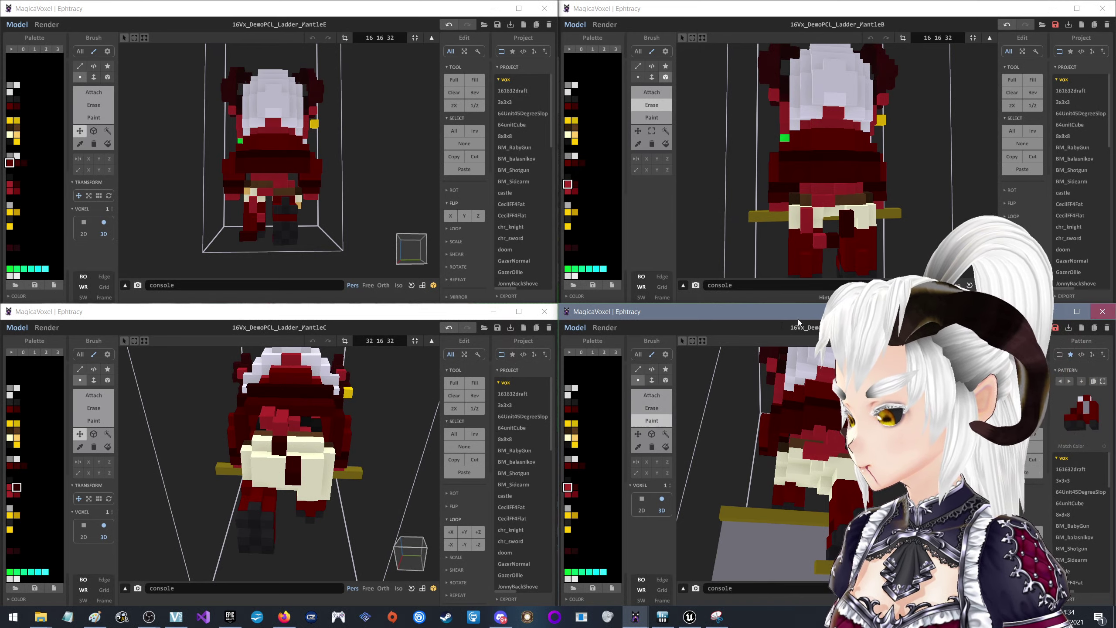
key("Tab")
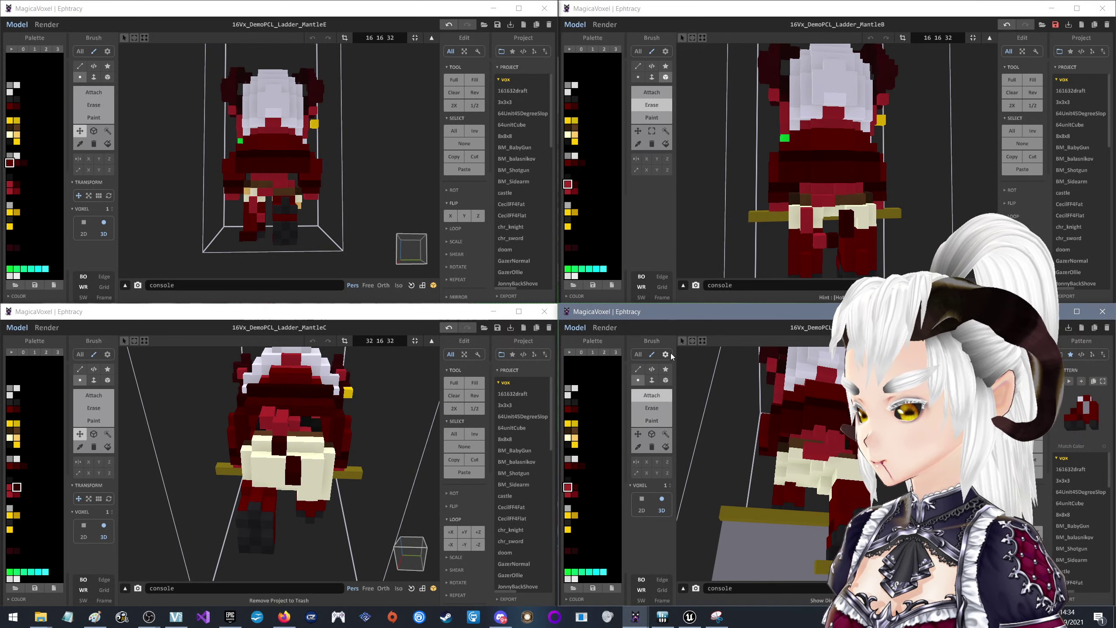
key("Tab")
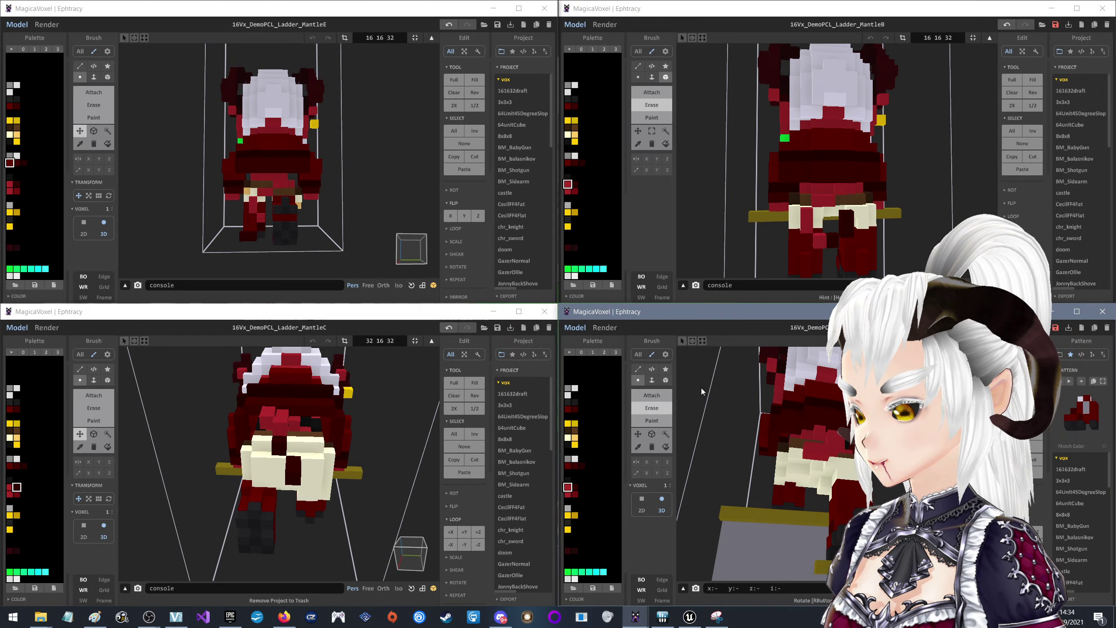
Orbit the MantleD character through several angles to a side-on view
mouse_move(703, 391)
right_mouse_down()
mouse_move(807, 443)
mouse_move(811, 435)
right_mouse_up()
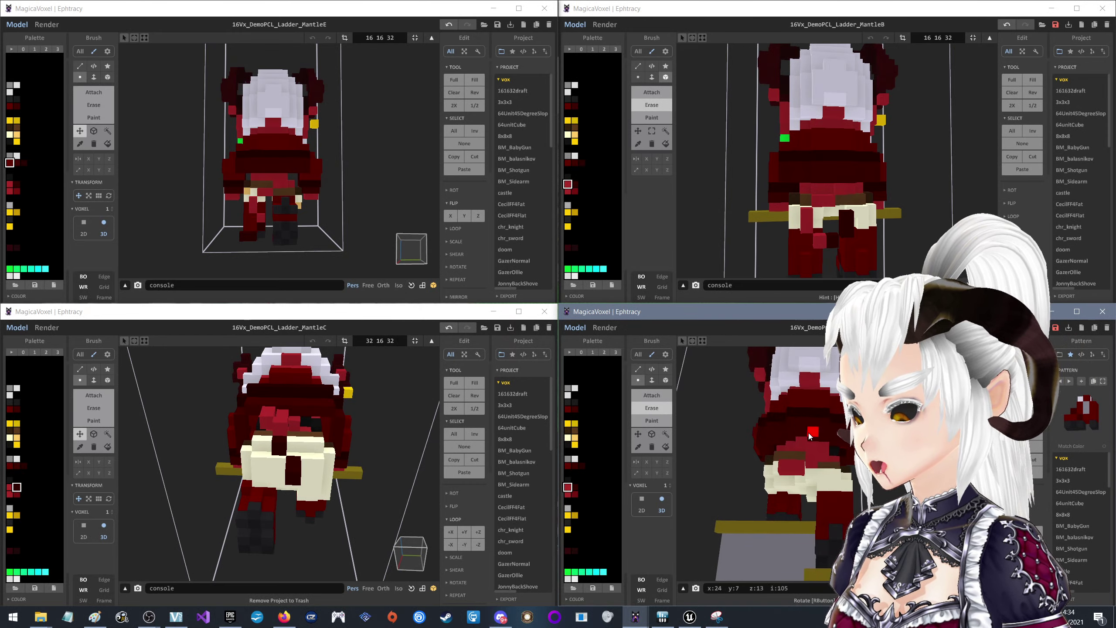
right_click_drag(810, 435, 805, 438)
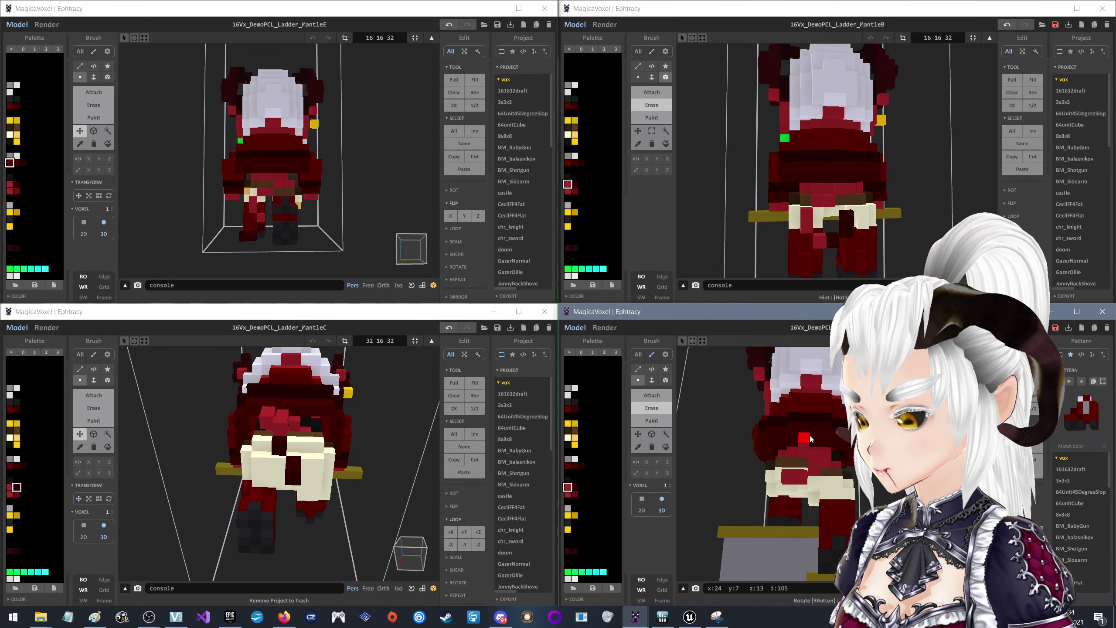
mouse_move(806, 438)
right_mouse_down()
mouse_move(814, 429)
mouse_move(832, 509)
mouse_move(857, 488)
right_mouse_up()
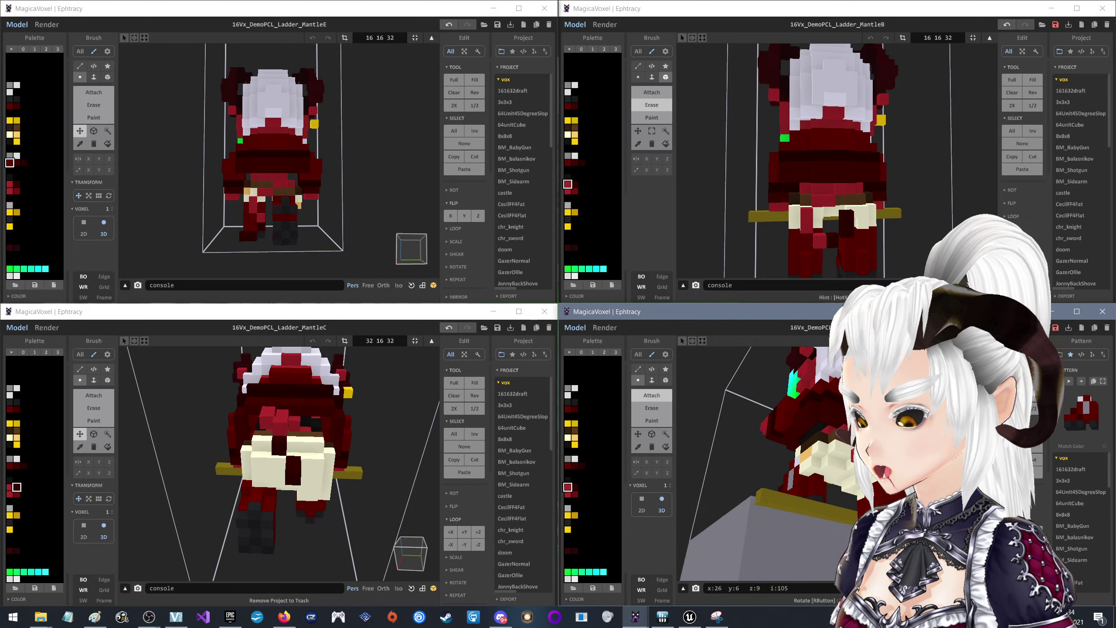
mouse_move(857, 488)
right_mouse_down()
mouse_move(834, 474)
mouse_move(798, 480)
mouse_move(794, 461)
mouse_move(703, 458)
mouse_move(785, 442)
mouse_move(812, 509)
mouse_move(640, 417)
right_mouse_up()
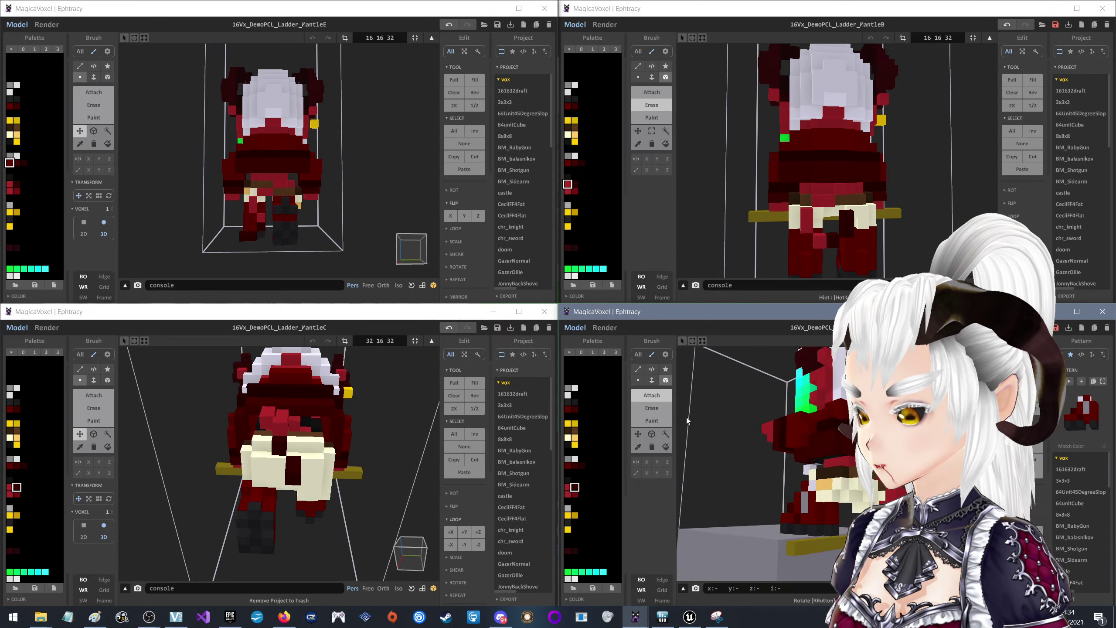
Switch to marquee selection, inspect the model from more sides, and float the MantleD window
left_click(652, 434)
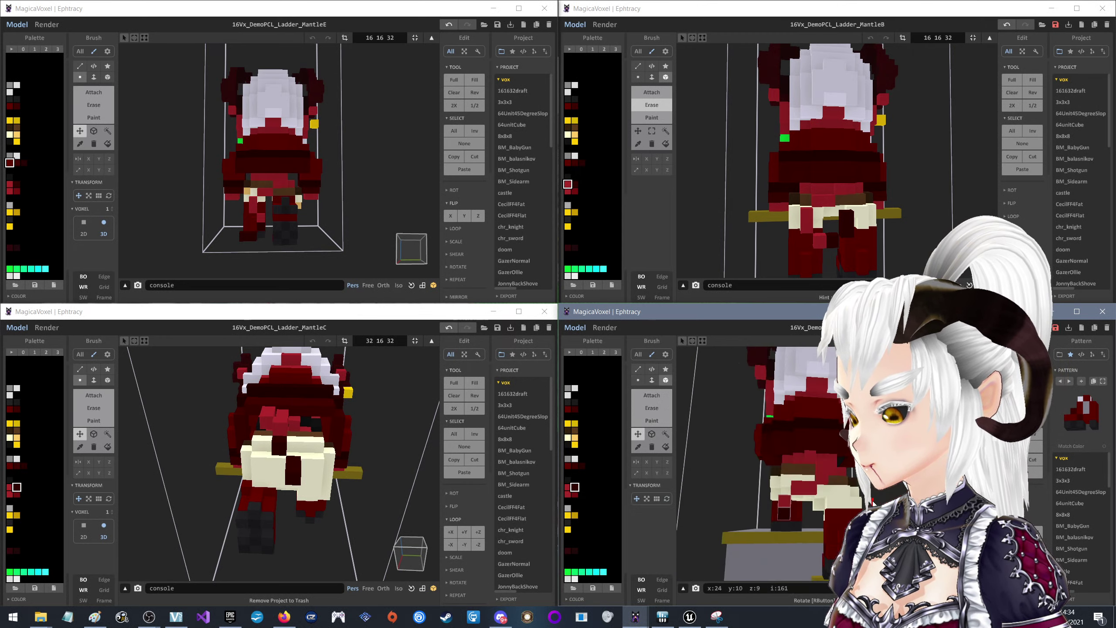
mouse_move(861, 484)
right_mouse_down()
mouse_move(881, 499)
mouse_move(857, 497)
right_mouse_up()
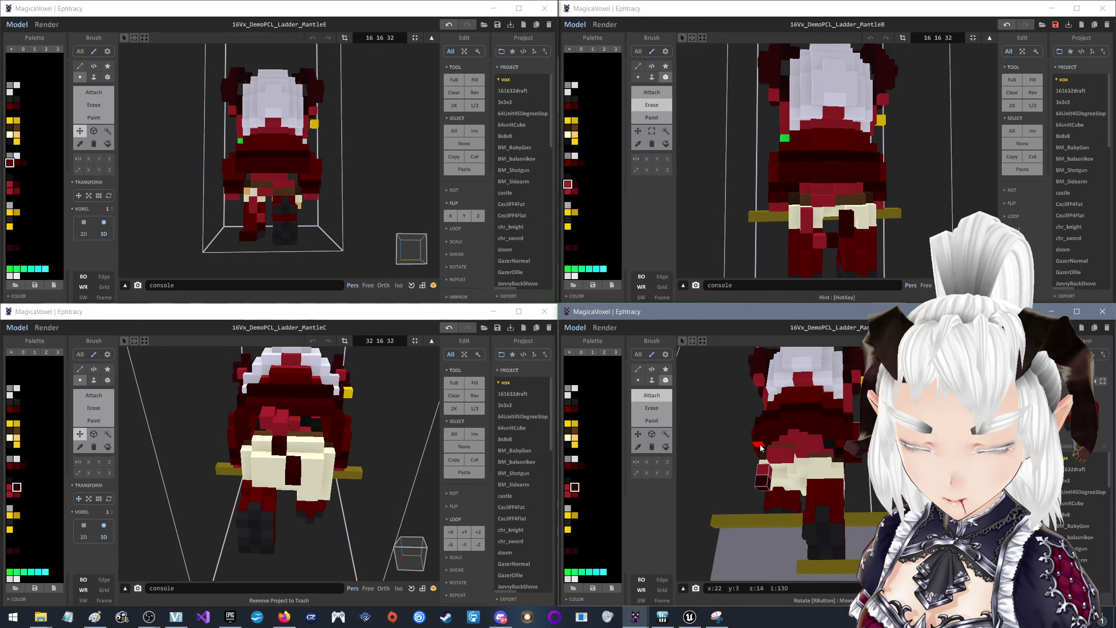
right_click_drag(761, 445, 763, 500)
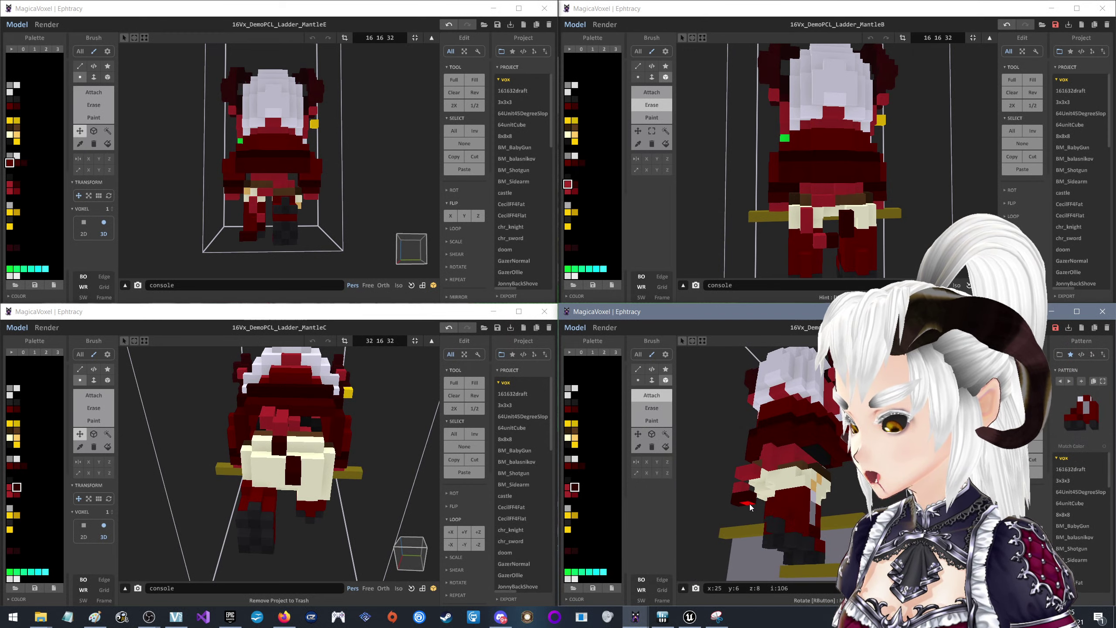
right_click_drag(752, 508, 782, 512)
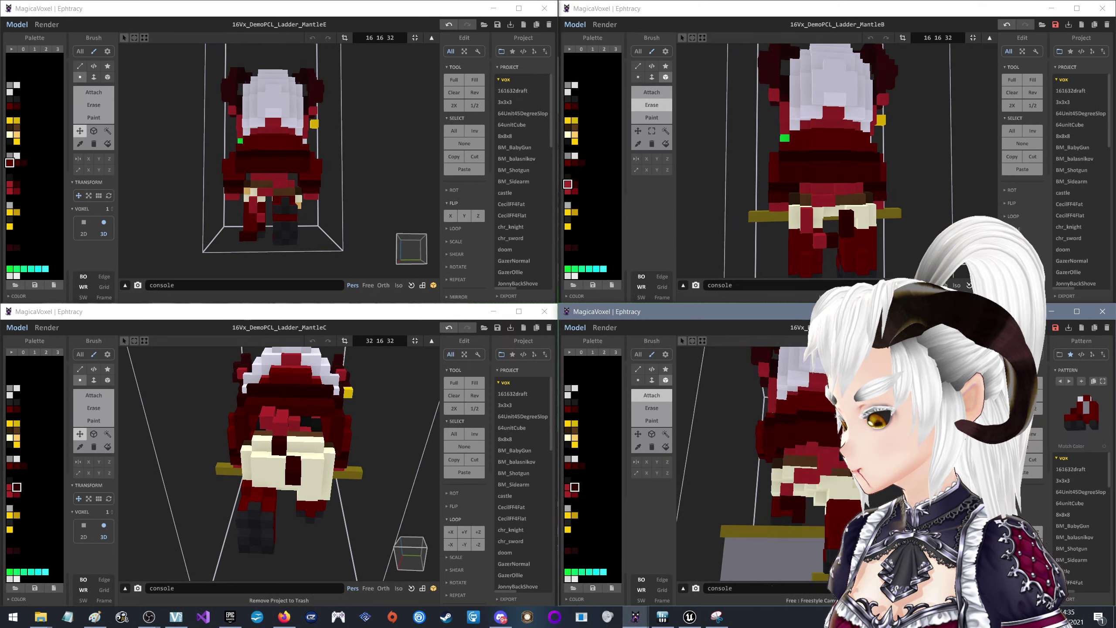
left_click_drag(1028, 311, 1028, 309)
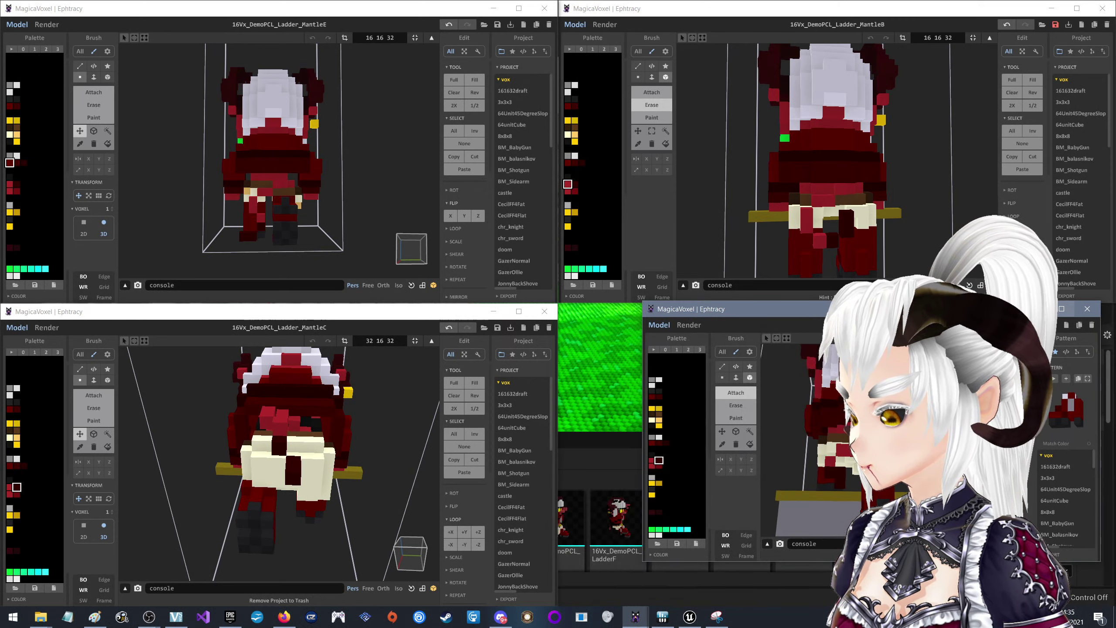
Maximize the MantleD window and zoom in close on the character
double_click(1027, 309)
scroll(625, 324, "up", 5)
scroll(536, 316, "up", 5)
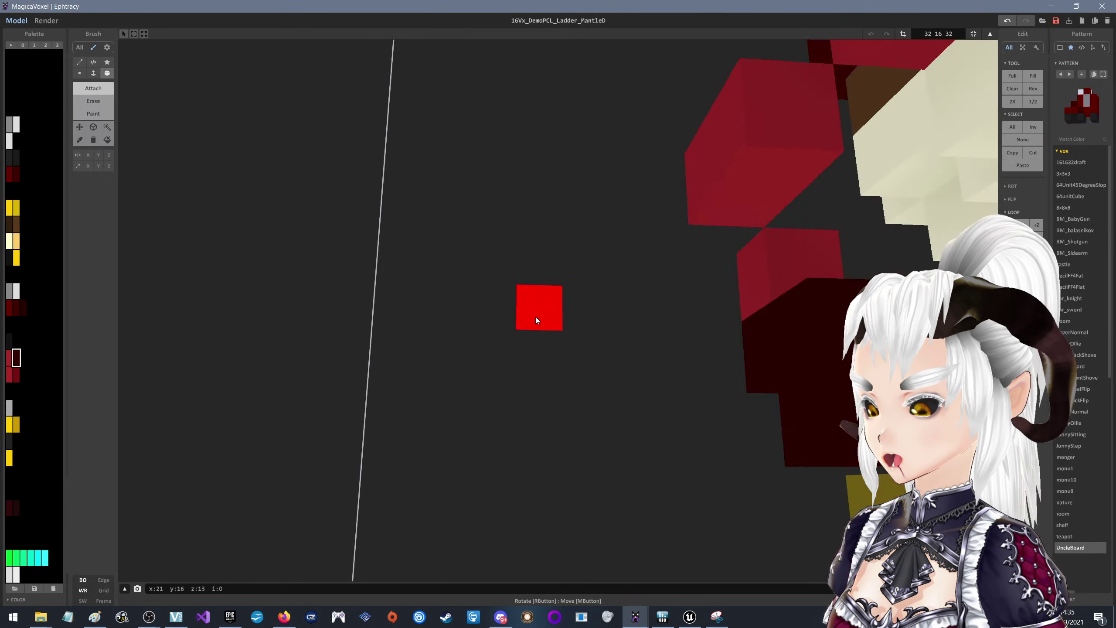
scroll(536, 317, "up", 5)
scroll(400, 355, "up", 5)
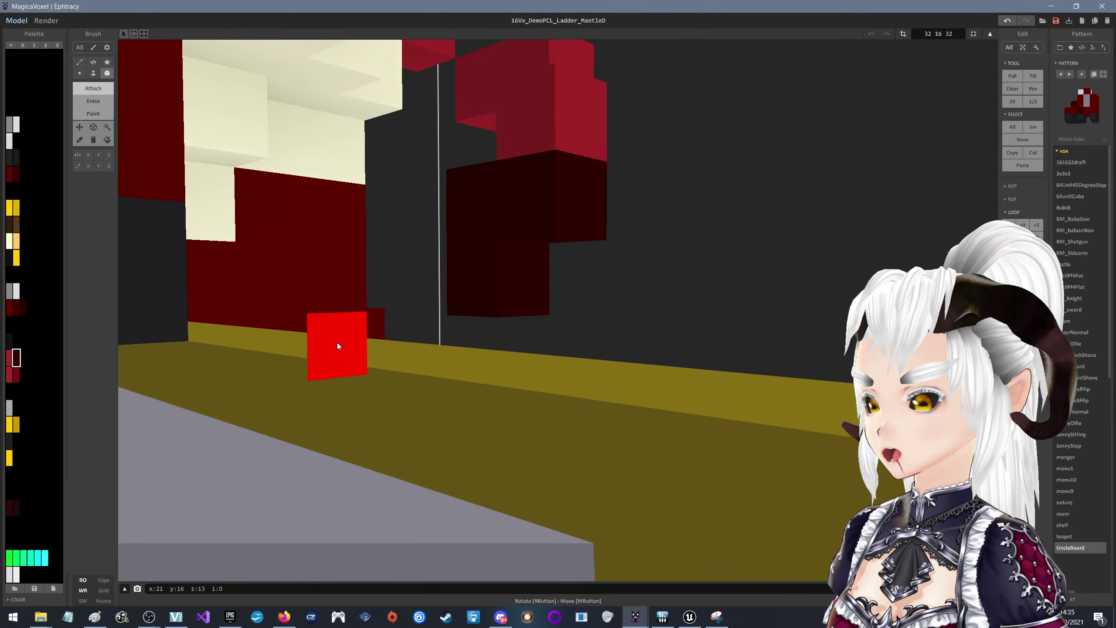
scroll(484, 287, "up", 3)
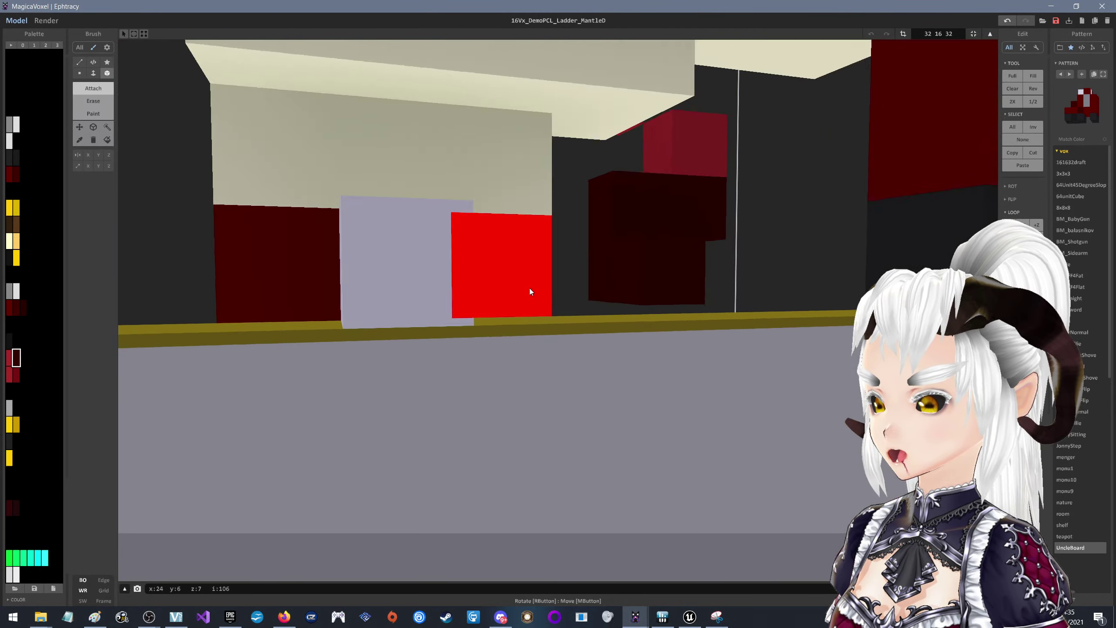
scroll(530, 288, "down", 10)
scroll(596, 286, "up", 3)
scroll(625, 286, "up", 2)
scroll(647, 284, "up", 3)
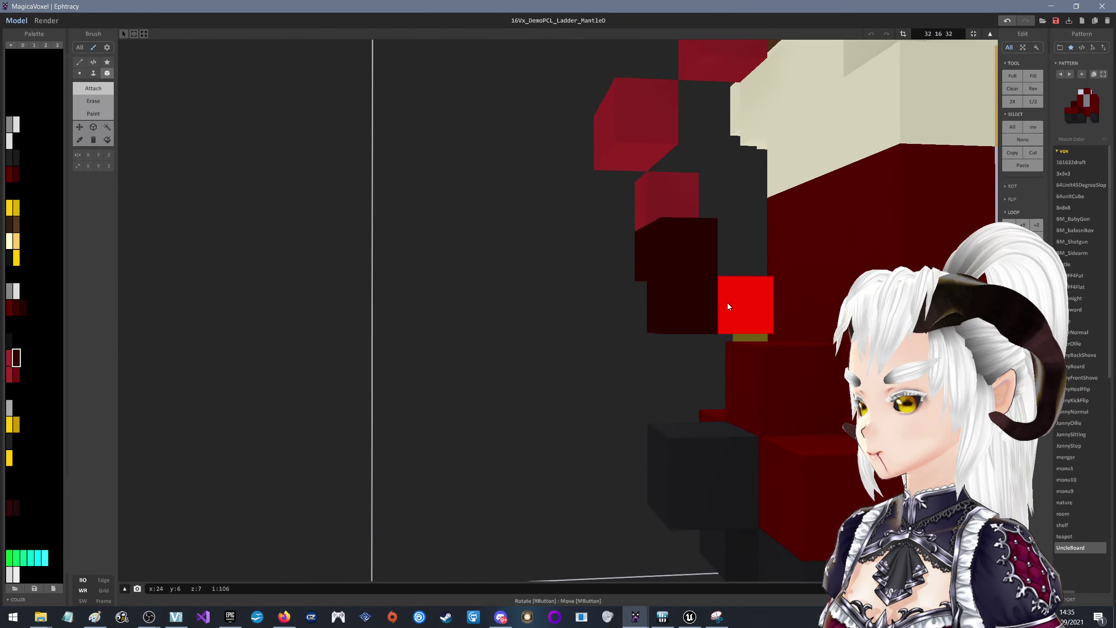
scroll(747, 302, "up", 2)
scroll(773, 295, "up", 2)
scroll(777, 297, "up", 2)
scroll(787, 299, "up", 2)
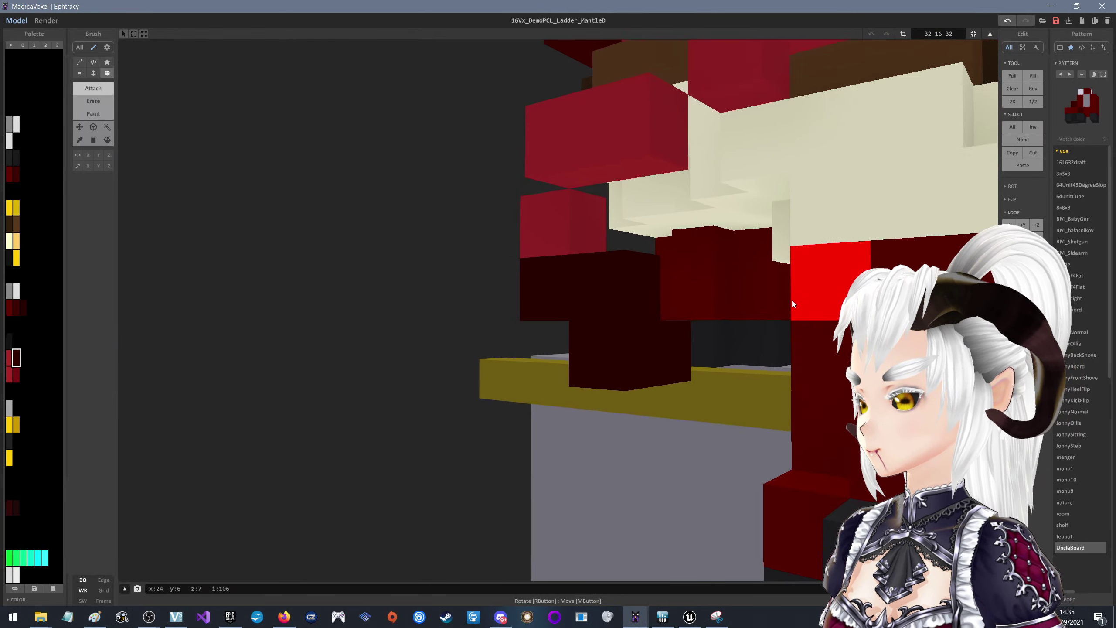
scroll(791, 301, "up", 2)
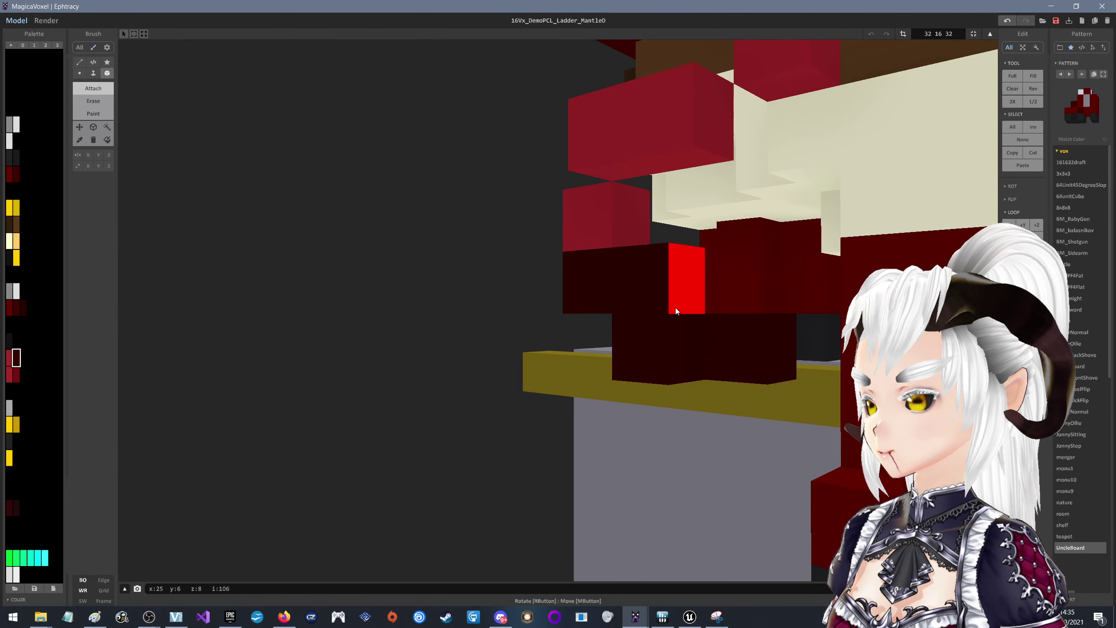
Erase the stray dark voxel beside the leg and look up at the model
key("alt")
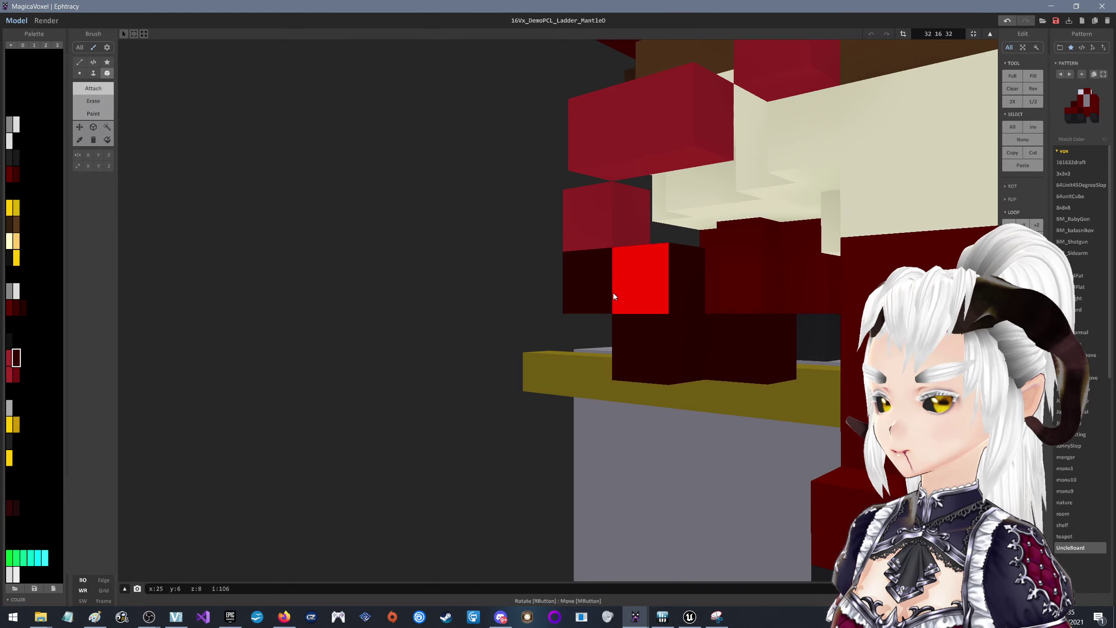
left_click(613, 296)
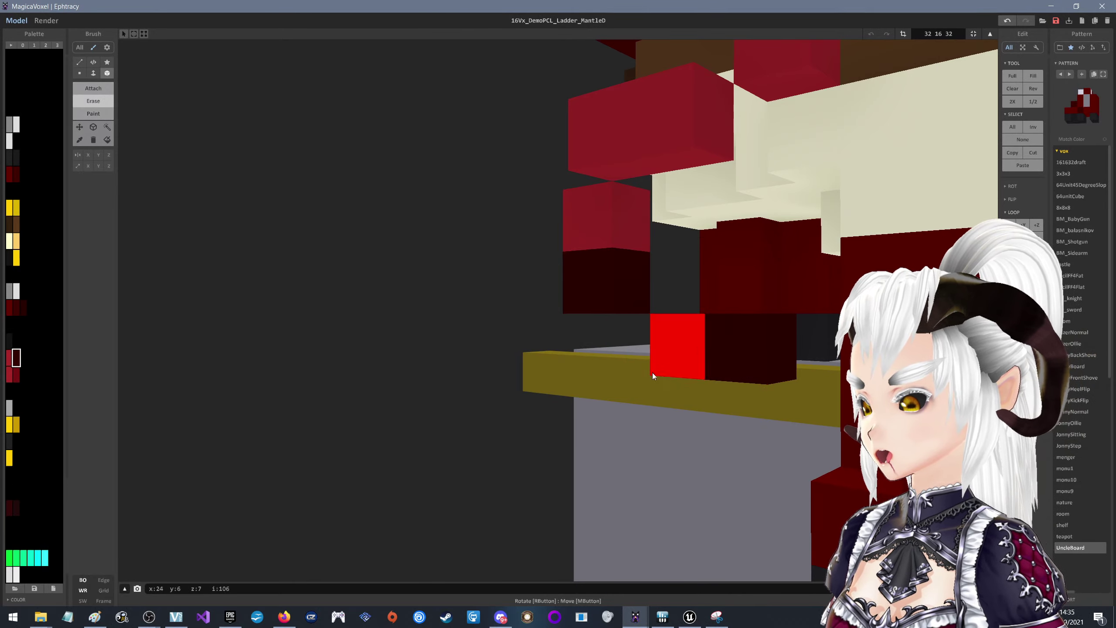
mouse_move(652, 373)
right_mouse_down()
mouse_move(722, 373)
mouse_move(754, 420)
mouse_move(801, 416)
mouse_move(749, 377)
right_mouse_up()
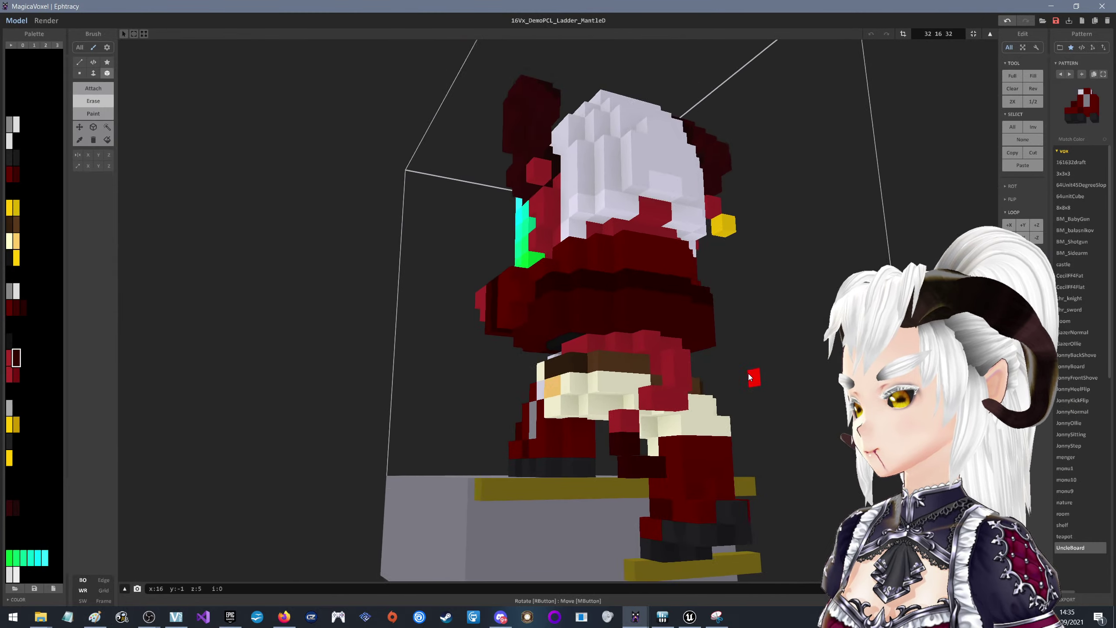
scroll(750, 377, "up", 3)
scroll(752, 381, "up", 3)
scroll(760, 391, "up", 3)
scroll(752, 392, "up", 2)
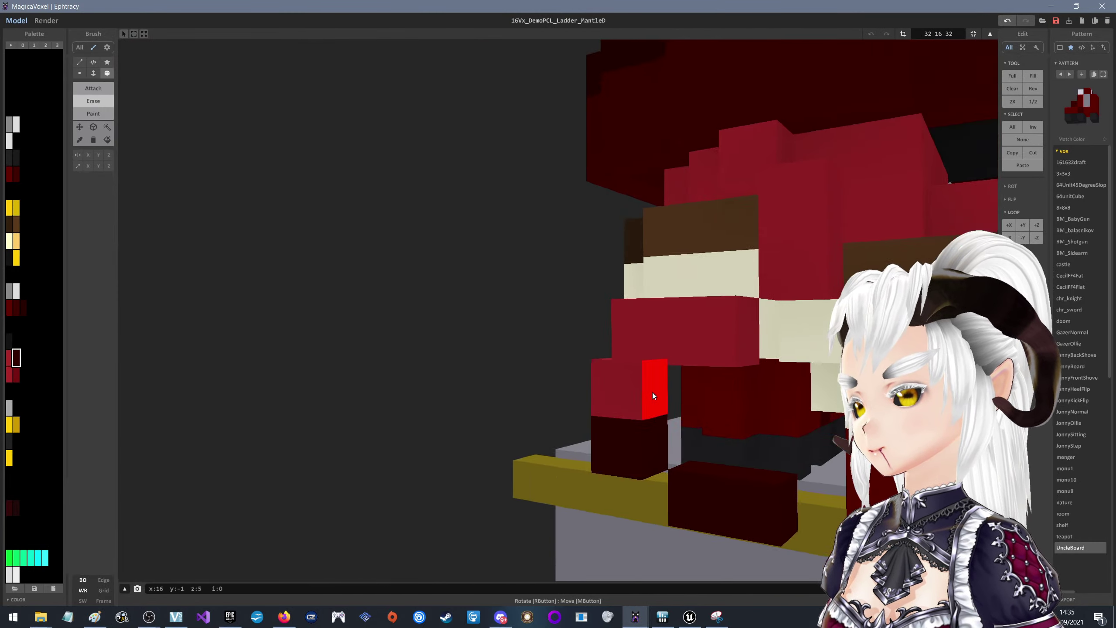
Delete the dark voxel on the waist cloth and orbit round to check it from behind
mouse_move(652, 393)
right_mouse_down()
mouse_move(834, 407)
mouse_move(637, 399)
right_mouse_up()
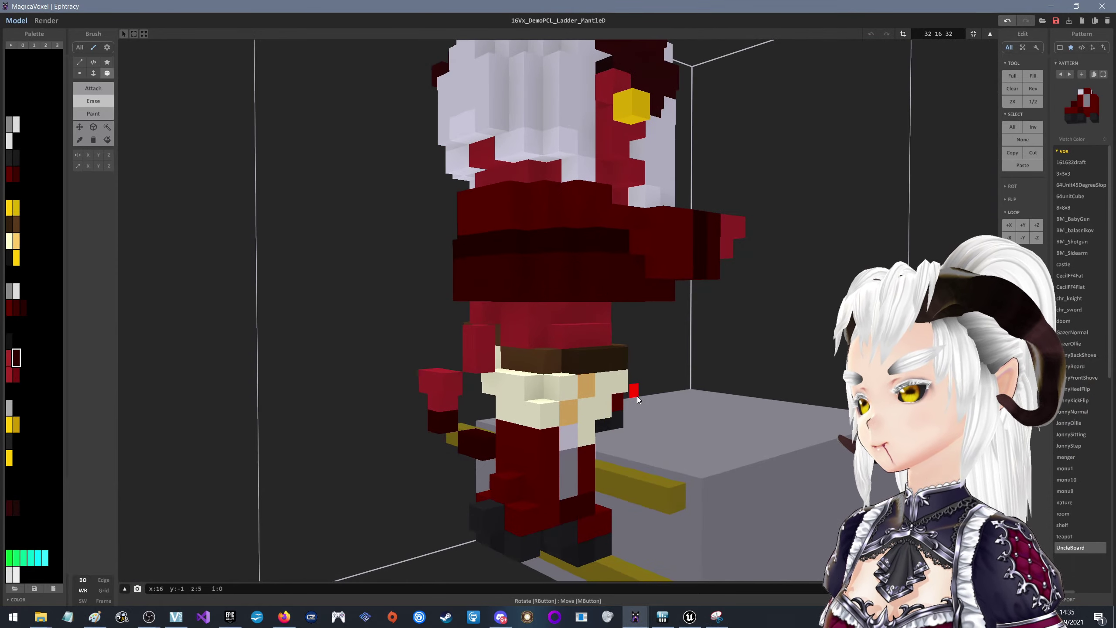
scroll(636, 396, "up", 5)
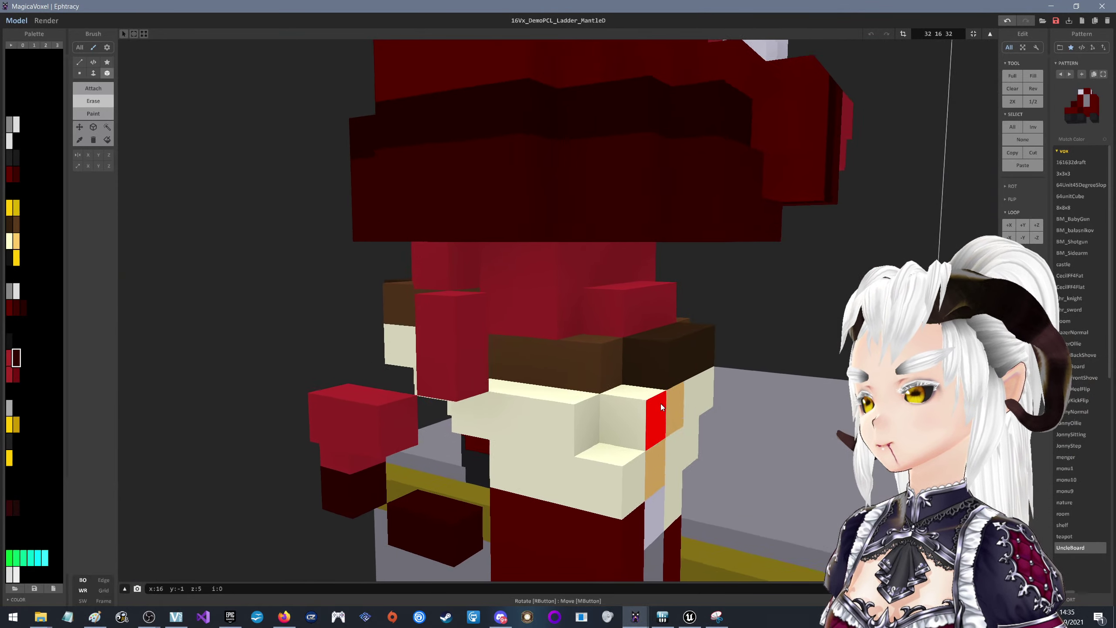
mouse_move(661, 403)
right_mouse_down()
mouse_move(637, 405)
mouse_move(713, 412)
mouse_move(691, 443)
right_mouse_up()
scroll(709, 412, "up", 3)
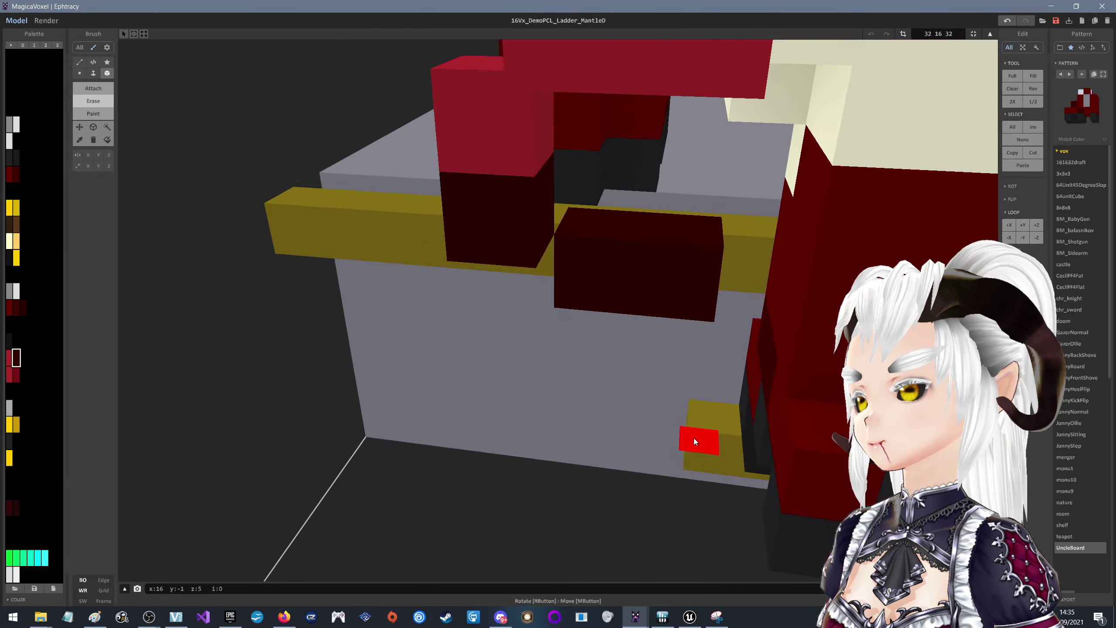
scroll(691, 443, "up", 3)
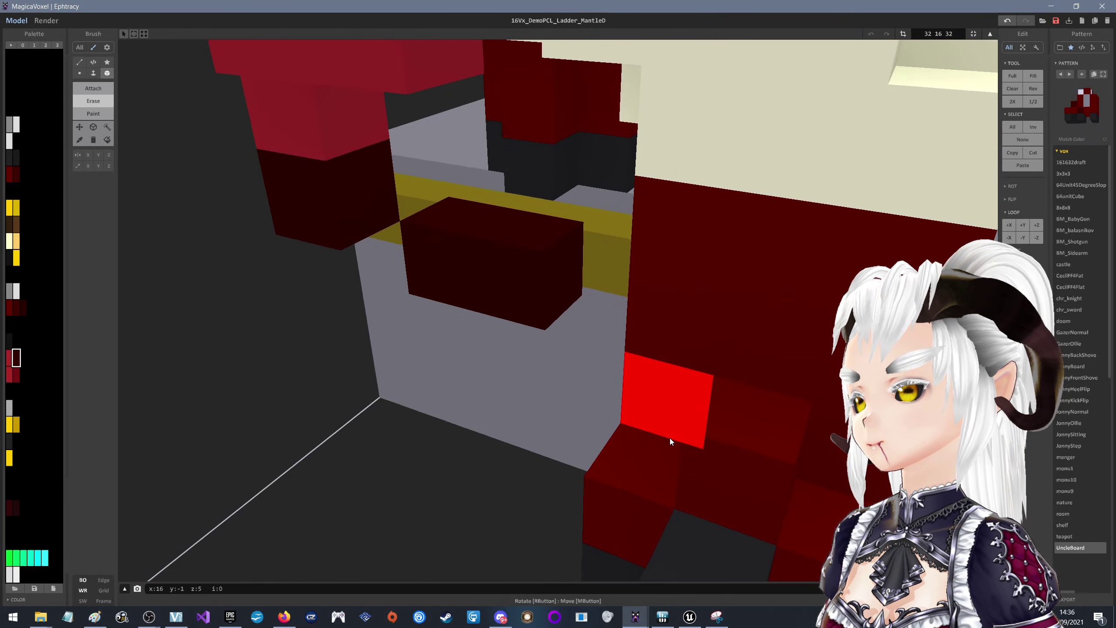
mouse_move(670, 437)
right_mouse_down()
mouse_move(761, 428)
mouse_move(638, 334)
right_mouse_up()
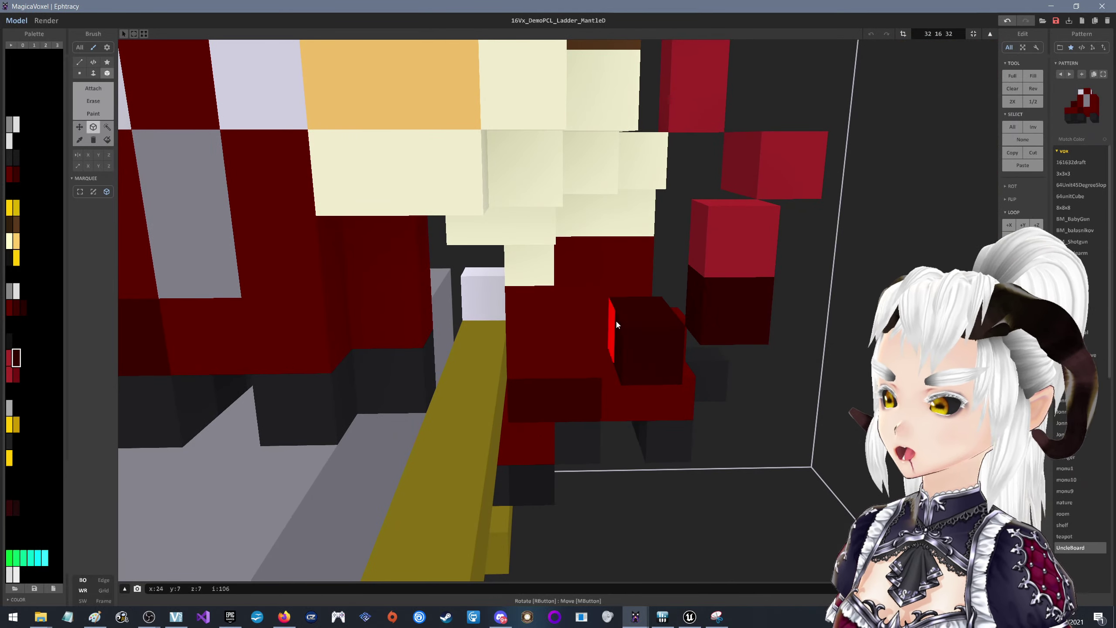
left_click(631, 307)
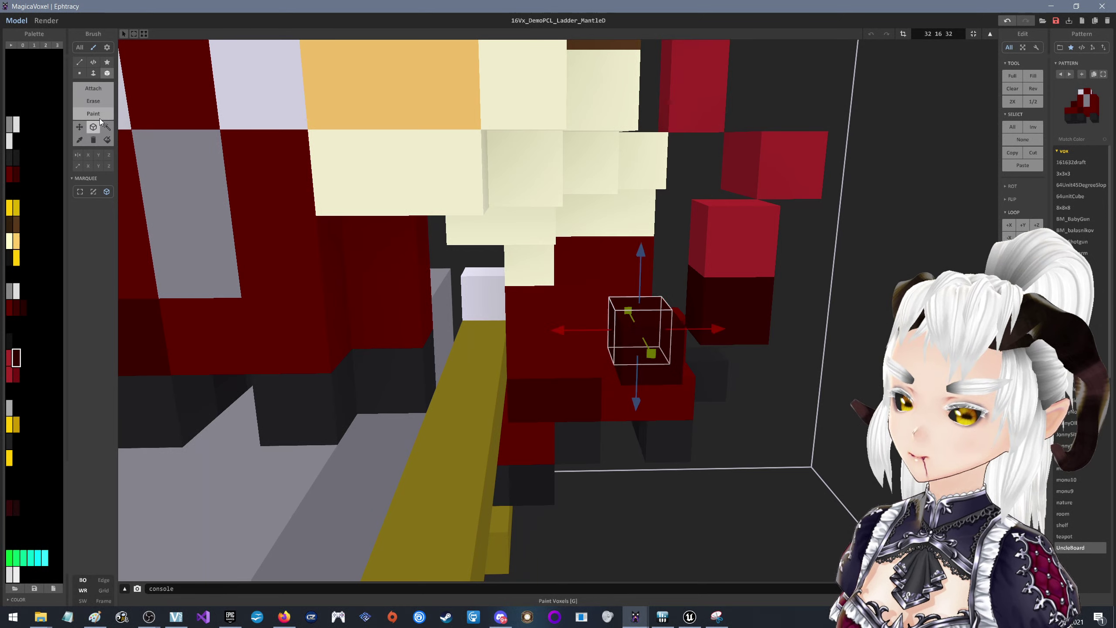
left_click(440, 221)
key("a")
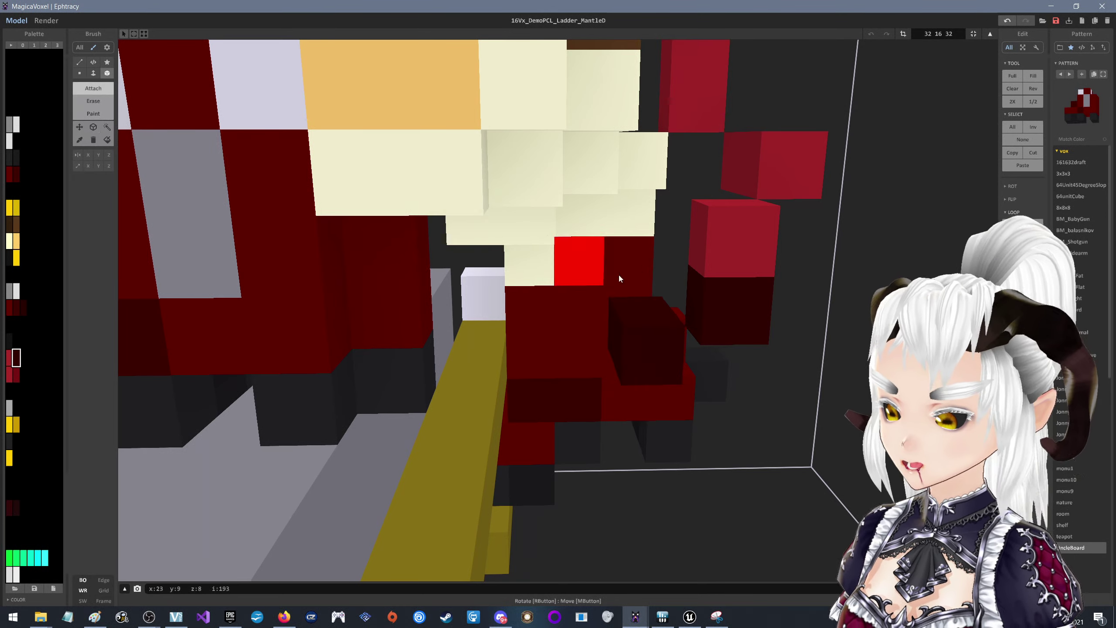
left_click(643, 301)
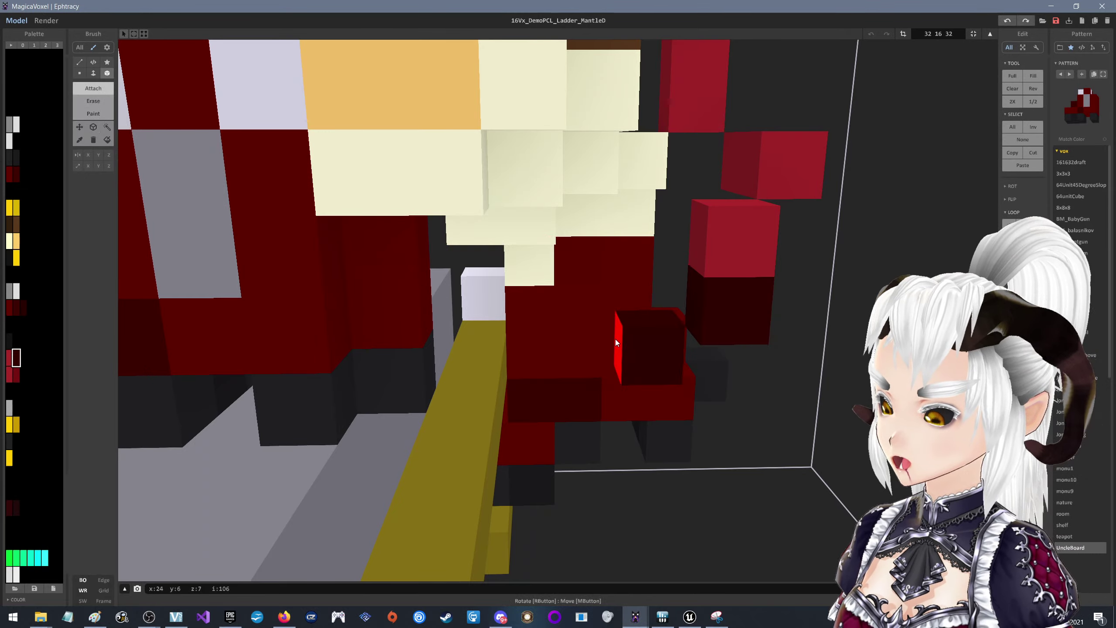
mouse_move(615, 338)
right_mouse_down()
mouse_move(648, 348)
mouse_move(451, 329)
right_mouse_up()
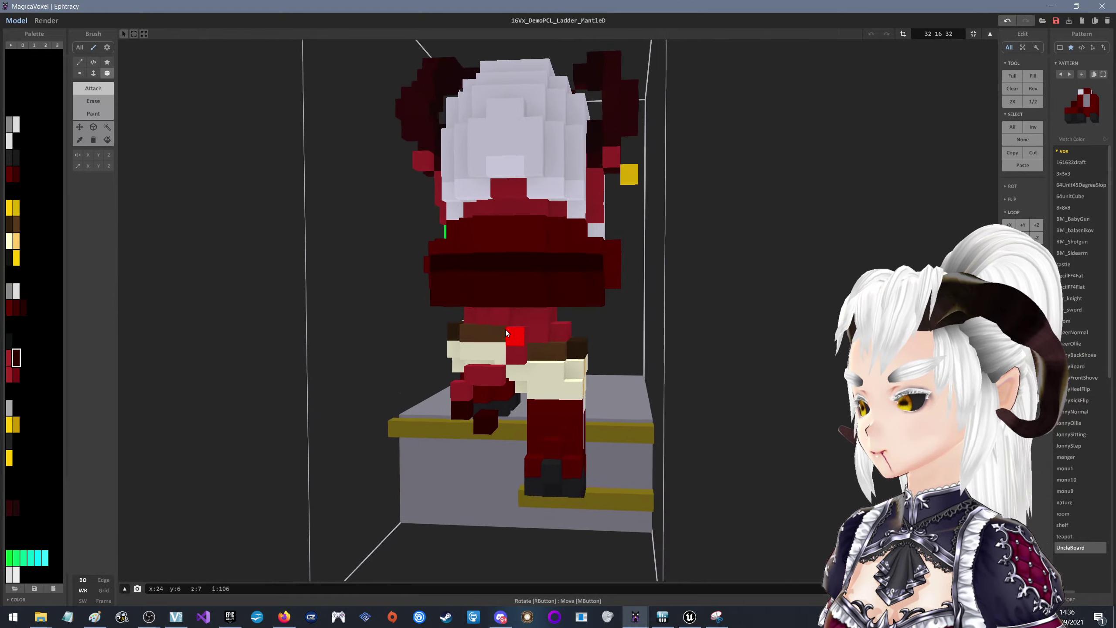
right_click_drag(450, 328, 506, 331)
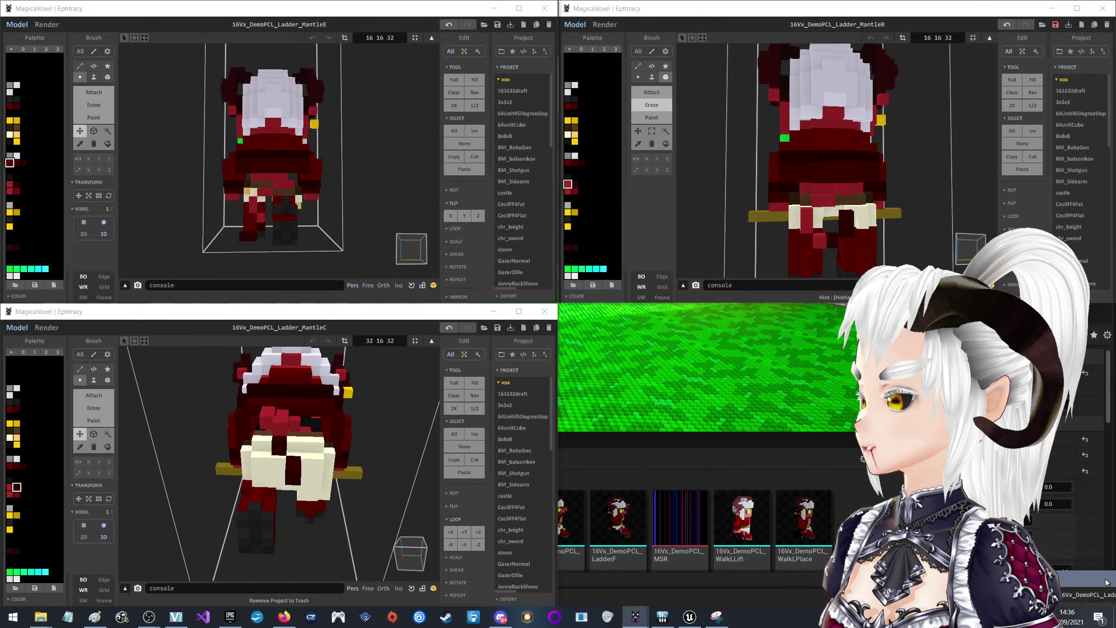
Show the edited frame beside the others and orbit the top-left and bottom-right frames
key("alt+Tab")
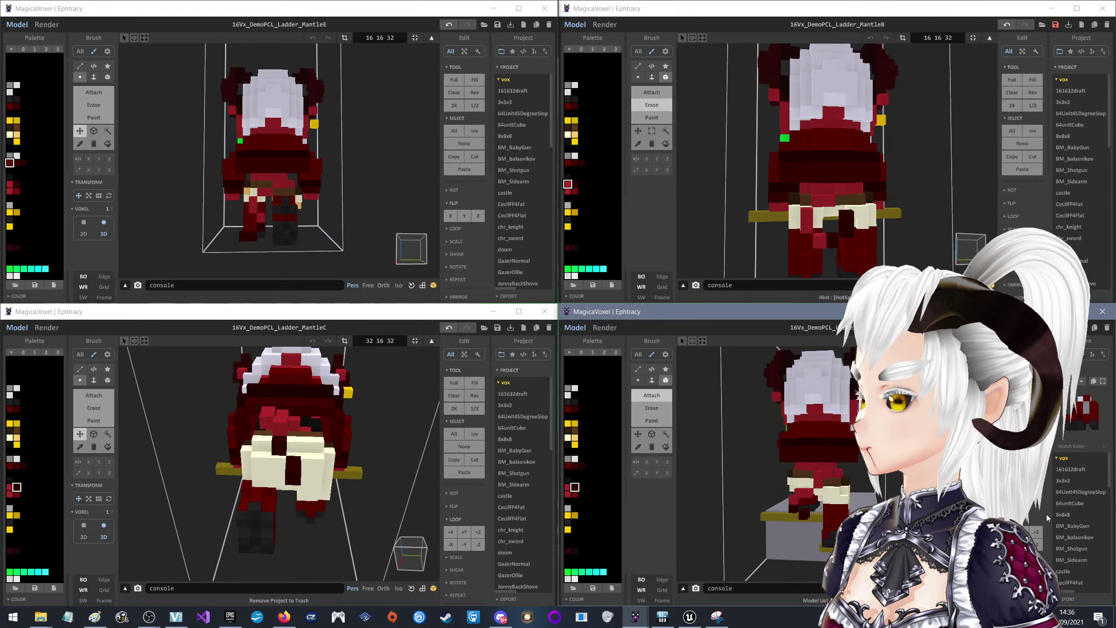
scroll(804, 432, "up", 5)
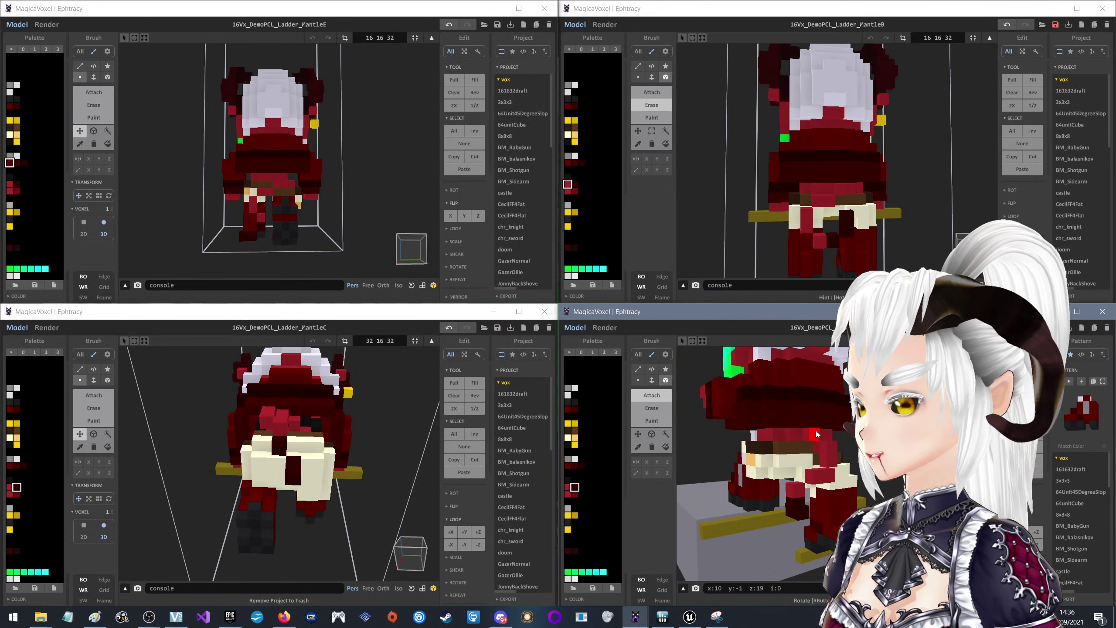
right_click_drag(383, 170, 333, 179)
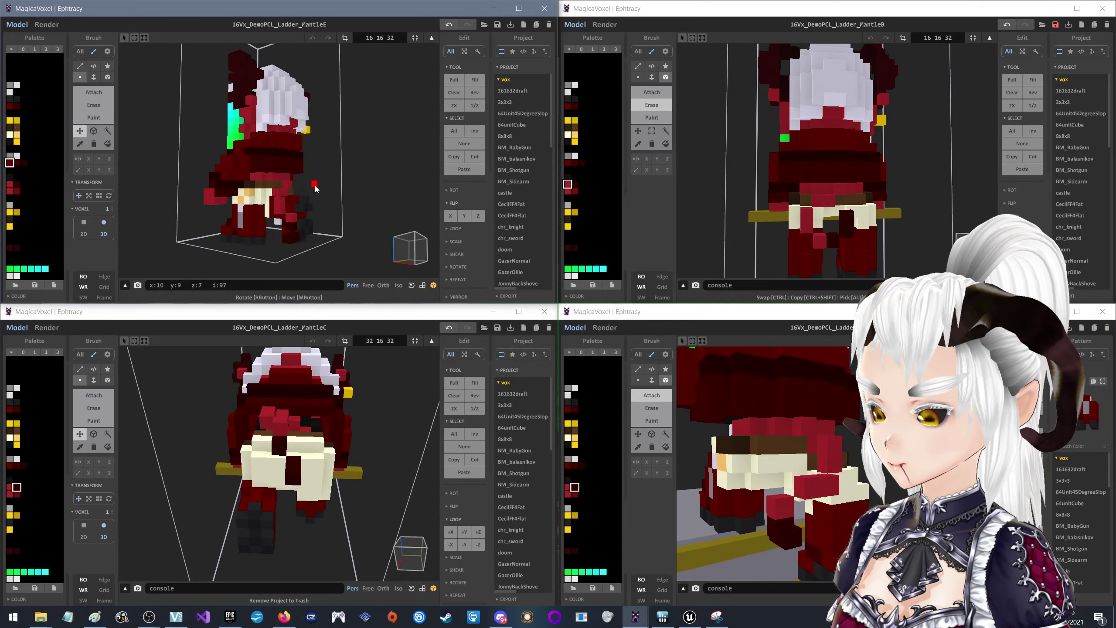
left_click(860, 470)
right_click_drag(860, 470, 856, 491)
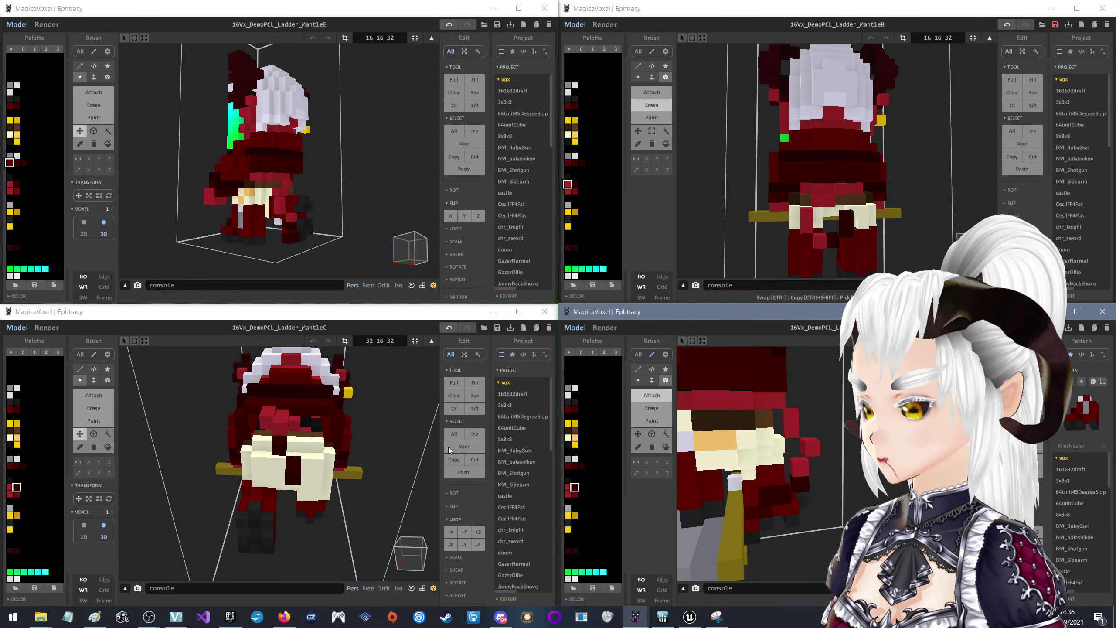
right_click_drag(832, 446, 784, 446)
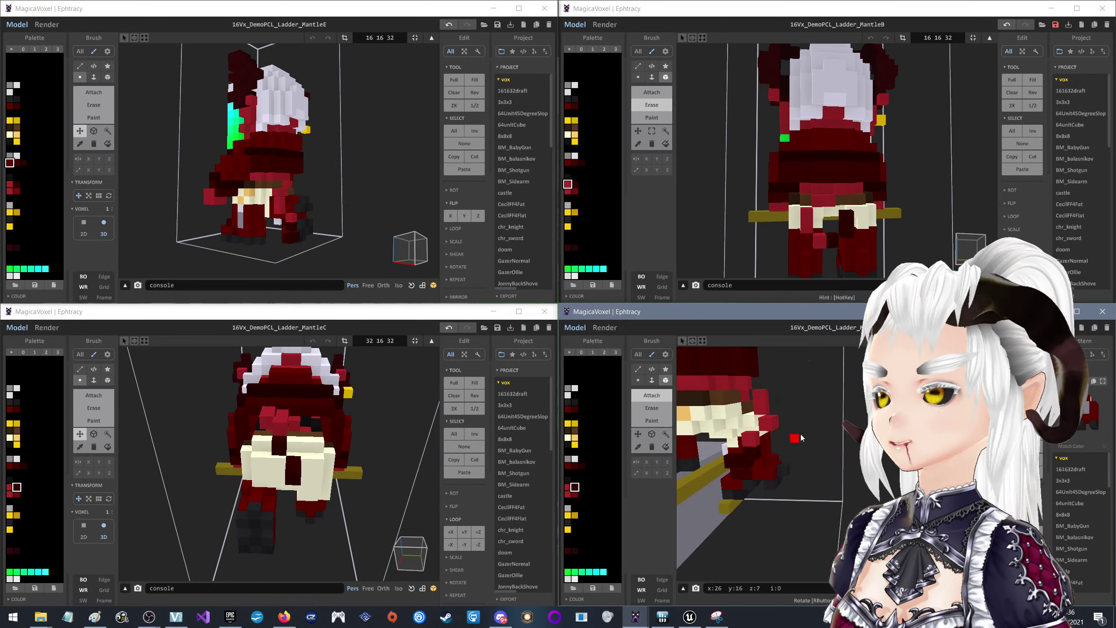
scroll(802, 413, "up", 5)
scroll(802, 426, "down", 5)
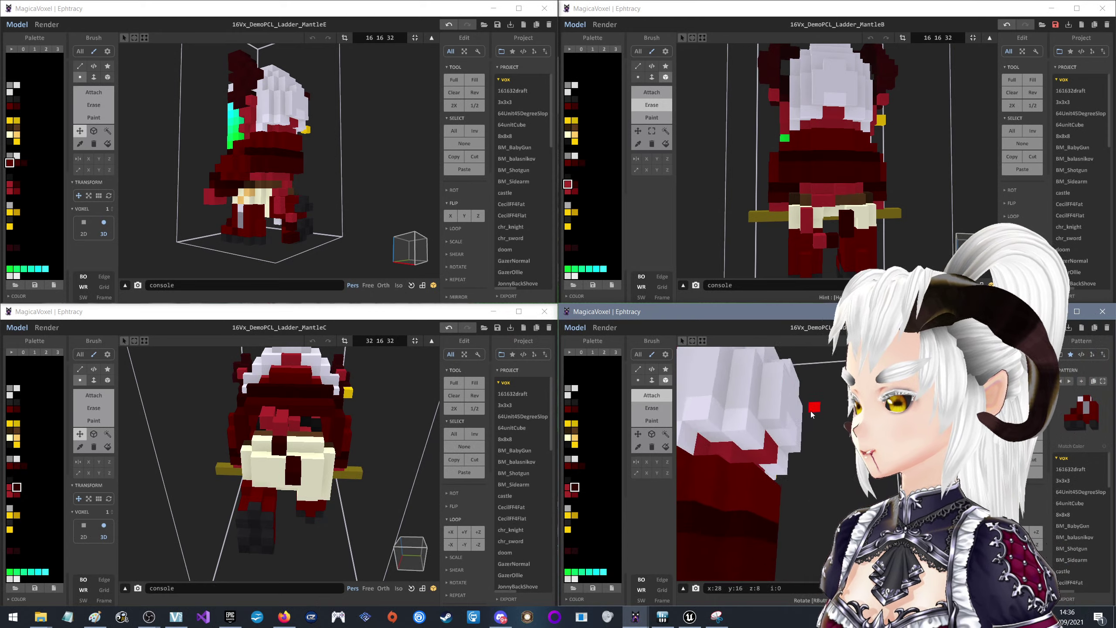
Check the head, cloth, ladder and grey block in the bottom-right frame, then launch Trello
mouse_move(802, 426)
right_mouse_down()
mouse_move(821, 429)
mouse_move(811, 435)
right_mouse_up()
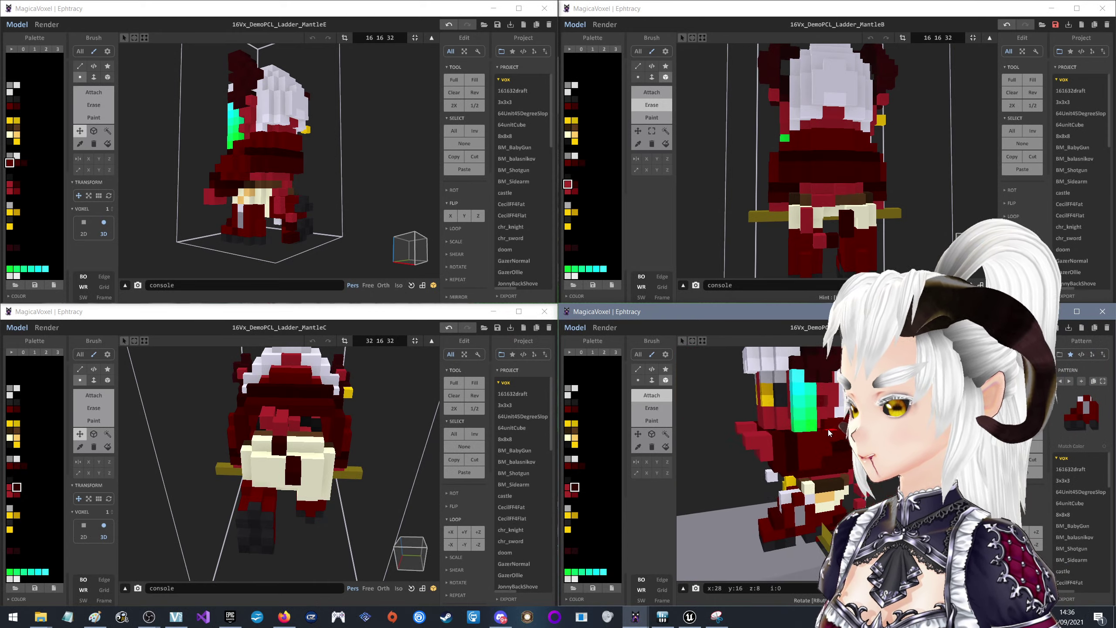
scroll(810, 435, "up", 5)
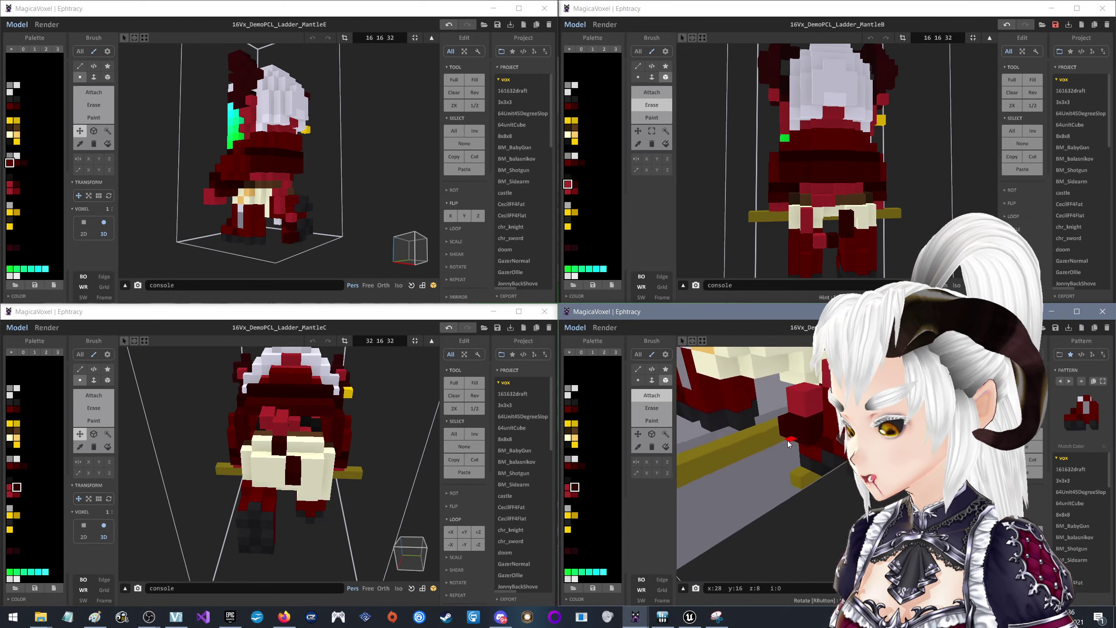
scroll(726, 441, "down", 5)
right_click_drag(726, 440, 774, 435)
scroll(751, 431, "down", 5)
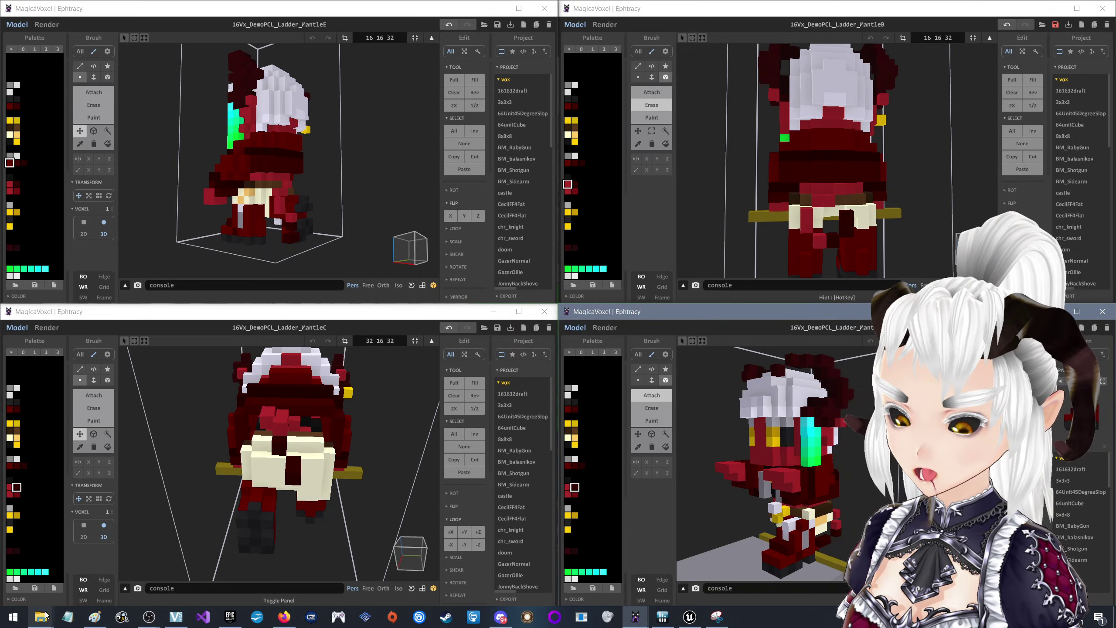
left_click(13, 617)
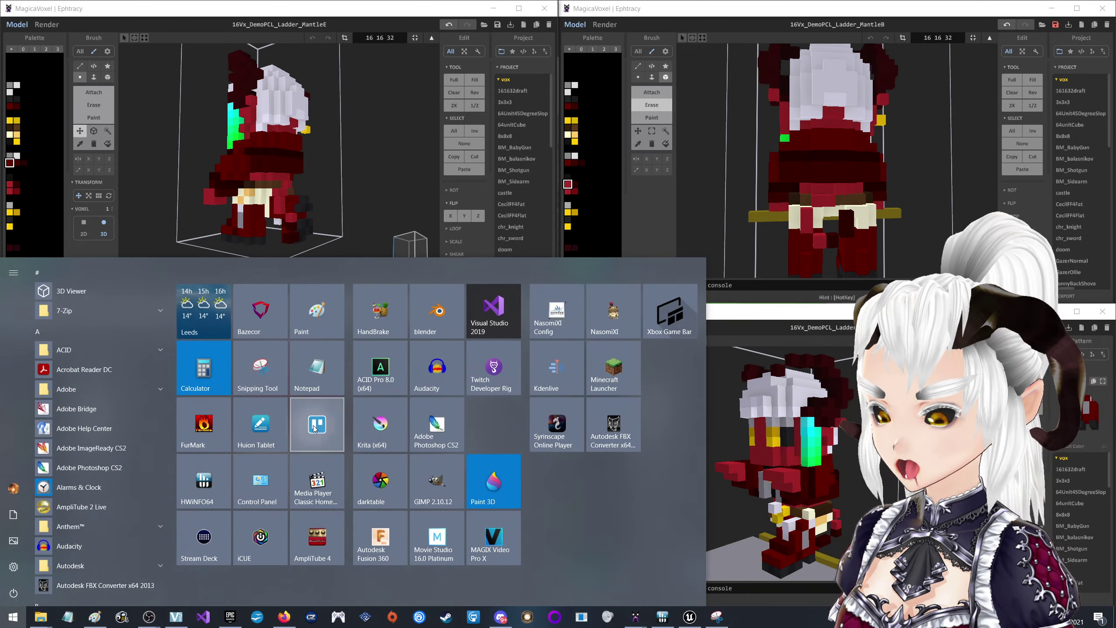
left_click(12, 617)
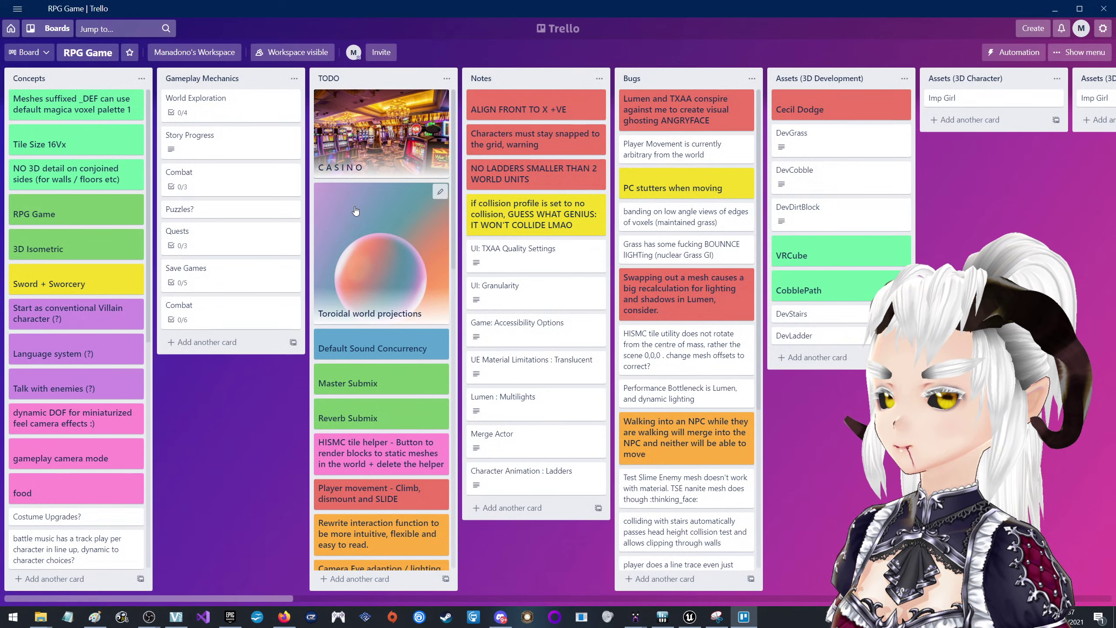
Scroll the RPG Game board rightward to the end of its lists
scroll(886, 283, "right", 10)
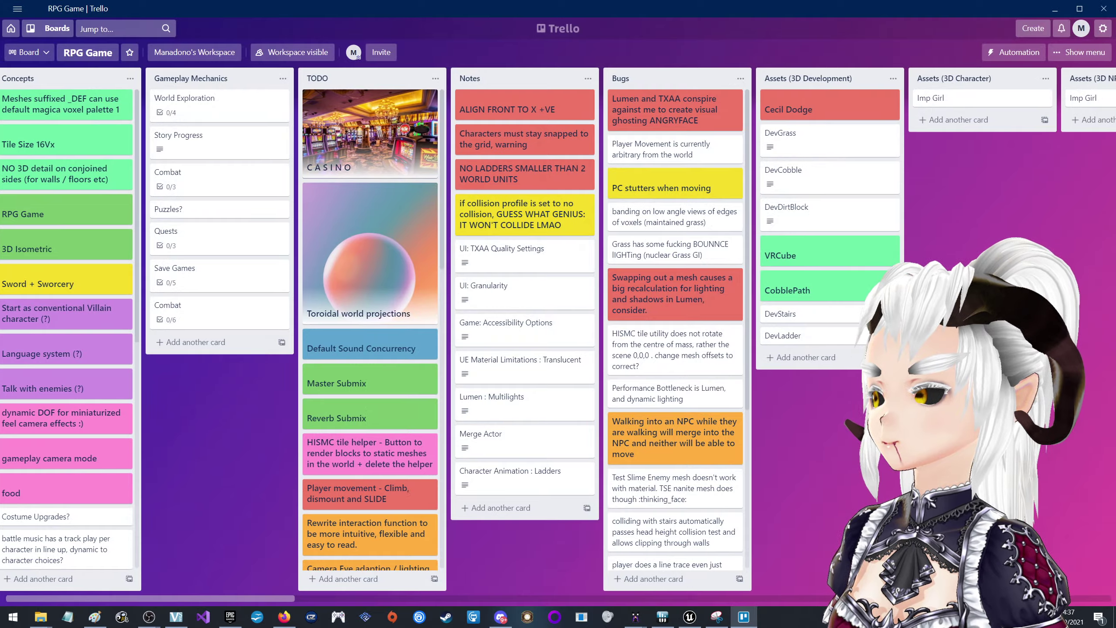
scroll(869, 284, "right", 4)
scroll(849, 285, "right", 5)
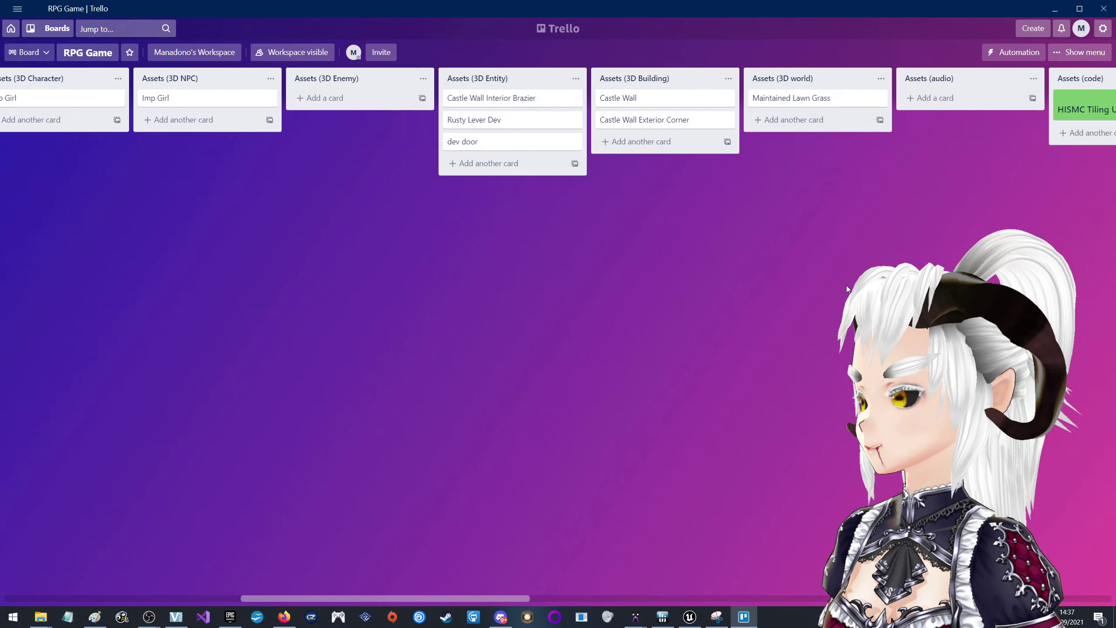
scroll(844, 283, "right", 4)
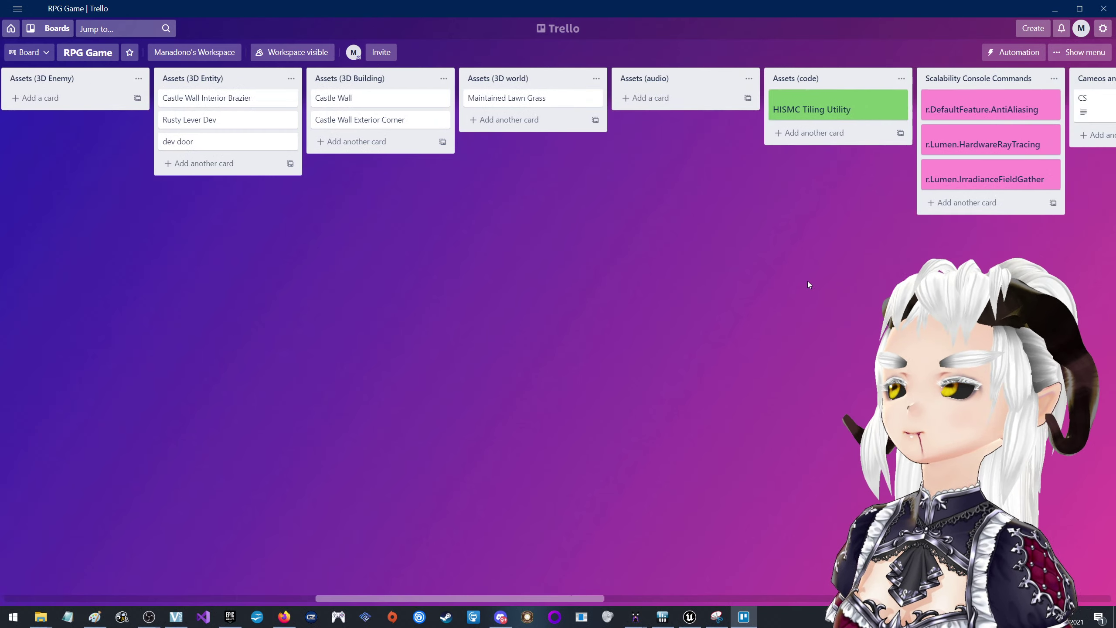
scroll(808, 284, "right", 15)
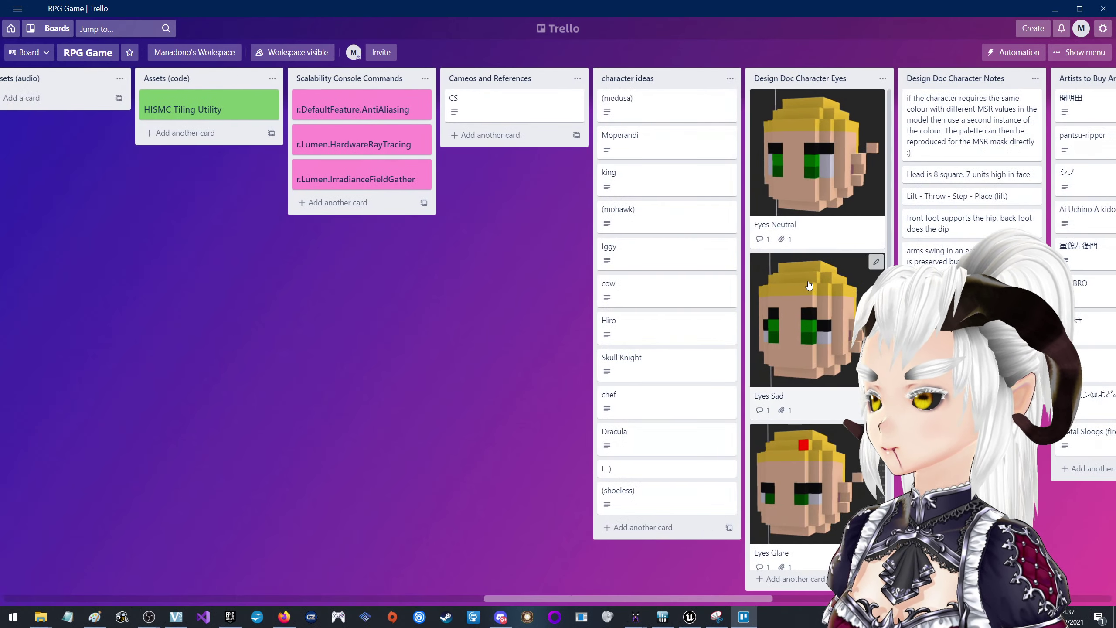
scroll(815, 278, "right", 9)
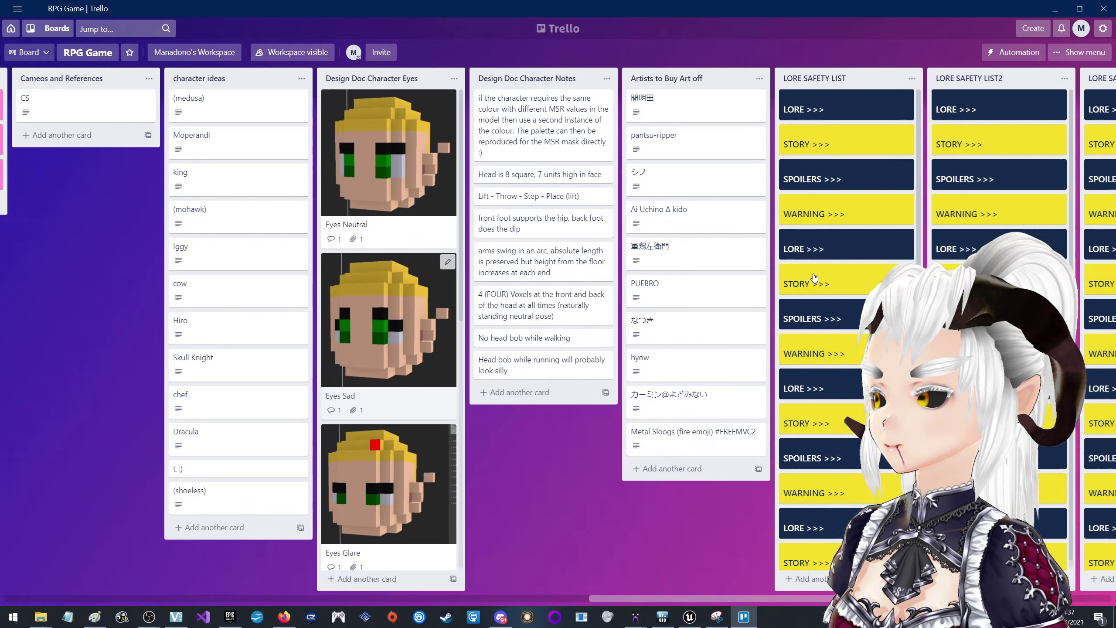
scroll(813, 276, "right", 10)
scroll(811, 272, "right", 7)
Create Lore and DeepLore lists and place them just before Done
left_click(1018, 79)
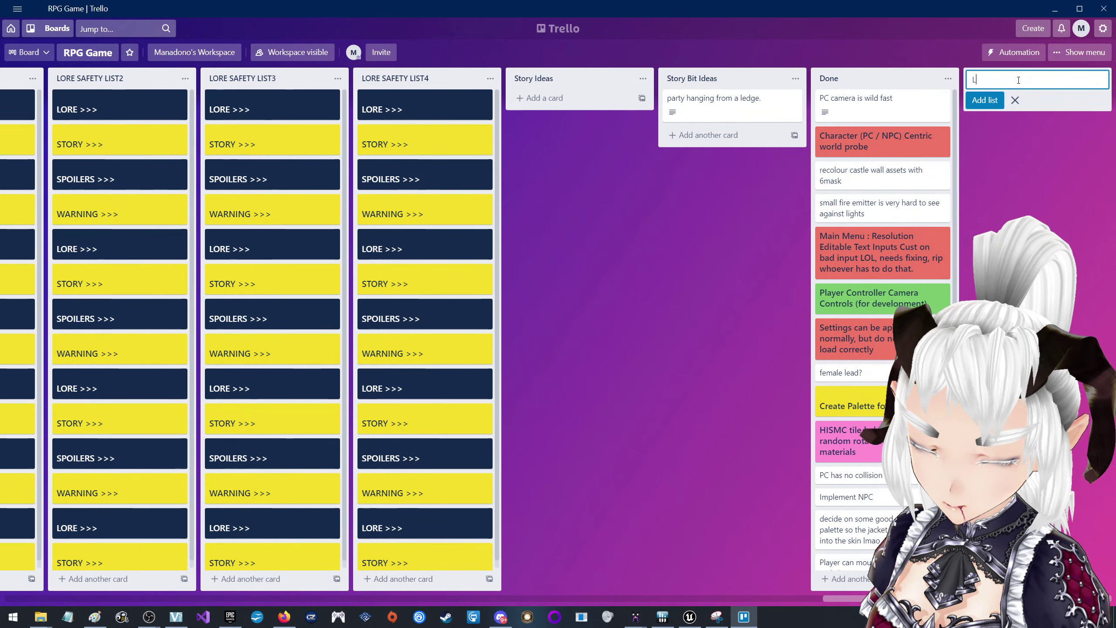
type("Lore")
key("Return")
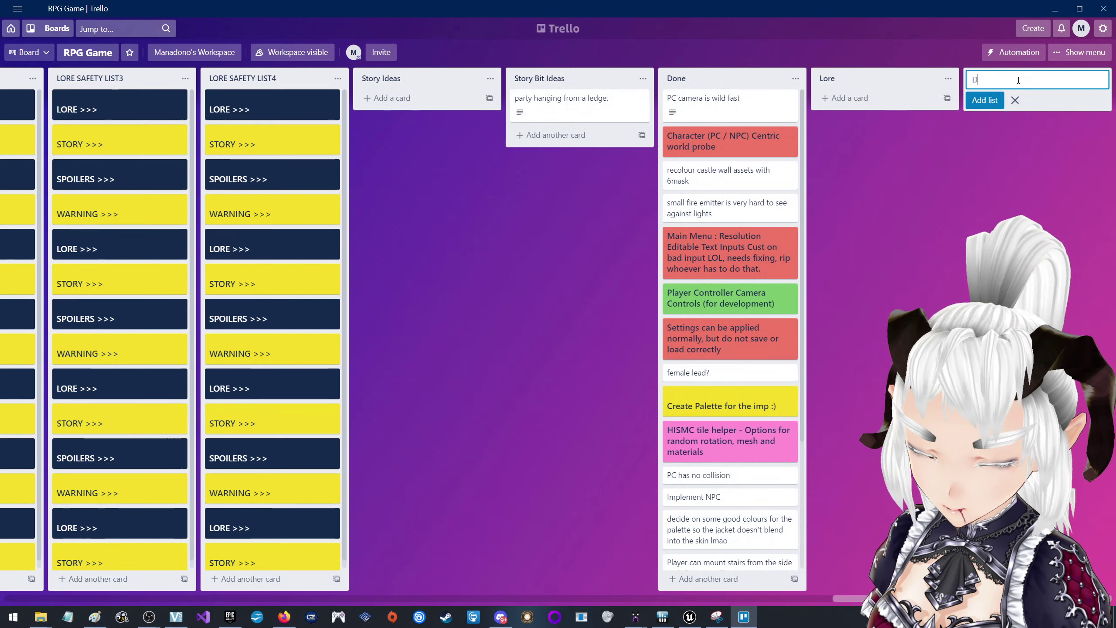
type("DeepLore")
key("Return")
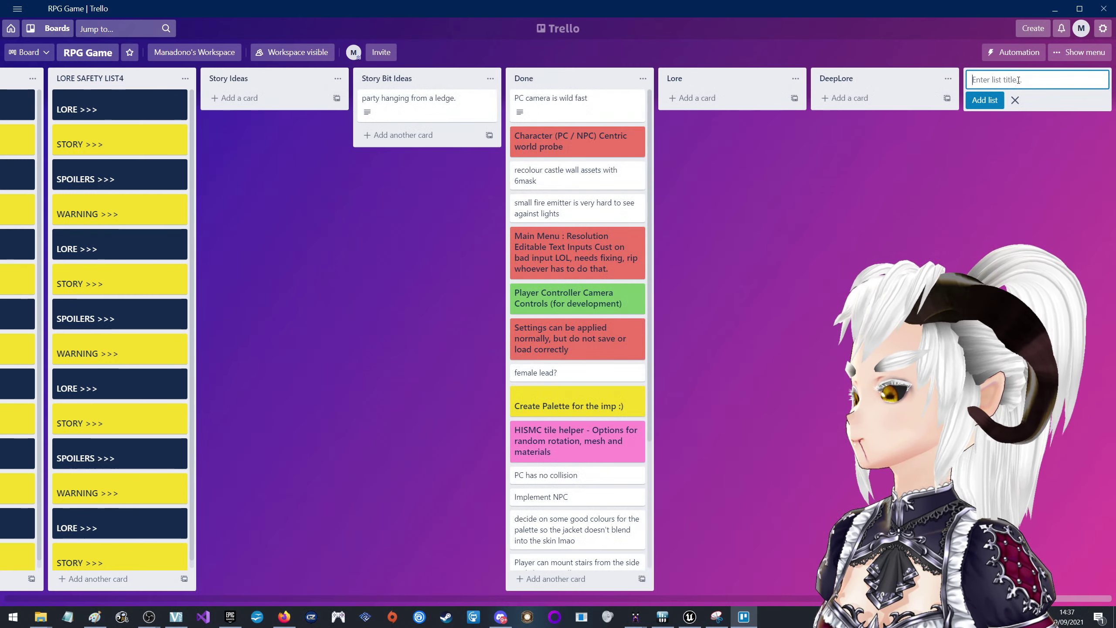
mouse_move(829, 78)
left_mouse_down()
mouse_move(645, 80)
mouse_move(753, 87)
left_mouse_up()
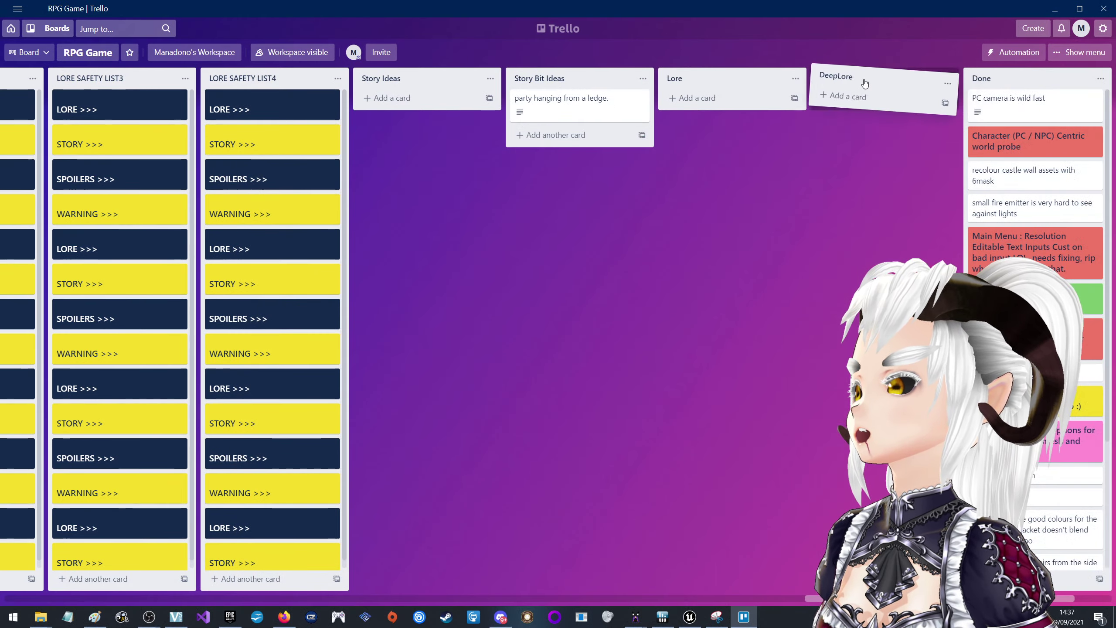
left_click_drag(989, 78, 836, 79)
Add a 'Demons : Tail' card to the DeepLore list
left_click(843, 98)
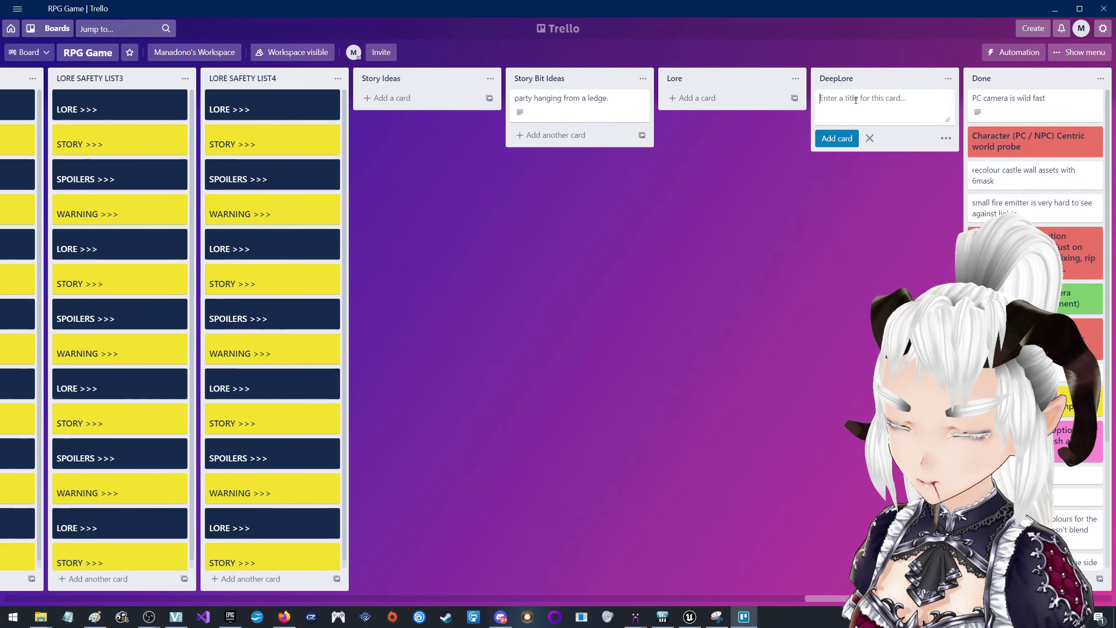
type("Demons :")
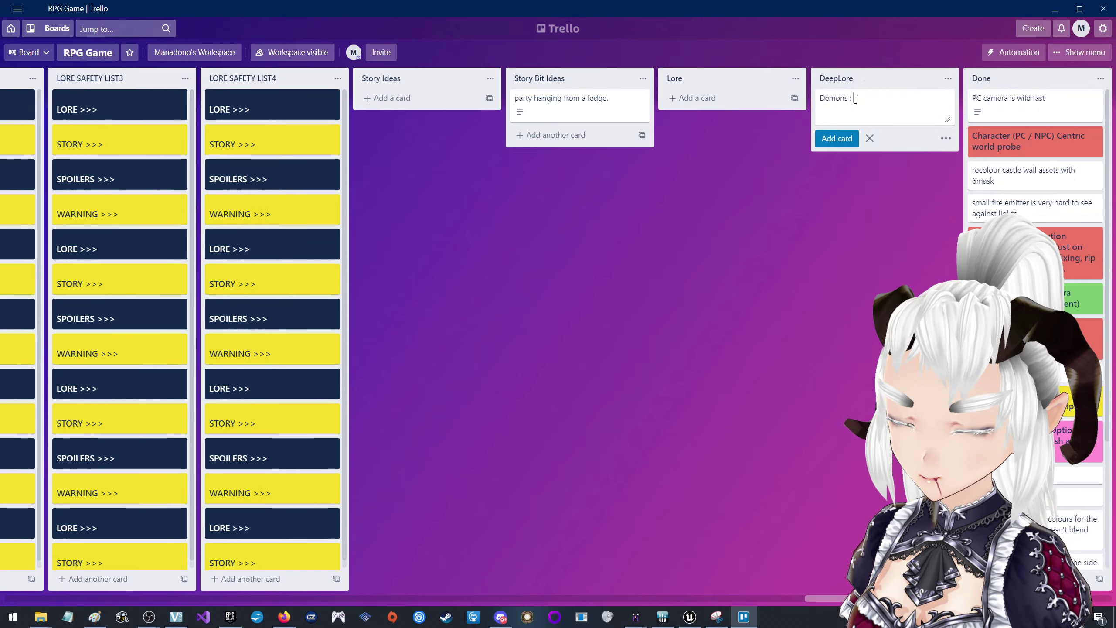
type(" Tail")
key("Return")
Open the Demons : Tail card, finish its tail-balance description, and save it
left_click(855, 104)
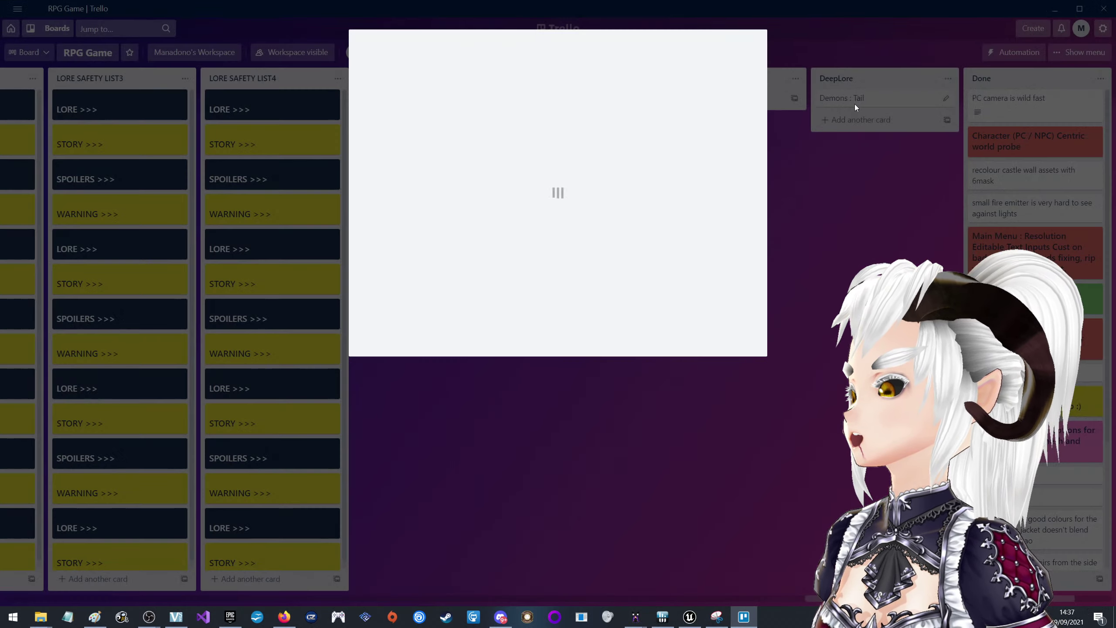
left_click(455, 139)
type("demon's once us")
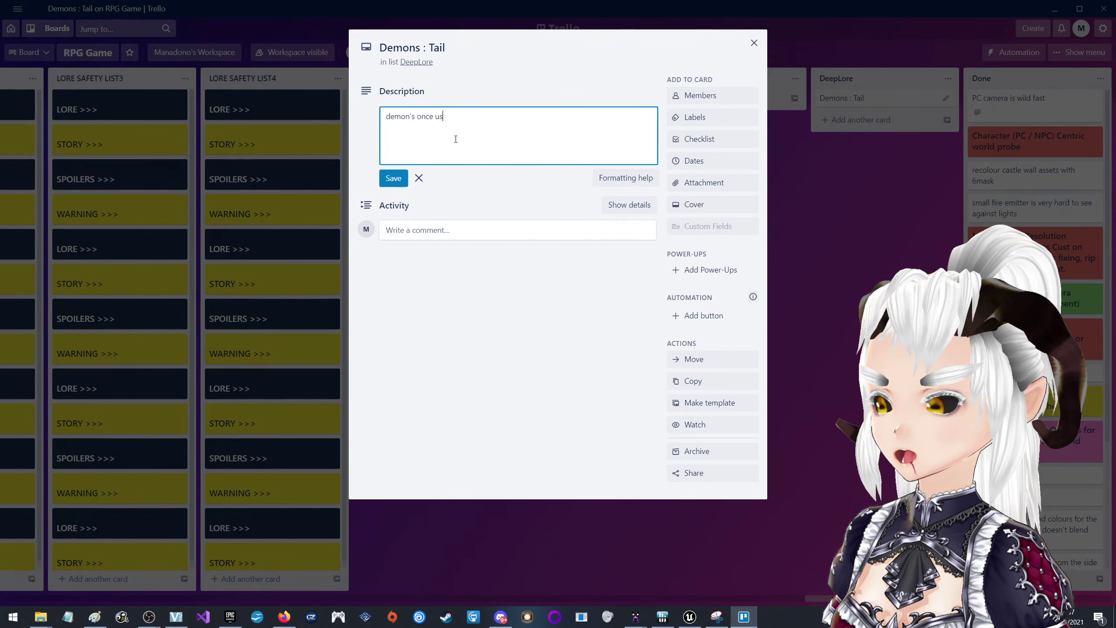
type("ed their tai")
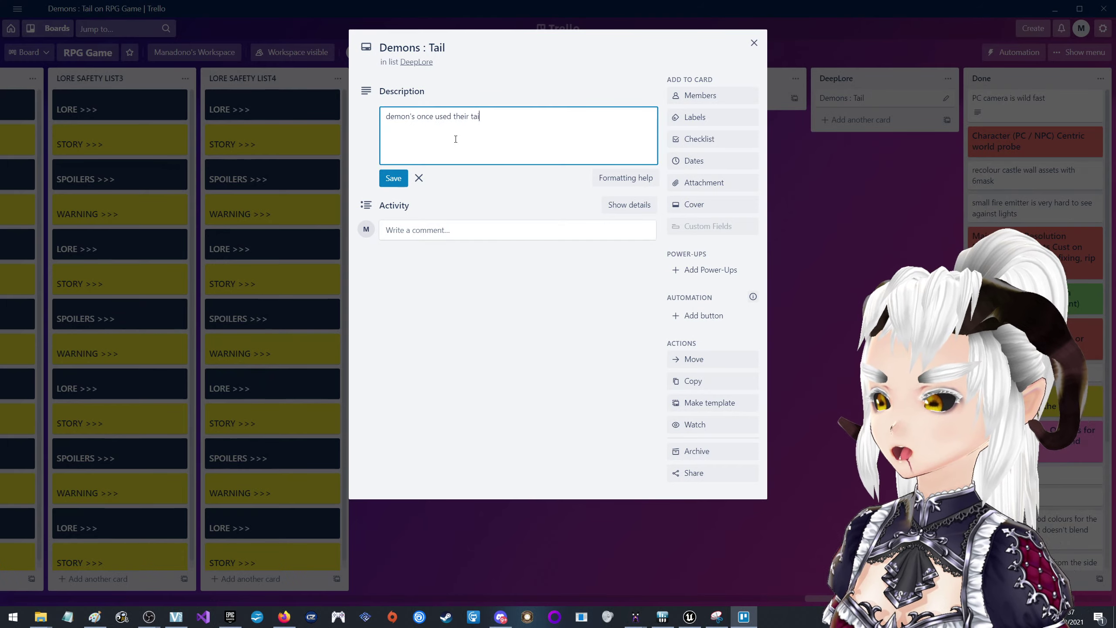
type("ls to bala")
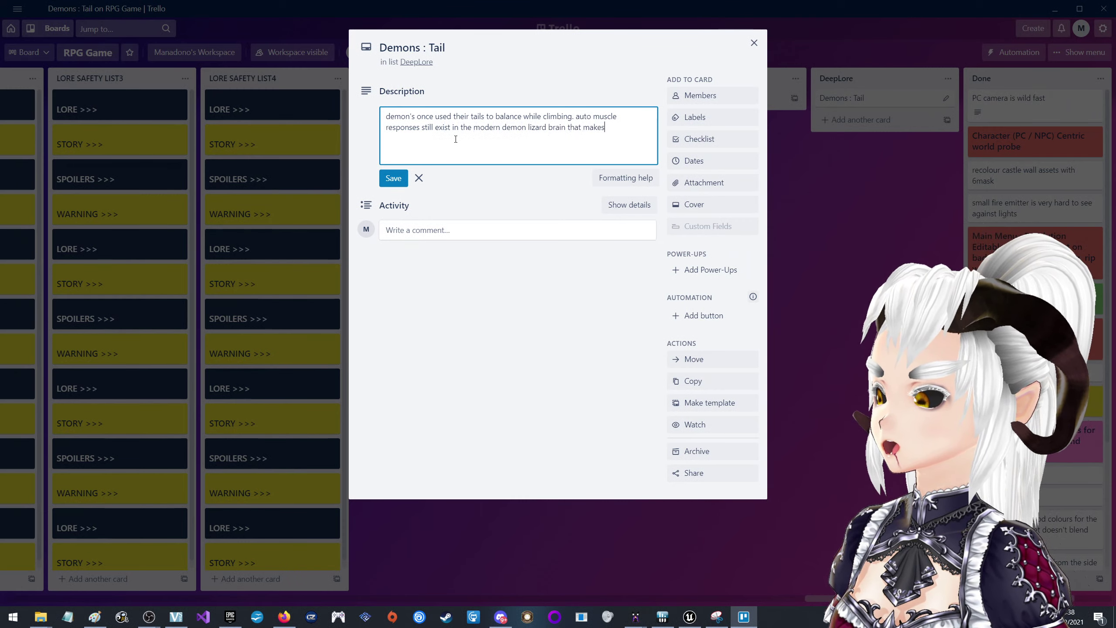
type("t")
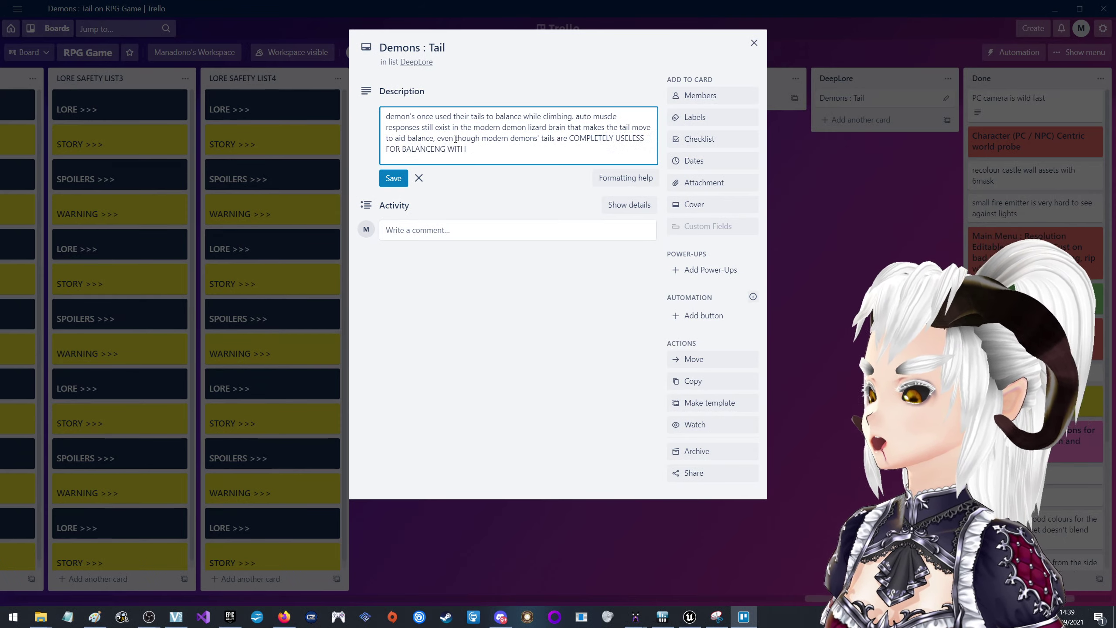
type(".")
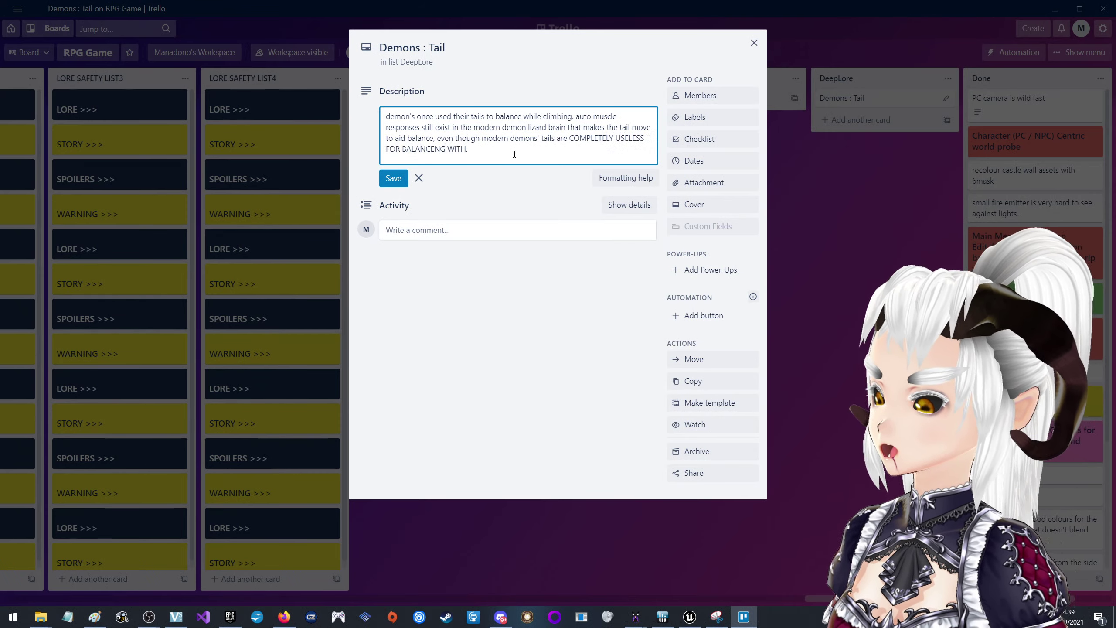
left_click(399, 182)
Close the card, scroll the board back left, and switch to MagicaVoxel
left_click(839, 212)
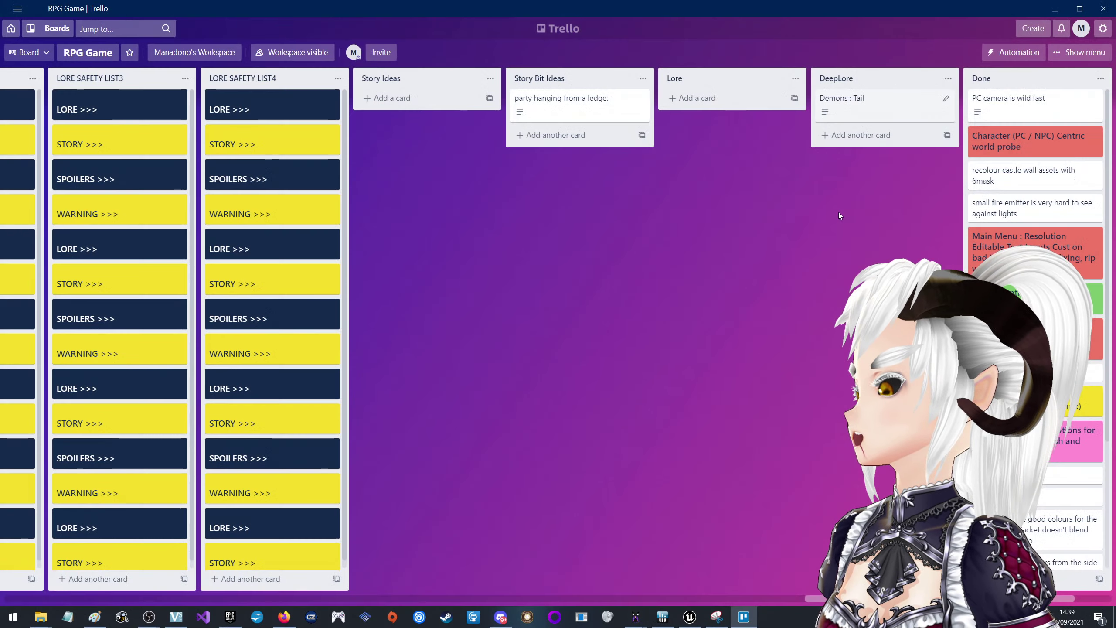
scroll(828, 211, "left", 15, "shift")
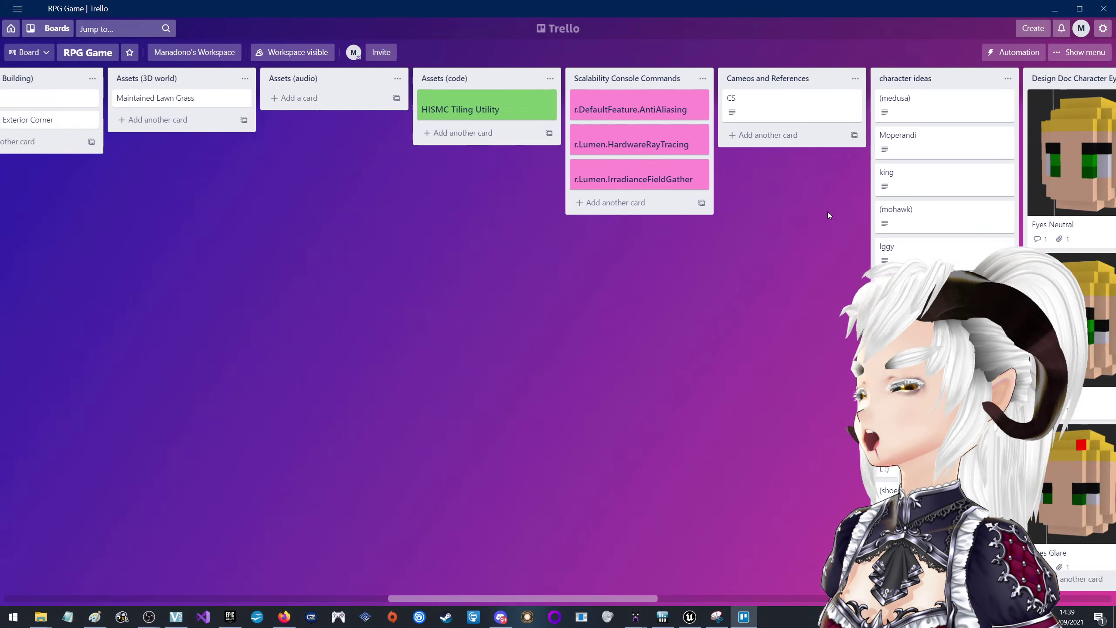
scroll(828, 211, "left", 10, "shift")
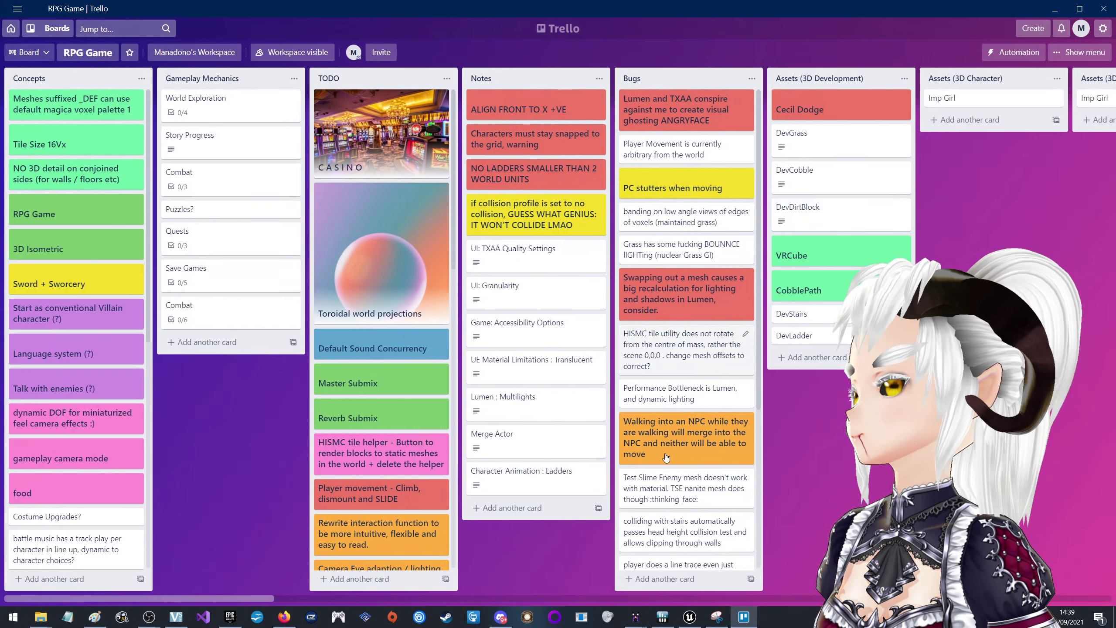
left_click(647, 618)
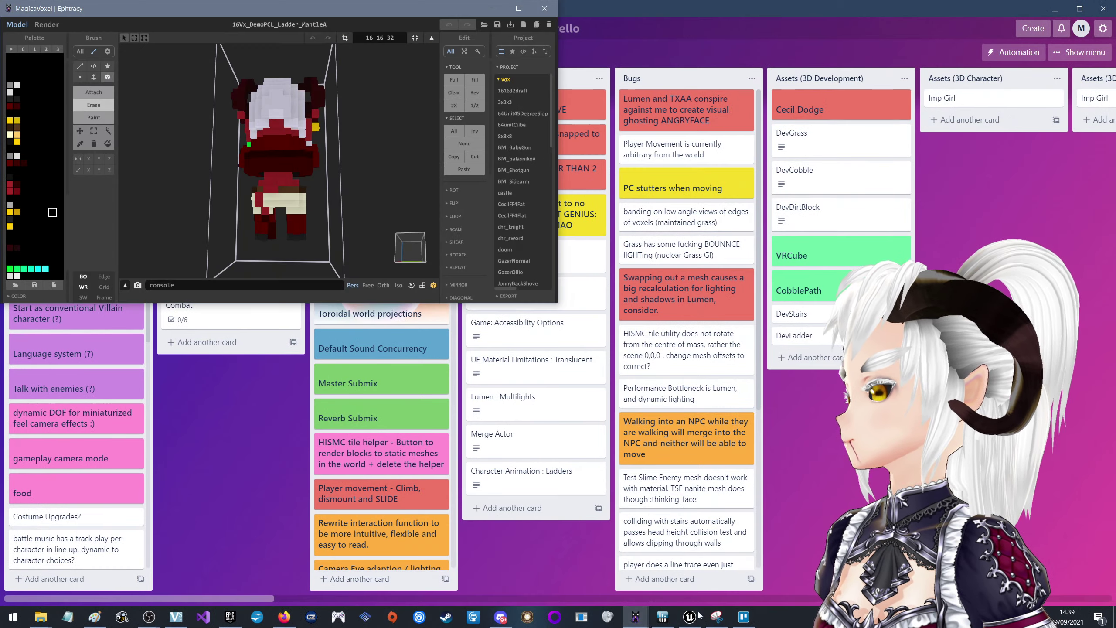
left_click(633, 618)
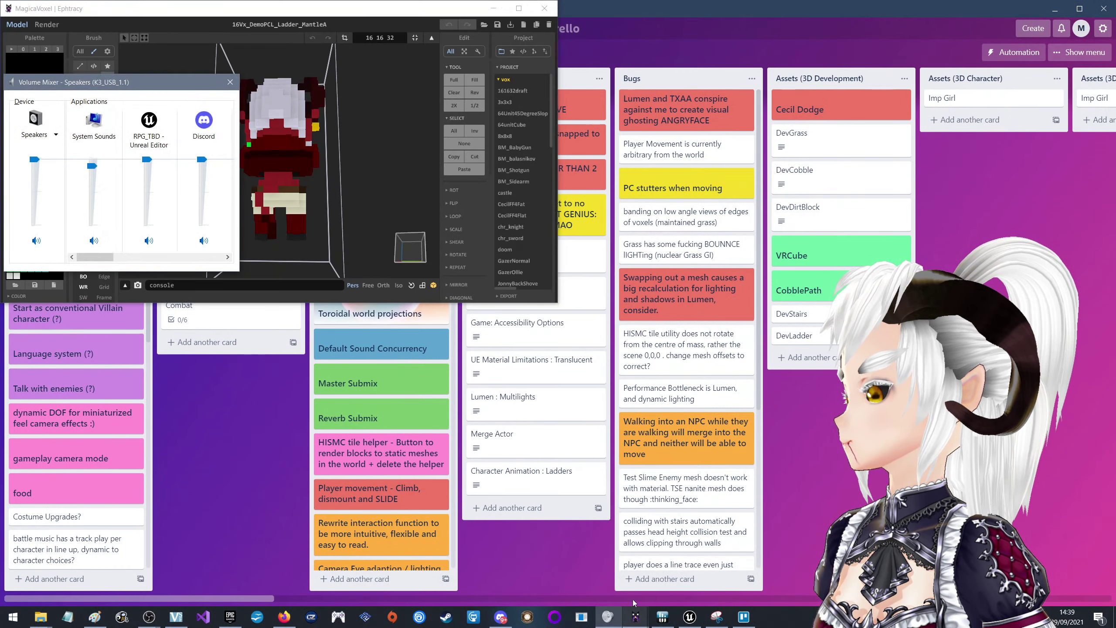
left_click(230, 82)
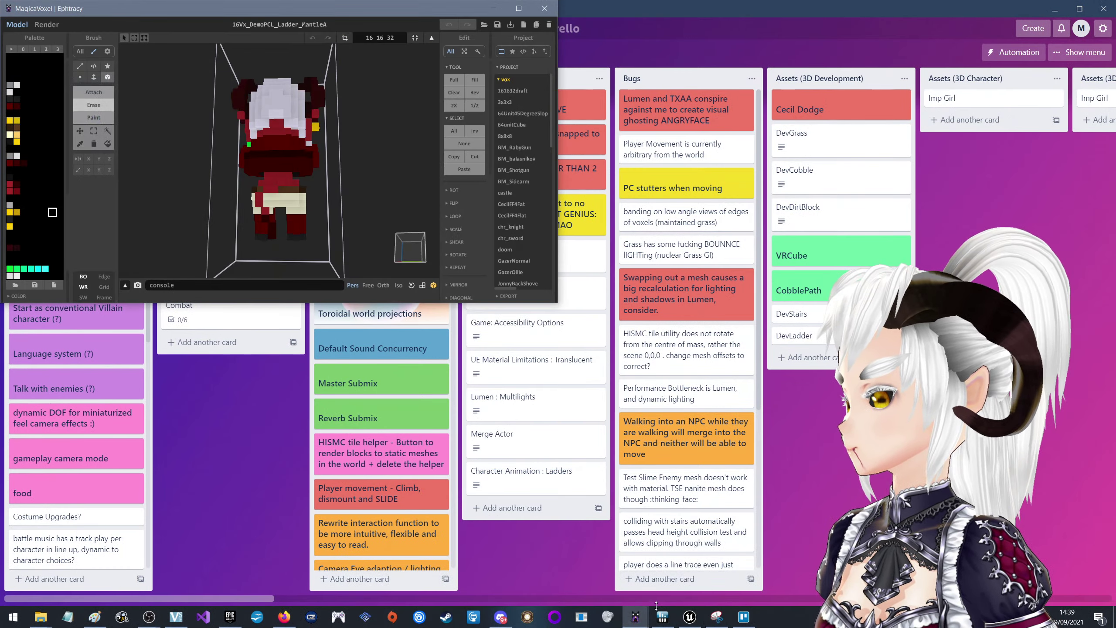
Bring the MantleC, MantleE and MantleB windows forward, moving MantleE aside to reveal MantleA
mouse_move(635, 617)
left_click(538, 575)
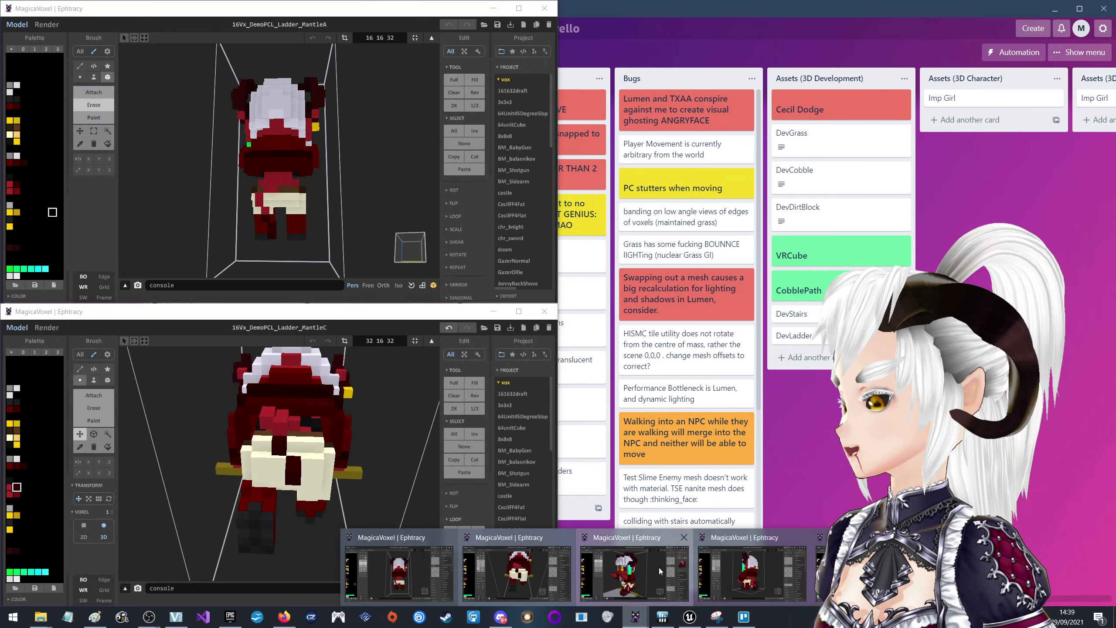
left_click(686, 568)
left_click(677, 567)
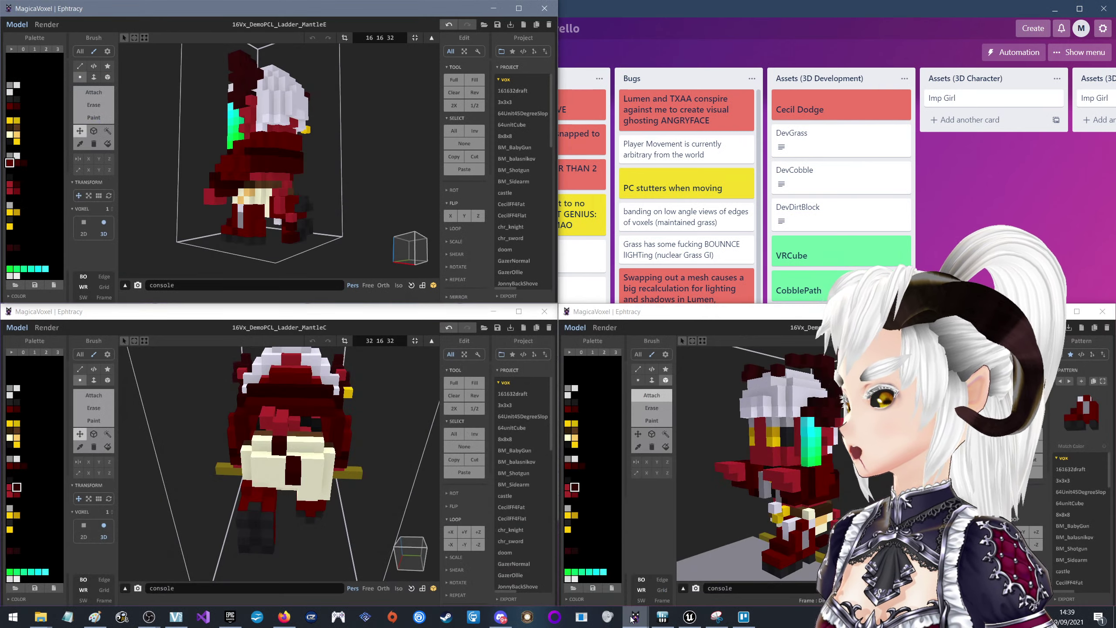
mouse_move(631, 619)
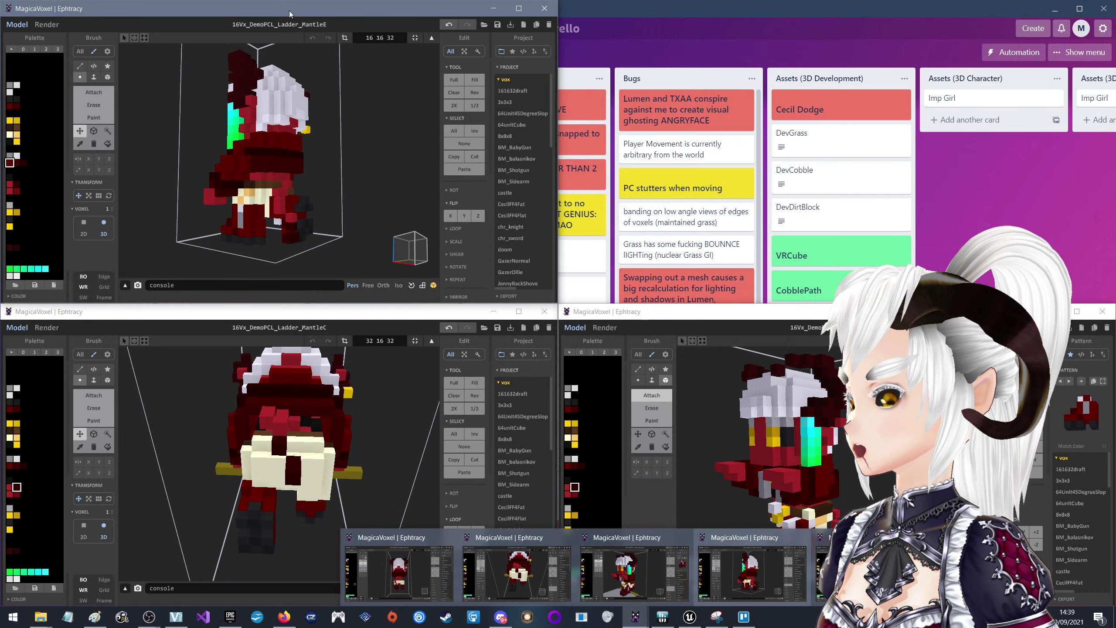
mouse_move(289, 11)
left_mouse_down()
mouse_move(5, 263)
mouse_move(2, 409)
left_mouse_up()
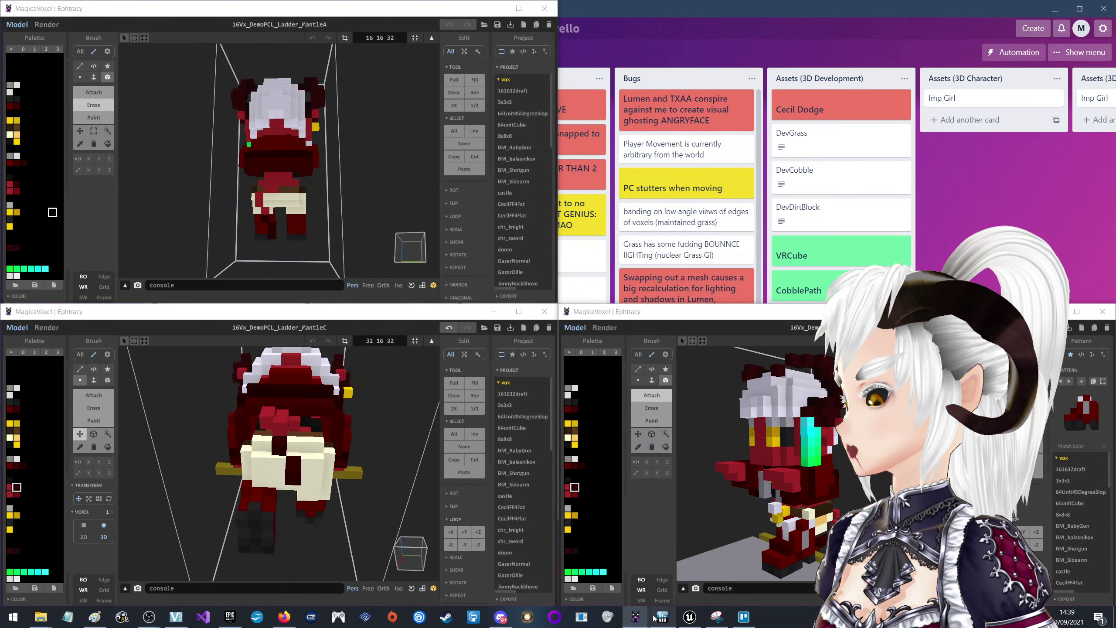
mouse_move(635, 618)
left_click(615, 568)
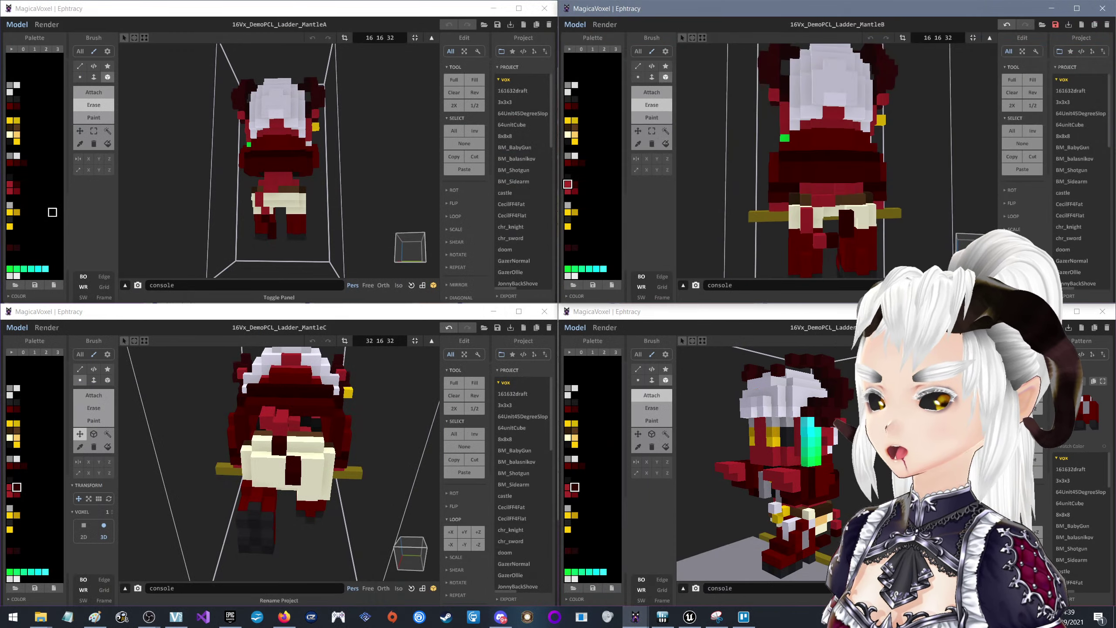
Centre a compact, taller MantleE window with its Edit and Project panels collapsed
left_click_drag(4, 308, 605, 173)
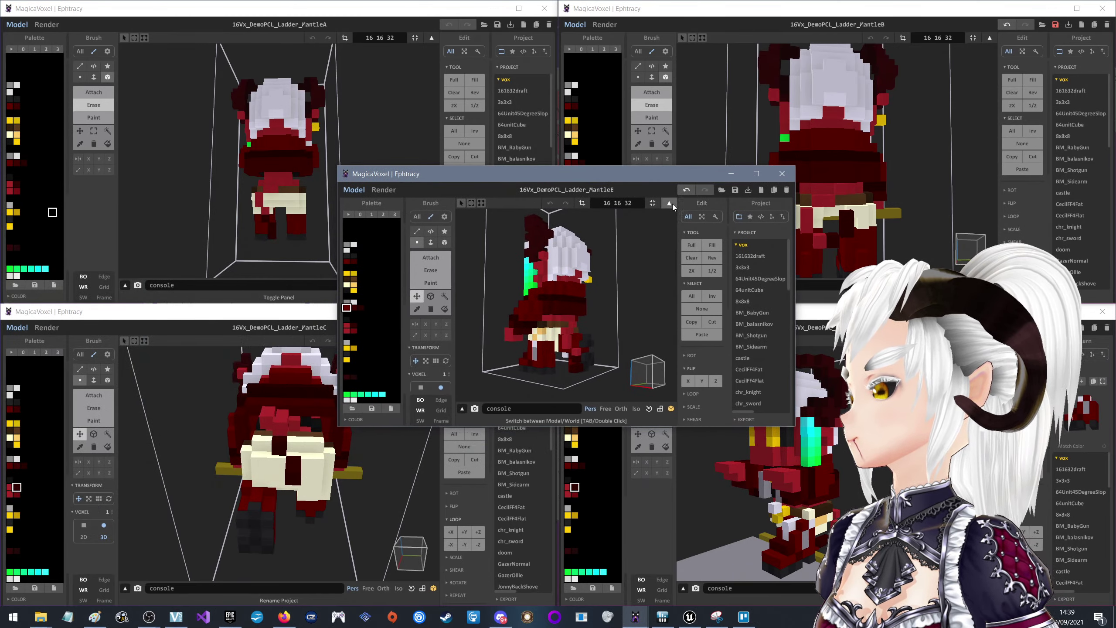
left_click(696, 202)
left_click(761, 203)
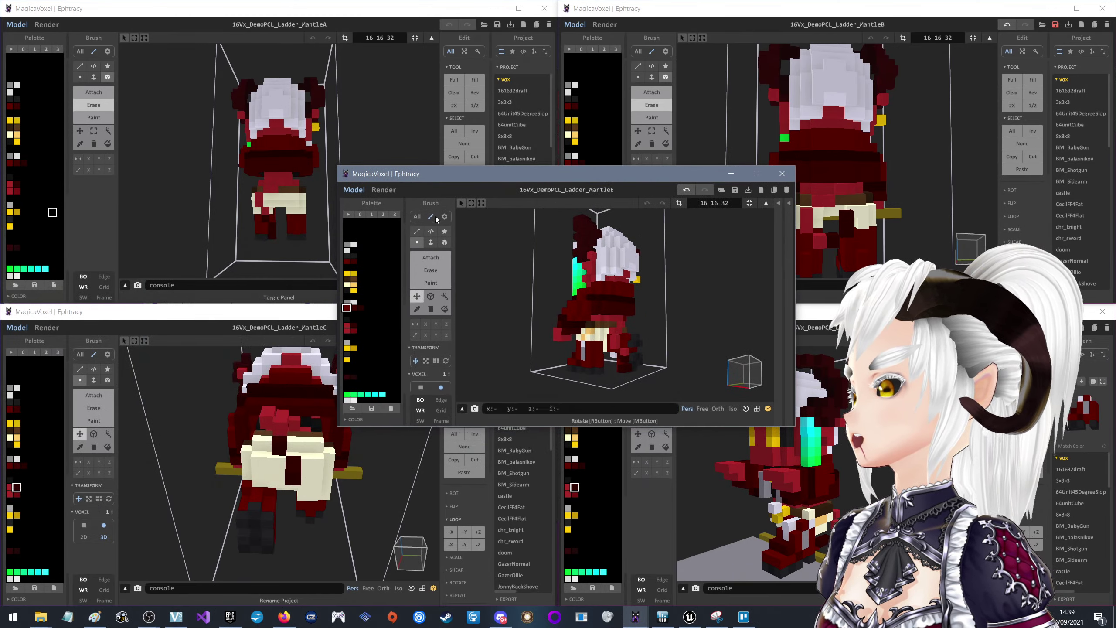
left_click_drag(794, 225, 708, 225)
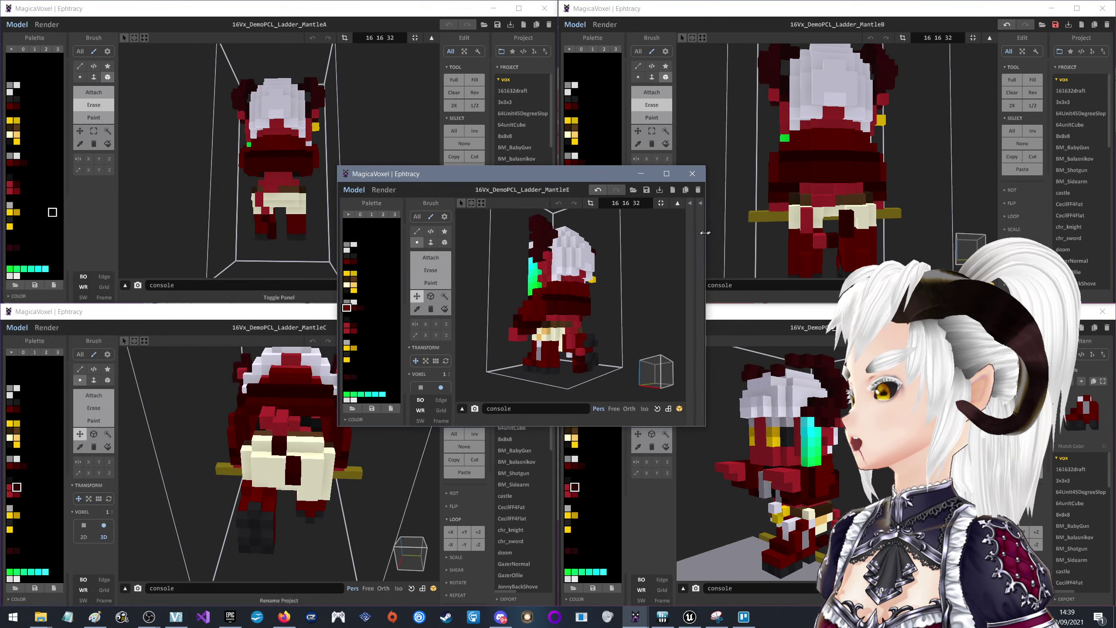
left_click_drag(548, 171, 574, 143)
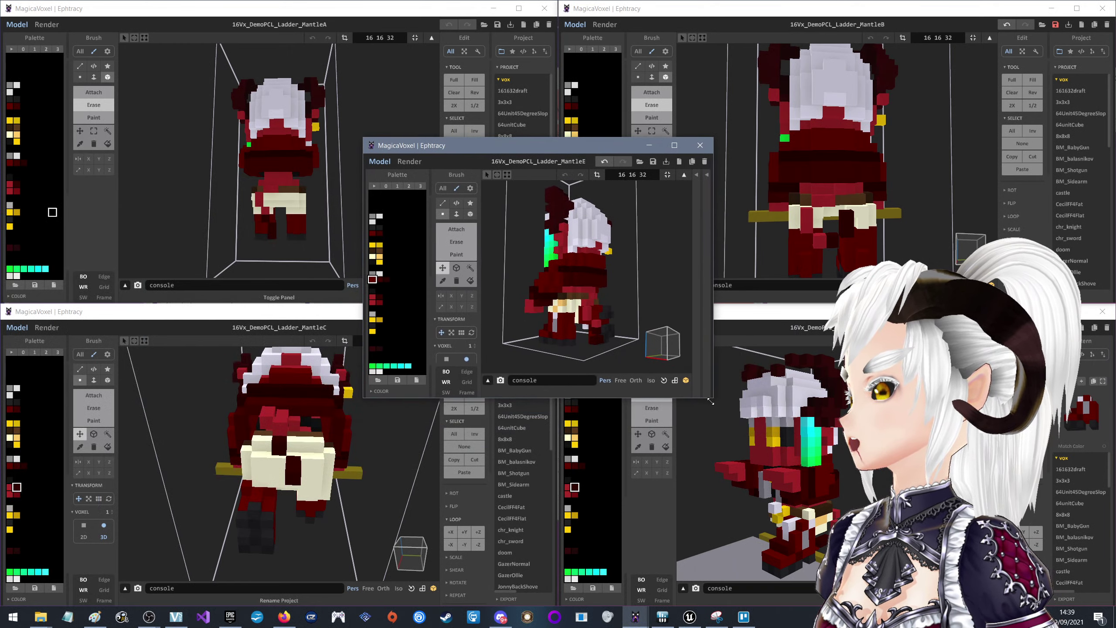
left_click_drag(708, 401, 707, 477)
Orbit the MantleE, MantleC, MantleA and MantleB models to angled three-quarter views
mouse_move(571, 297)
right_mouse_down()
mouse_move(591, 311)
mouse_move(571, 308)
right_mouse_up()
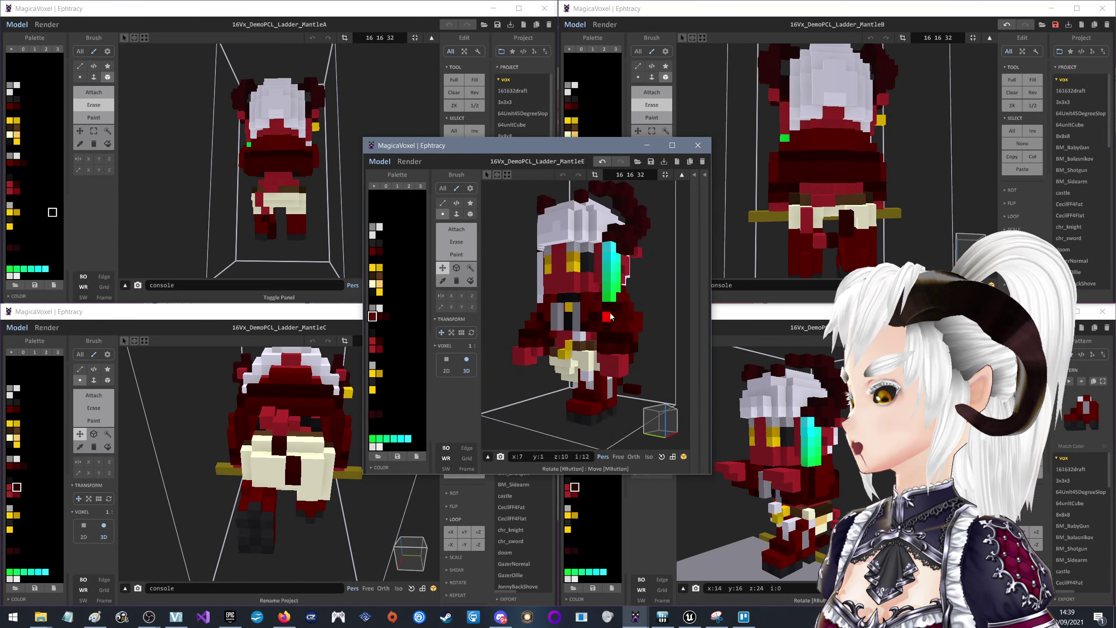
mouse_move(264, 439)
right_mouse_down()
mouse_move(297, 448)
mouse_move(356, 319)
right_mouse_up()
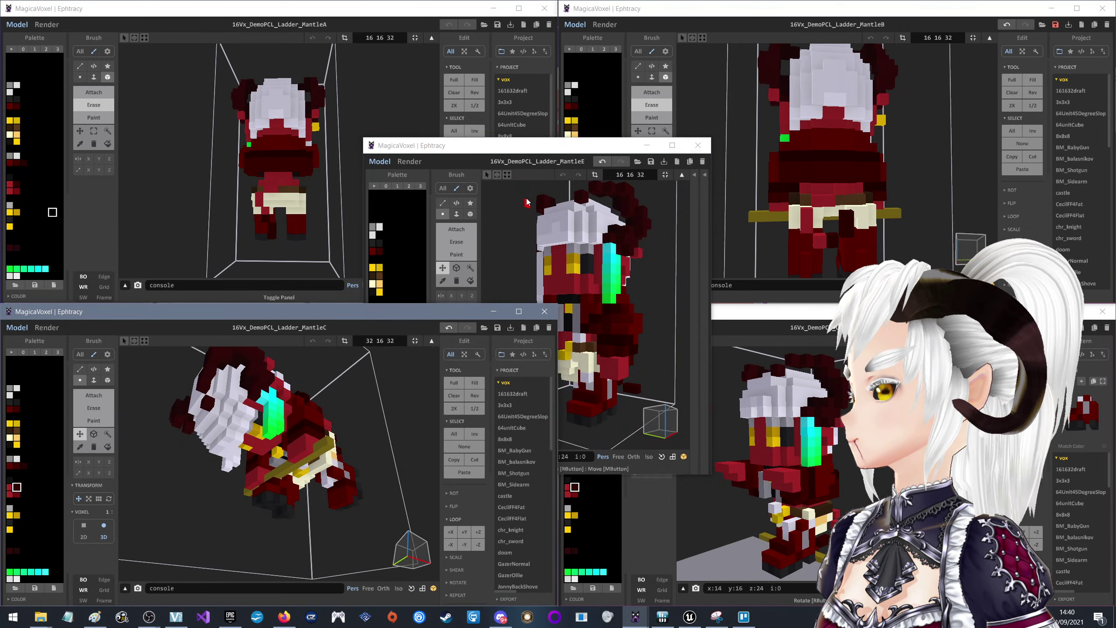
key("alt+Tab")
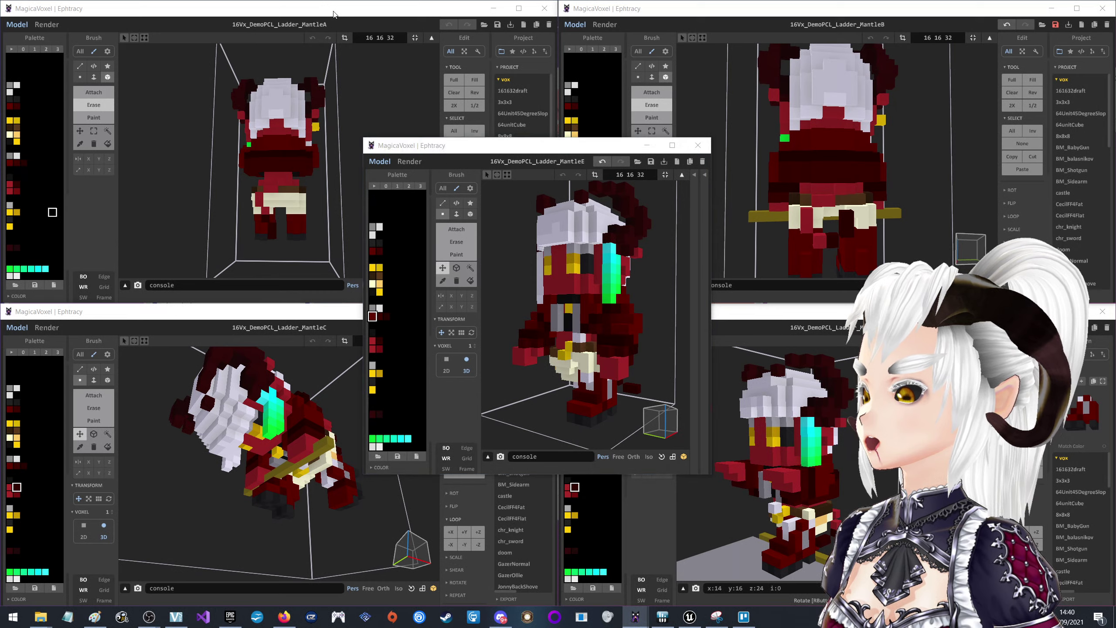
mouse_move(272, 185)
right_mouse_down()
mouse_move(330, 193)
mouse_move(282, 189)
right_mouse_up()
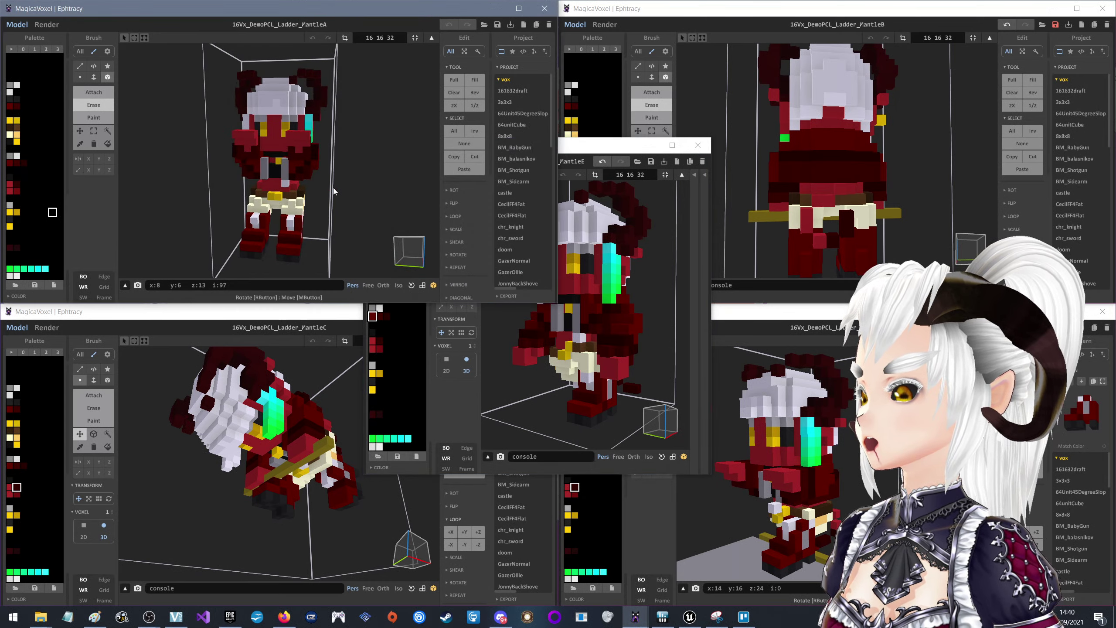
left_click(796, 8)
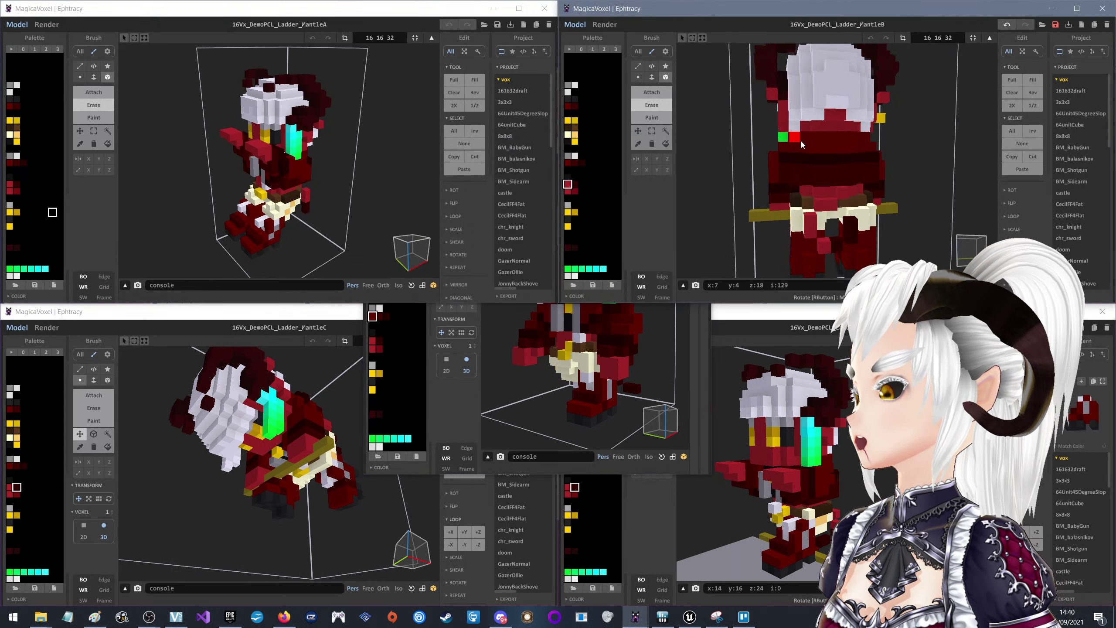
right_click_drag(801, 141, 845, 169)
Nudge MantleD, turn MantleE to a front view, rotate MantleB, and shift MantleE up-right
left_click(697, 347)
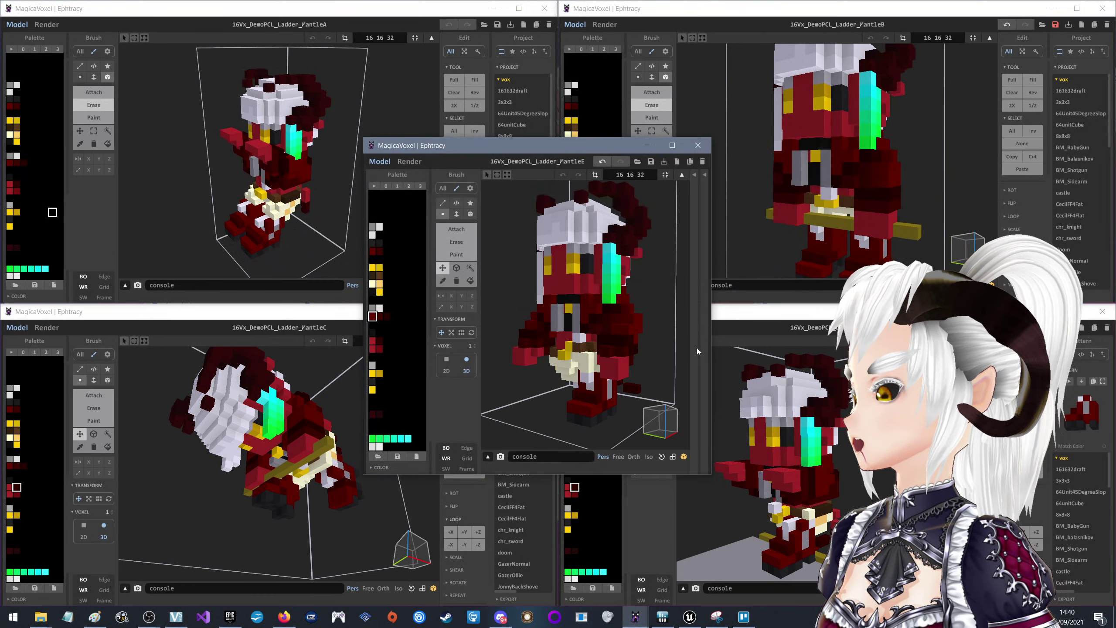
right_click_drag(777, 440, 838, 432)
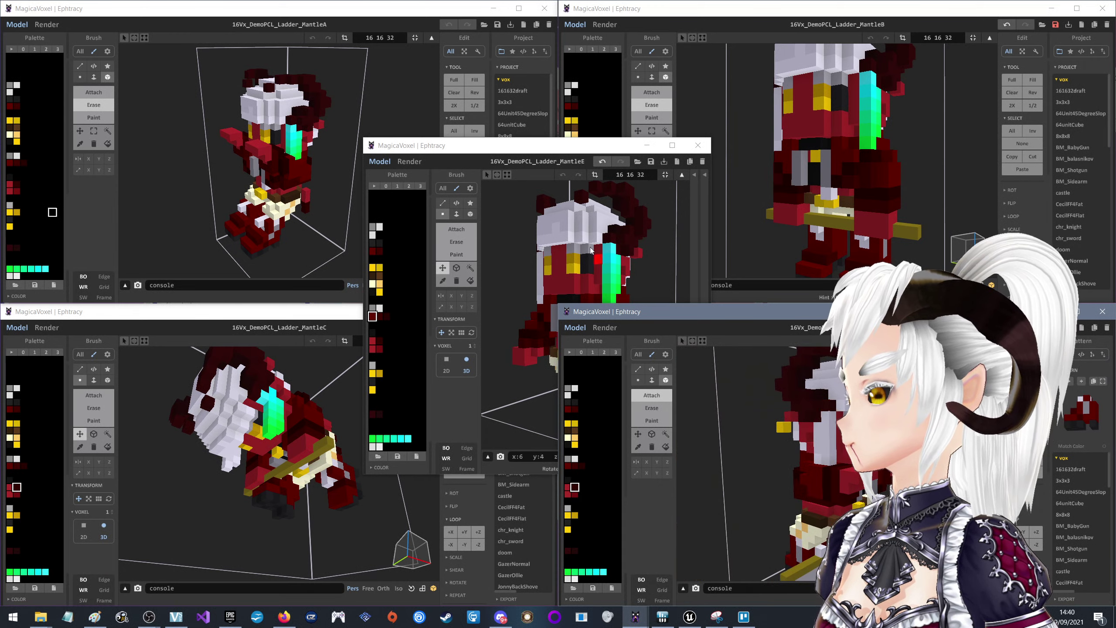
left_click(516, 347)
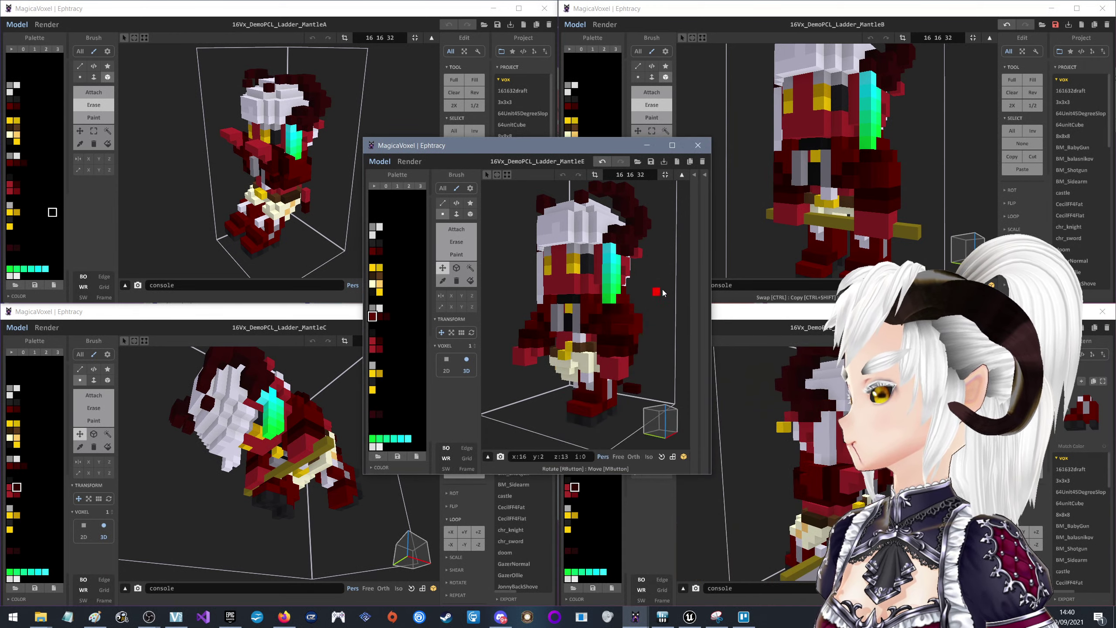
right_click_drag(516, 347, 584, 353)
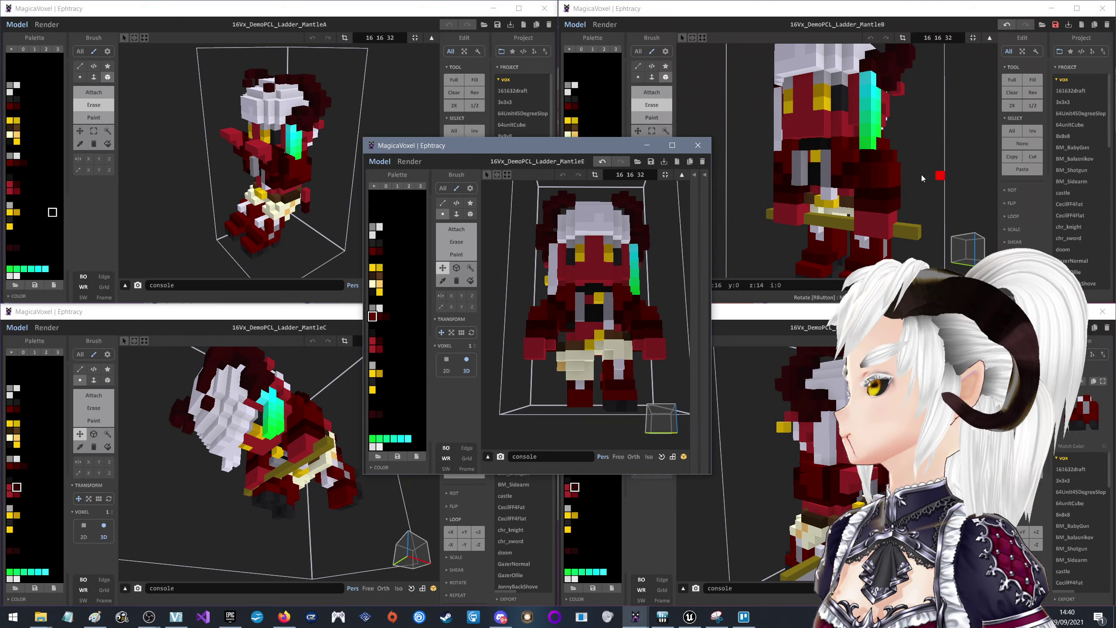
mouse_move(922, 177)
right_mouse_down()
mouse_move(789, 182)
mouse_move(967, 132)
right_mouse_up()
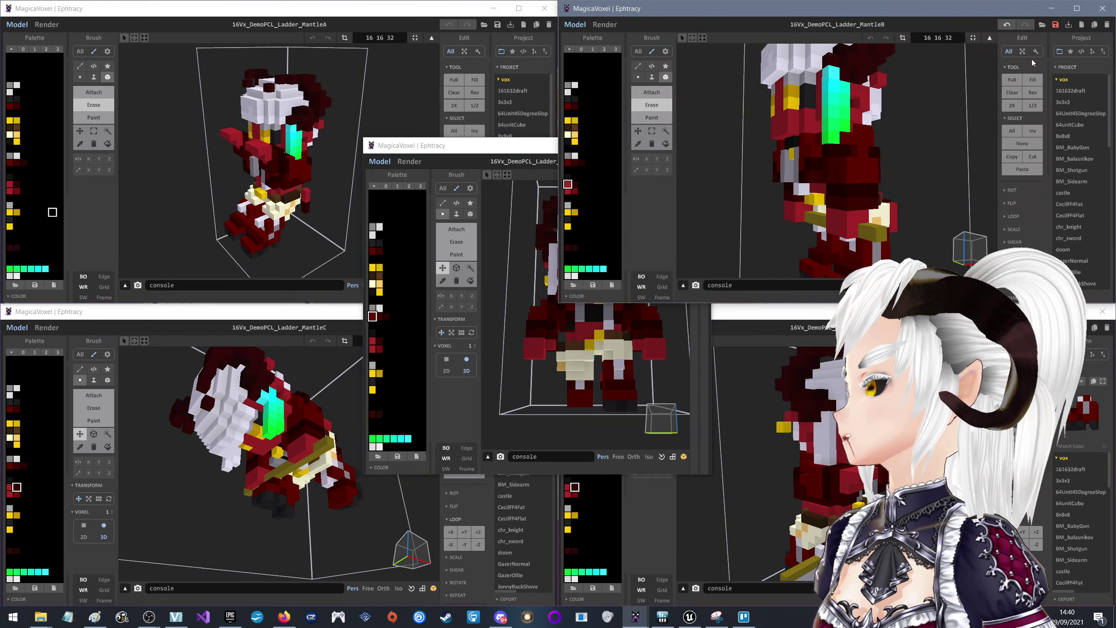
left_click(529, 149)
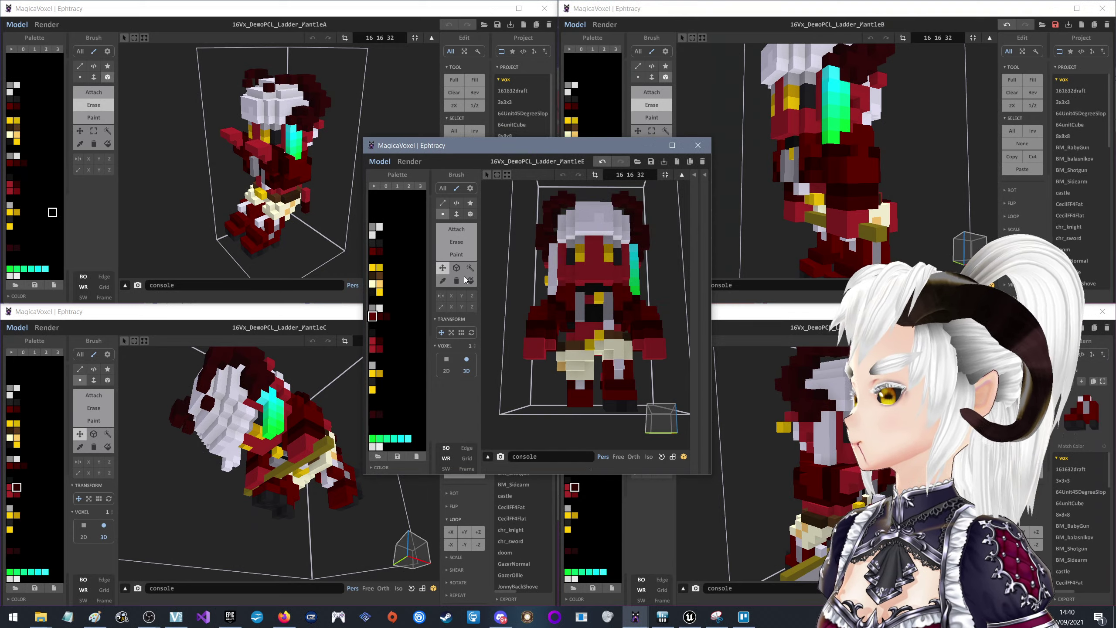
mouse_move(542, 143)
left_mouse_down()
mouse_move(587, 129)
mouse_move(565, 138)
left_mouse_up()
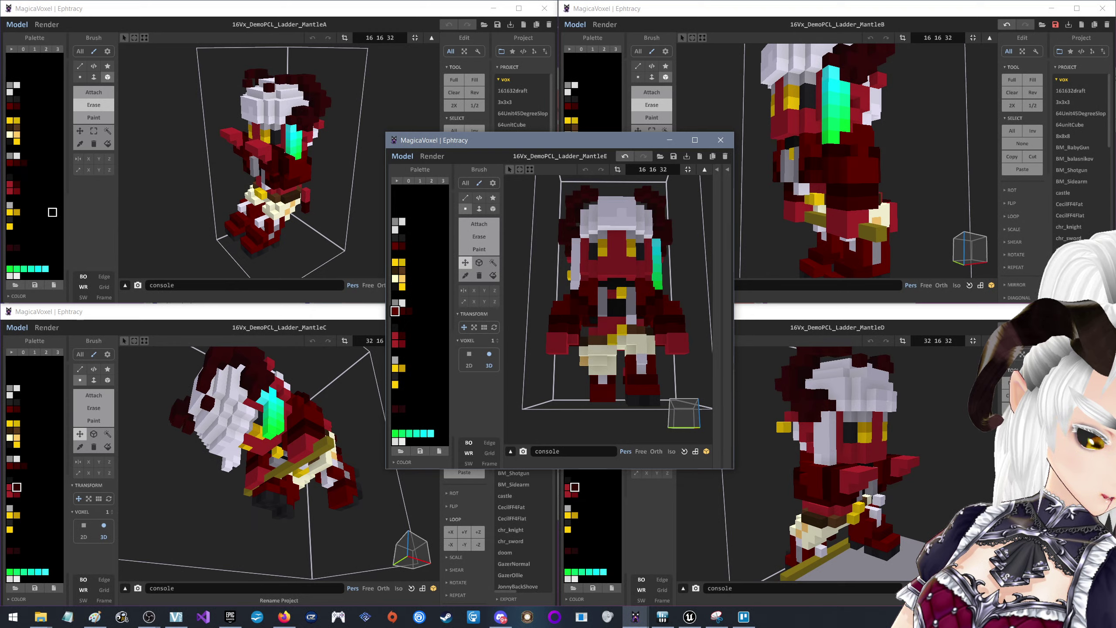
Switch away and back to the MantleE window, then pick the pattern paint brush
left_click(502, 617)
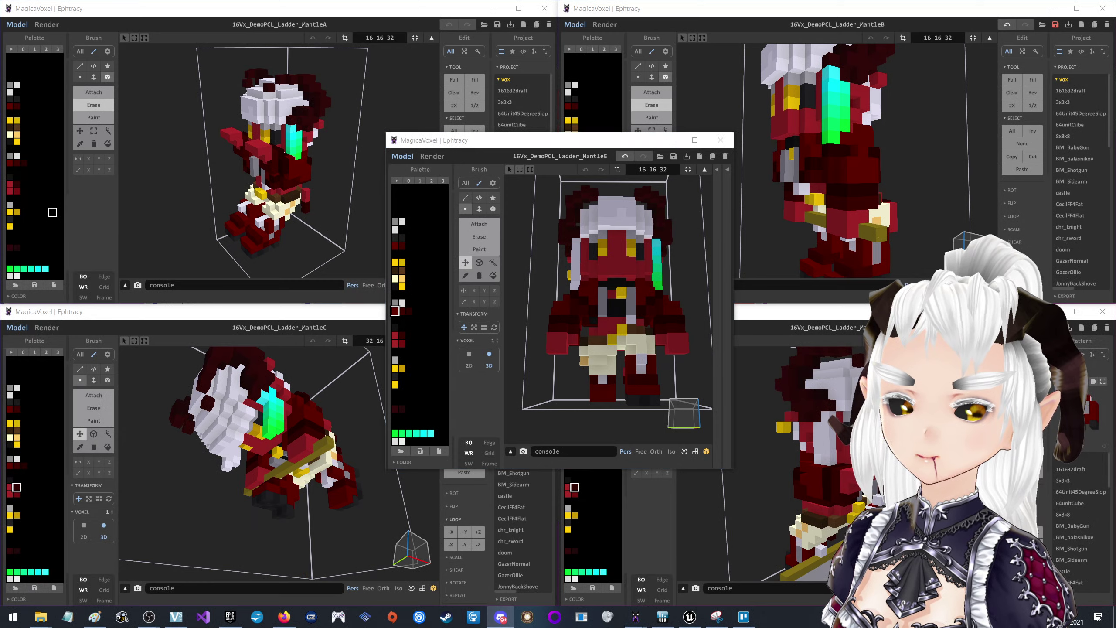
key("alt+Tab")
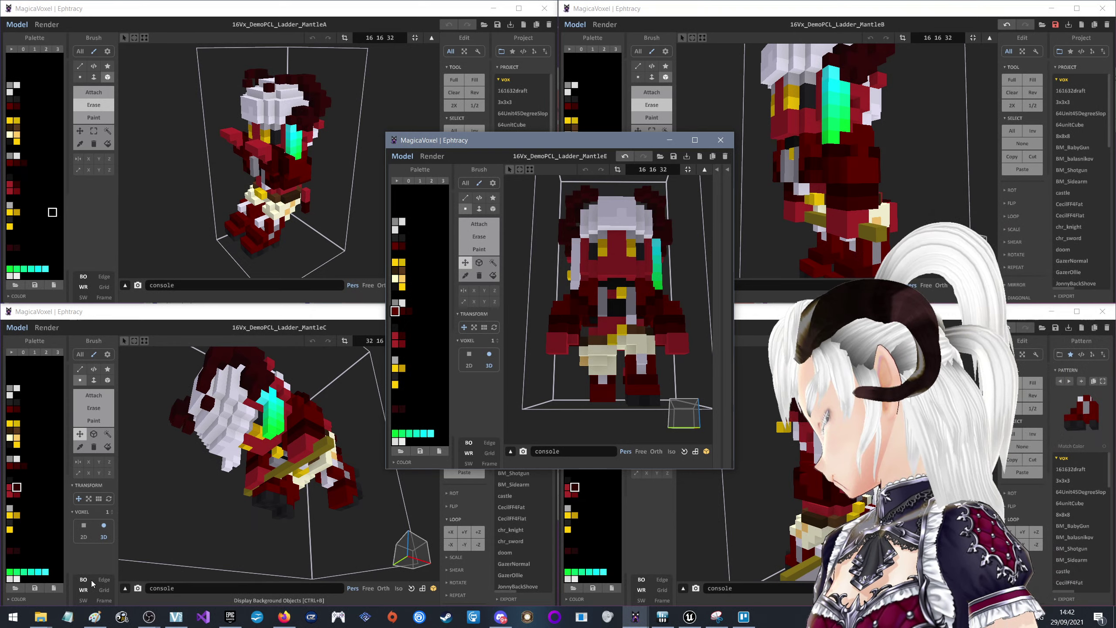
mouse_move(179, 619)
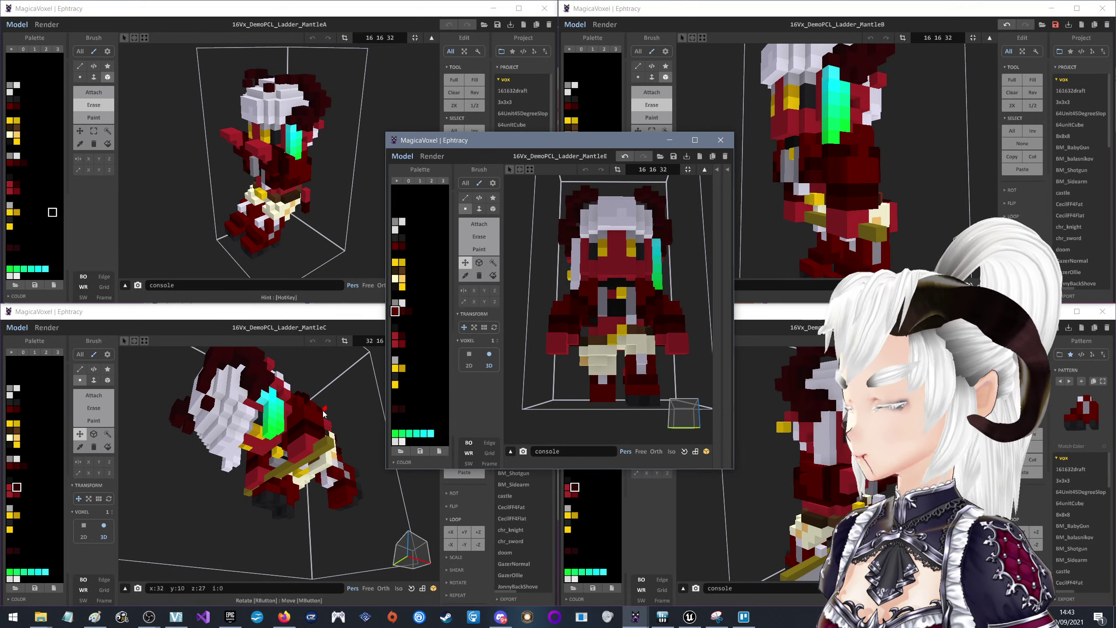
key("p")
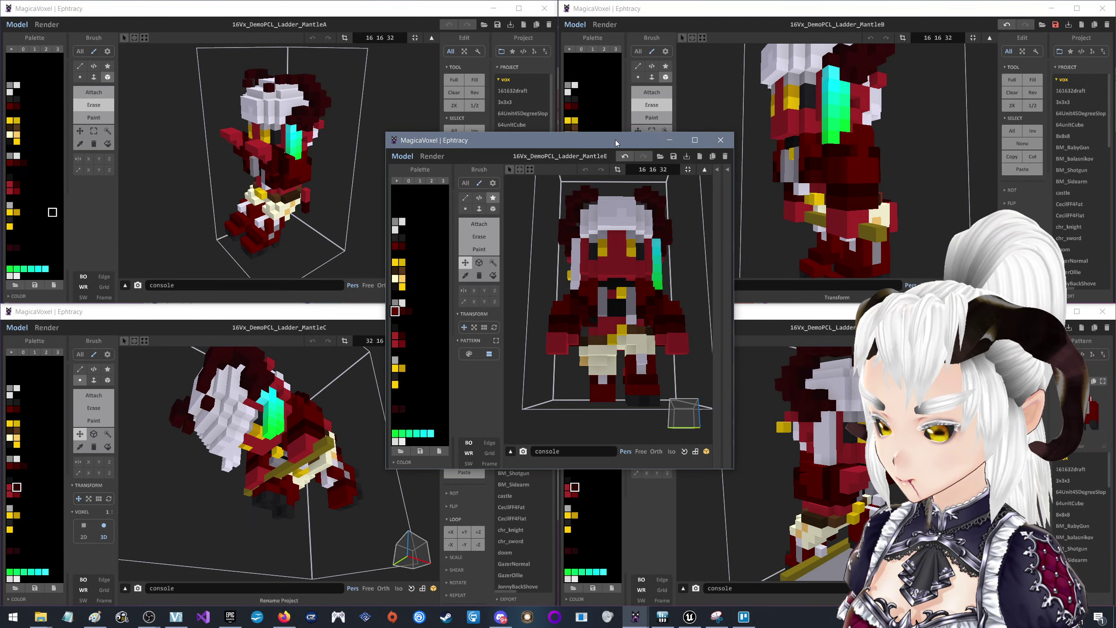
Export MantleE as an .obj into G:\MagicaExport and close its window
left_click(718, 171)
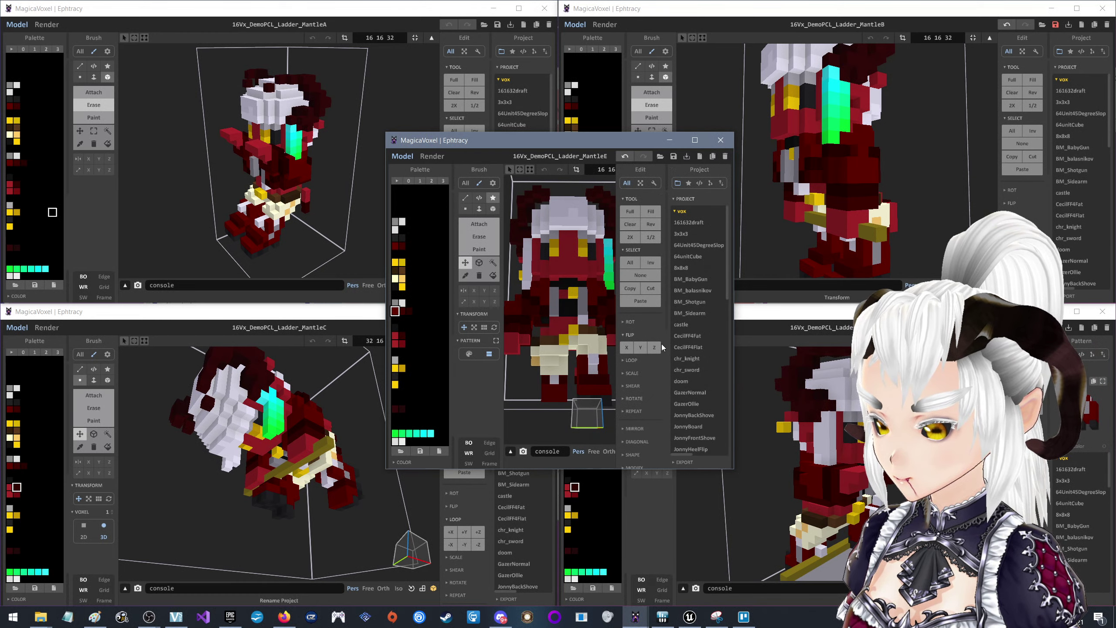
left_click(683, 463)
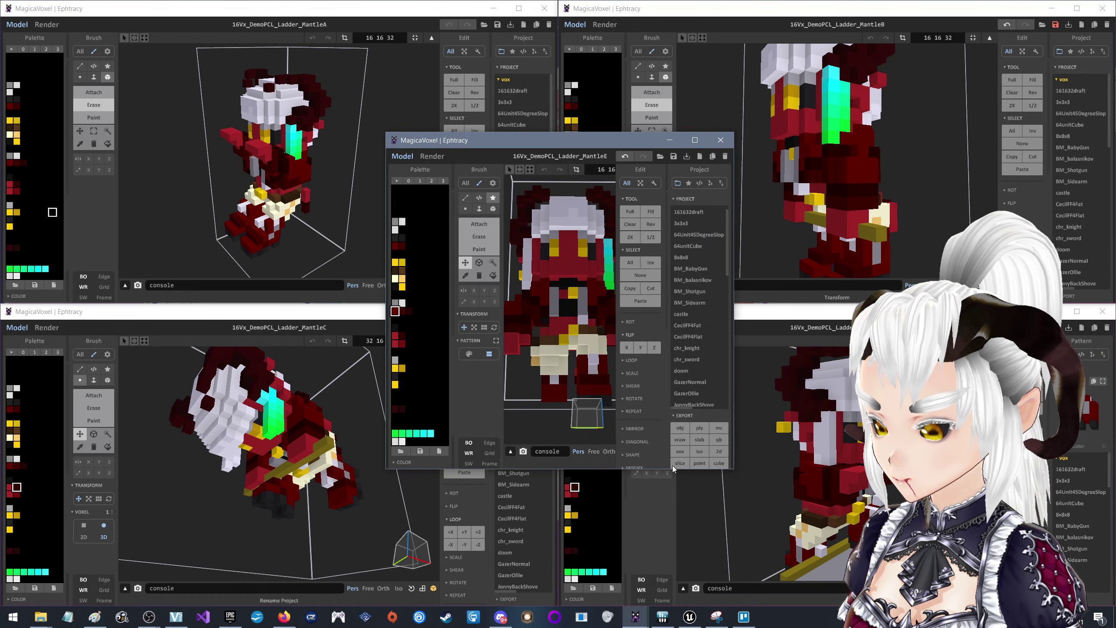
left_click(680, 432)
left_click(445, 351)
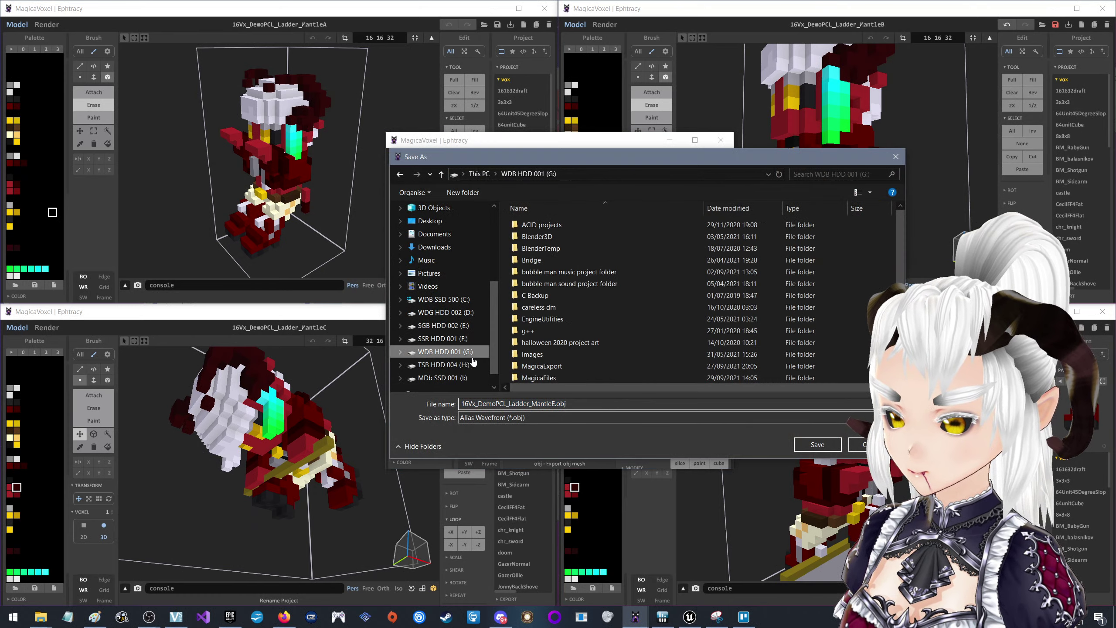
double_click(542, 366)
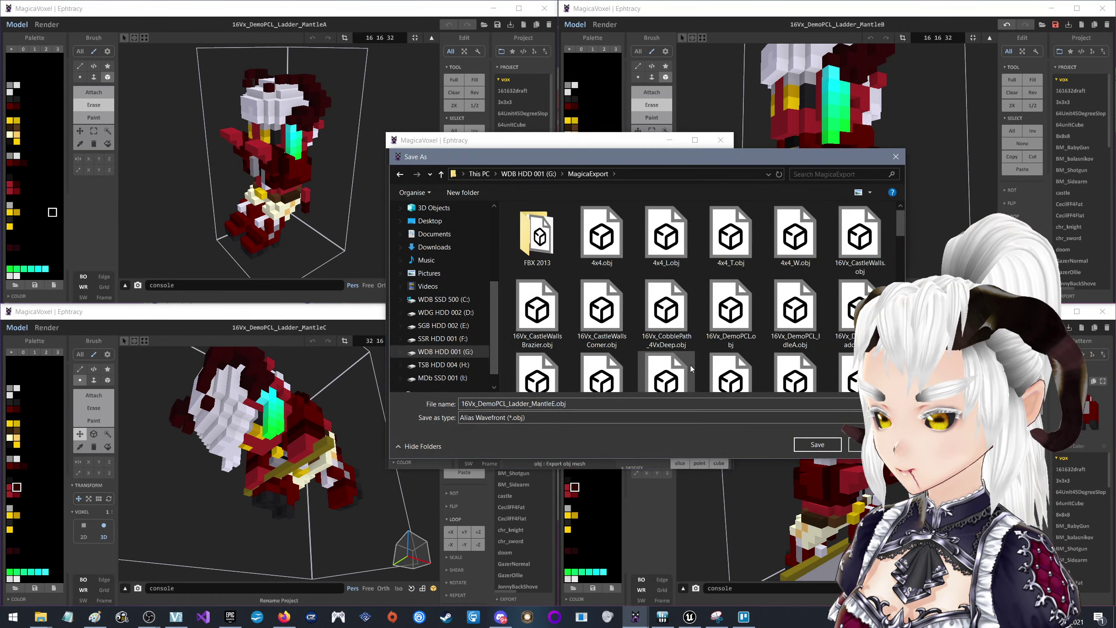
left_click(812, 445)
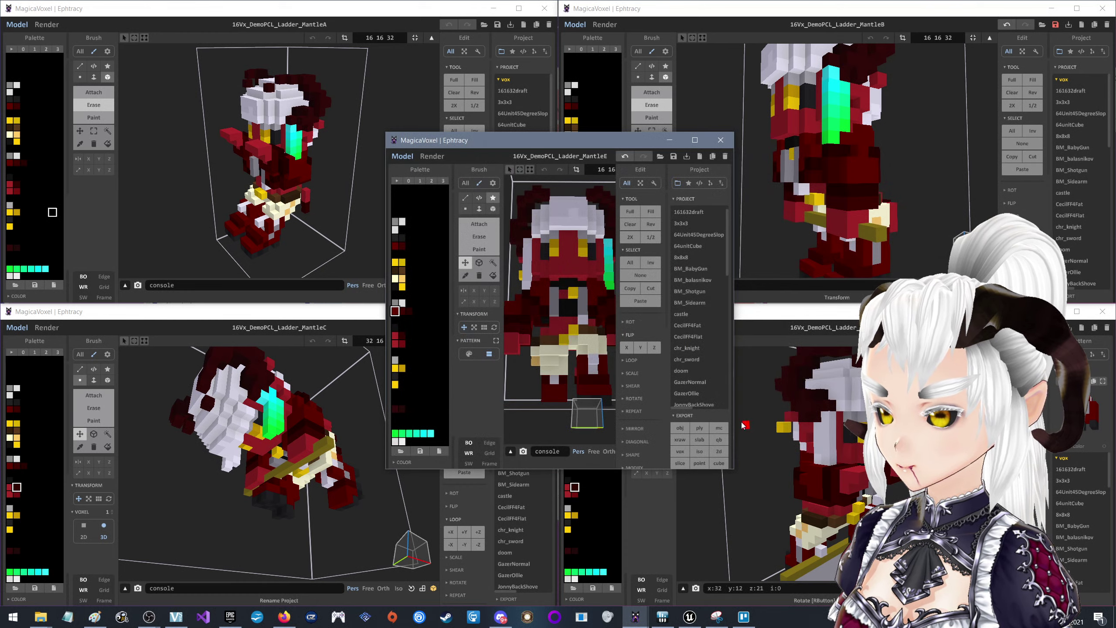
left_click(721, 140)
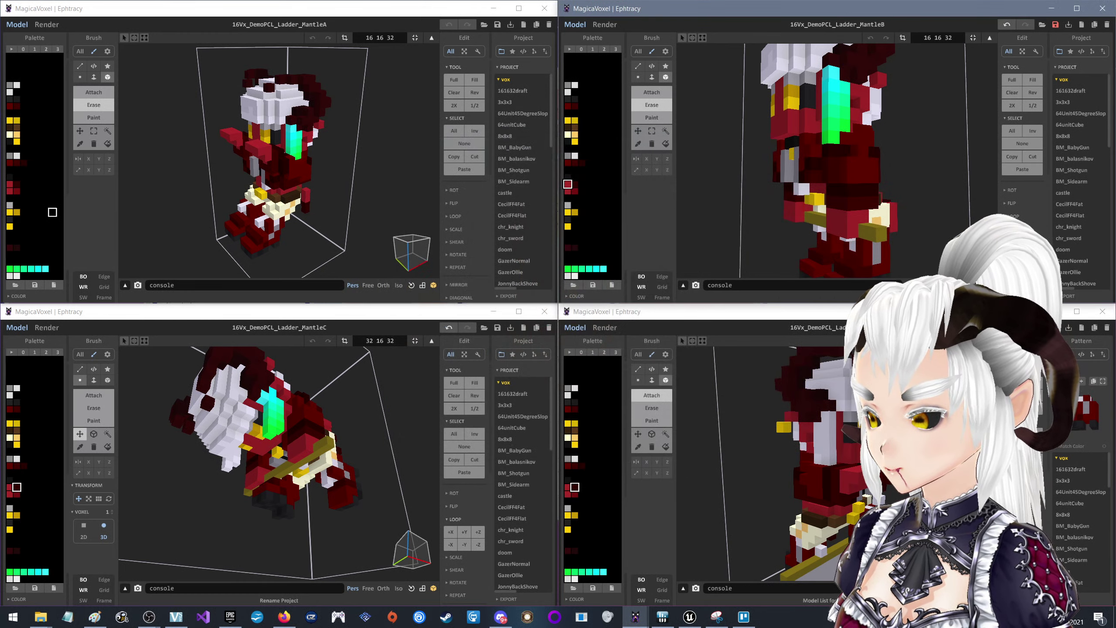
Export MantleD as an .obj into G:\MagicaExport and close its window
left_click(1068, 599)
left_click(1062, 565)
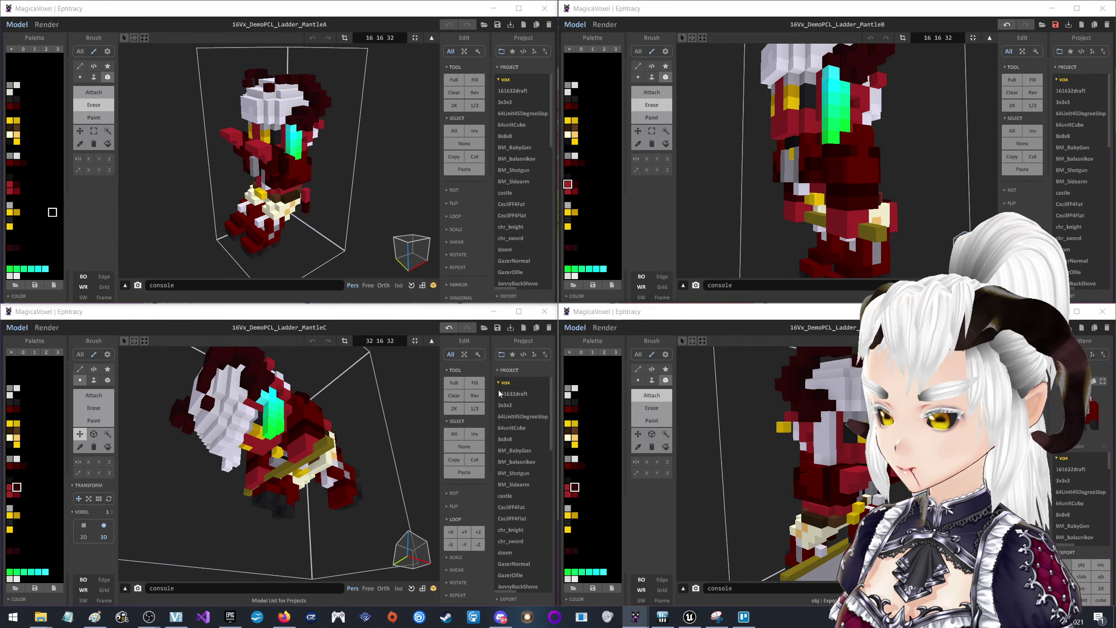
left_click(636, 499)
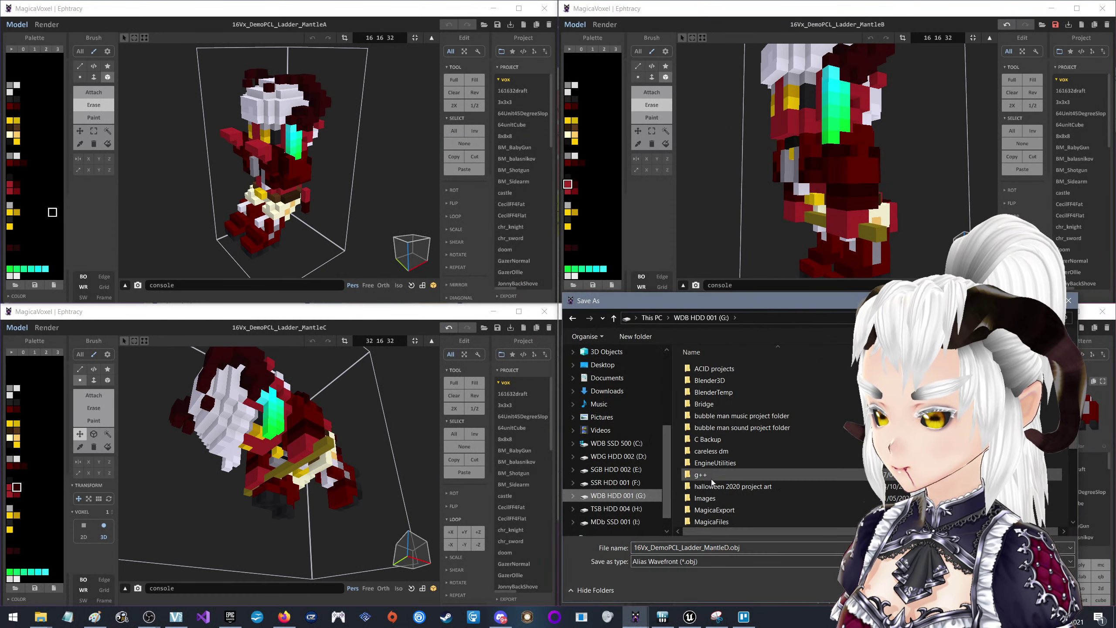
double_click(721, 511)
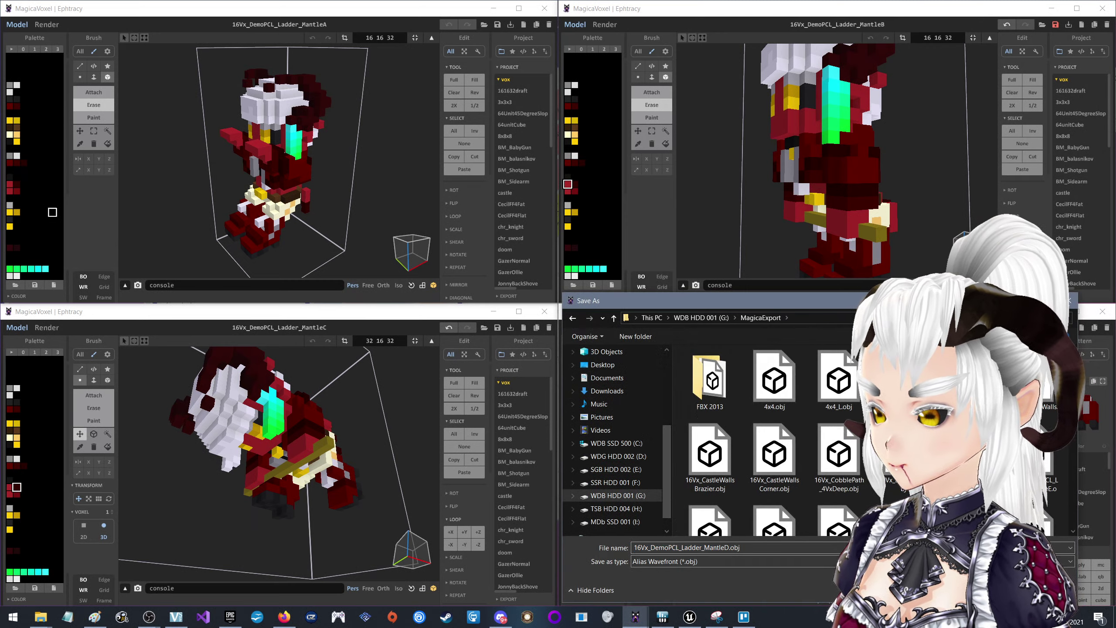
key("Return")
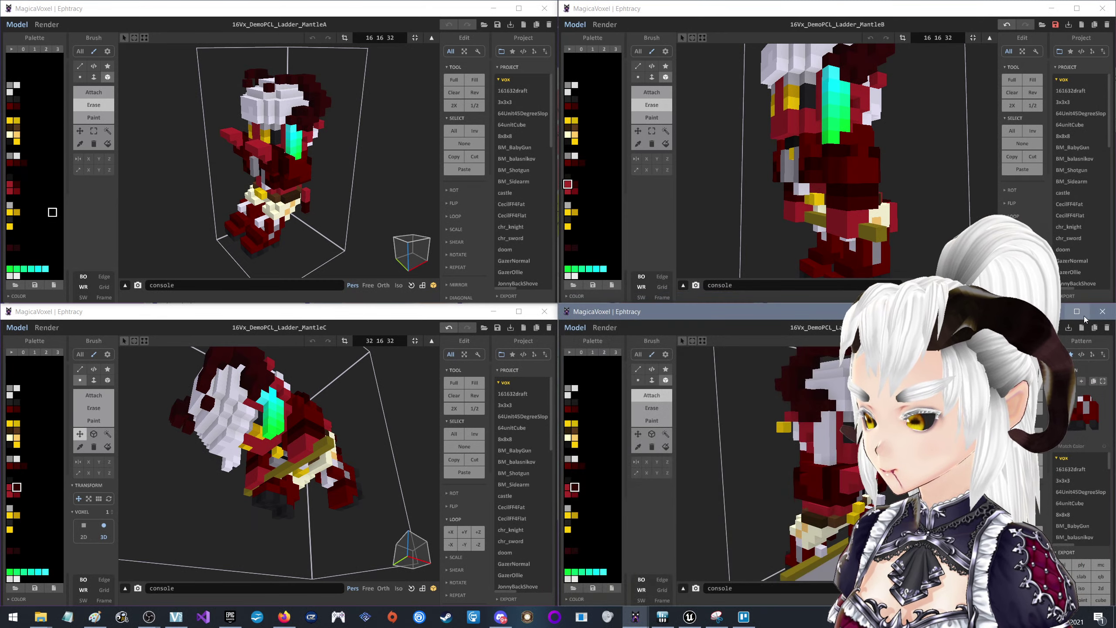
left_click(1102, 311)
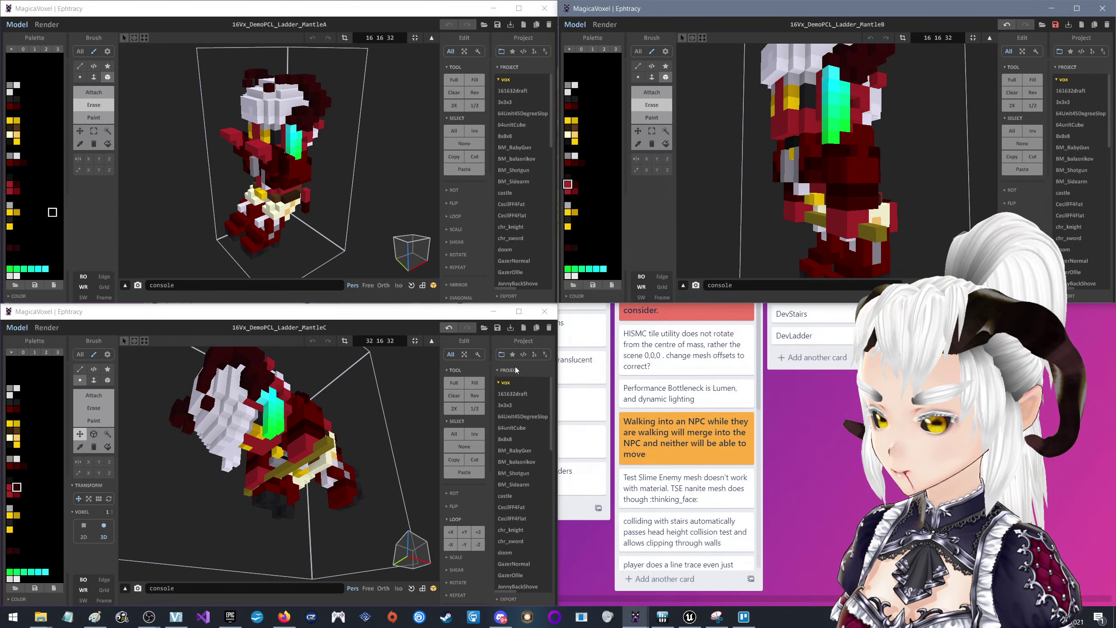
Export MantleC as an .obj into G:\MagicaExport
left_click(498, 602)
left_click(498, 598)
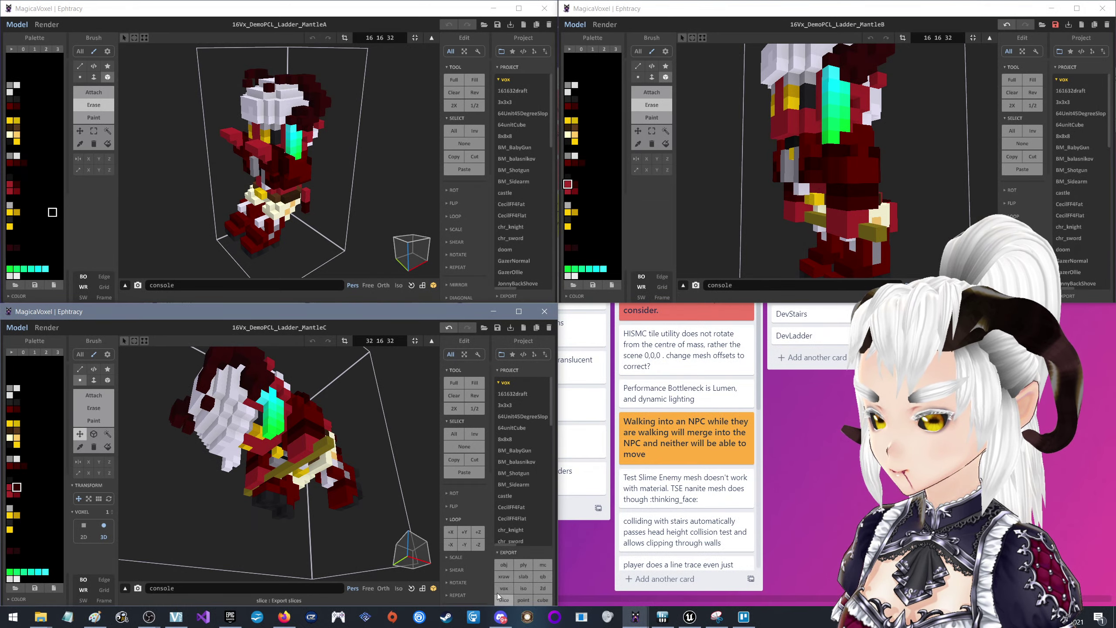
left_click(506, 567)
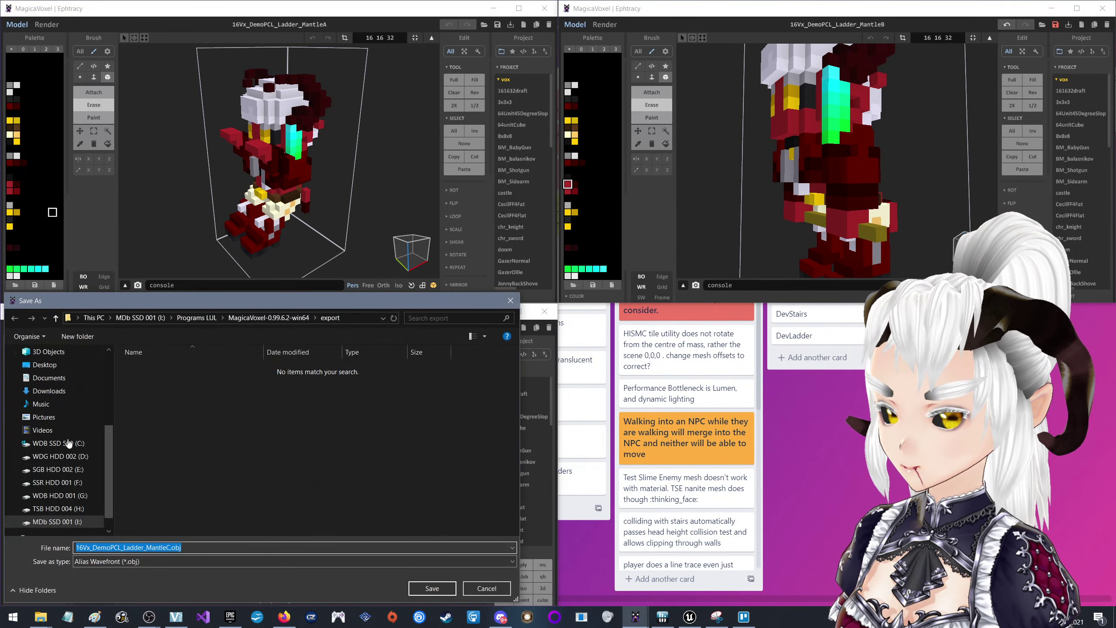
left_click(59, 496)
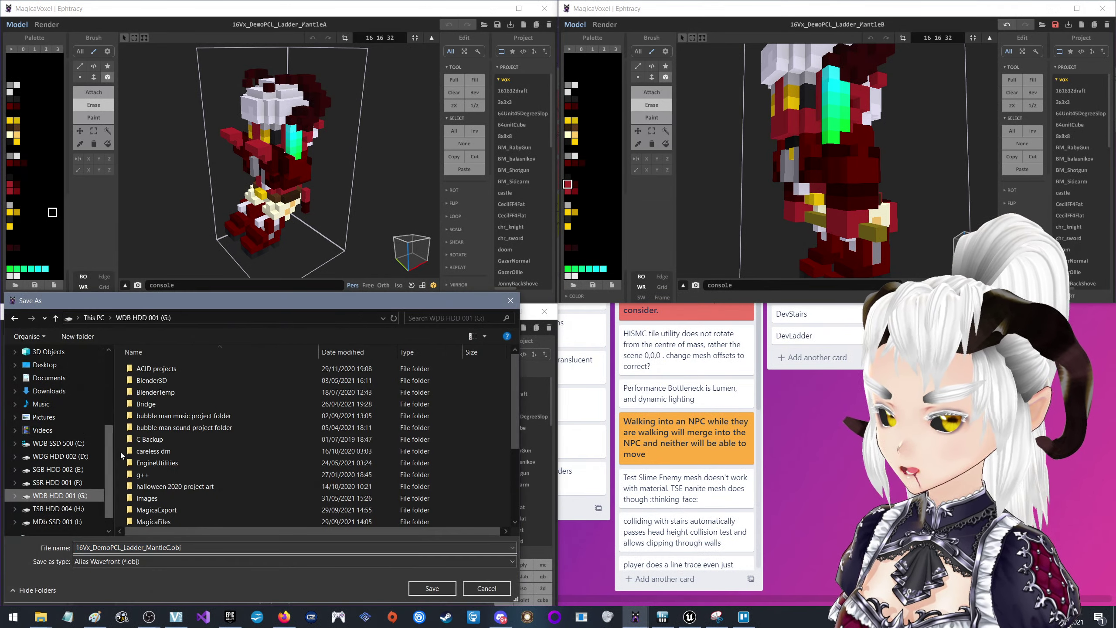
double_click(181, 510)
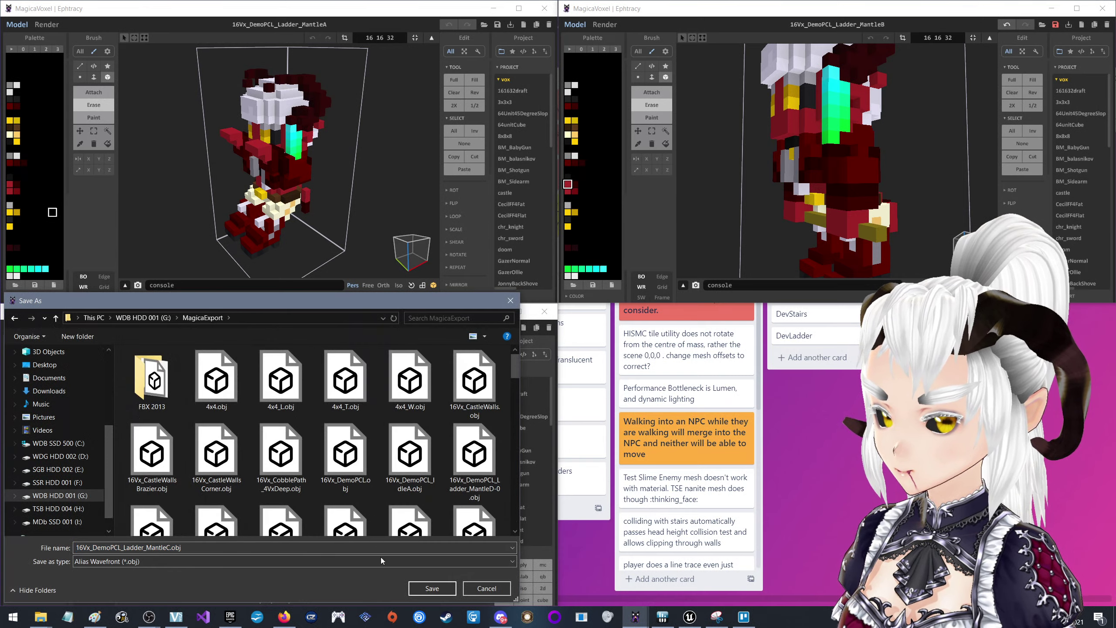
left_click(425, 587)
Switch MantleC to world mode and re-export the obj, overwriting the existing MantleC file
mouse_move(281, 483)
right_mouse_down()
mouse_move(368, 482)
mouse_move(319, 483)
right_mouse_up()
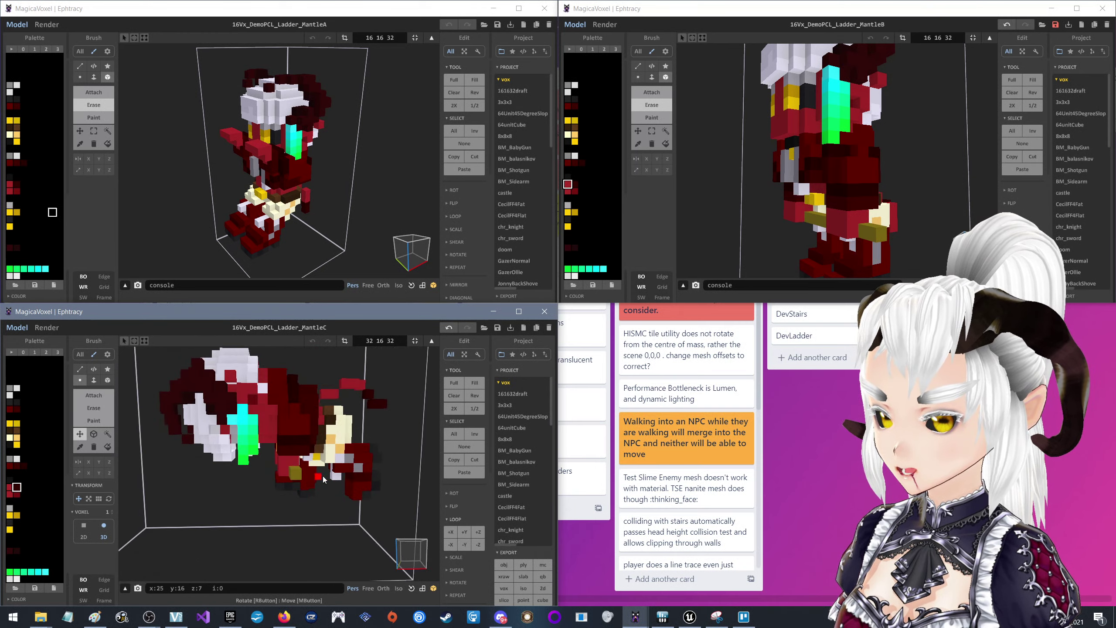
key("Tab")
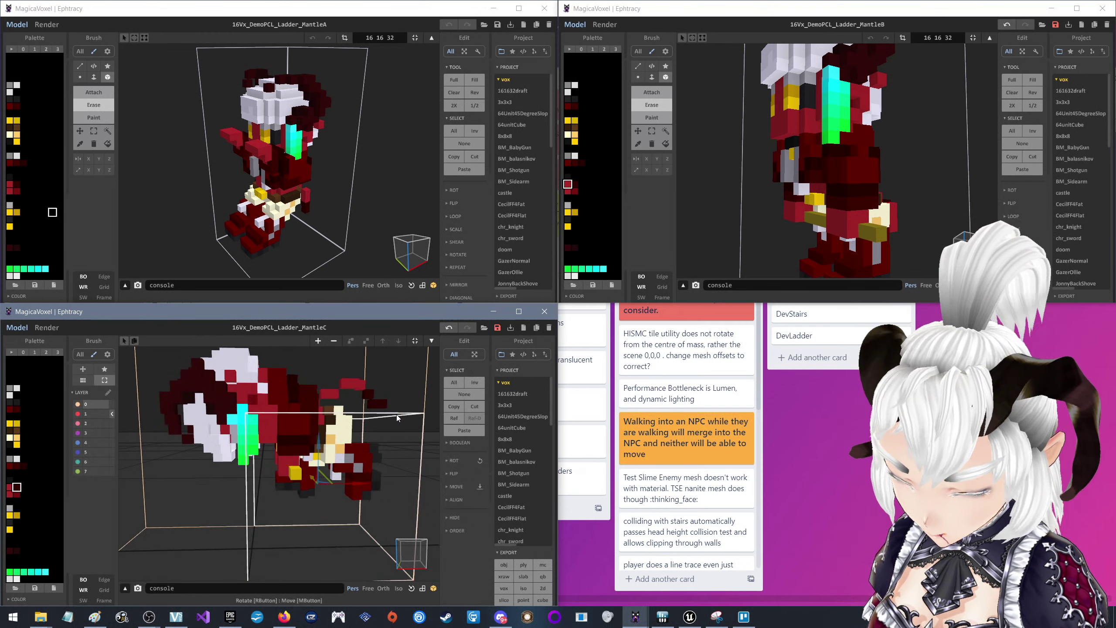
left_click(502, 566)
left_click(449, 587)
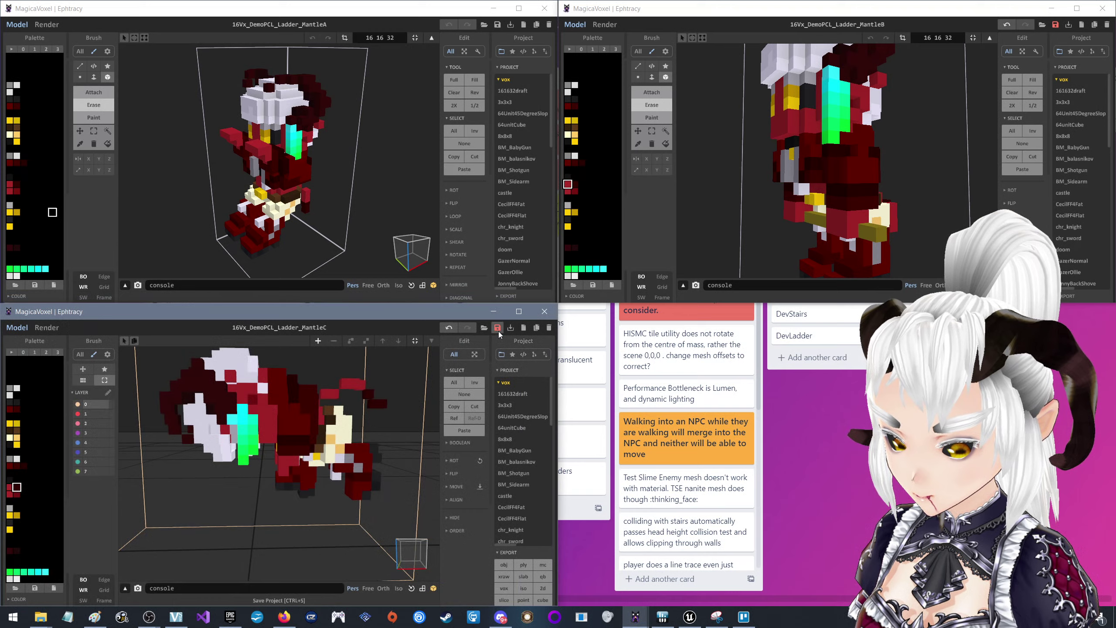
left_click(499, 567)
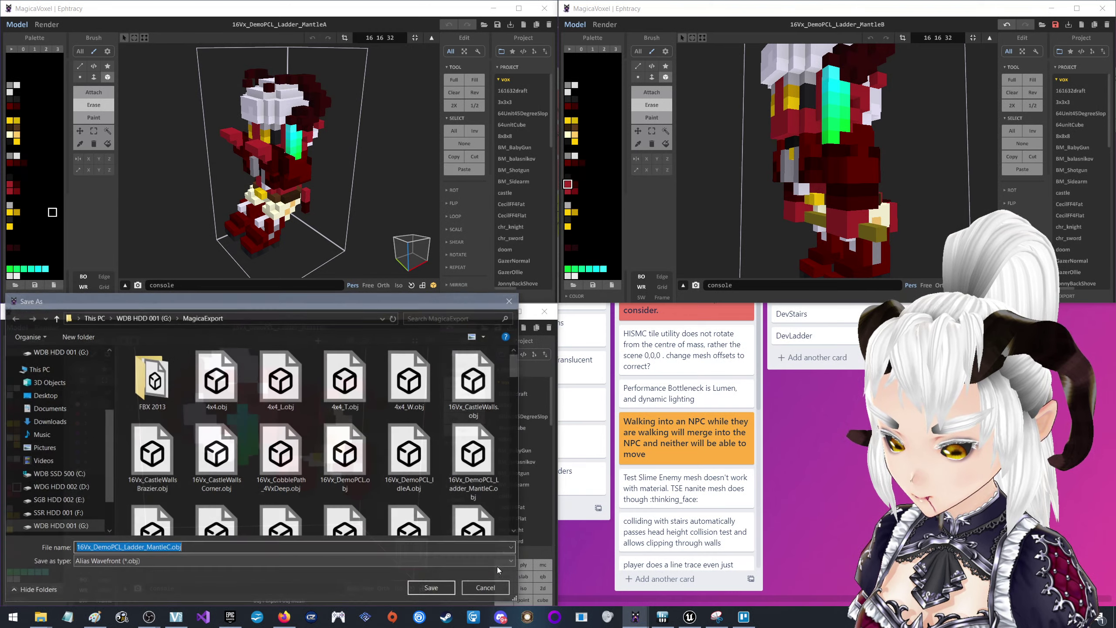
left_click(432, 588)
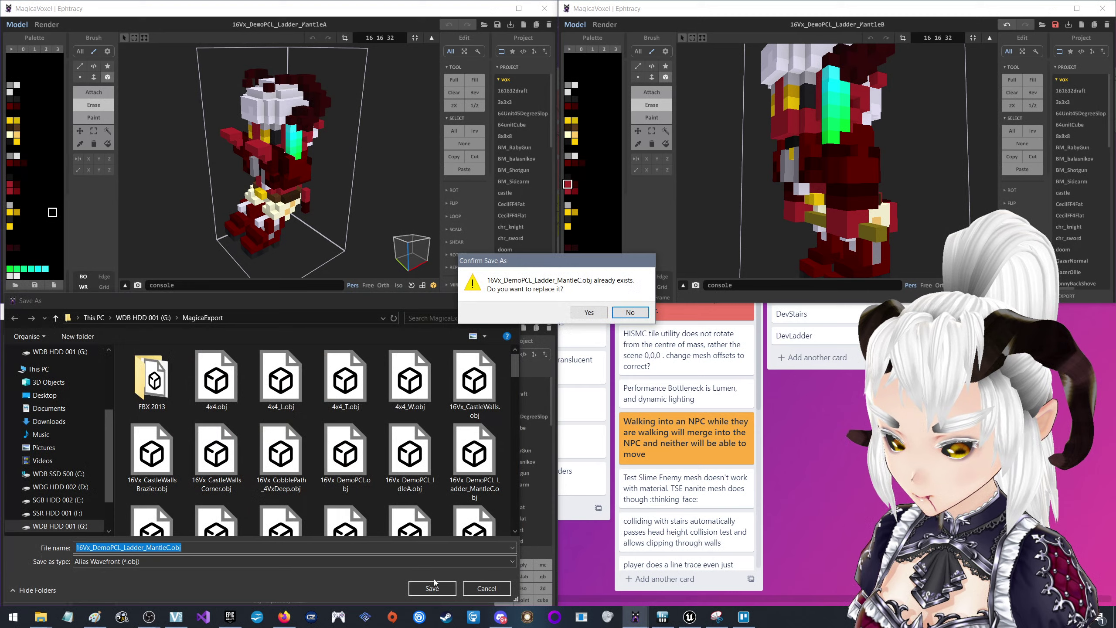
left_click(586, 318)
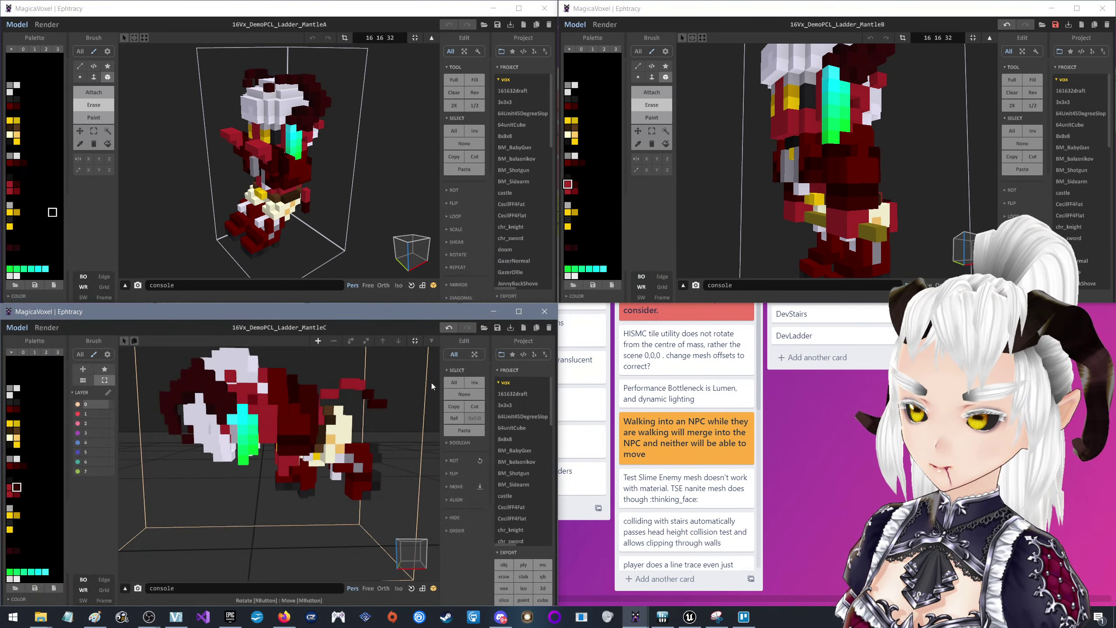
Reopen the MantleD project, delete the white block, re-export it as obj and close it
left_click(484, 327)
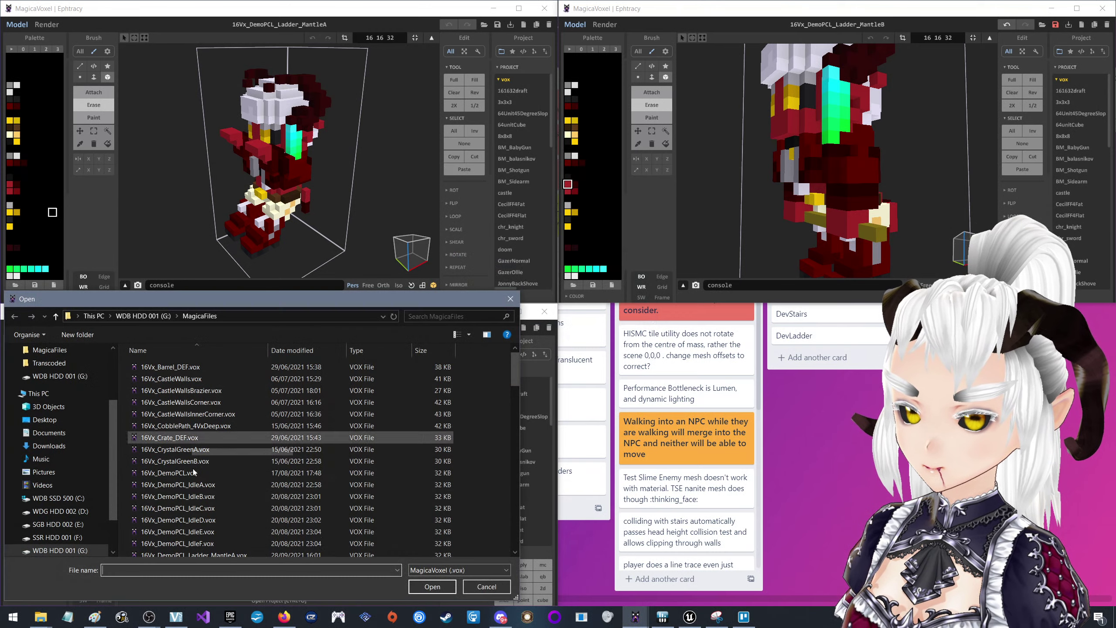
scroll(231, 512, "down", 4)
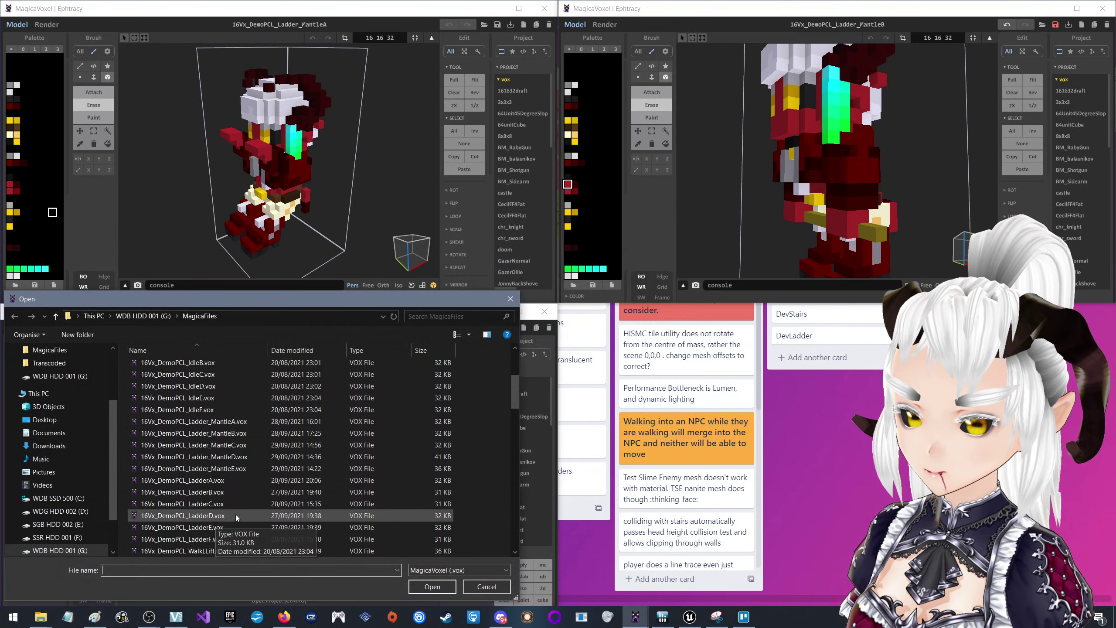
left_click(255, 456)
left_click(421, 587)
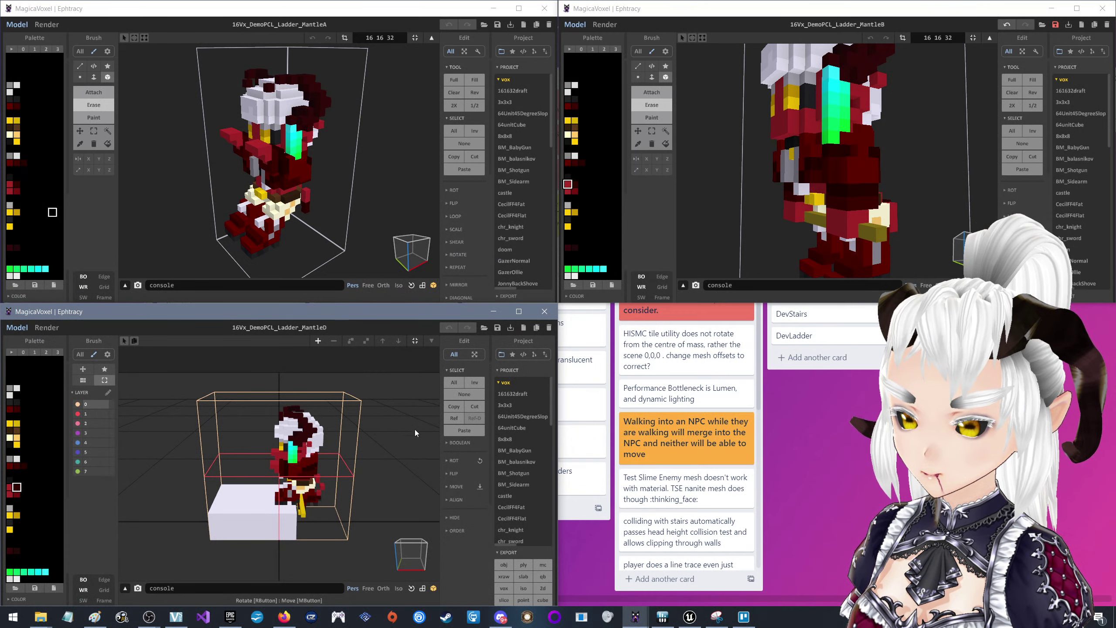
left_click(244, 516)
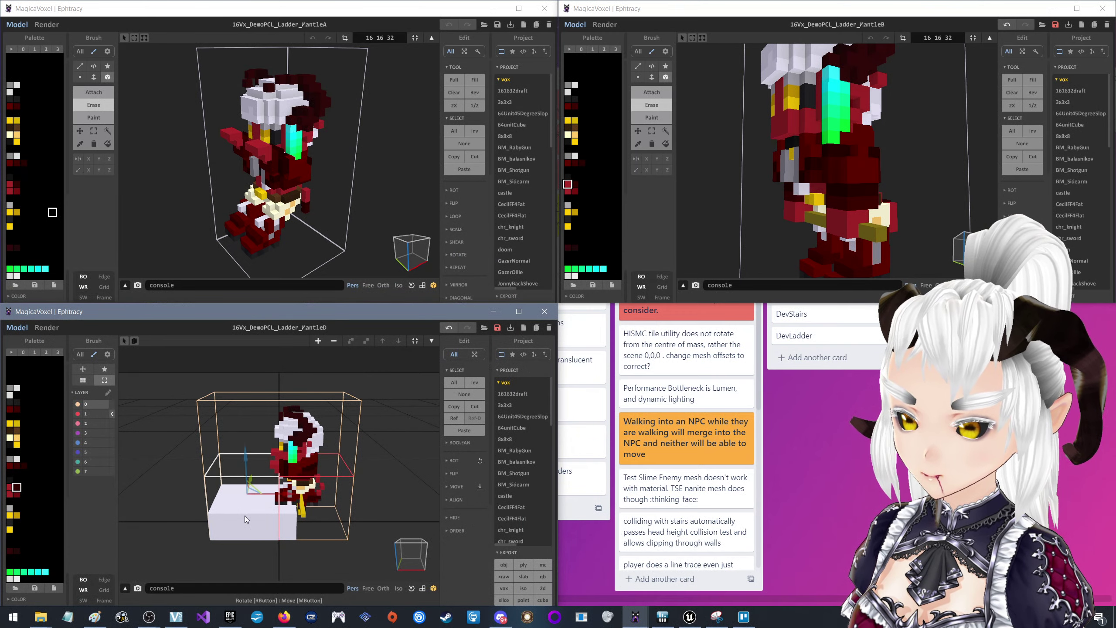
key("Delete")
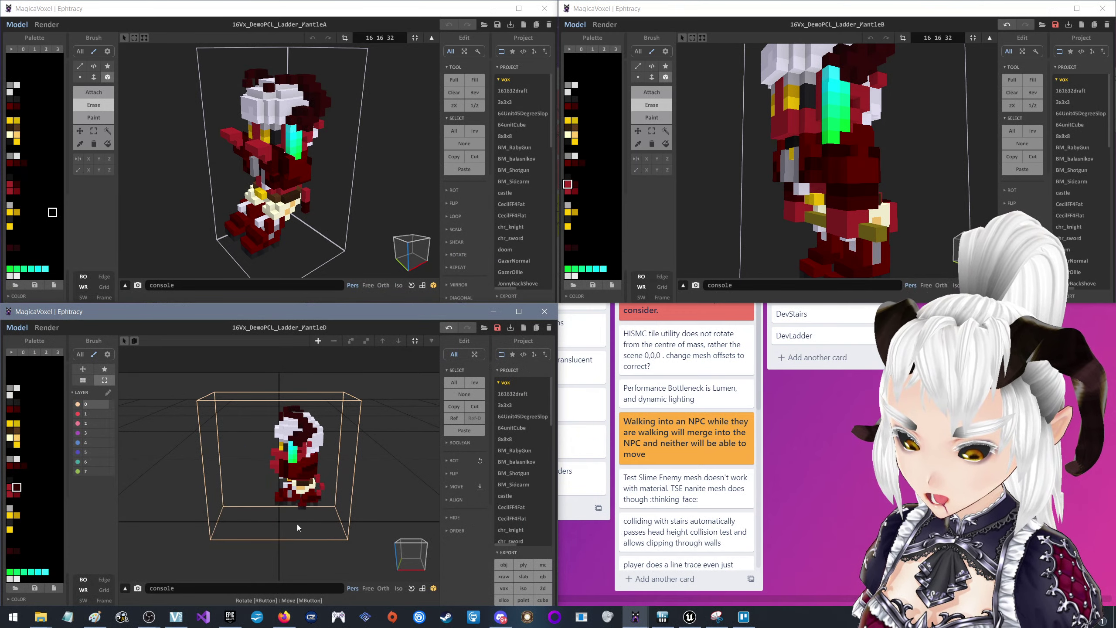
left_click(504, 567)
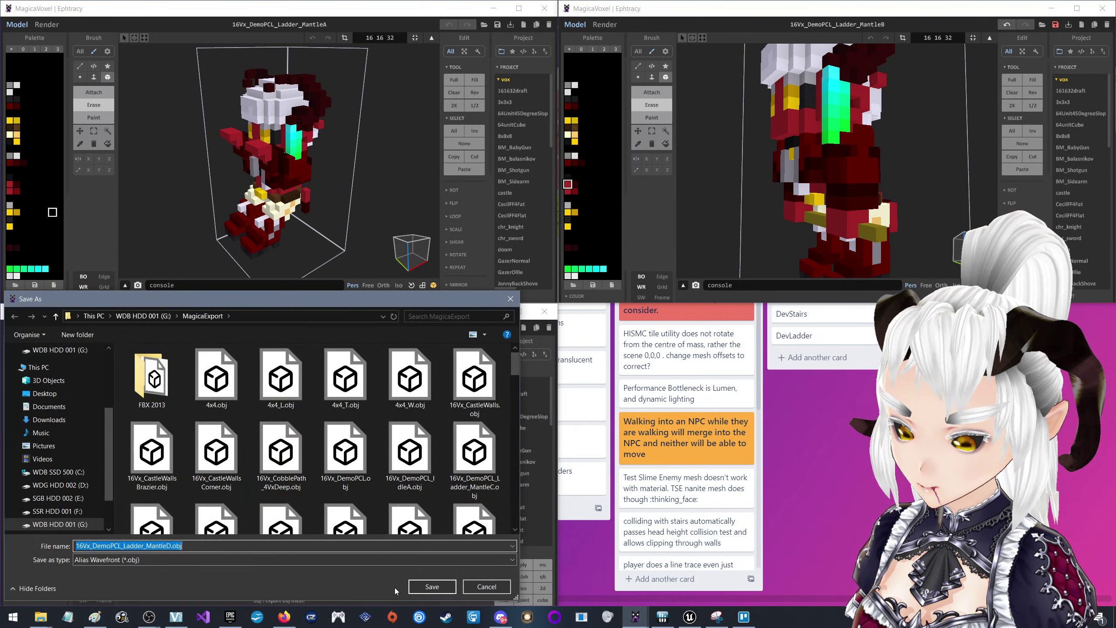
left_click(426, 587)
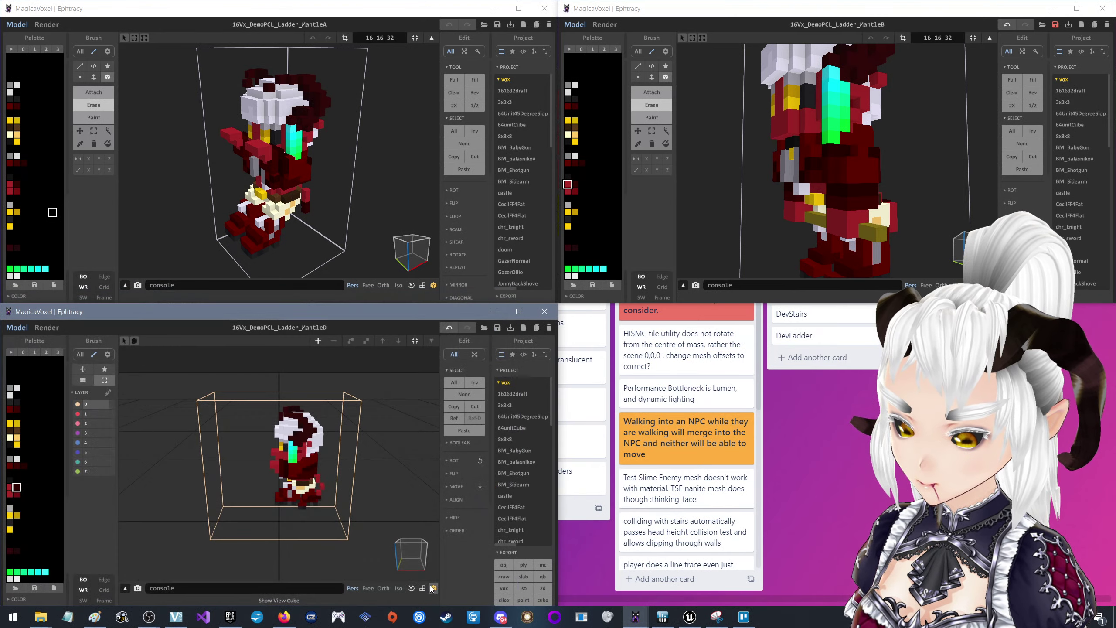
left_click(541, 313)
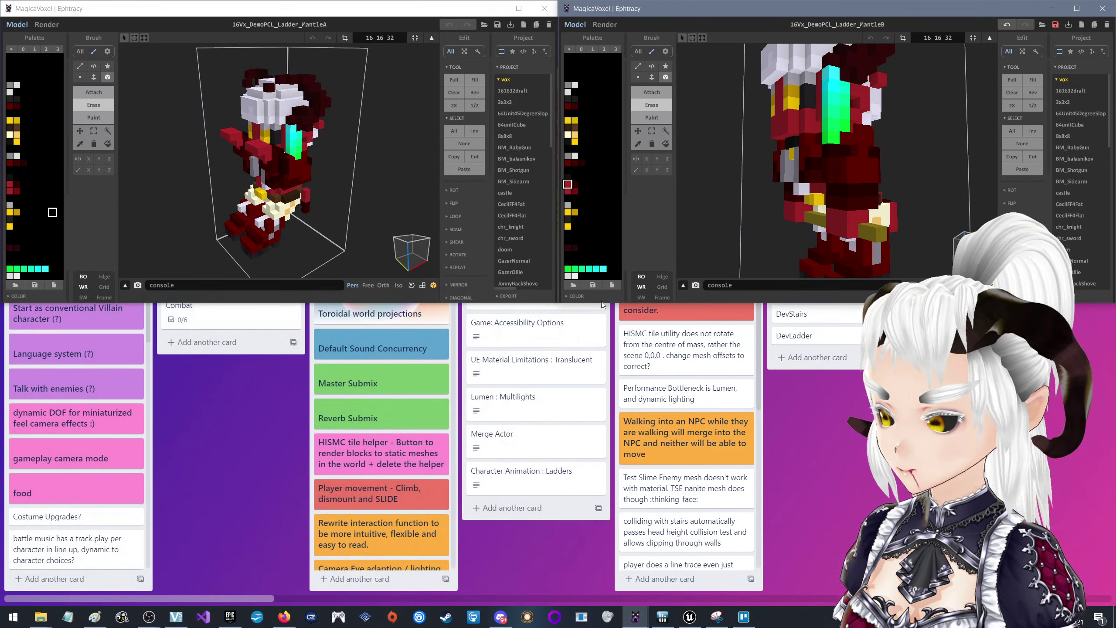
Export MantleB as an OBJ into G:\MagicaExport and close that window
key("Tab")
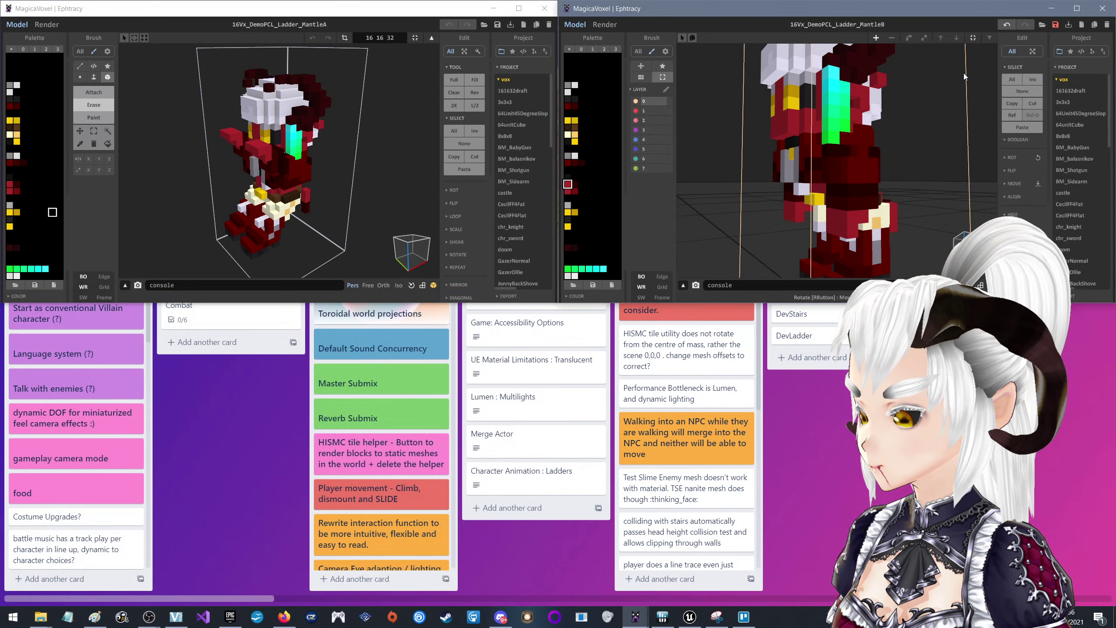
key("Tab")
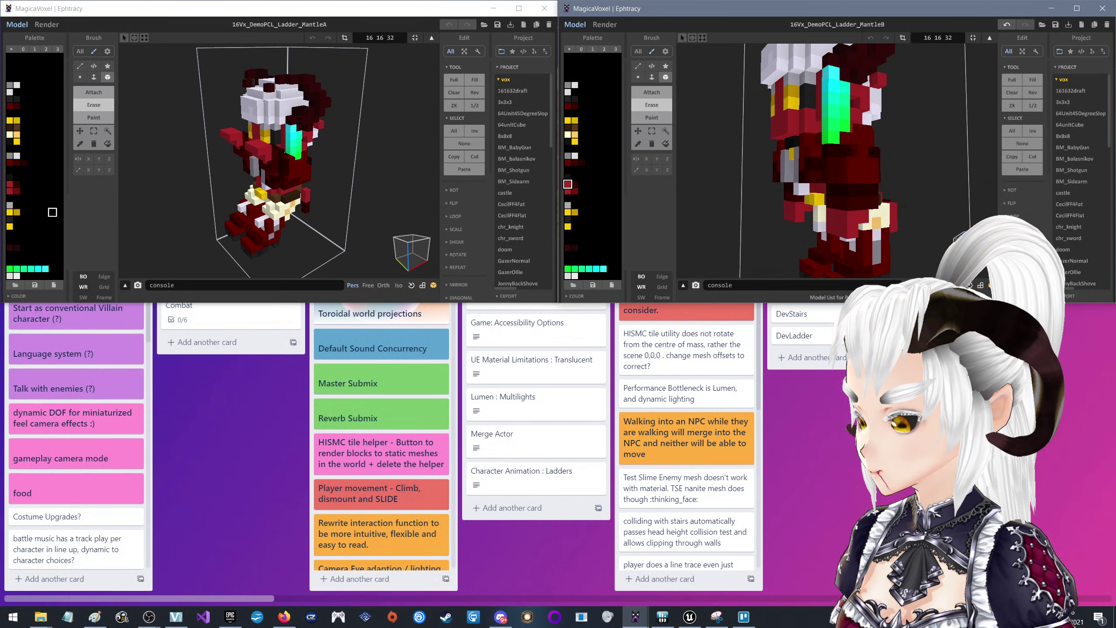
left_click(1067, 295)
left_click(1063, 262)
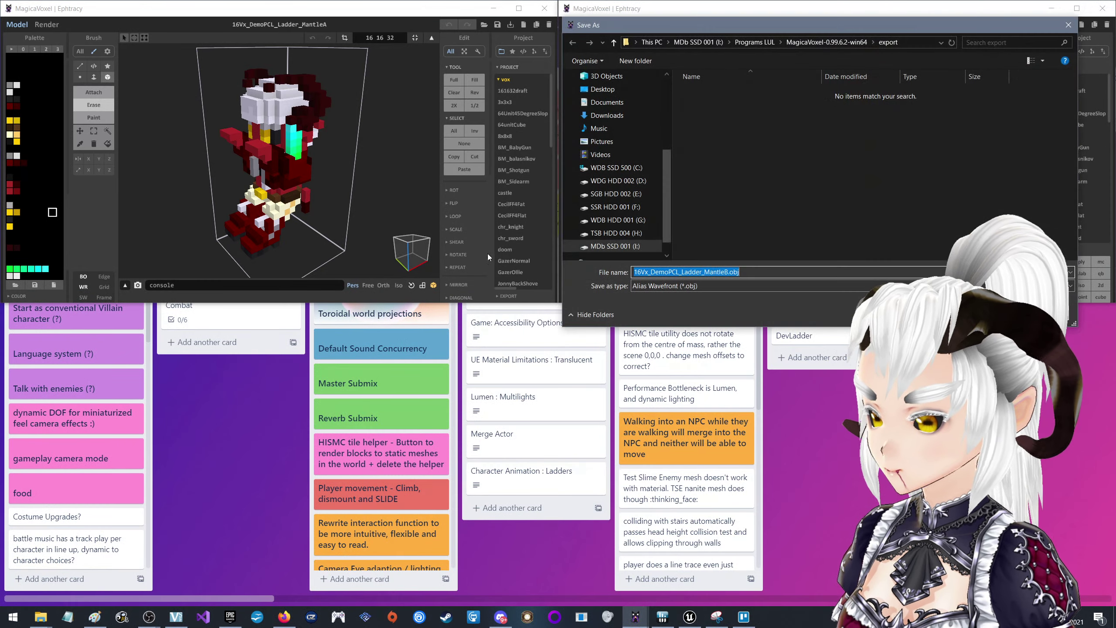
left_click(618, 219)
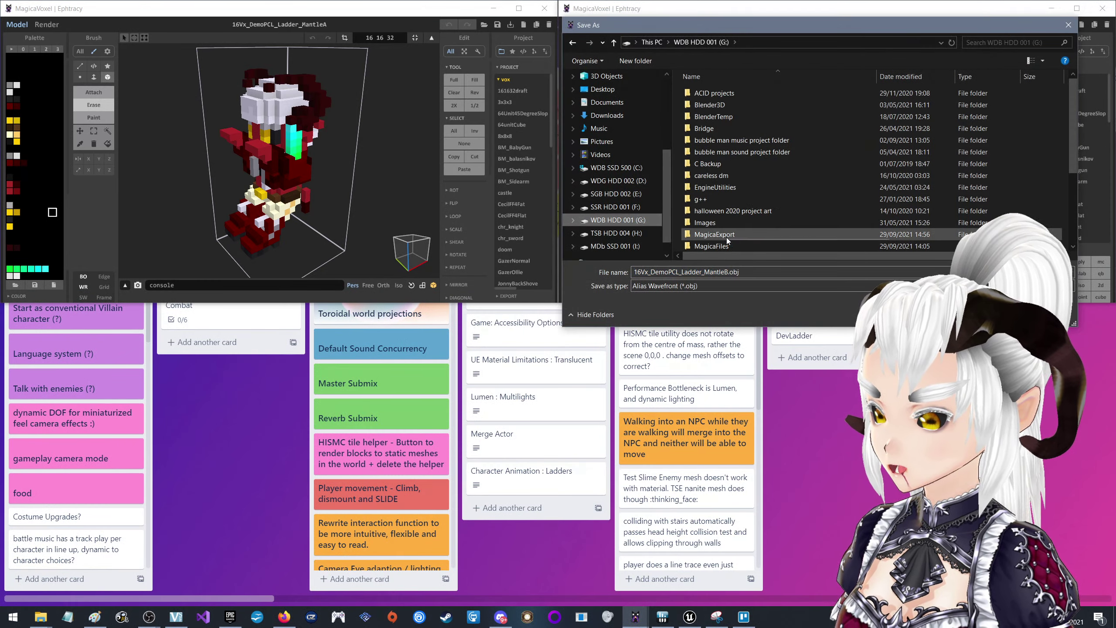
double_click(735, 214)
left_click(989, 314)
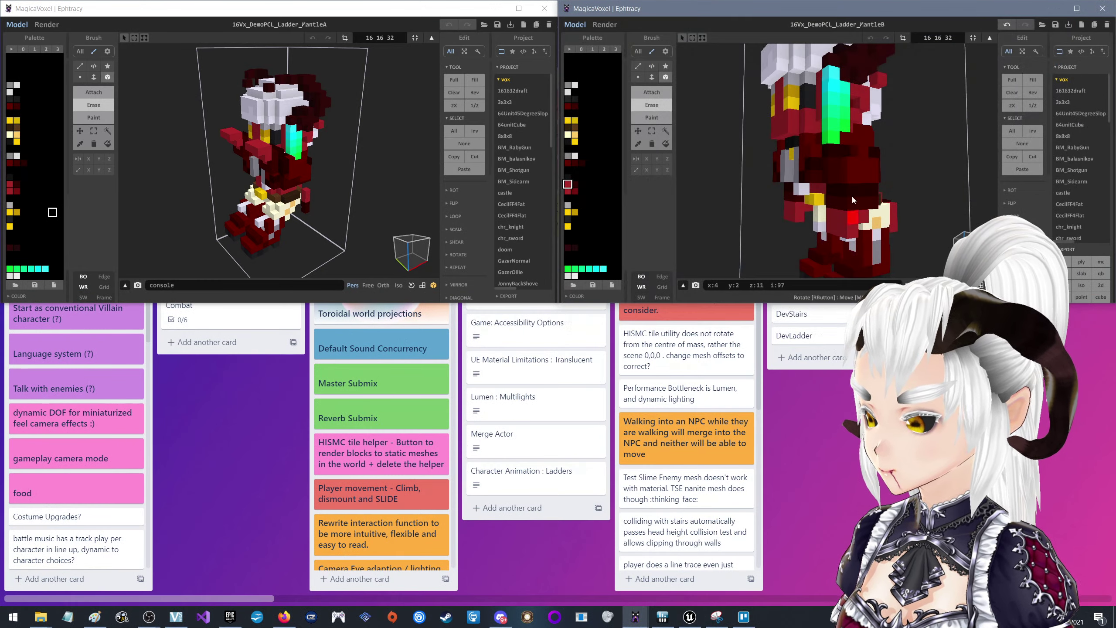
left_click(1104, 9)
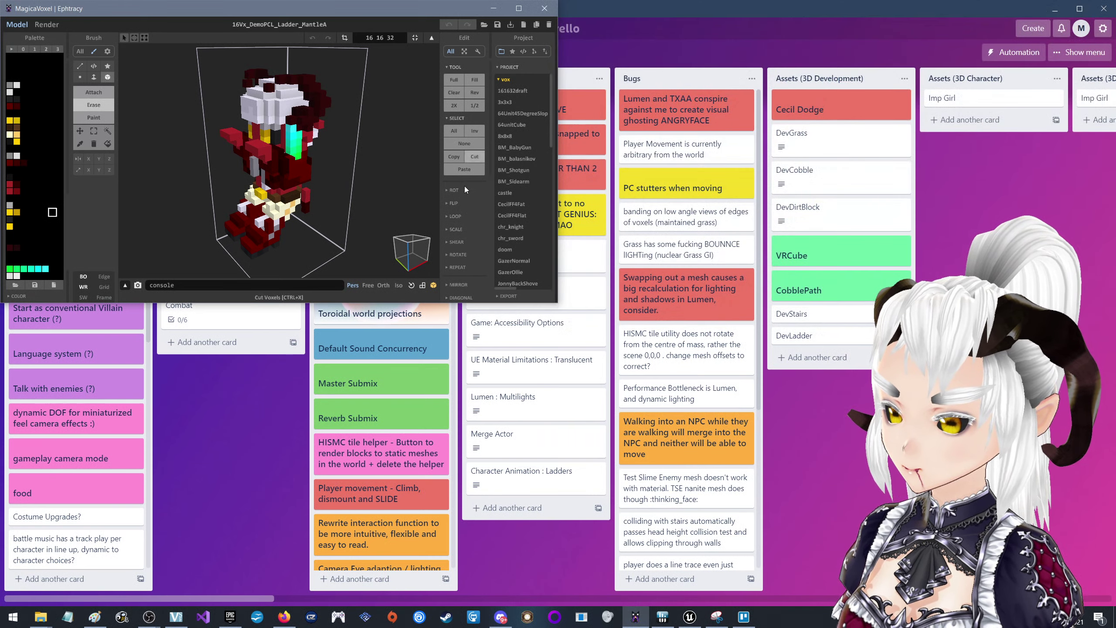
Export MantleA as an OBJ into G:\MagicaExport and minimize MagicaVoxel
left_click(426, 37)
left_click(426, 36)
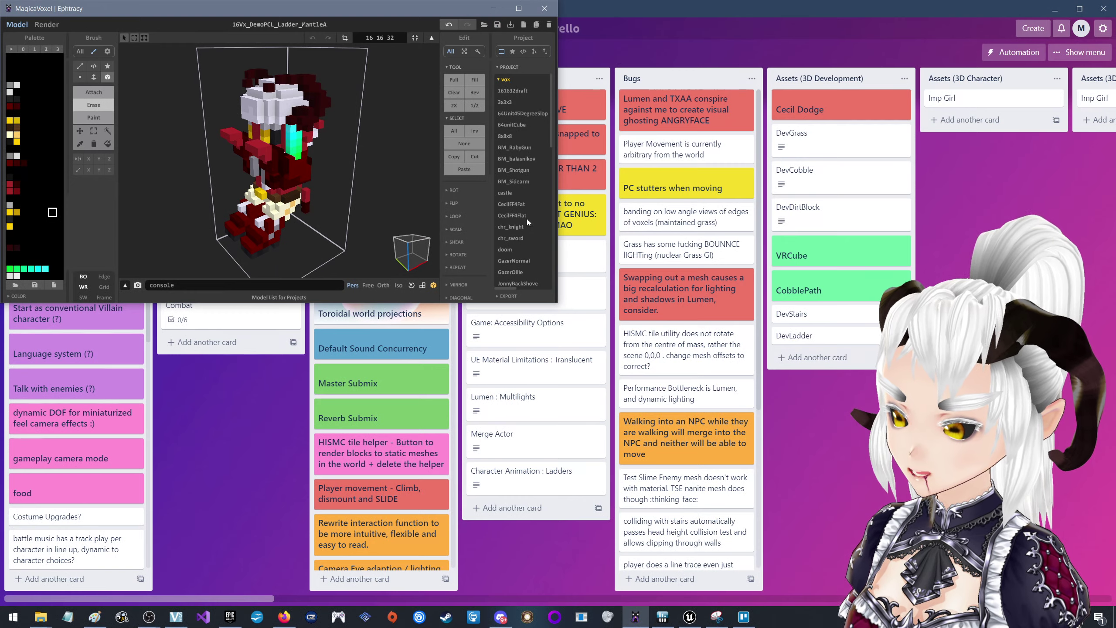
left_click(504, 262)
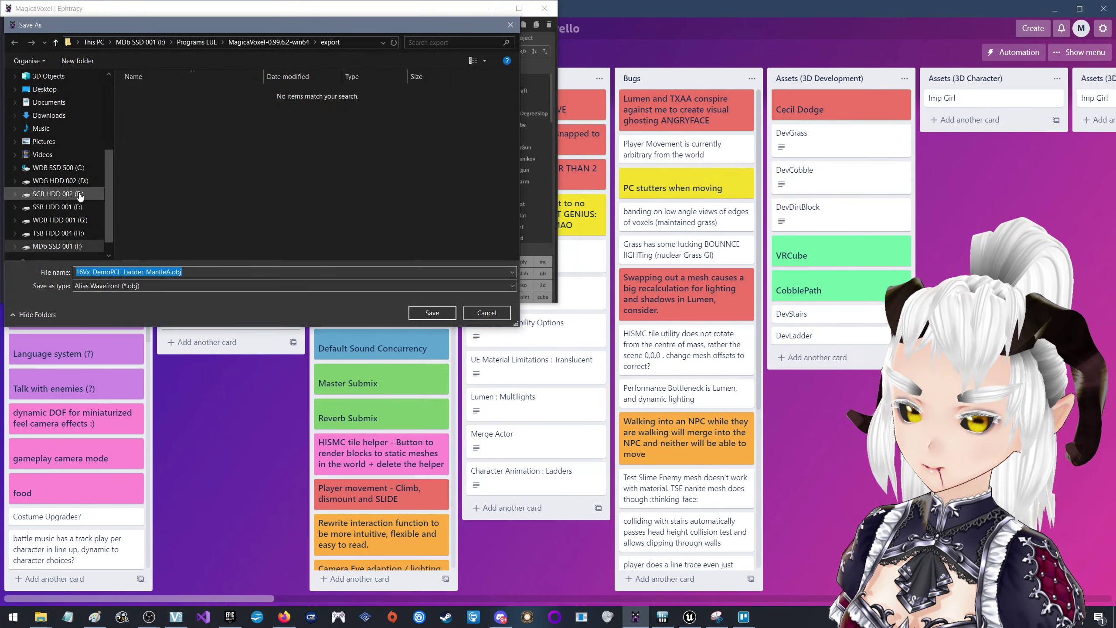
left_click(66, 219)
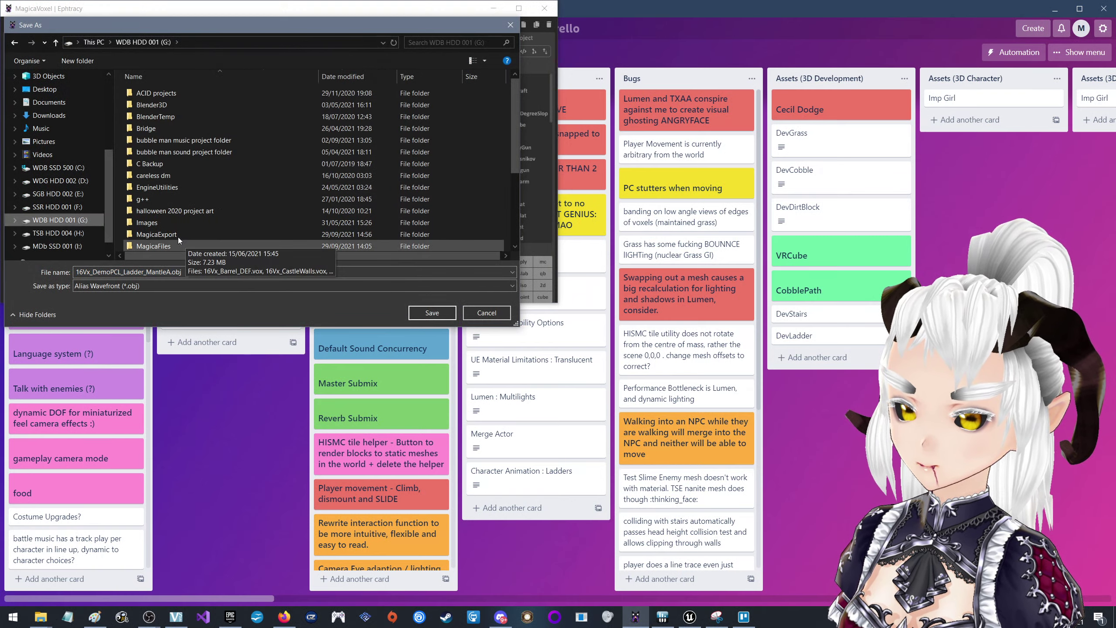
double_click(178, 232)
left_click(432, 313)
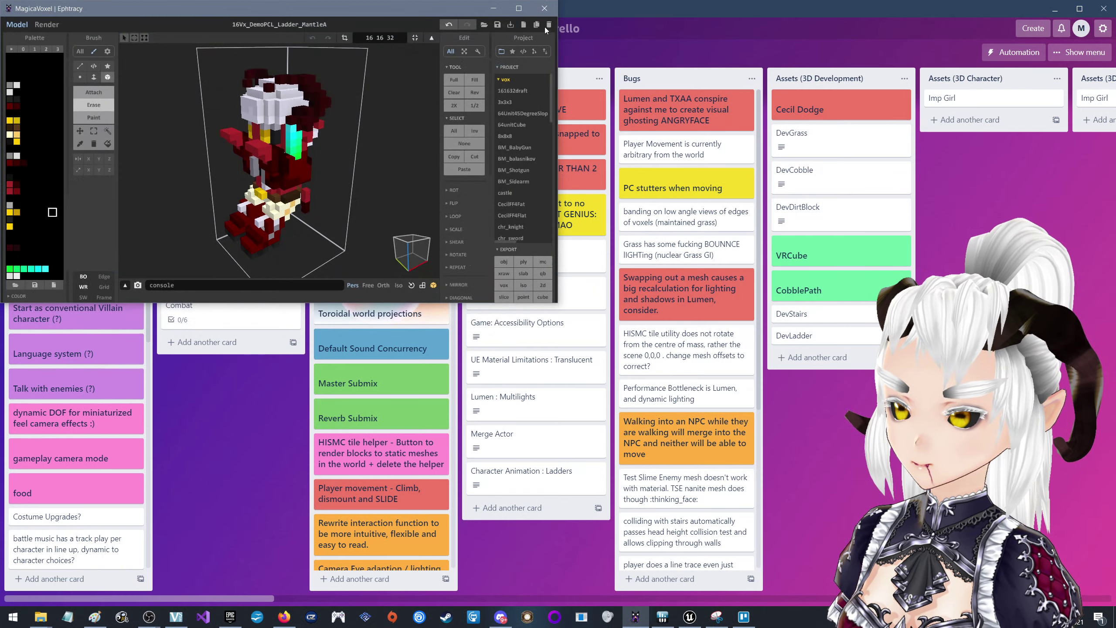
left_click(542, 13)
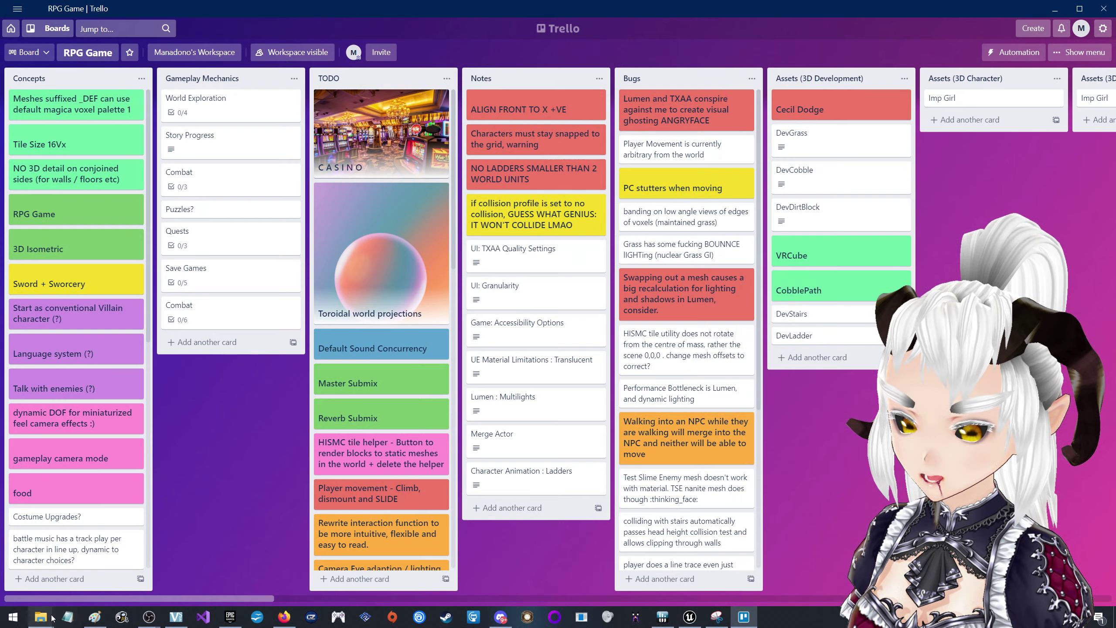
Go to G:\MagicaExport in File Explorer and search for antle*.obj
mouse_move(52, 618)
left_click(129, 567)
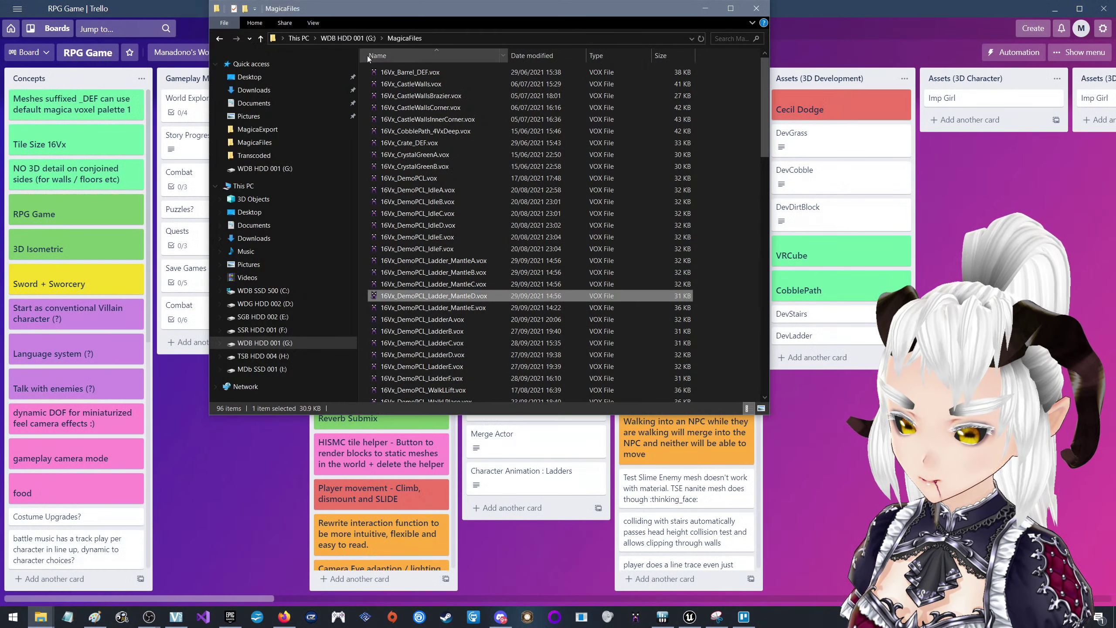
left_click(347, 38)
double_click(417, 212)
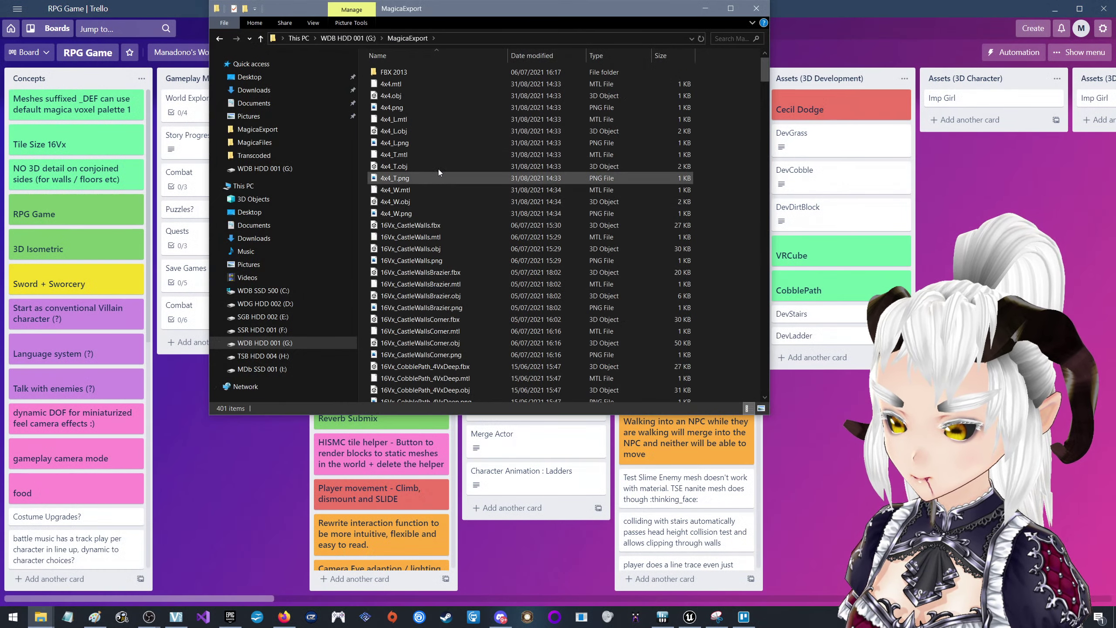
left_click(735, 39)
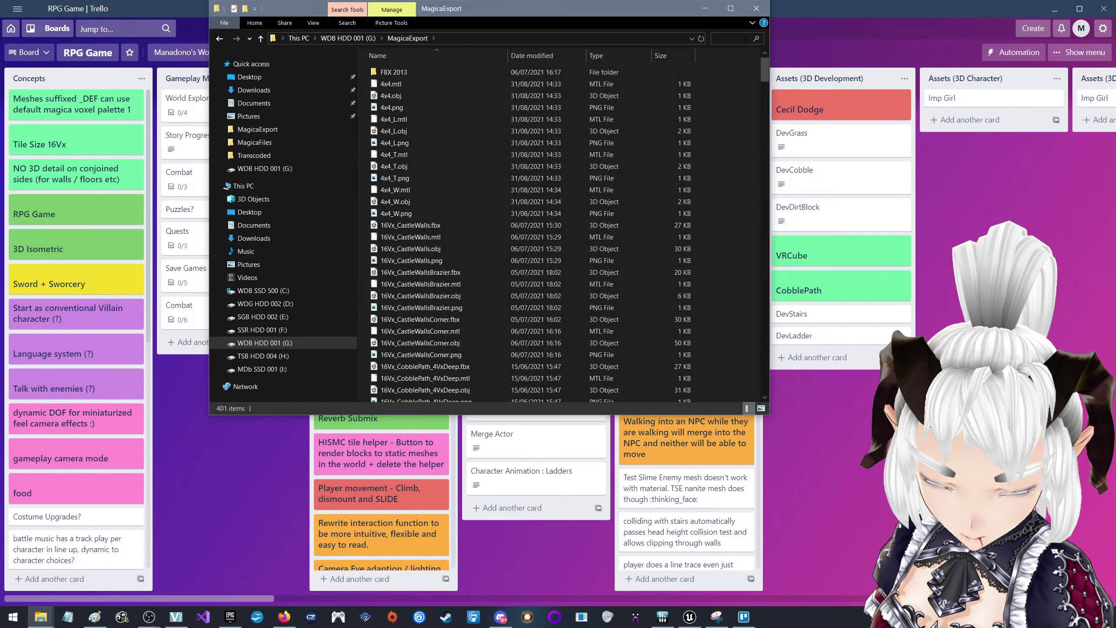
type("*man")
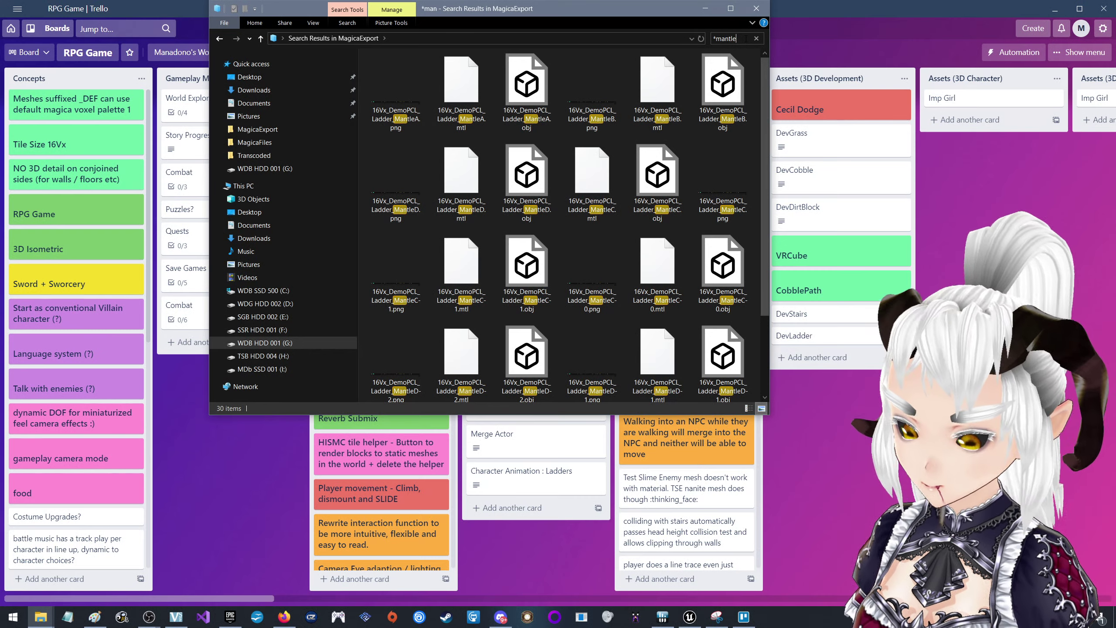
type("tle")
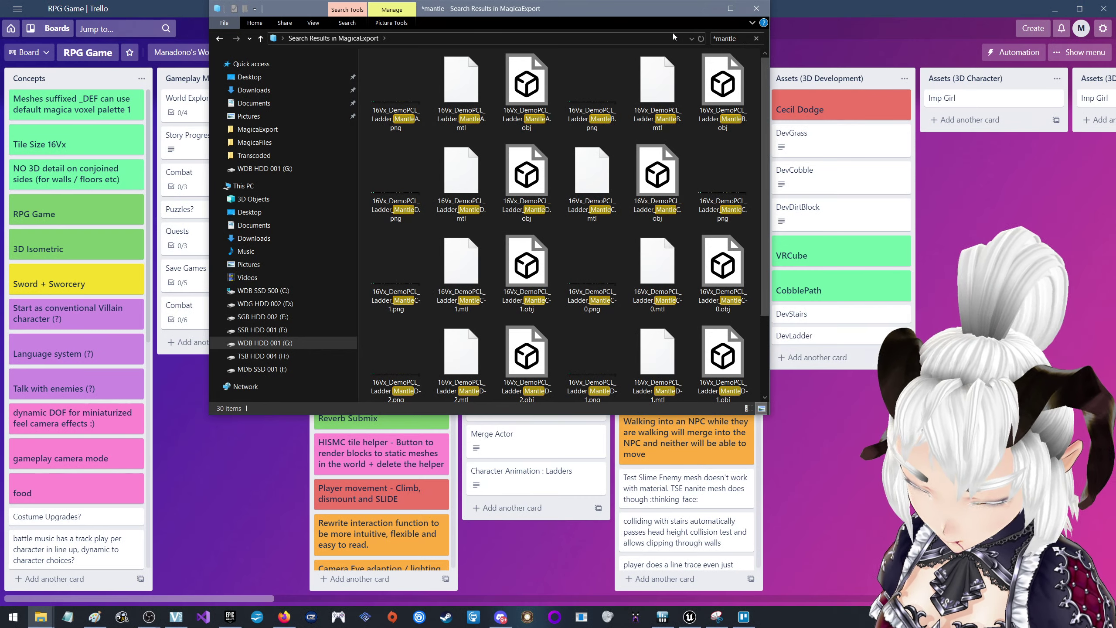
type("*.obj")
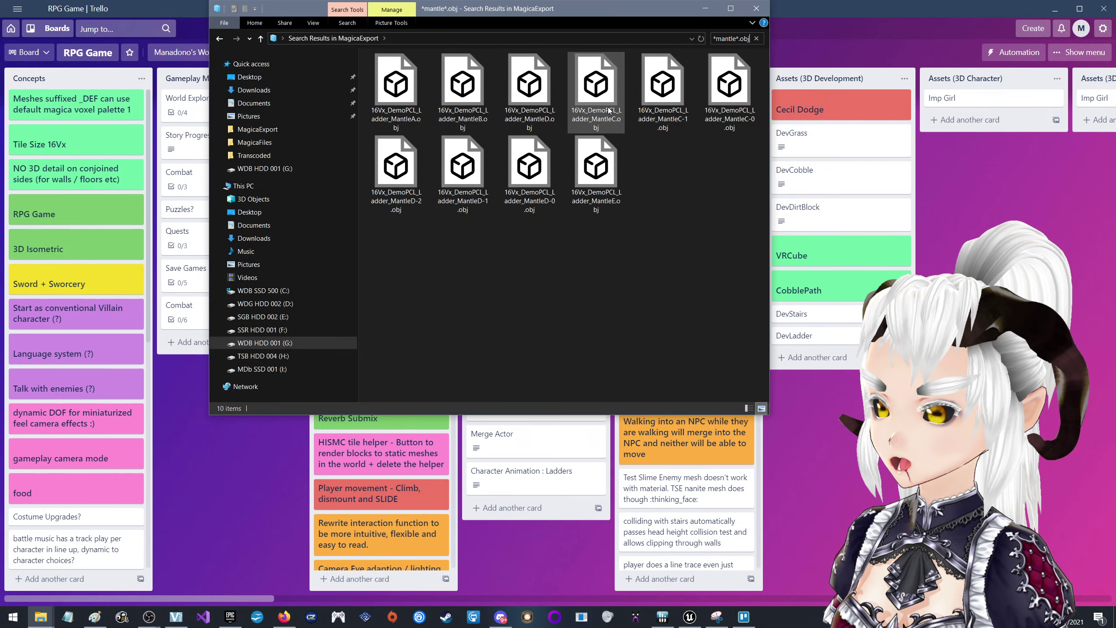
Select the MantleD-0 and numbered mantle variant OBJ files, then clear the selection
mouse_move(608, 111)
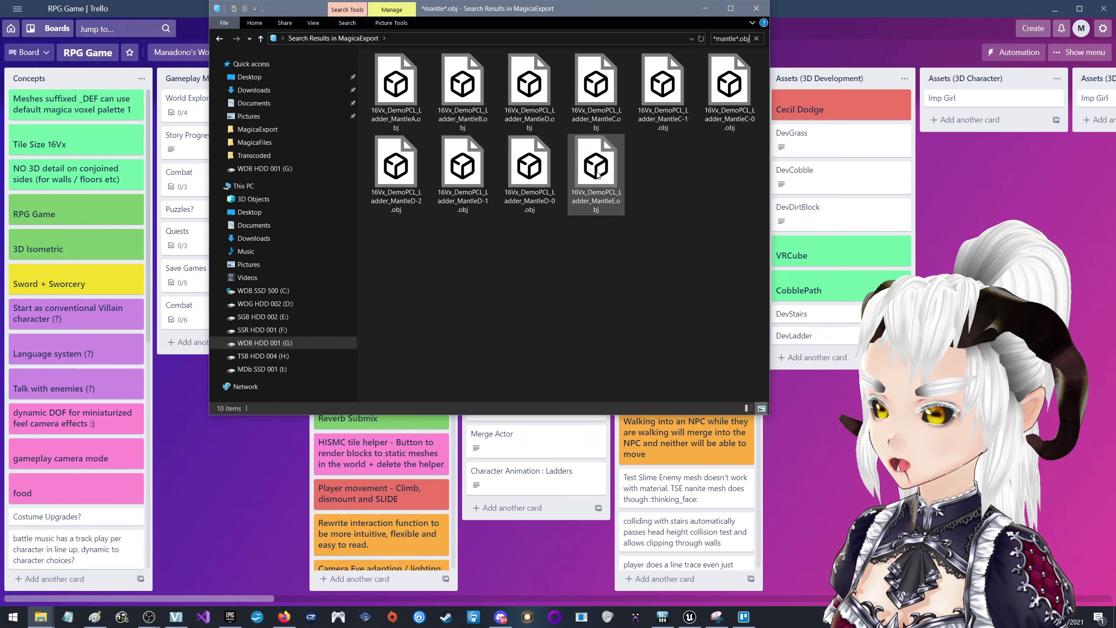
left_click(516, 180)
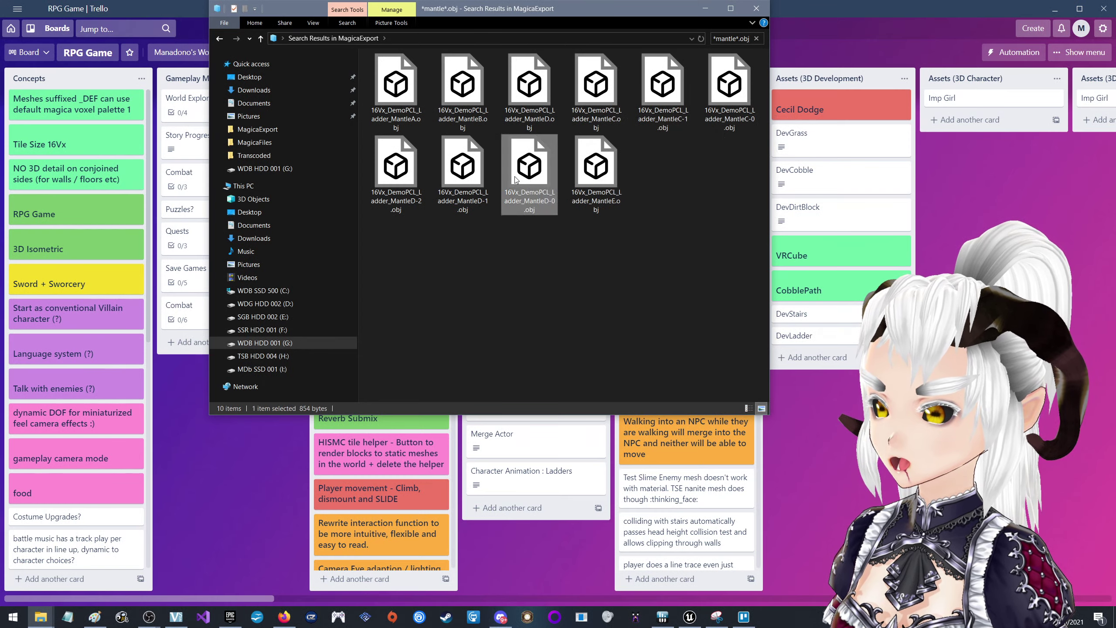
left_click(663, 84, "ctrl")
left_click(730, 84, "ctrl")
left_click(396, 167, "ctrl")
left_click(463, 167, "ctrl")
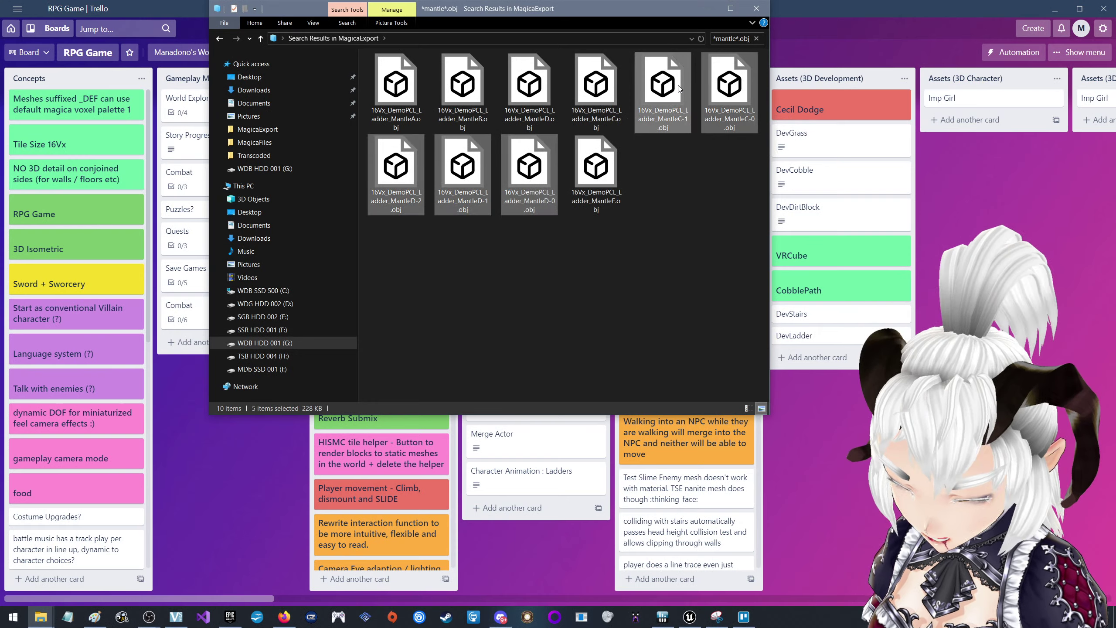
left_click(695, 205)
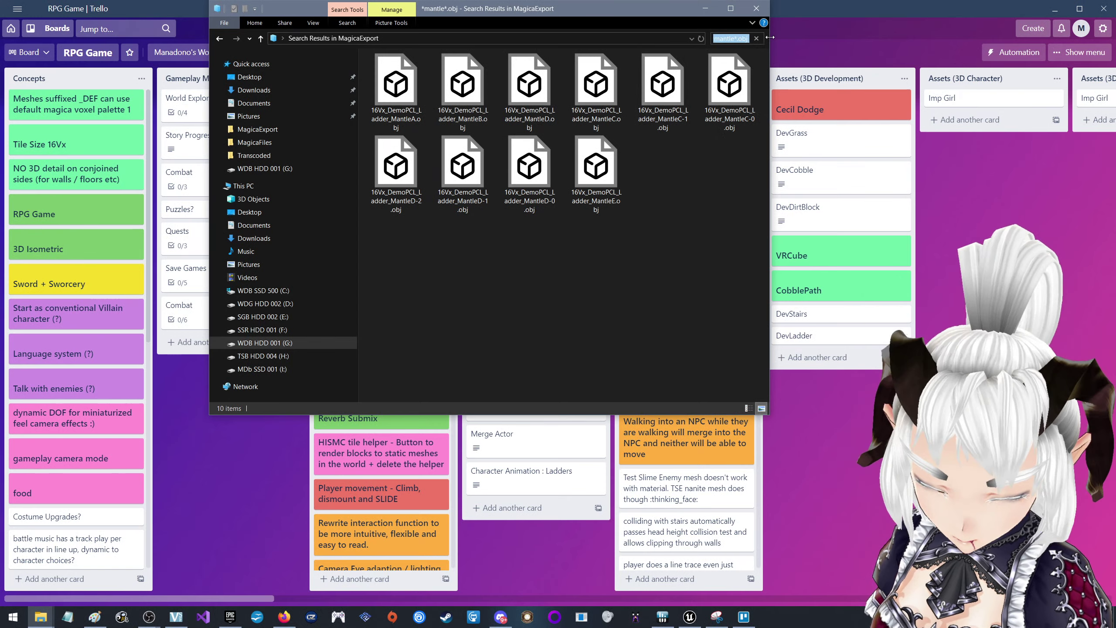
Redo the search as *mantle*.obj so only the mantle OBJ exports are listed
key("Escape")
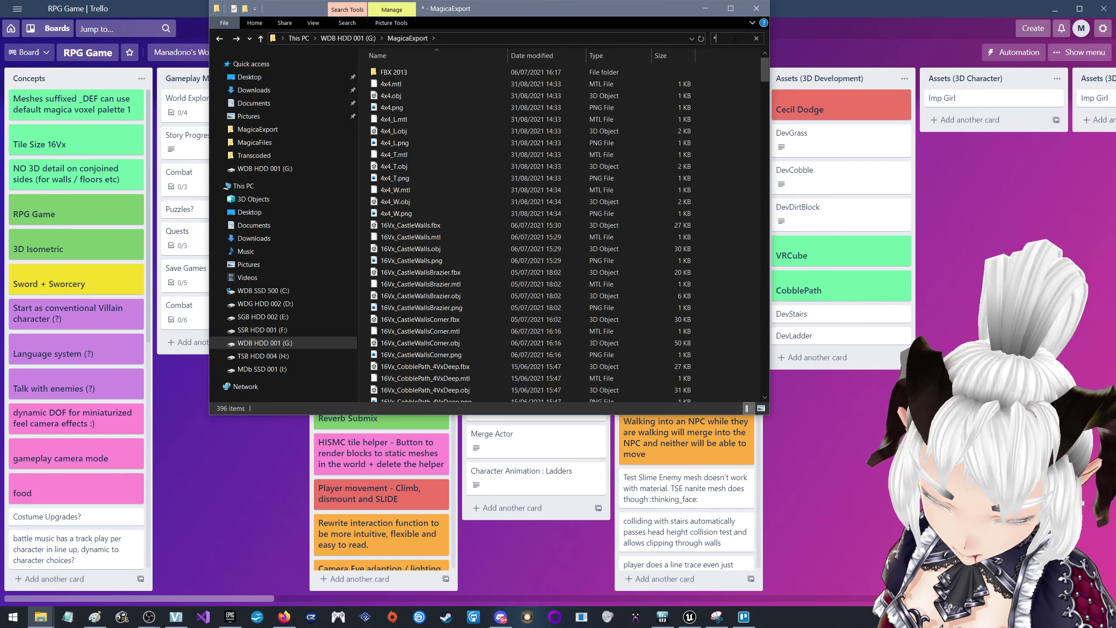
type("mantle*")
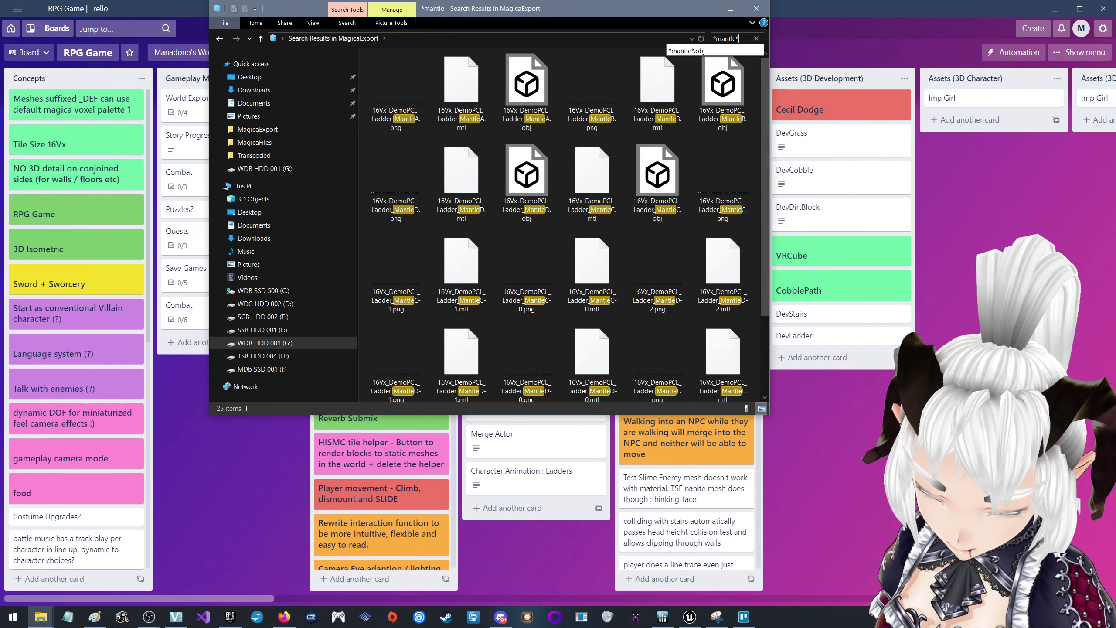
type(".obj")
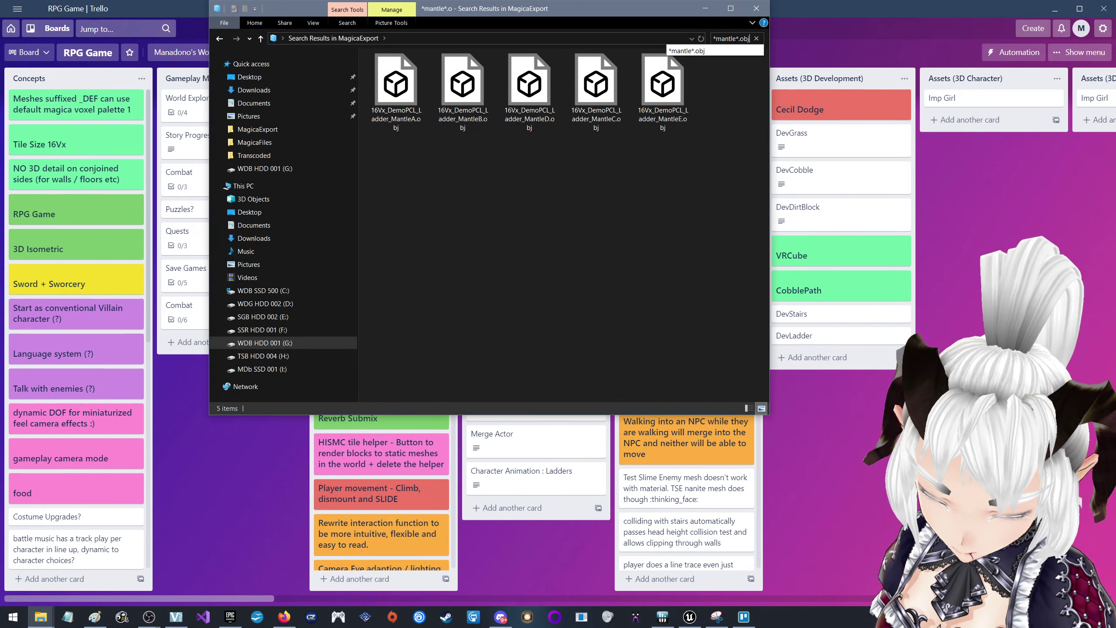
key("Return")
left_click(706, 9)
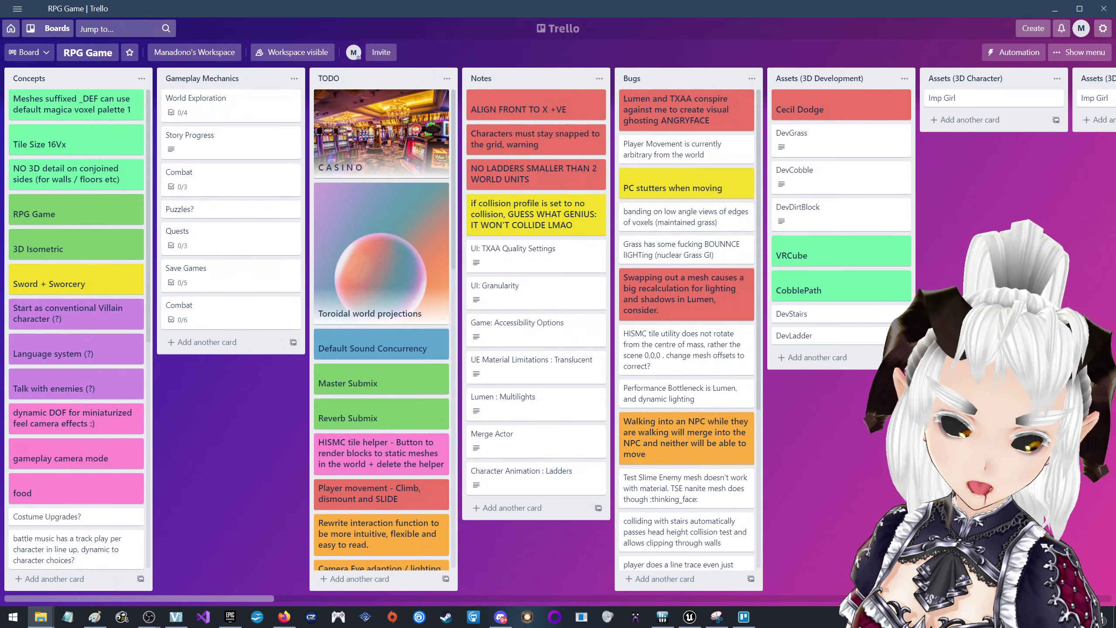
left_click(41, 617)
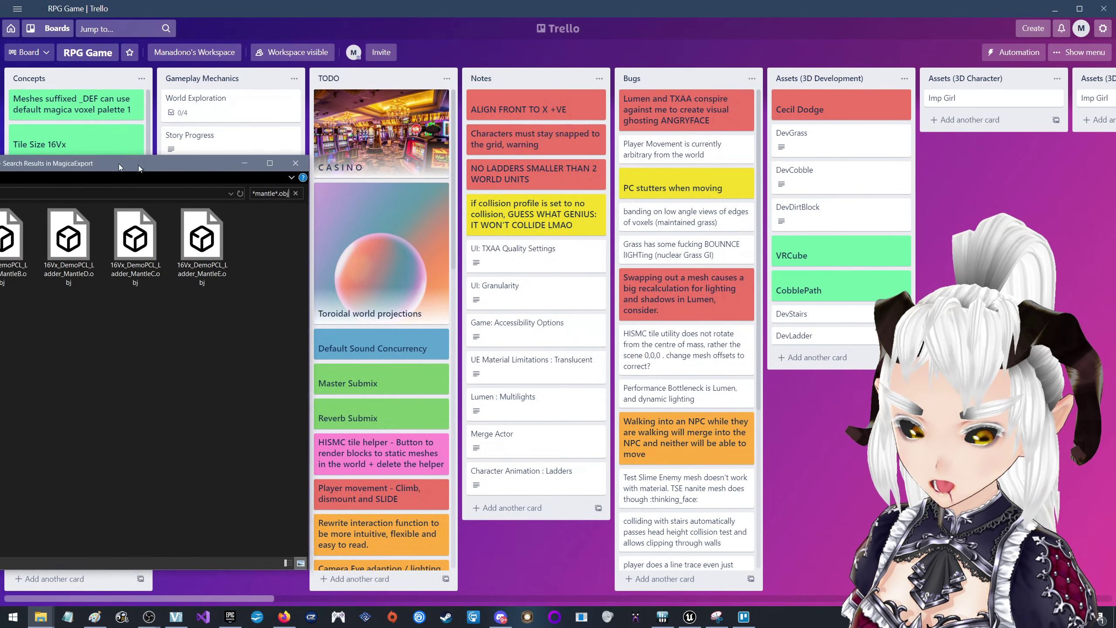
Launch Autodesk FBX Converter and convert the five Mantle OBJ files to FBX
left_click(12, 617)
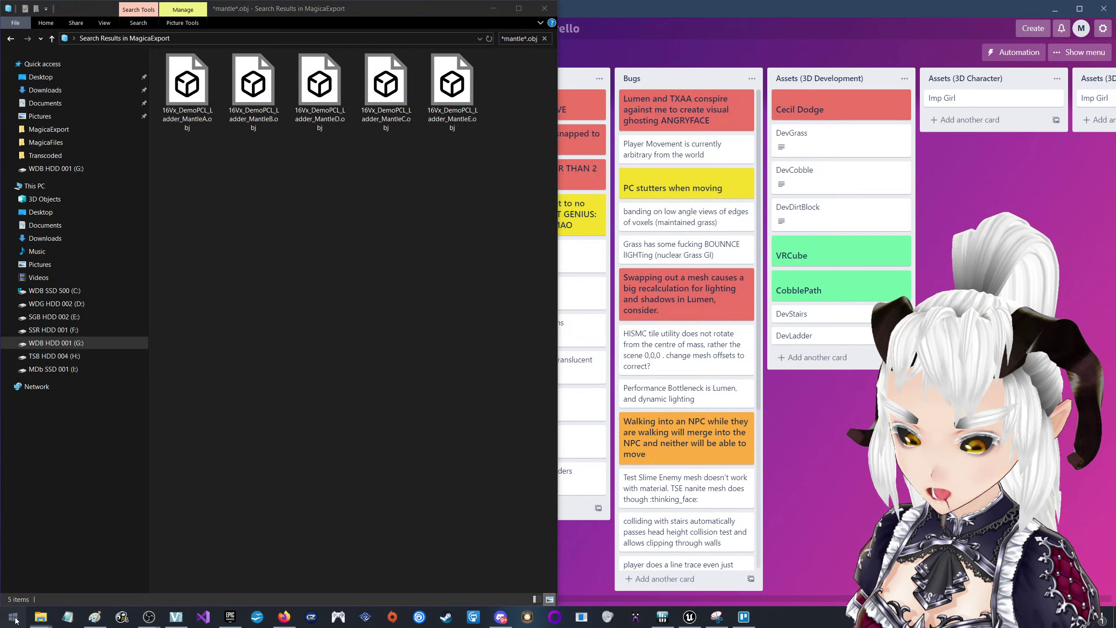
left_click(618, 420)
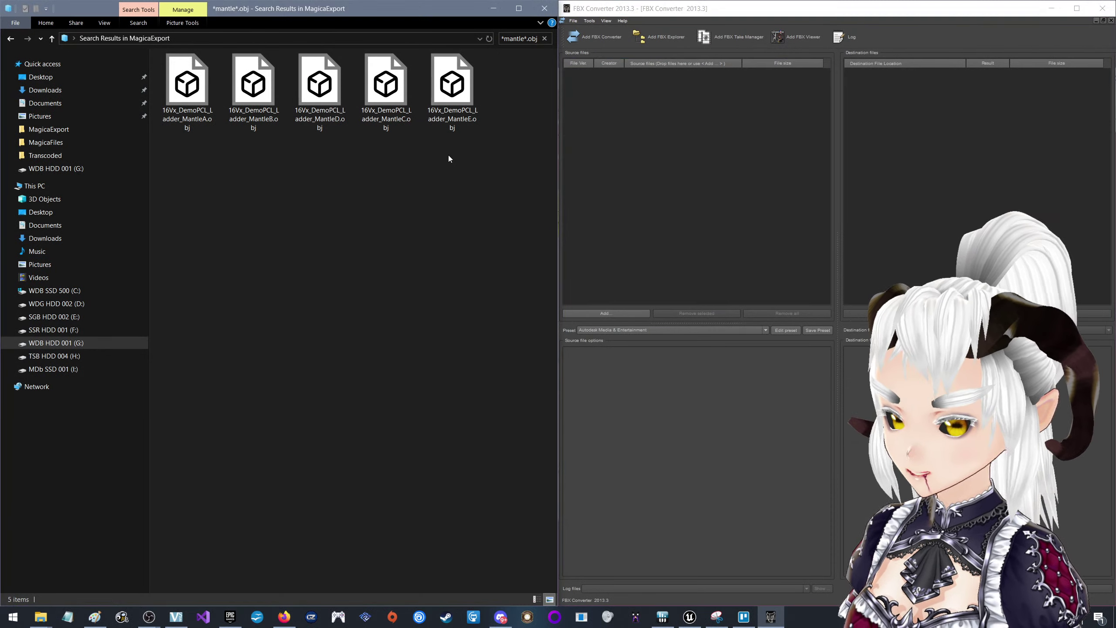
left_click_drag(465, 190, 161, 52)
left_click_drag(452, 83, 695, 125)
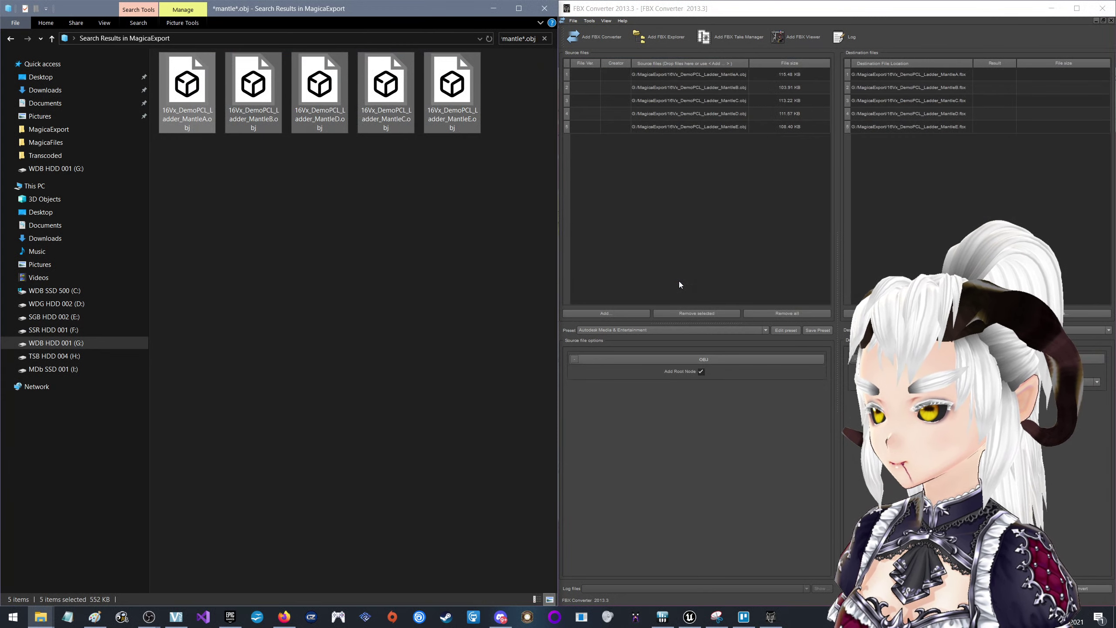
left_click(1082, 589)
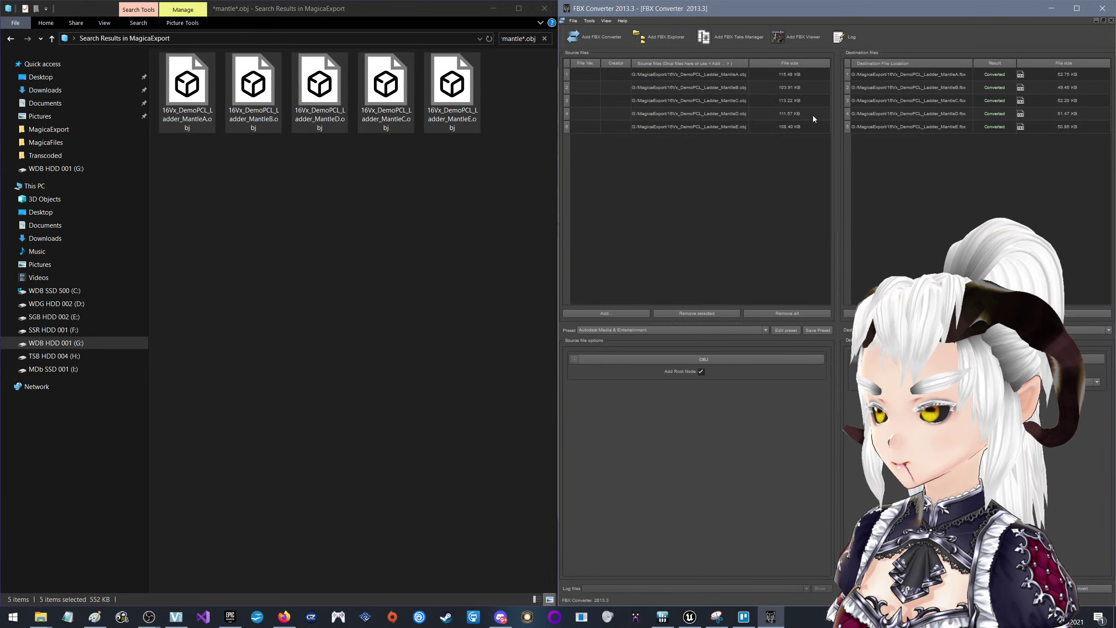
Change the Explorer search to *mantle*.fbx and close the FBX Converter
left_click(537, 39)
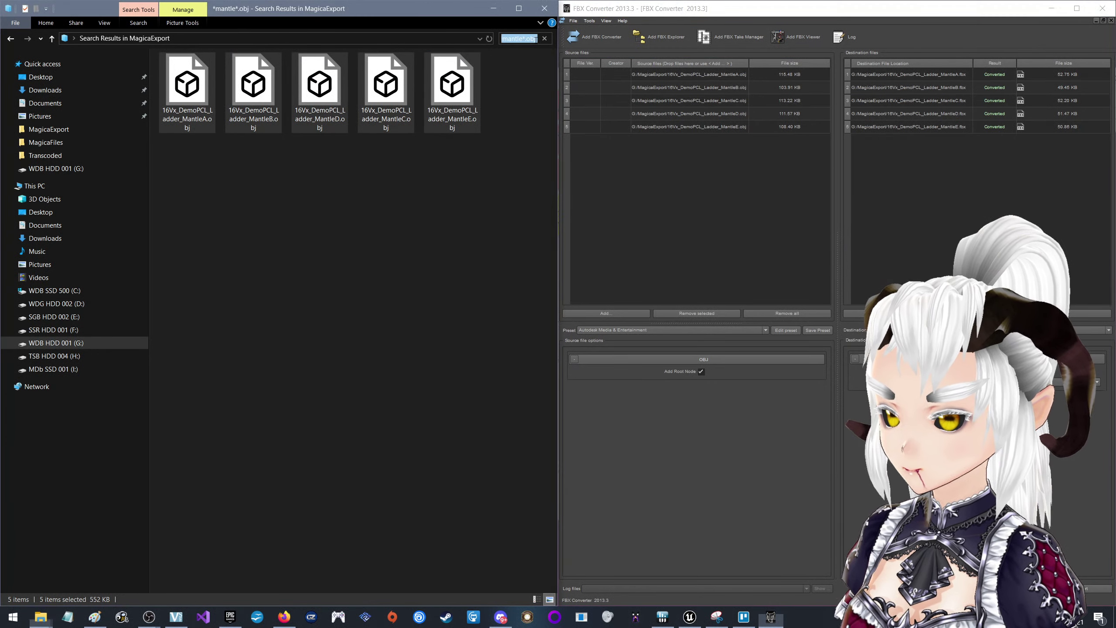
type("fbx")
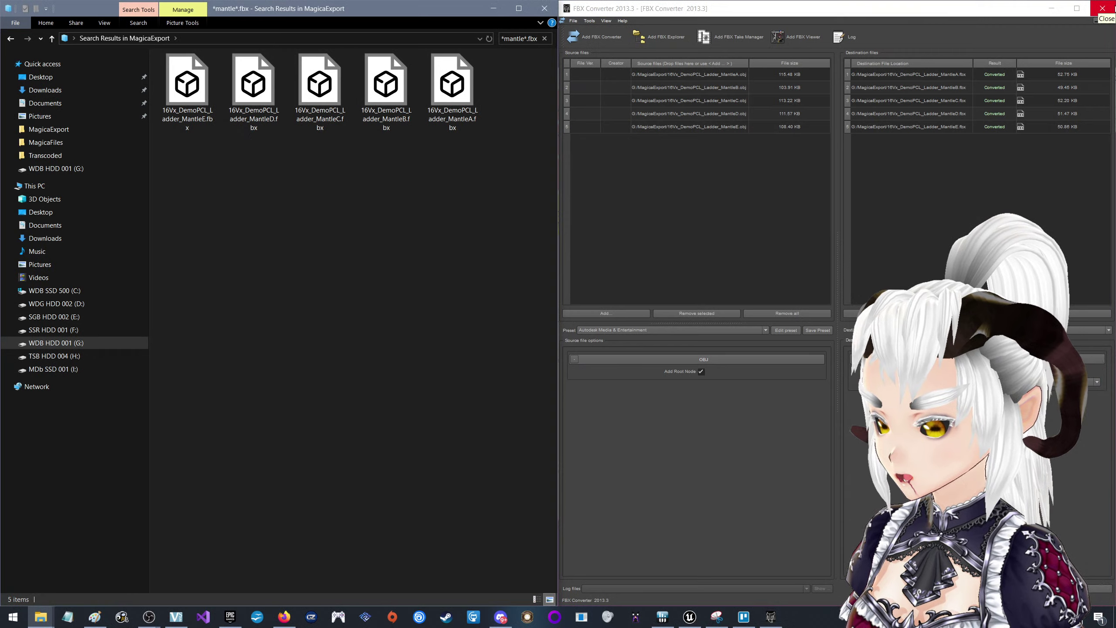
left_click(1102, 8)
Enlarge Unreal's asset browser and drag the five mantle .fbx files into TestCharacterAnimMesh
left_click(689, 617)
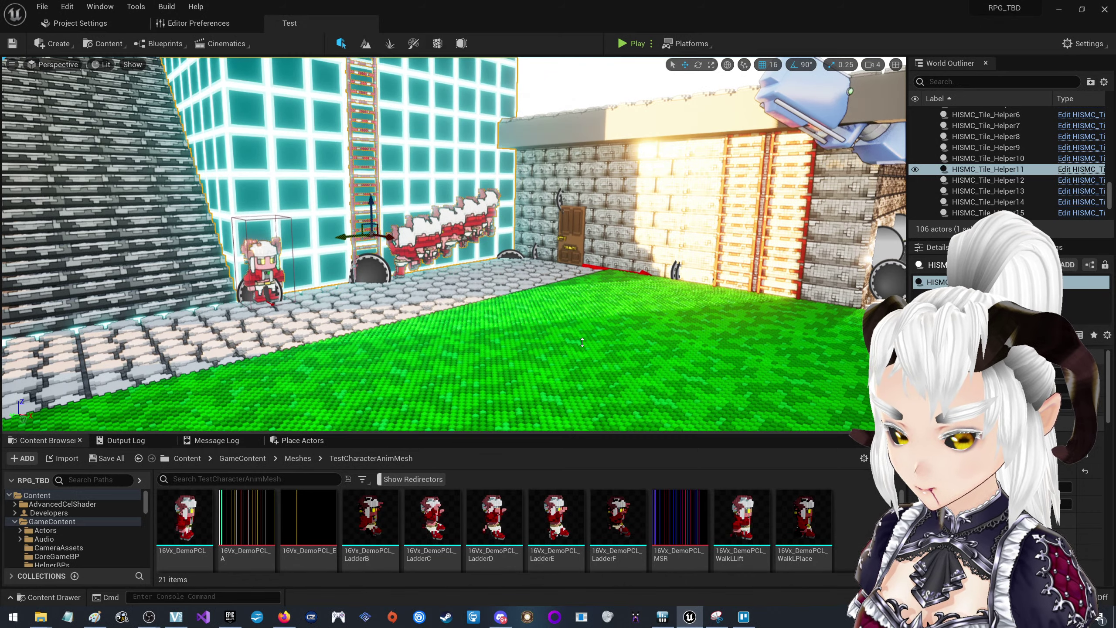
mouse_move(573, 410)
left_mouse_down()
mouse_move(579, 351)
mouse_move(572, 379)
left_mouse_up()
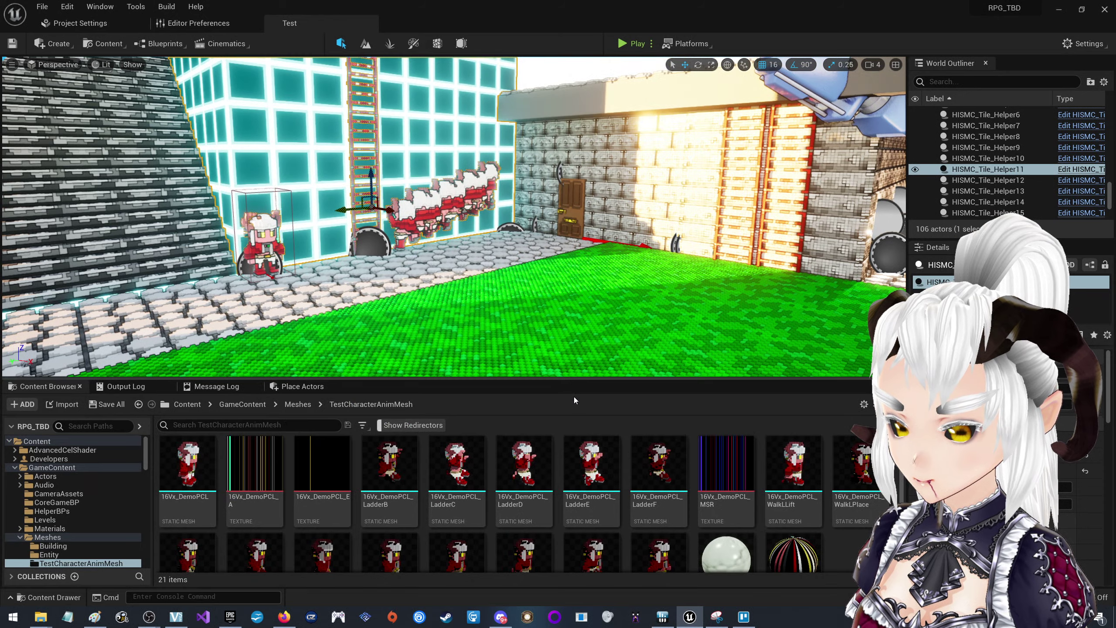
mouse_move(41, 617)
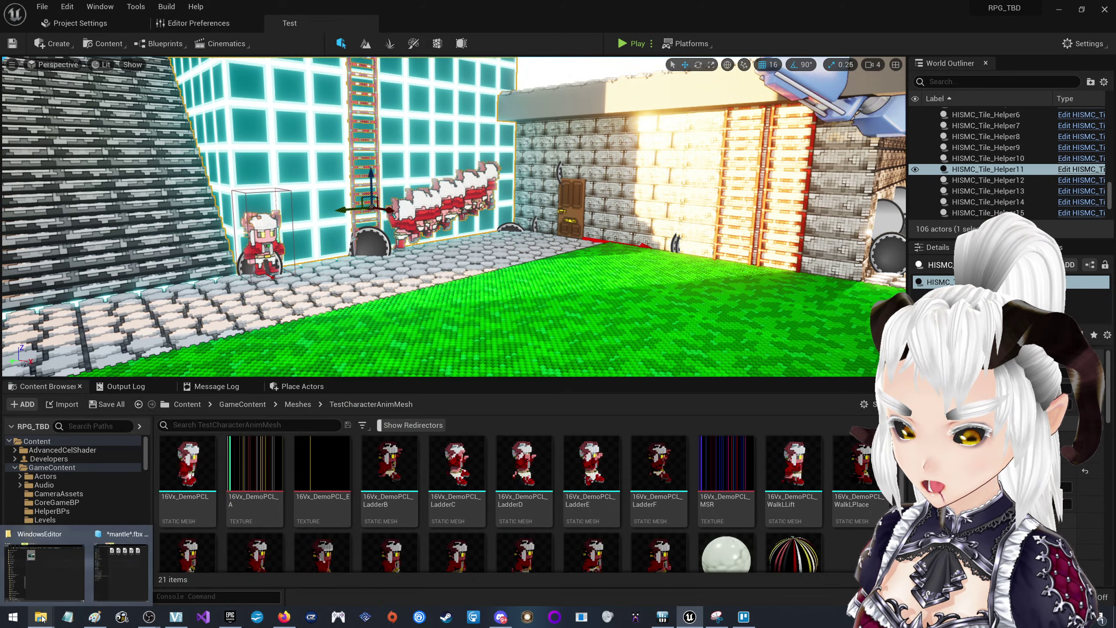
left_click(113, 573)
left_click_drag(475, 174, 201, 50)
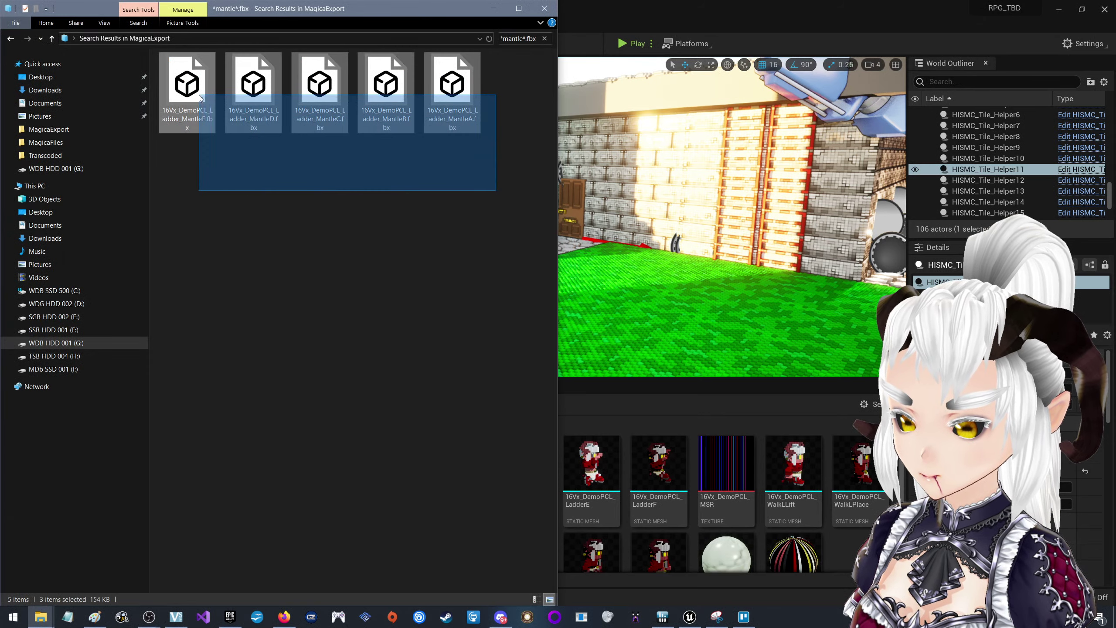
left_click_drag(386, 88, 725, 418)
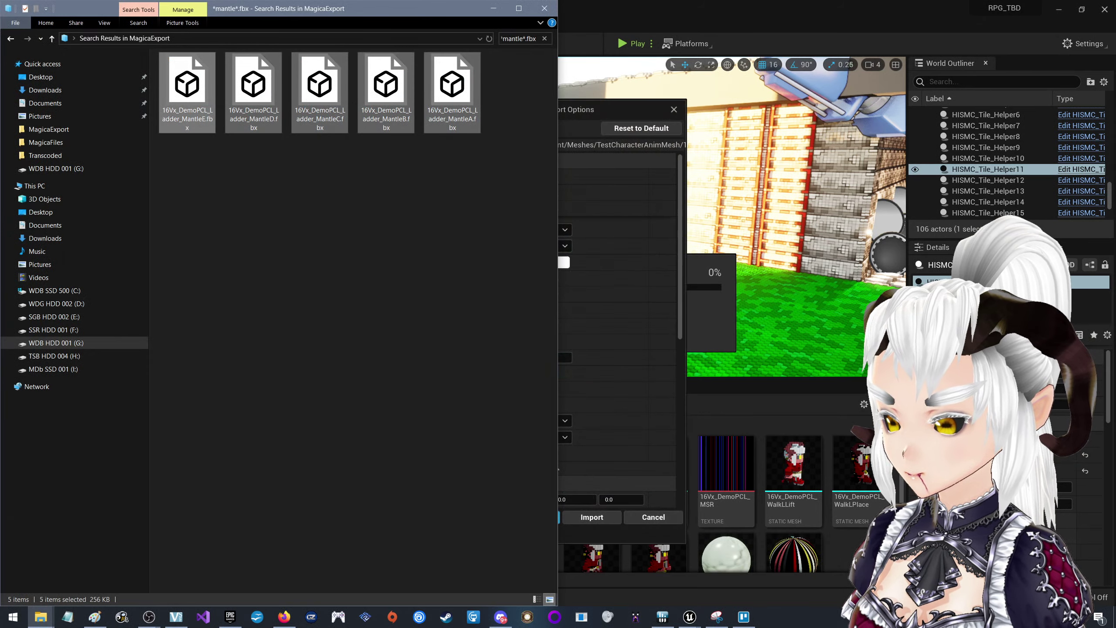
Set Search Location to Do Not Search, Material Import Method to Do Not Create Material, and Import All
left_click(622, 113)
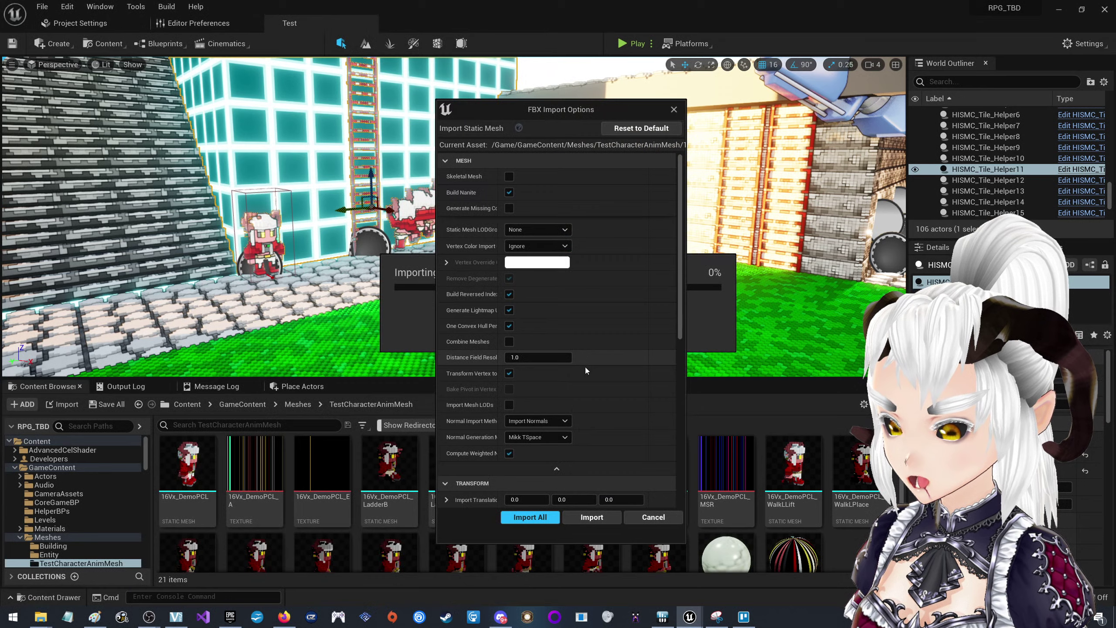
scroll(580, 387, "down", 2)
scroll(578, 395, "down", 1)
scroll(575, 398, "down", 1)
scroll(575, 398, "down", 2)
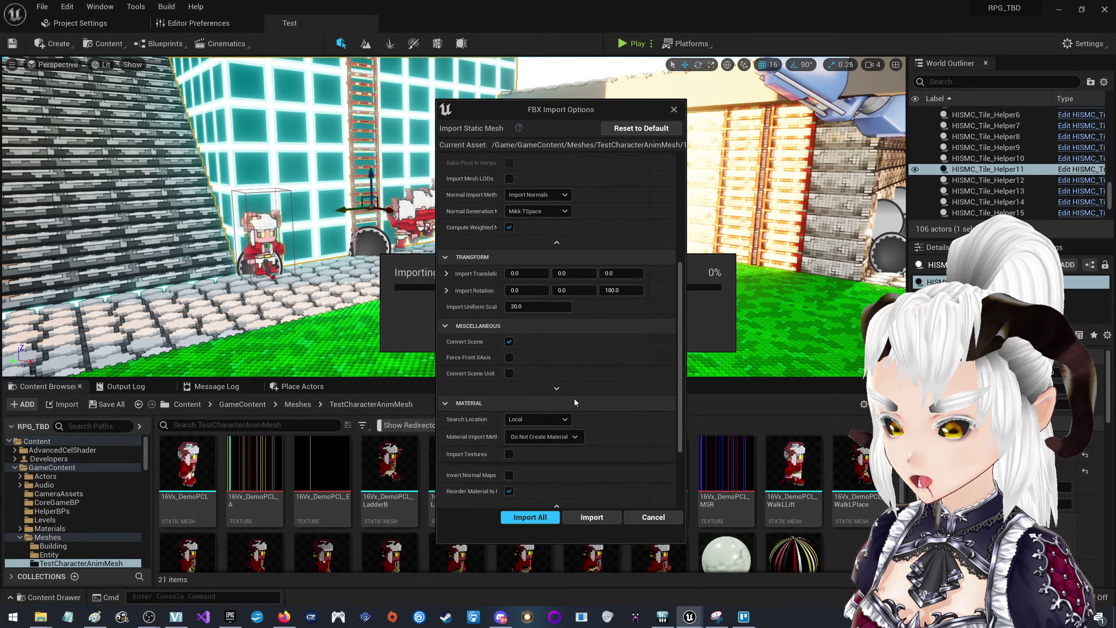
scroll(573, 400, "down", 2)
left_click(557, 367)
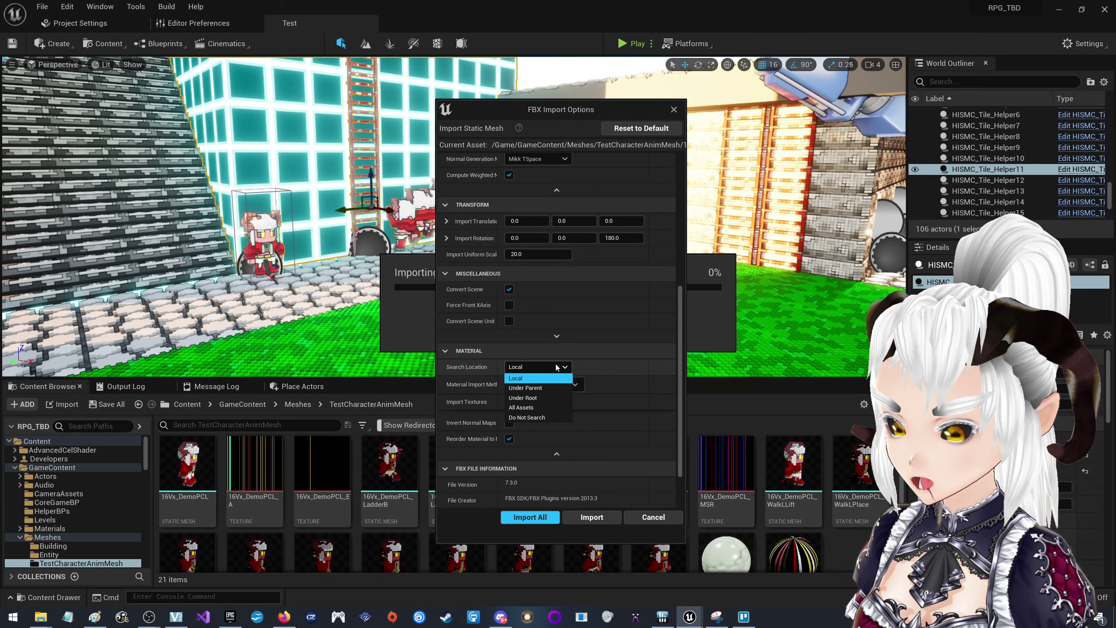
left_click(526, 418)
left_click(561, 383)
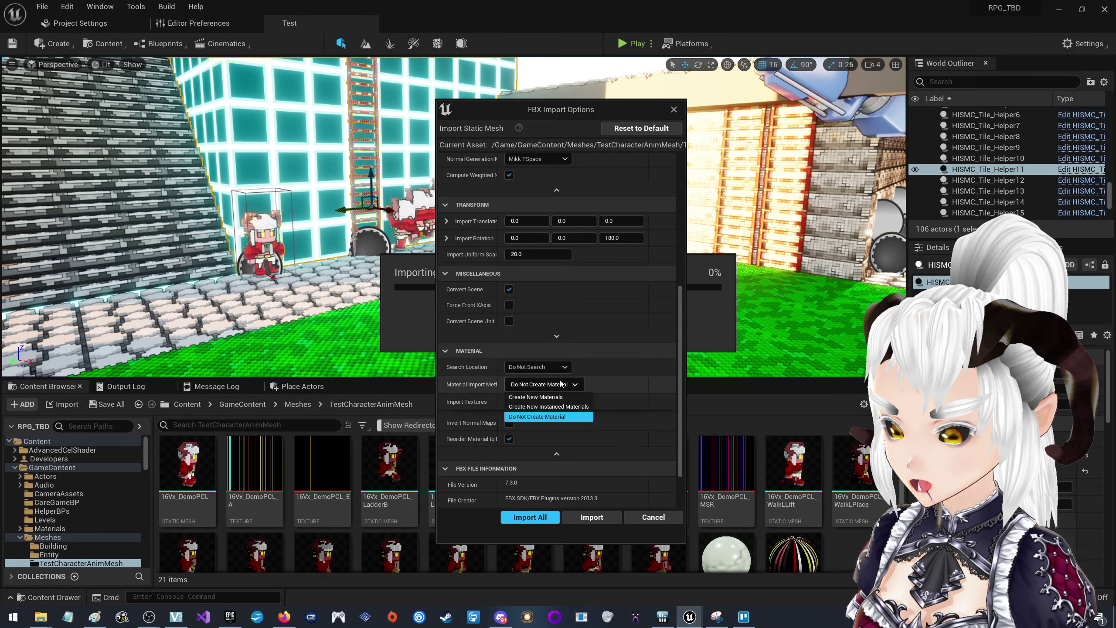
left_click(541, 416)
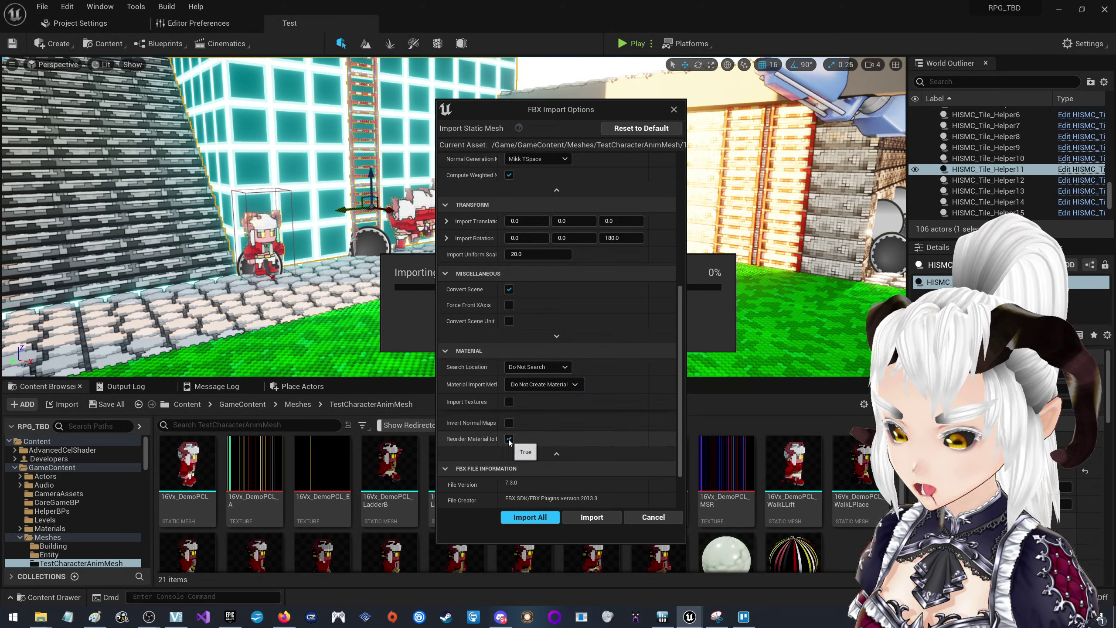
scroll(571, 436, "up", 1)
scroll(570, 435, "up", 2)
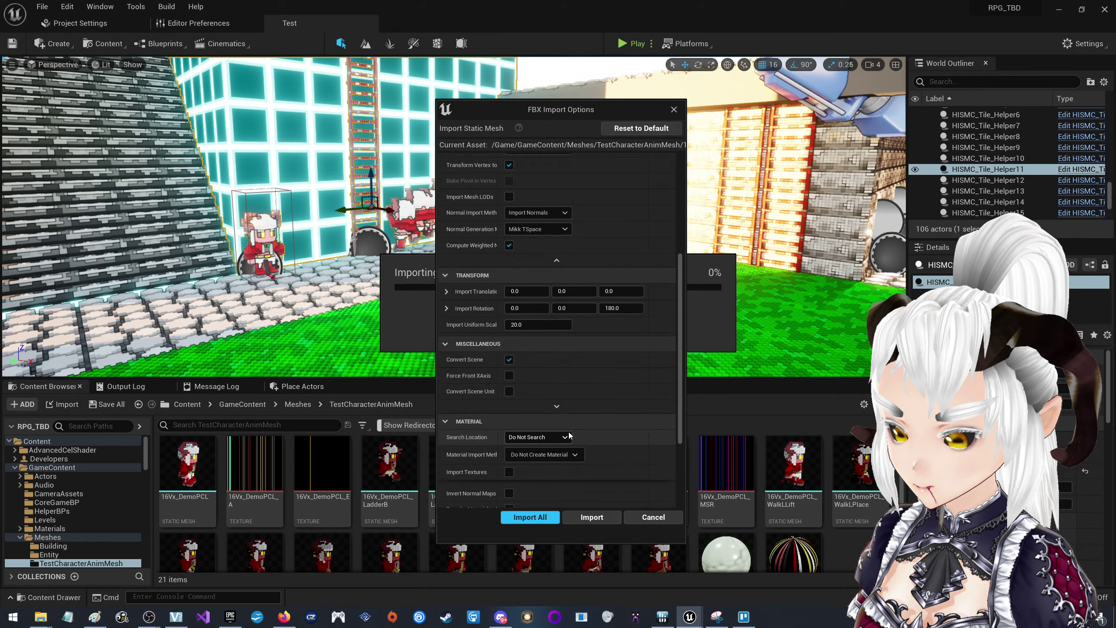
scroll(569, 435, "up", 2)
scroll(569, 436, "up", 1)
scroll(570, 435, "up", 2)
scroll(570, 436, "up", 1)
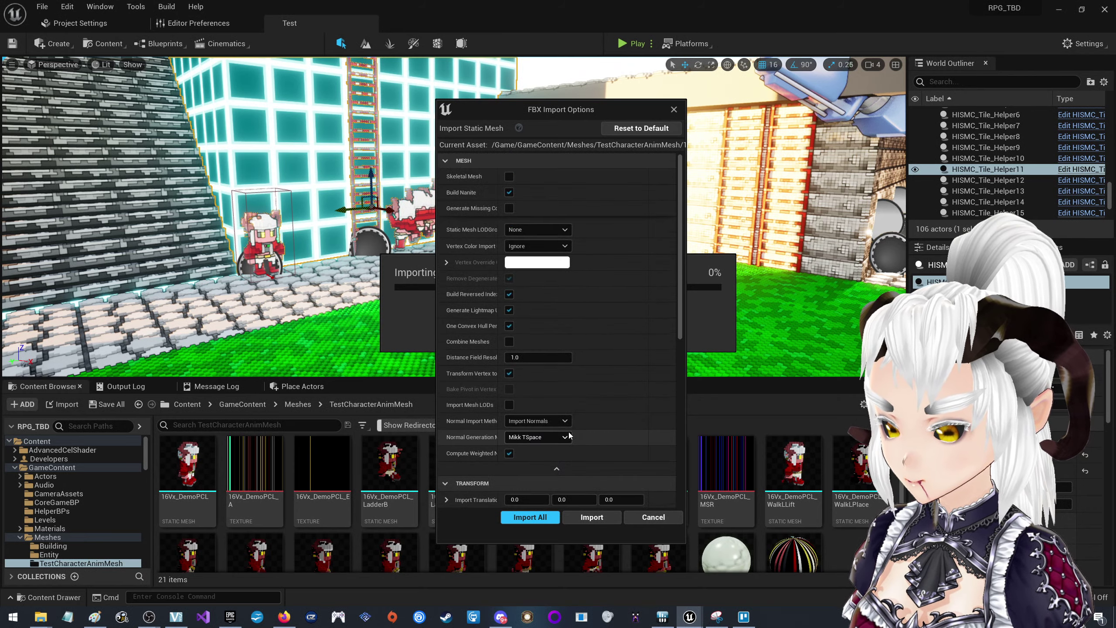
left_click(539, 519)
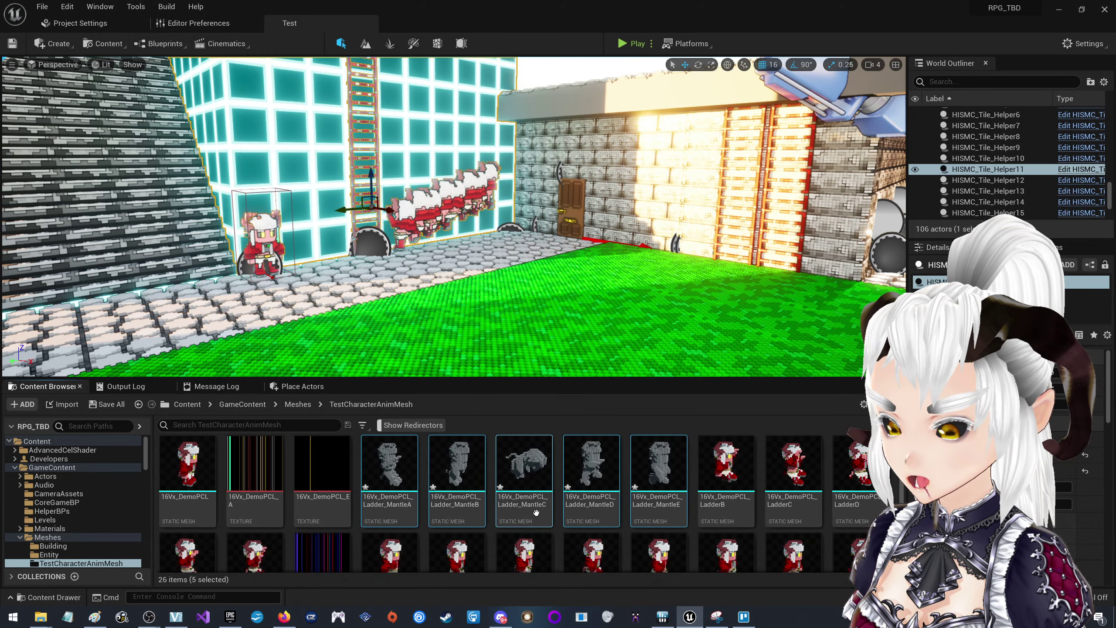
Assign Mi_PCLDefault to the Ladder_MantleE mesh's material slot and close its editor
left_click(664, 473)
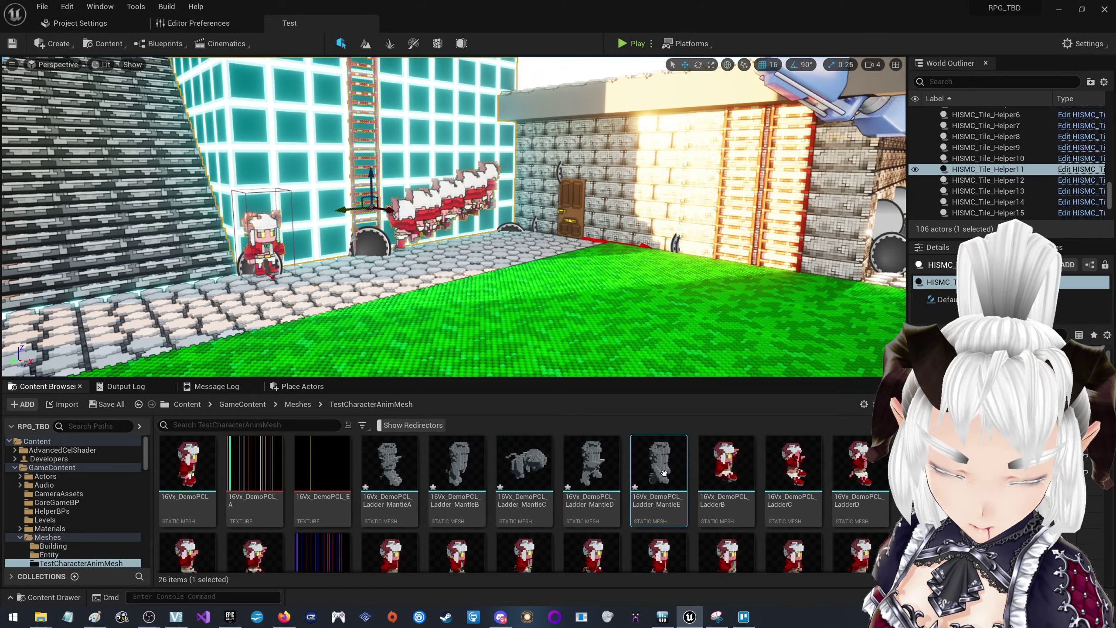
mouse_move(592, 465)
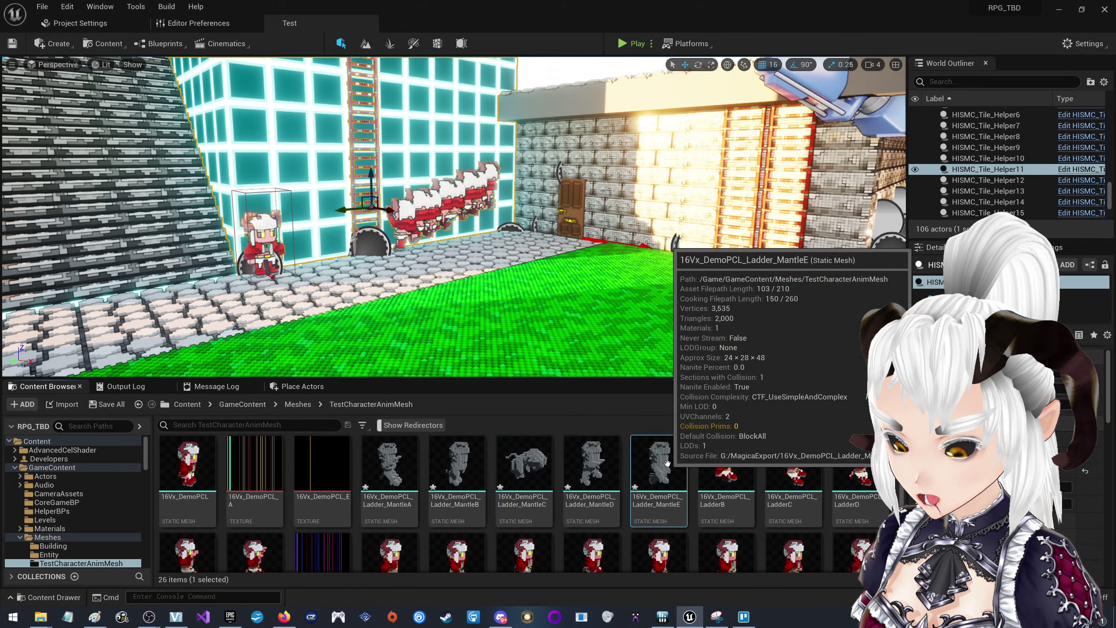
double_click(667, 464)
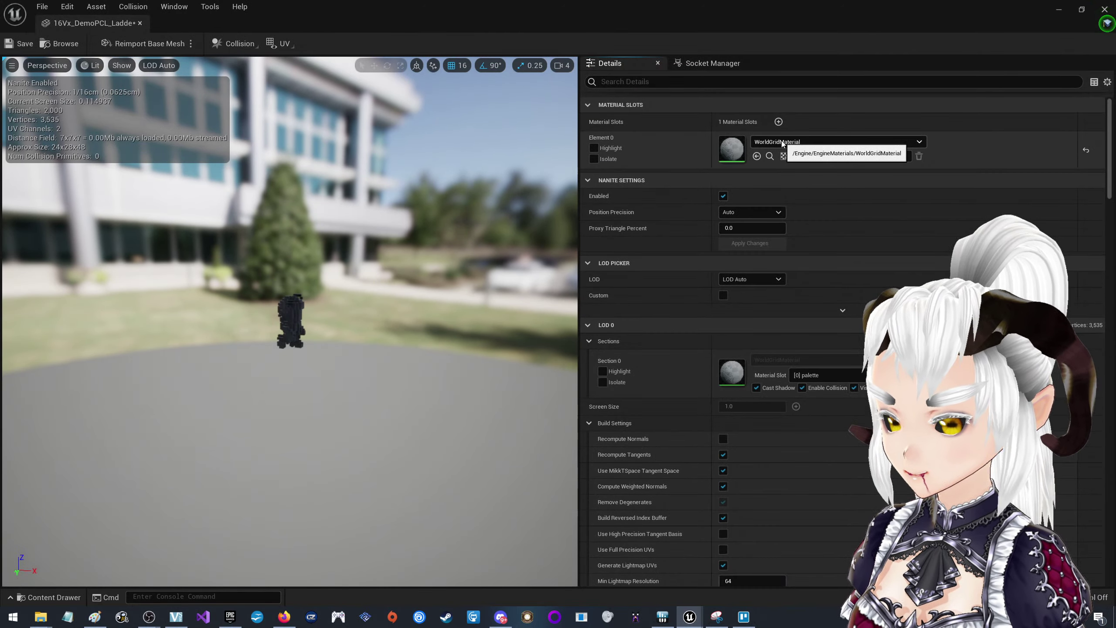
left_click(783, 142)
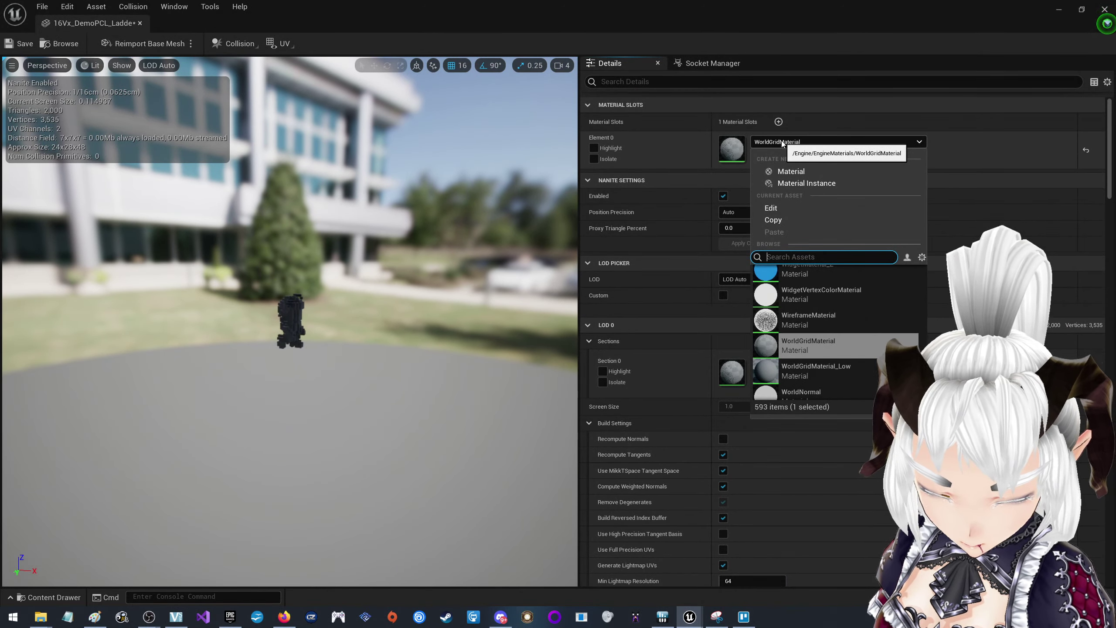
type("pc")
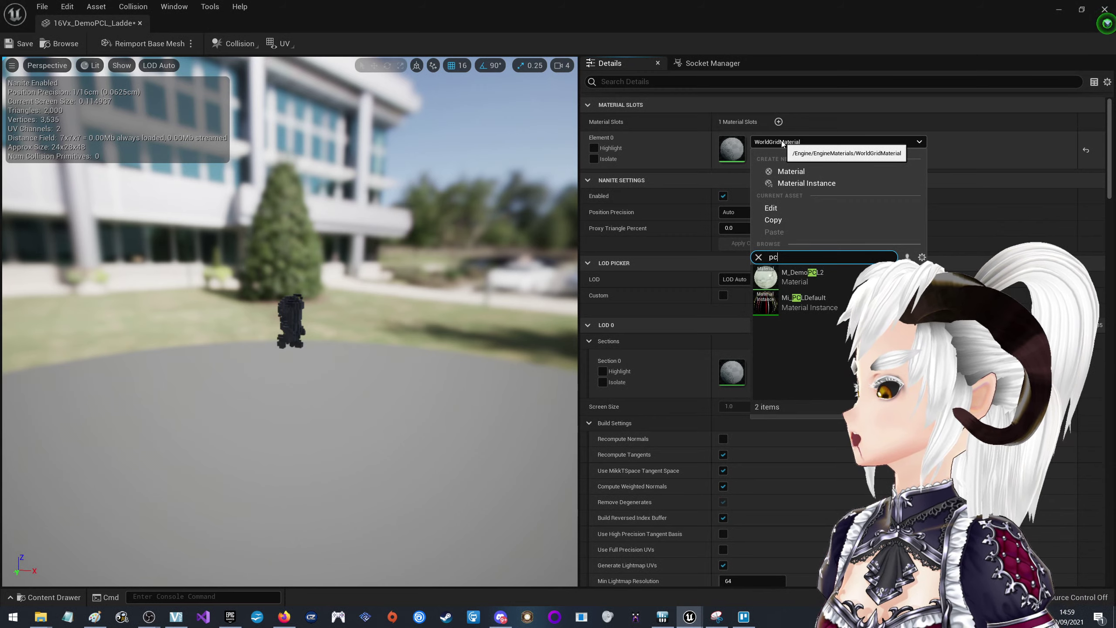
left_click(804, 302)
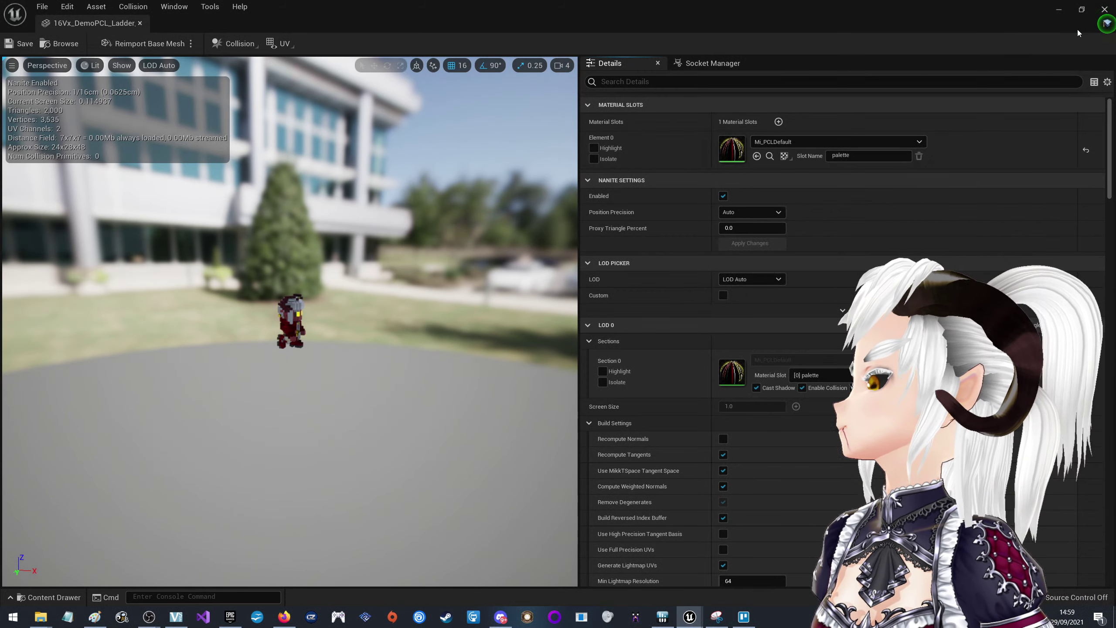
left_click(1105, 9)
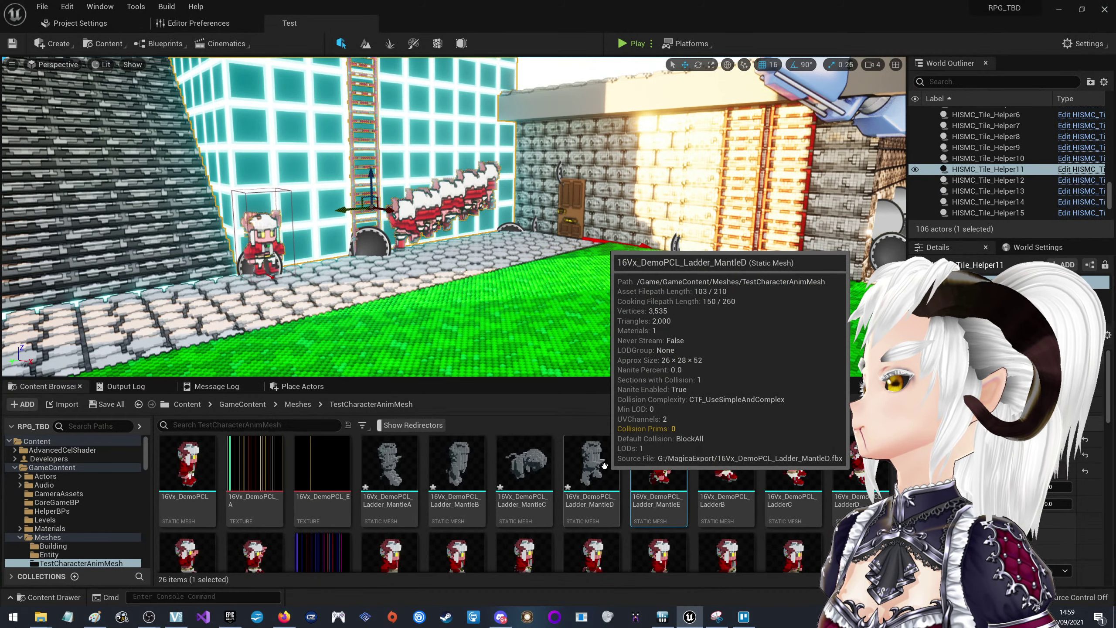
Assign Mi_PCLDefault to the Ladder_MantleD mesh's material slot and close its editor
double_click(605, 465)
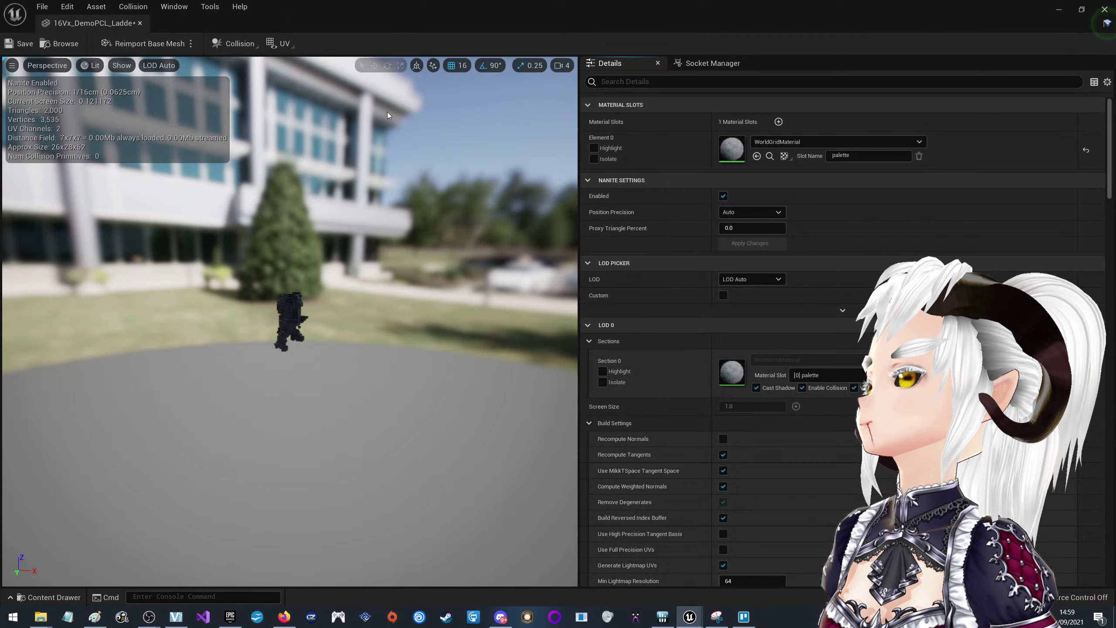
left_click(827, 144)
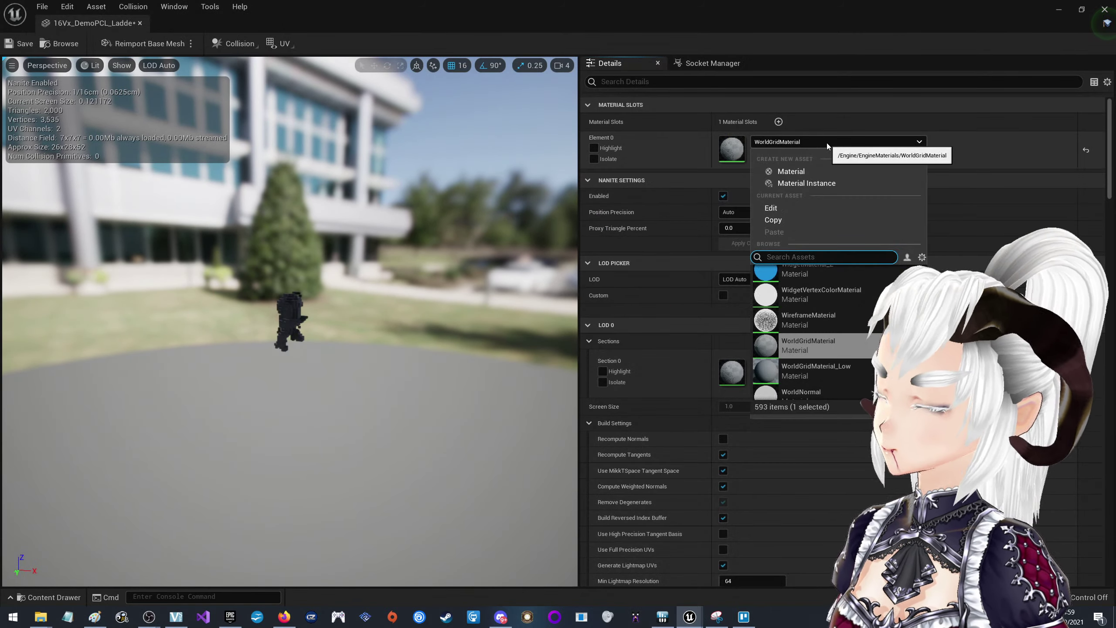
type("pcl")
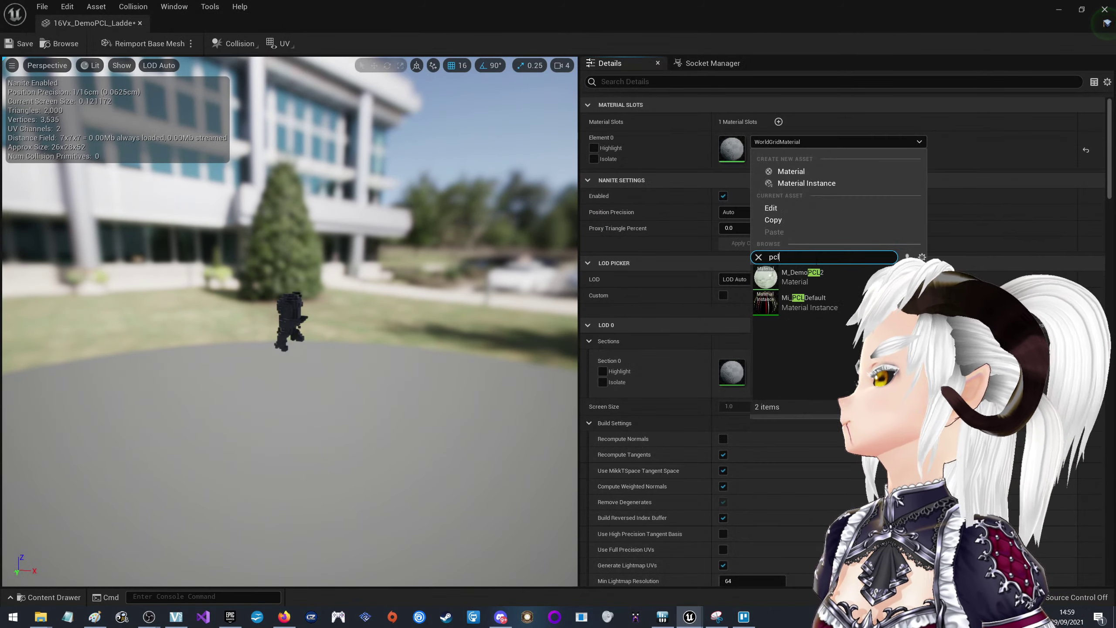
left_click(824, 303)
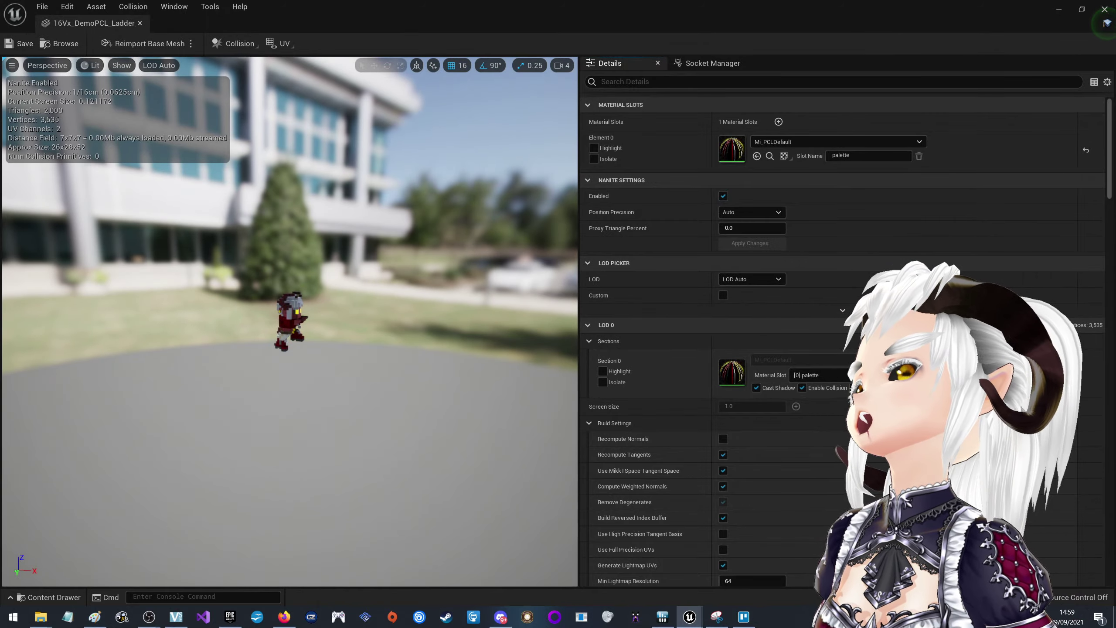
left_click(1105, 9)
Assign Mi_PCLDefault to Ladder_MantleC, save the mesh and close its editor
double_click(510, 466)
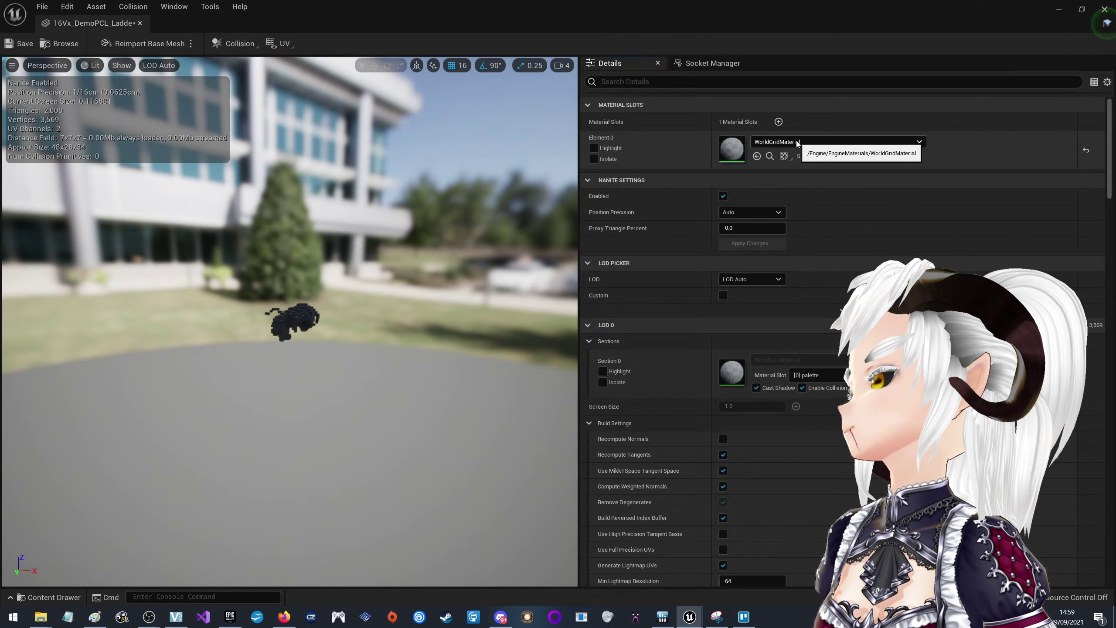
left_click(797, 142)
type("pcl")
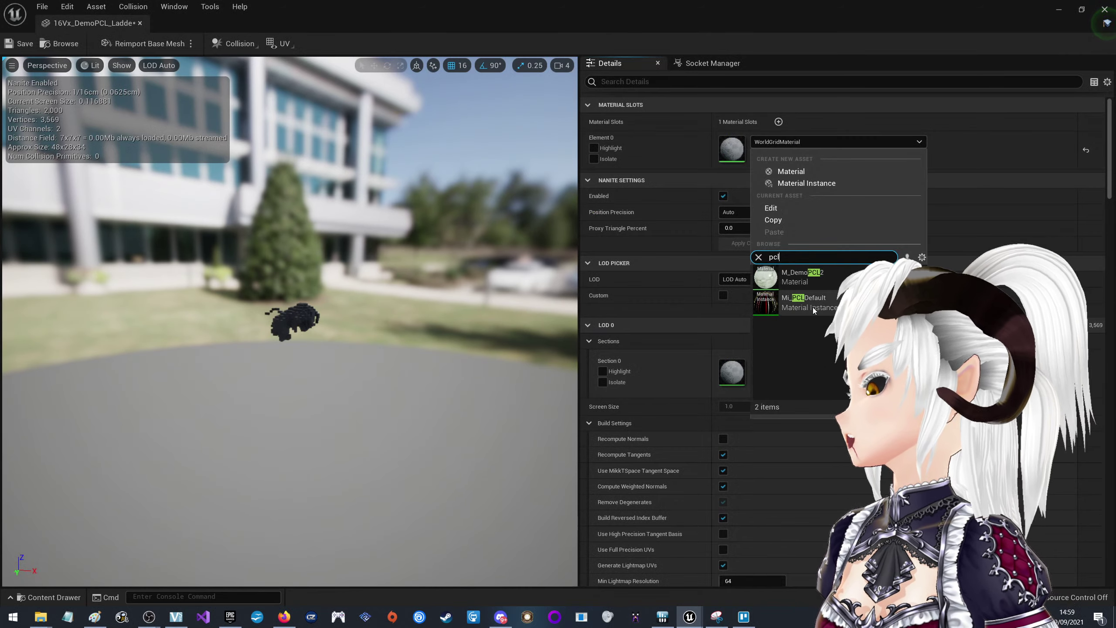
left_click(804, 302)
left_click(27, 43)
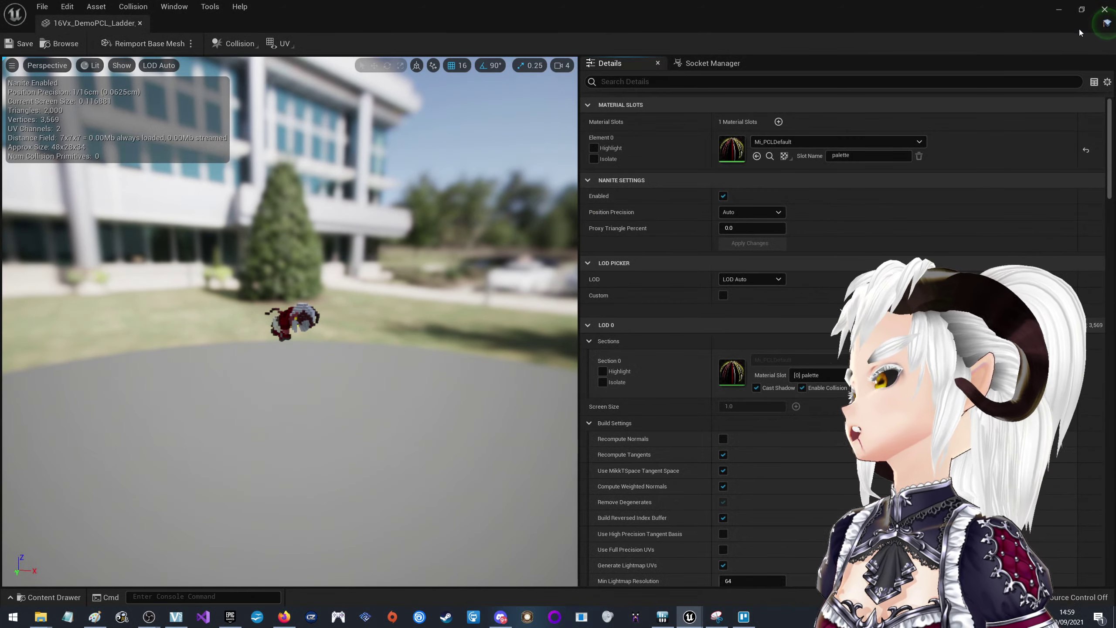
left_click(1105, 9)
Assign Mi_PCLDefault to the Ladder_MantleB mesh's material slot
double_click(510, 457)
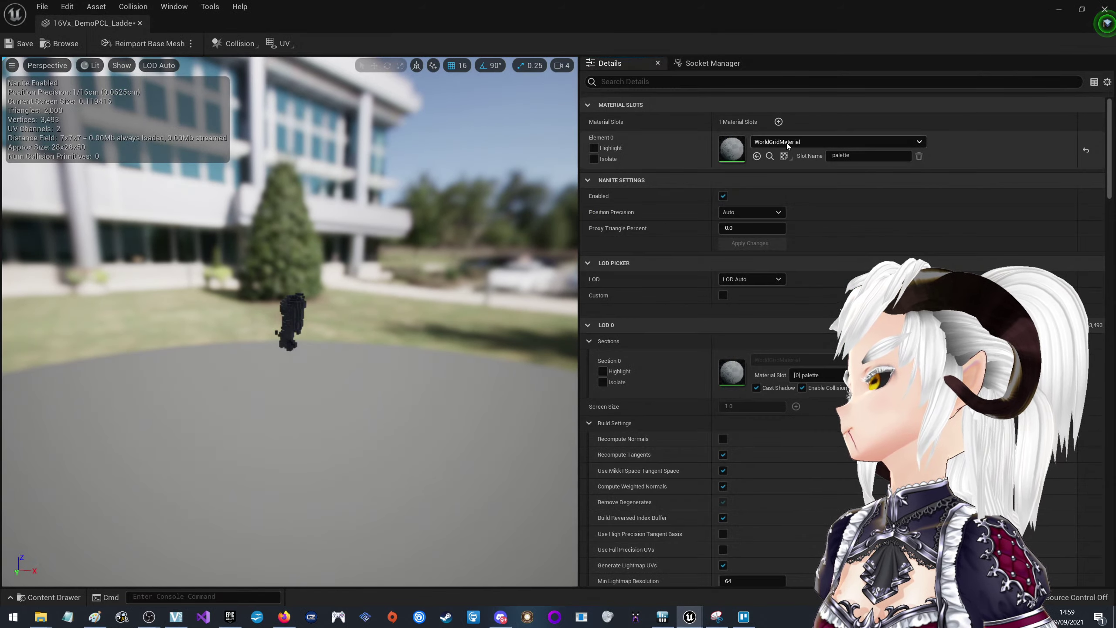
left_click(785, 144)
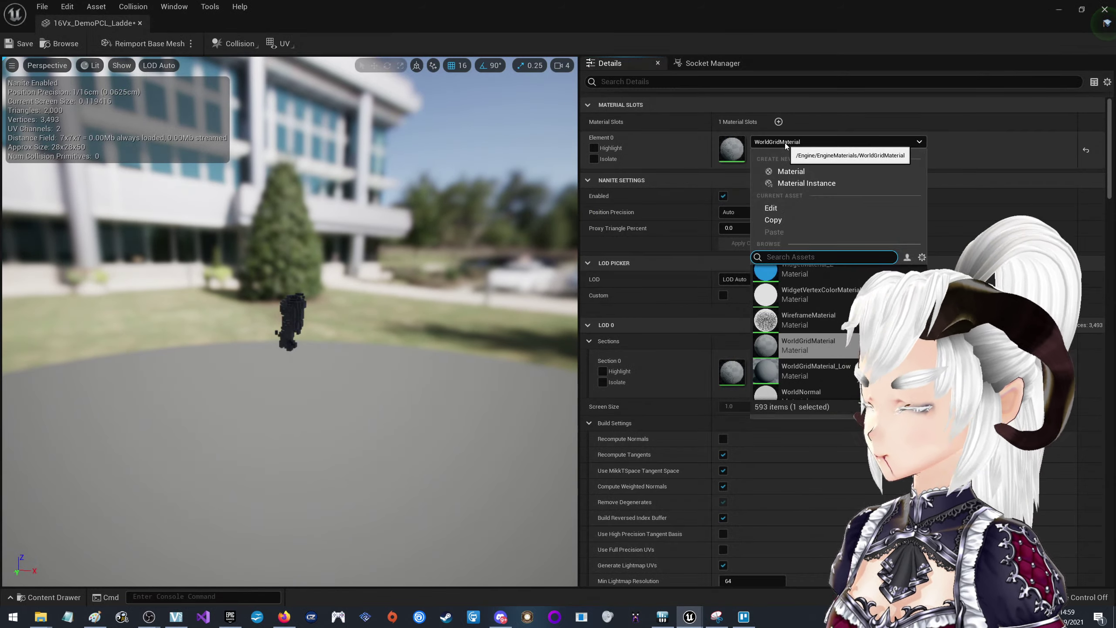
type("pcl")
left_click(809, 303)
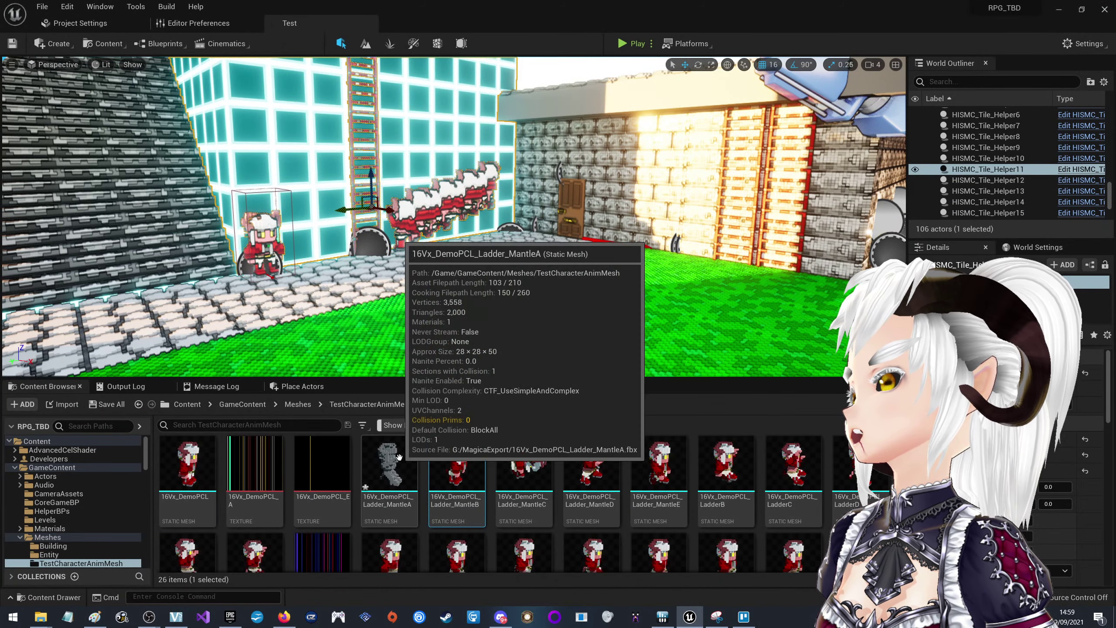
Assign Mi_PCLDefault to Ladder_MantleA, then return to the level editor and tilt the view up
double_click(390, 466)
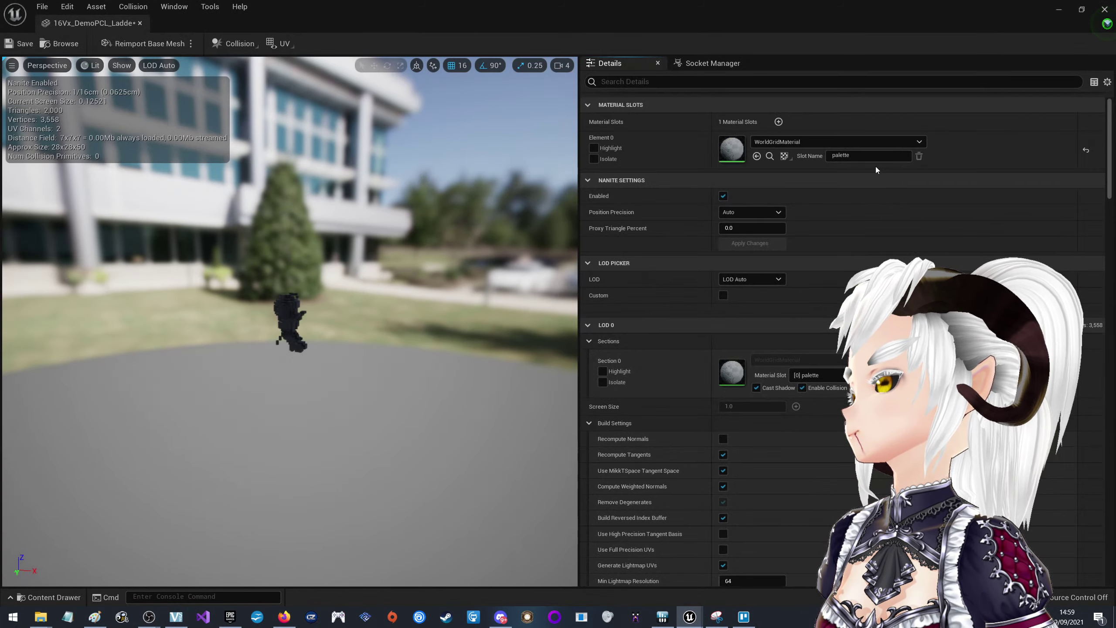
left_click(836, 144)
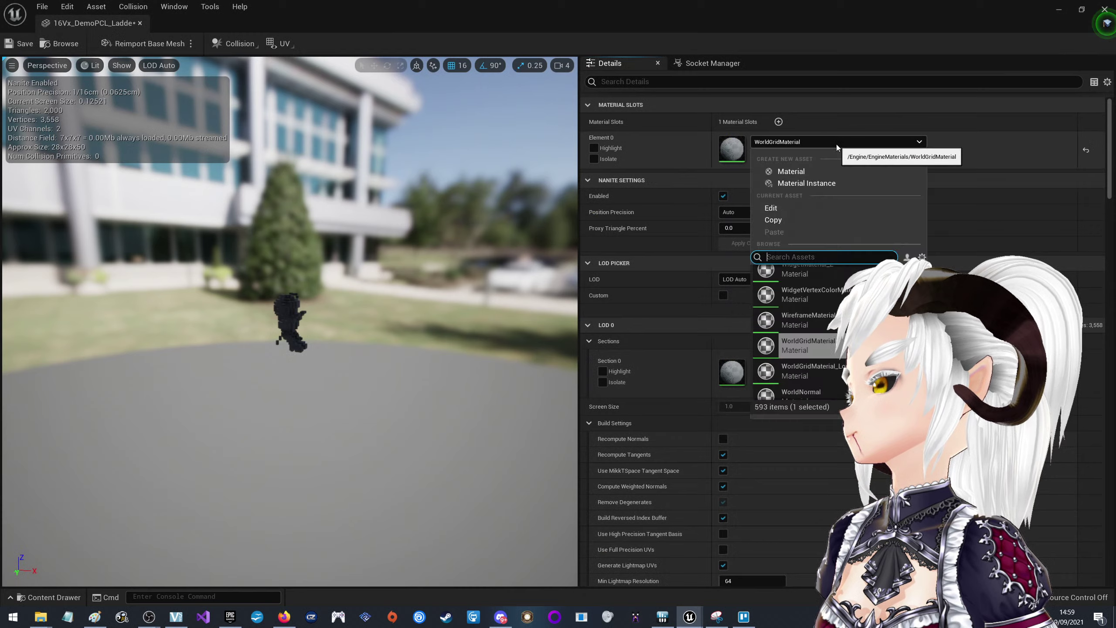
type("pck")
key("BackSpace")
type("l")
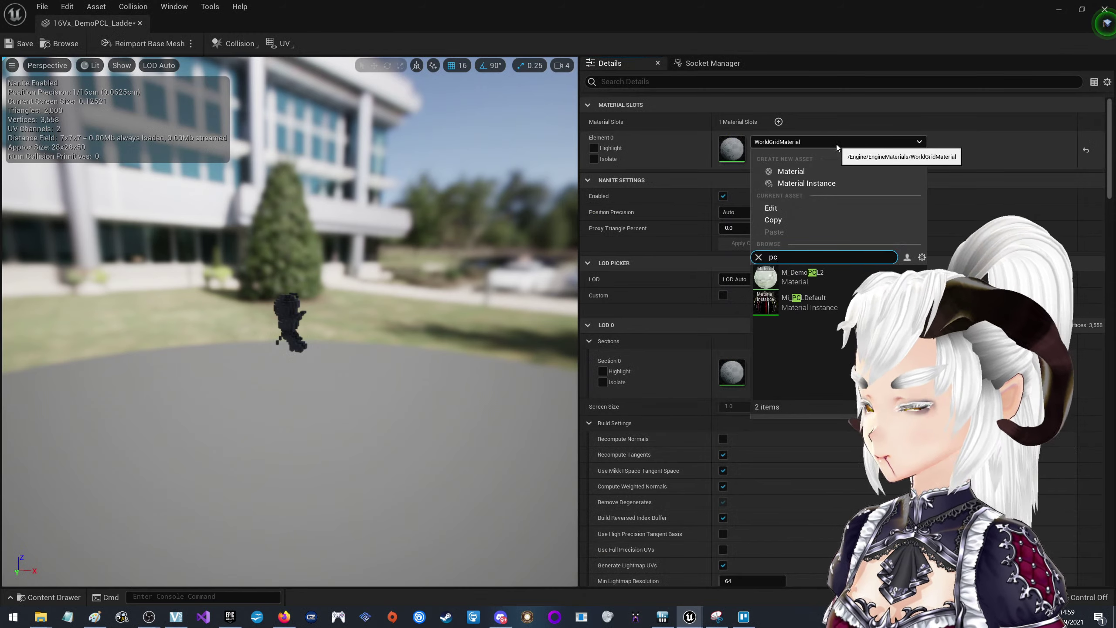
left_click(812, 307)
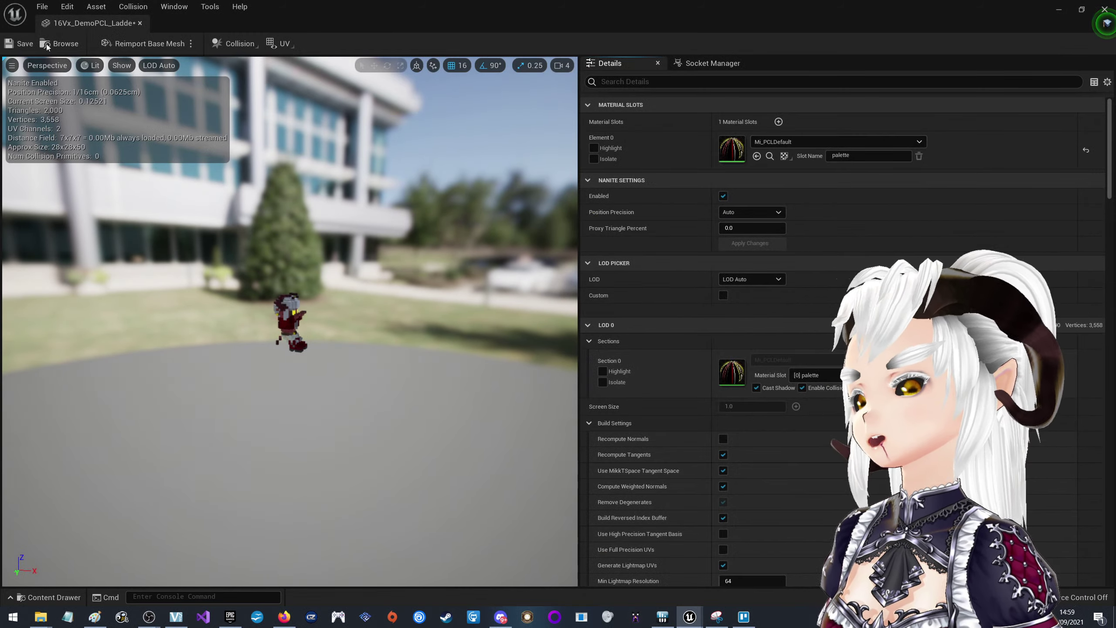
left_click(690, 617)
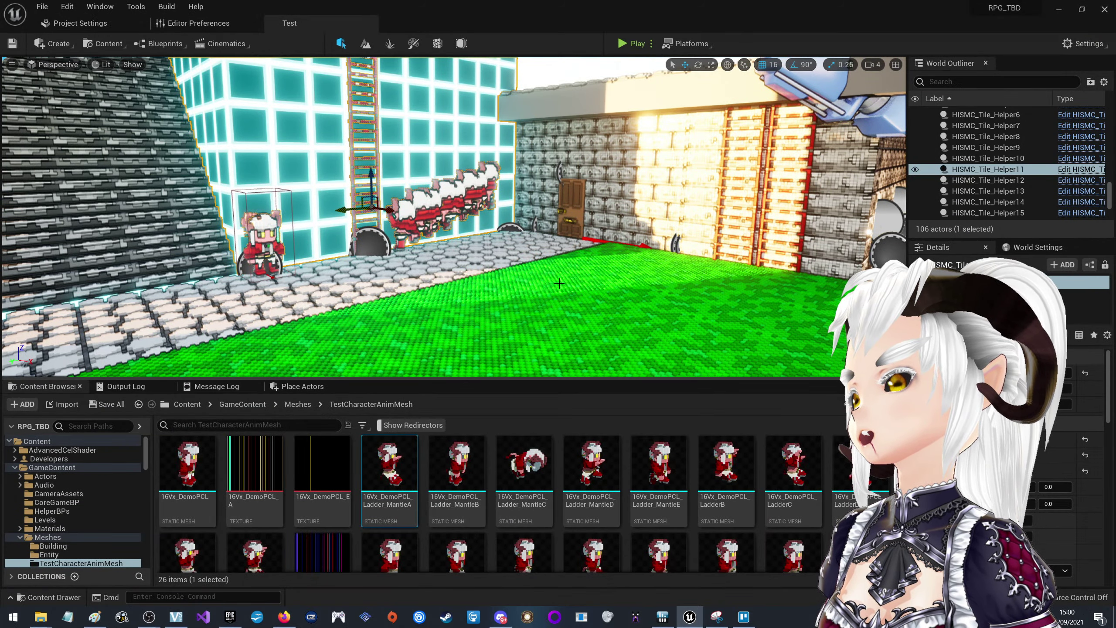
mouse_move(559, 283)
right_mouse_down()
mouse_move(559, 185)
mouse_move(559, 264)
right_mouse_up()
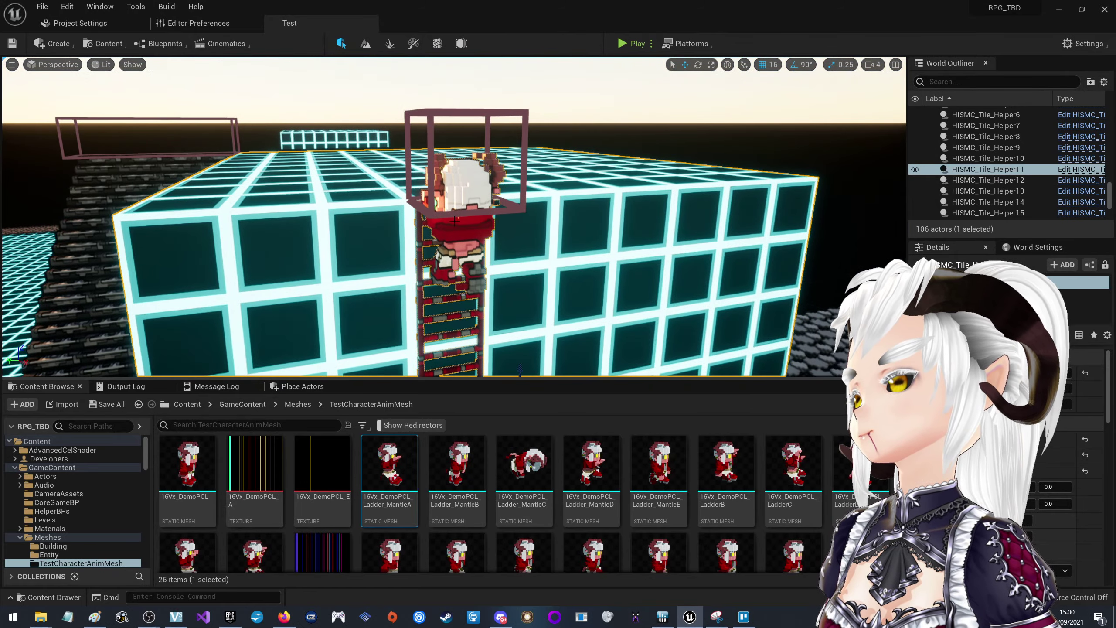
Delete the character mesh from the ladder top, then browse the TestCharacterAnimMesh thumbnails
left_click(455, 221)
key("Delete")
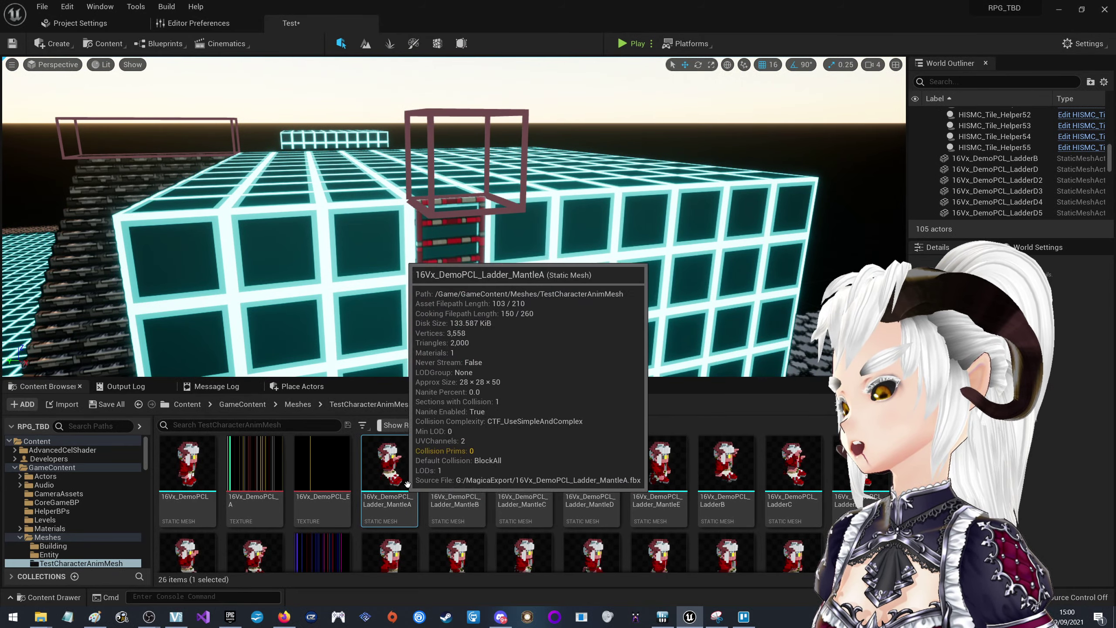
scroll(428, 475, "down", 3)
scroll(563, 455, "up", 3)
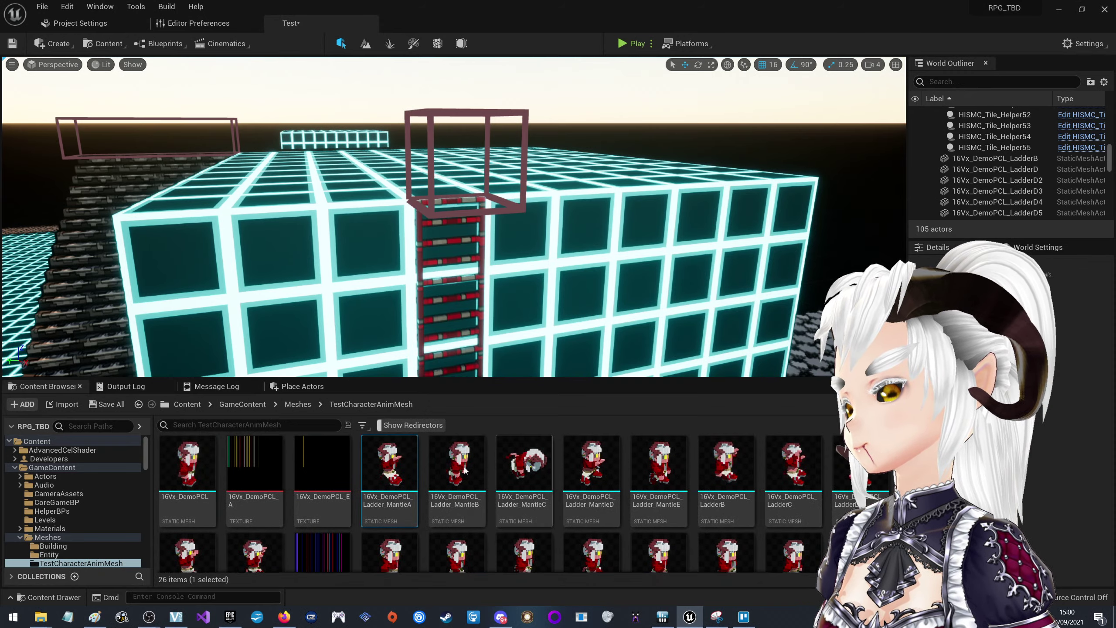
mouse_move(276, 469)
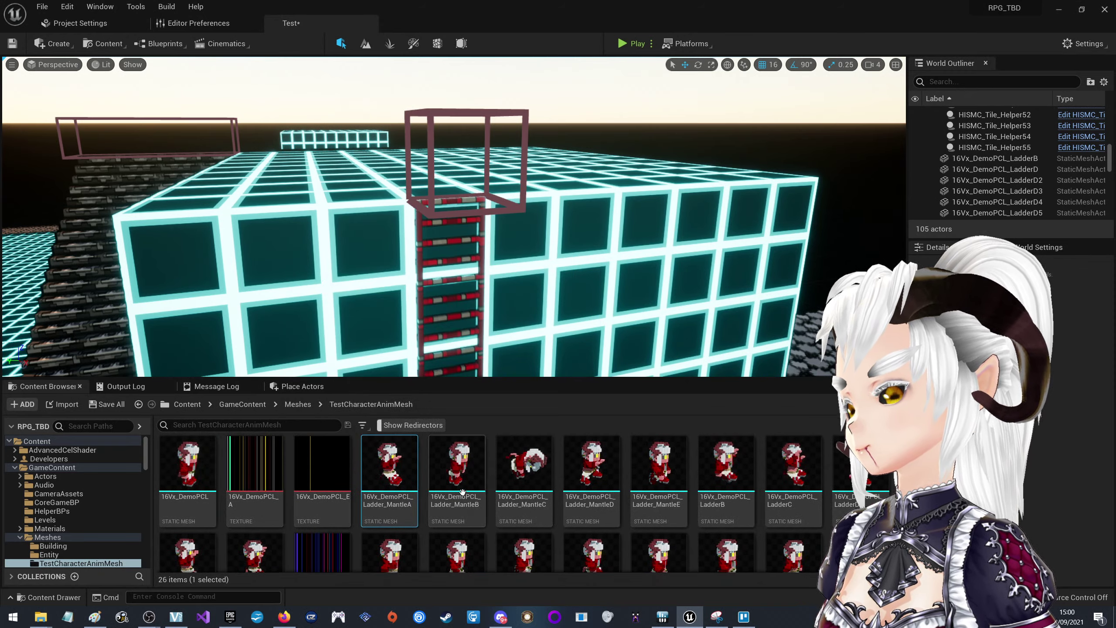
scroll(463, 492, "down", 3)
mouse_move(470, 494)
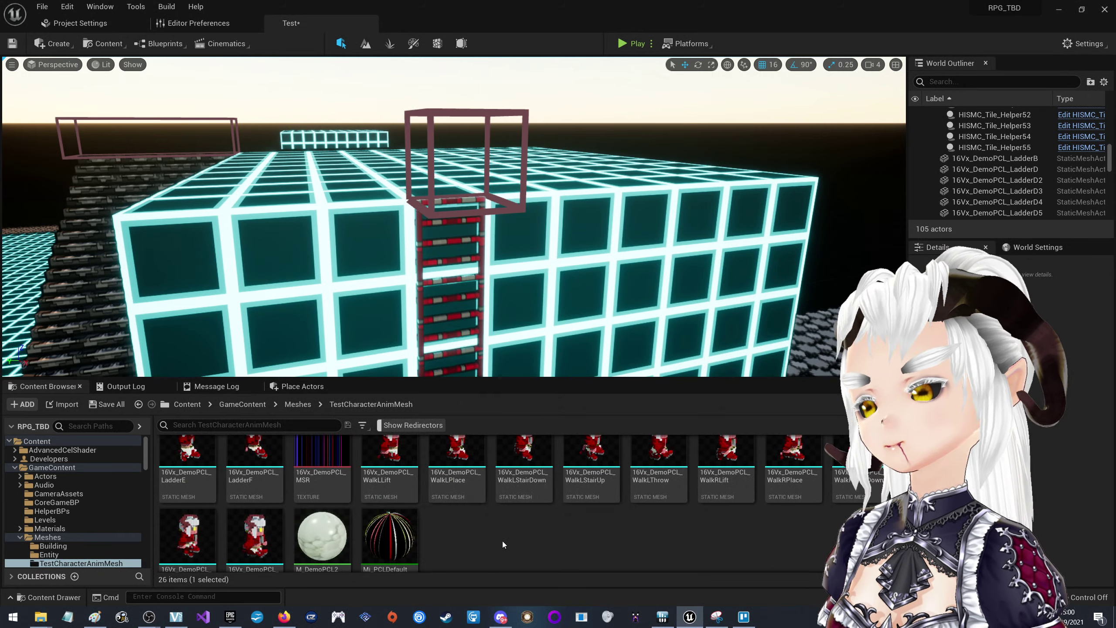
scroll(462, 533, "up", 3)
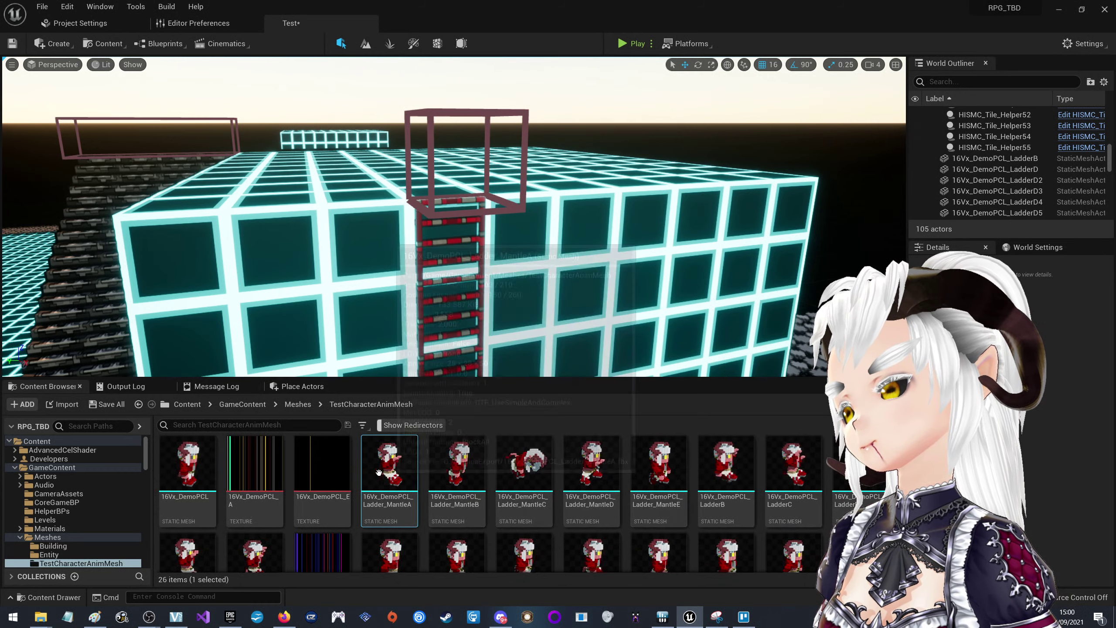
scroll(359, 506, "down", 3)
scroll(359, 505, "down", 2)
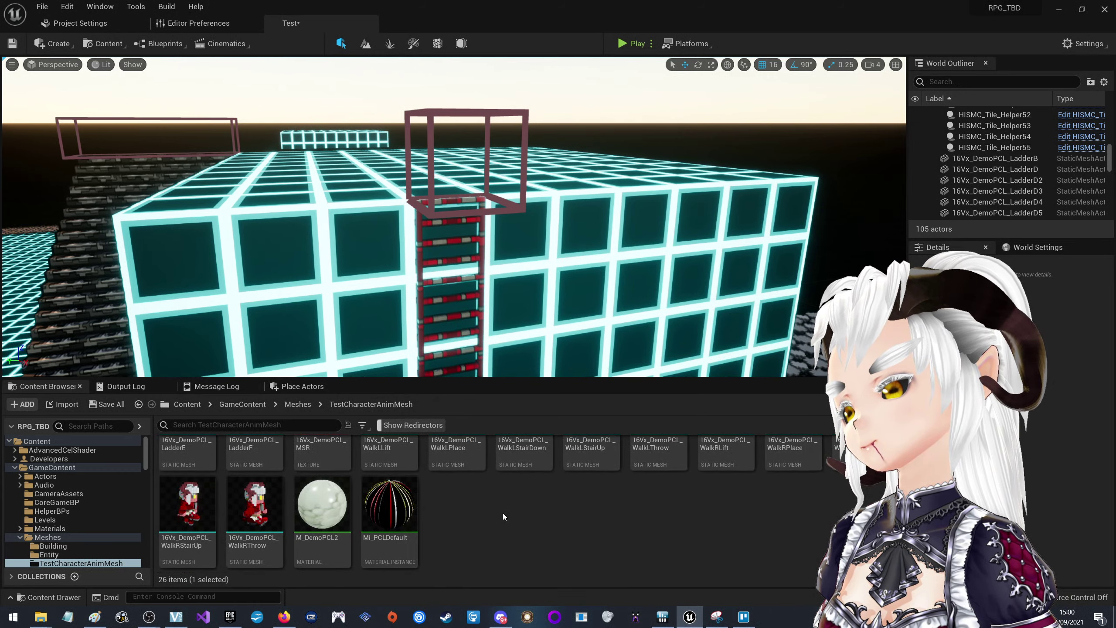
scroll(495, 515, "up", 5)
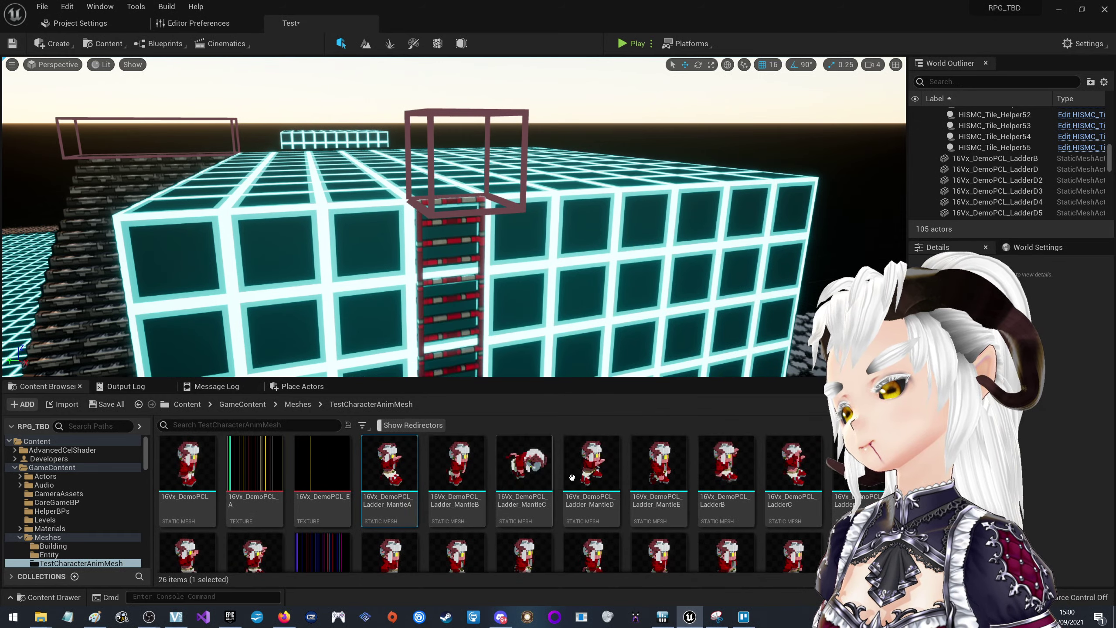
mouse_move(599, 471)
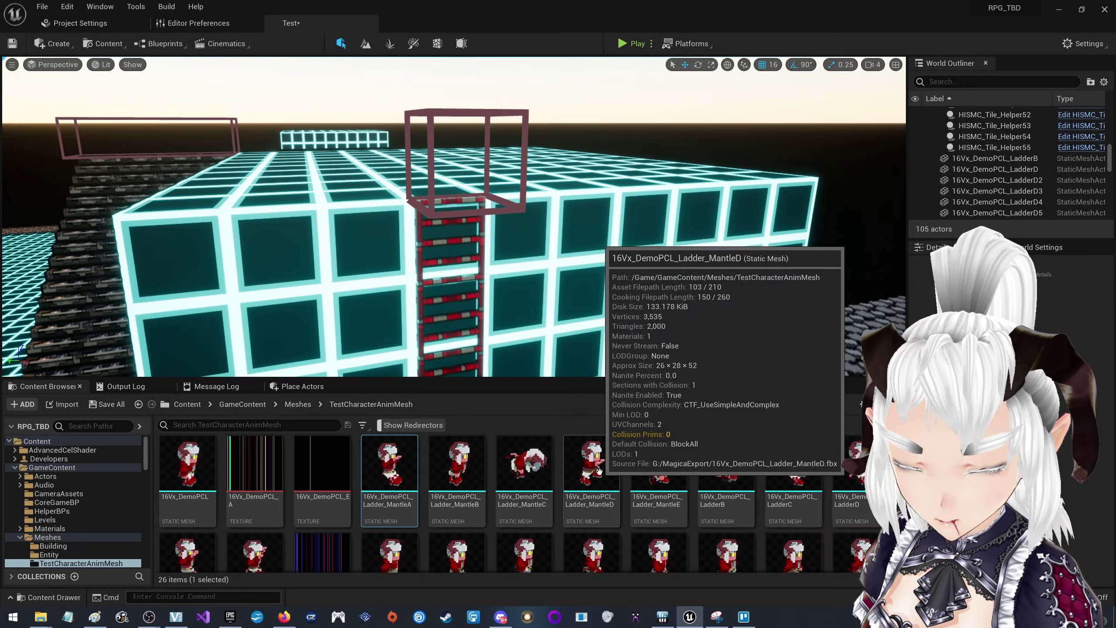
Place 16Vx_DemoPCL_Ladder_MantleD at the ladder top and set grid snapping to 2
mouse_move(599, 470)
left_mouse_down()
mouse_move(459, 262)
mouse_move(442, 279)
left_mouse_up()
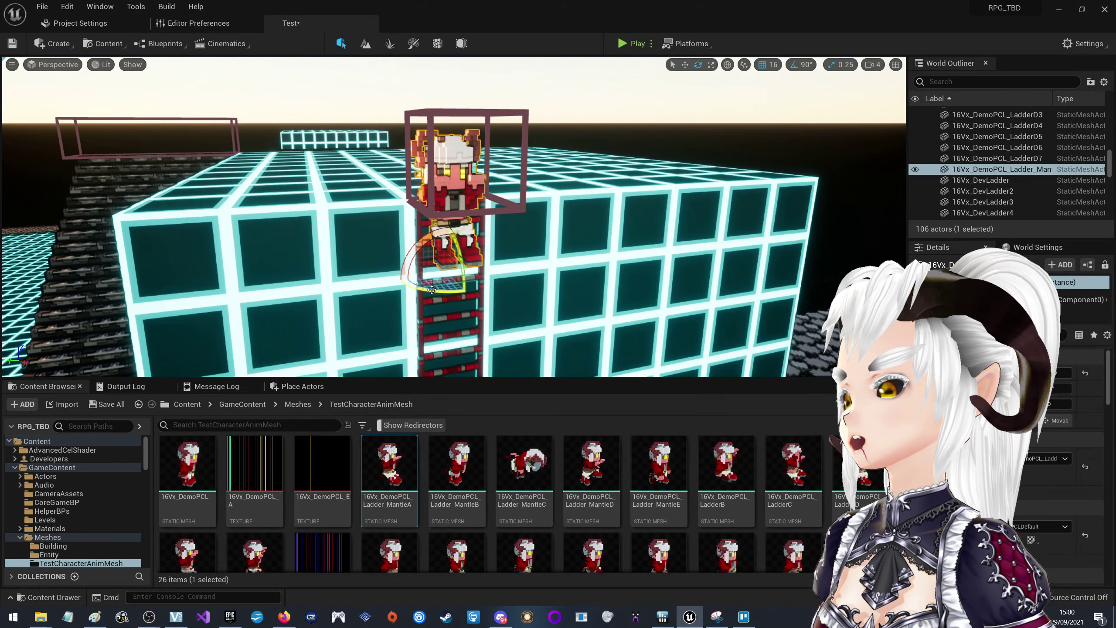
mouse_move(433, 289)
right_mouse_down()
mouse_move(493, 291)
mouse_move(679, 4)
right_mouse_up()
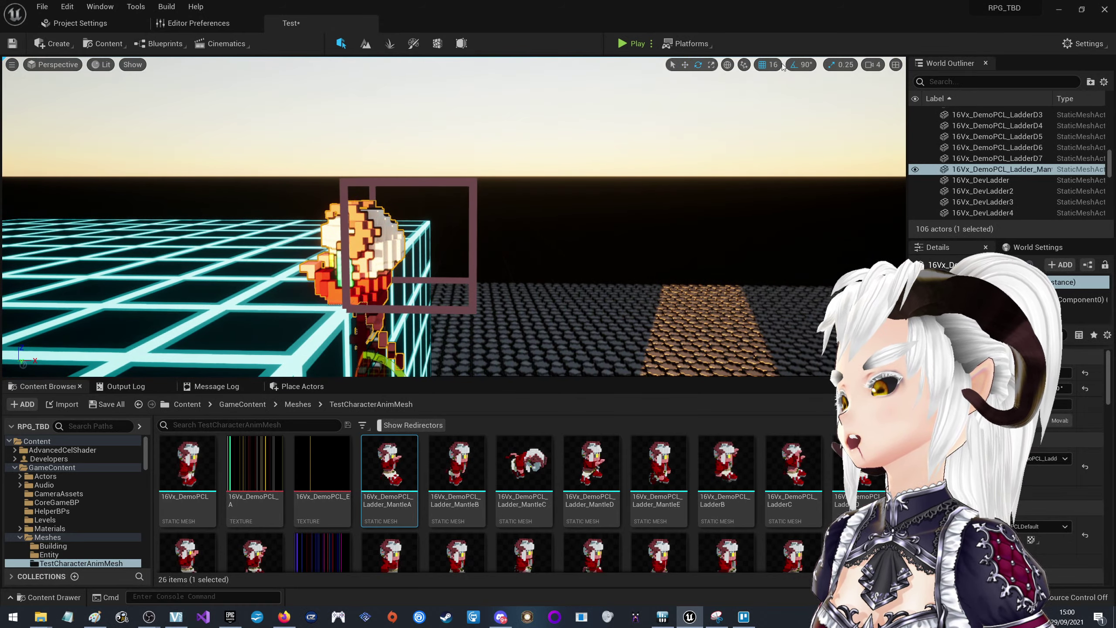
left_click(782, 67)
left_click(789, 107)
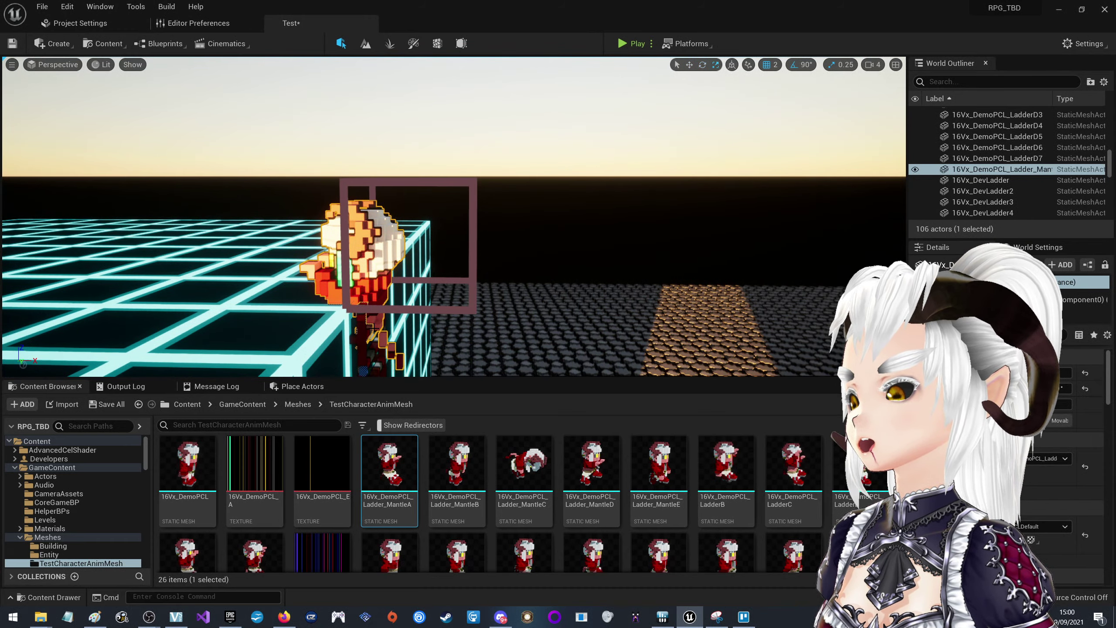
Orbit closer to inspect the placed character on the ladder and rooftop
right_click_drag(371, 331, 347, 369)
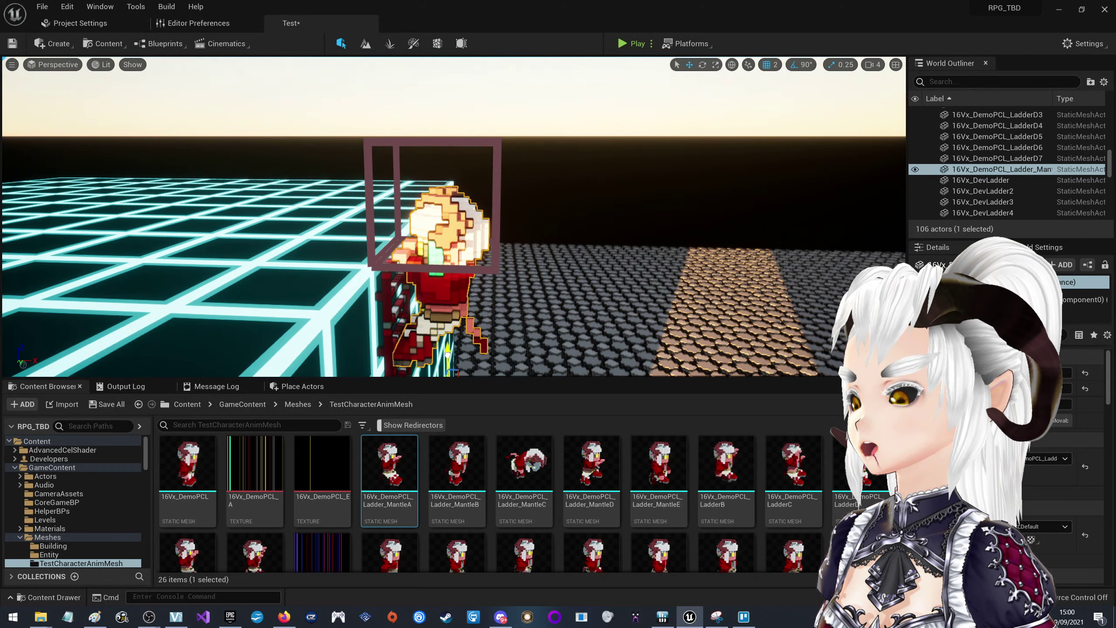
right_click_drag(448, 354, 487, 373)
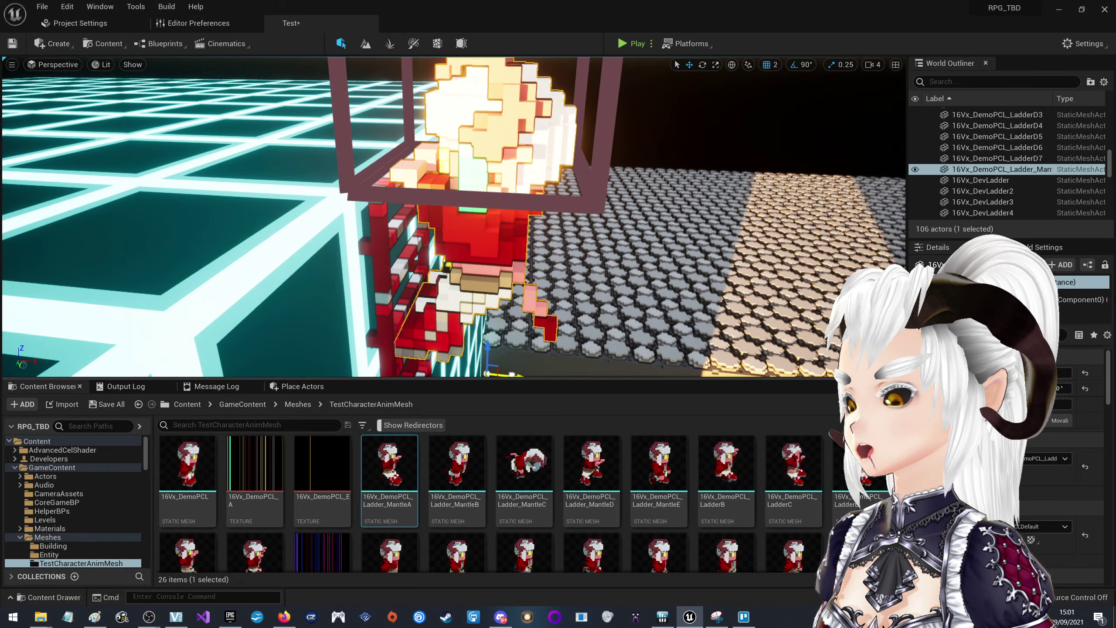
right_click_drag(511, 374, 511, 374)
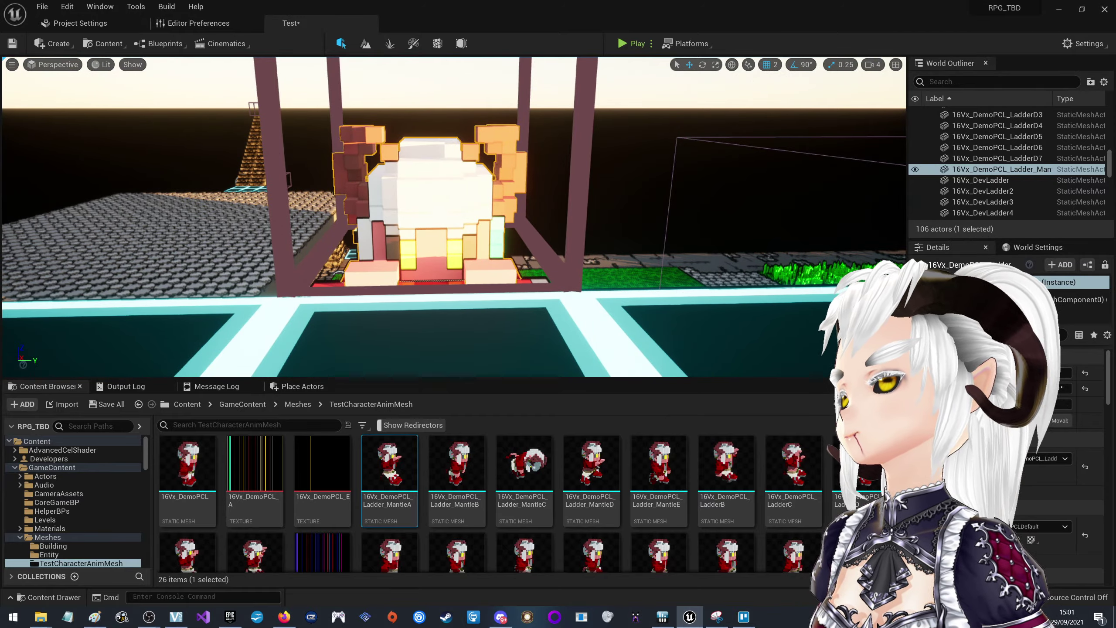
right_click_drag(511, 374, 511, 374)
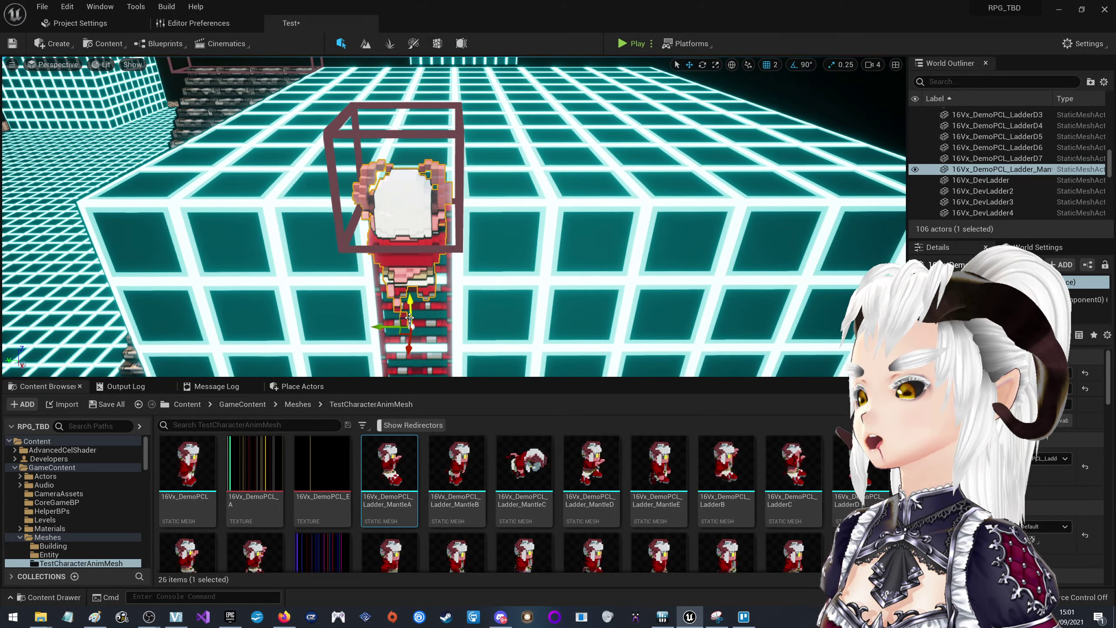
Duplicate the mantle actor as a Ladder_MantleB copy, hide the earlier frame, and raise it
left_click_drag(409, 317, 409, 301, "alt")
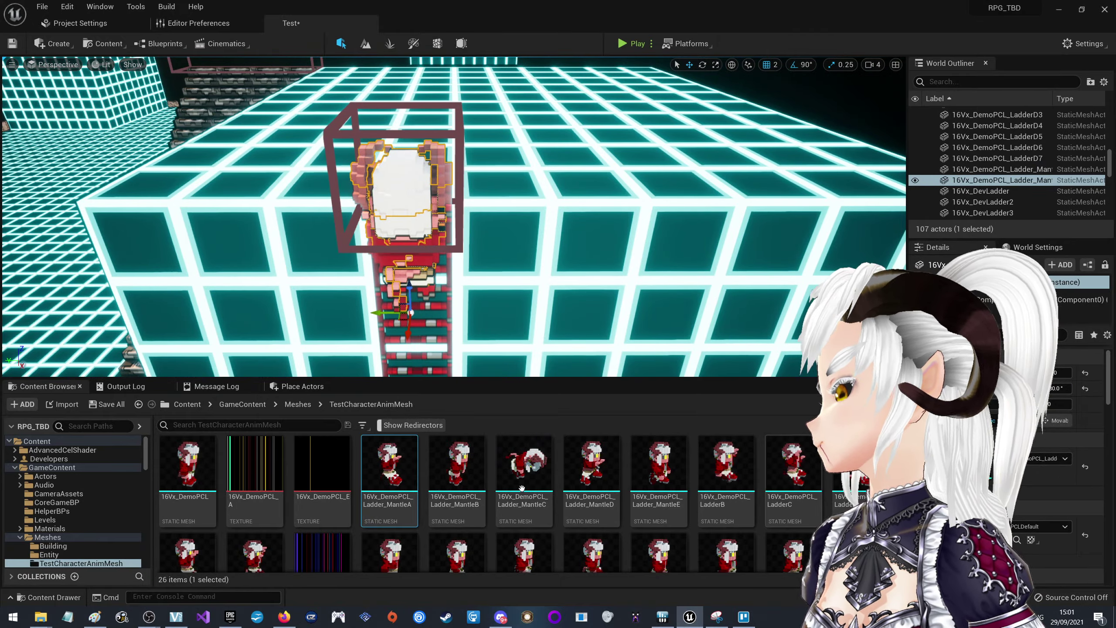
left_click_drag(457, 466, 1048, 466)
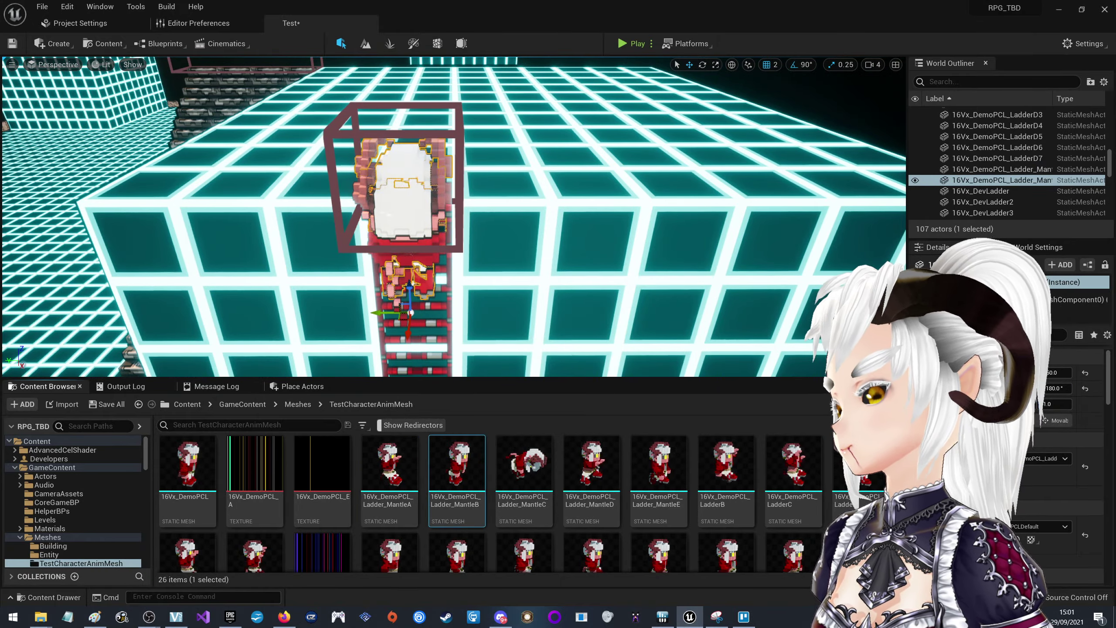
right_click_drag(452, 215, 453, 216)
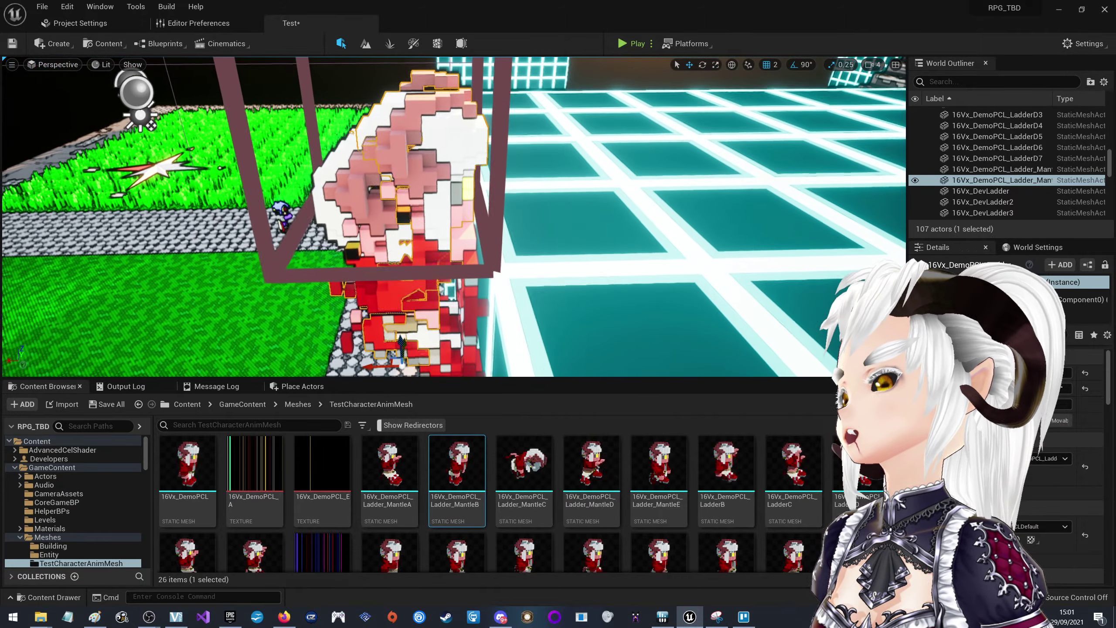
right_click_drag(490, 150, 490, 150)
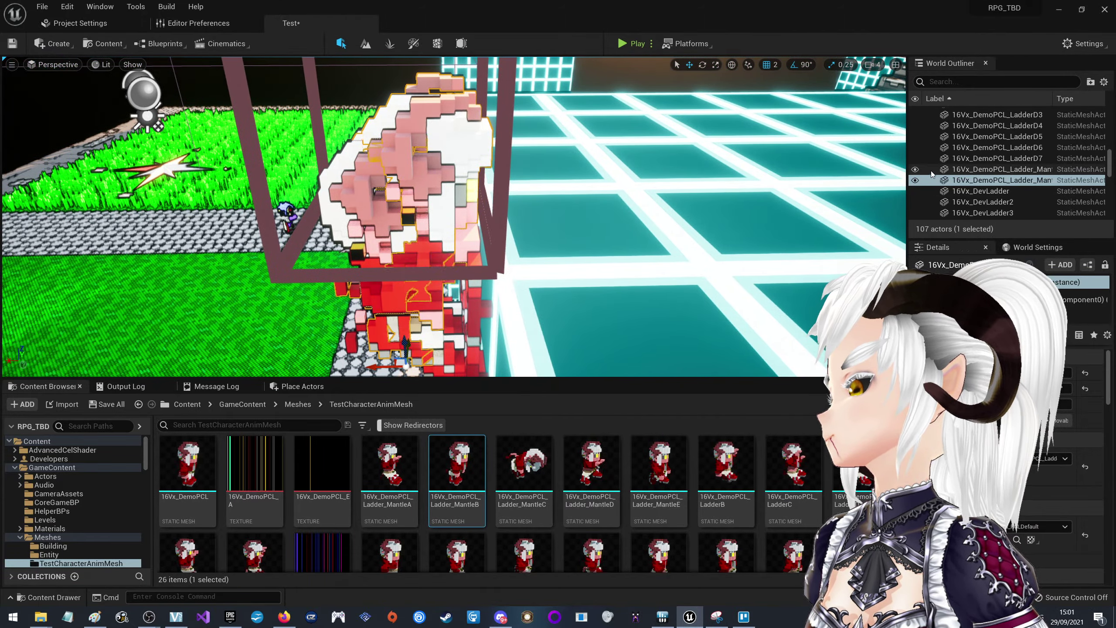
left_click(915, 170)
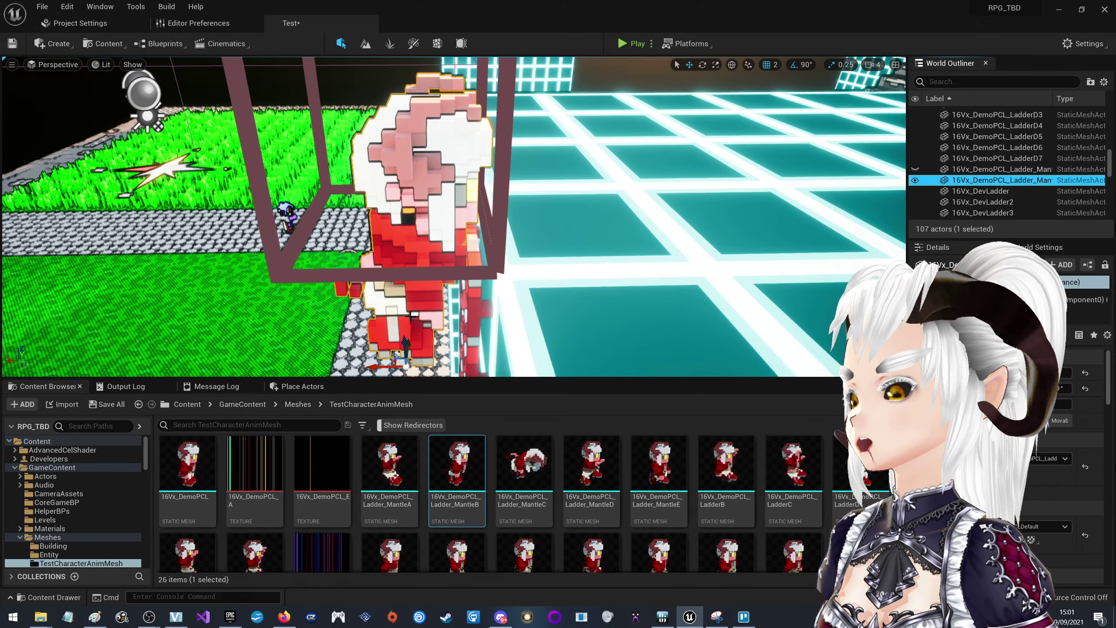
mouse_move(405, 346)
left_mouse_down()
mouse_move(391, 300)
mouse_move(419, 307)
mouse_move(442, 291)
left_mouse_up()
key("f")
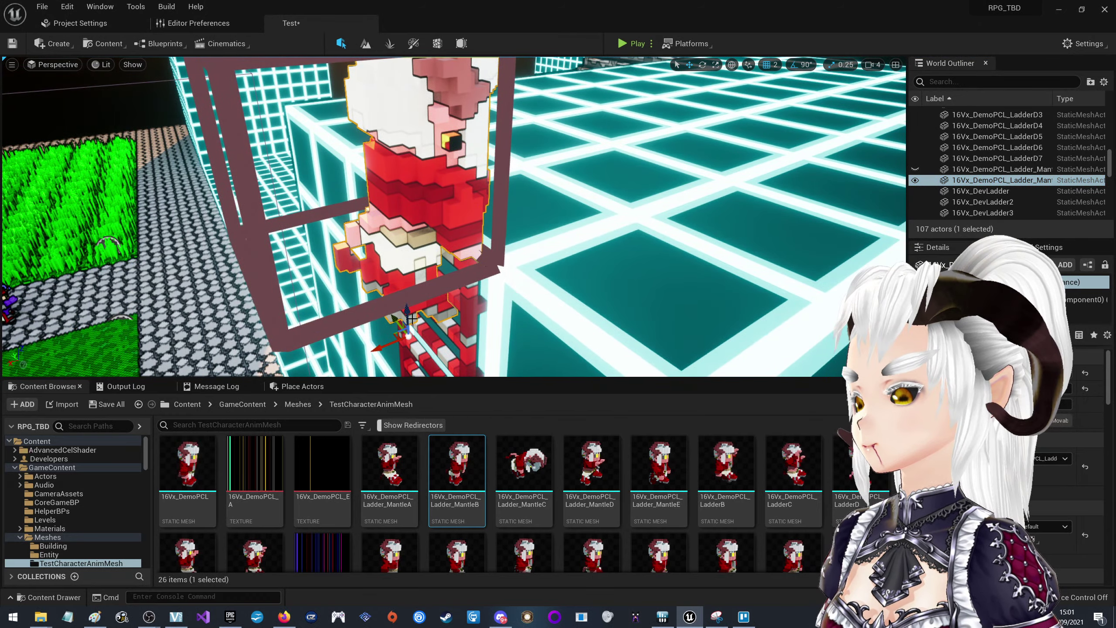
Add a Ladder_MantleC copy, hide MantleB, and move it over the rooftop edge
key("ctrl+d")
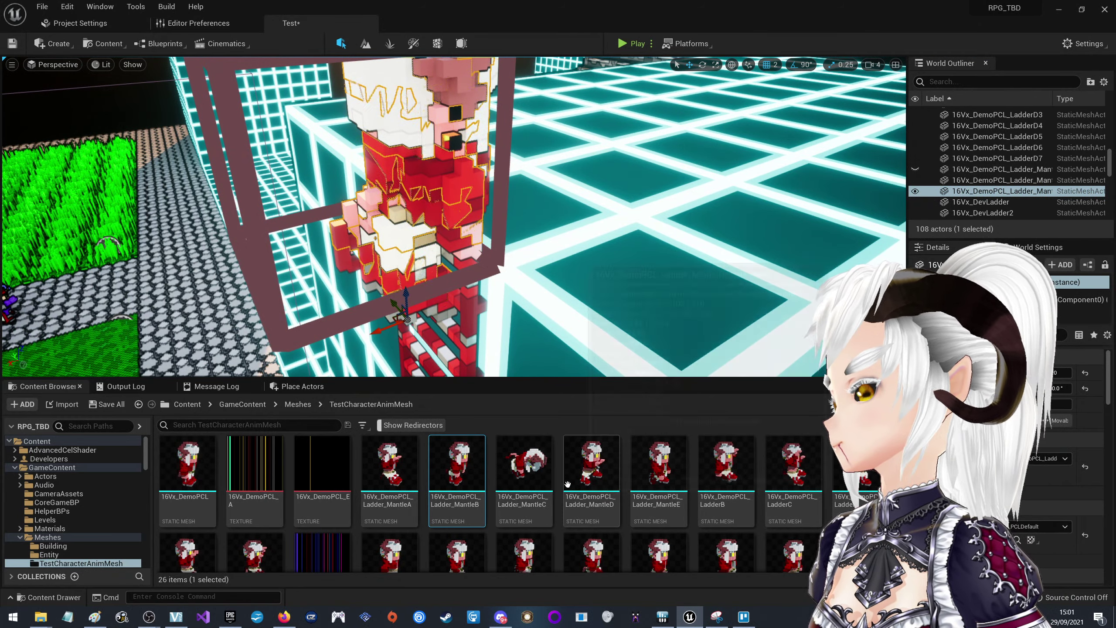
left_click_drag(524, 462, 1051, 459)
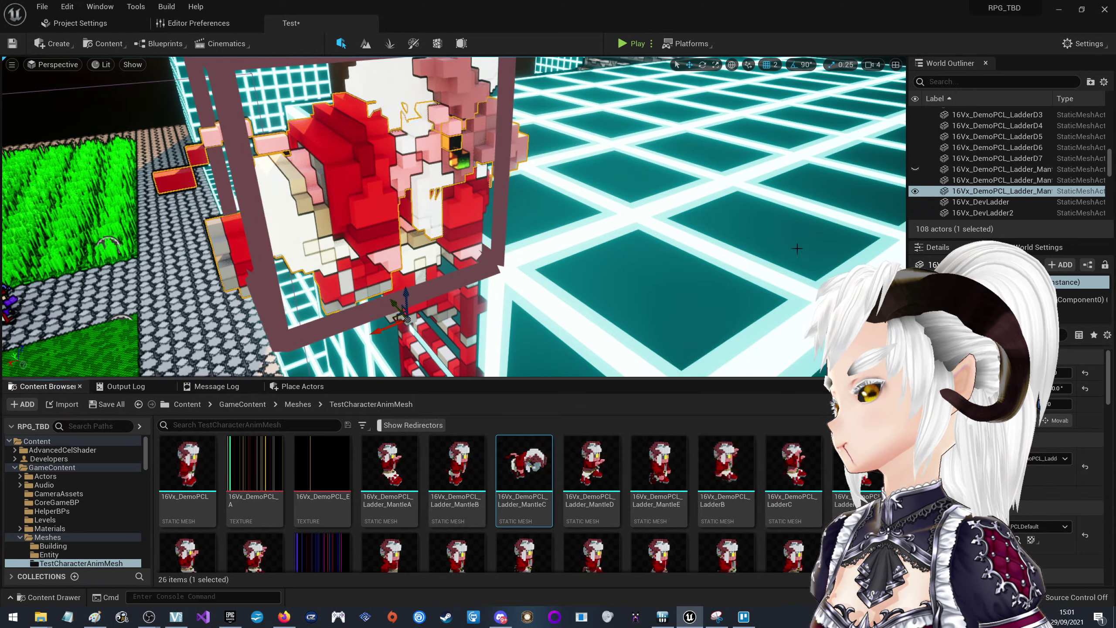
left_click(916, 181)
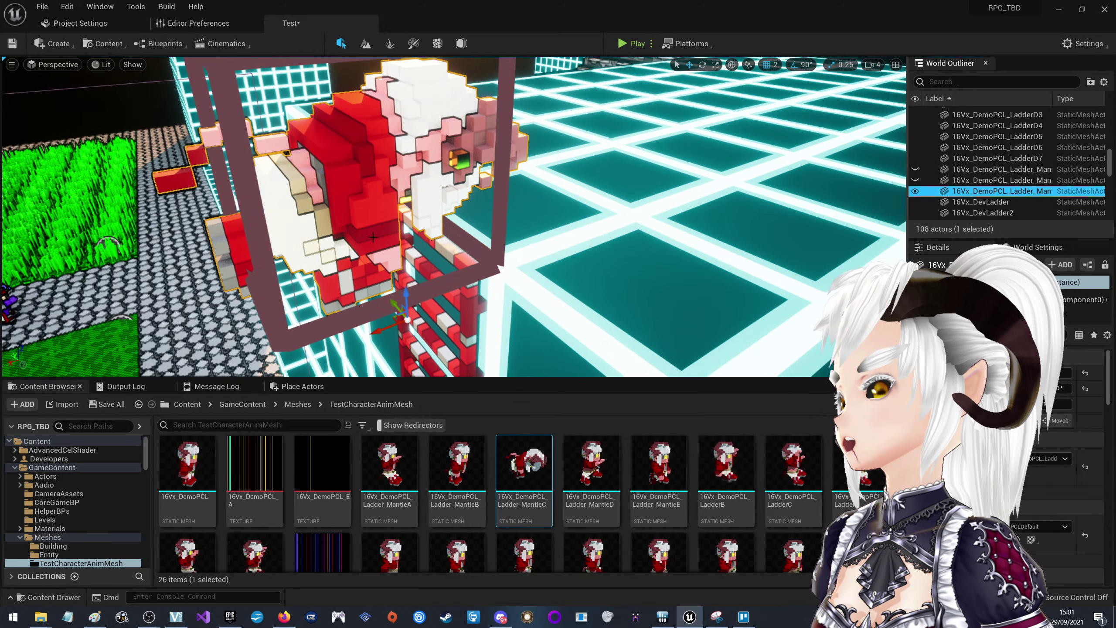
mouse_move(389, 327)
left_mouse_down()
mouse_move(460, 289)
mouse_move(449, 319)
left_mouse_up()
right_click_drag(449, 320, 879, 193)
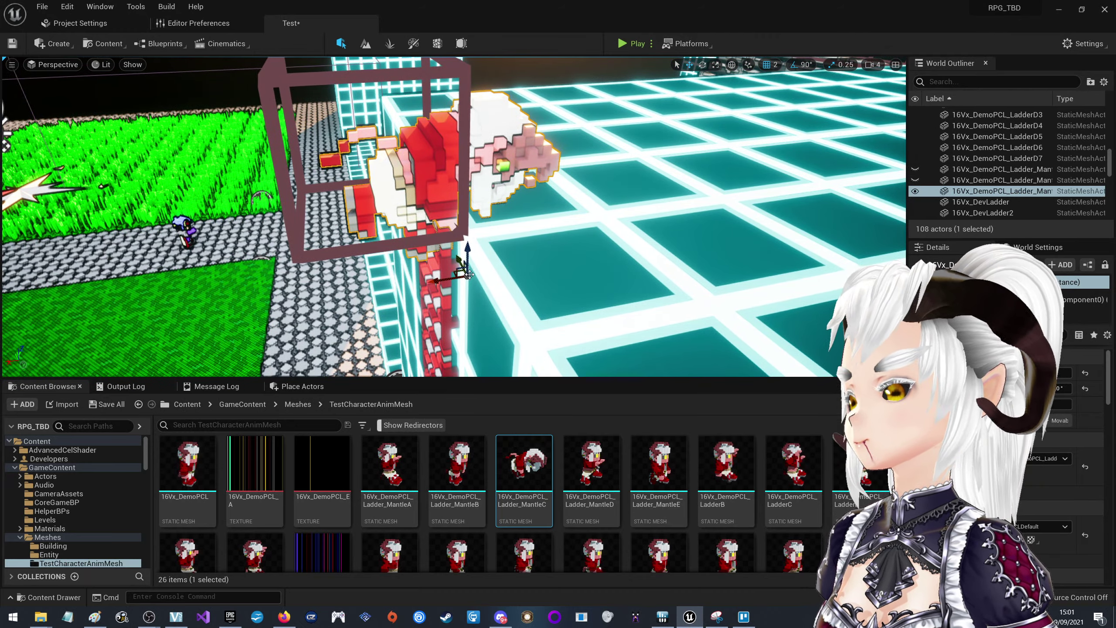
Duplicate the MantleC pose as a Ladder_MantleD copy and hide the MantleC frame
left_click_drag(443, 281, 449, 260, "alt")
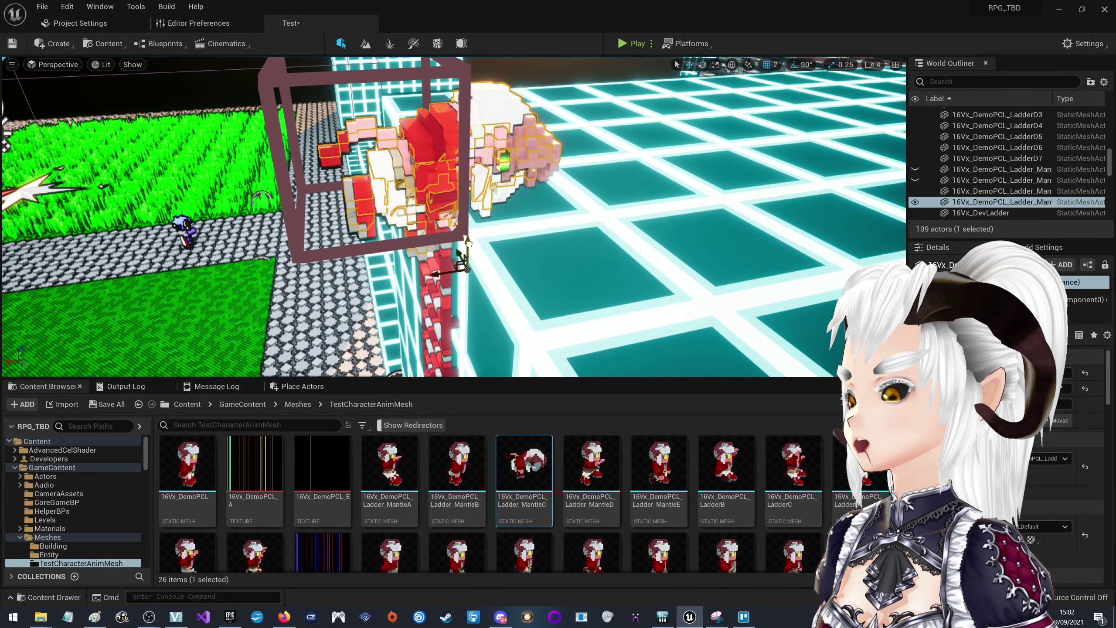
left_click(592, 462)
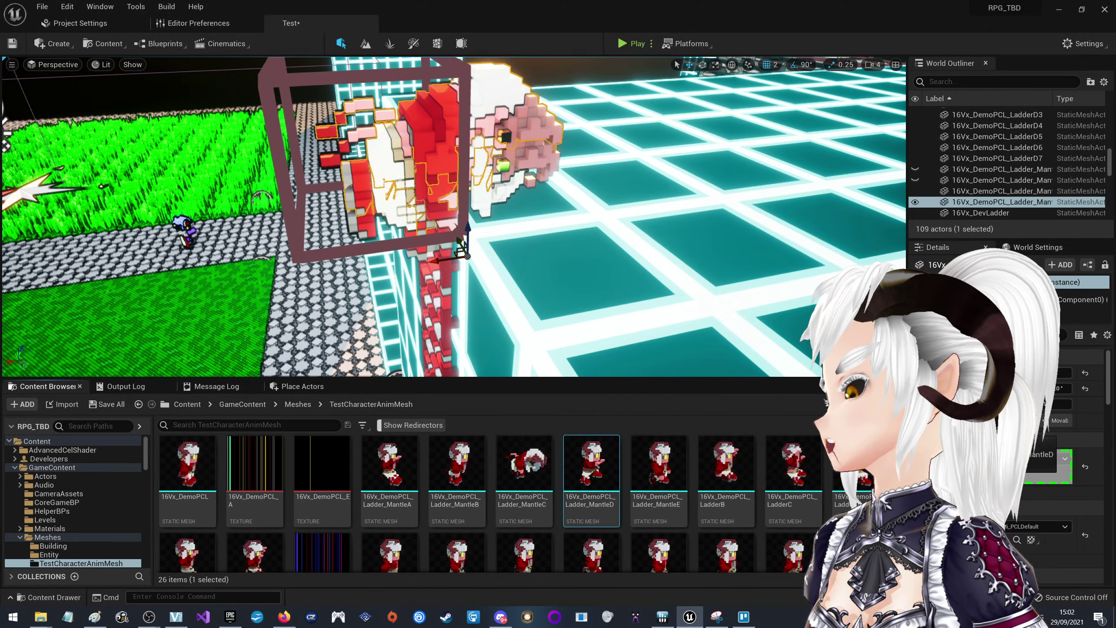
left_click(1085, 466)
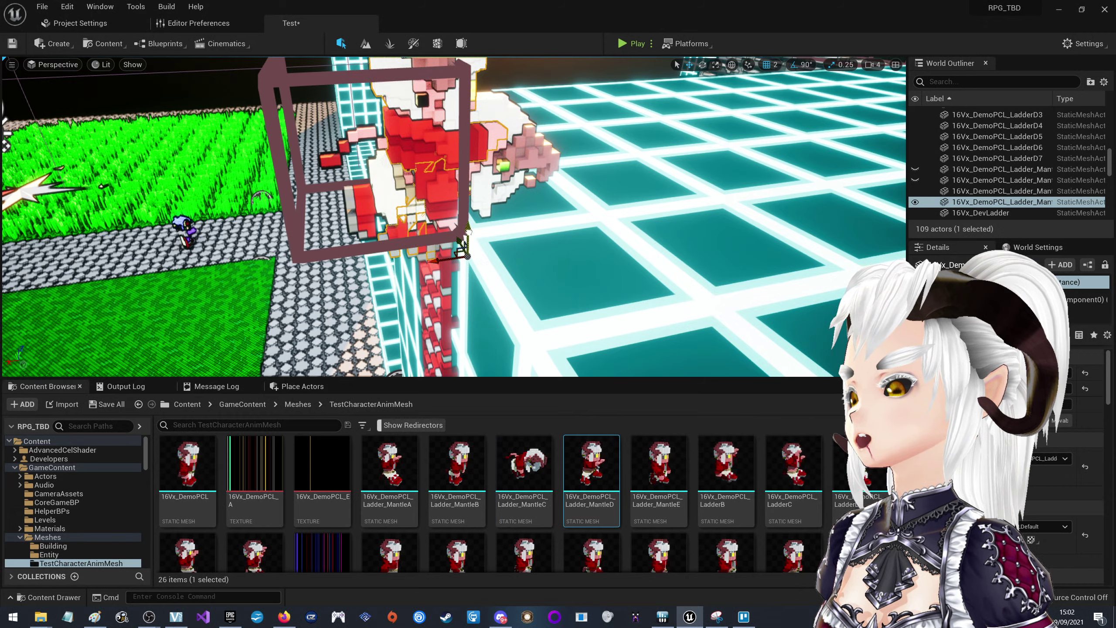
left_click(914, 191)
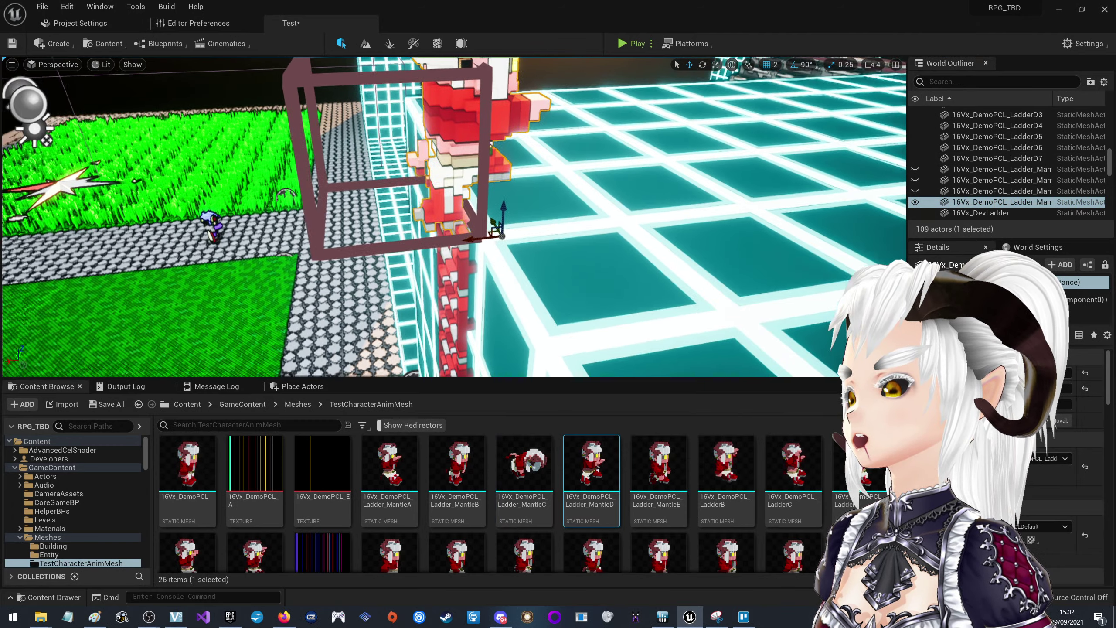
Lower the MantleD pose onto the rooftop and duplicate it upward once more
right_click_drag(452, 220, 453, 219)
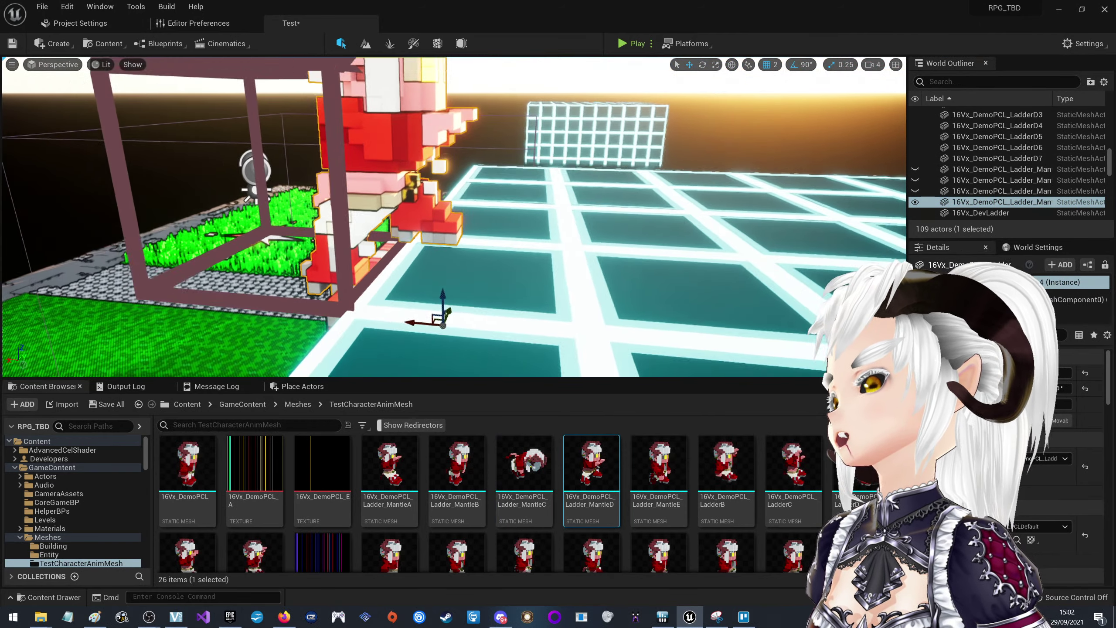
right_click_drag(455, 258, 455, 258)
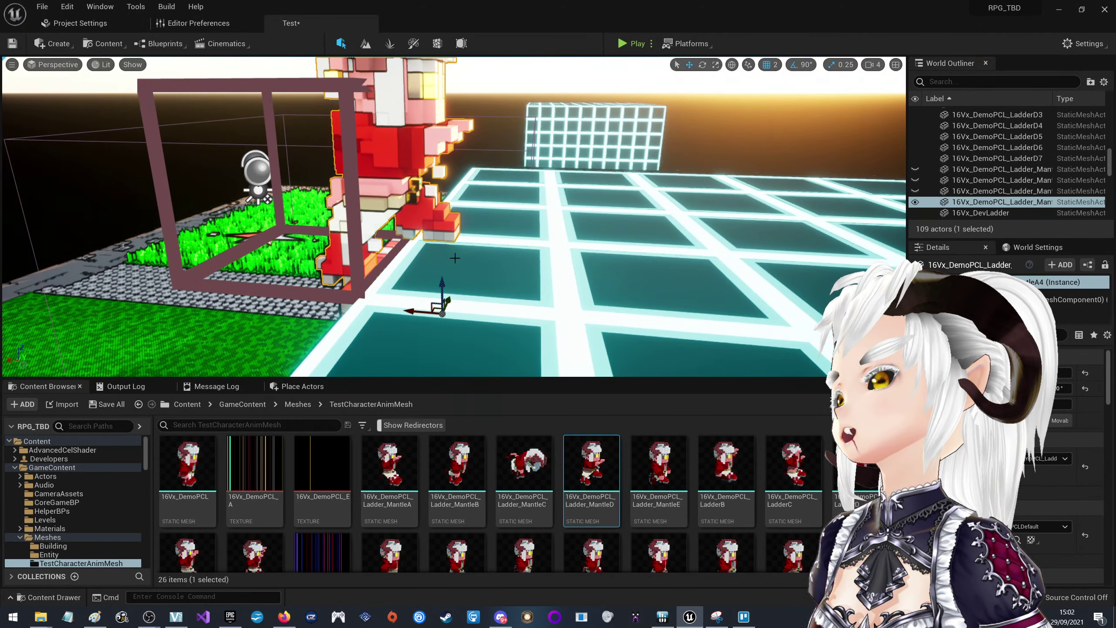
left_click_drag(443, 285, 443, 304)
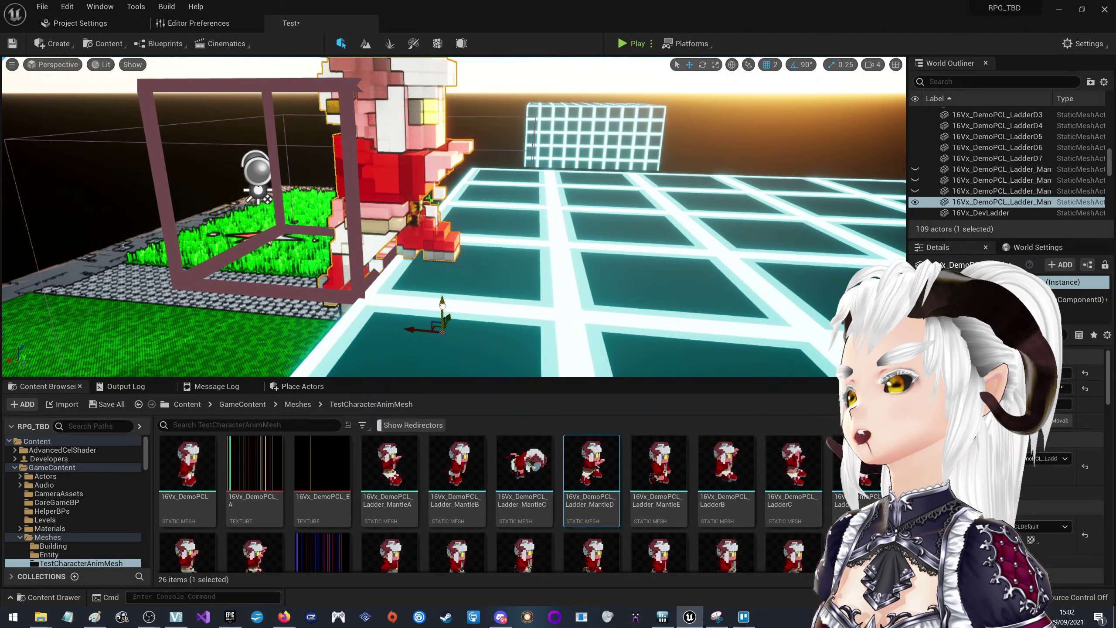
right_click_drag(445, 303, 444, 302)
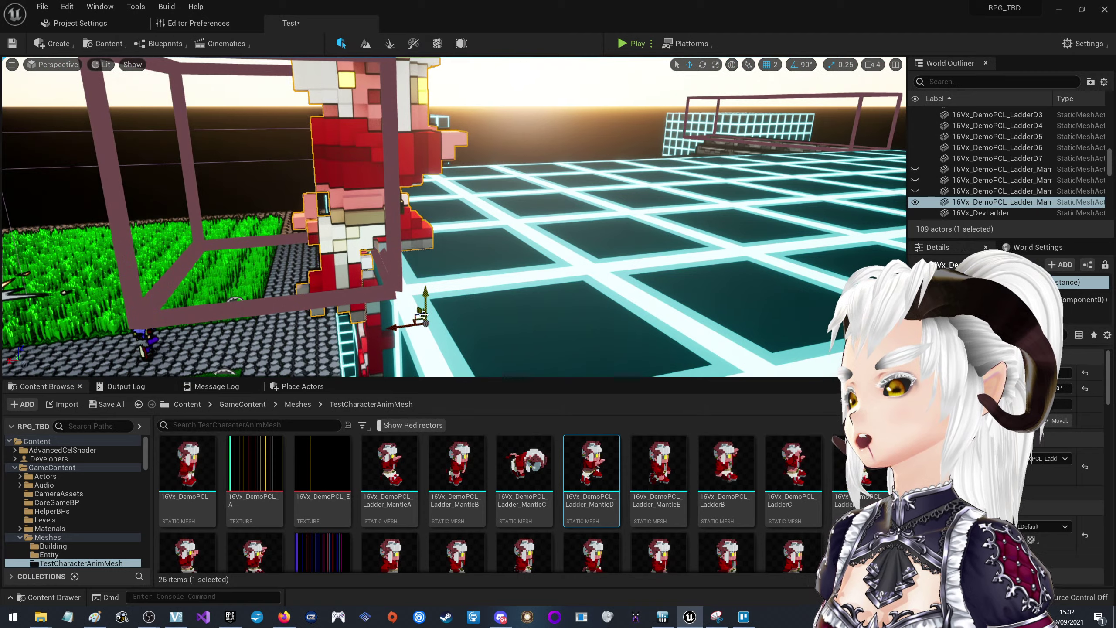
left_click_drag(425, 299, 426, 286, "alt")
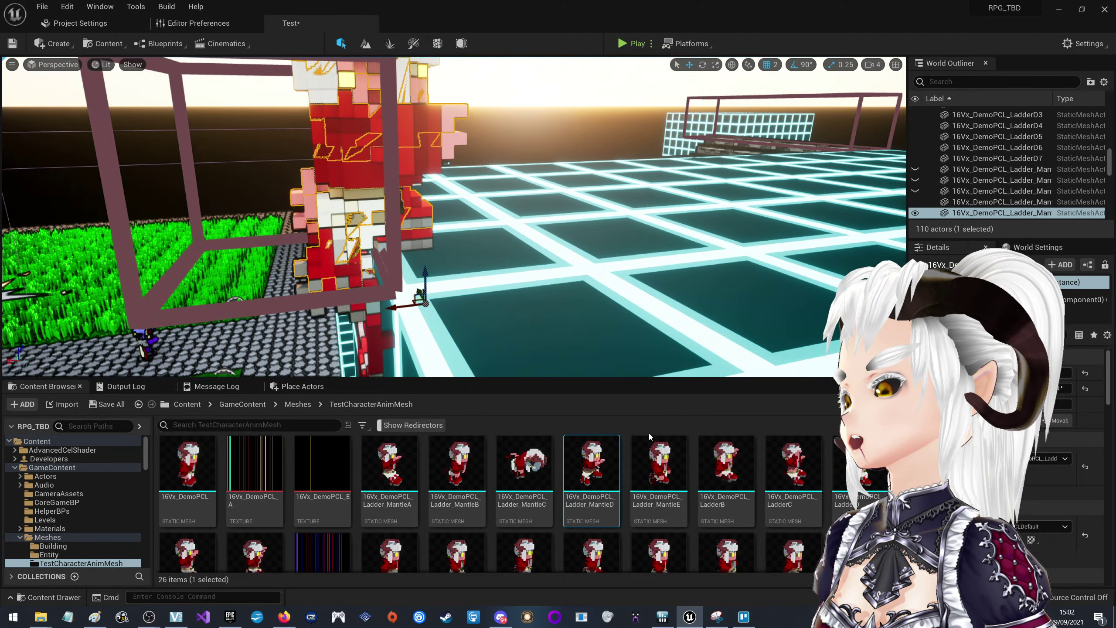
Give the new copy the Ladder_MantleE mesh and raise it slightly higher
left_click_drag(659, 461, 1051, 458)
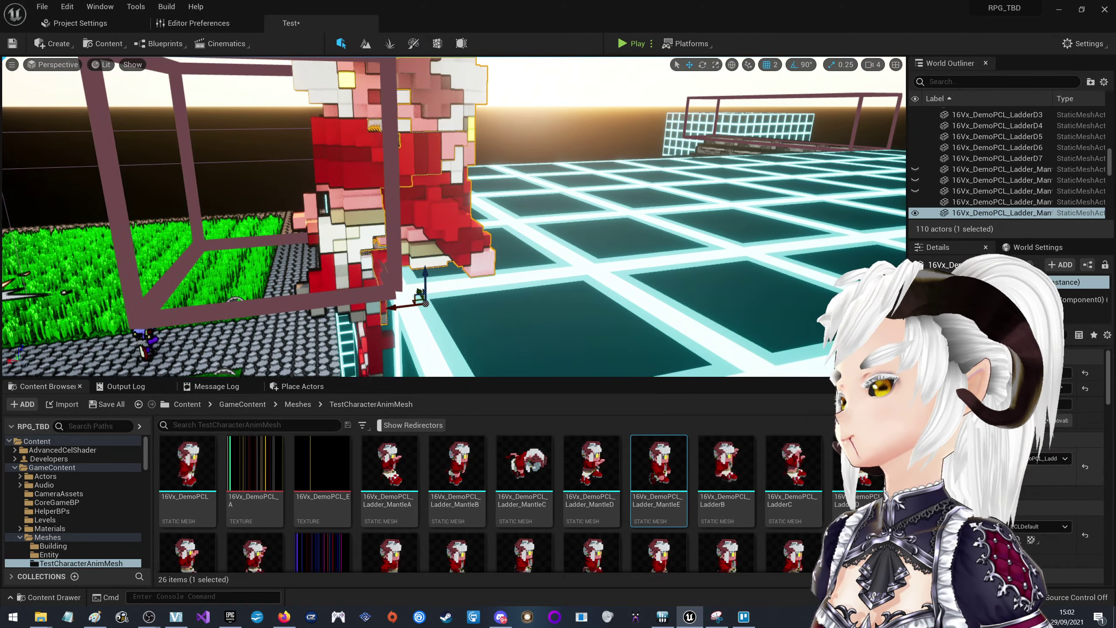
mouse_move(425, 283)
left_mouse_down()
mouse_move(430, 232)
mouse_move(344, 239)
mouse_move(395, 351)
mouse_move(364, 246)
mouse_move(373, 249)
left_mouse_up()
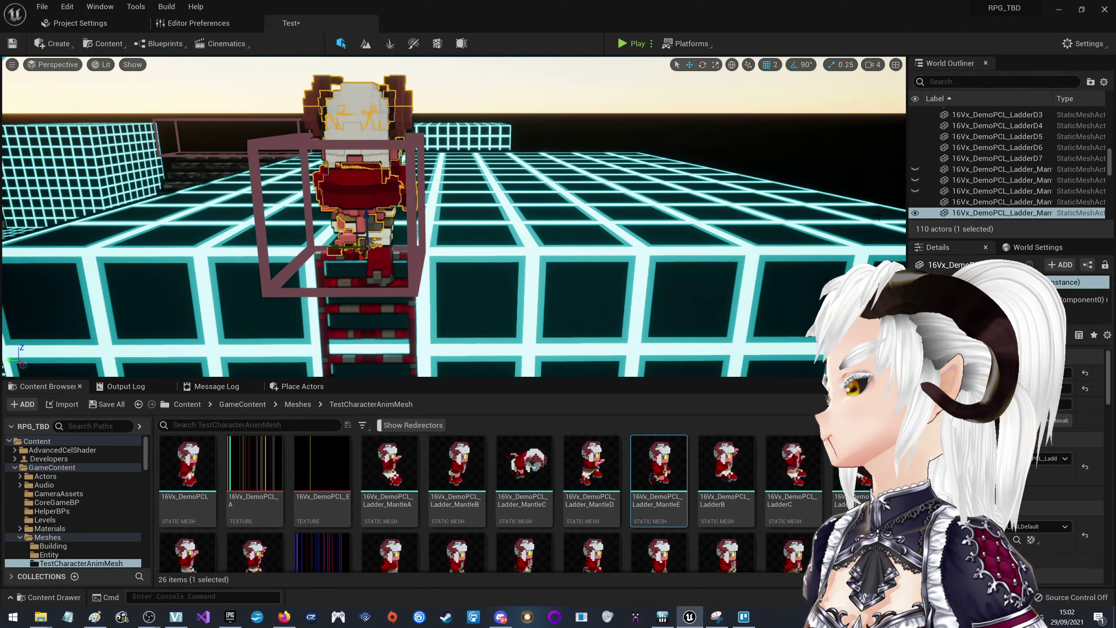
left_click(919, 212)
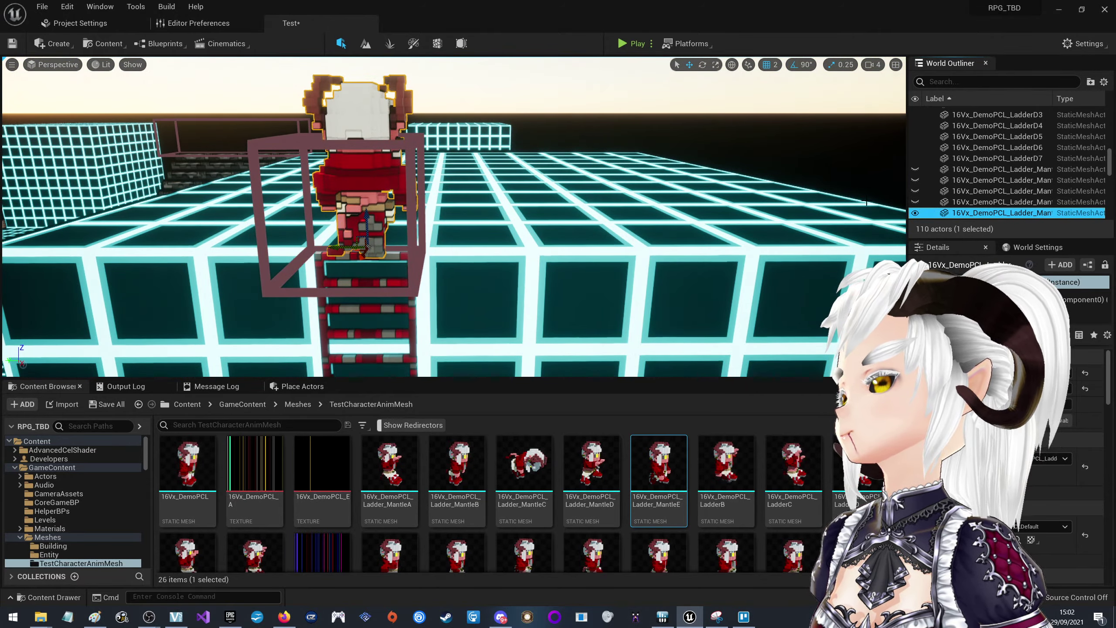
mouse_move(439, 246)
left_mouse_down("alt")
mouse_move(334, 237)
mouse_move(395, 308)
mouse_move(413, 247)
mouse_move(413, 308)
left_mouse_up("alt")
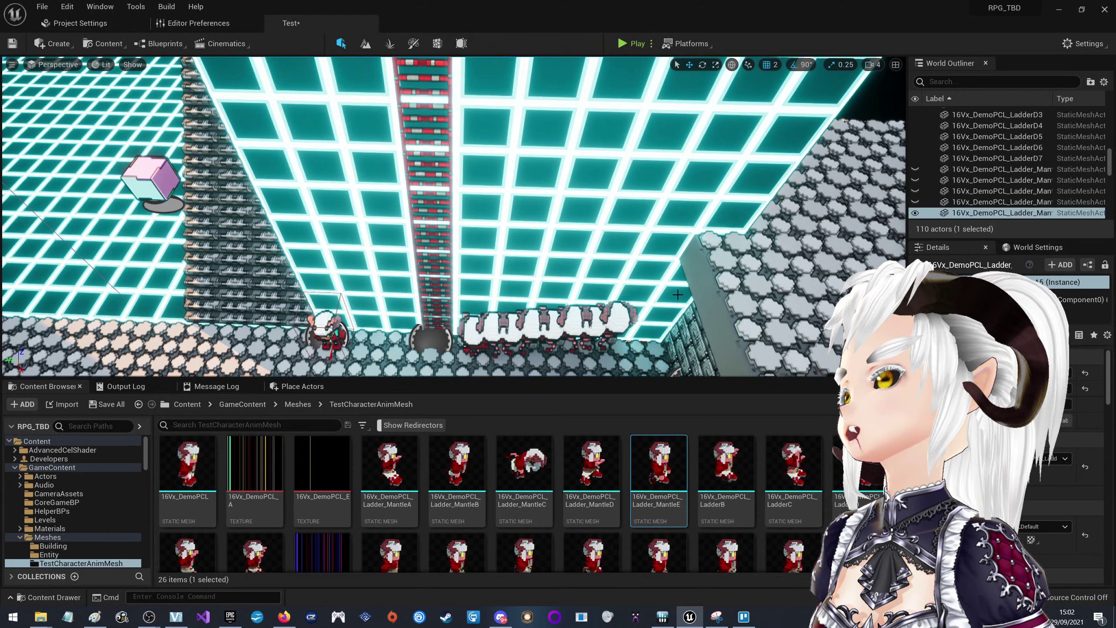
left_click_drag(388, 284, 388, 247, "alt")
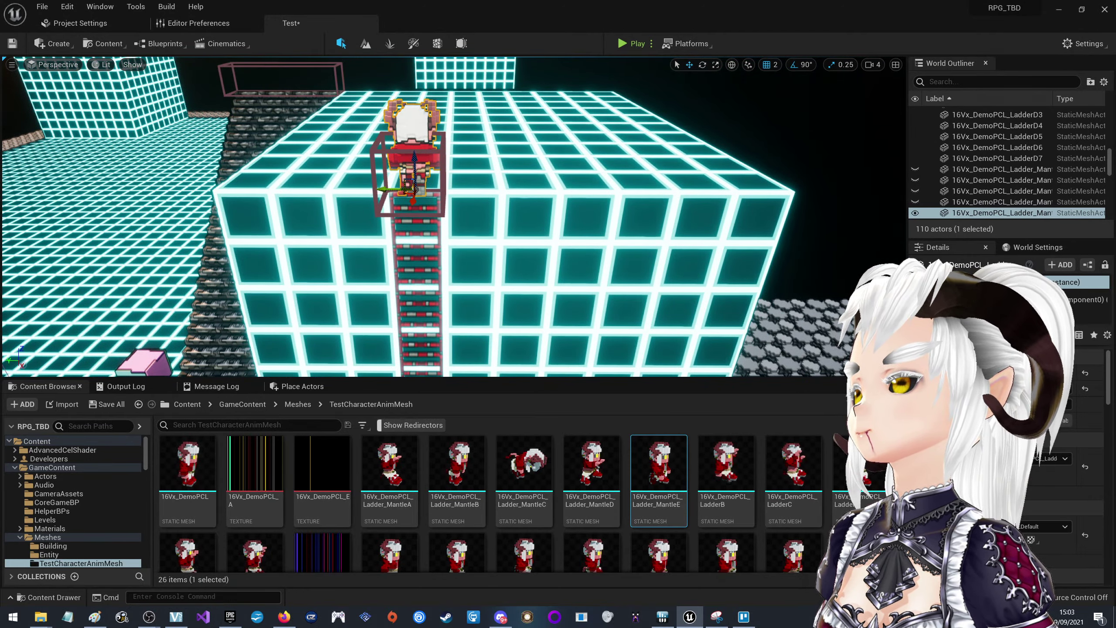
left_click(430, 260)
Slide the ladder left, setting grid snapping to 16 along the way
key("f")
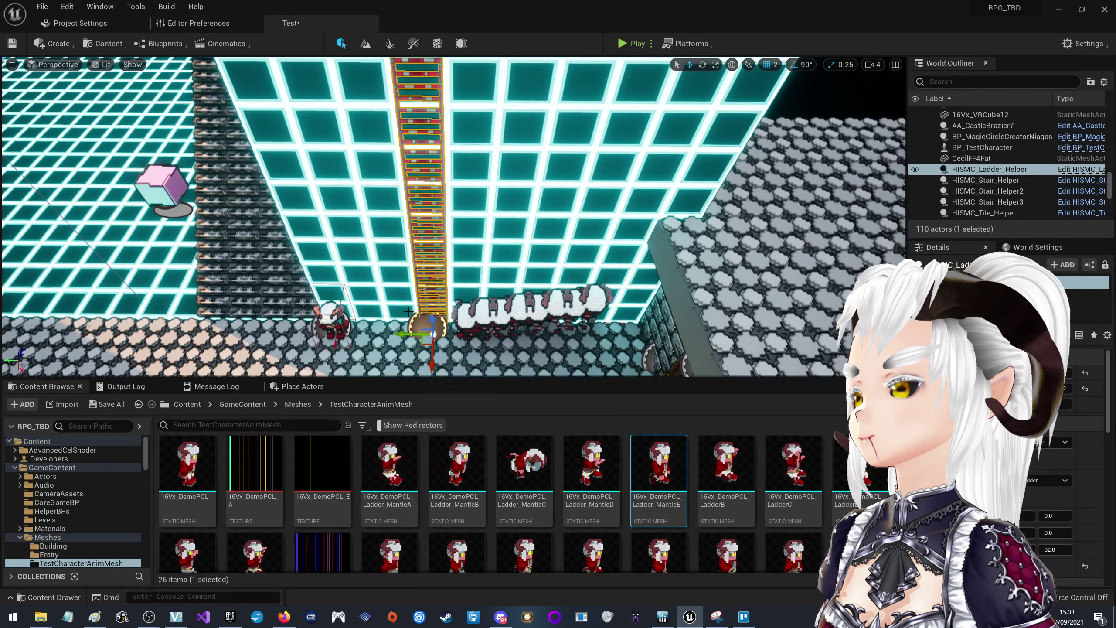
mouse_move(394, 338)
left_mouse_down()
mouse_move(338, 330)
mouse_move(433, 332)
left_mouse_up()
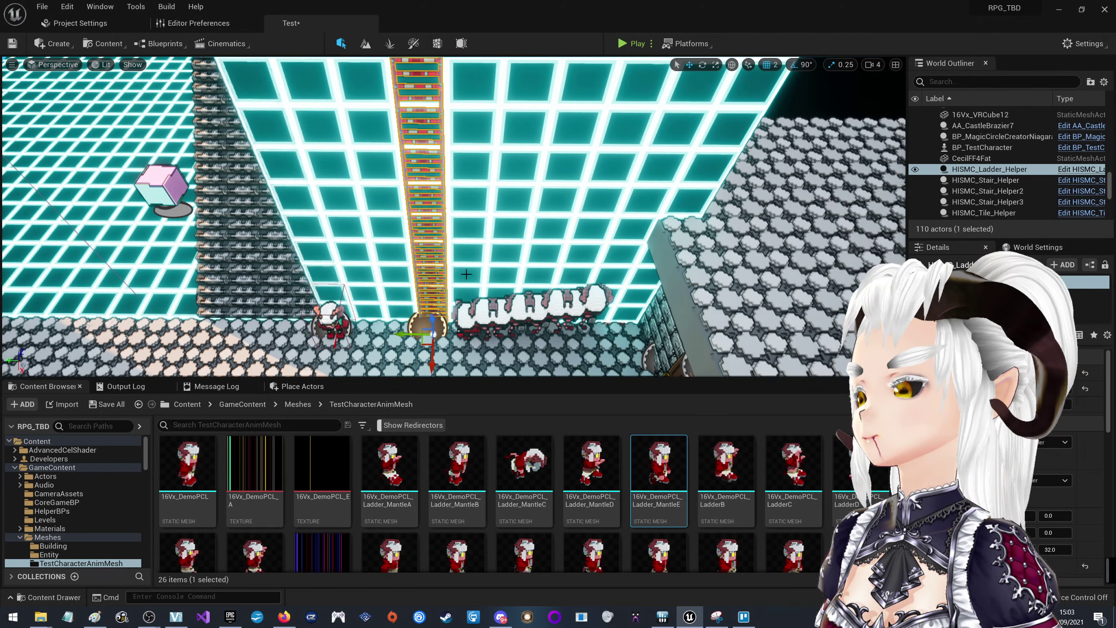
left_click(774, 64)
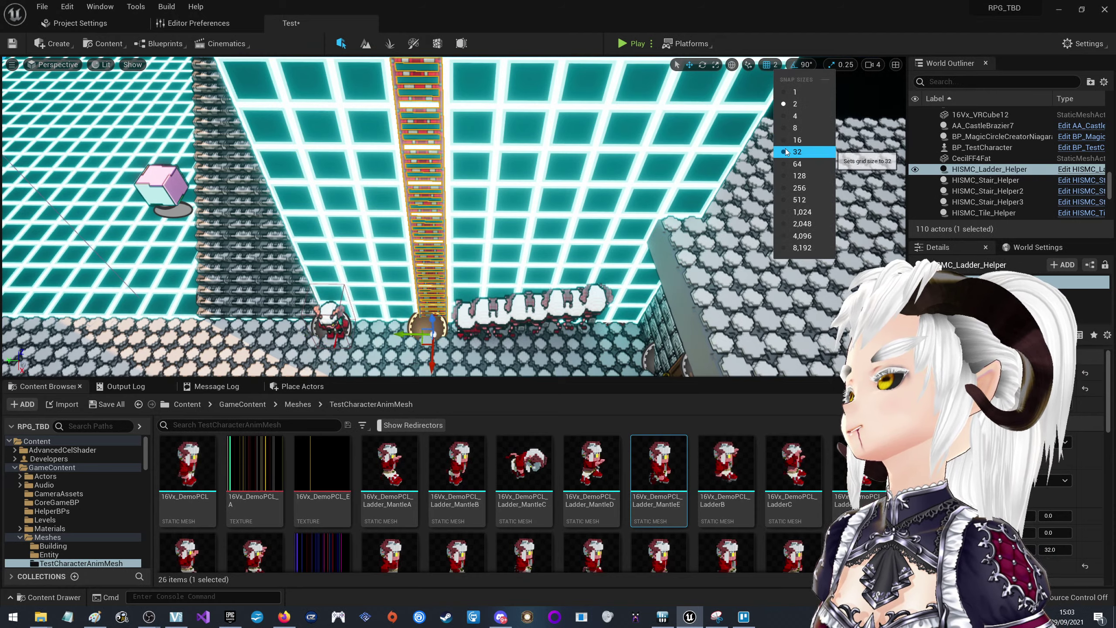
left_click(793, 140)
left_click_drag(405, 334, 306, 333)
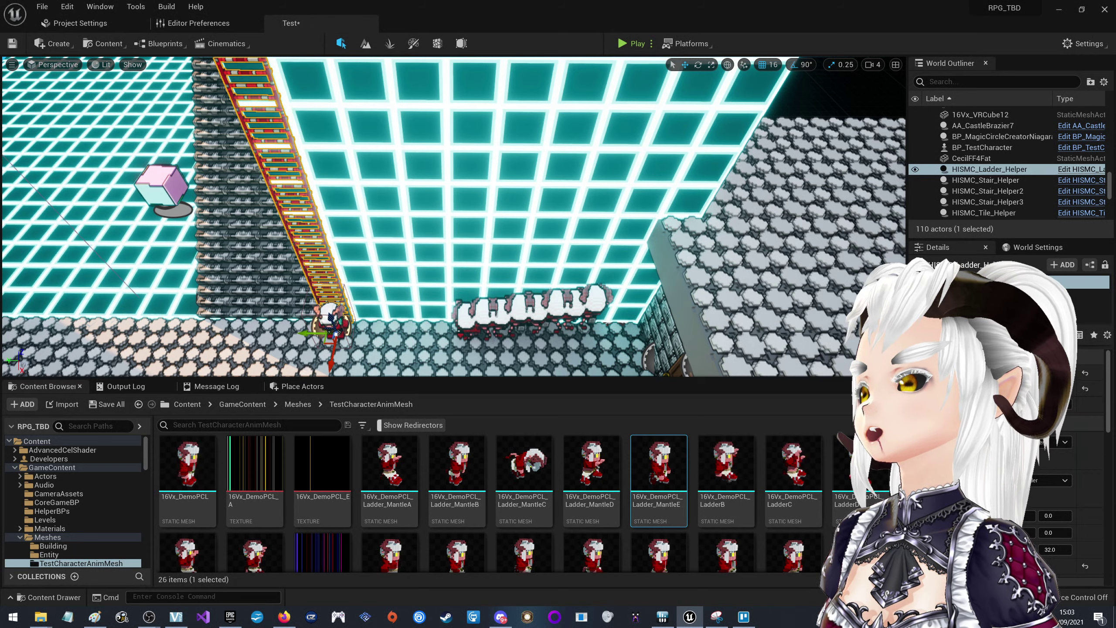
Shift the LadderB and LadderD frames left and select frames LadderD2 through LadderD7
left_click(458, 330)
left_click_drag(428, 334, 346, 332)
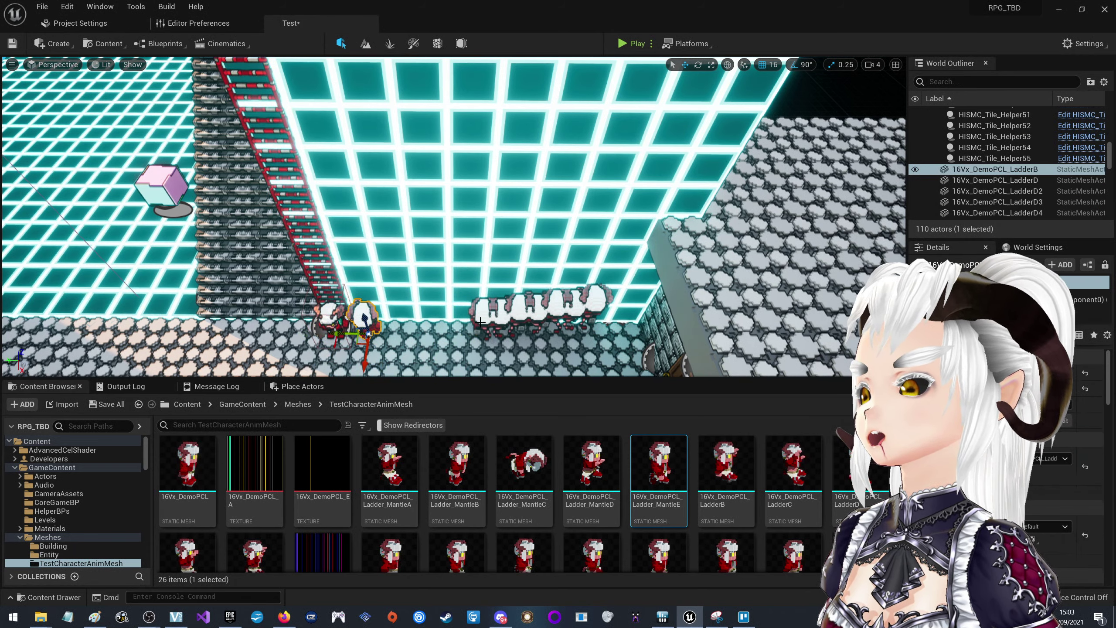
left_click(460, 332)
left_click_drag(419, 334, 373, 331)
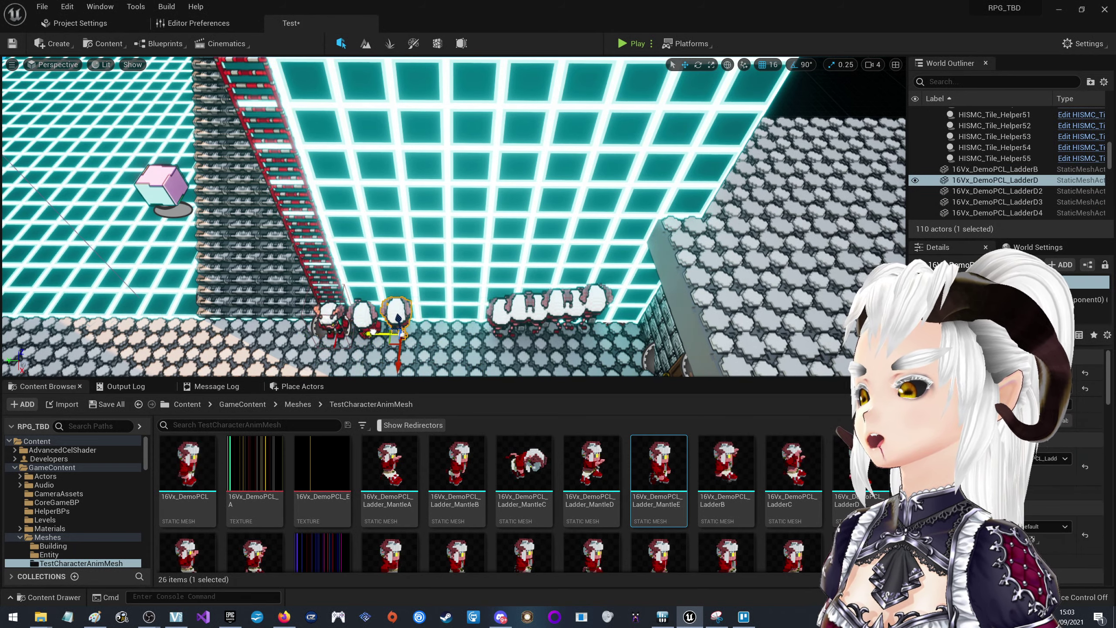
left_click(497, 318)
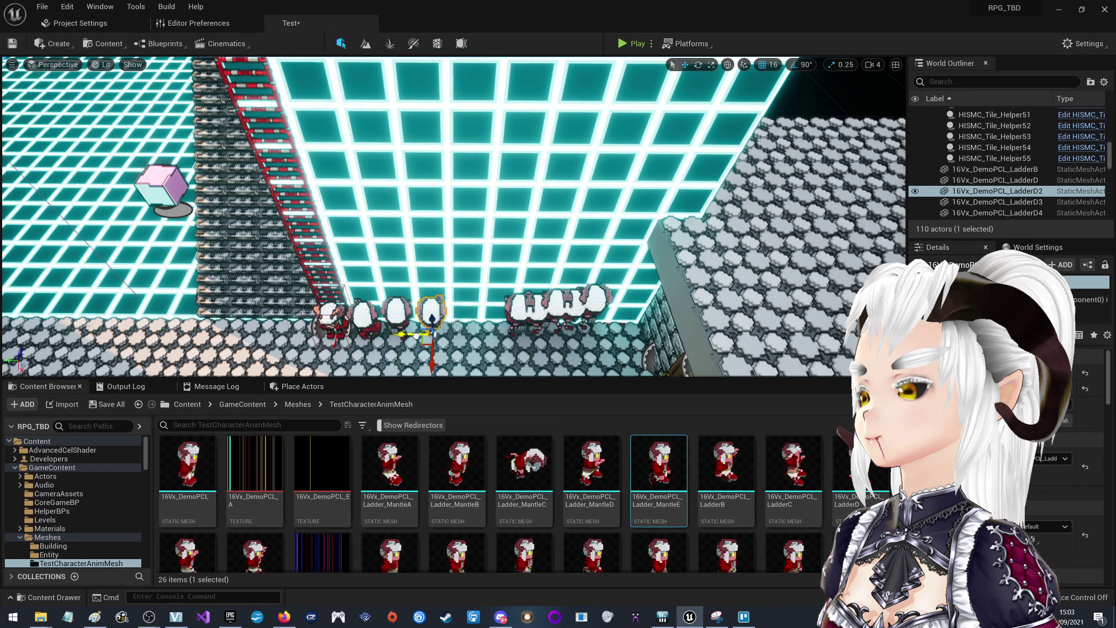
left_click(517, 315)
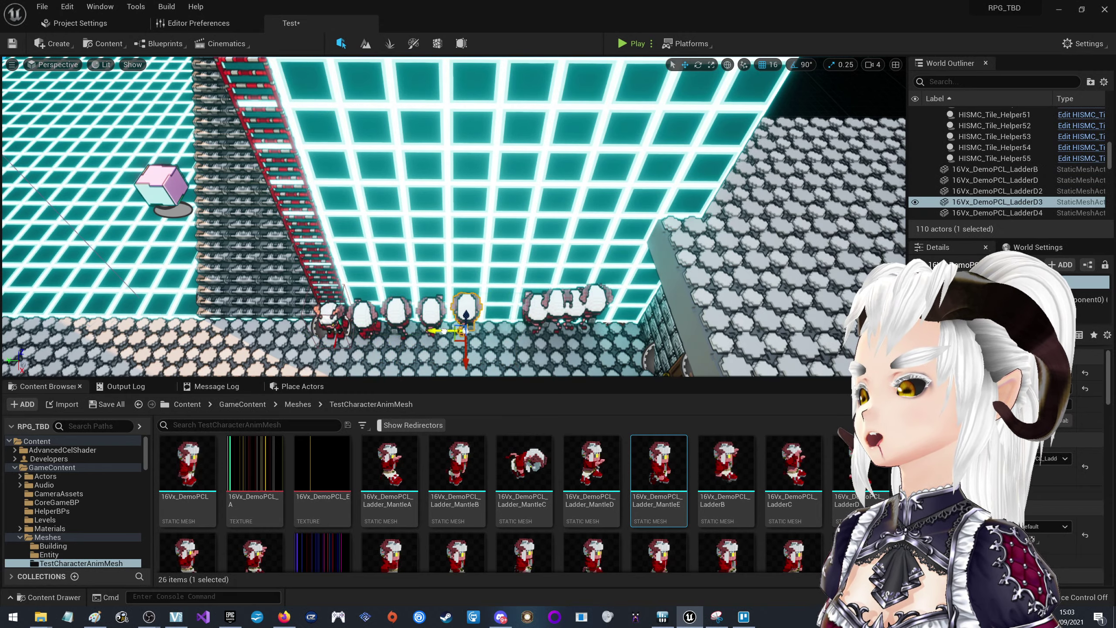
left_click(529, 314)
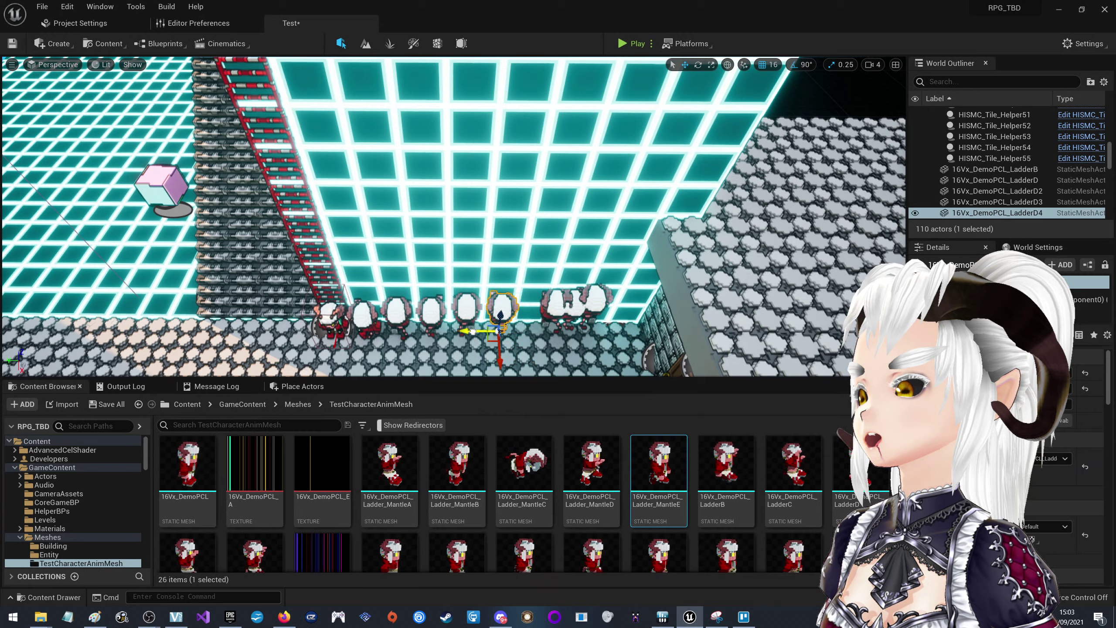
left_click(557, 301)
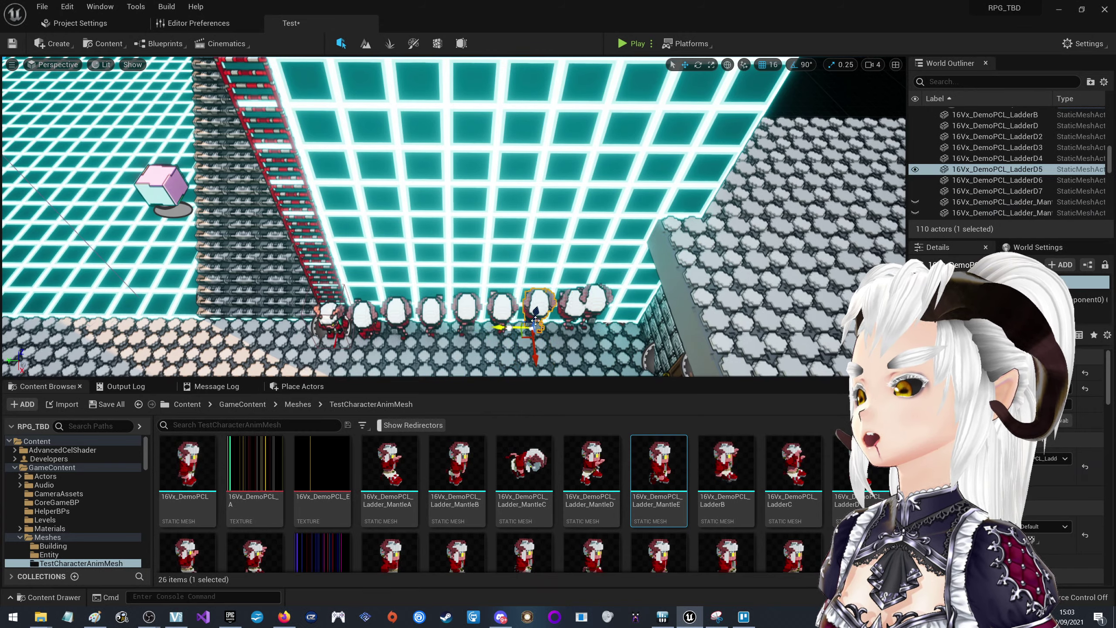
left_click(597, 300)
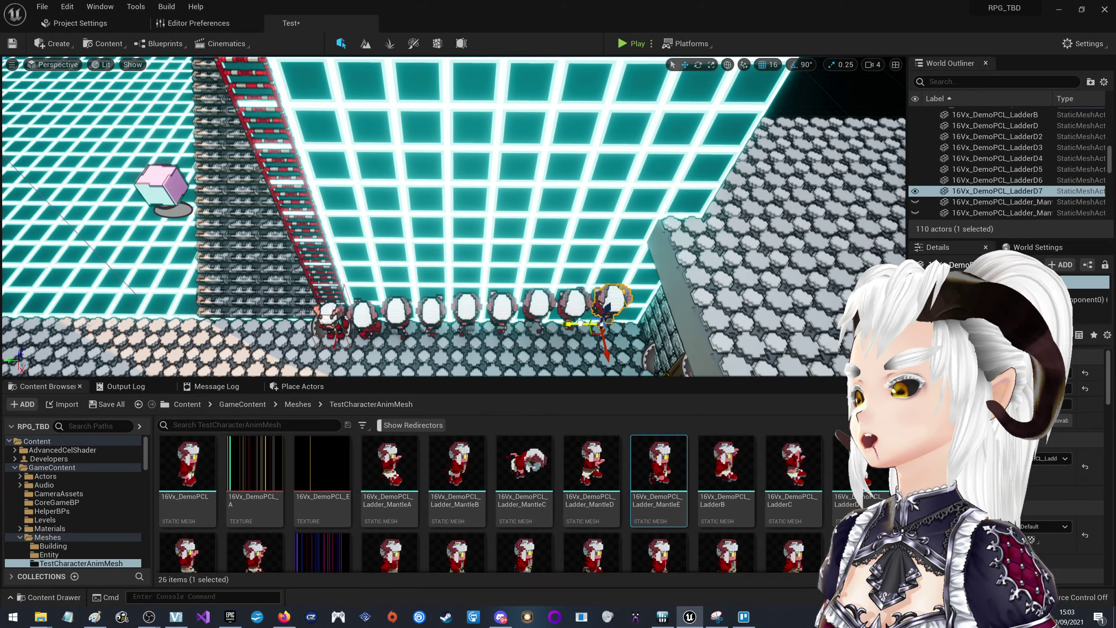
right_click_drag(512, 305, 513, 304)
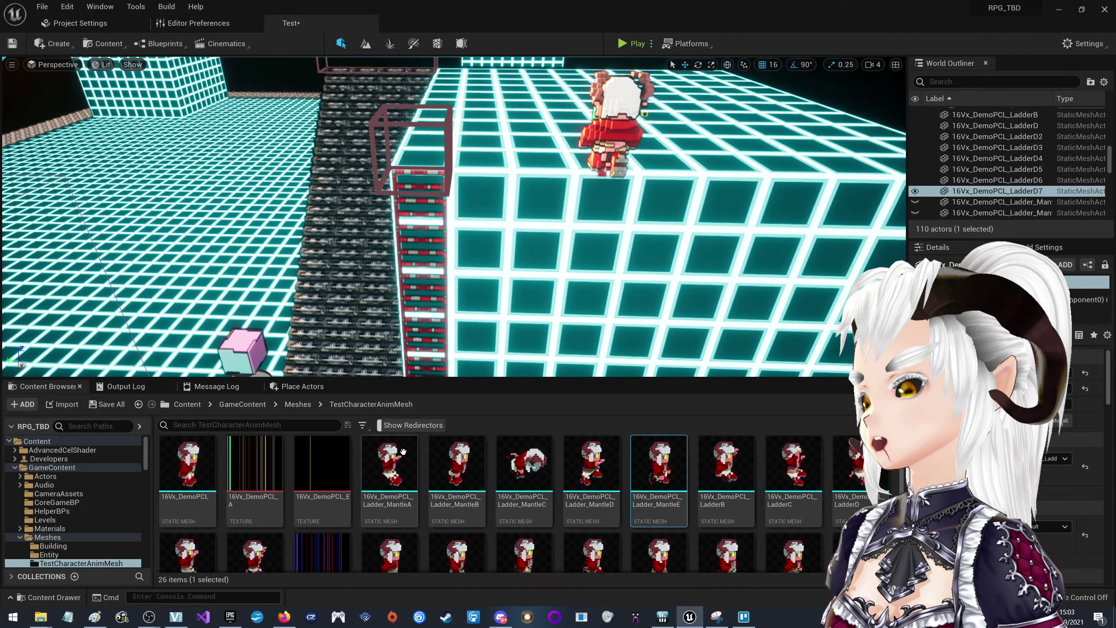
Select Ladder_MantleA and unhide the ladder-mantle frames in the outliner
left_click(389, 466)
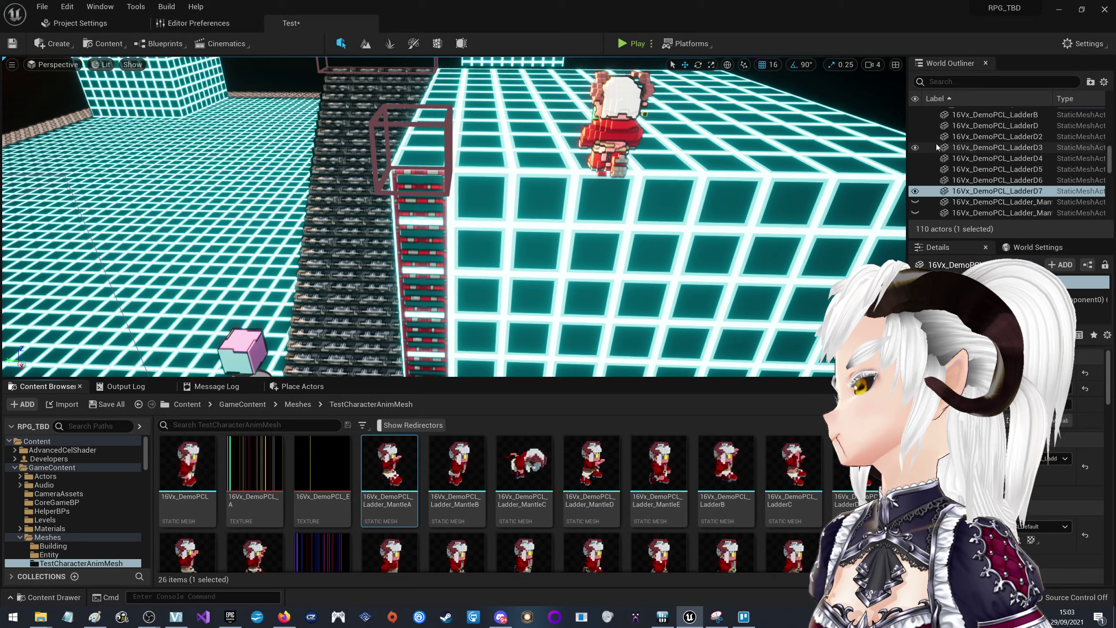
scroll(925, 151, "up", 1)
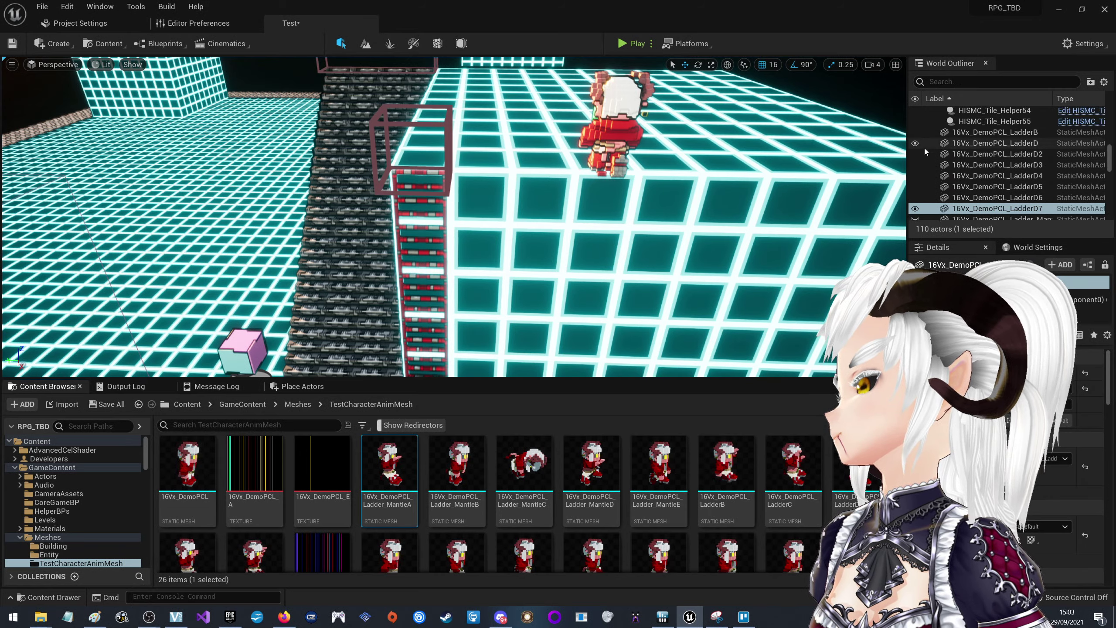
scroll(925, 148, "down", 1)
scroll(924, 150, "down", 2)
scroll(928, 176, "down", 1)
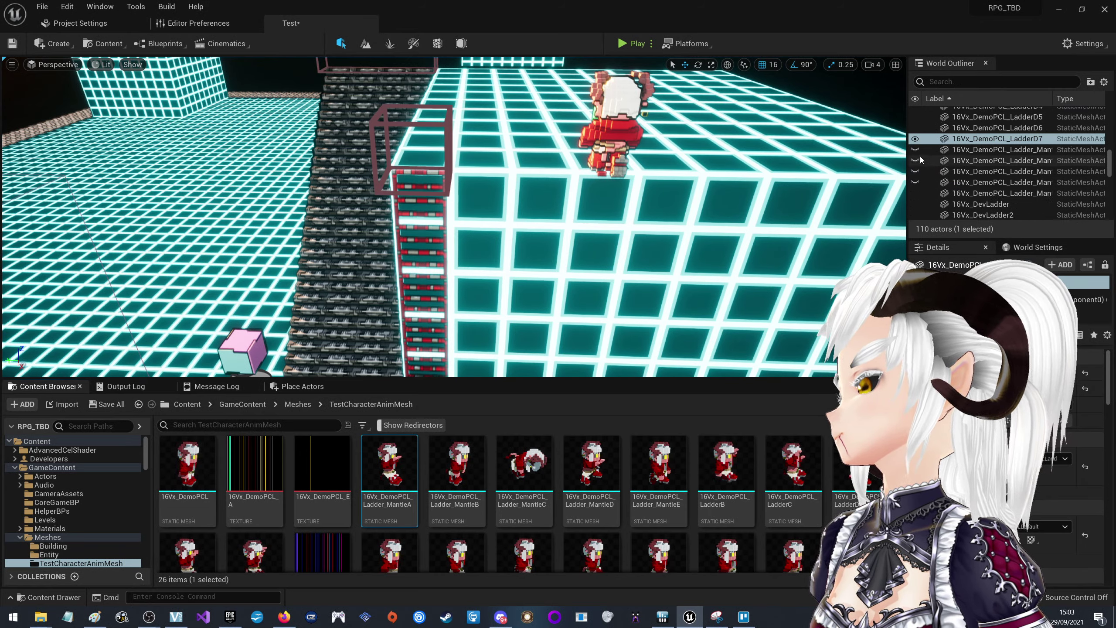
left_click(915, 161)
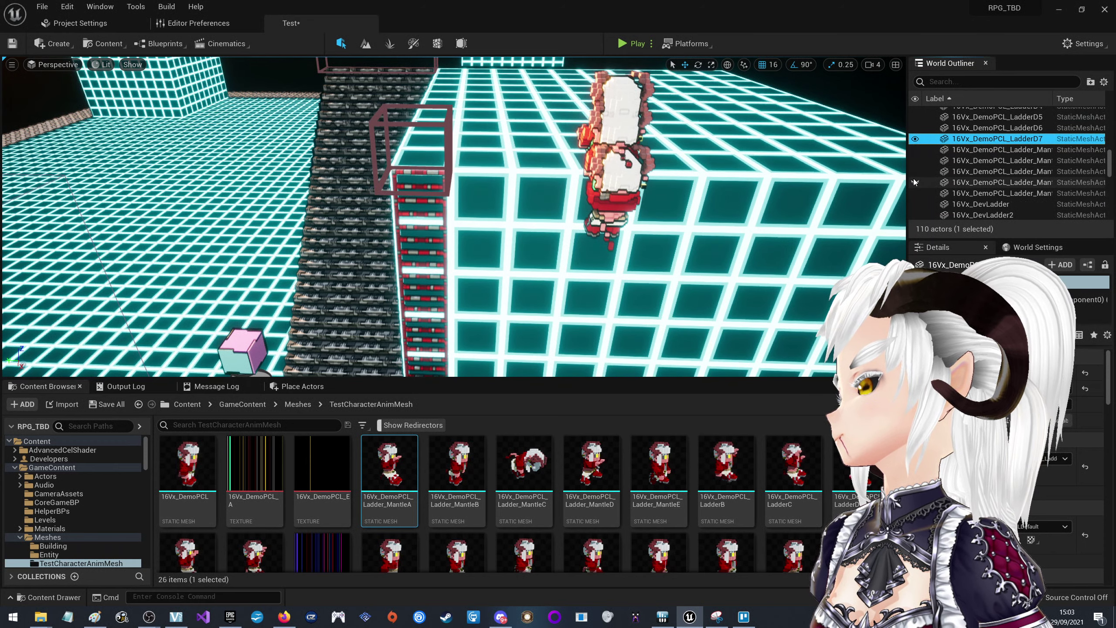
Slide the first two mantle frames toward the ladder top
left_click(974, 150)
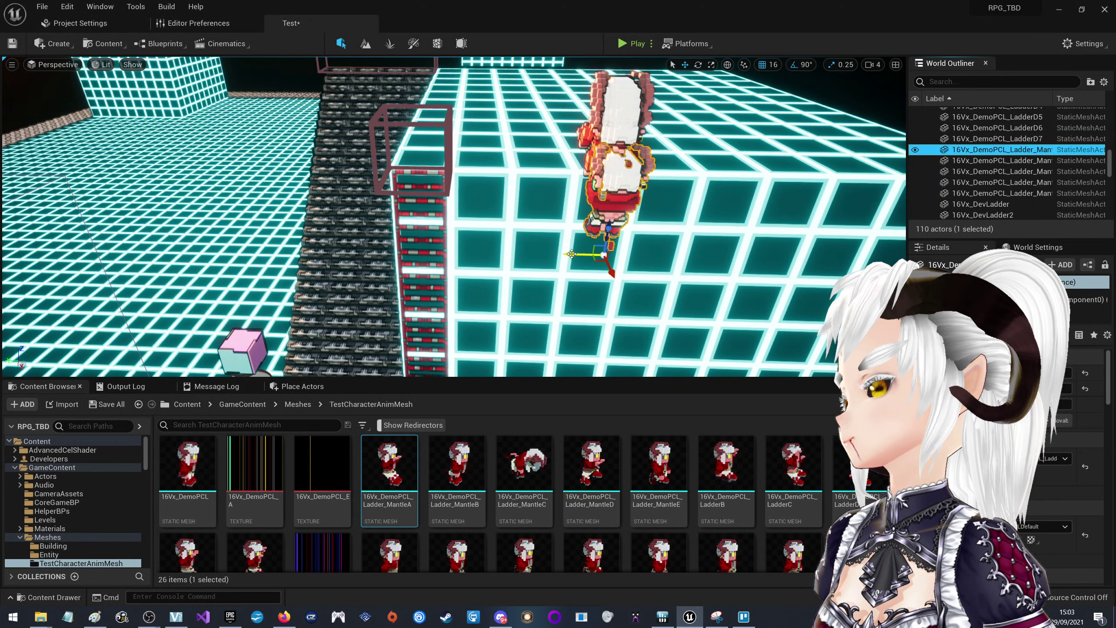
left_click_drag(571, 255, 466, 245)
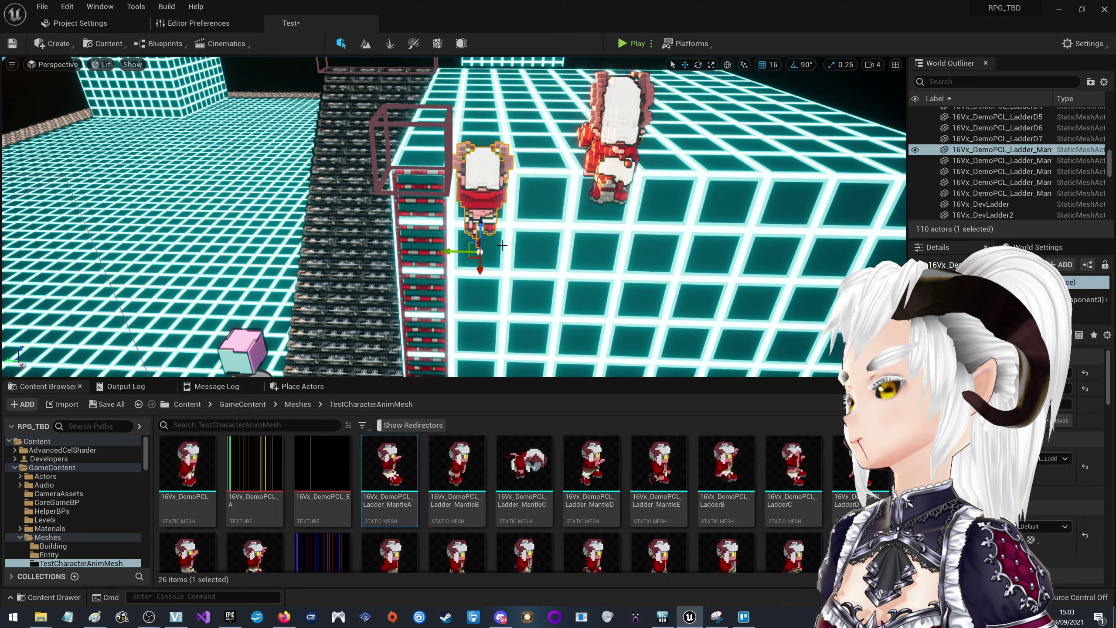
left_click(984, 160)
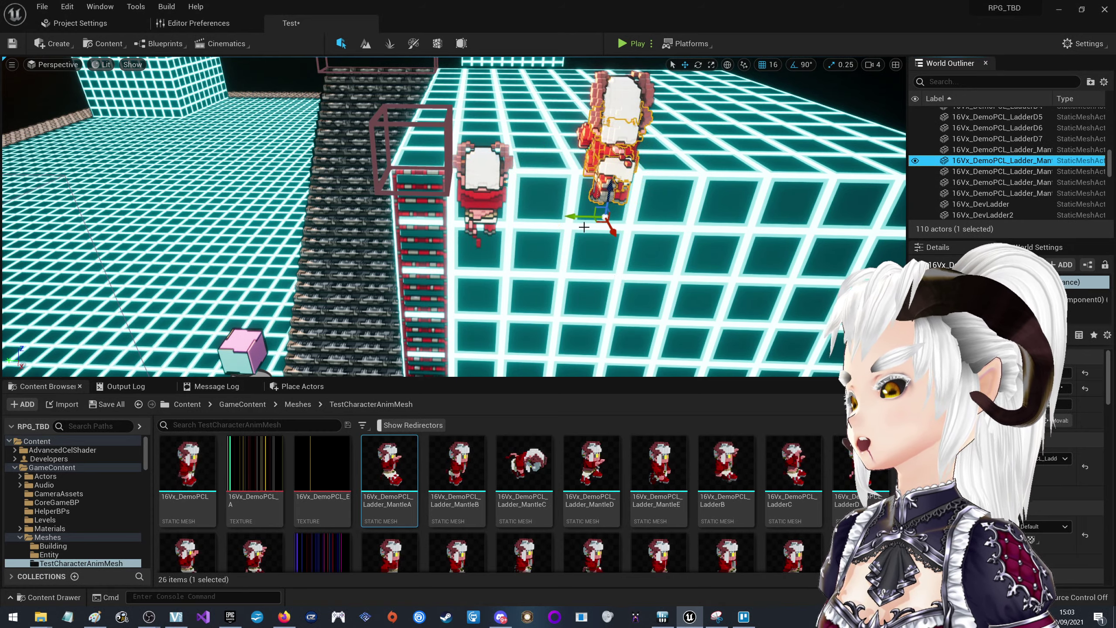
left_click_drag(589, 217, 528, 217)
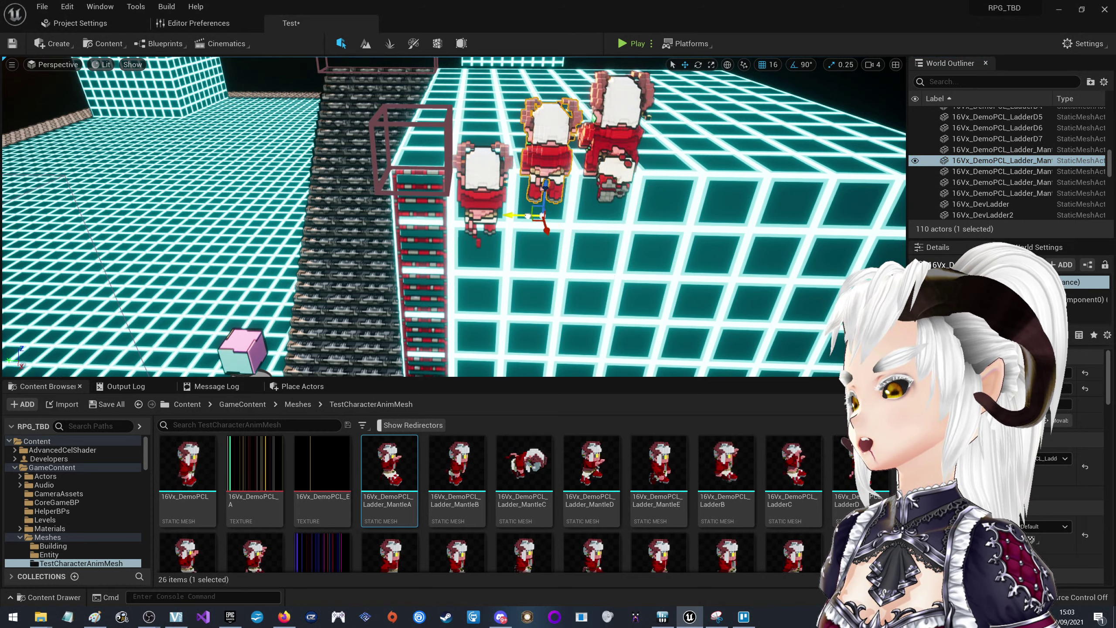
Spread the remaining mantle frames rightward across the rooftop
left_click(962, 171)
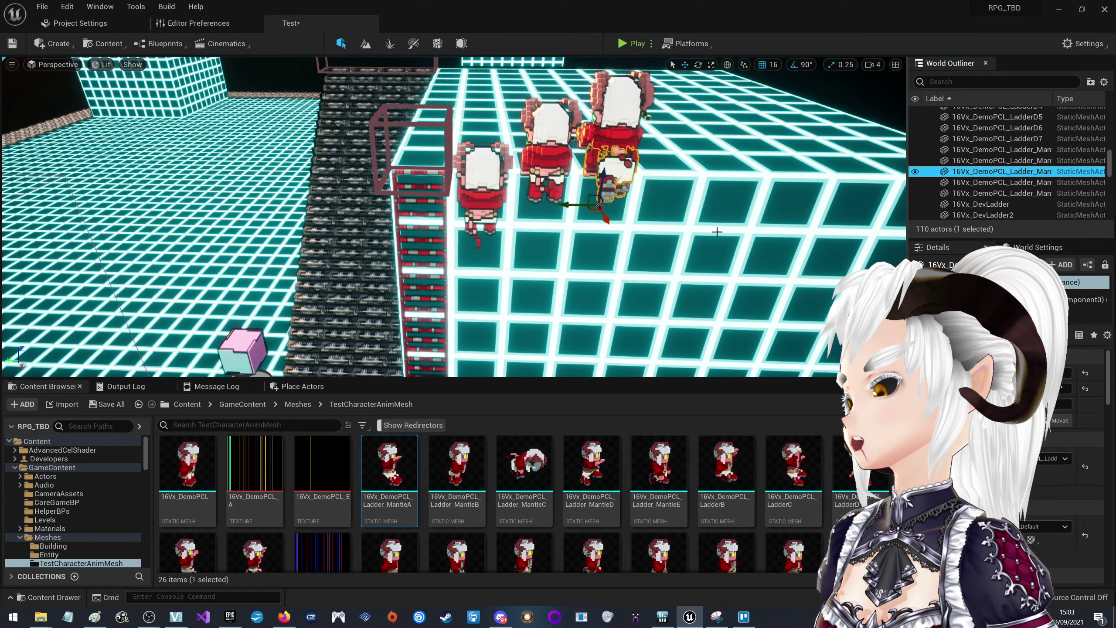
left_click(950, 182)
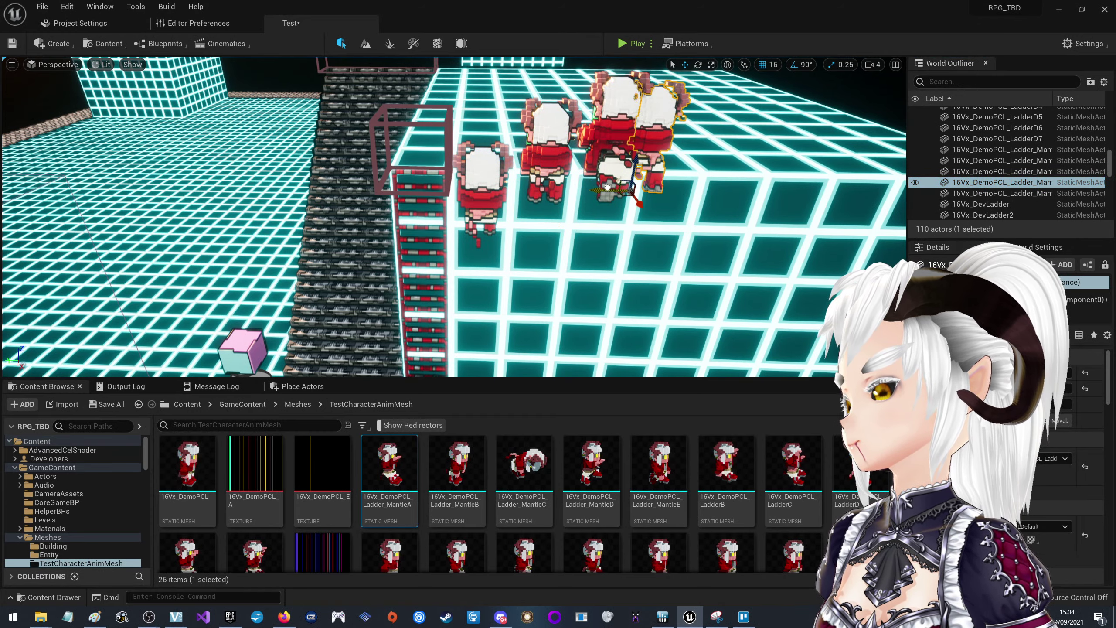
left_click_drag(674, 176, 706, 175)
left_click(967, 194)
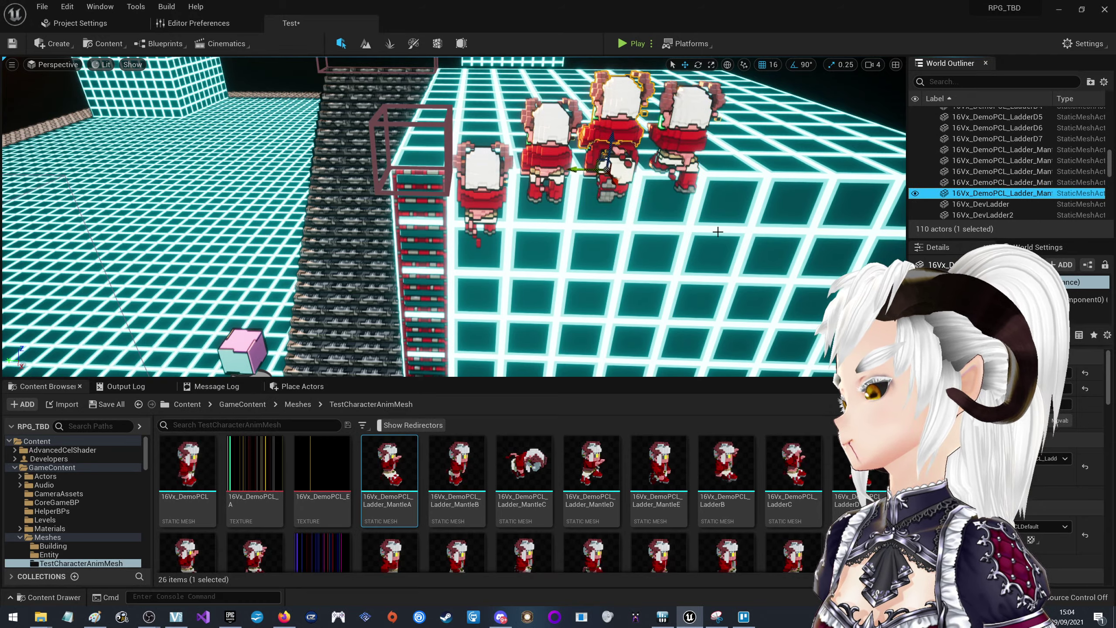
left_click_drag(579, 170, 722, 167)
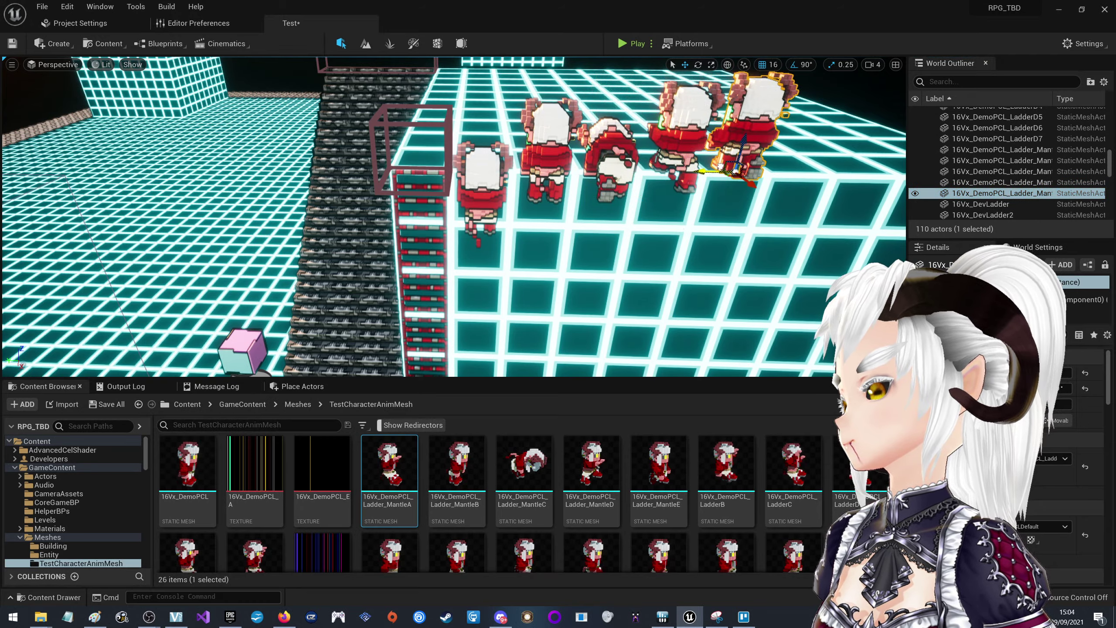
right_click_drag(722, 167, 567, 304)
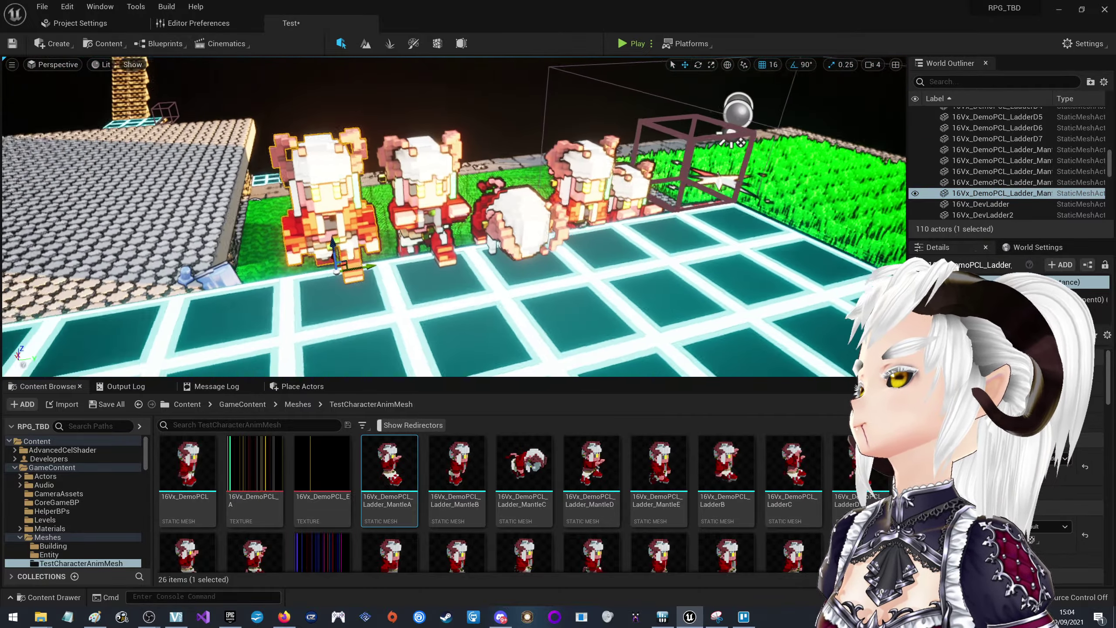
Review the mantle frame row on the wall top, save the Test level, and select the NPC
mouse_move(567, 304)
right_mouse_down()
mouse_move(440, 264)
mouse_move(484, 246)
mouse_move(439, 229)
mouse_move(461, 211)
mouse_move(431, 220)
right_mouse_up()
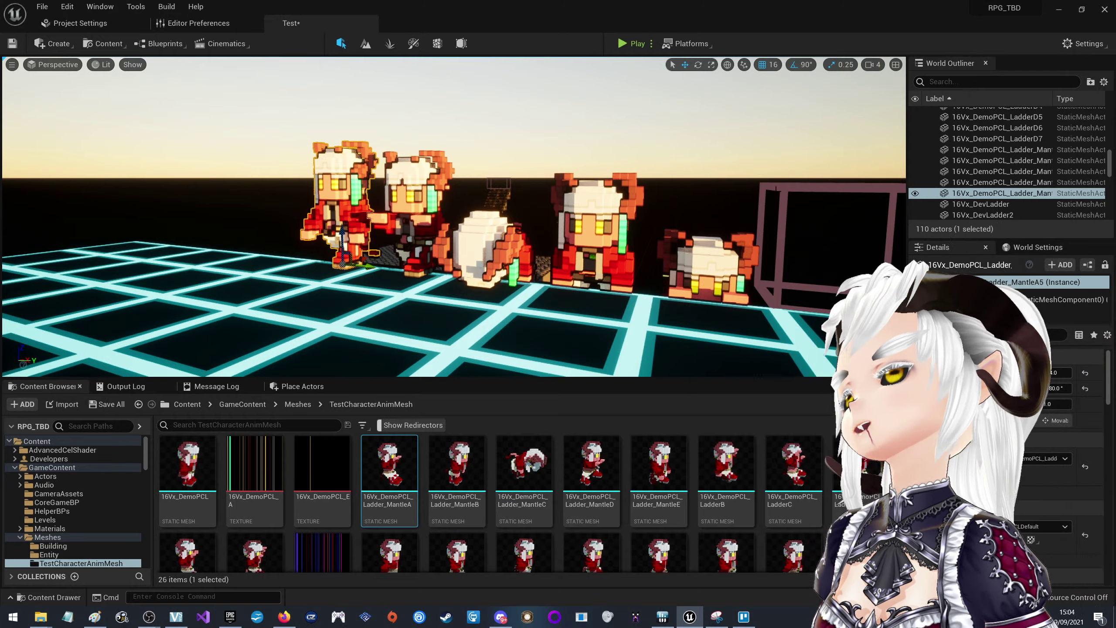
mouse_move(773, 214)
right_mouse_down()
mouse_move(562, 211)
mouse_move(540, 200)
right_mouse_up()
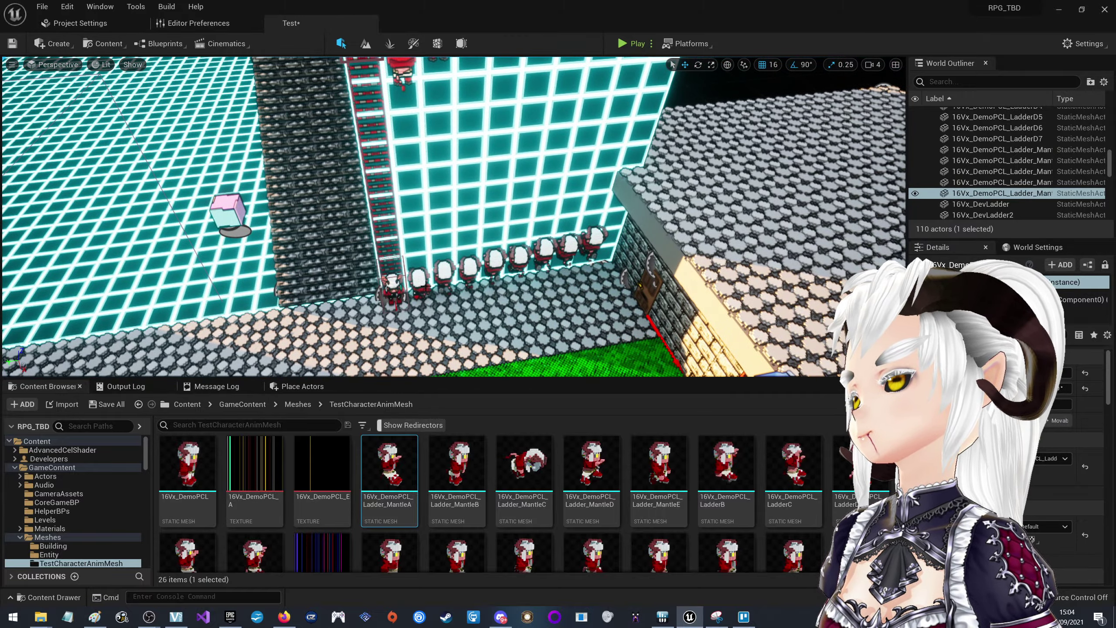
right_click_drag(593, 233, 580, 229)
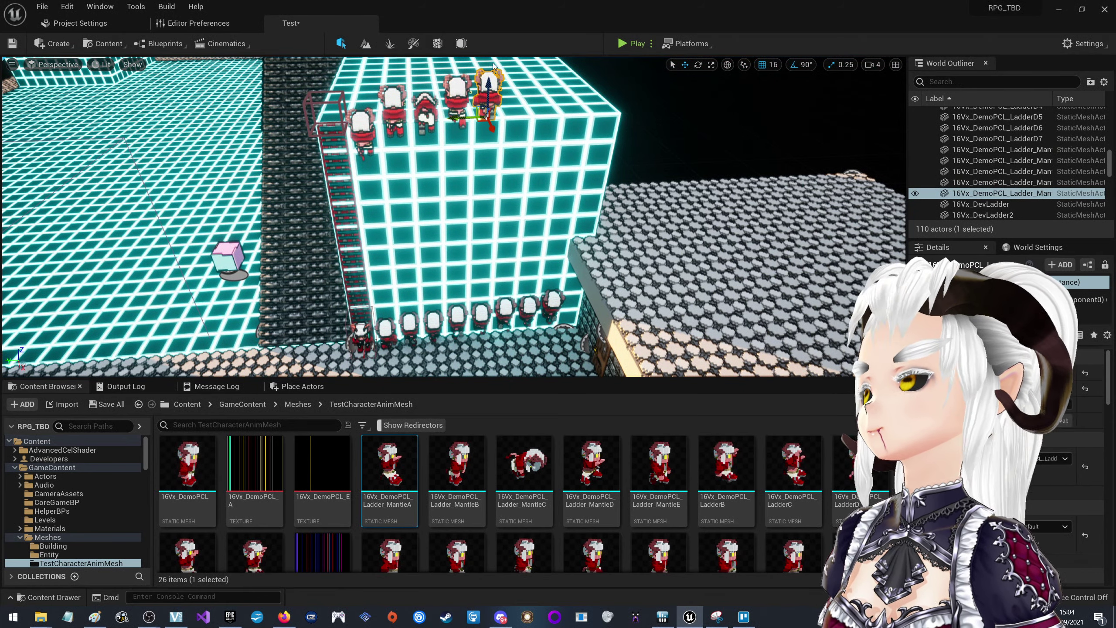
key("ctrl+s")
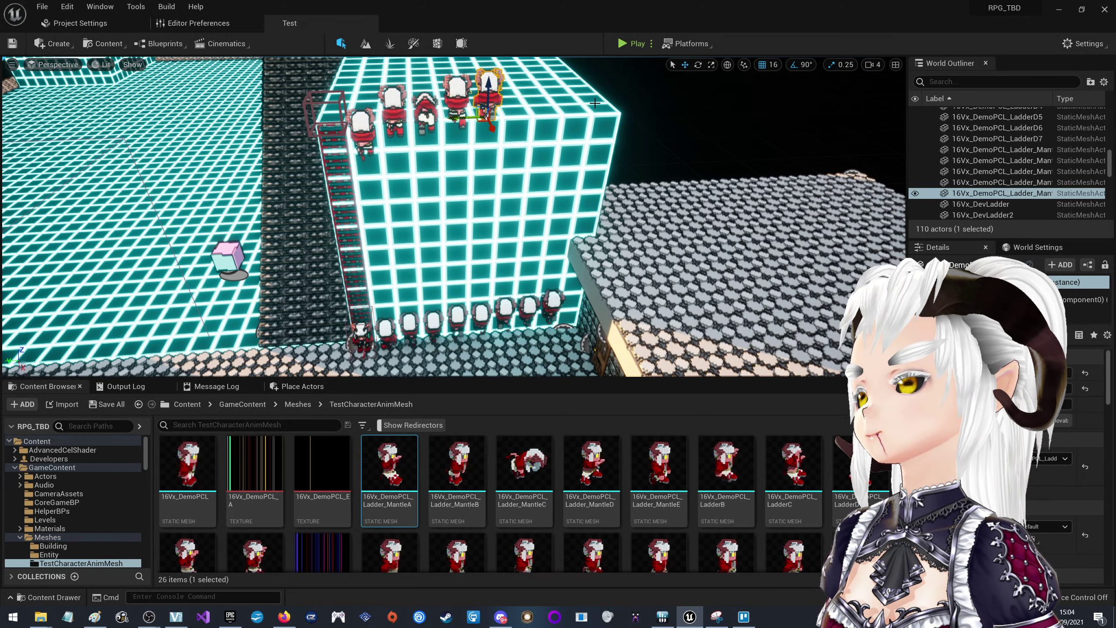
left_click(359, 337)
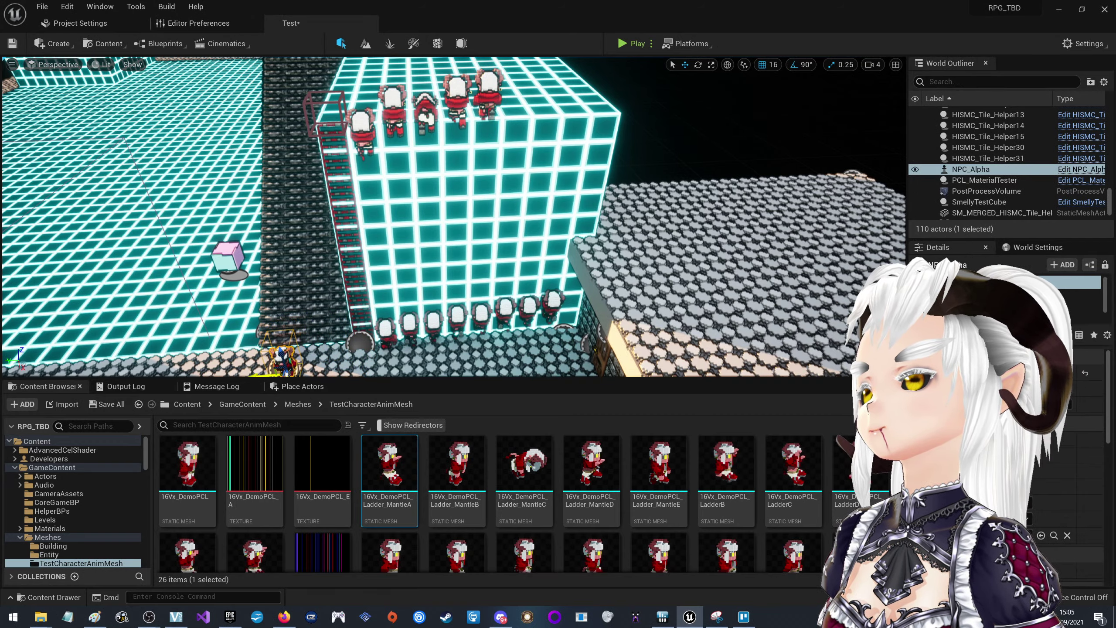
Save the Test level from the toolbar
right_click_drag(453, 215, 483, 185)
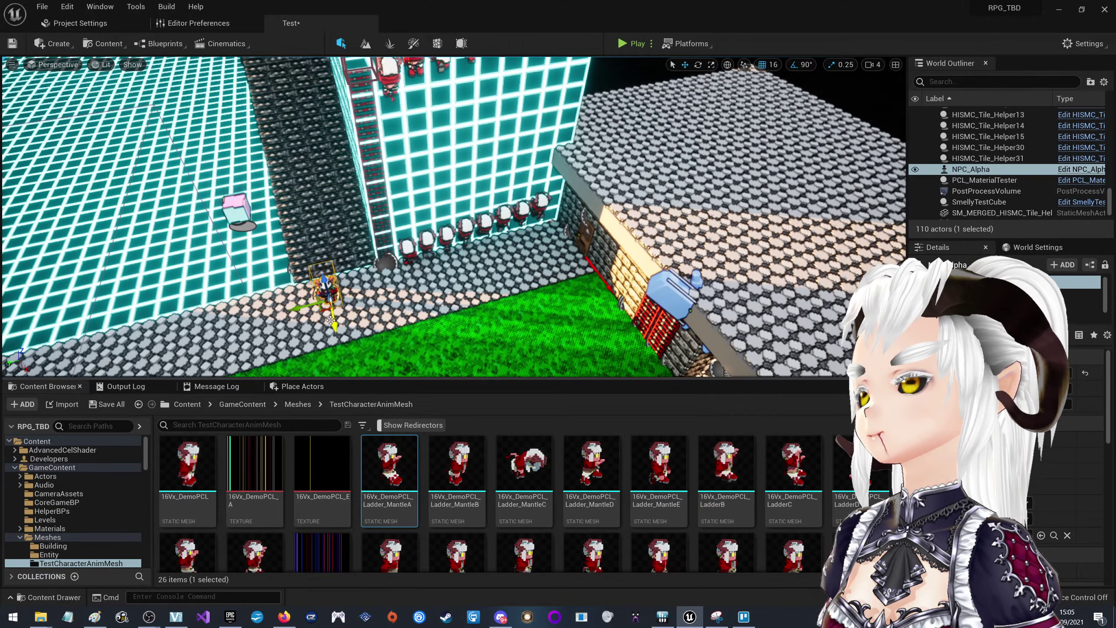
left_click(18, 44)
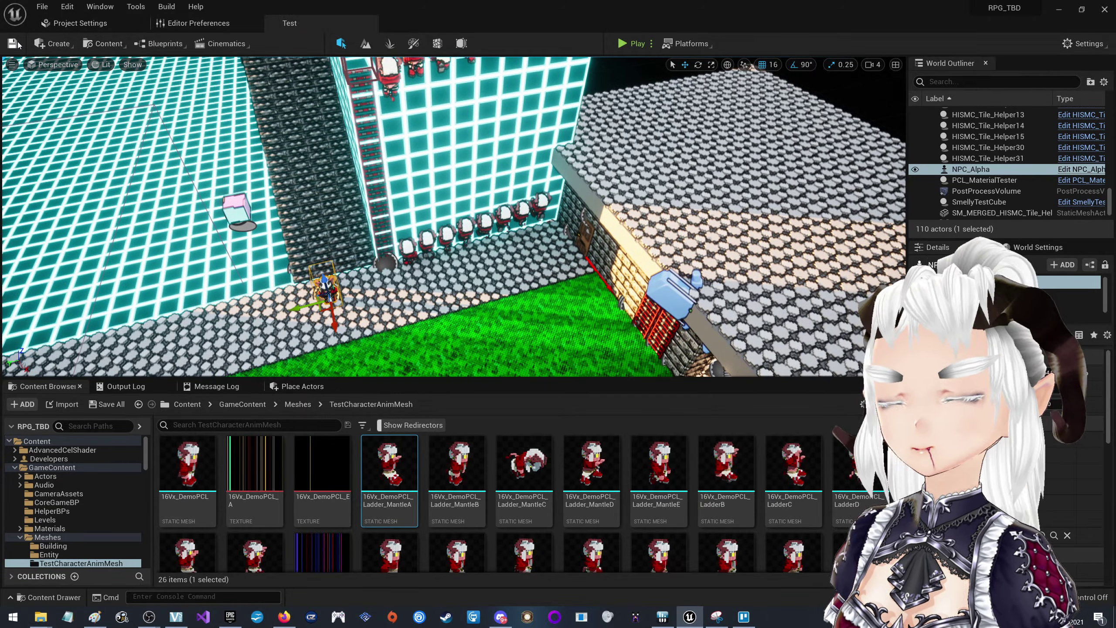
right_click_drag(615, 176, 584, 194)
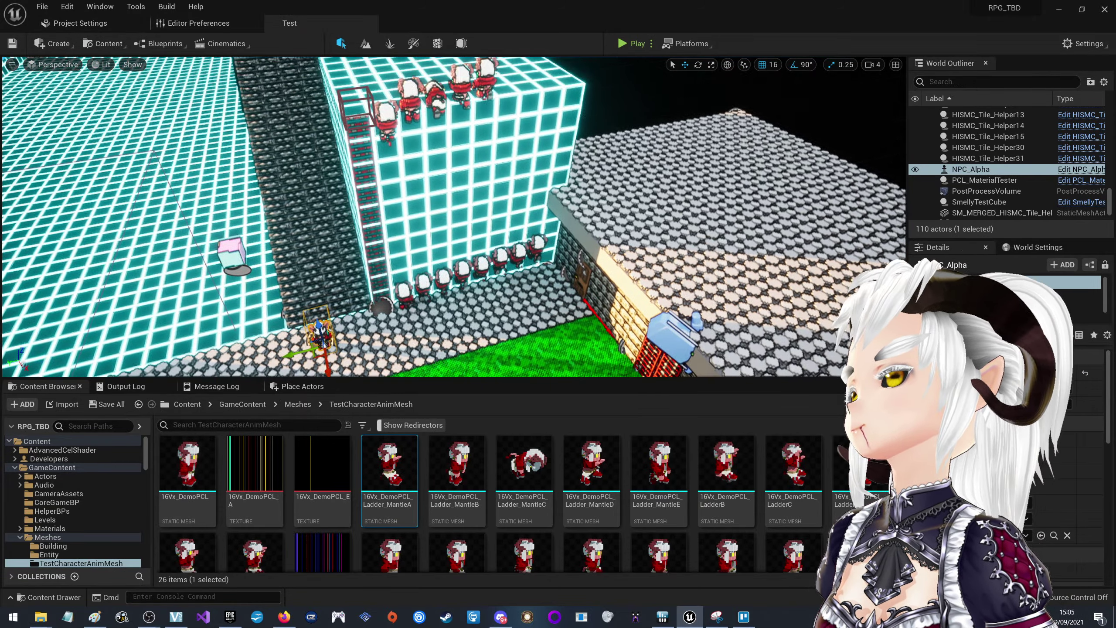
mouse_move(452, 216)
right_mouse_down()
mouse_move(430, 264)
mouse_move(422, 211)
mouse_move(413, 207)
mouse_move(404, 228)
mouse_move(395, 218)
right_mouse_up()
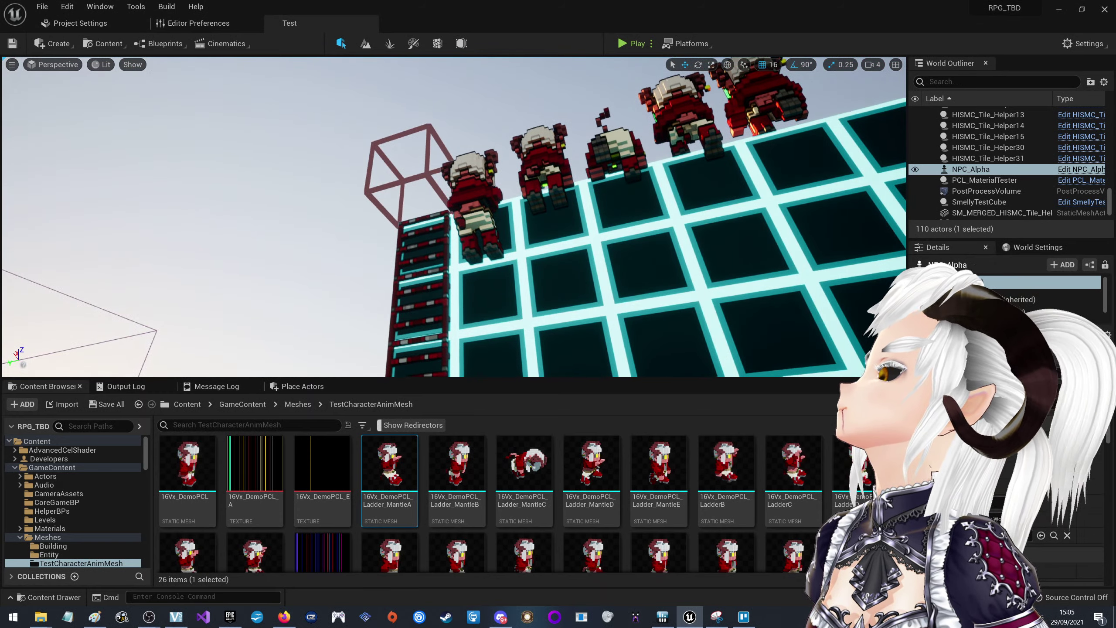
Fly in close to inspect the mantle frames along the rooftop edge
right_click_drag(395, 218, 402, 218)
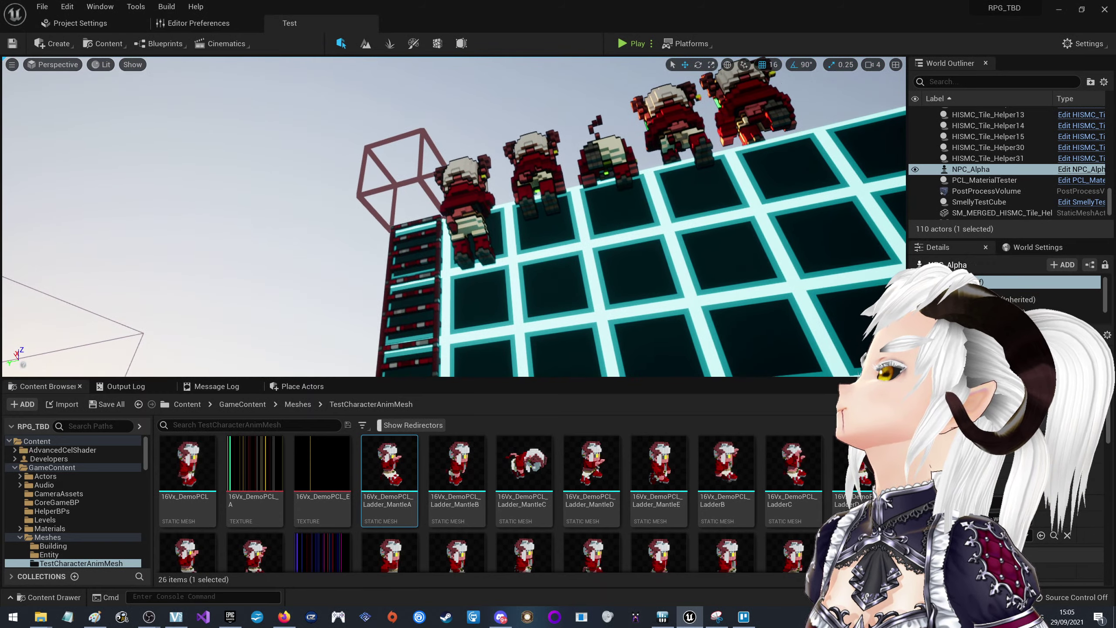
right_click_drag(403, 217, 396, 220)
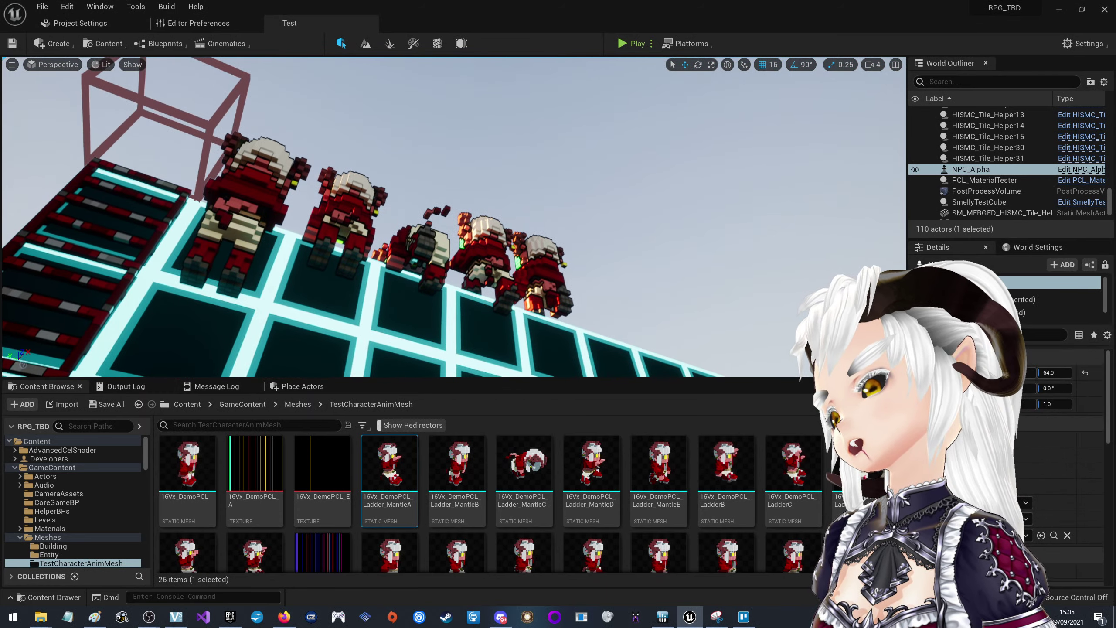
right_click_drag(95, 162, 95, 162)
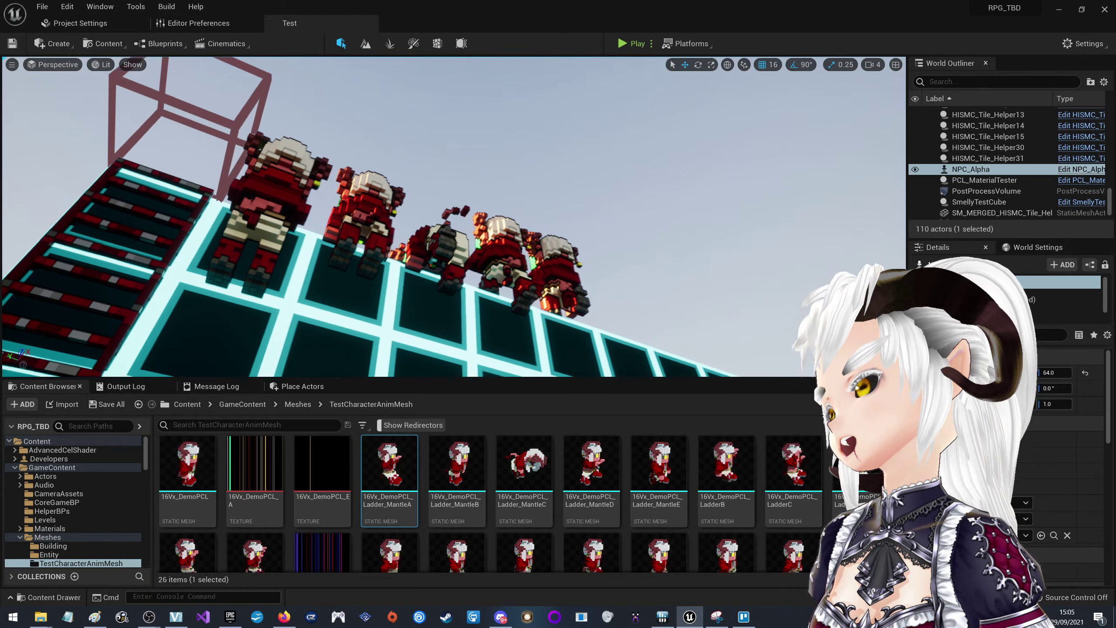
right_click_drag(453, 216, 453, 216)
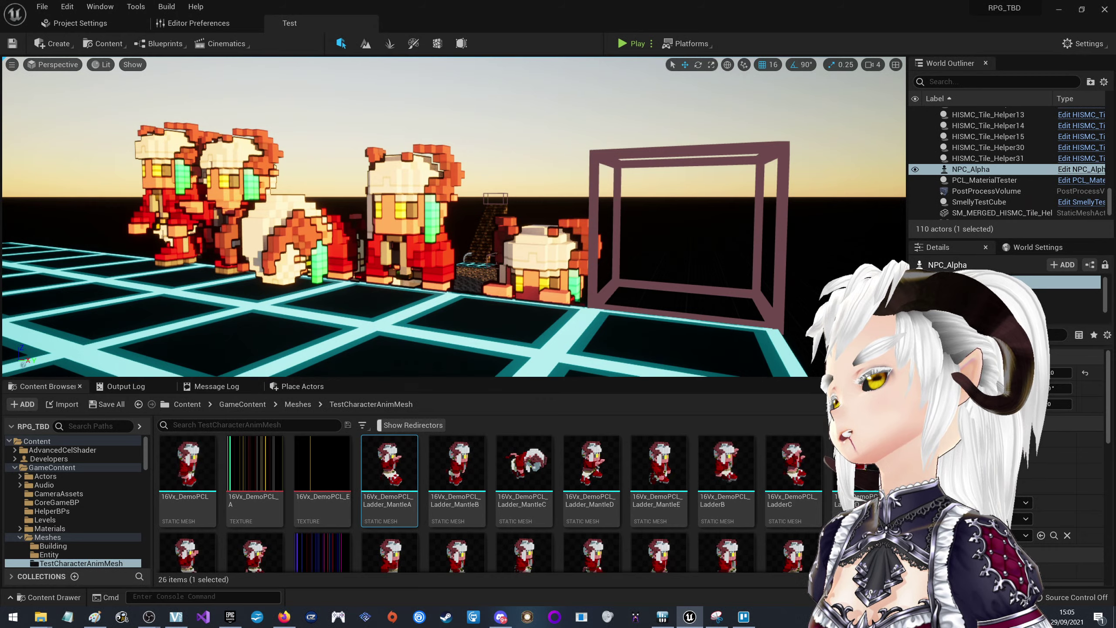
right_click_drag(452, 216, 453, 215)
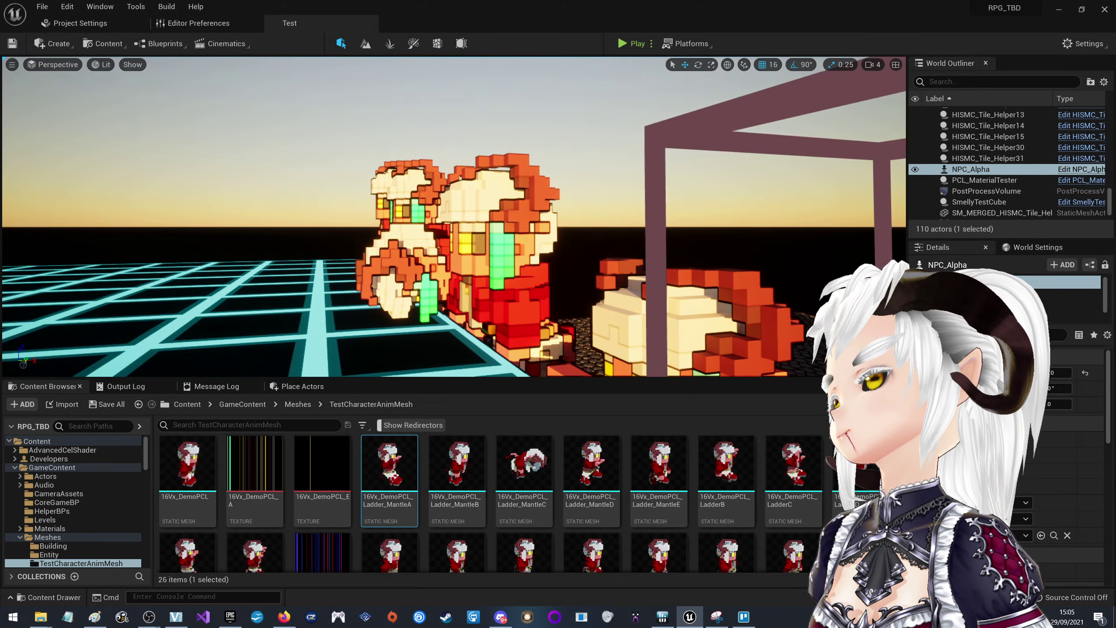
right_click_drag(453, 216, 453, 215)
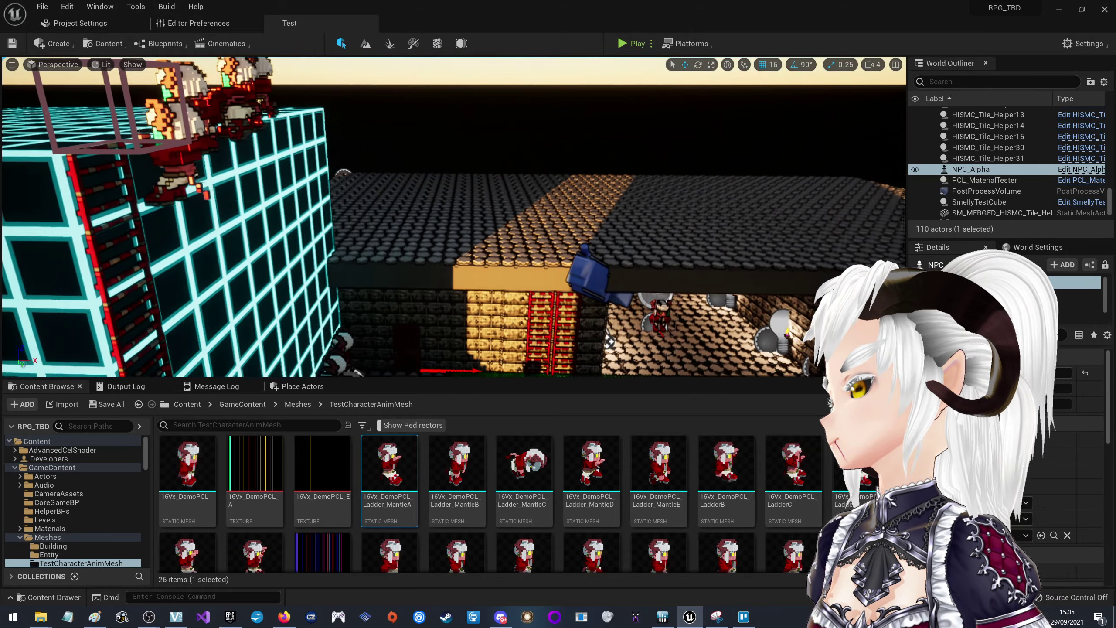
scroll(563, 517, "down", 1)
Enlarge the Content Browser so all 26 TestCharacterAnimMesh thumbnails fit on screen
scroll(564, 517, "down", 3)
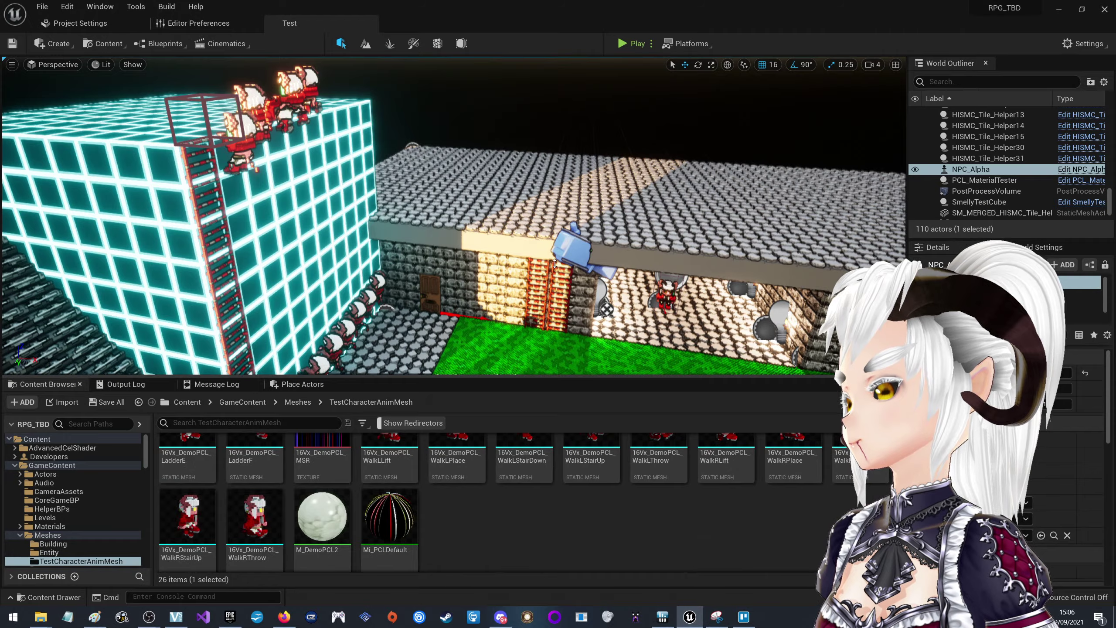
left_click_drag(555, 264, 555, 263)
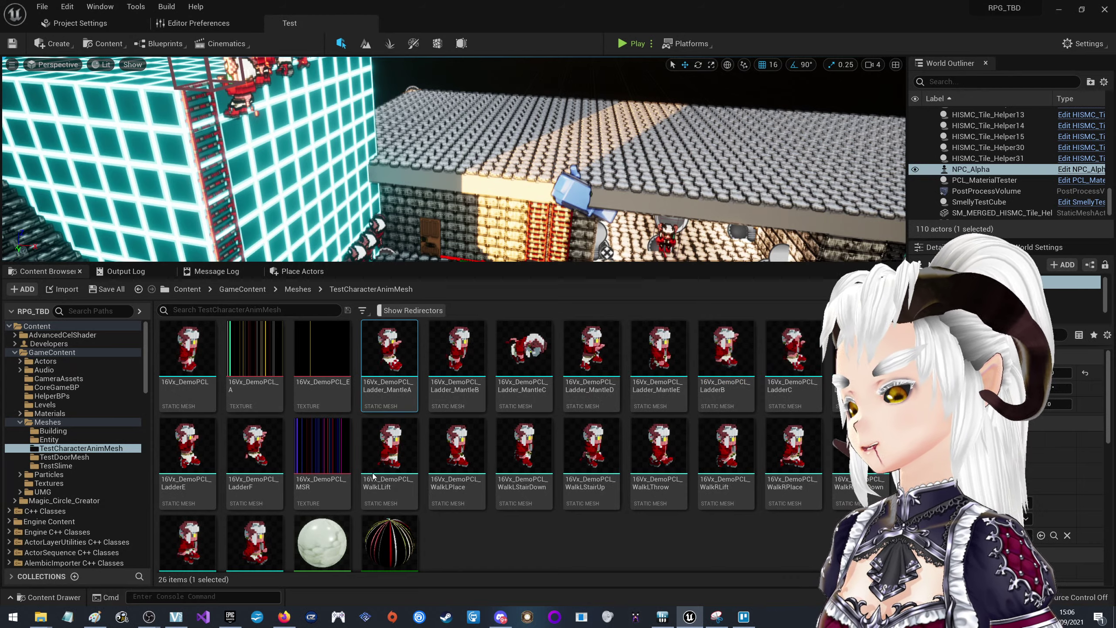
mouse_move(173, 358)
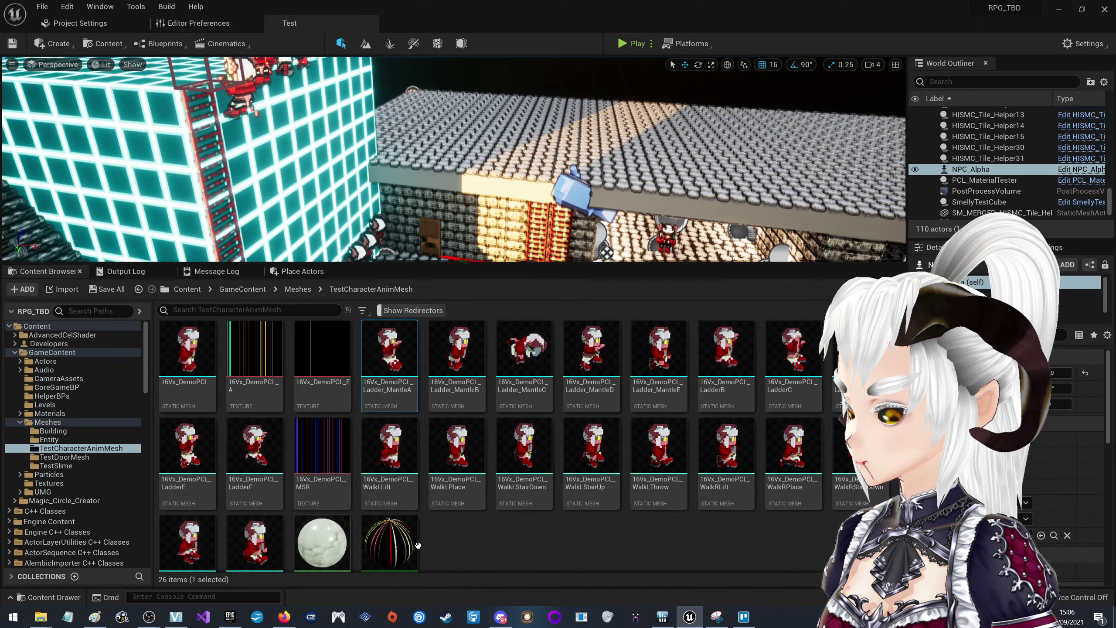
scroll(590, 527, "down", 1)
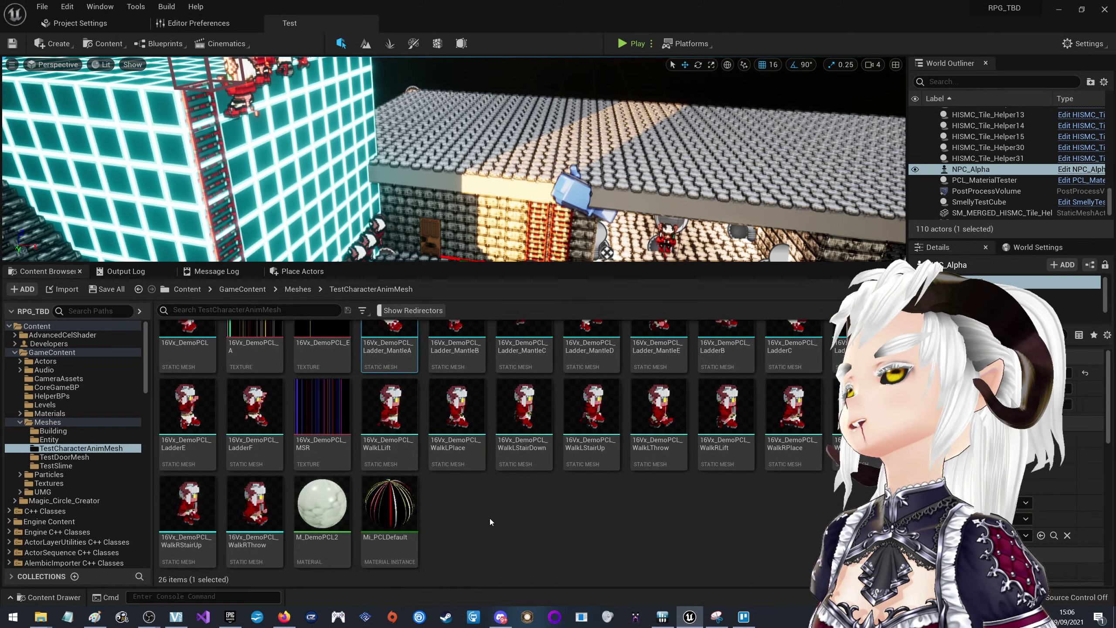
scroll(491, 522, "up", 1)
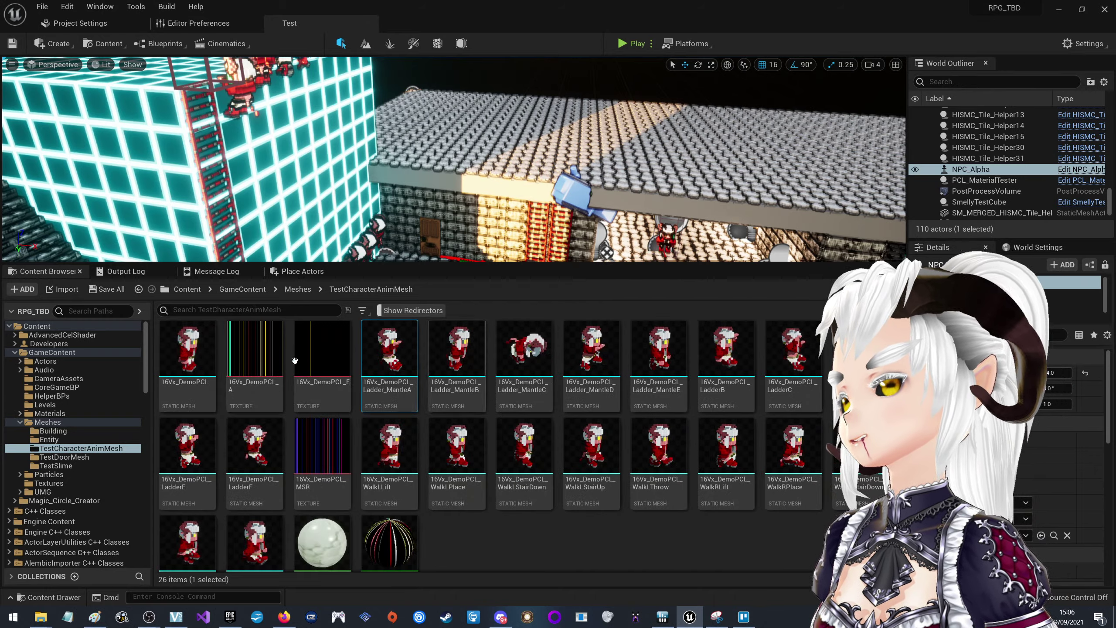
right_click_drag(440, 167, 439, 167)
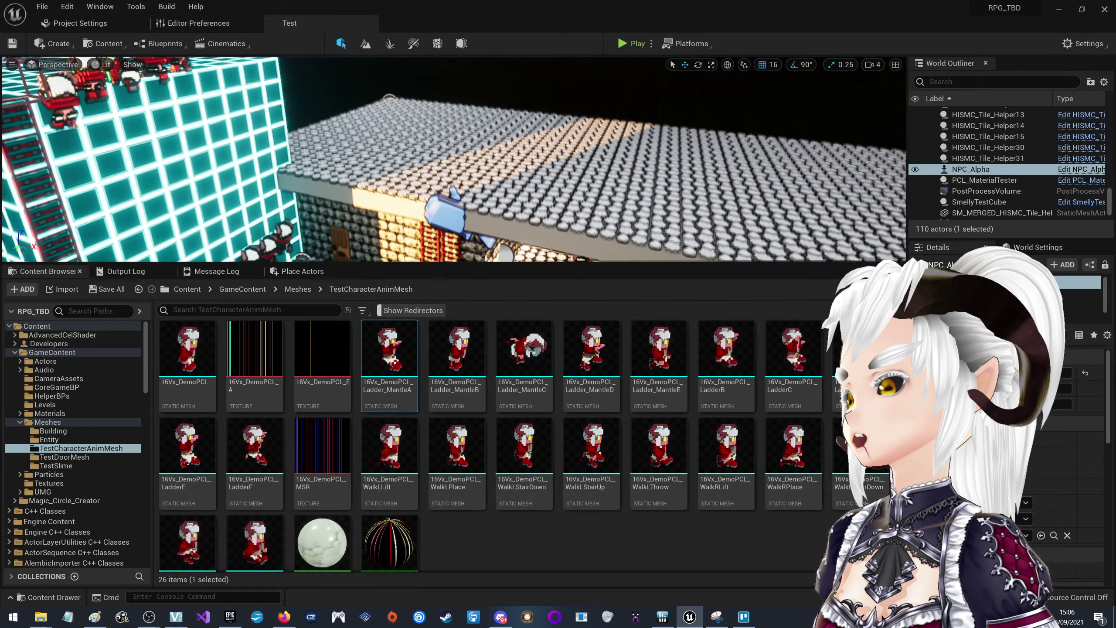
Frame NPC_Alpha, look over the mantle frames, ladder tower and roof, then play the Test level
key("f")
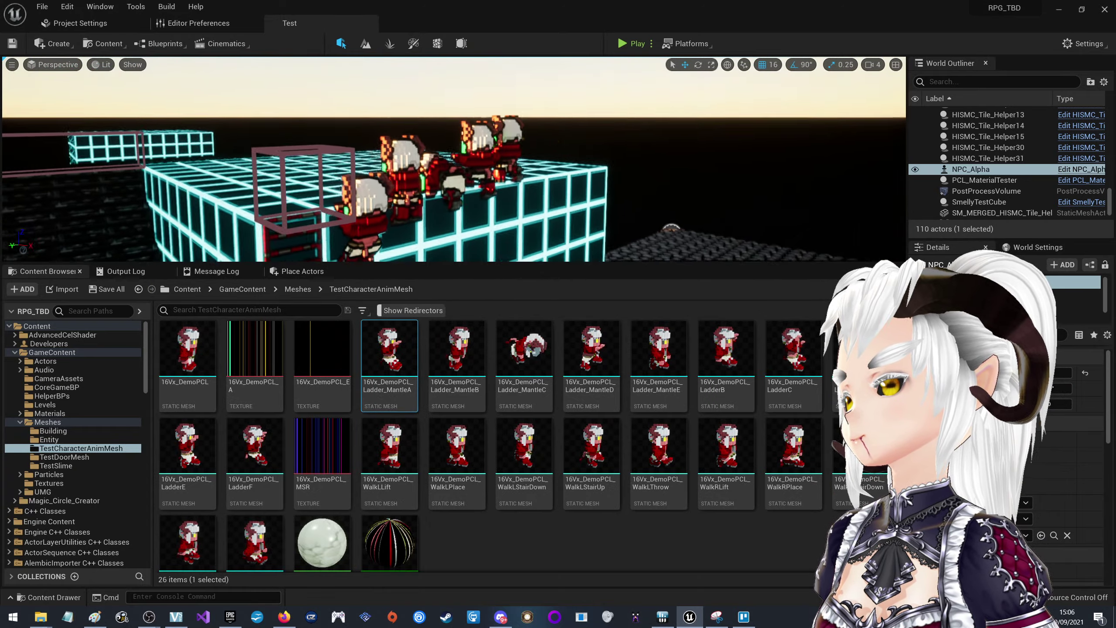
mouse_move(453, 158)
left_mouse_down("alt")
mouse_move(452, 133)
mouse_move(484, 132)
mouse_move(452, 159)
left_mouse_up("alt")
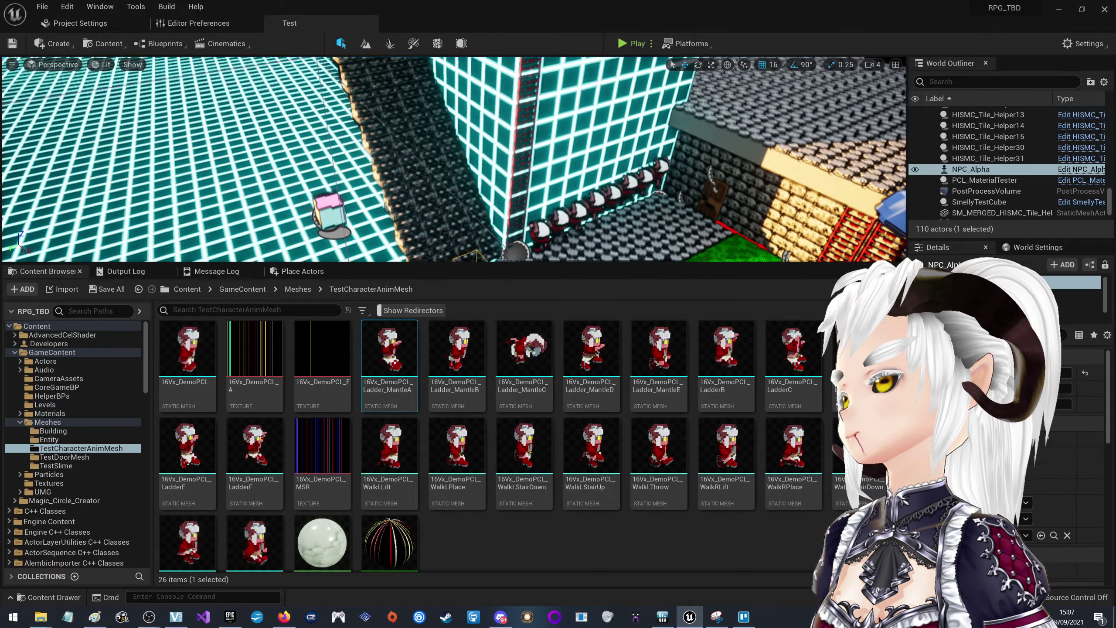
mouse_move(453, 158)
left_mouse_down("alt")
mouse_move(439, 145)
mouse_move(466, 167)
mouse_move(448, 150)
left_mouse_up("alt")
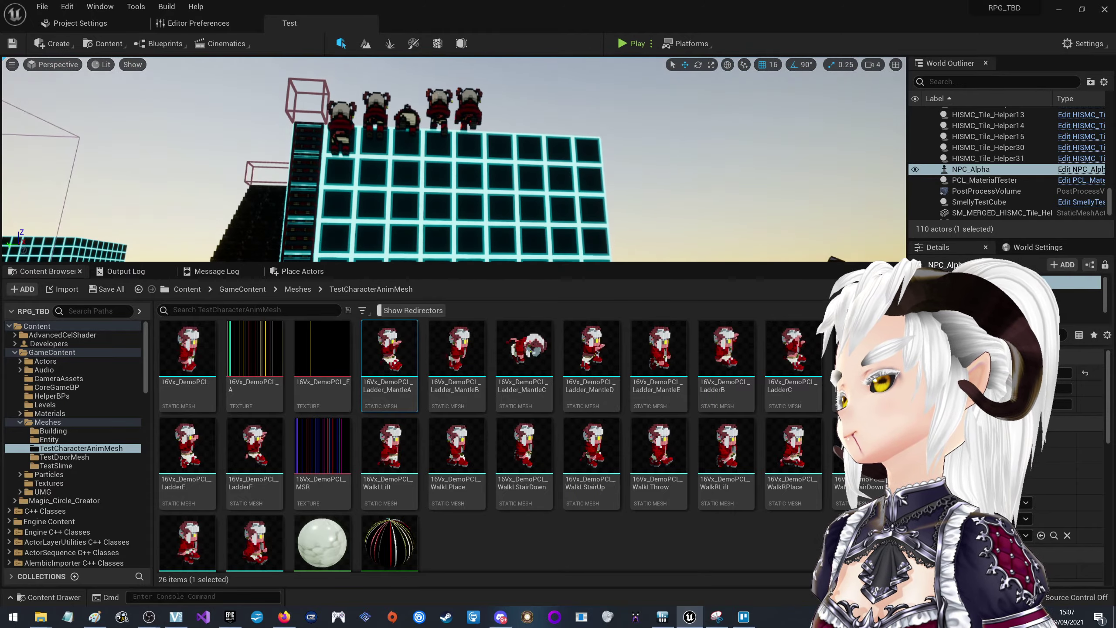
left_click_drag(449, 150, 405, 67, "alt")
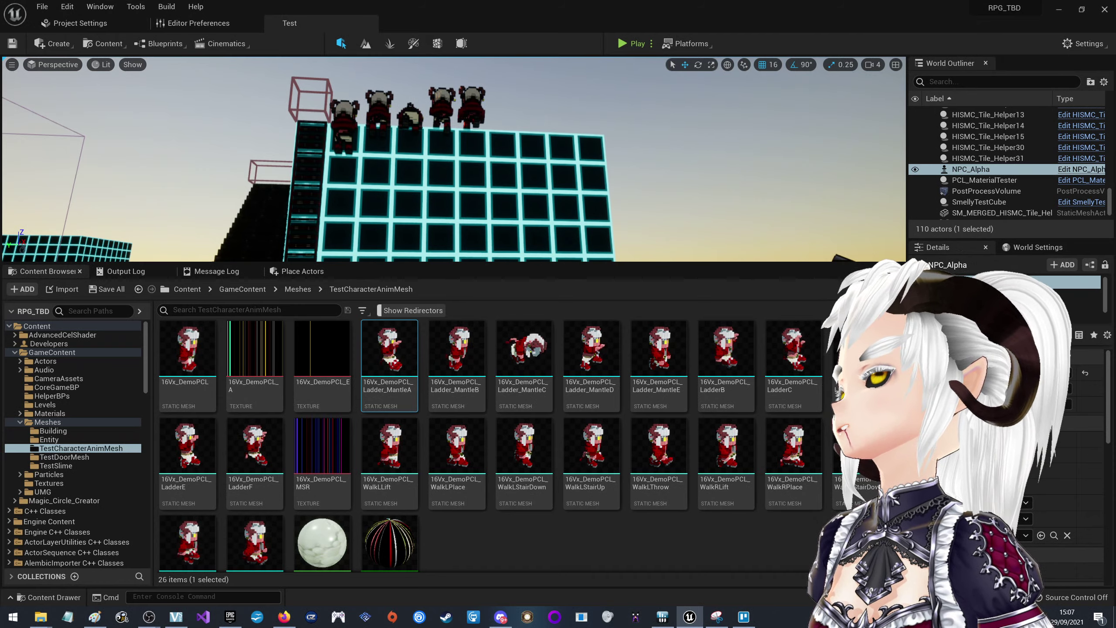
mouse_move(453, 159)
right_mouse_down()
mouse_move(395, 167)
mouse_move(492, 154)
mouse_move(484, 159)
right_mouse_up()
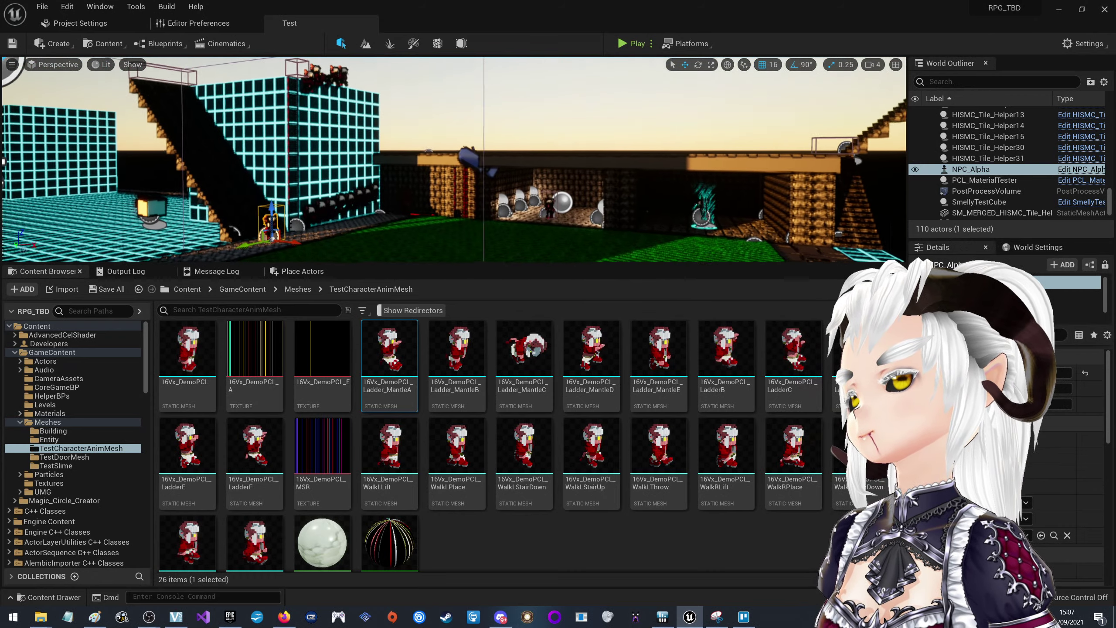
left_click(631, 44)
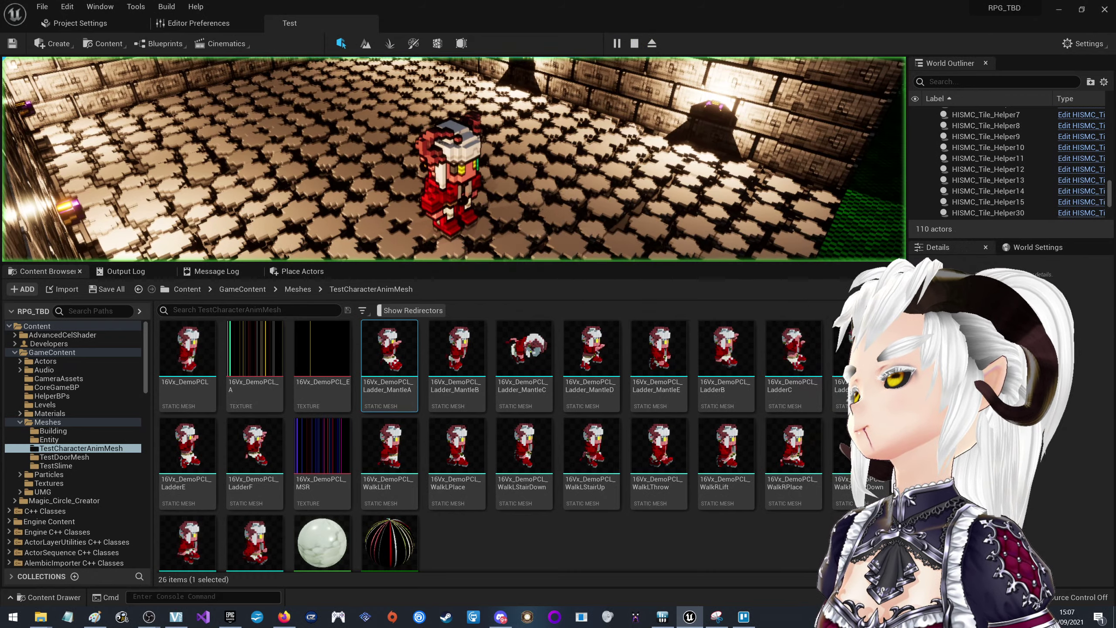
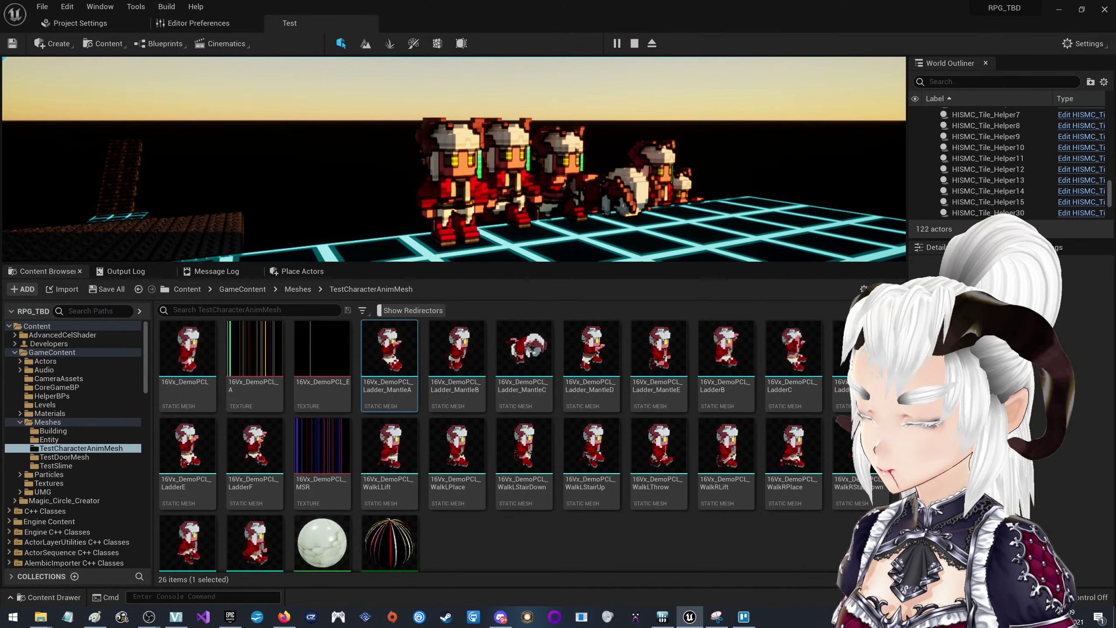
Switch to the free-flying debug camera and fly it in close to the voxel characters
key("semicolon")
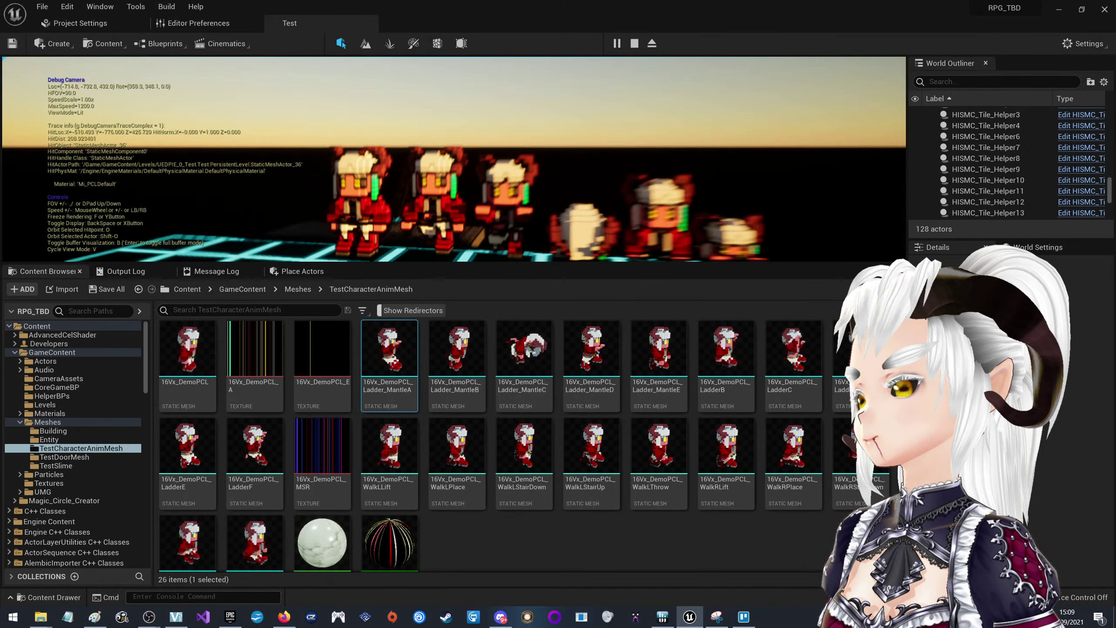
key("w")
scroll(454, 158, "down", 2)
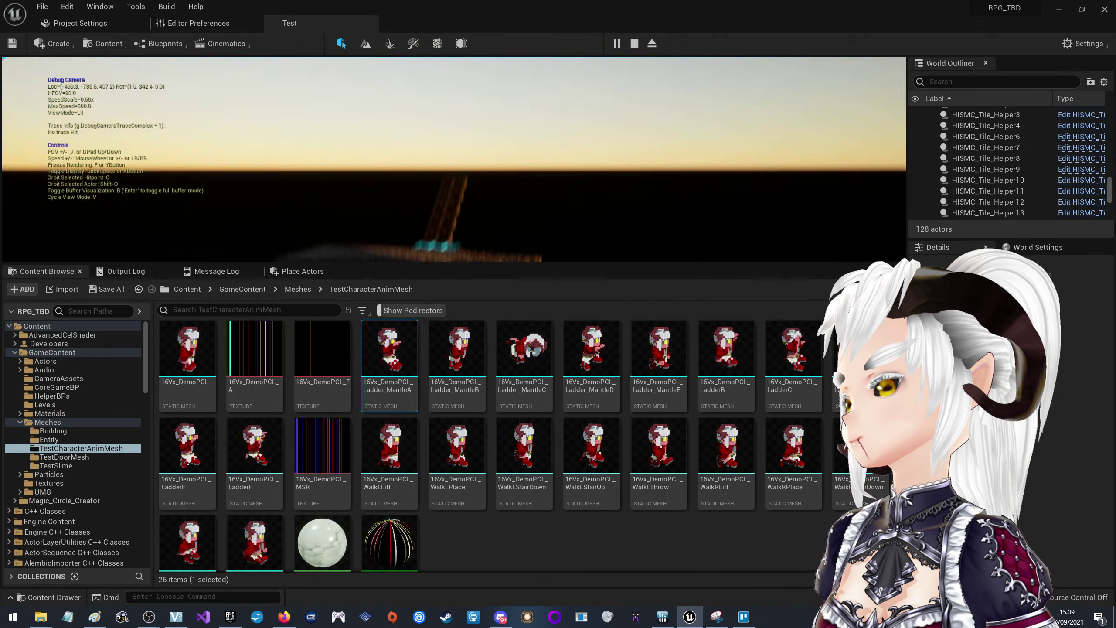
key("s")
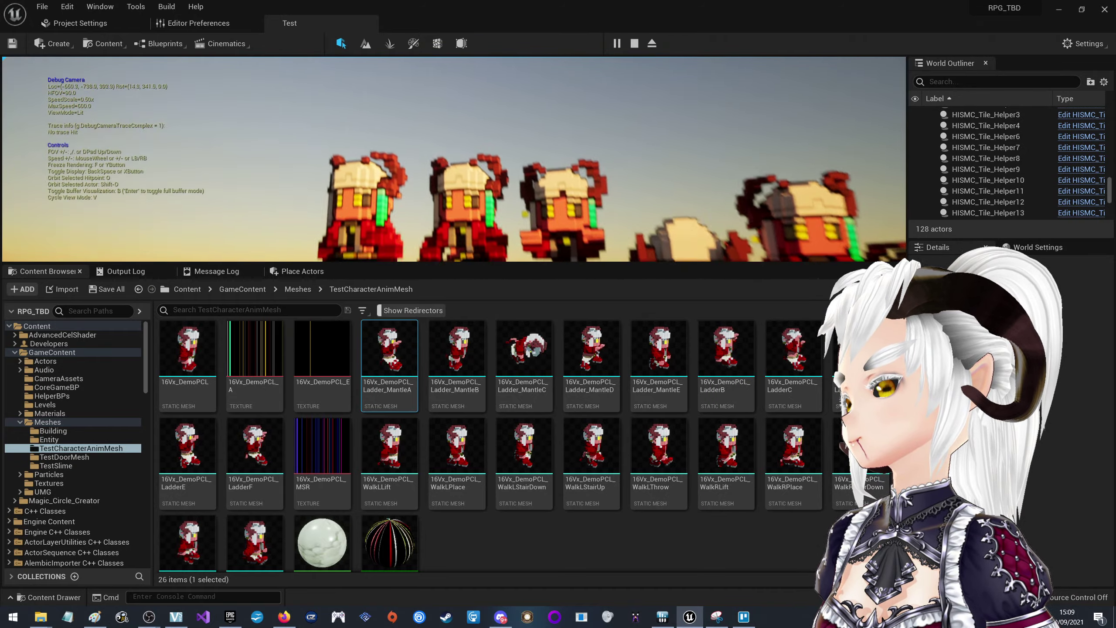
key("w")
key("w")
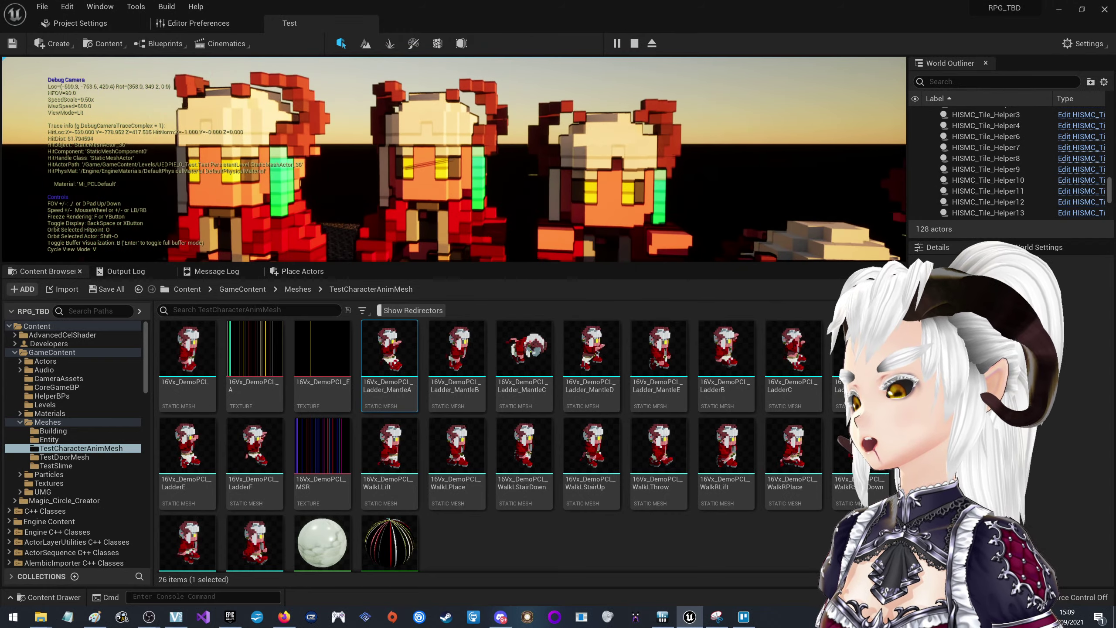
key("w")
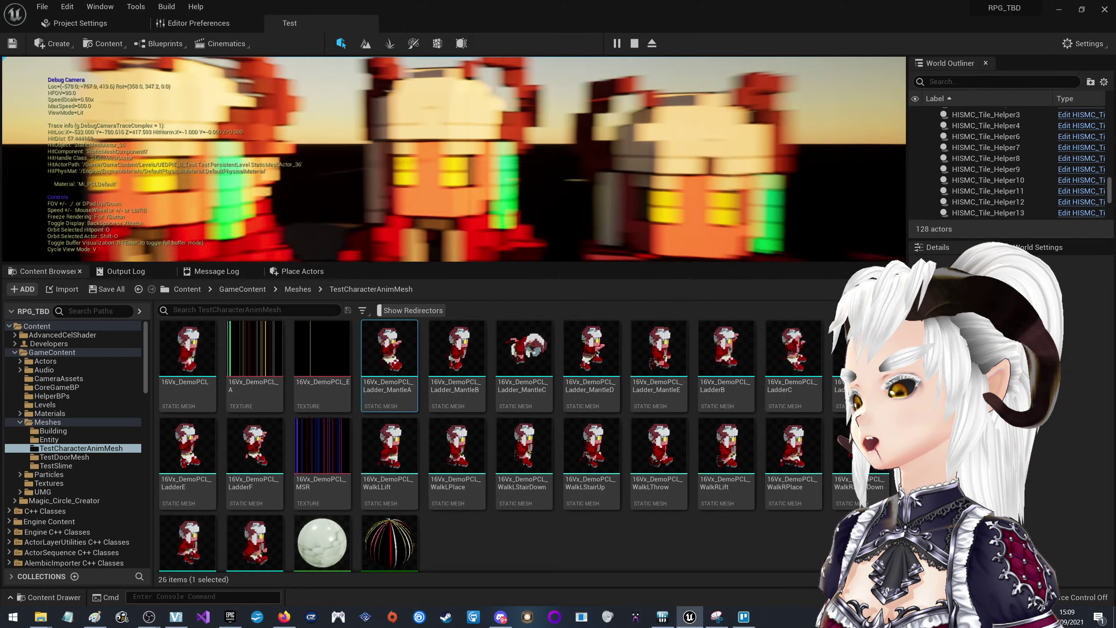
key("s")
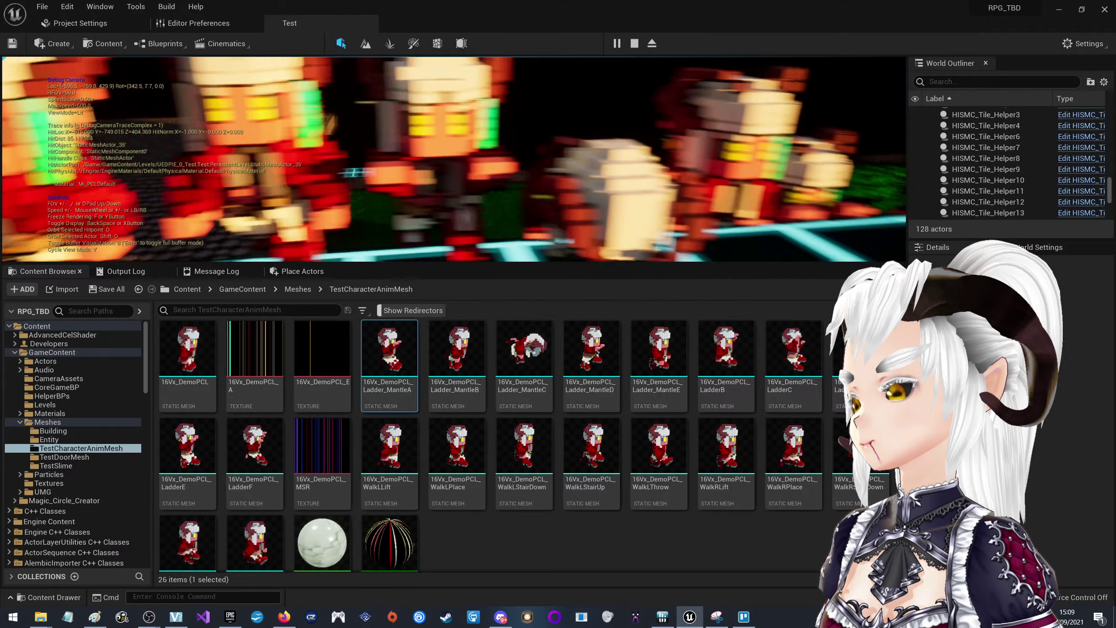
key("d")
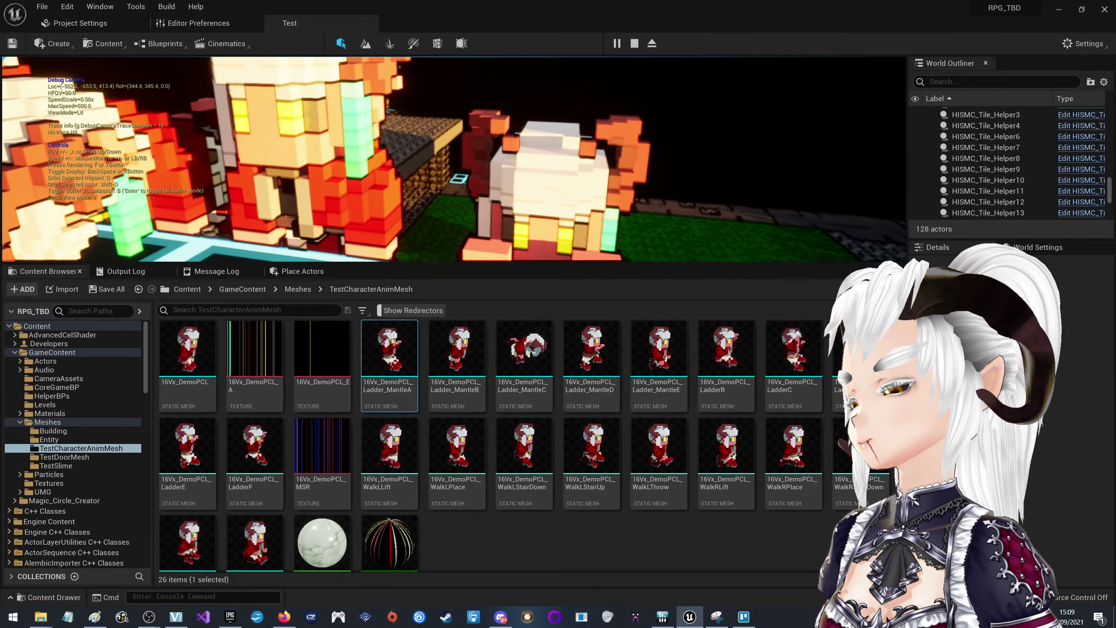
key("w")
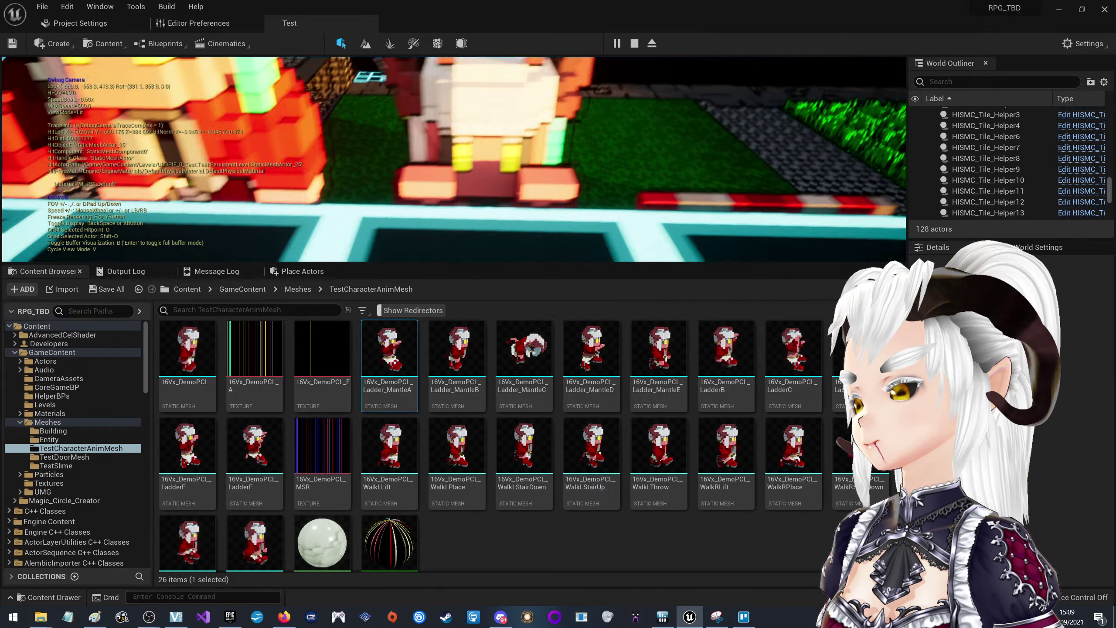
key("s")
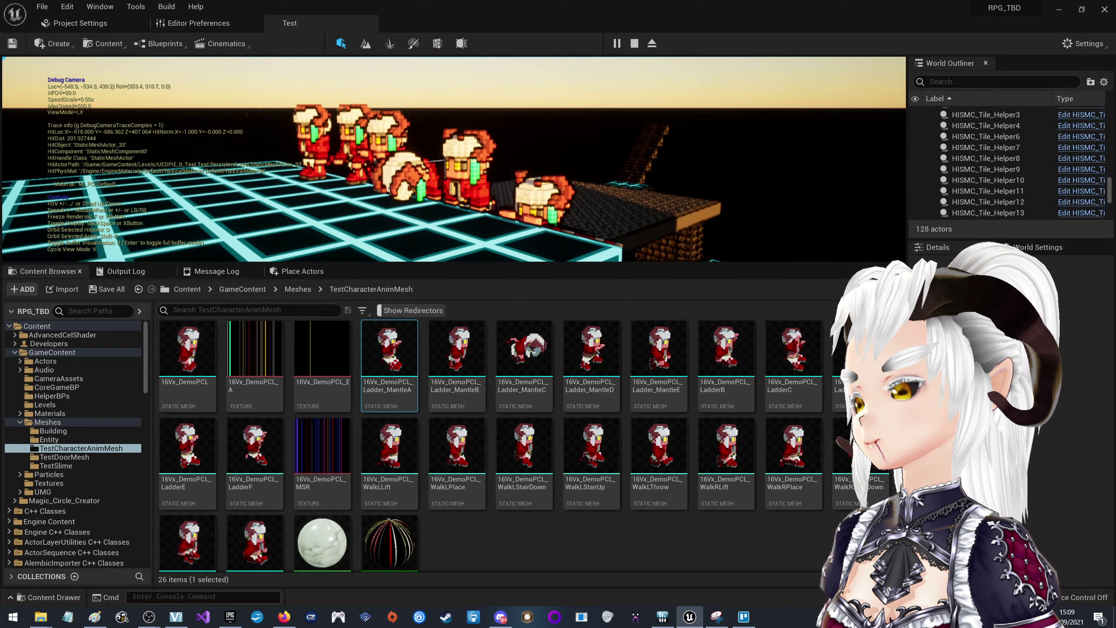
key("w")
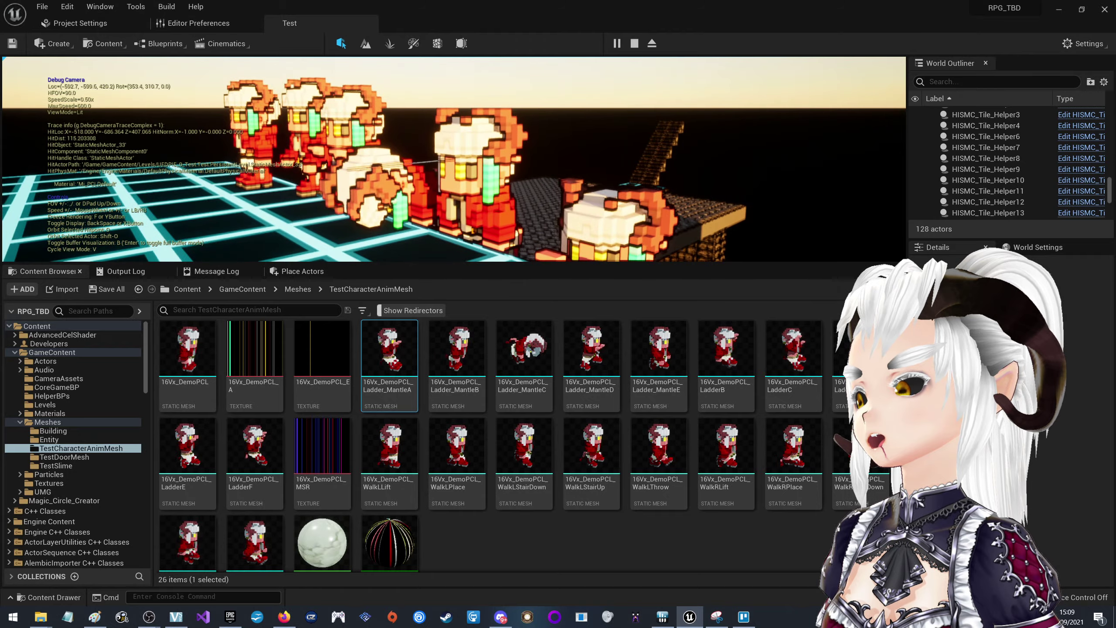
key("s")
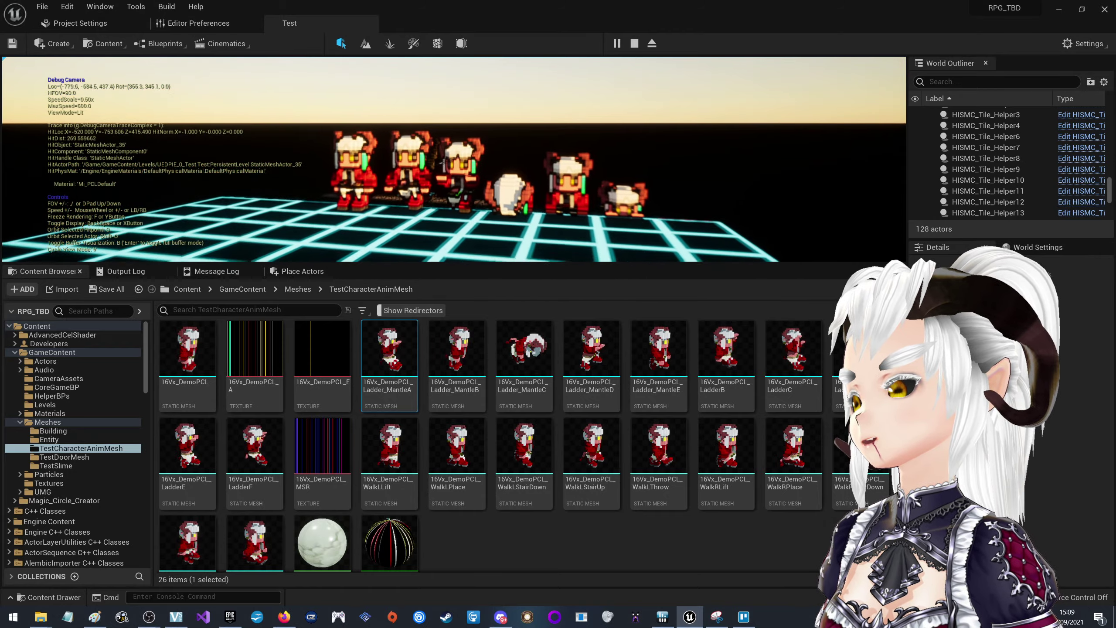
key("w")
key("s")
key("w")
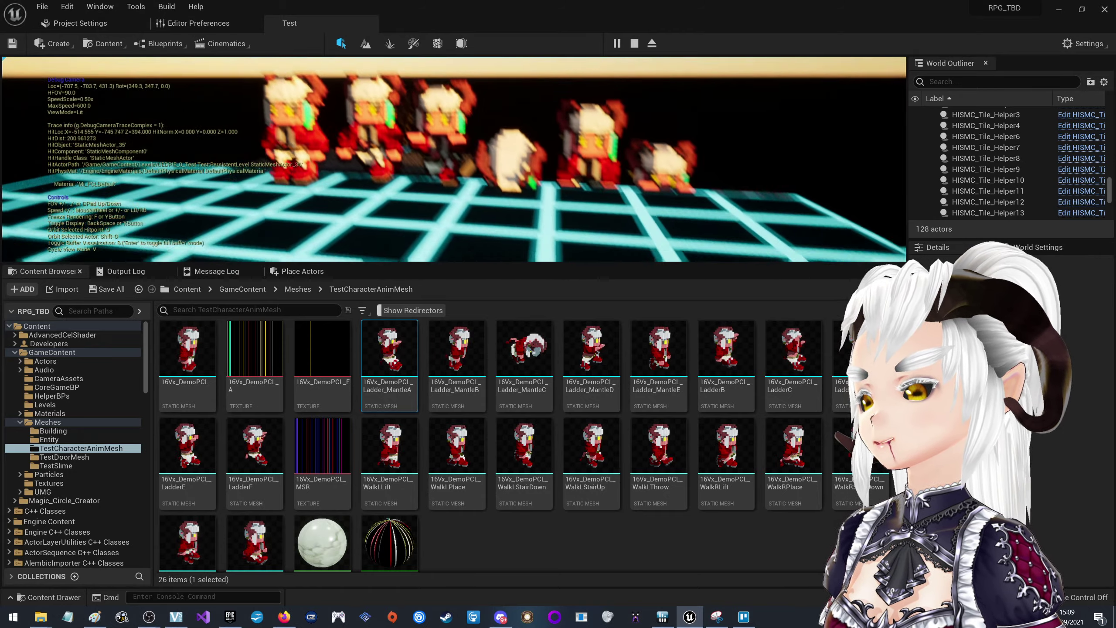
key("w")
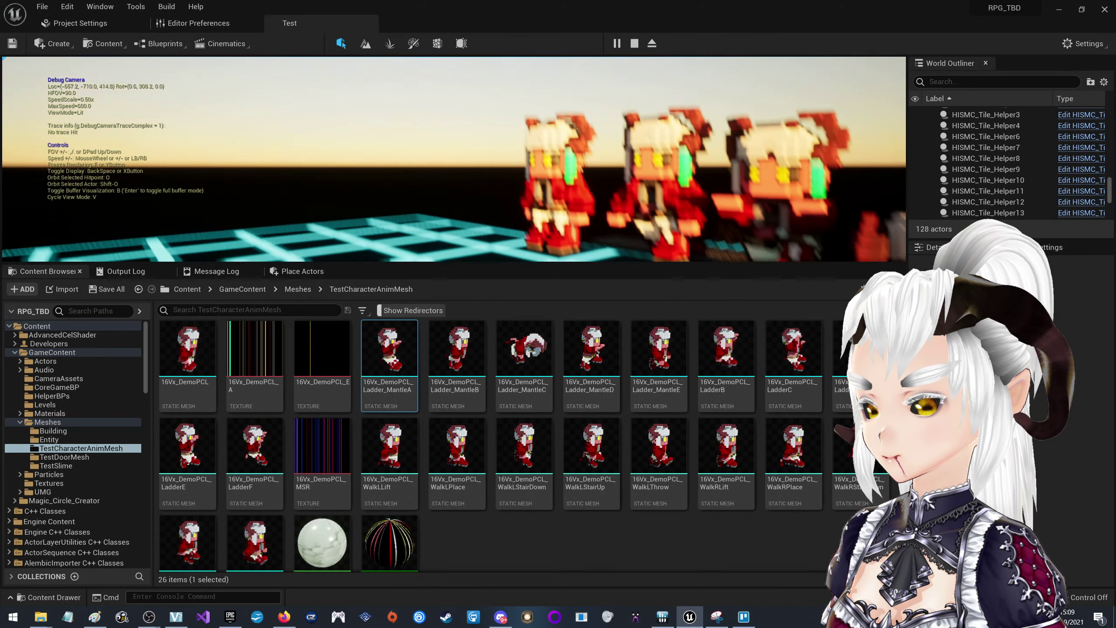
Tilt and reposition the debug camera, then turn on the GBuffer buffer visualization grid
left_click_drag(453, 176, 453, 88)
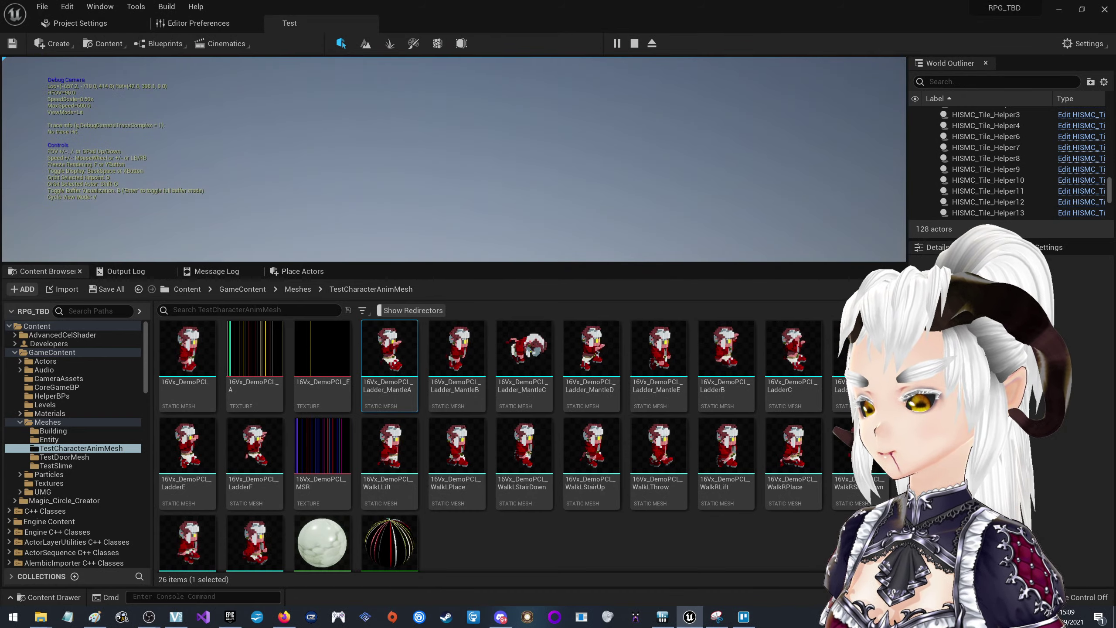
mouse_move(453, 176)
left_mouse_down()
mouse_move(459, 110)
mouse_move(527, 198)
left_mouse_up()
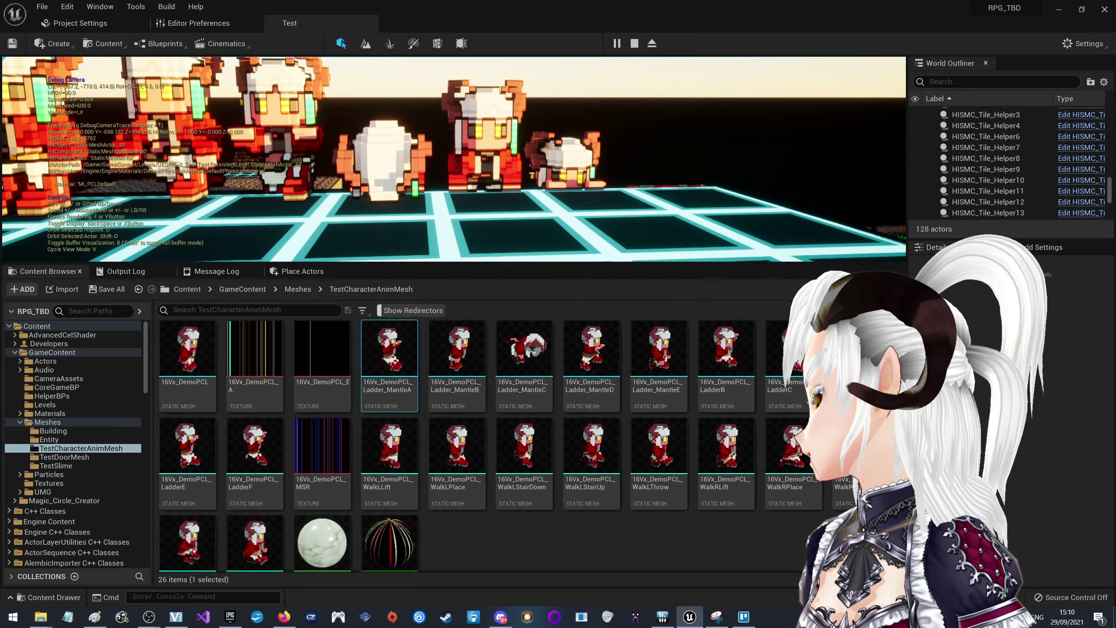
mouse_move(454, 158)
key("w")
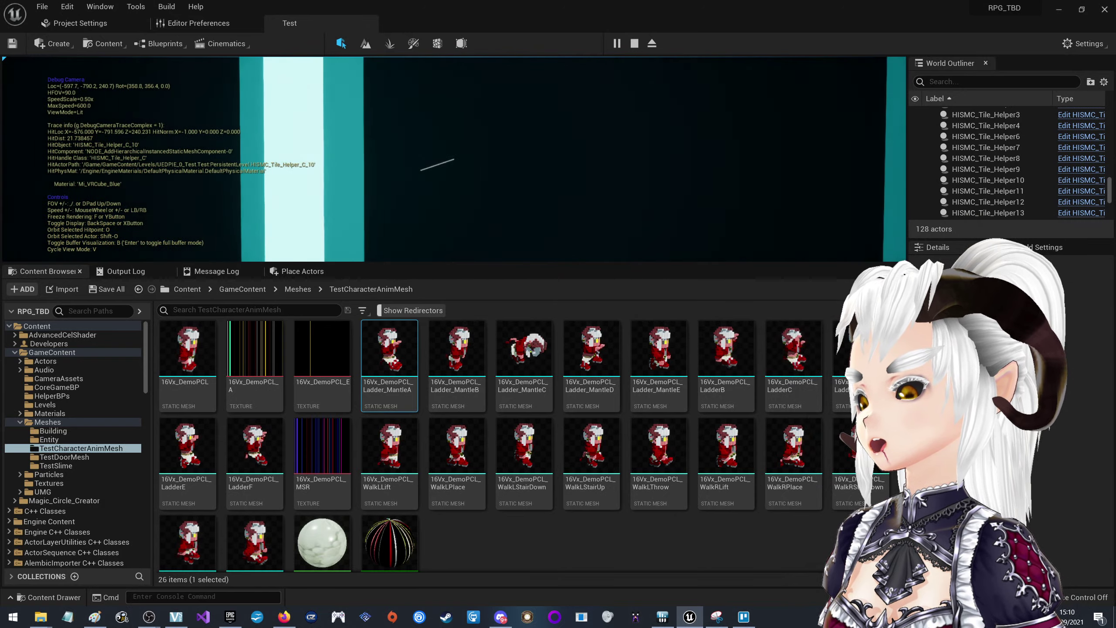
key("e")
scroll(454, 158, "up", 3)
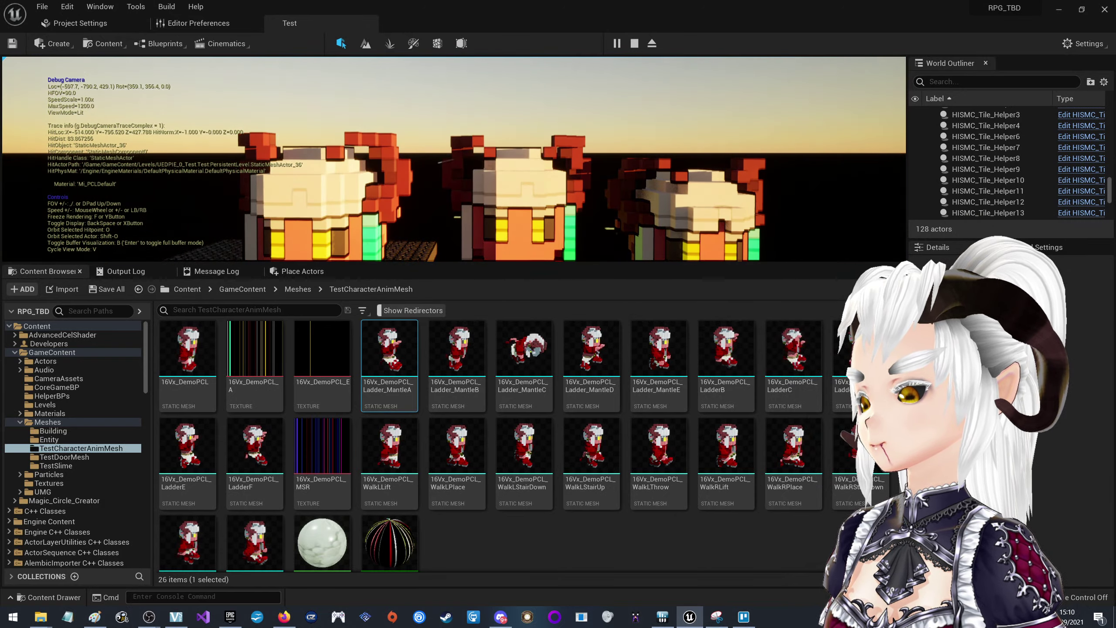
key("w")
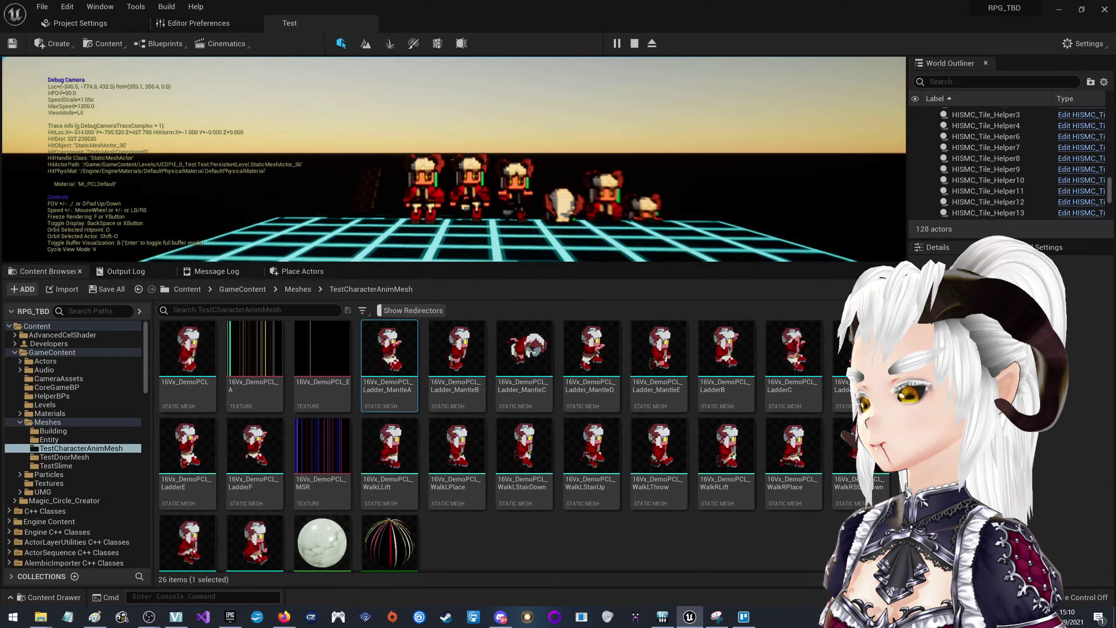
scroll(454, 159, "down", 1)
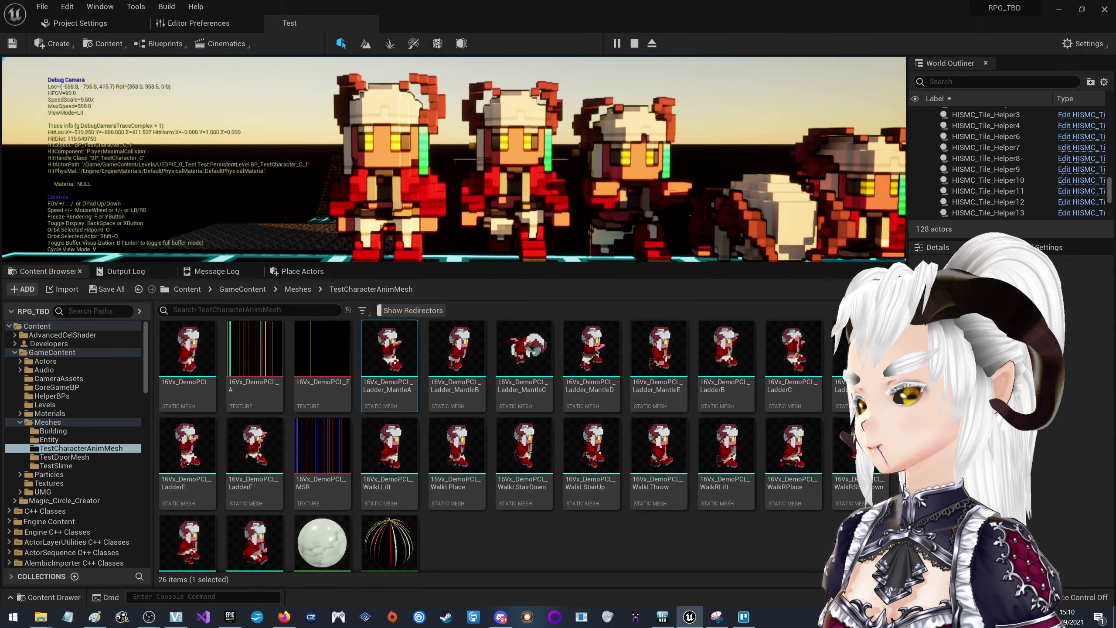
key("w")
key("s")
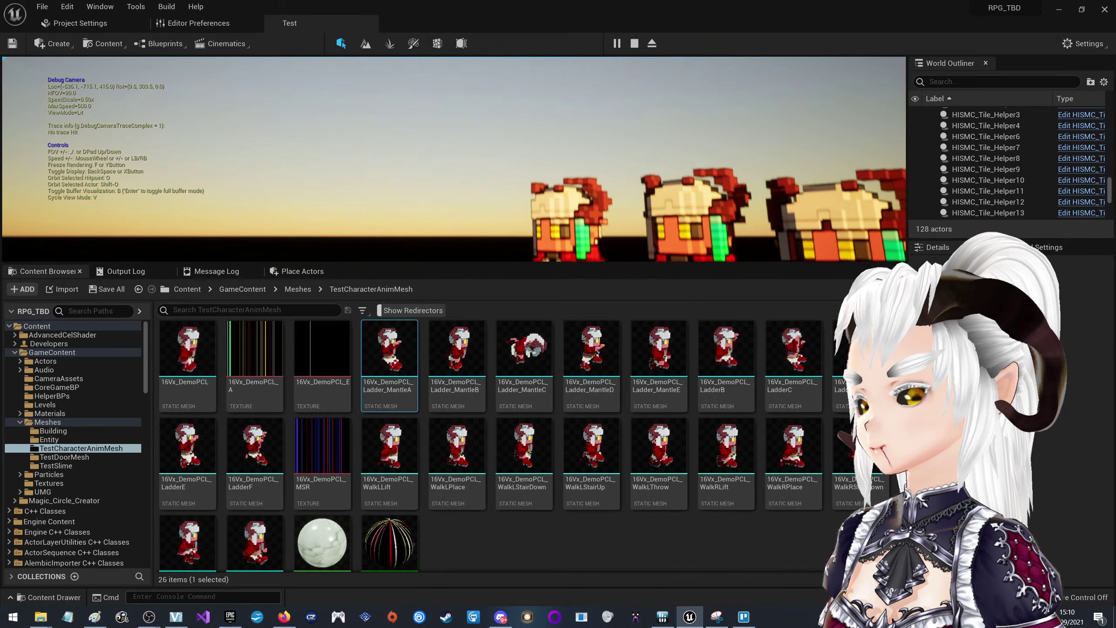
key("b")
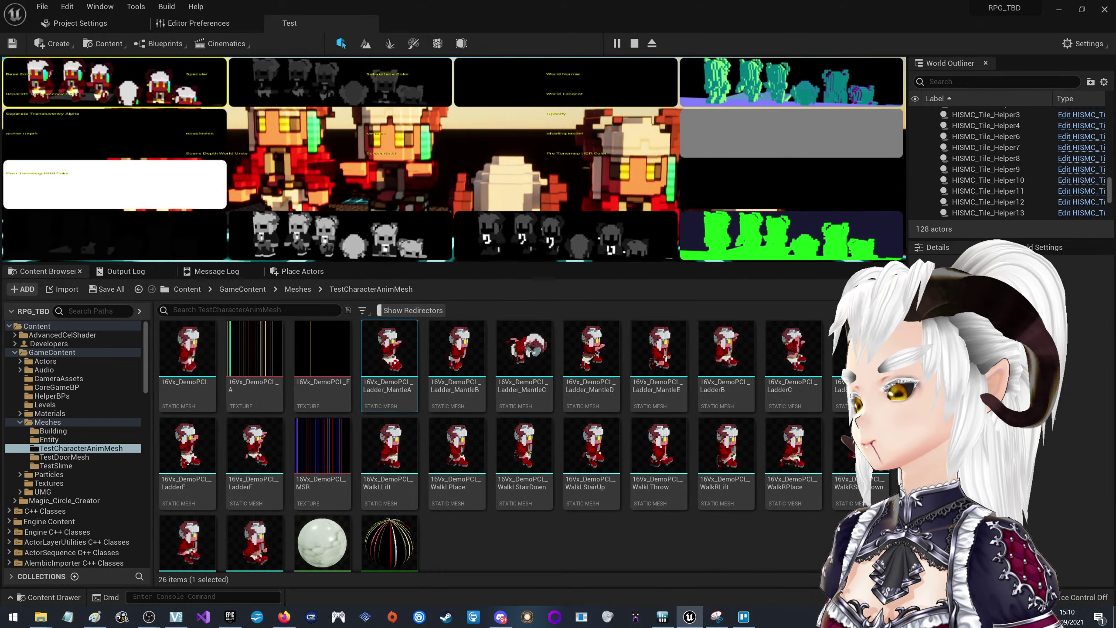
Move the debug camera left and forward around the characters in the buffer views
key("a")
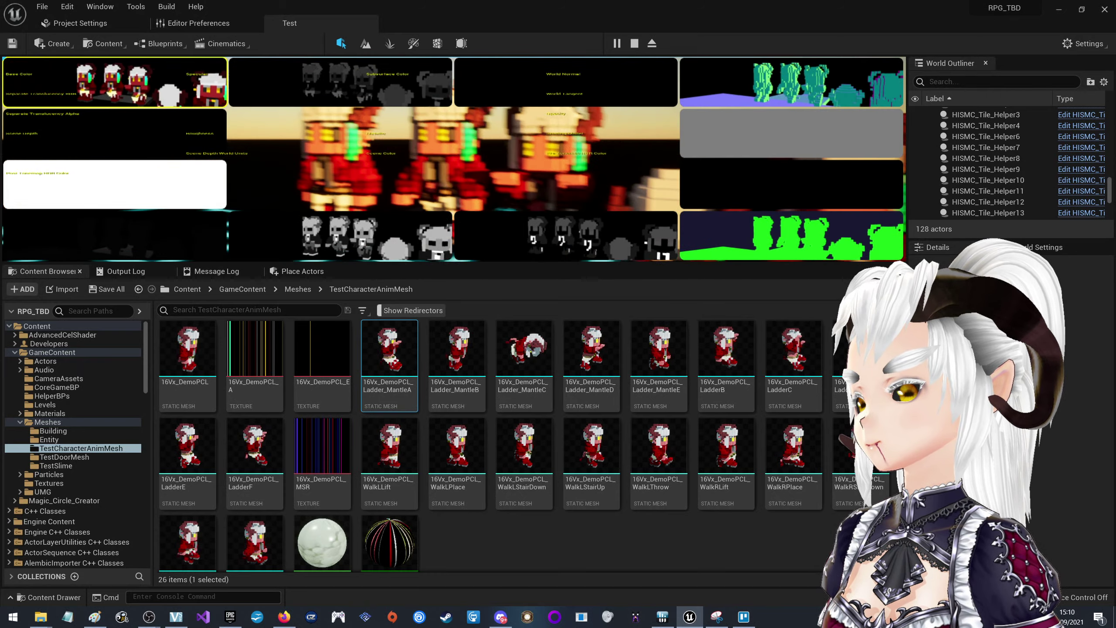
key("w")
key("a")
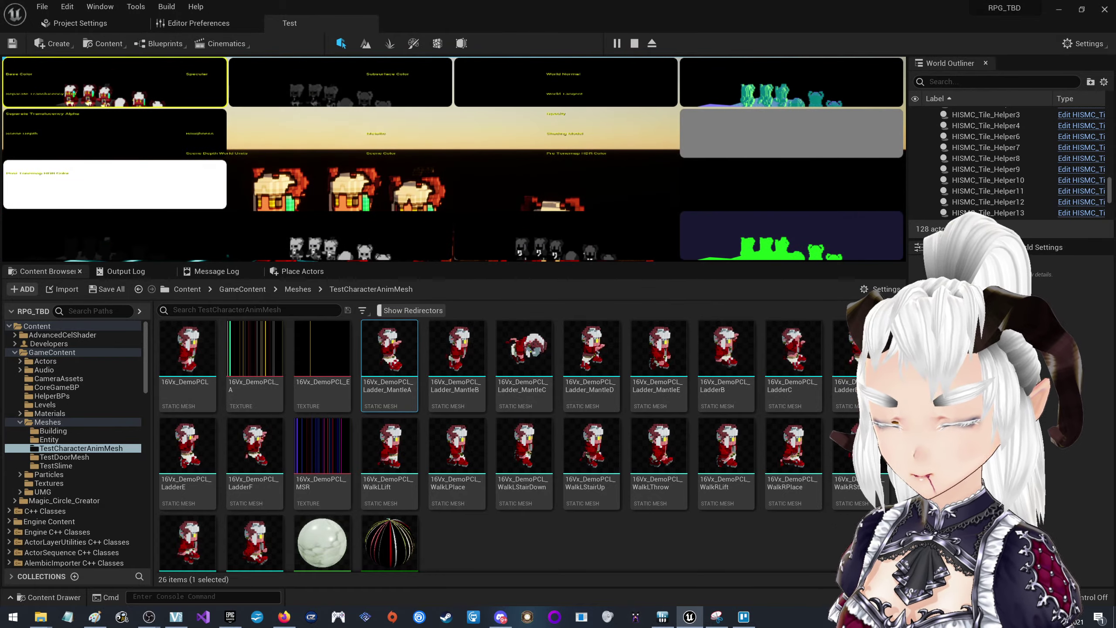
Return to the lit view and bring a character and the glowing cube into close view
key("b")
key("d")
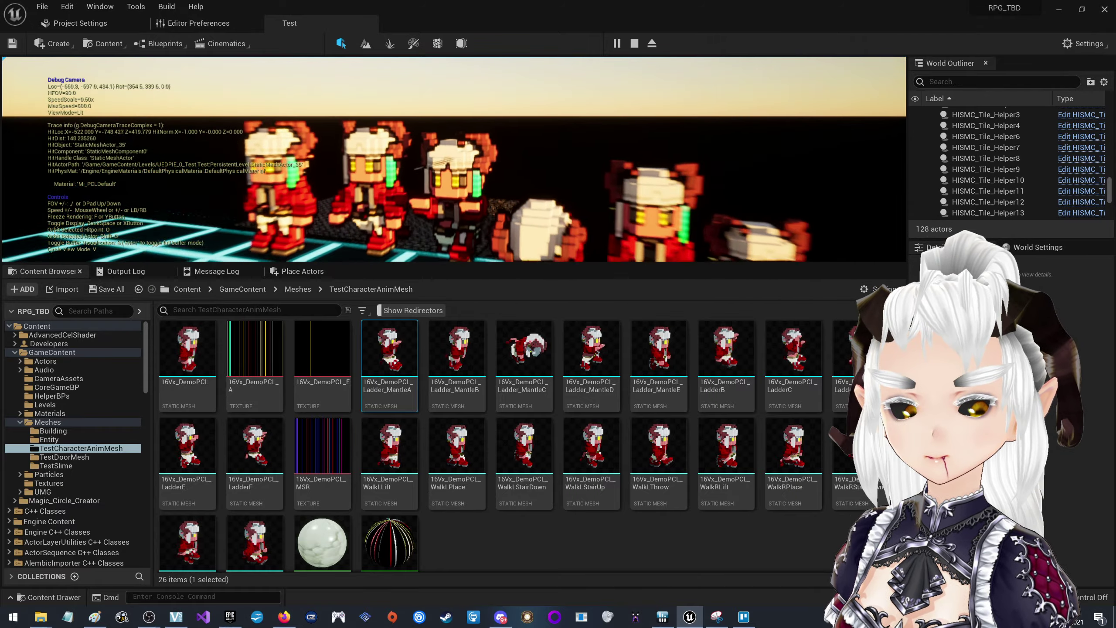
key("w")
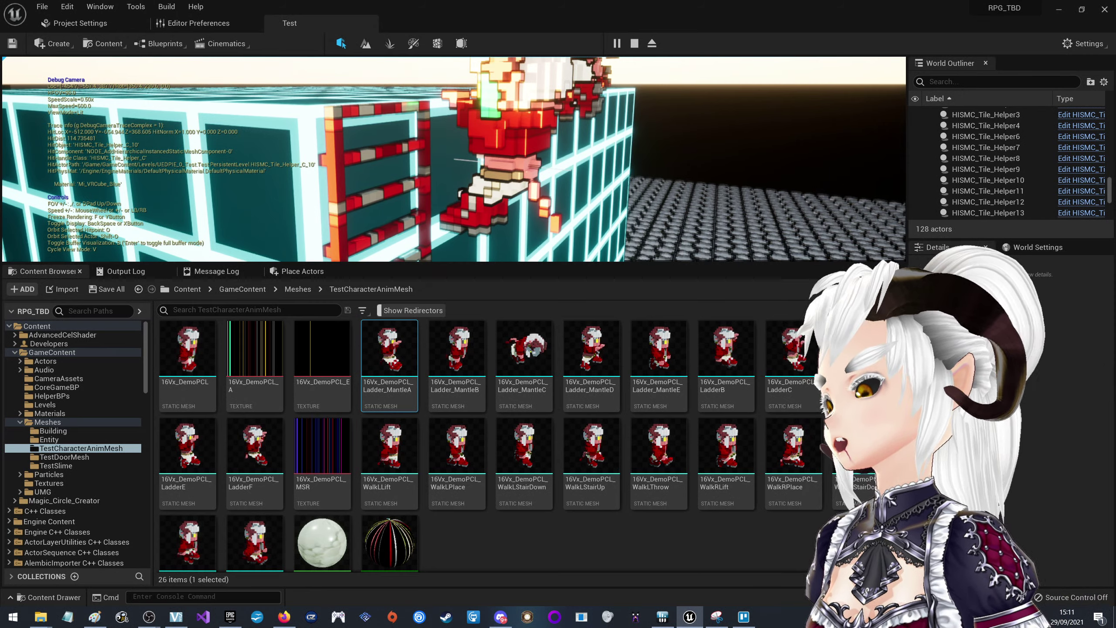
Stop the play session, focus on NPC_Alpha, and switch over to Trello
key("Escape")
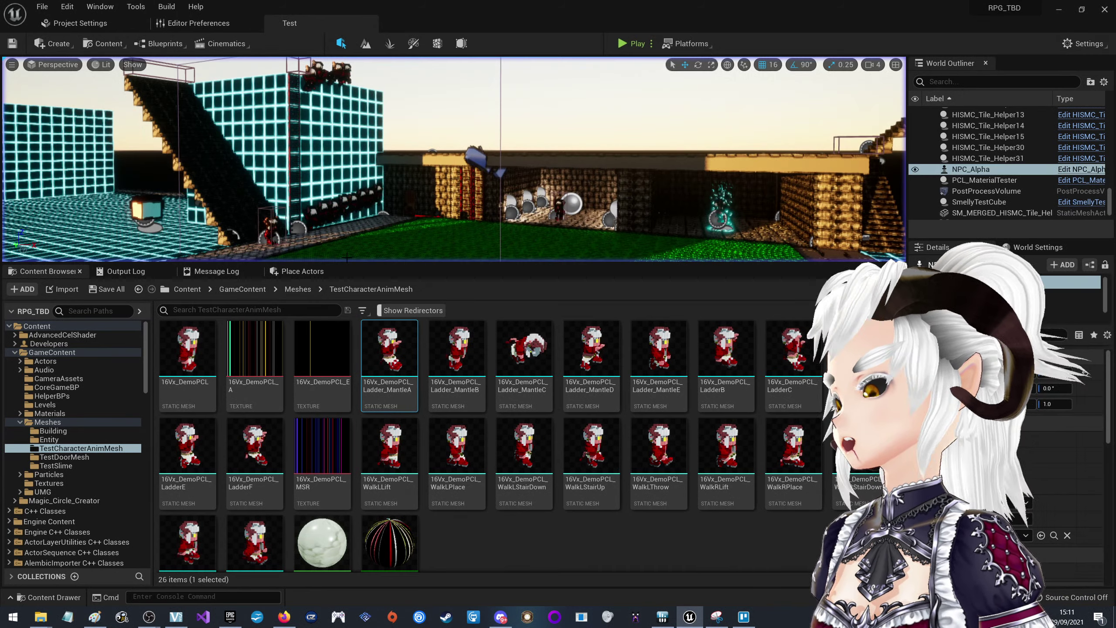
key("f")
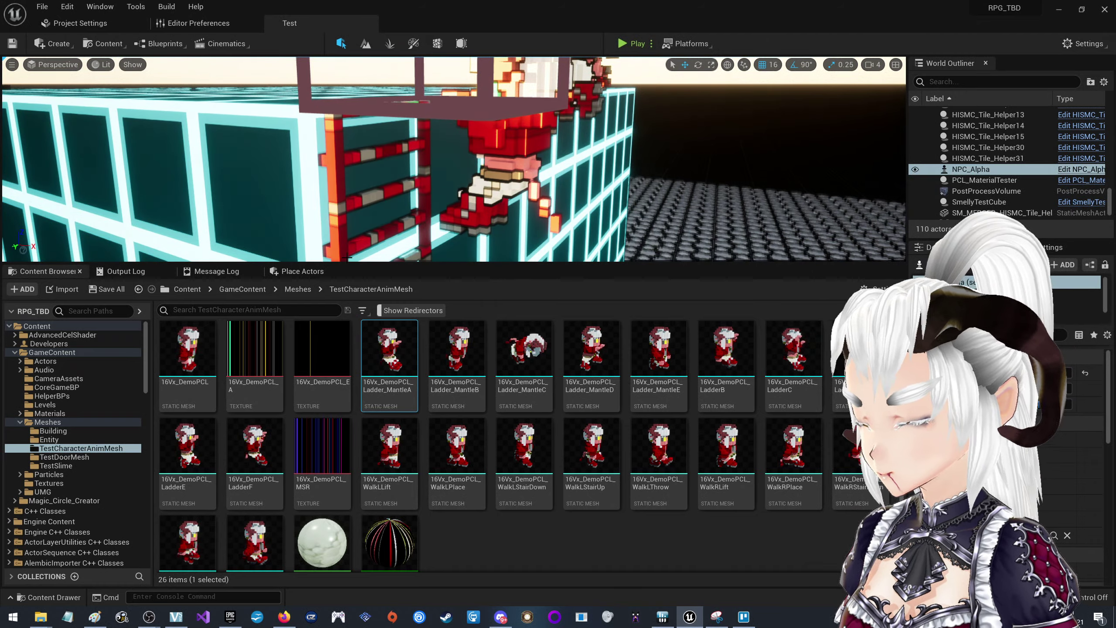
left_click(744, 617)
Move the Ladder Mantle Animation card from TODO to the Done list
scroll(380, 500, "down", 4)
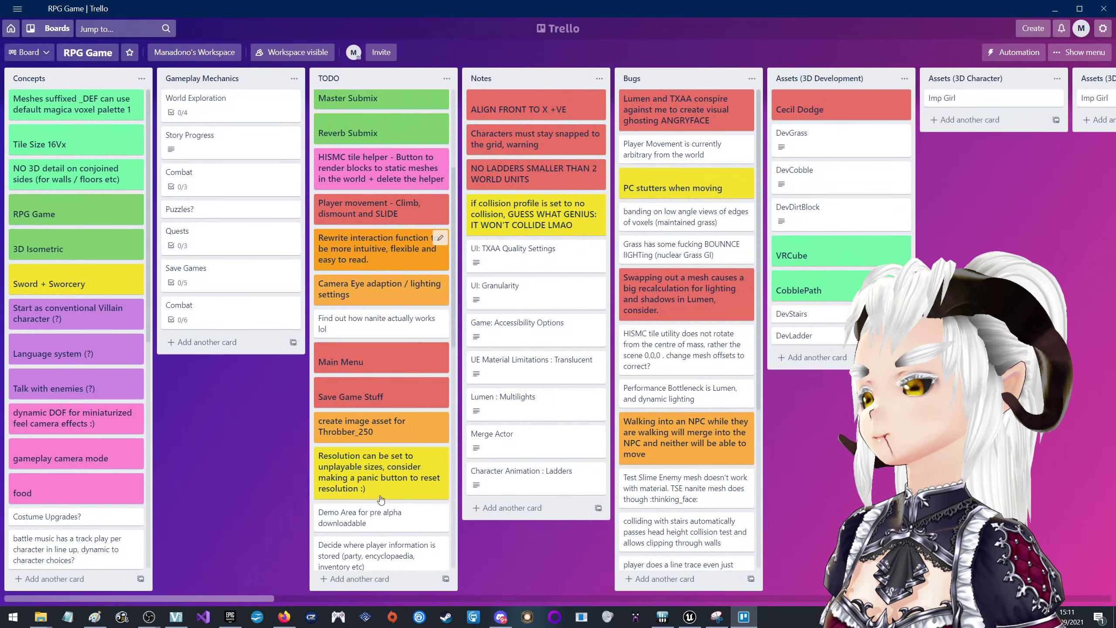
scroll(381, 500, "down", 5)
scroll(381, 499, "down", 3)
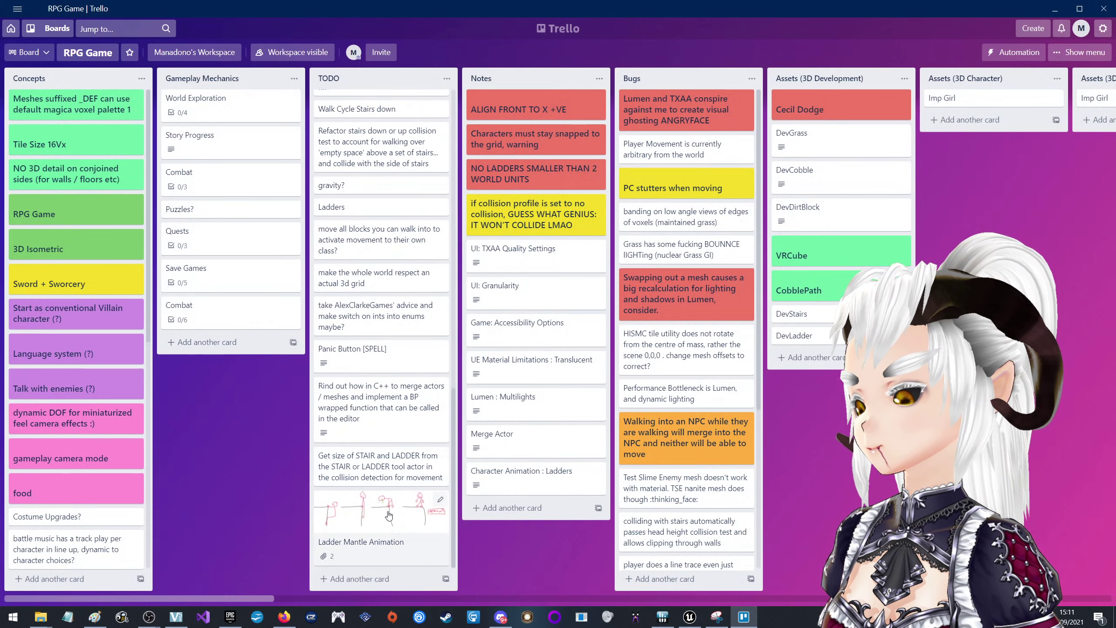
right_click(389, 515)
left_click(480, 531)
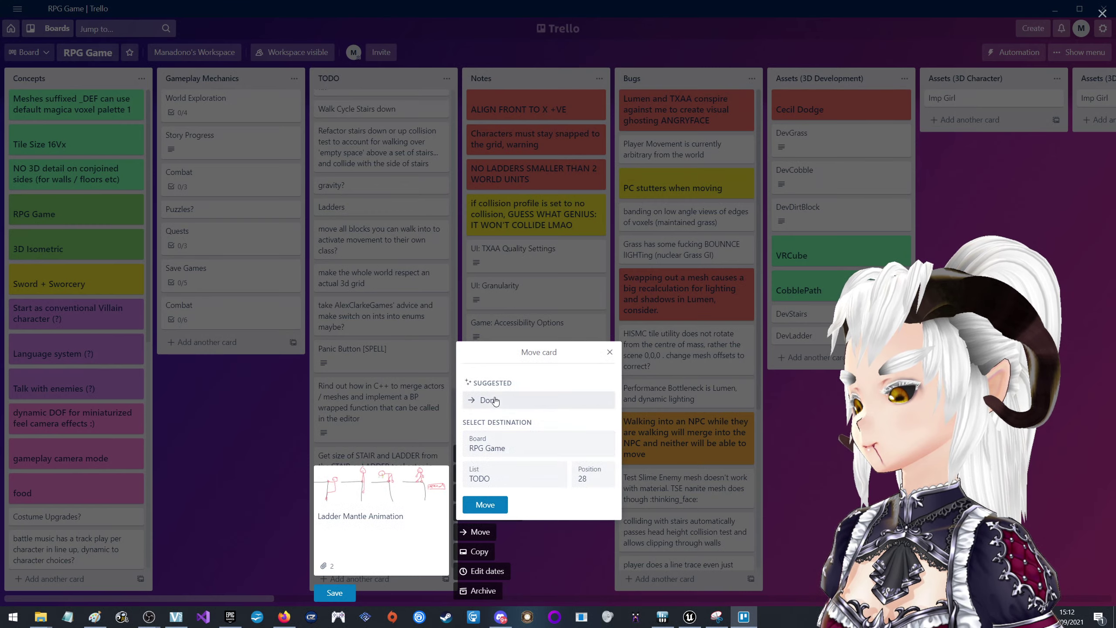
left_click(496, 401)
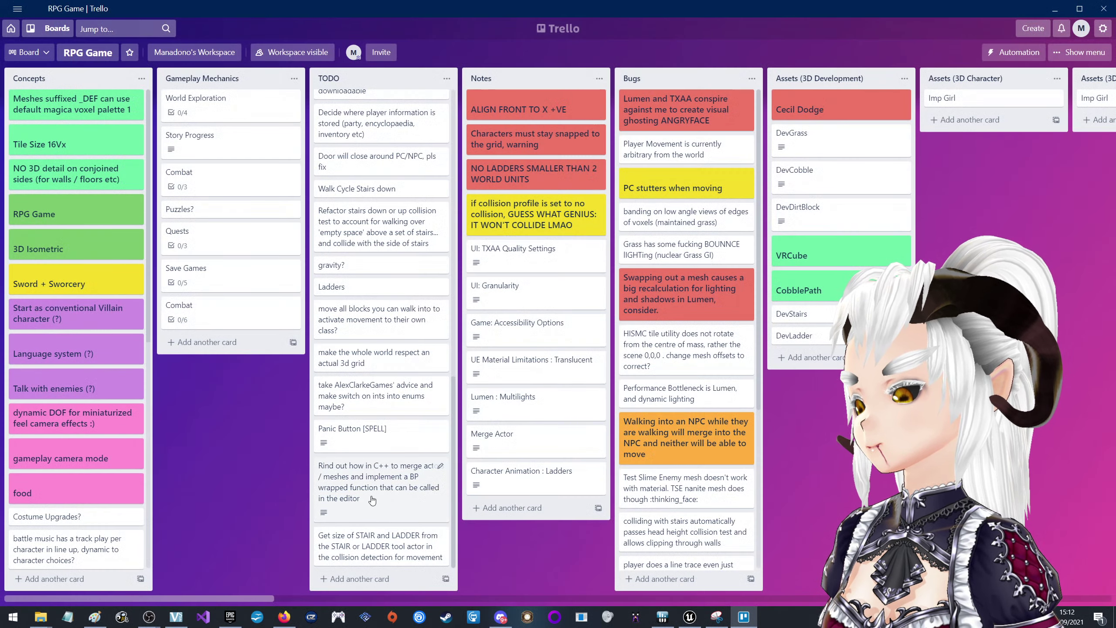
Correct the merge-actors card title from 'Rind out' to 'Find out' and close the card
left_click(350, 475)
left_click(387, 49)
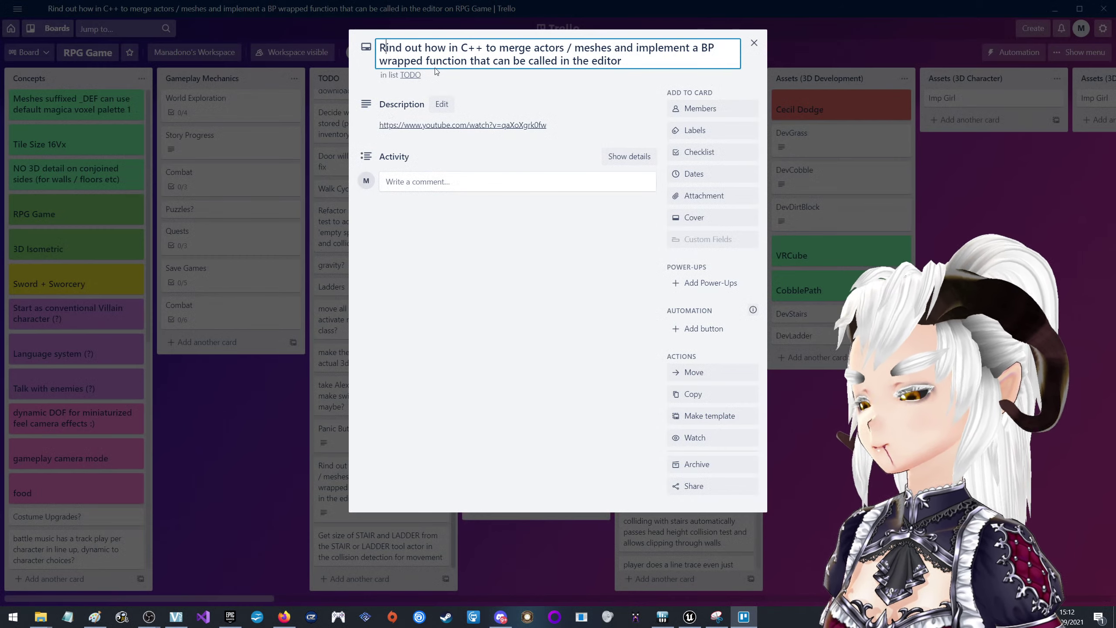
key("BackSpace")
type("F")
left_click(435, 69)
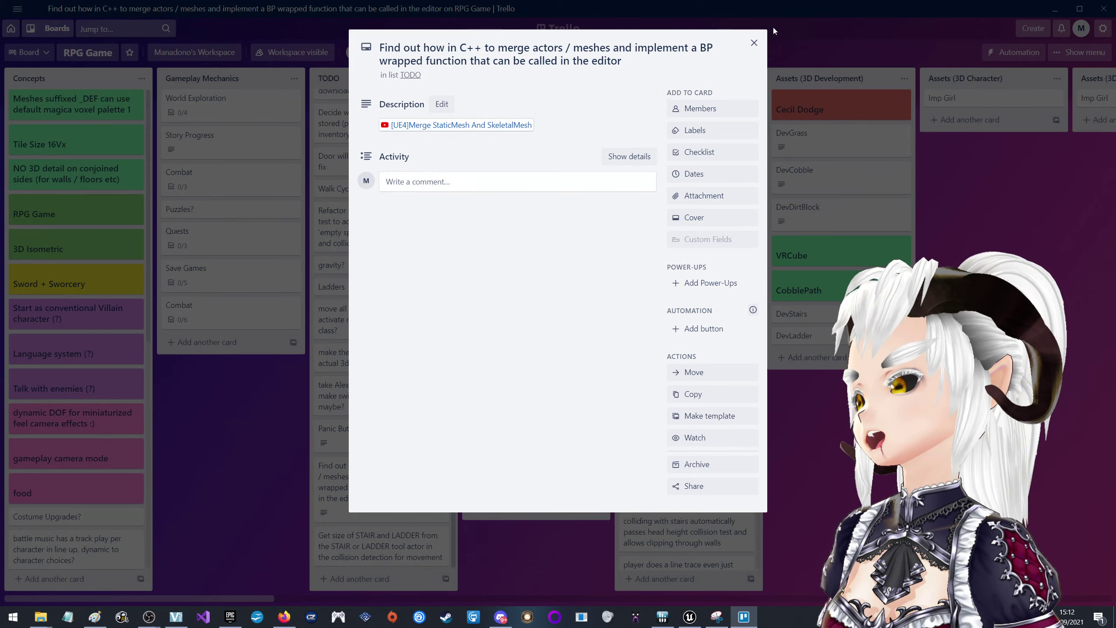
left_click(748, 52)
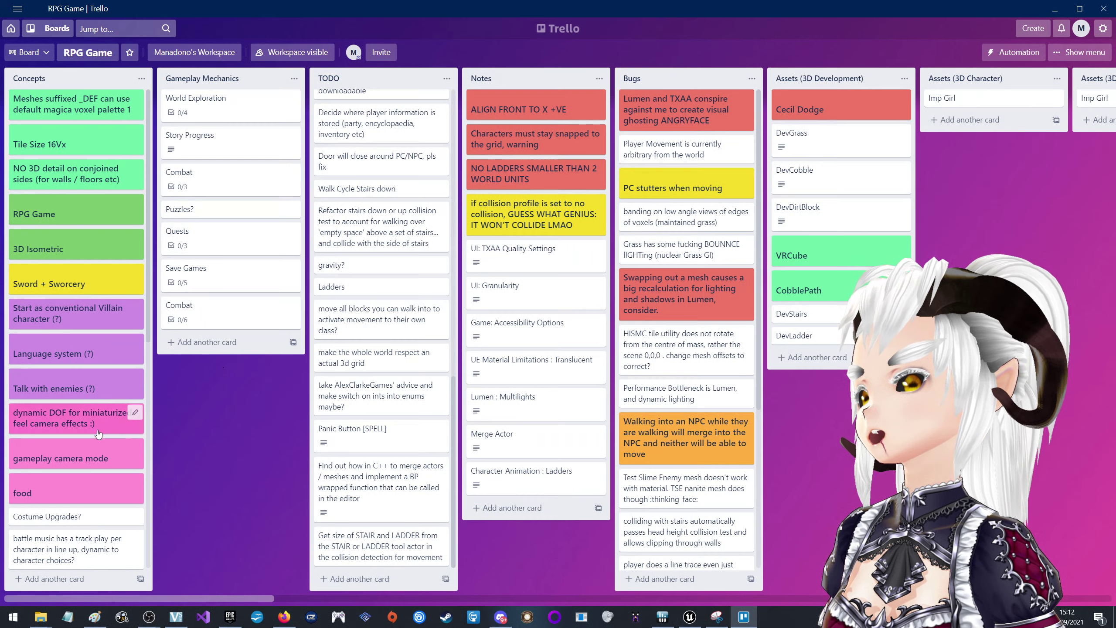
scroll(94, 450, "down", 5)
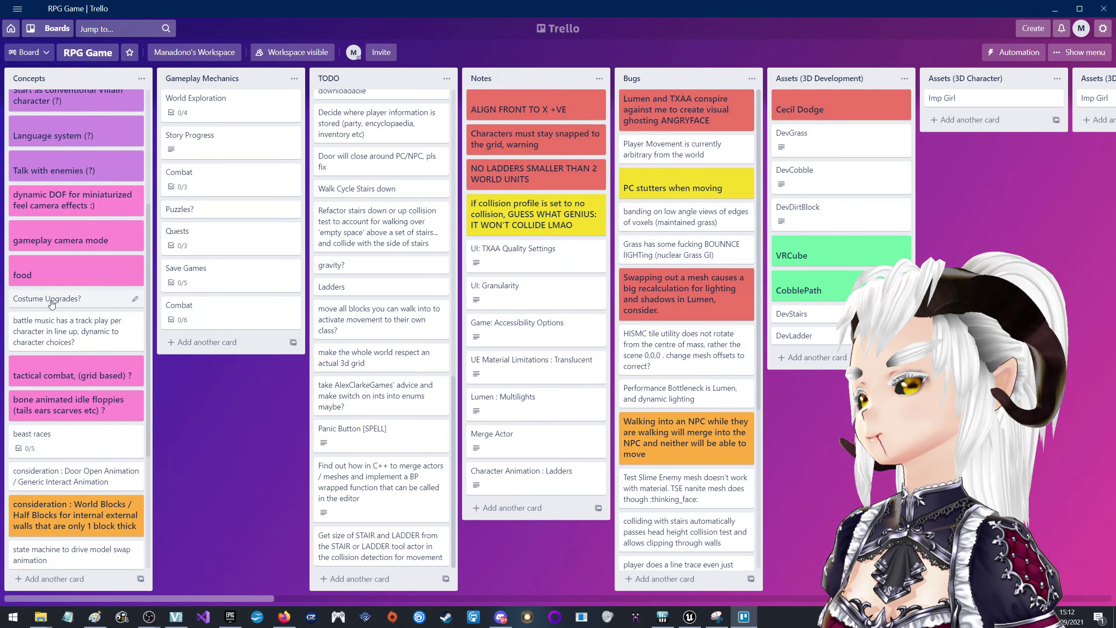
scroll(59, 303, "down", 5)
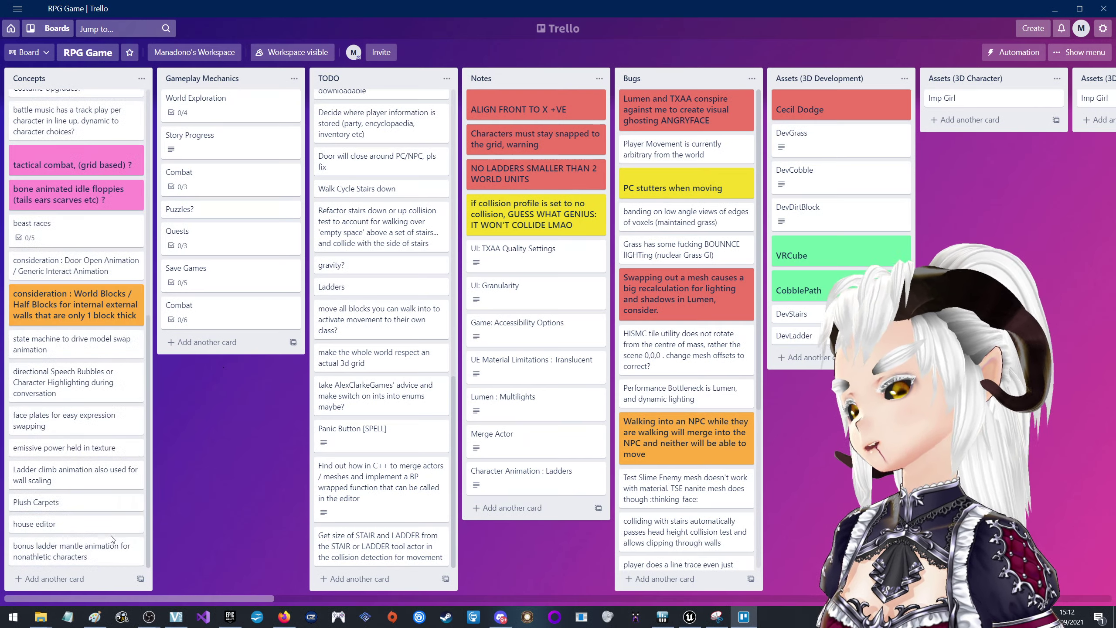
right_click(68, 558)
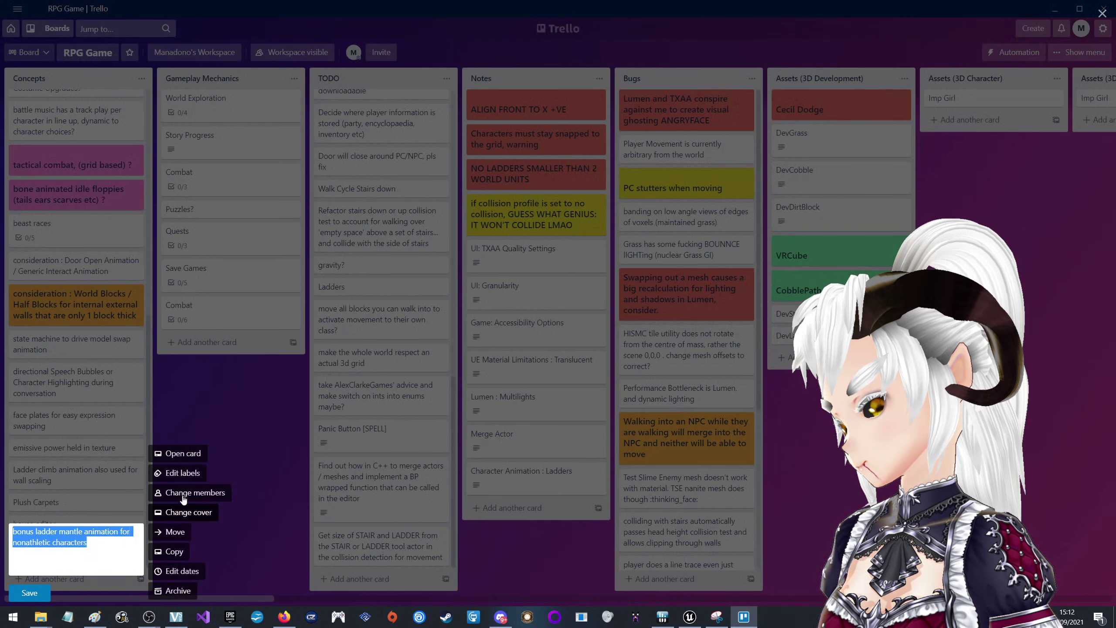
key("Escape")
left_click(94, 558)
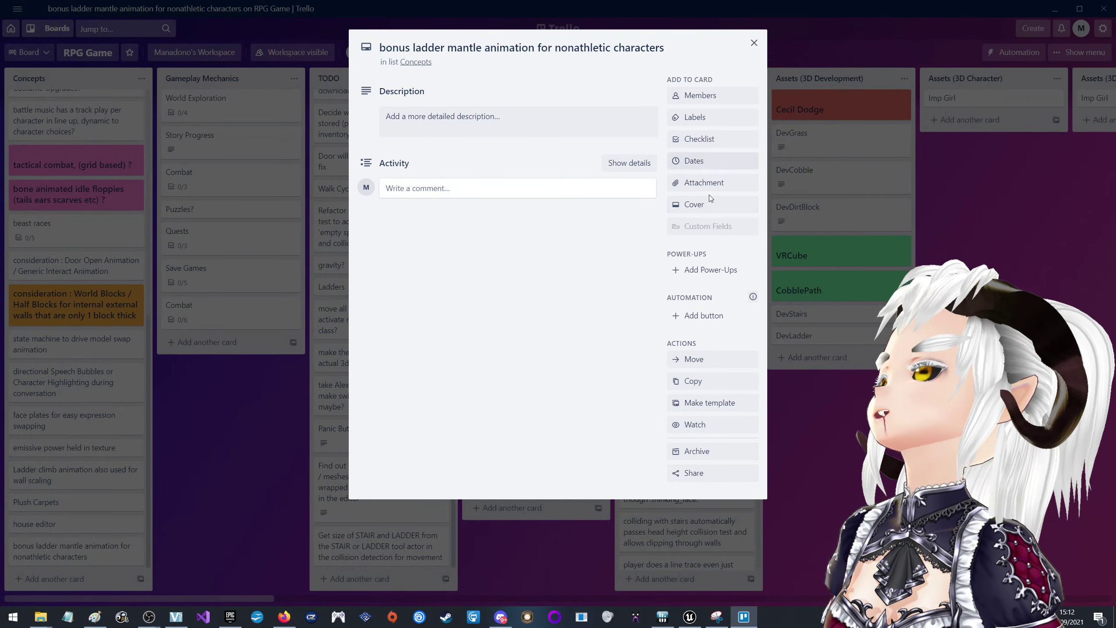
left_click(709, 457)
left_click(712, 503)
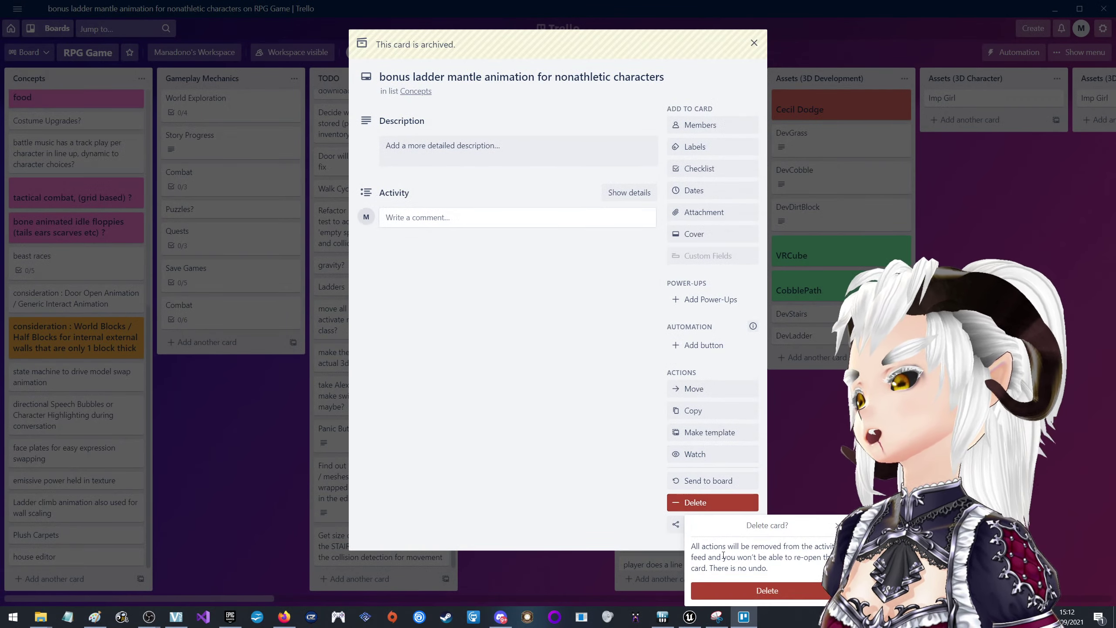
left_click(750, 592)
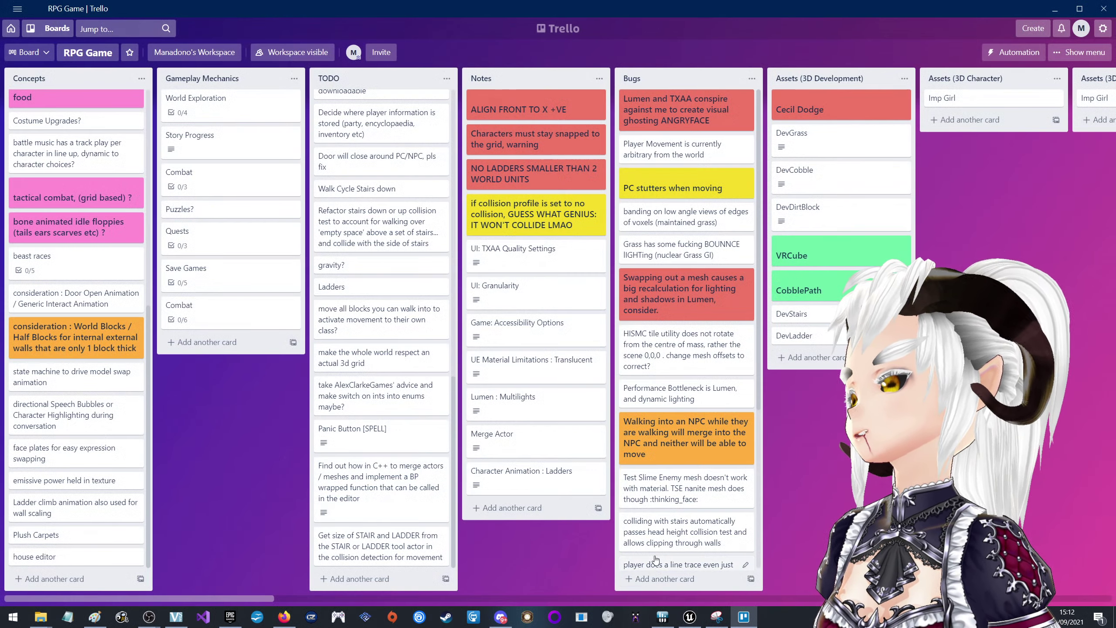
Switch from Trello back to the Unreal Engine level editor
left_click(668, 588)
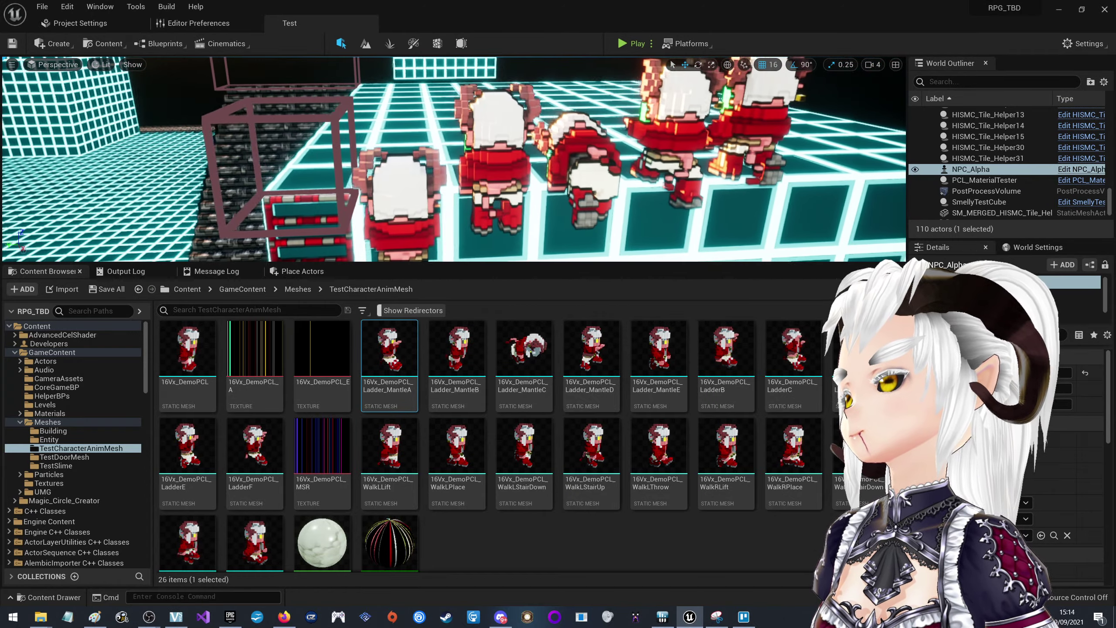
Focus the viewport on the red voxel characters
key("f")
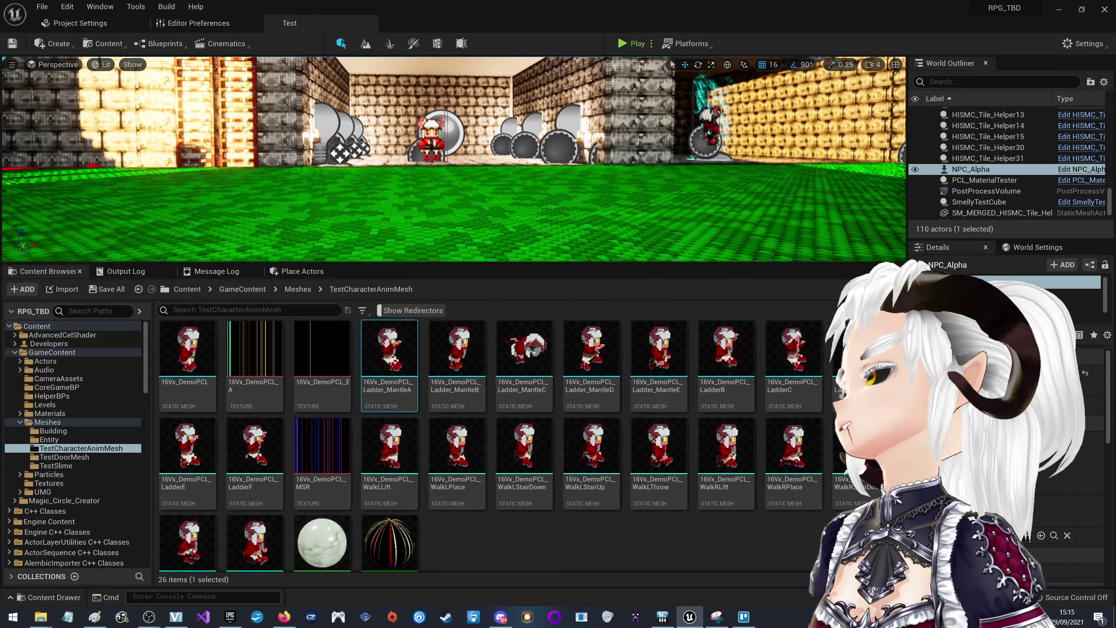
Make the viewport taller, fly over the level, and frame NPC_Alpha beside the wireframe cube
right_click_drag(572, 260, 572, 259)
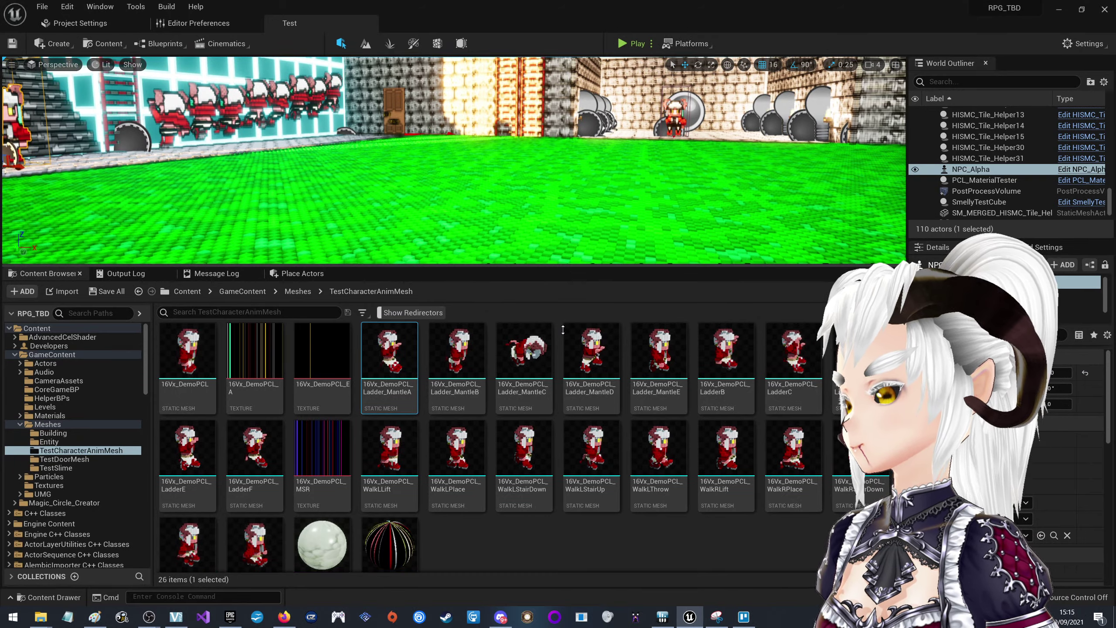
left_click_drag(572, 263, 563, 330)
right_click_drag(563, 308, 563, 308)
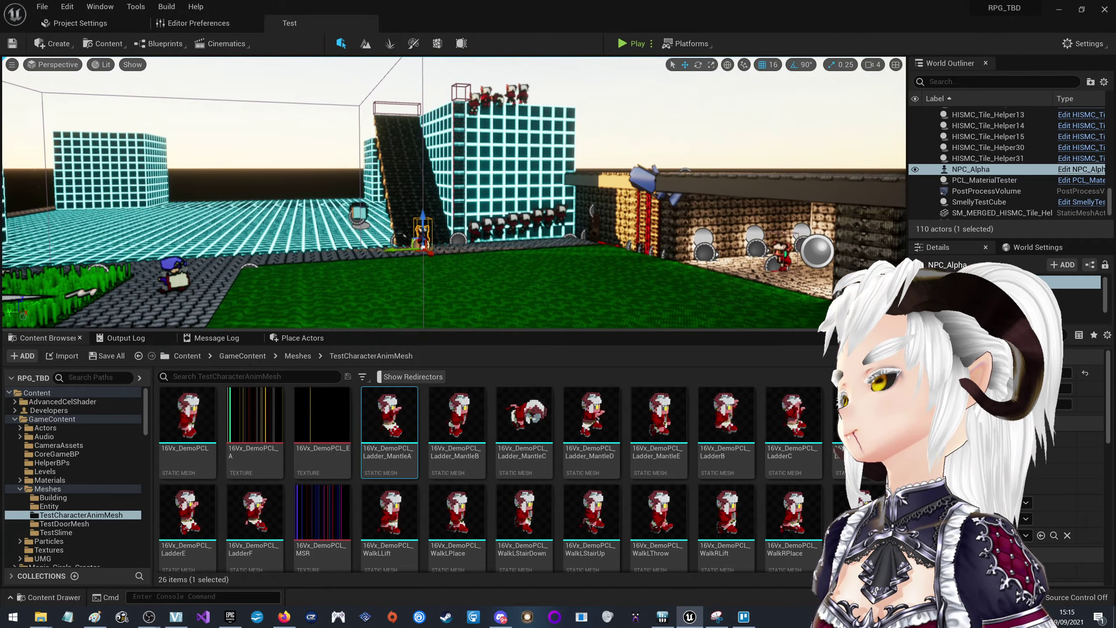
right_click_drag(563, 308, 563, 308)
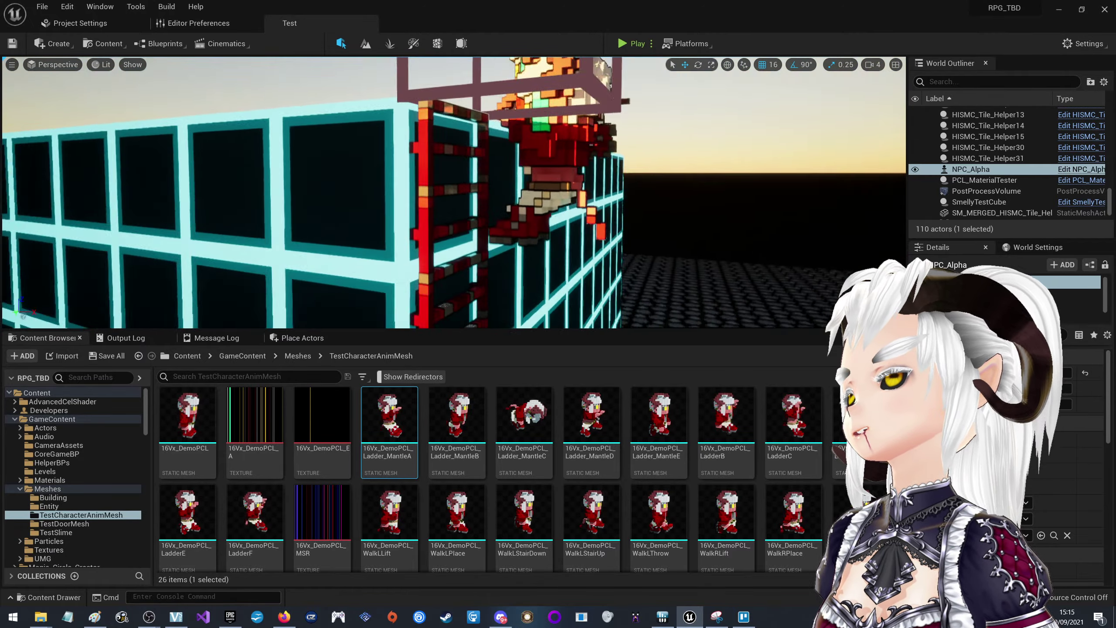
right_click_drag(563, 308, 563, 308)
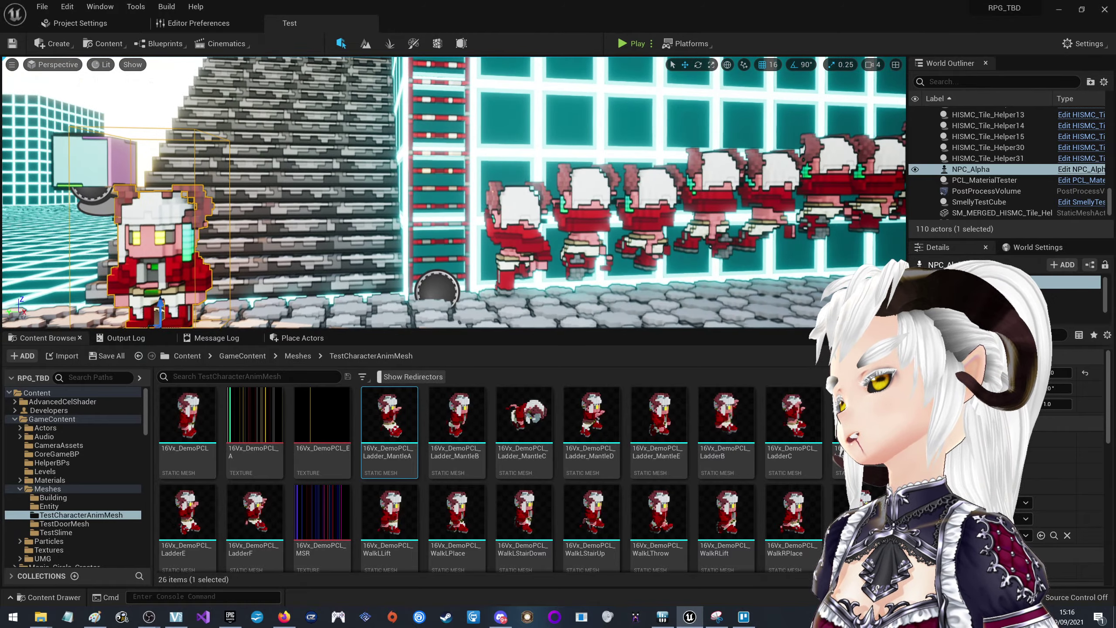
key("f")
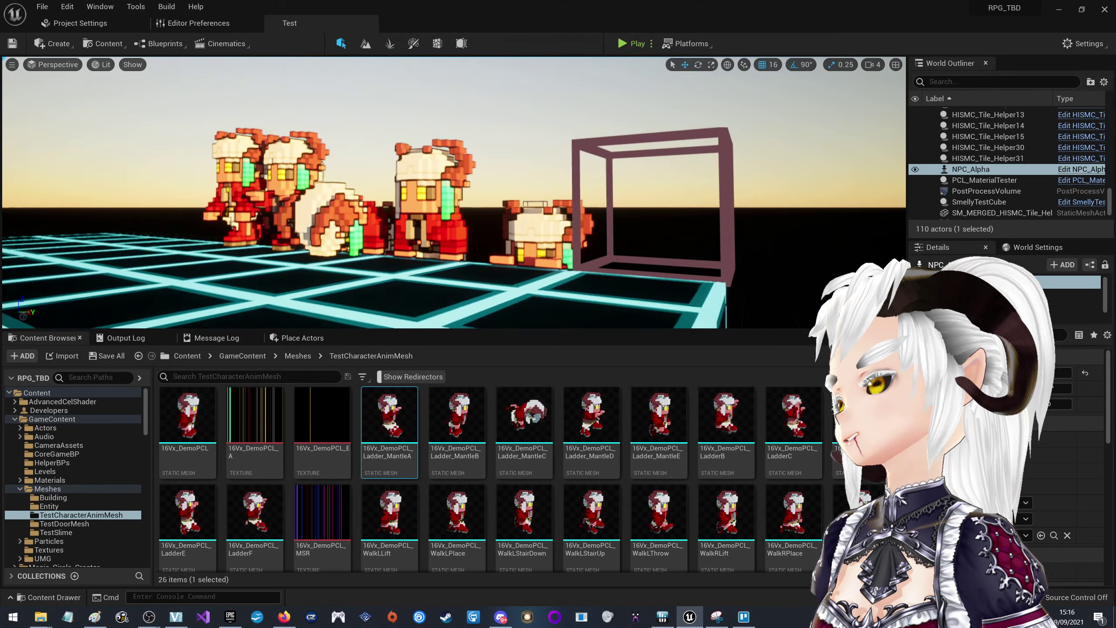
right_click_drag(805, 181, 805, 181)
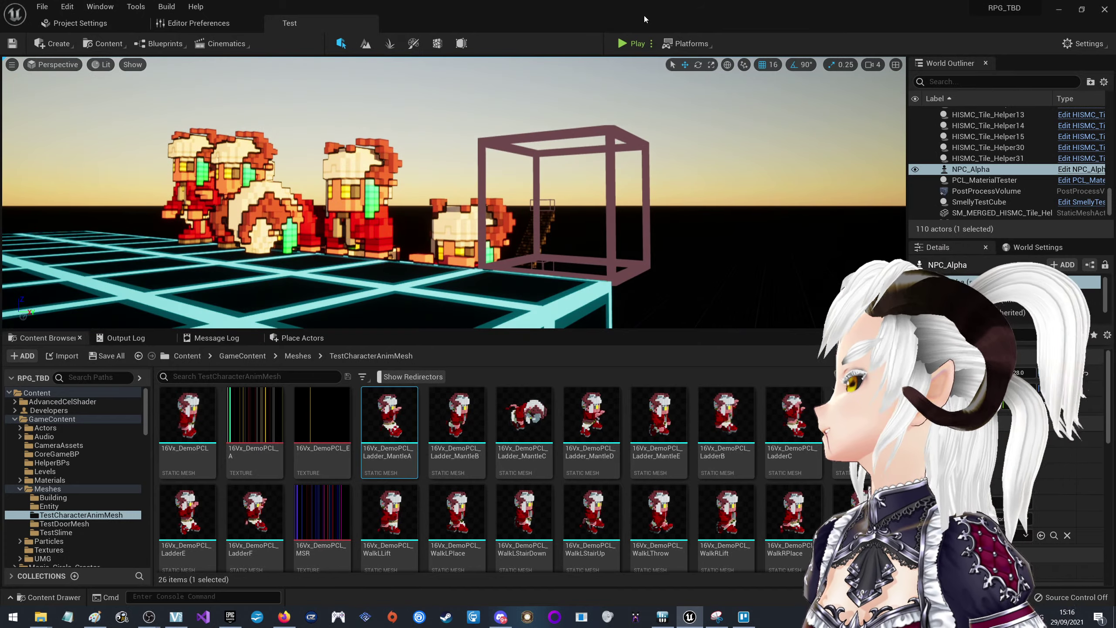
Bring up the Trello RPG Game board and scroll the TODO and Concepts lists to the top
left_click(1079, 12)
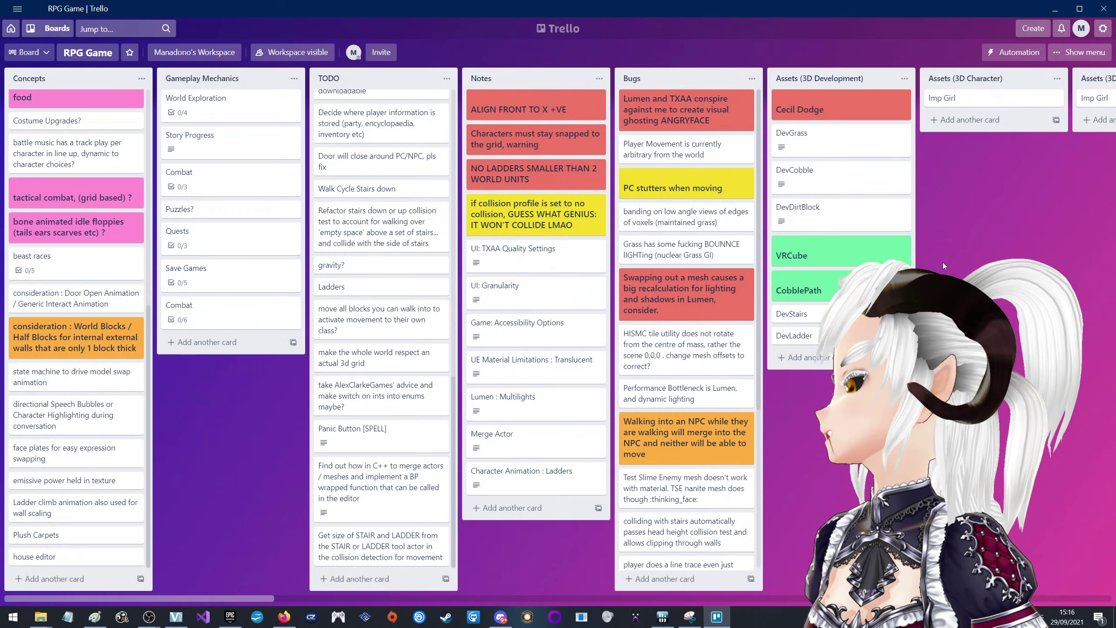
scroll(383, 237, "up", 1)
scroll(378, 247, "up", 3)
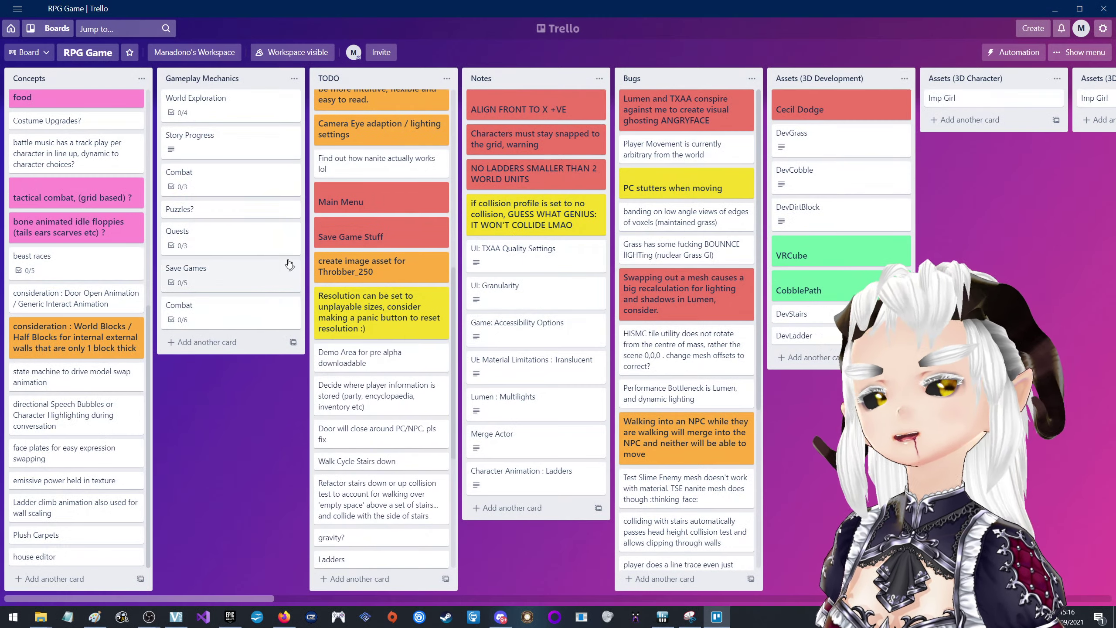
scroll(378, 242, "up", 3)
scroll(379, 239, "up", 3)
scroll(379, 240, "up", 3)
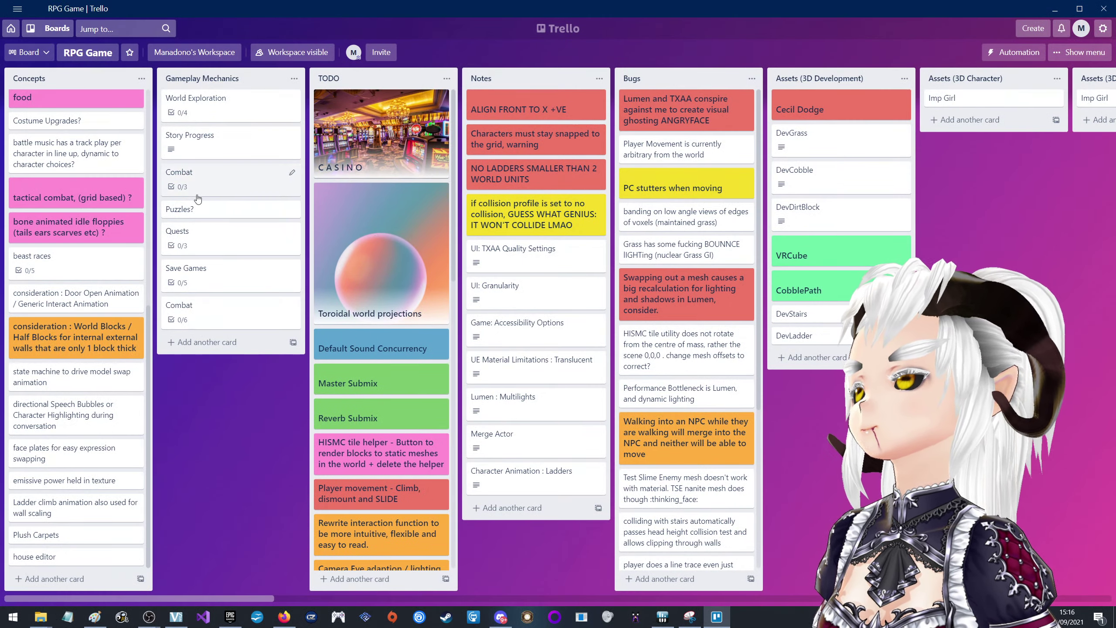
scroll(80, 176, "up", 5)
scroll(81, 177, "up", 5)
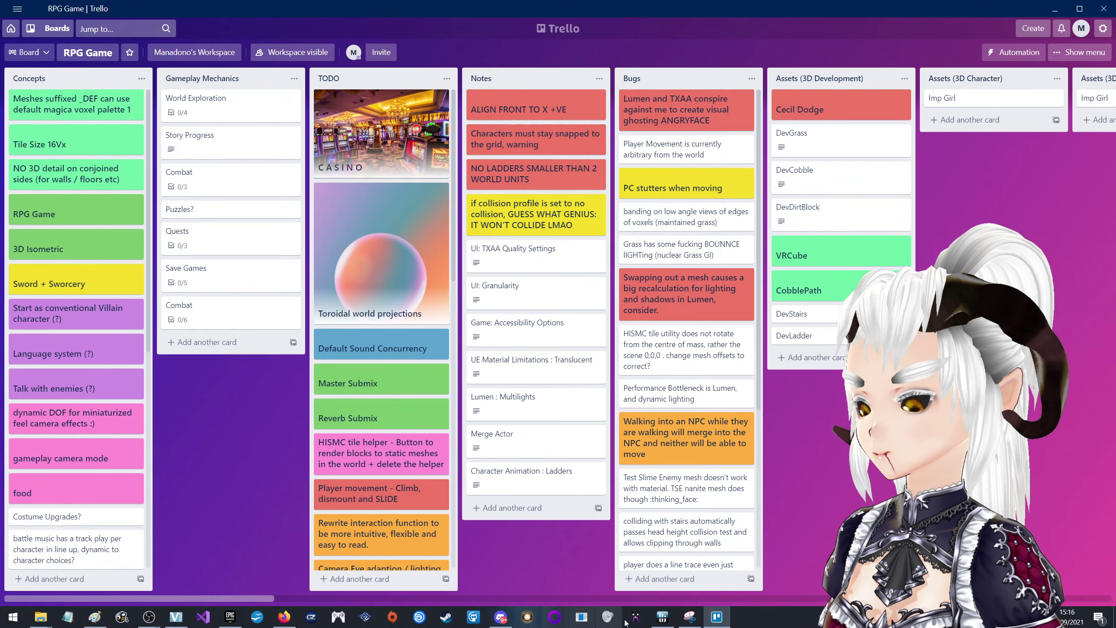
left_click(12, 617)
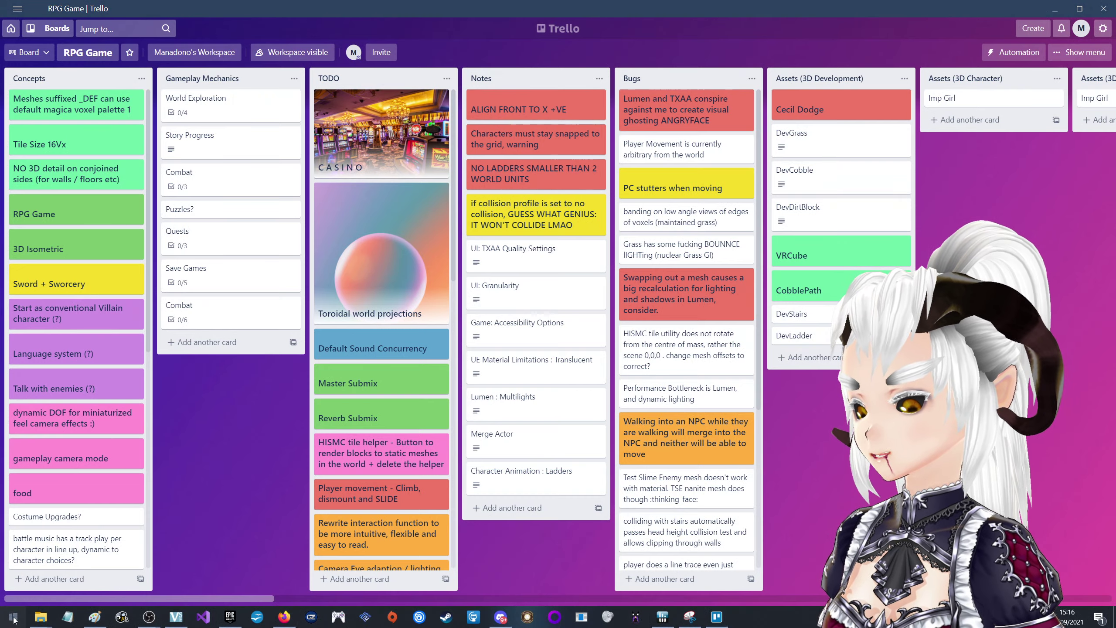
Launch Krita and open the recent SP_2021_Logo.kra document
left_click(386, 424)
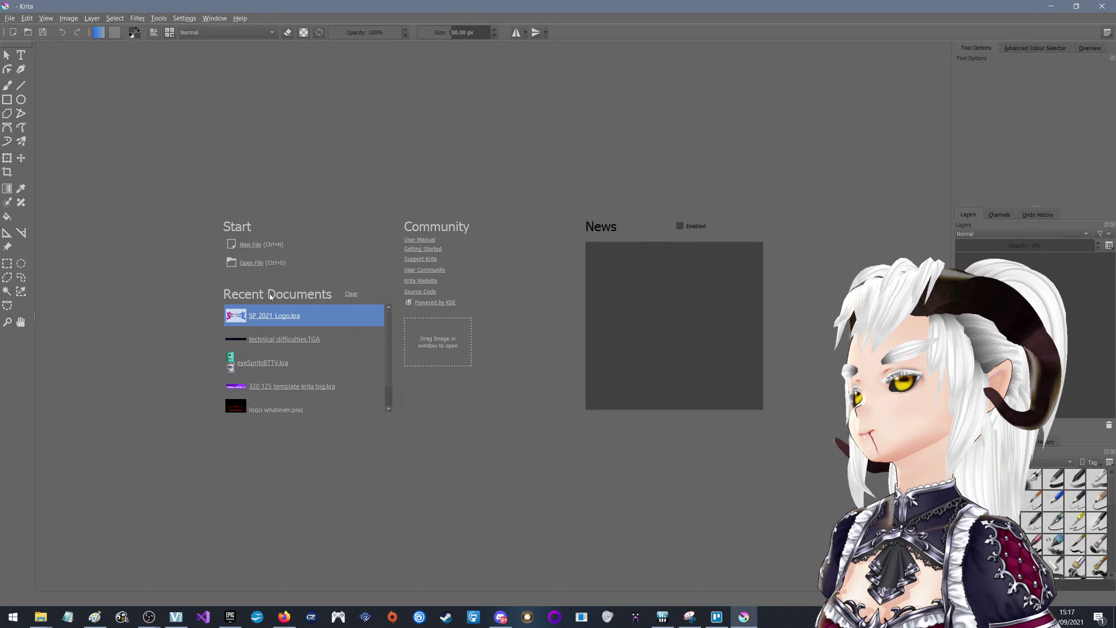
left_click(268, 315)
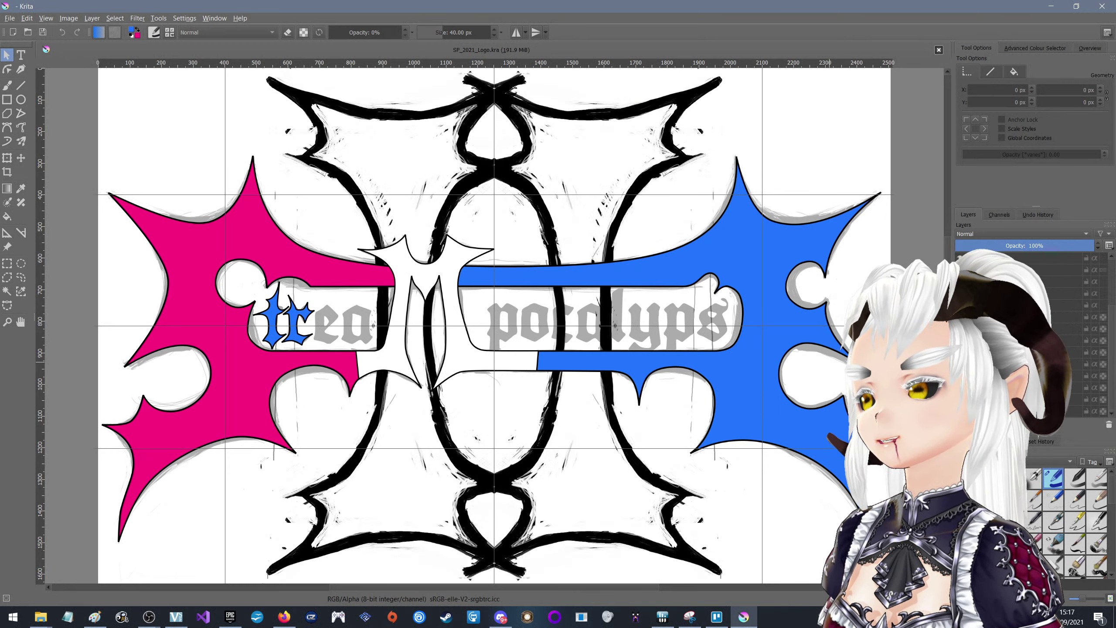
mouse_move(1011, 372)
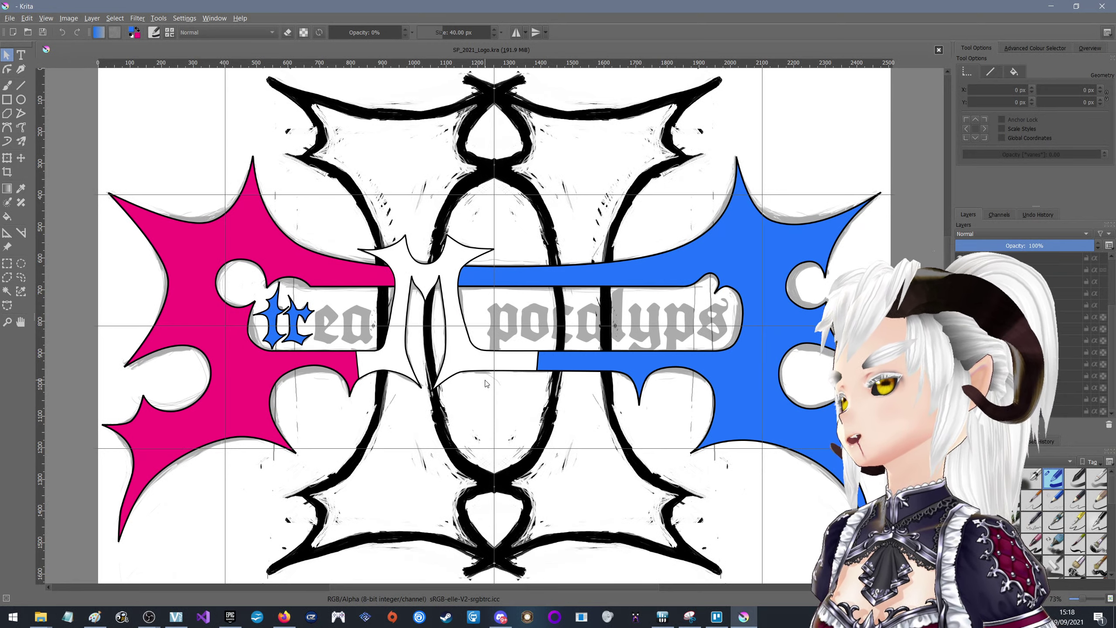
Zoom in on the logo's centre, then zoom out to fit the whole canvas
scroll(428, 310, "up", 4)
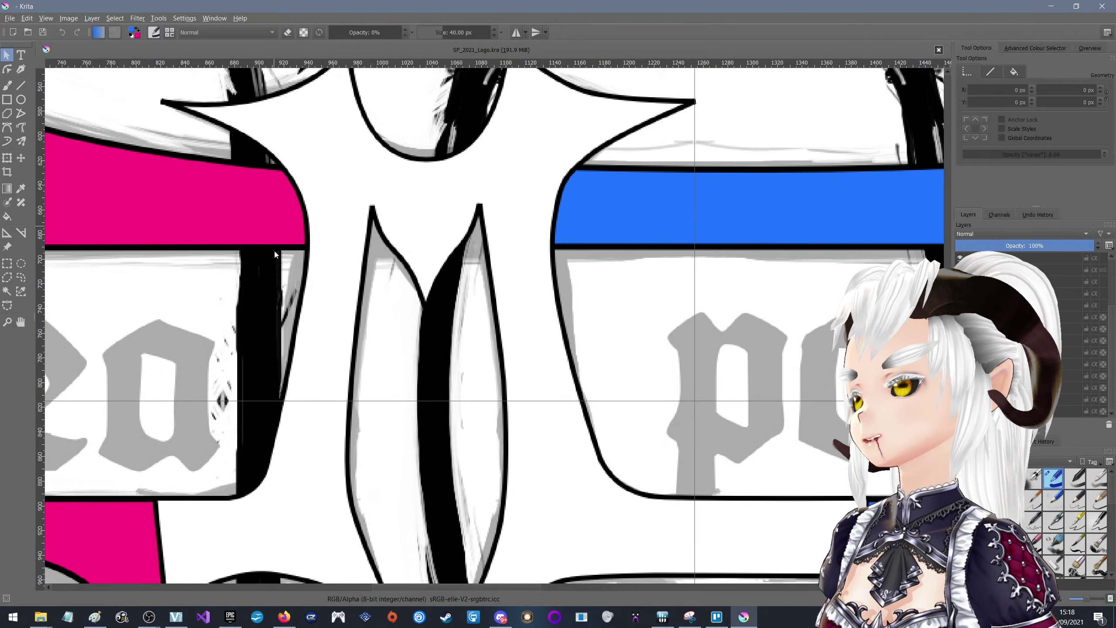
scroll(276, 254, "down", 3)
scroll(396, 308, "down", 2)
scroll(484, 352, "down", 2)
scroll(568, 395, "down", 1)
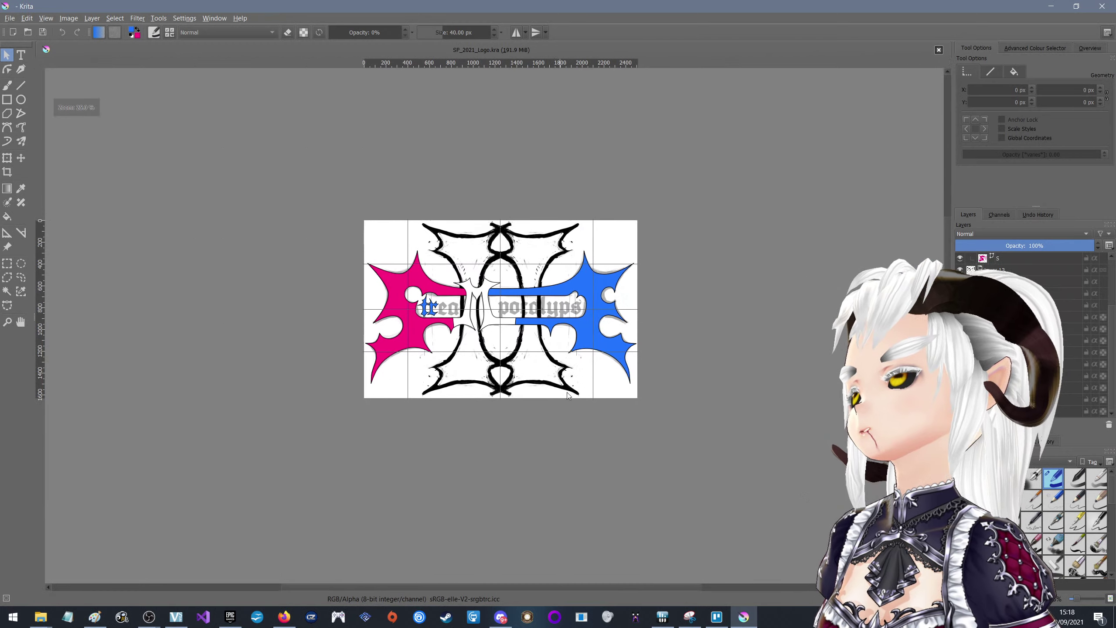
scroll(548, 340, "up", 1)
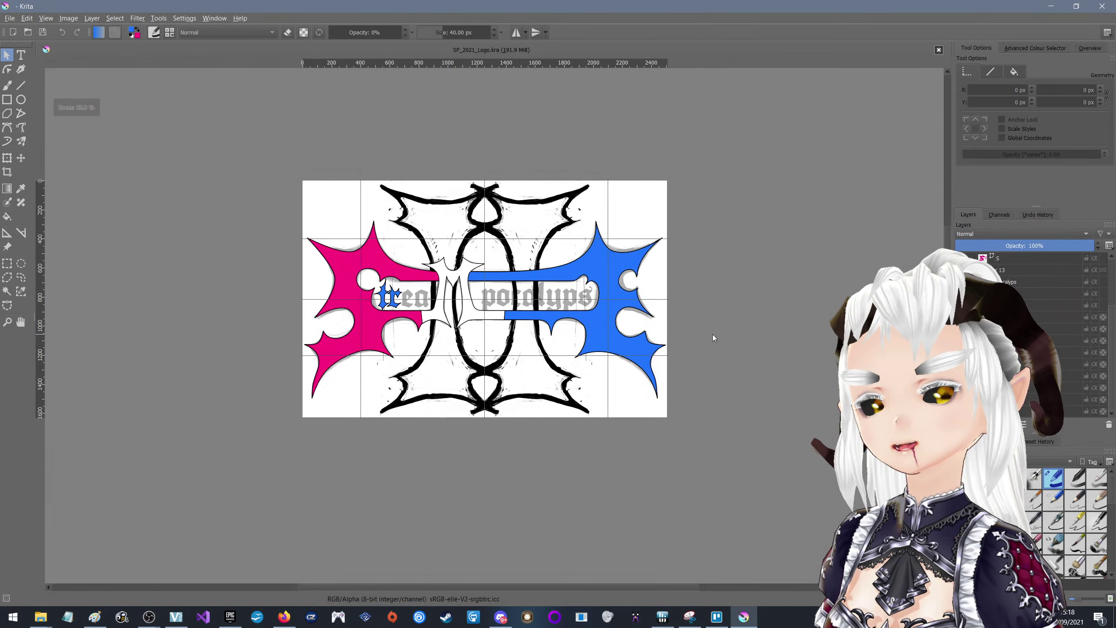